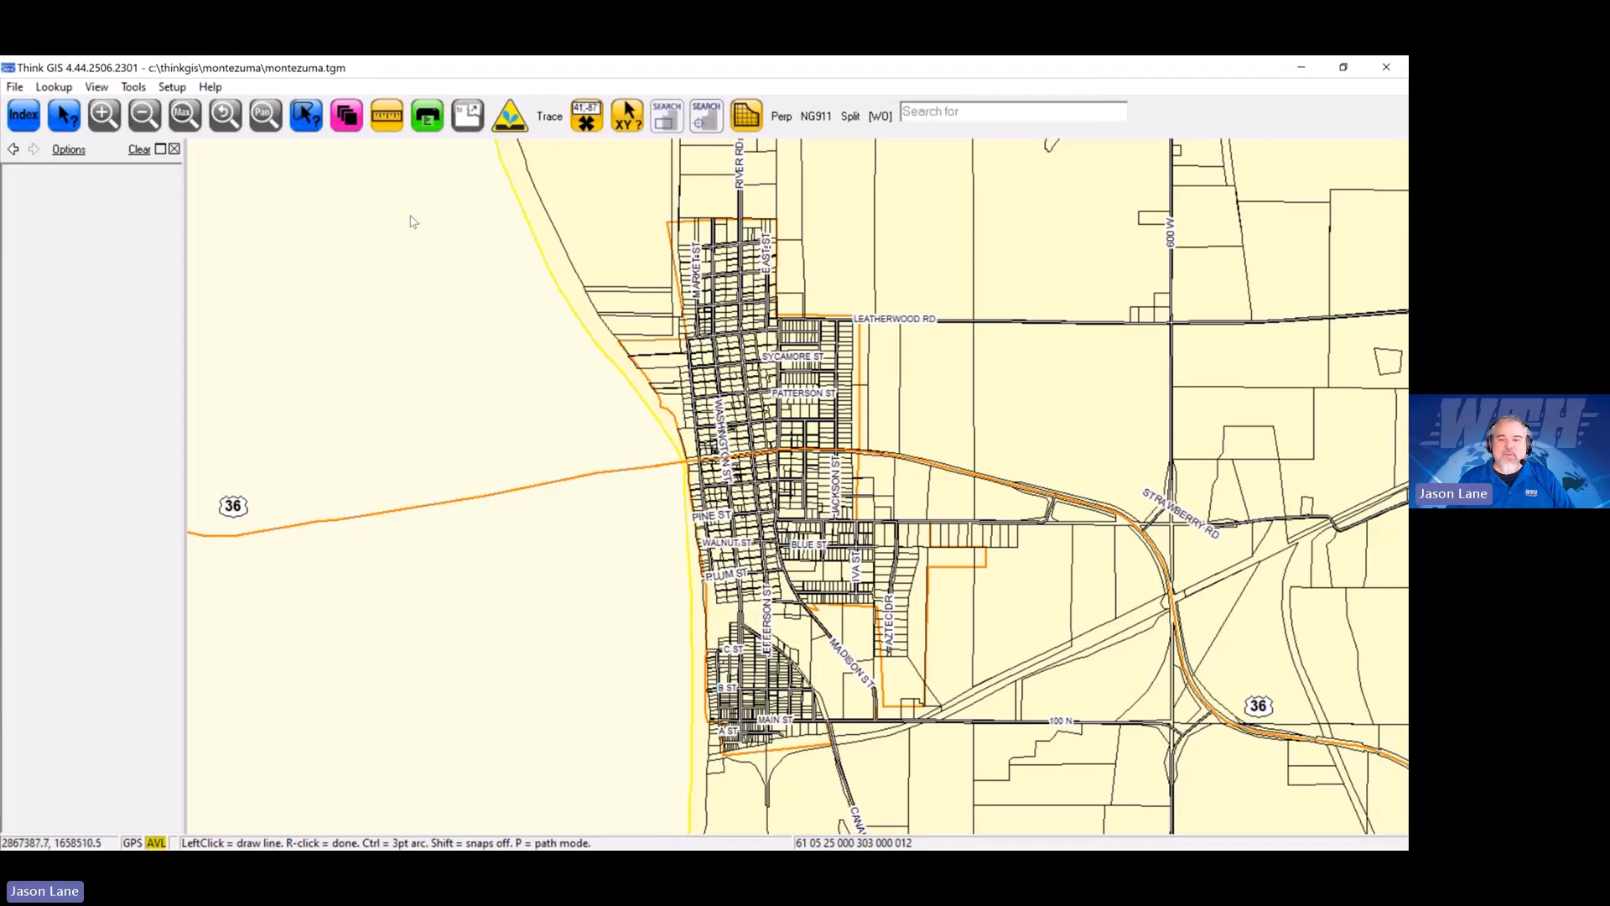
# Step: Open the map's layer settings
pyautogui.click(349, 121)
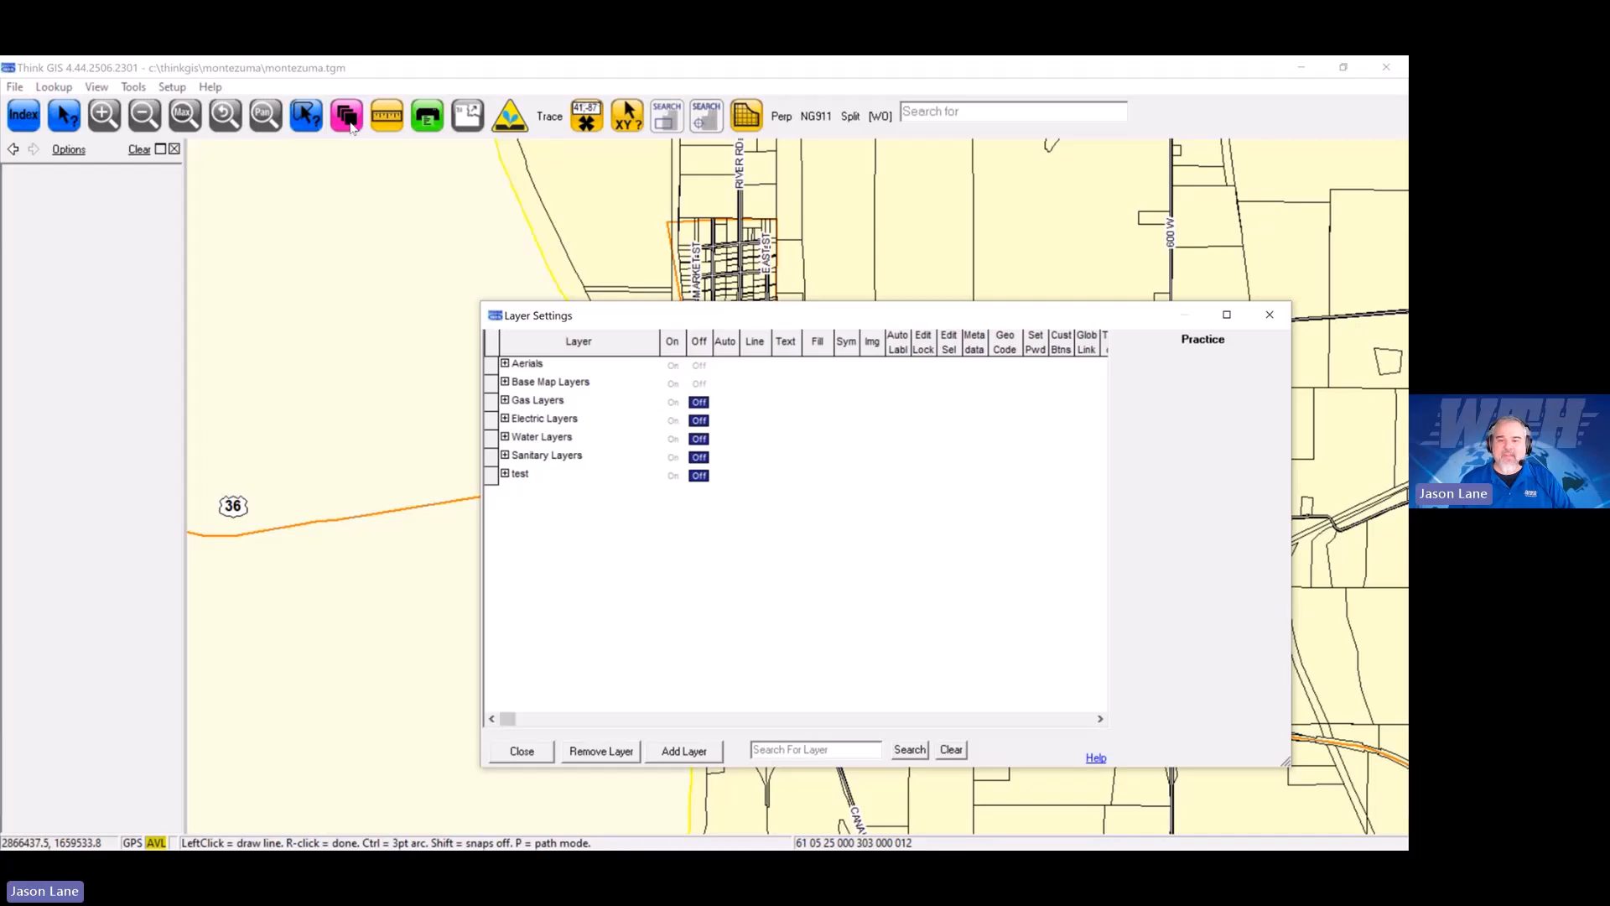
pyautogui.moveTo(810, 323); pyautogui.dragTo(753, 283)
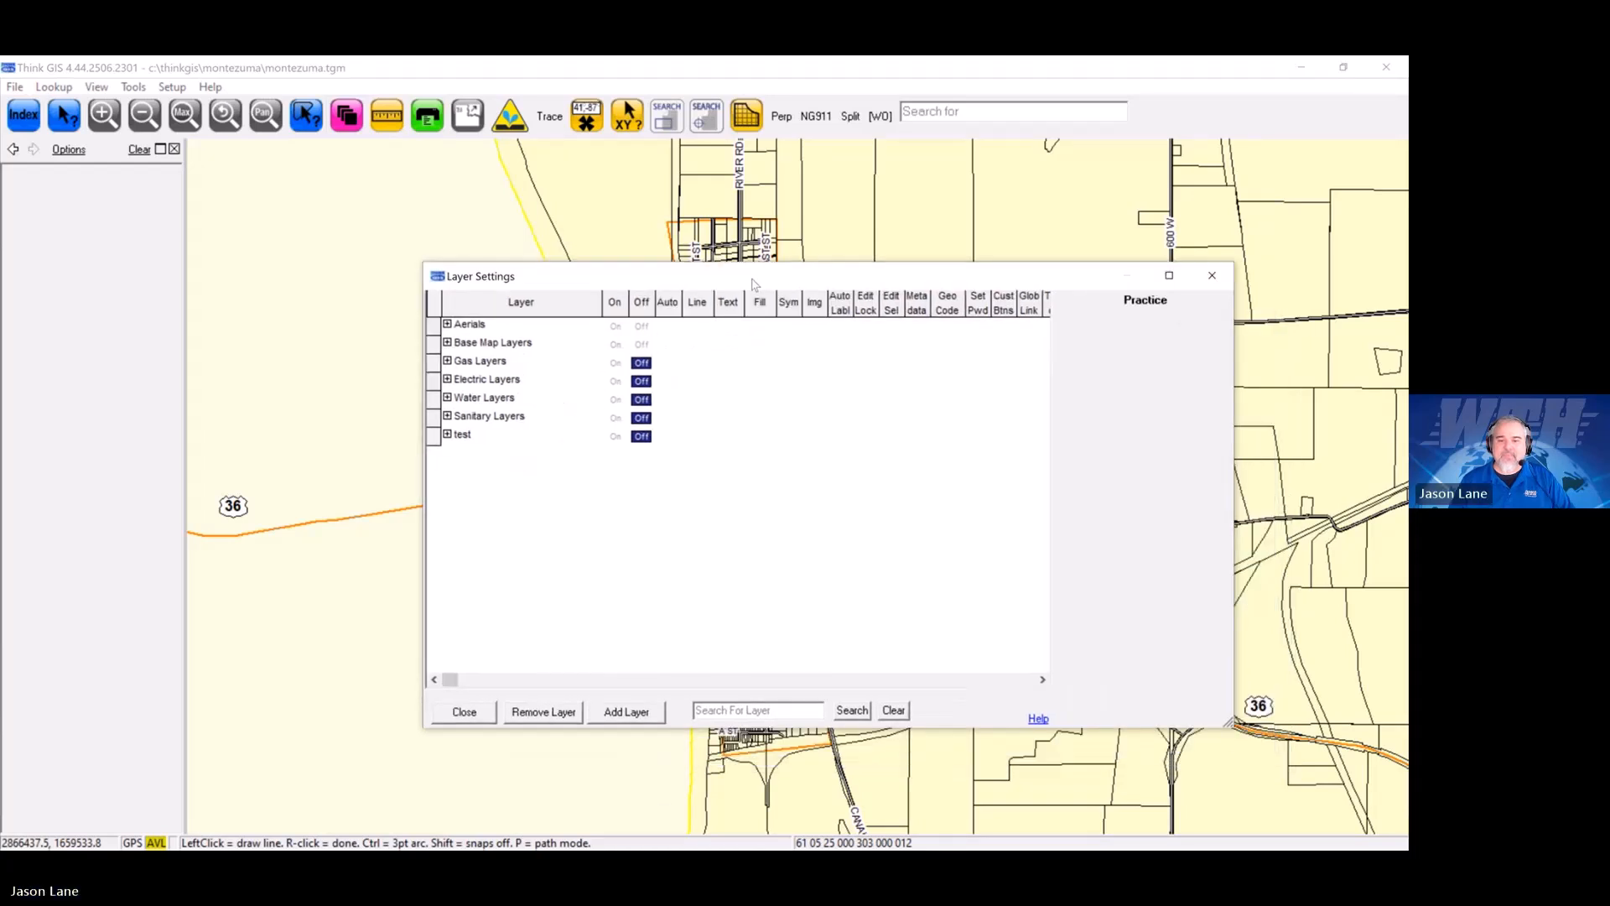
pyautogui.click(622, 719)
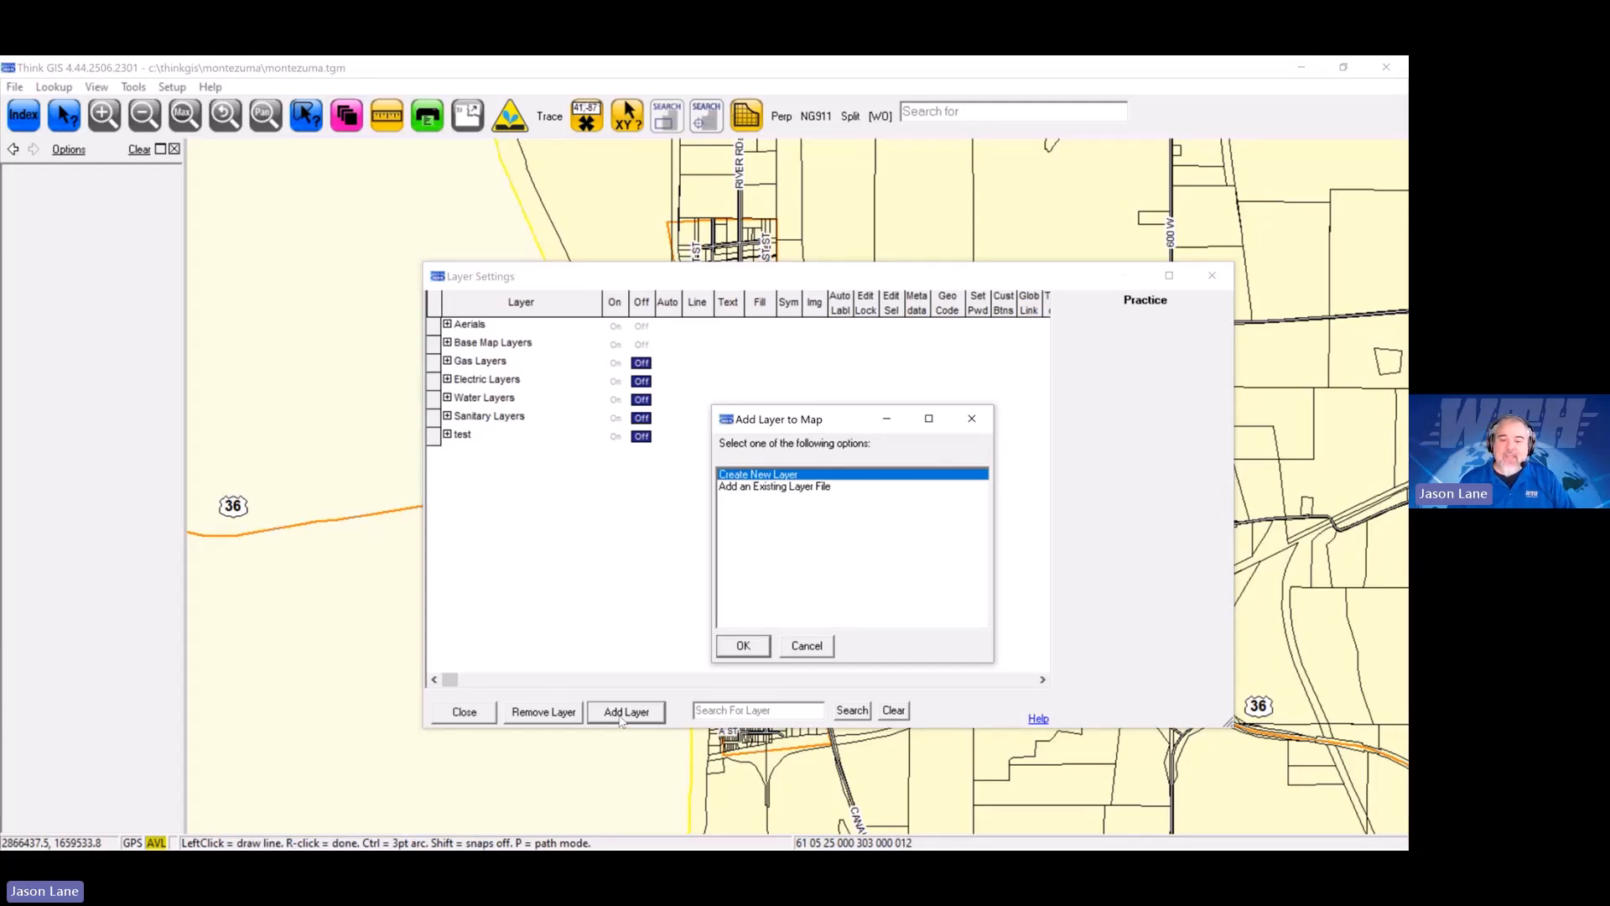
pyautogui.click(810, 488)
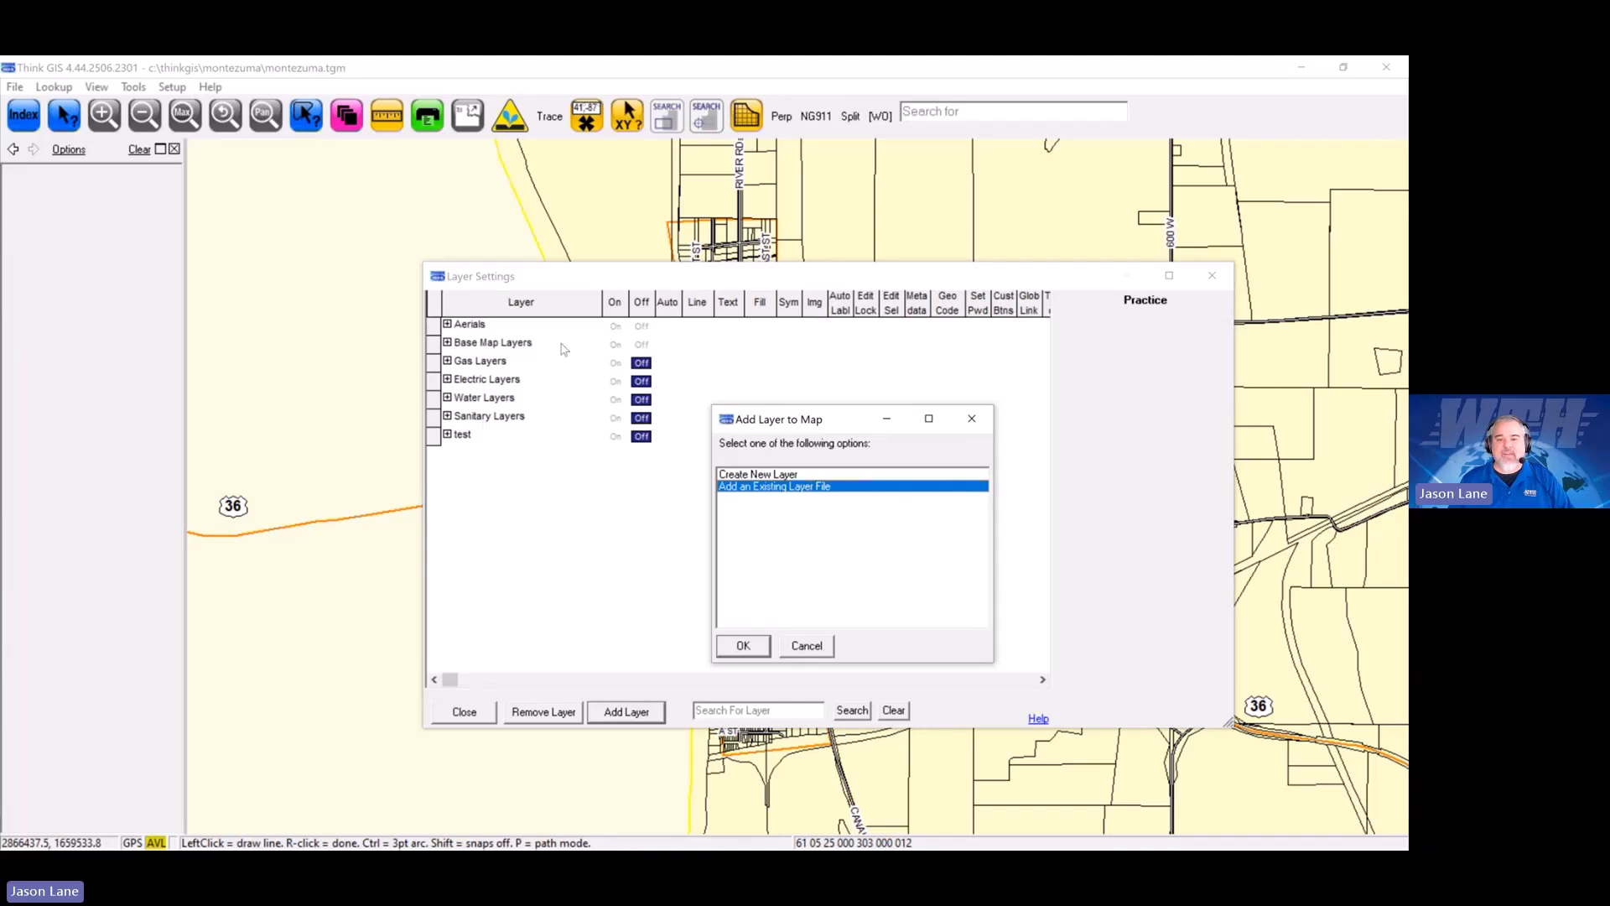
pyautogui.click(749, 647)
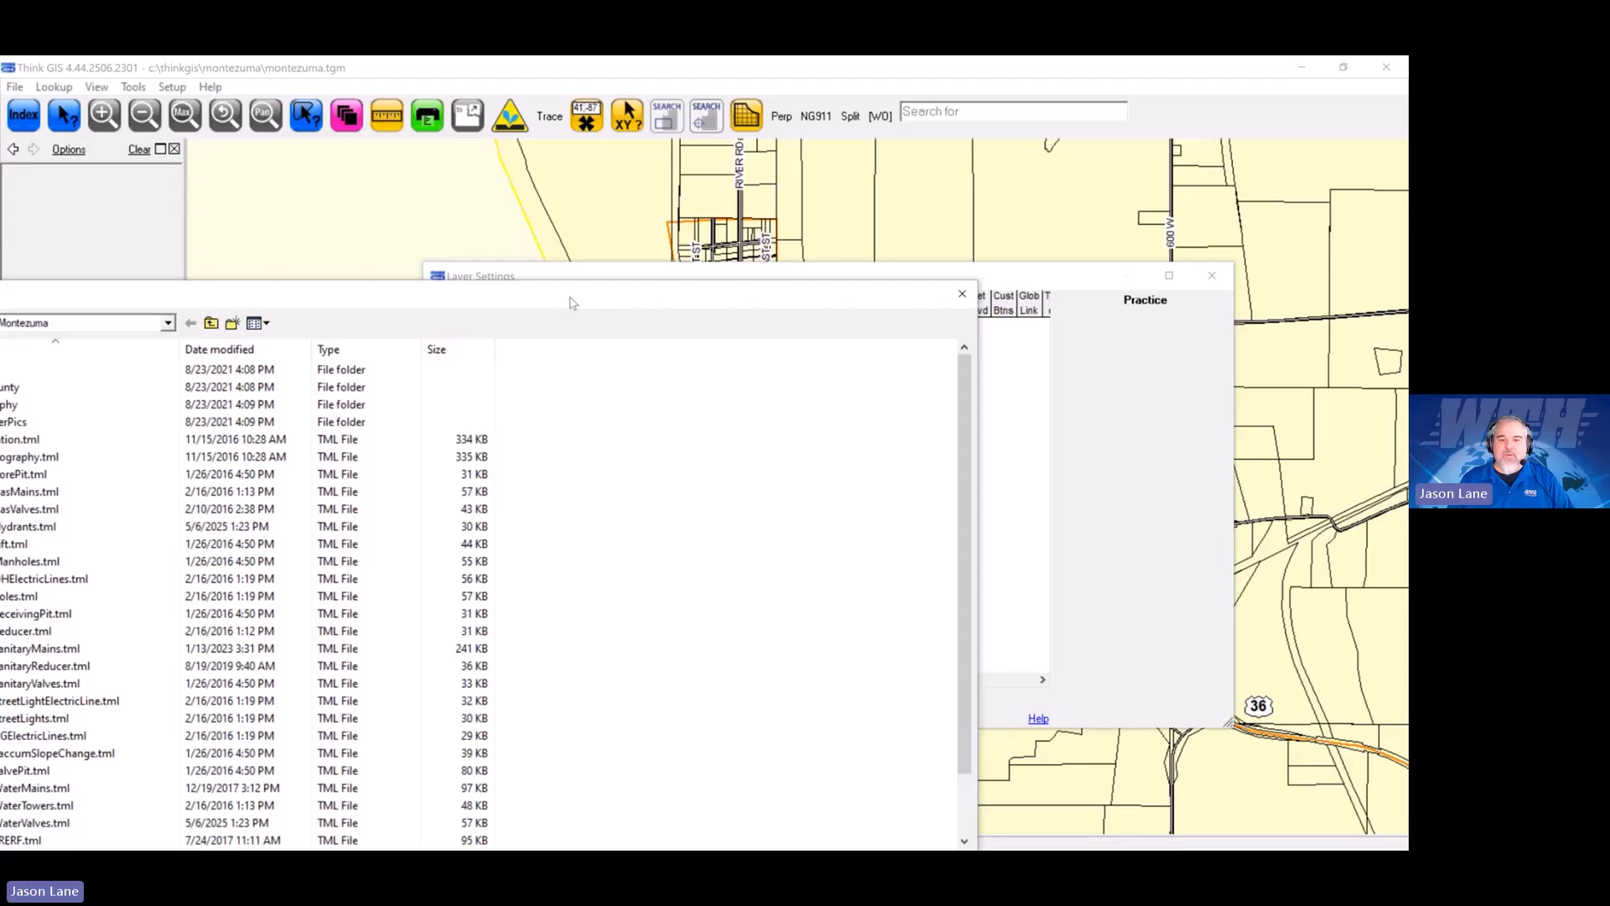
pyautogui.moveTo(525, 294); pyautogui.dragTo(797, 156)
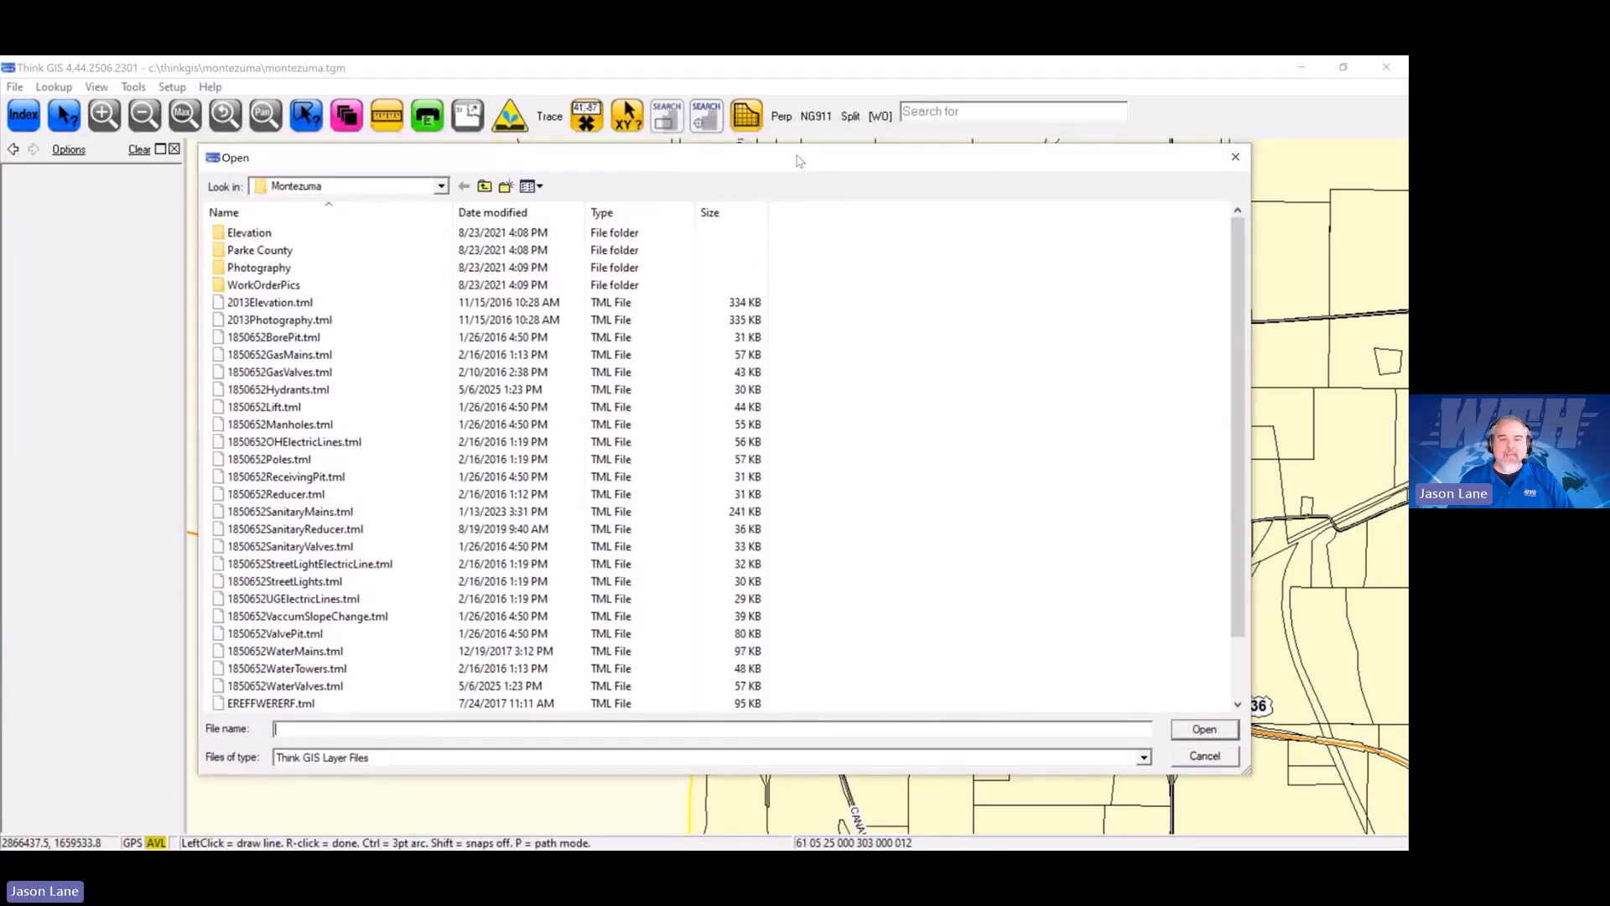
pyautogui.scroll(-2, 283, 361)
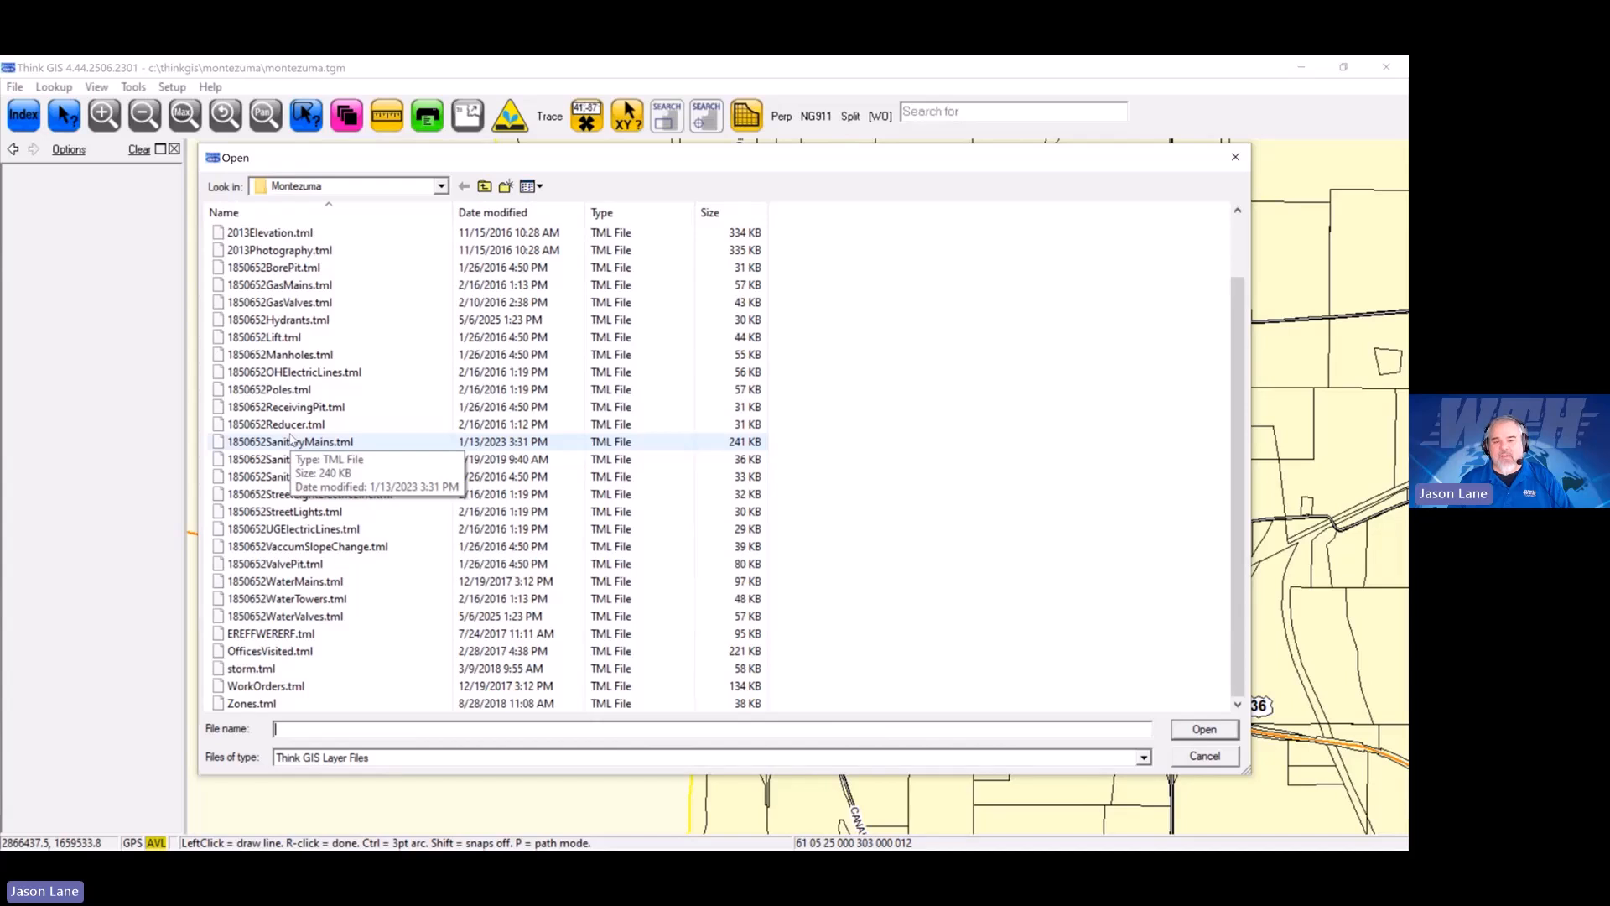
pyautogui.click(290, 429)
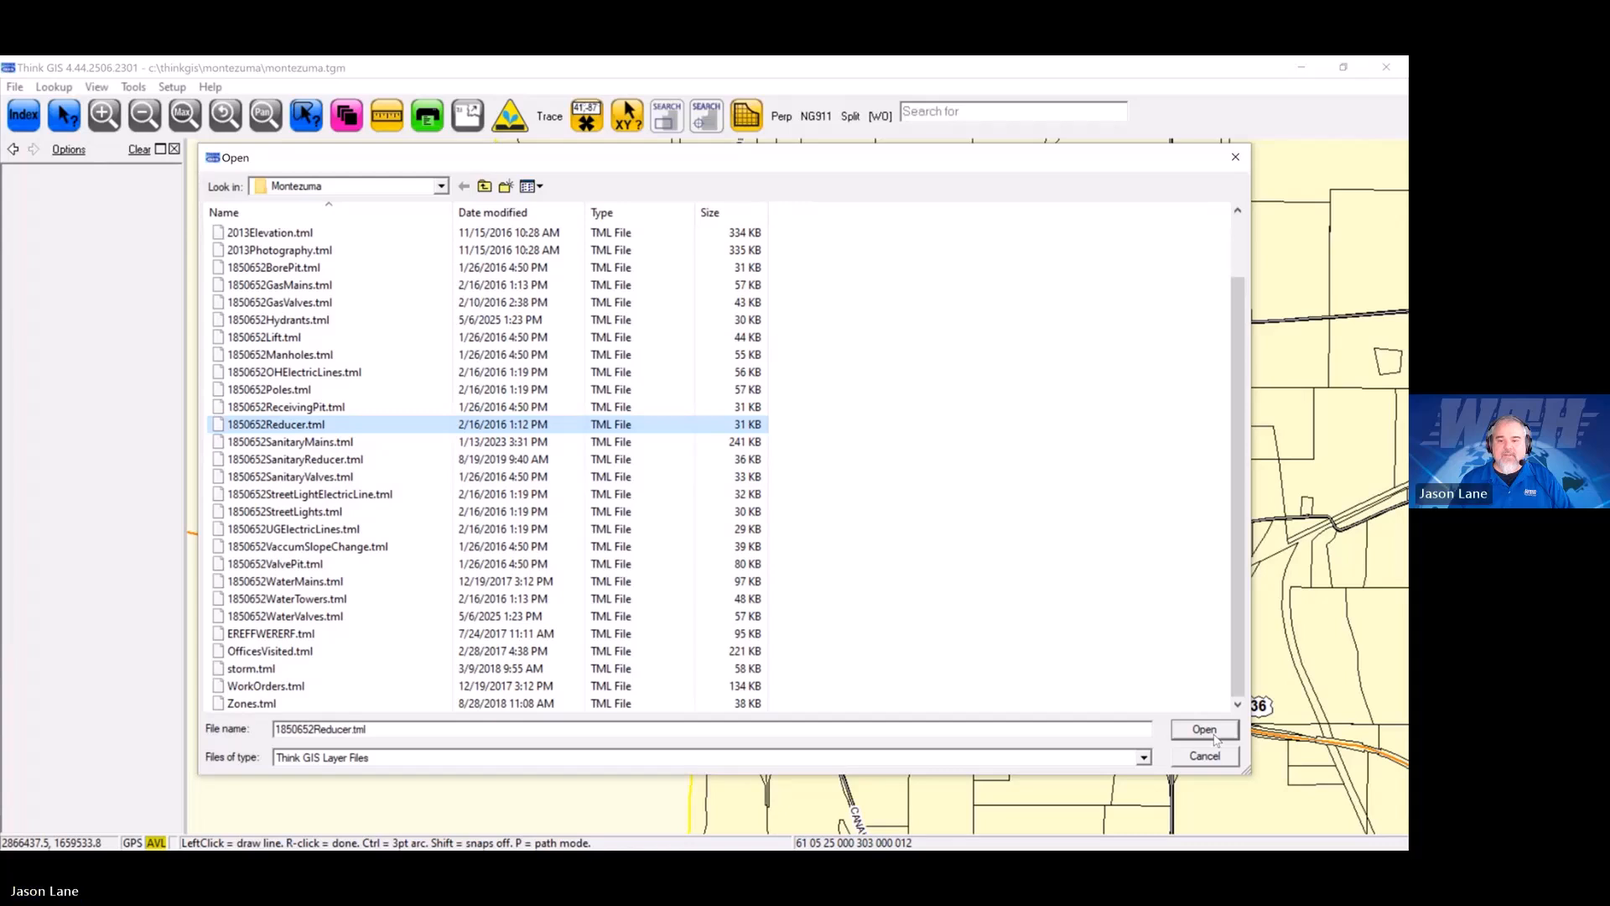
pyautogui.click(1235, 159)
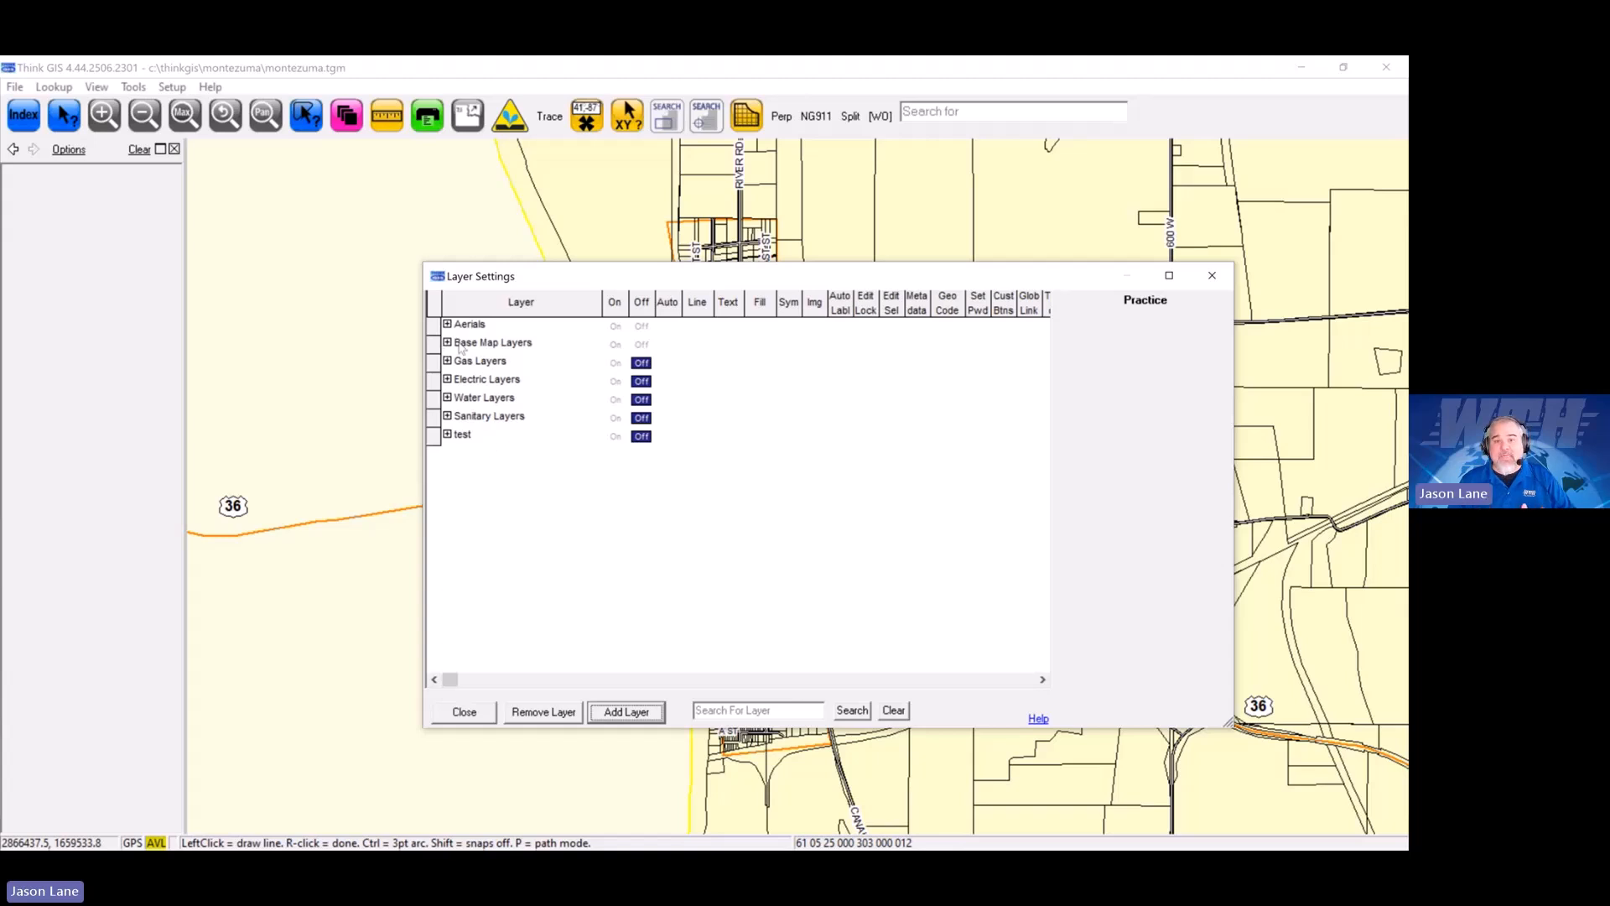
# Step: Start a new map layer based on the Basic Layer template, after previewing the Address Point Layer template's fields
pyautogui.click(632, 723)
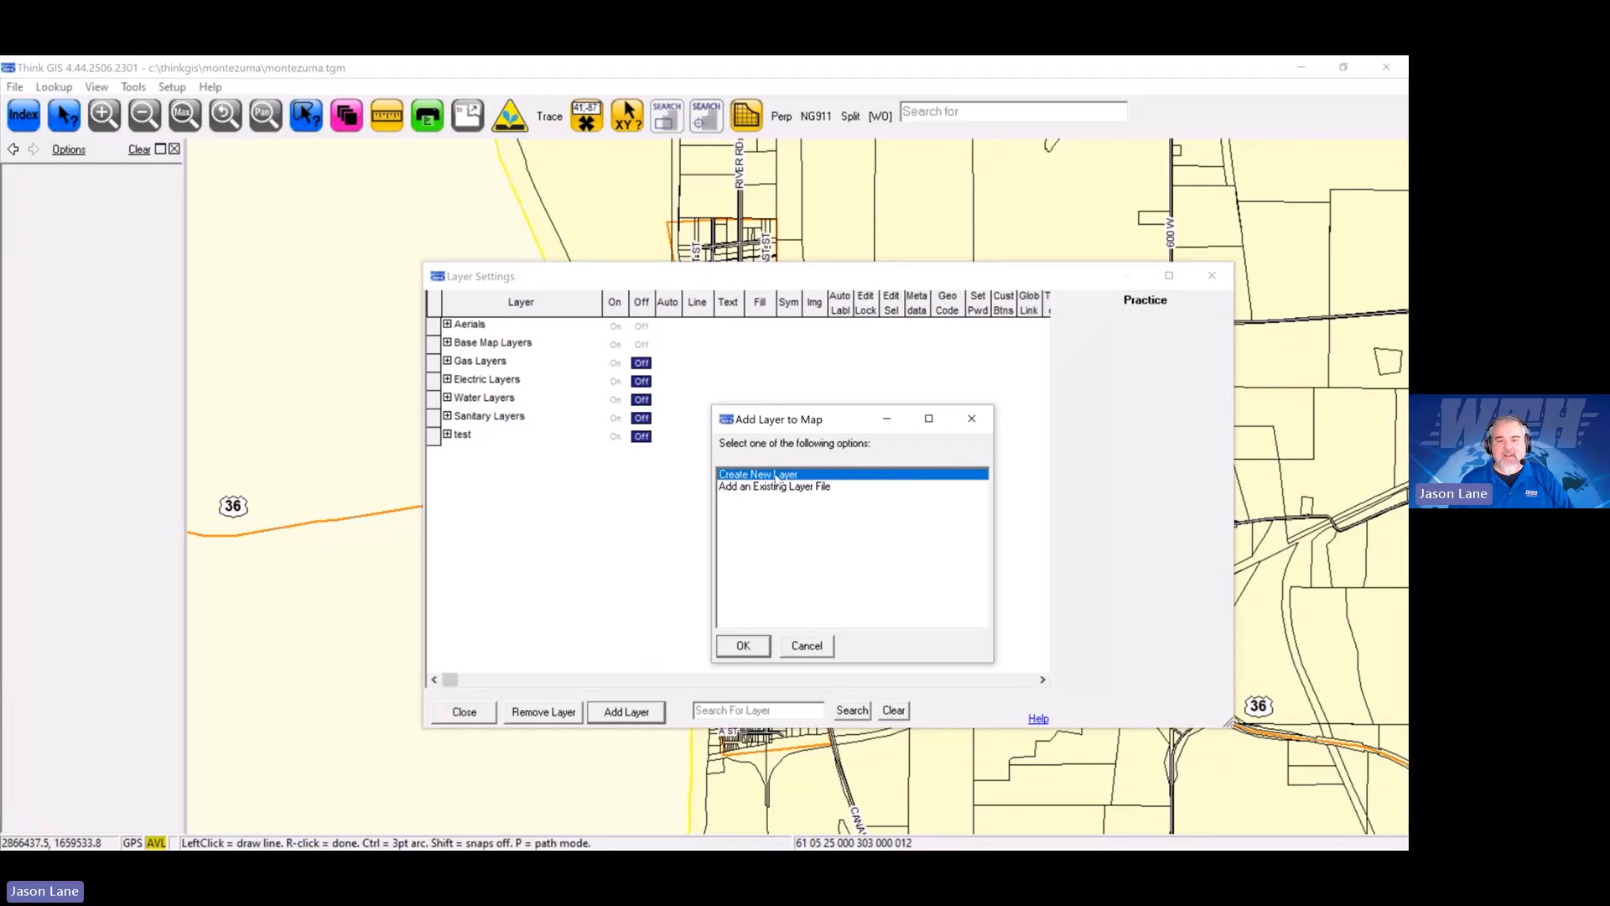
pyautogui.click(742, 649)
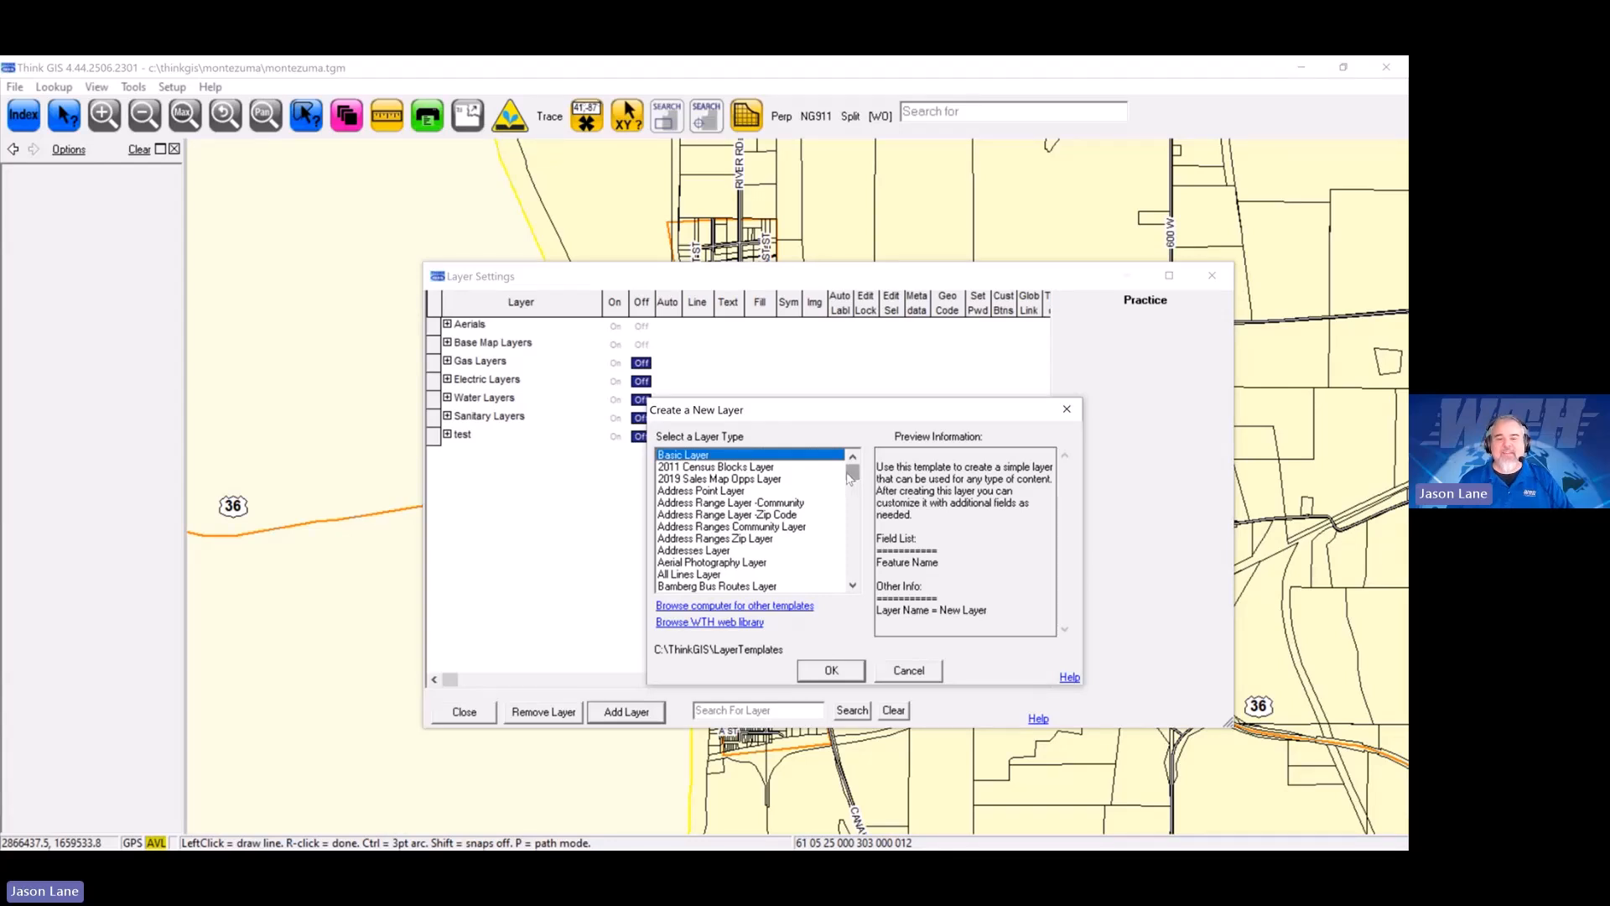
pyautogui.moveTo(853, 479)
pyautogui.mouseDown()
pyautogui.moveTo(865, 577)
pyautogui.moveTo(869, 477)
pyautogui.mouseUp()
pyautogui.click(706, 492)
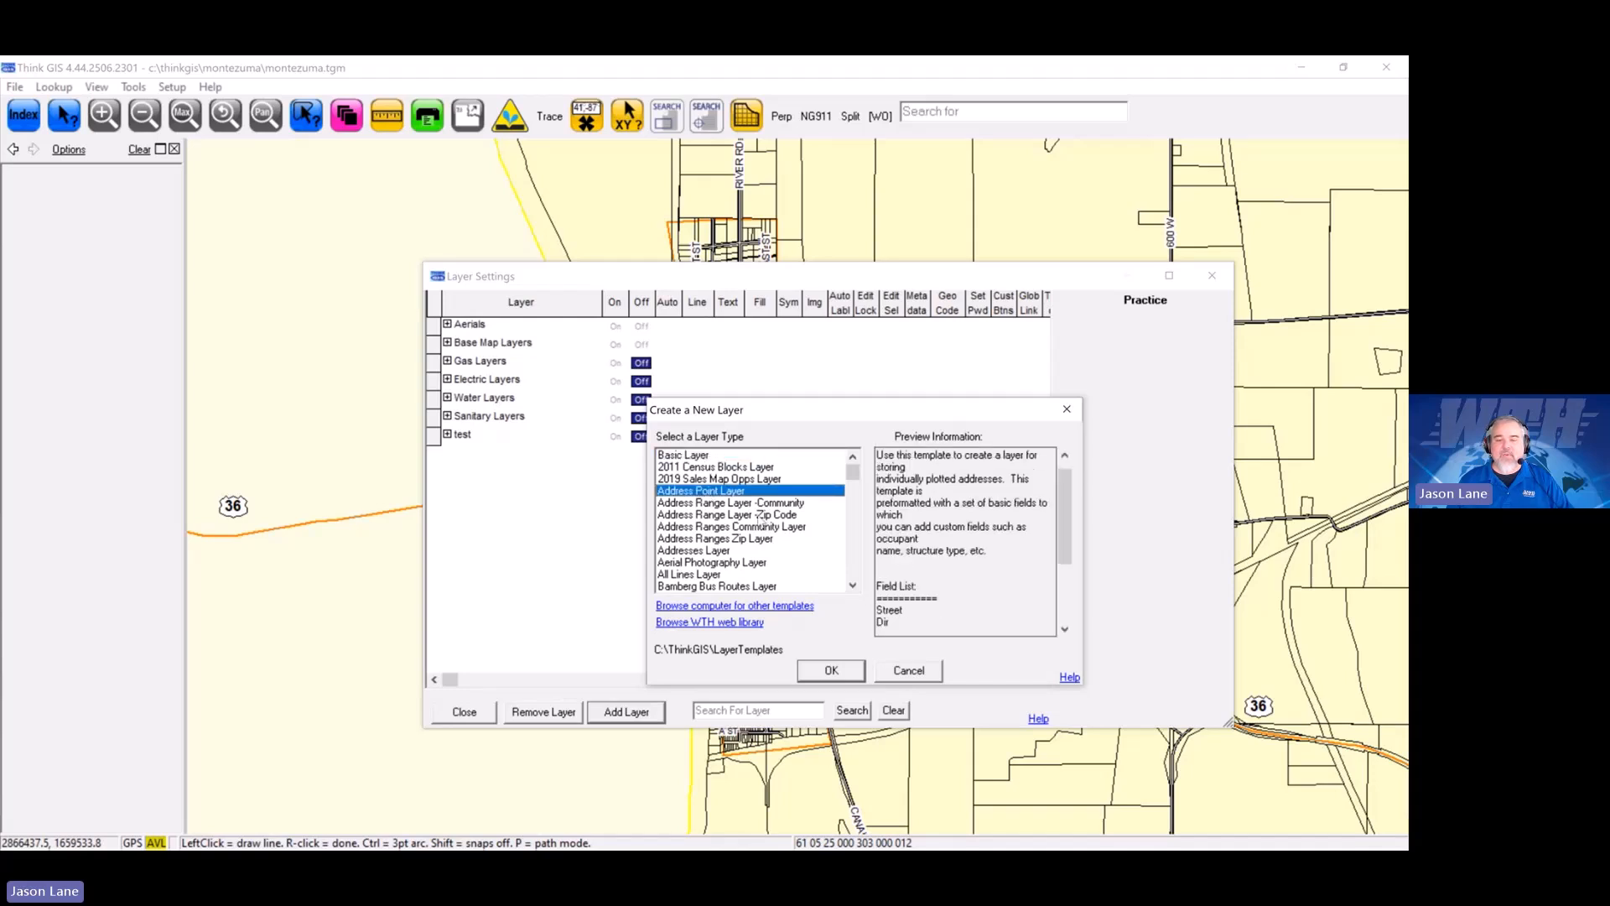
pyautogui.moveTo(1061, 500); pyautogui.dragTo(1064, 554)
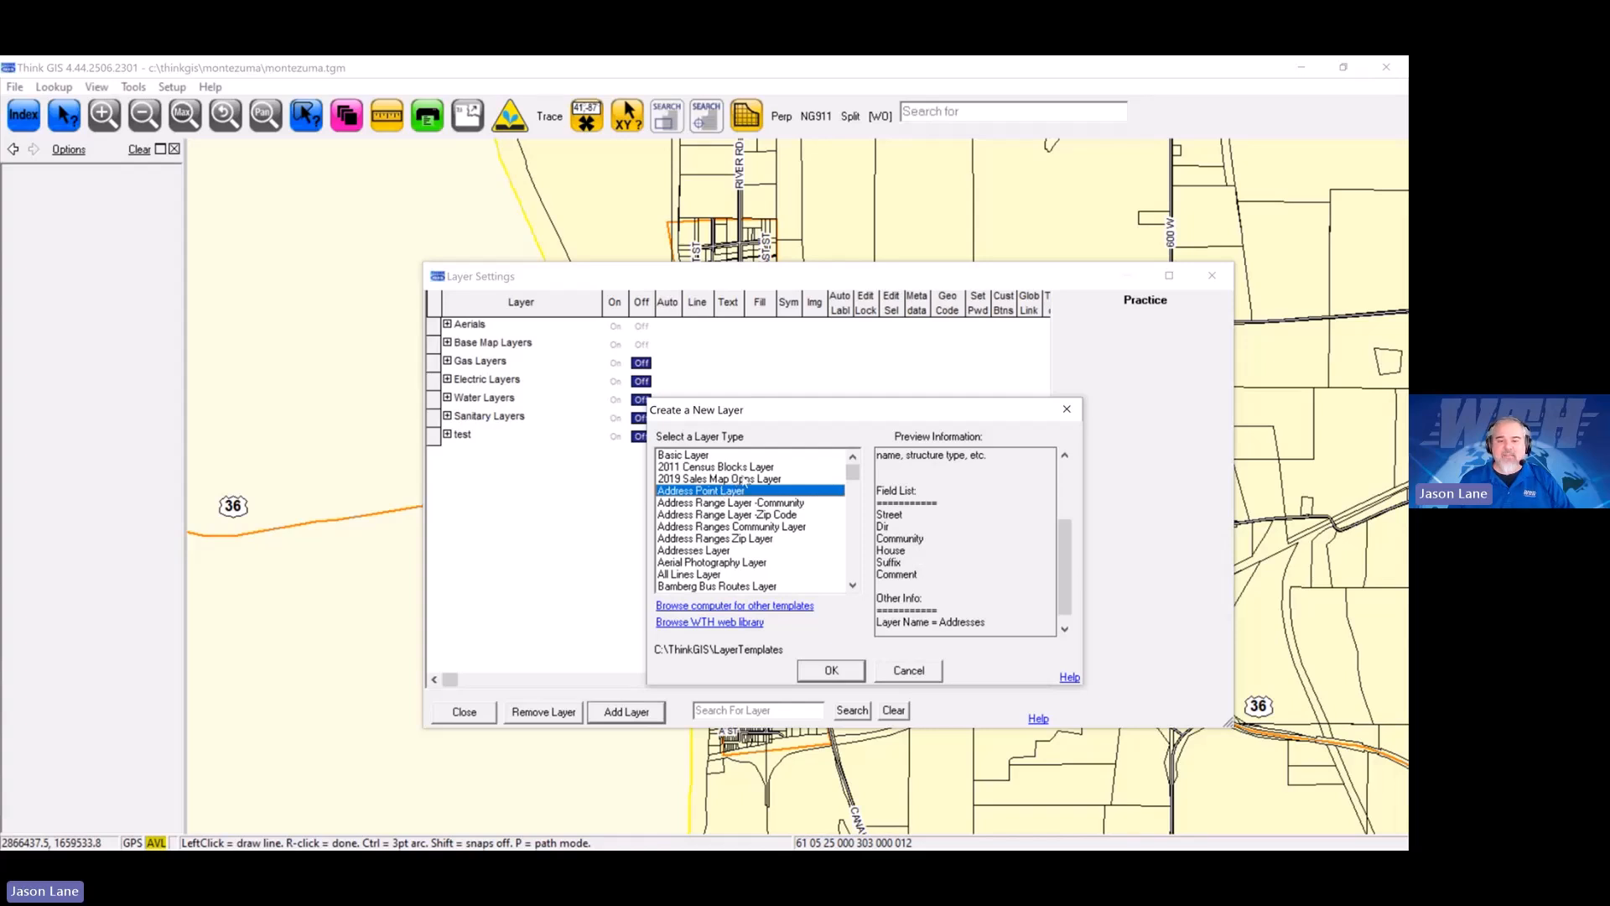
pyautogui.click(693, 457)
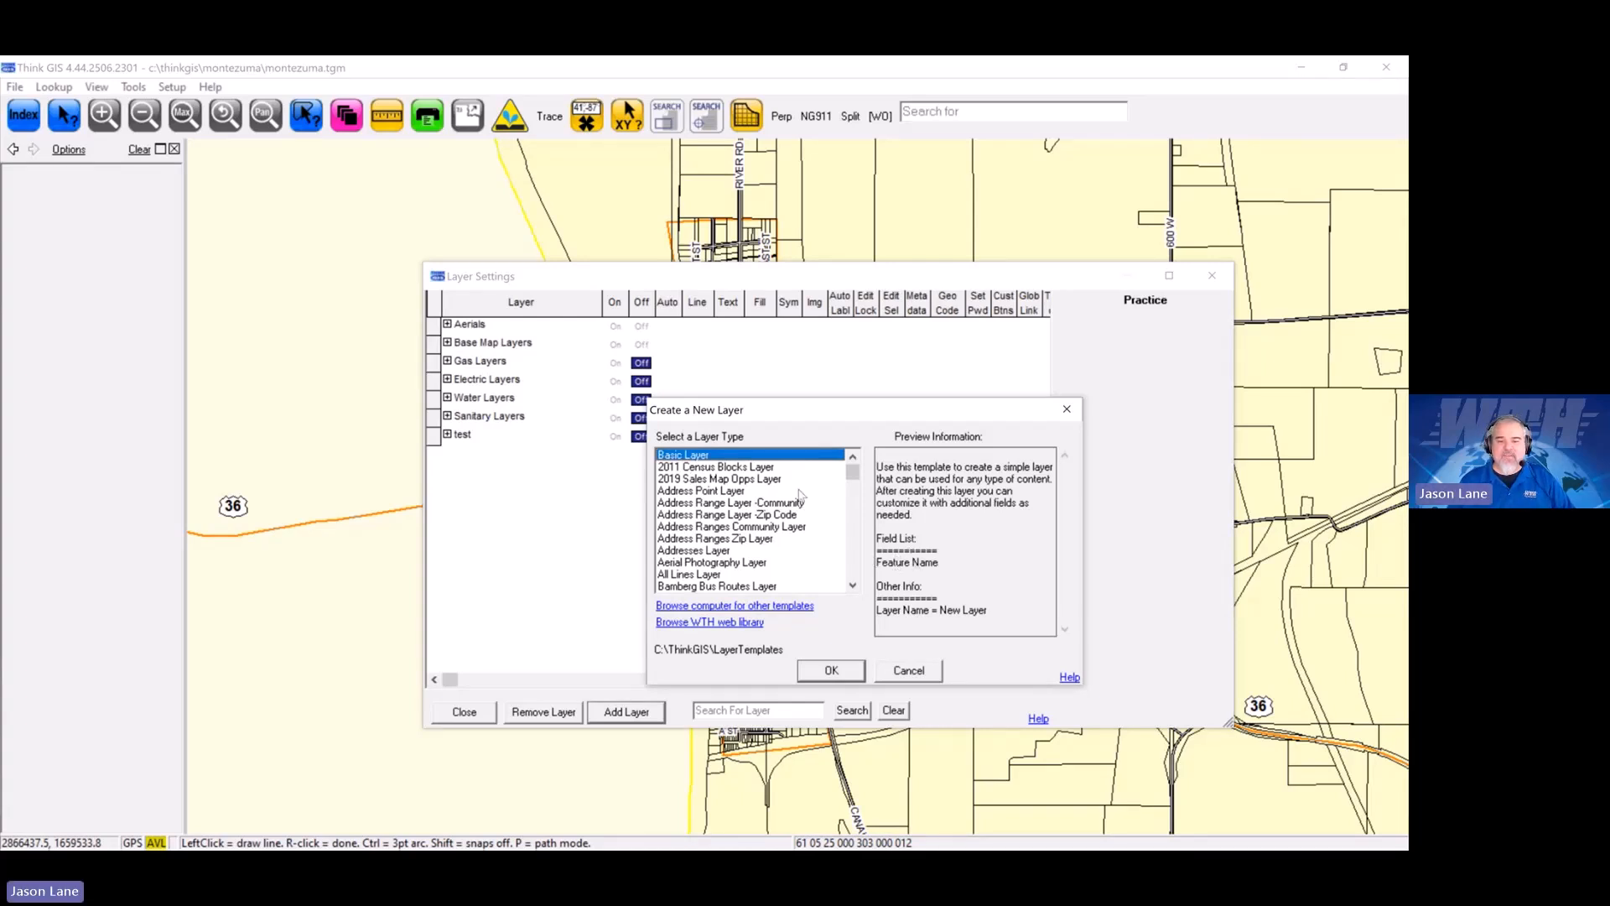
pyautogui.click(830, 671)
# Step: Name the new layer Practice and accept c:\thinkgis\montezuma\Practice.tml as its layer file
pyautogui.moveTo(804, 468); pyautogui.dragTo(732, 426)
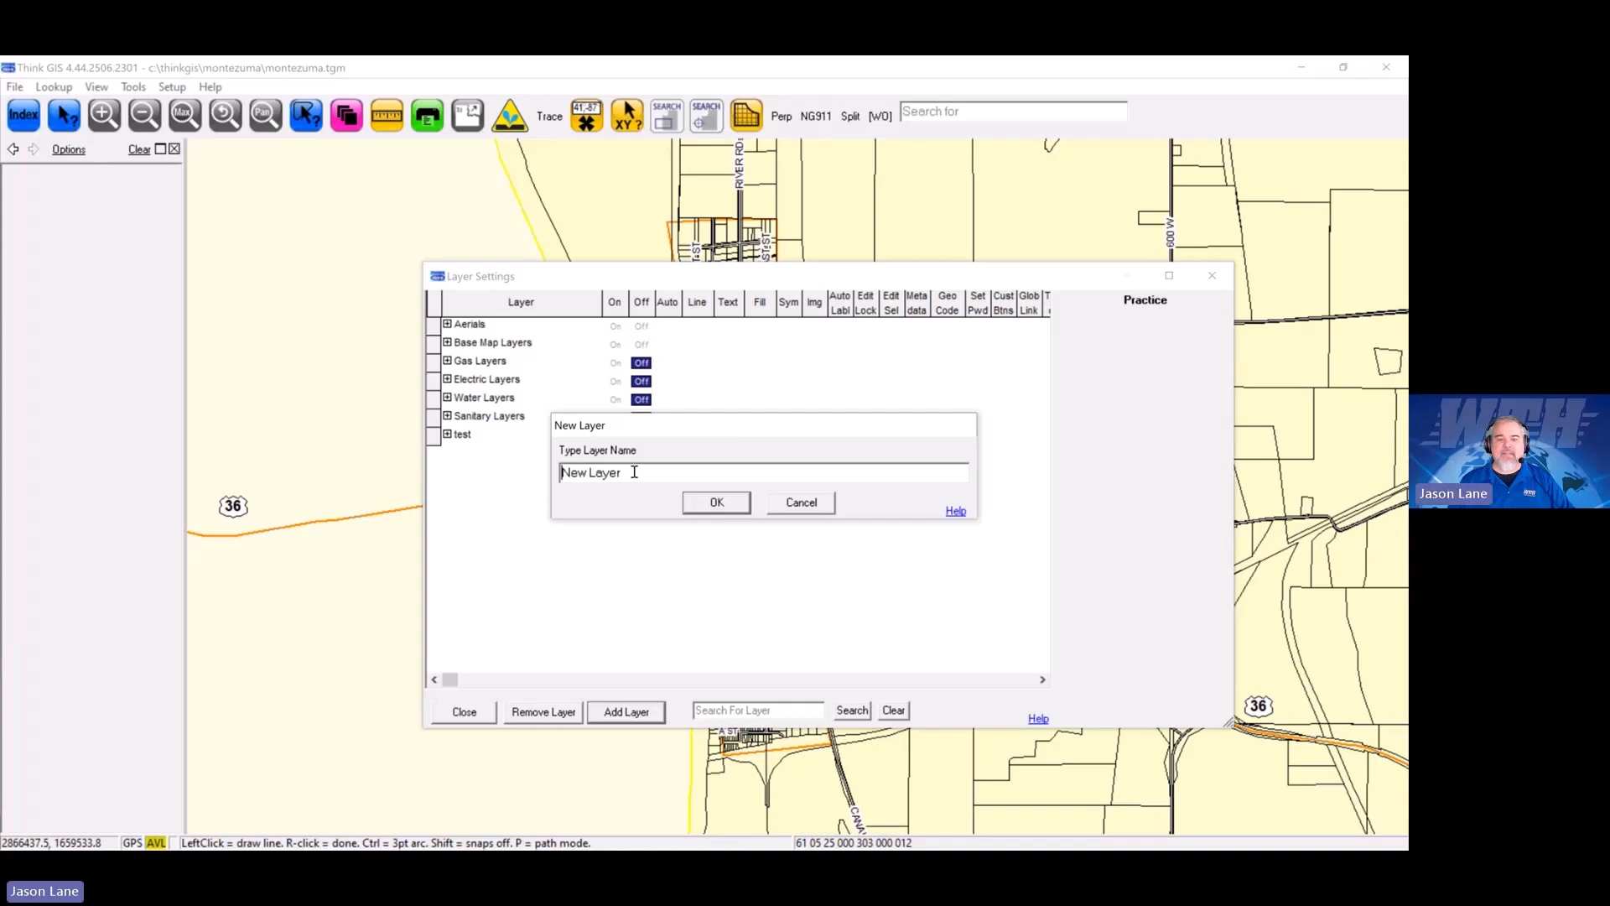
pyautogui.moveTo(620, 473); pyautogui.dragTo(540, 479)
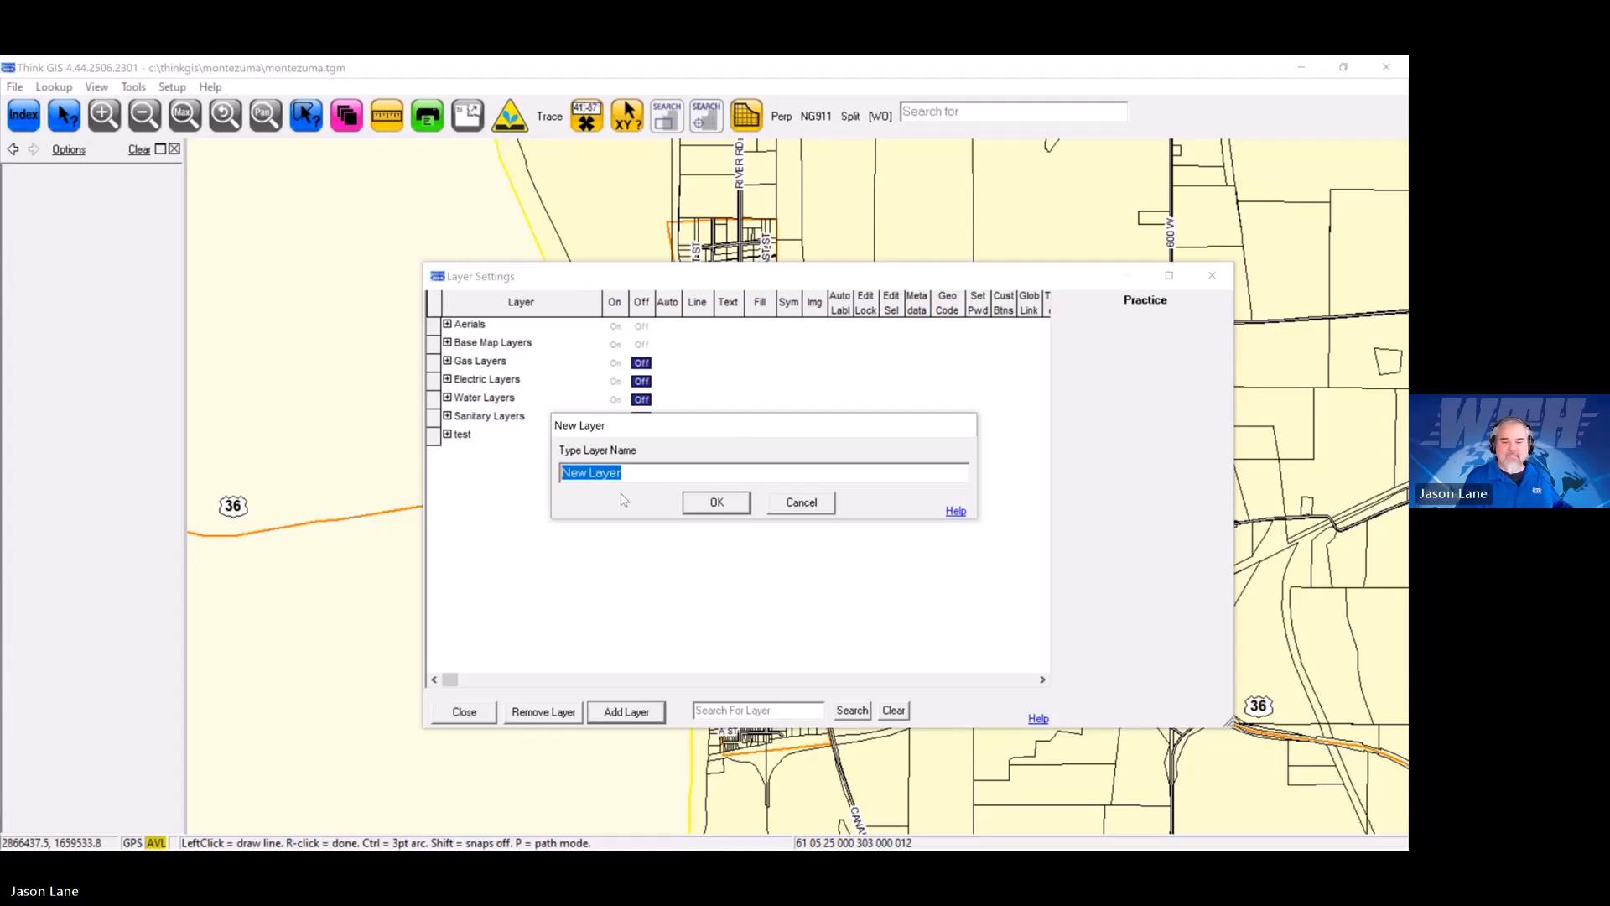
pyautogui.press('BackSpace')
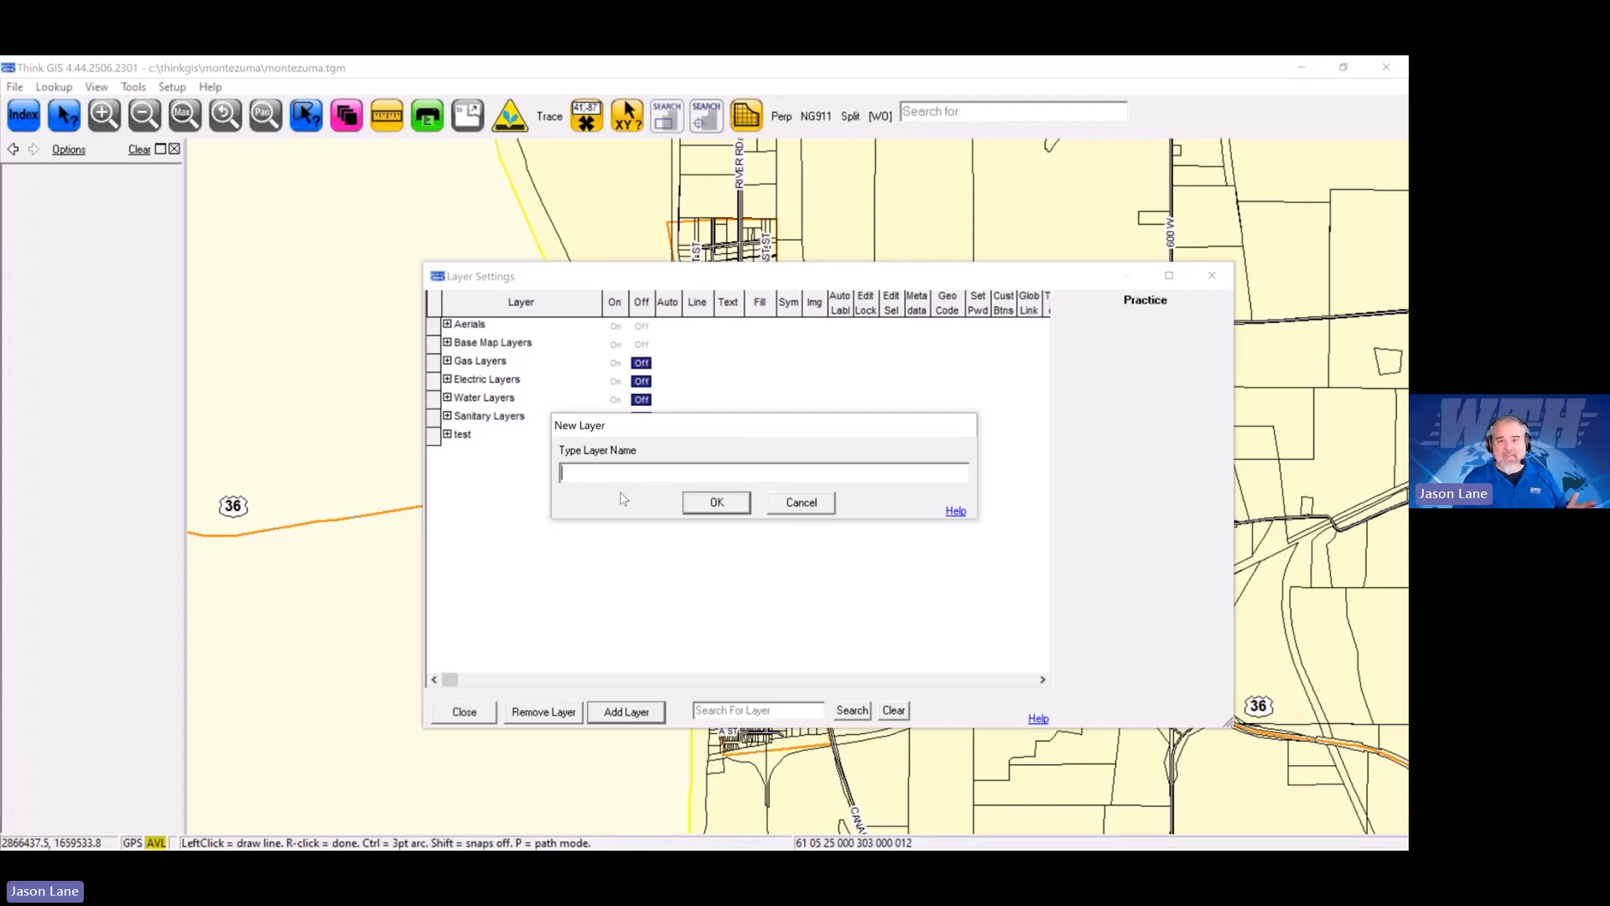
pyautogui.write('P')
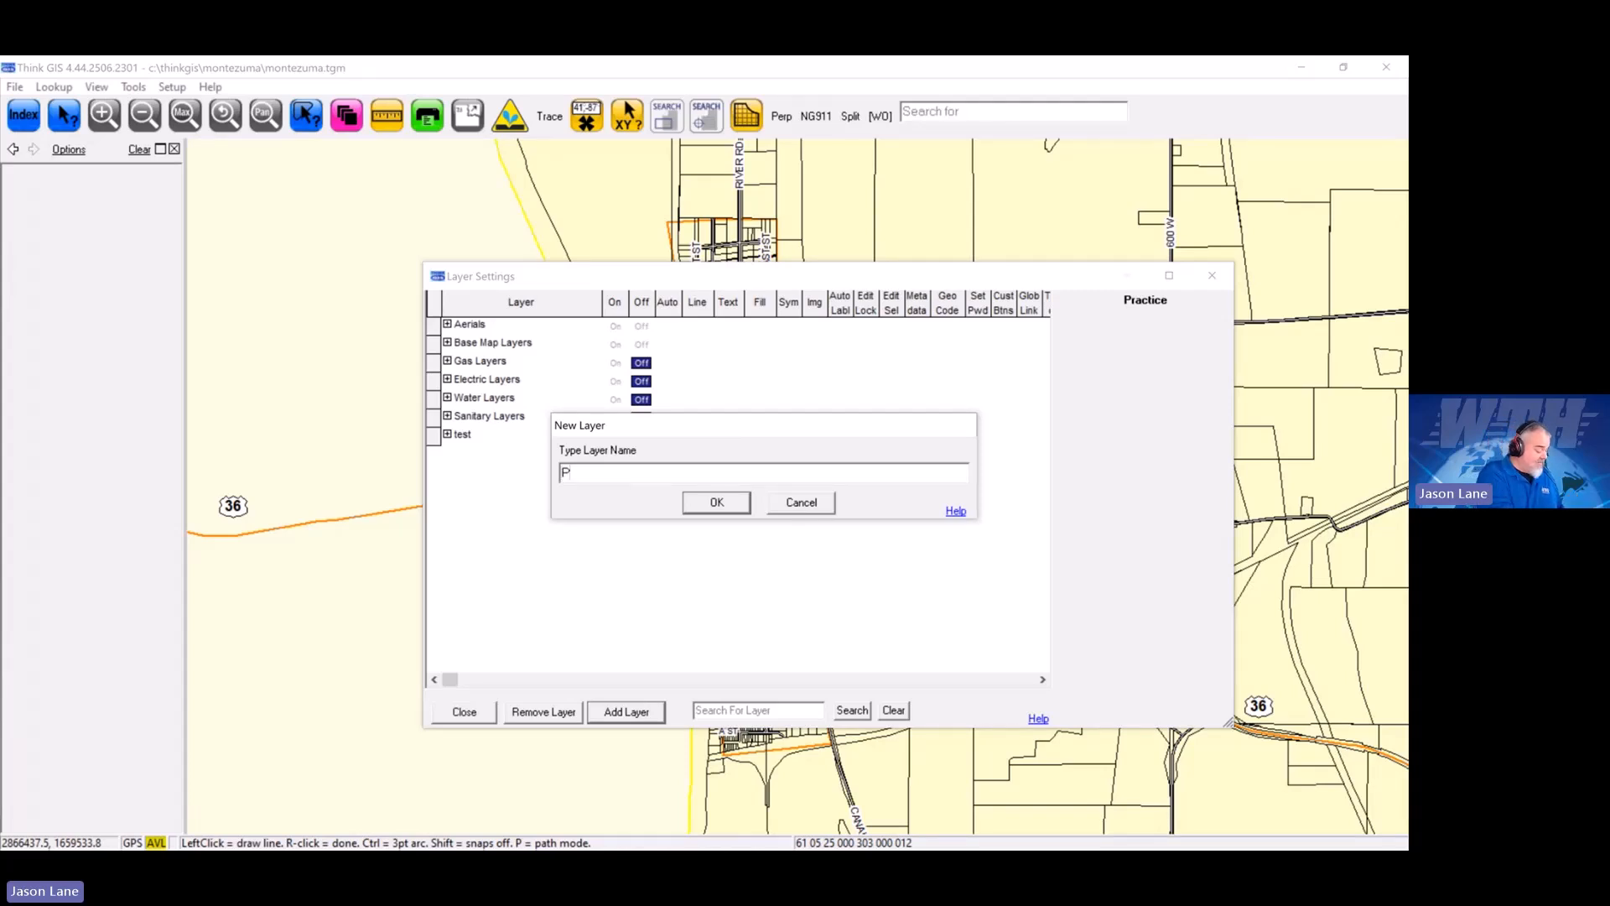
pyautogui.write('racti')
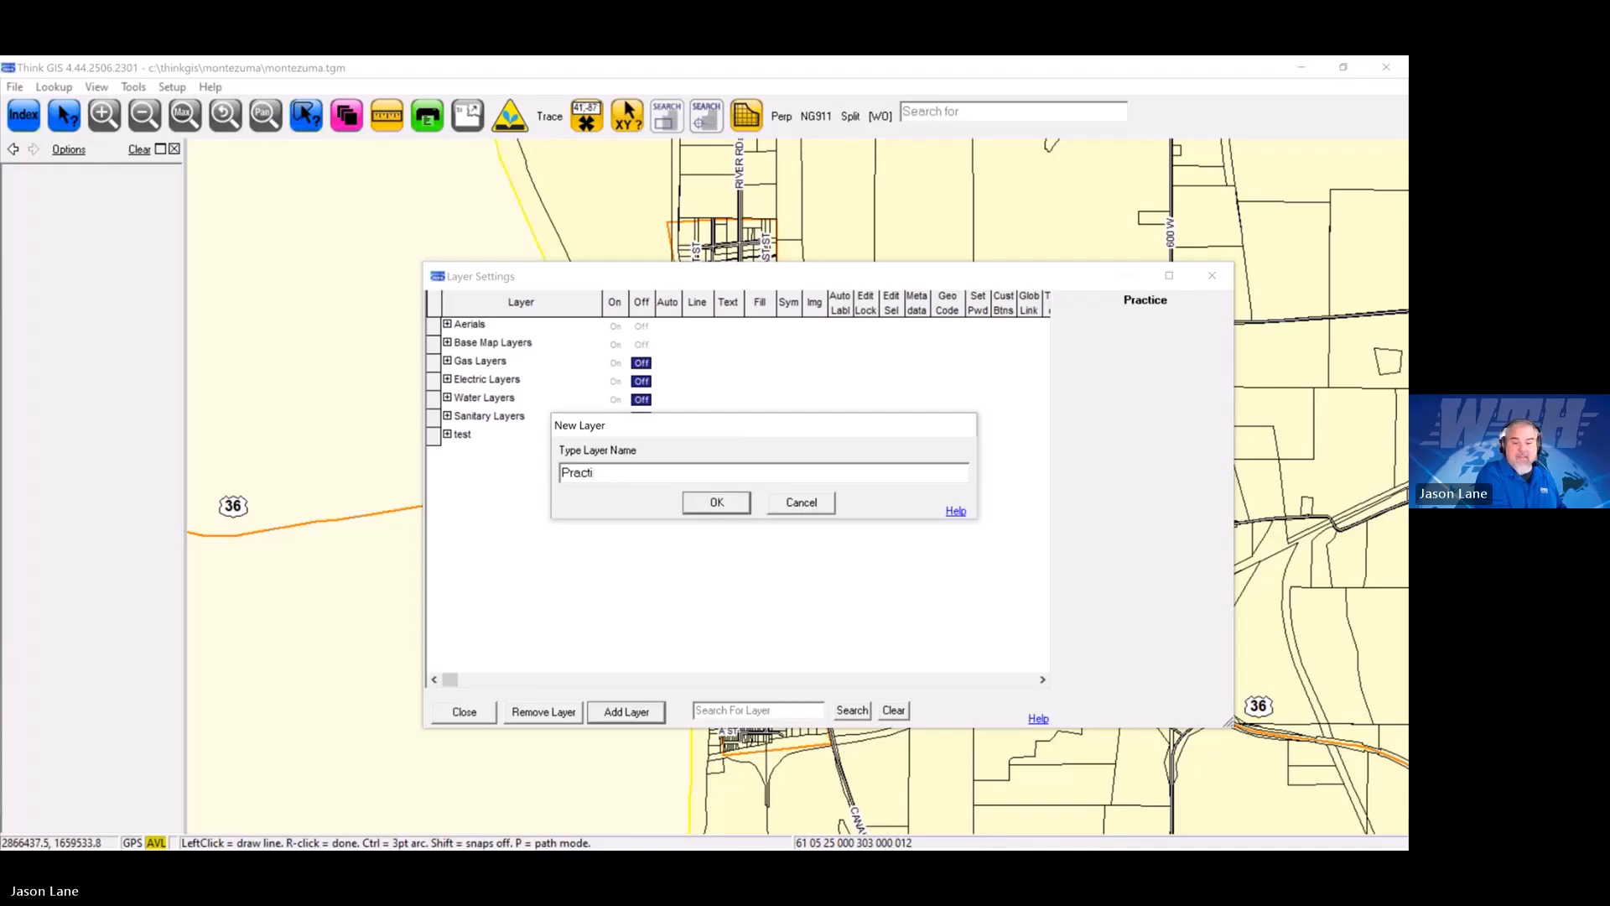
pyautogui.write('ce')
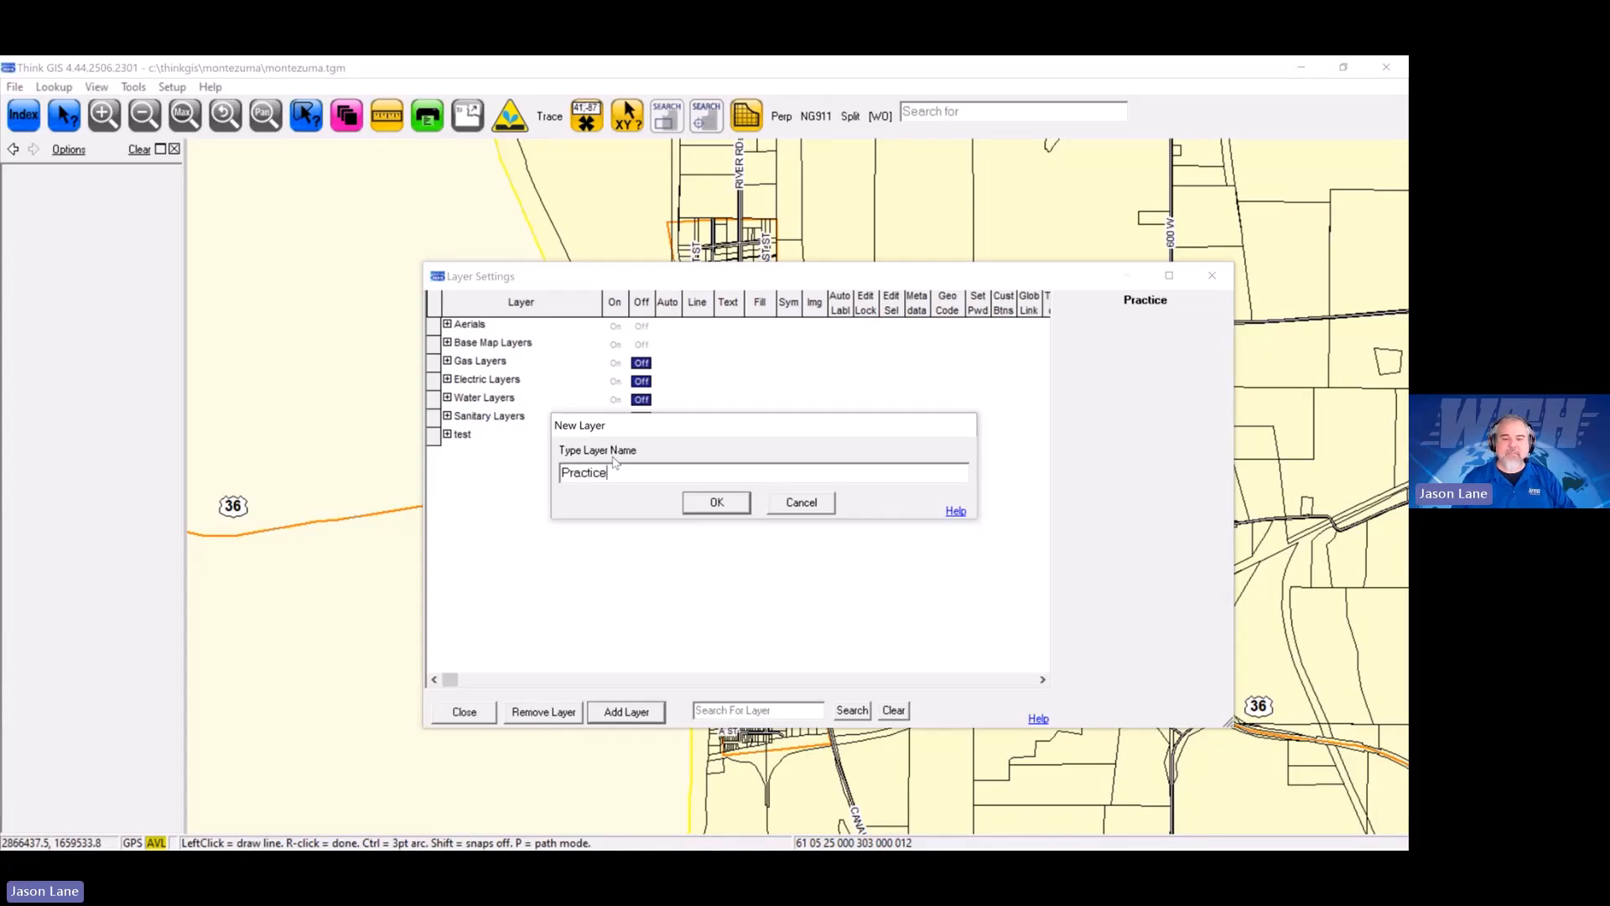
pyautogui.click(717, 503)
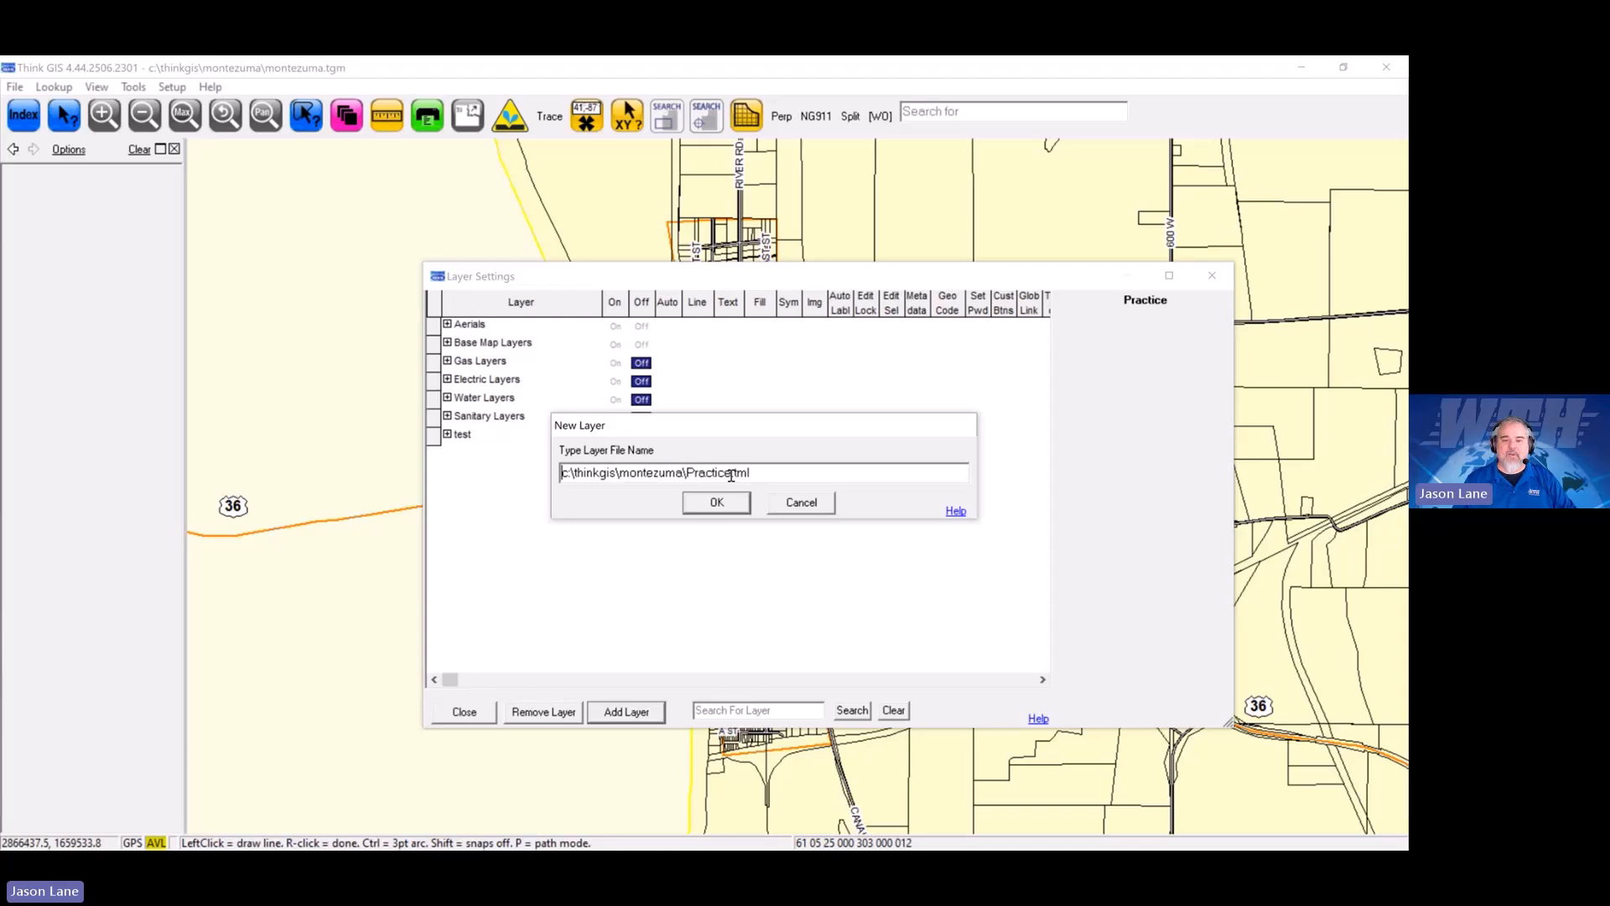
pyautogui.click(717, 503)
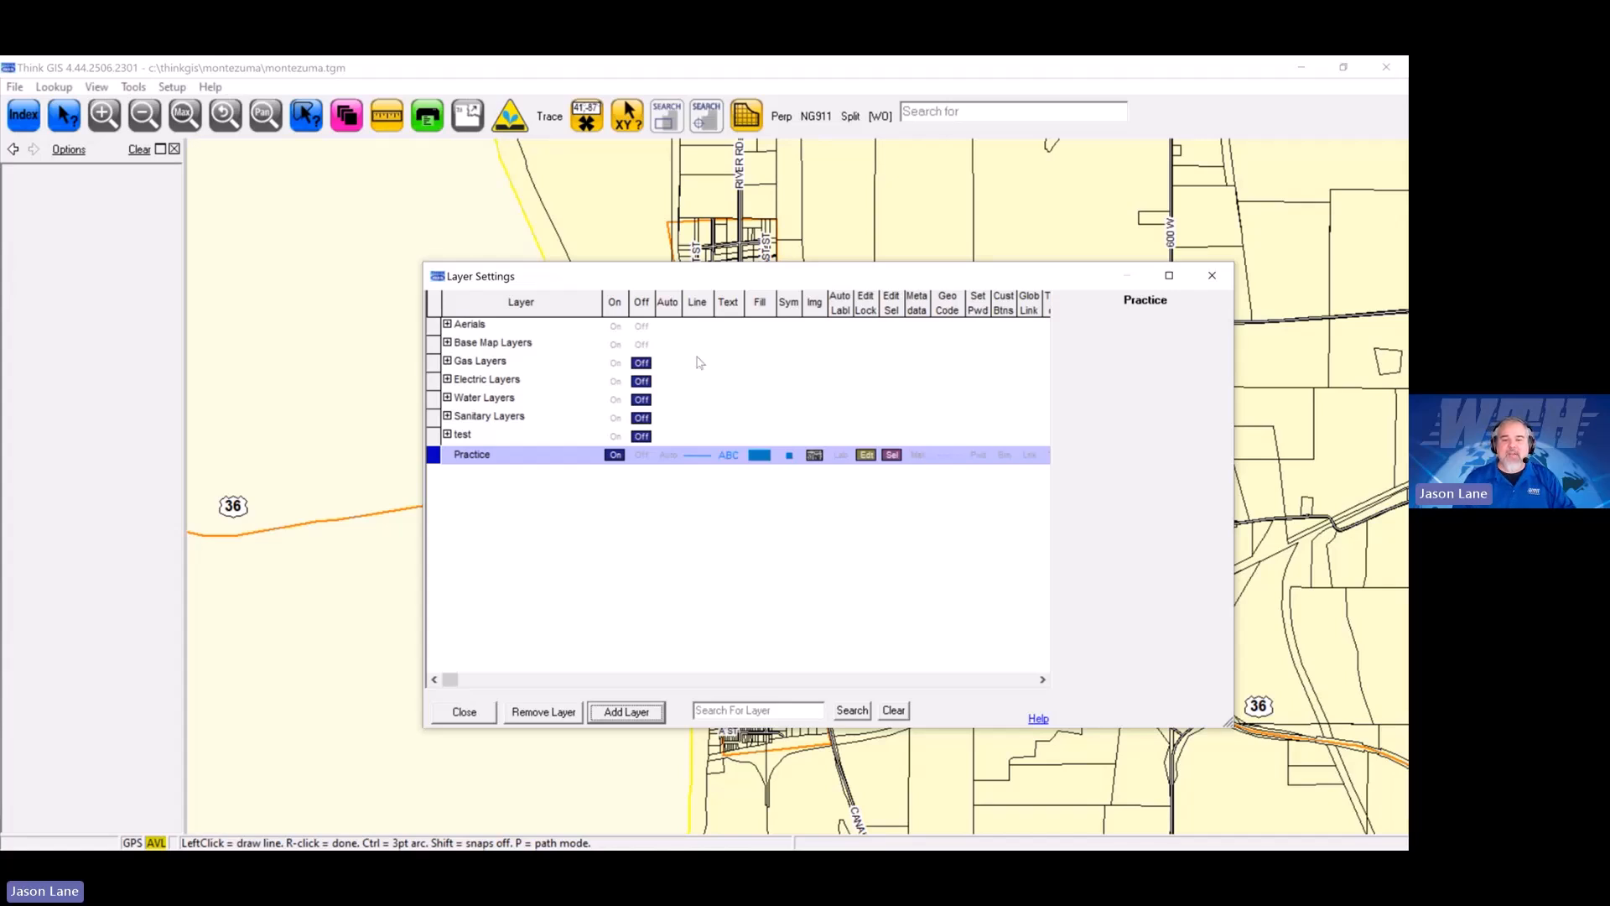
# Step: Set the Practice layer's line color to blue and its line width to 2 pixels
pyautogui.click(700, 459)
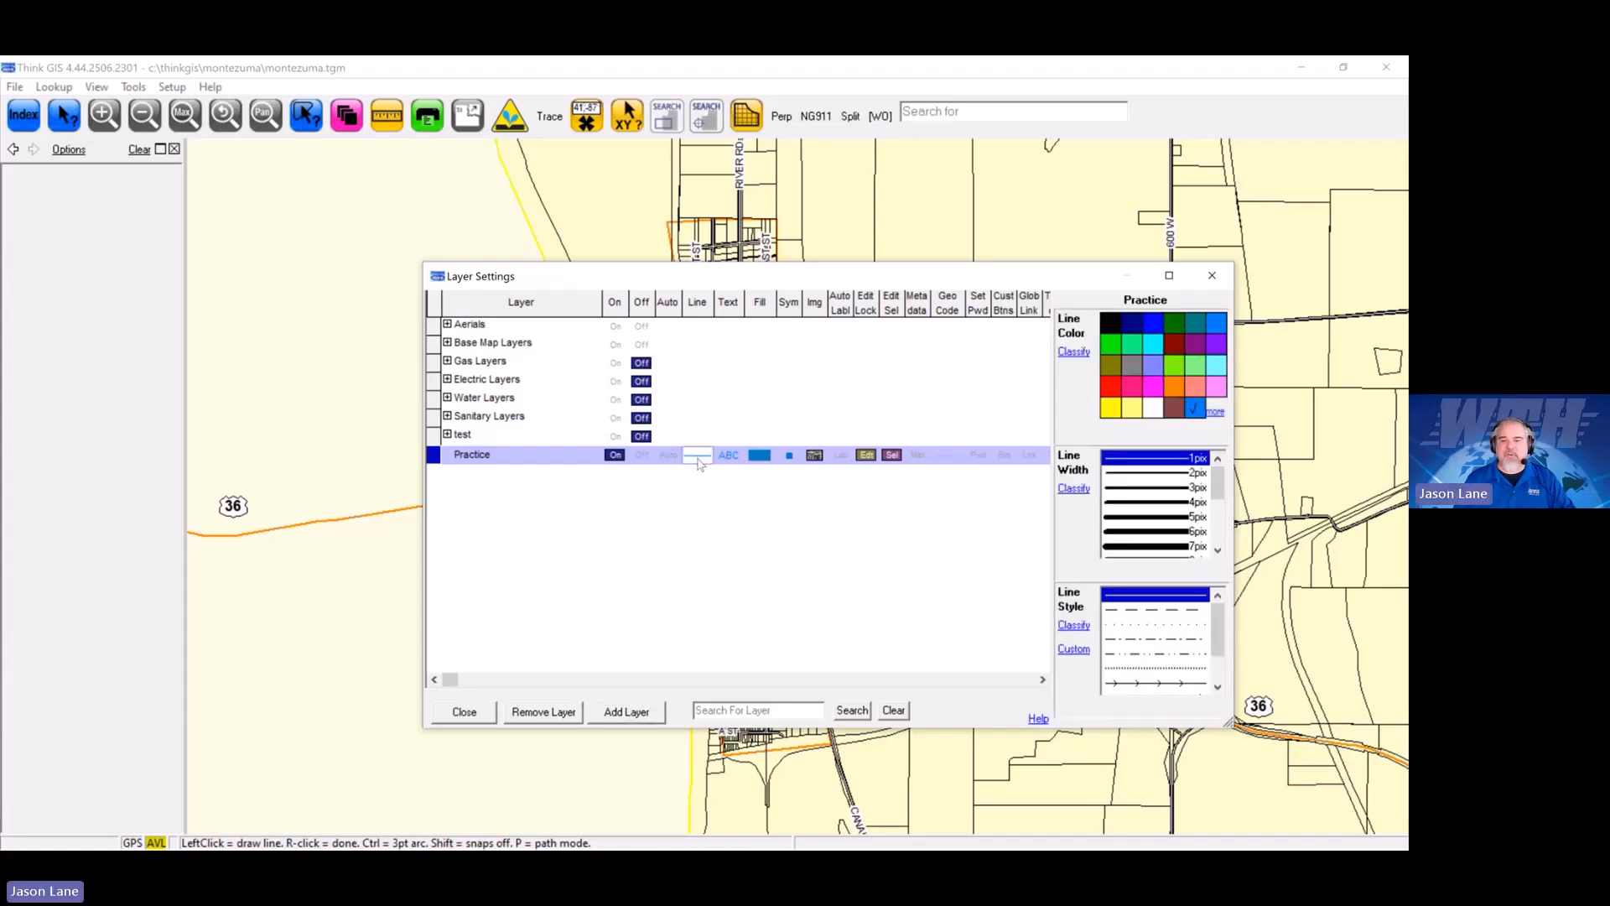
pyautogui.click(1154, 327)
pyautogui.click(1150, 475)
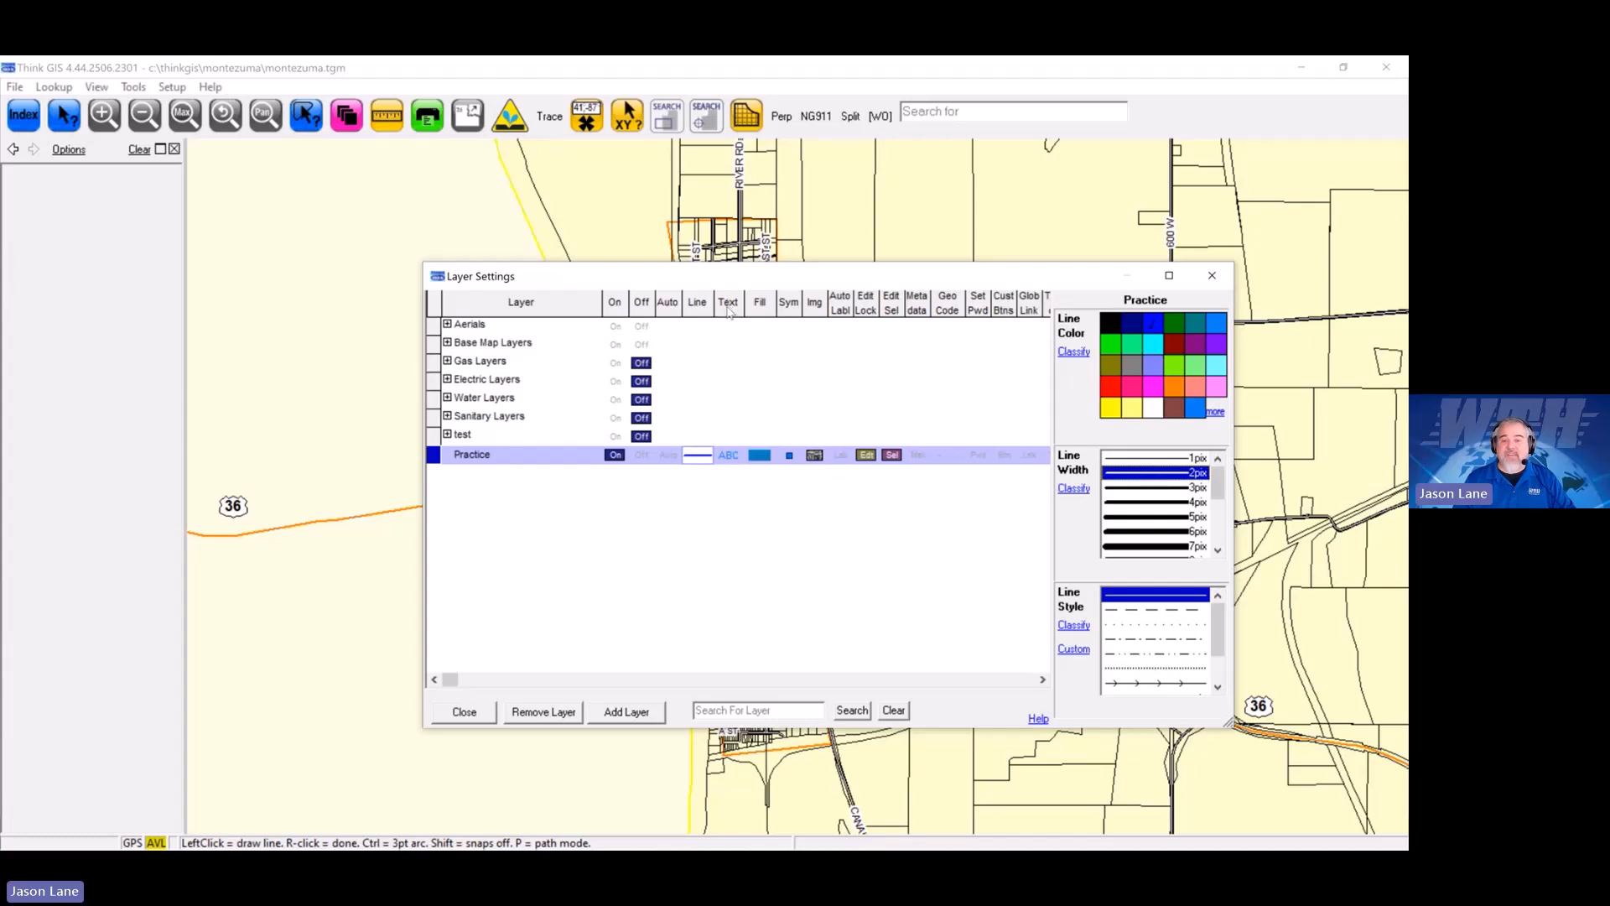
# Step: Make the Practice layer's label text white and bold with a black shadow, and set its fill opacity to 141
pyautogui.click(729, 457)
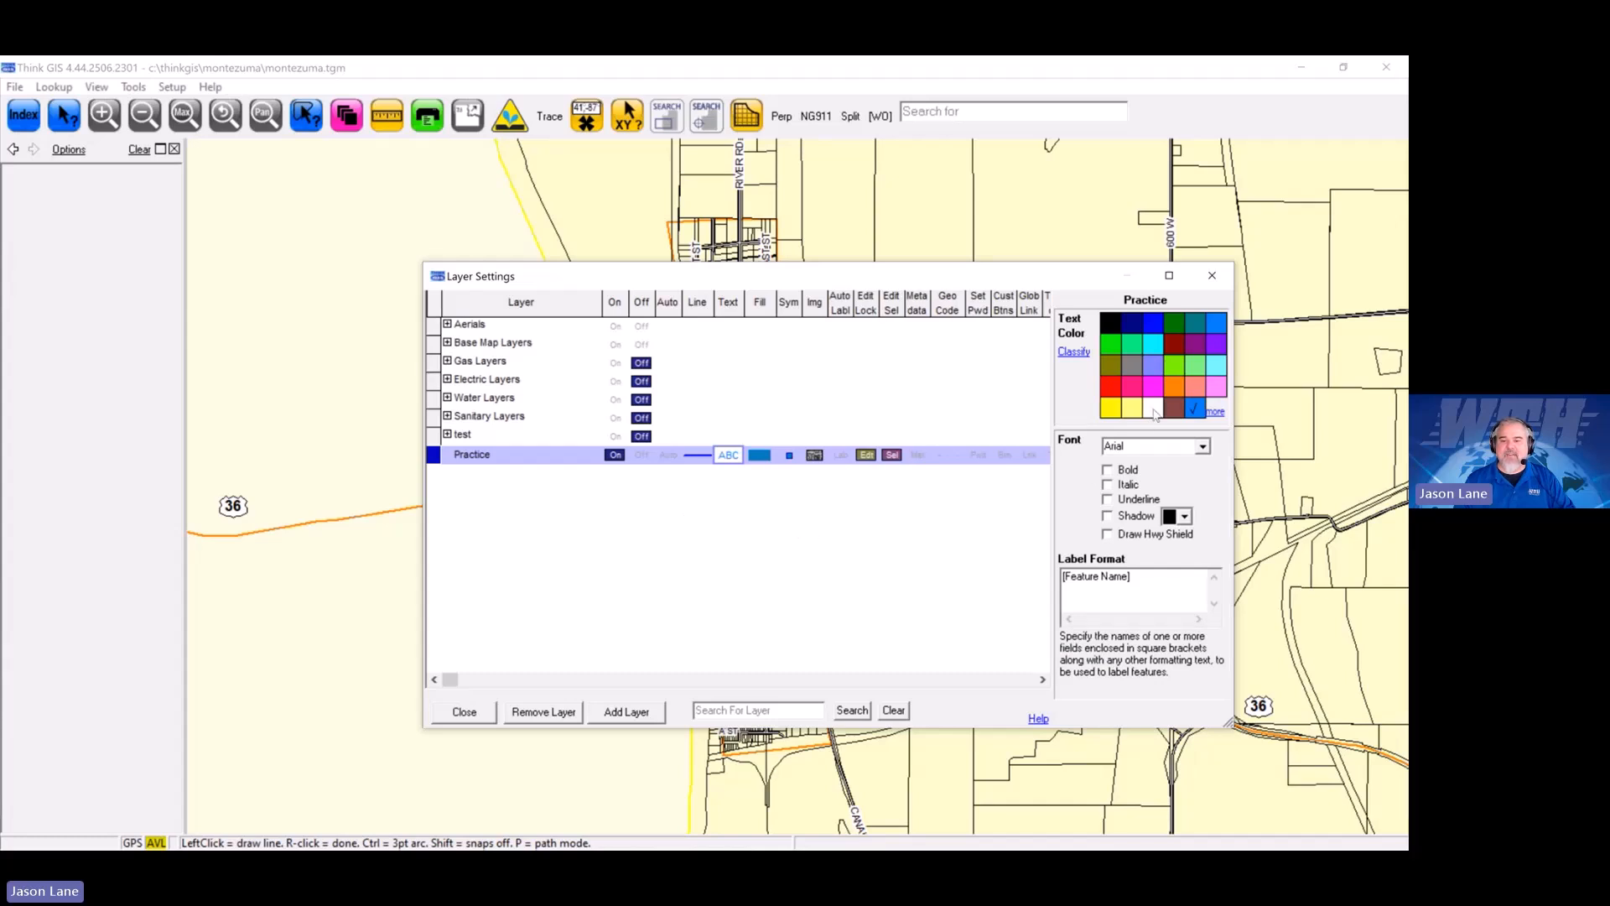
pyautogui.click(1154, 409)
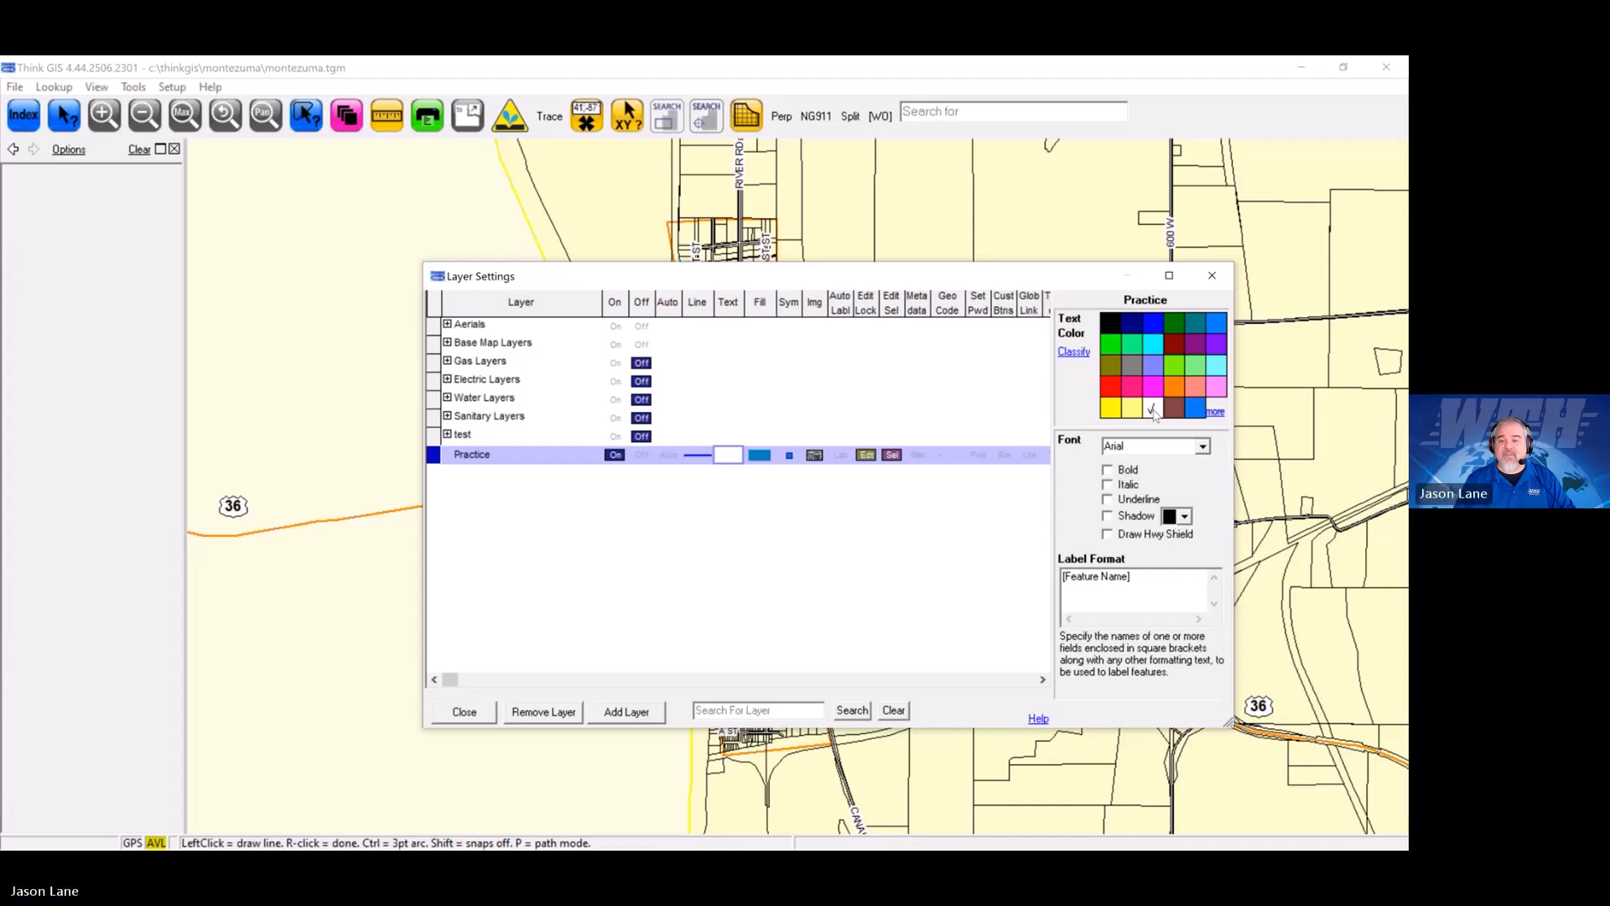
pyautogui.click(1108, 470)
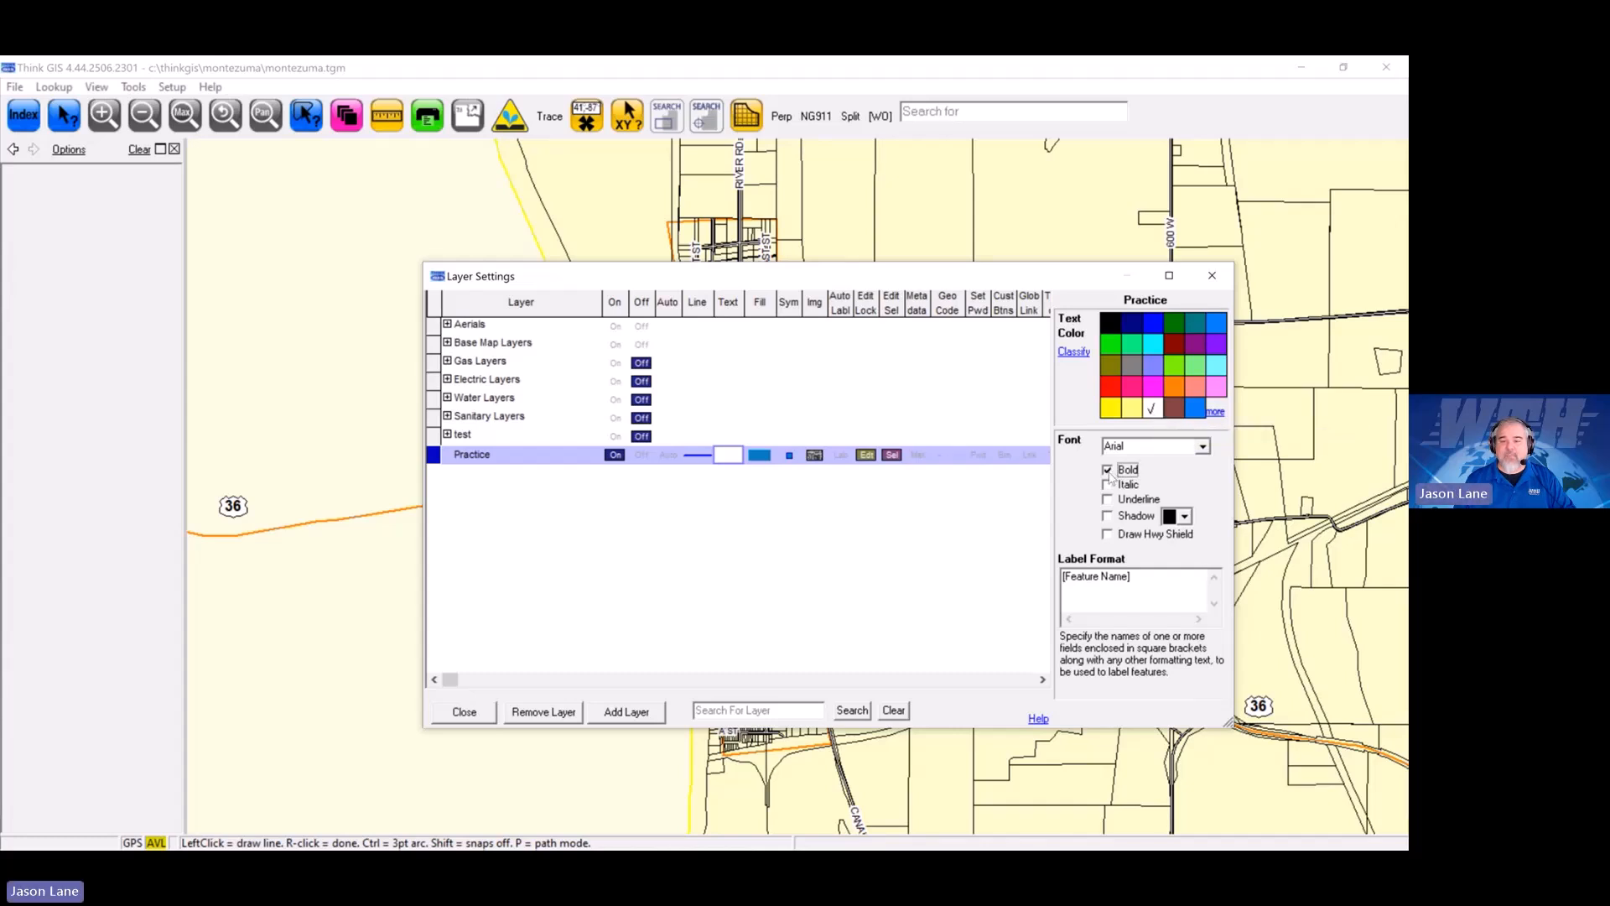
pyautogui.click(1108, 517)
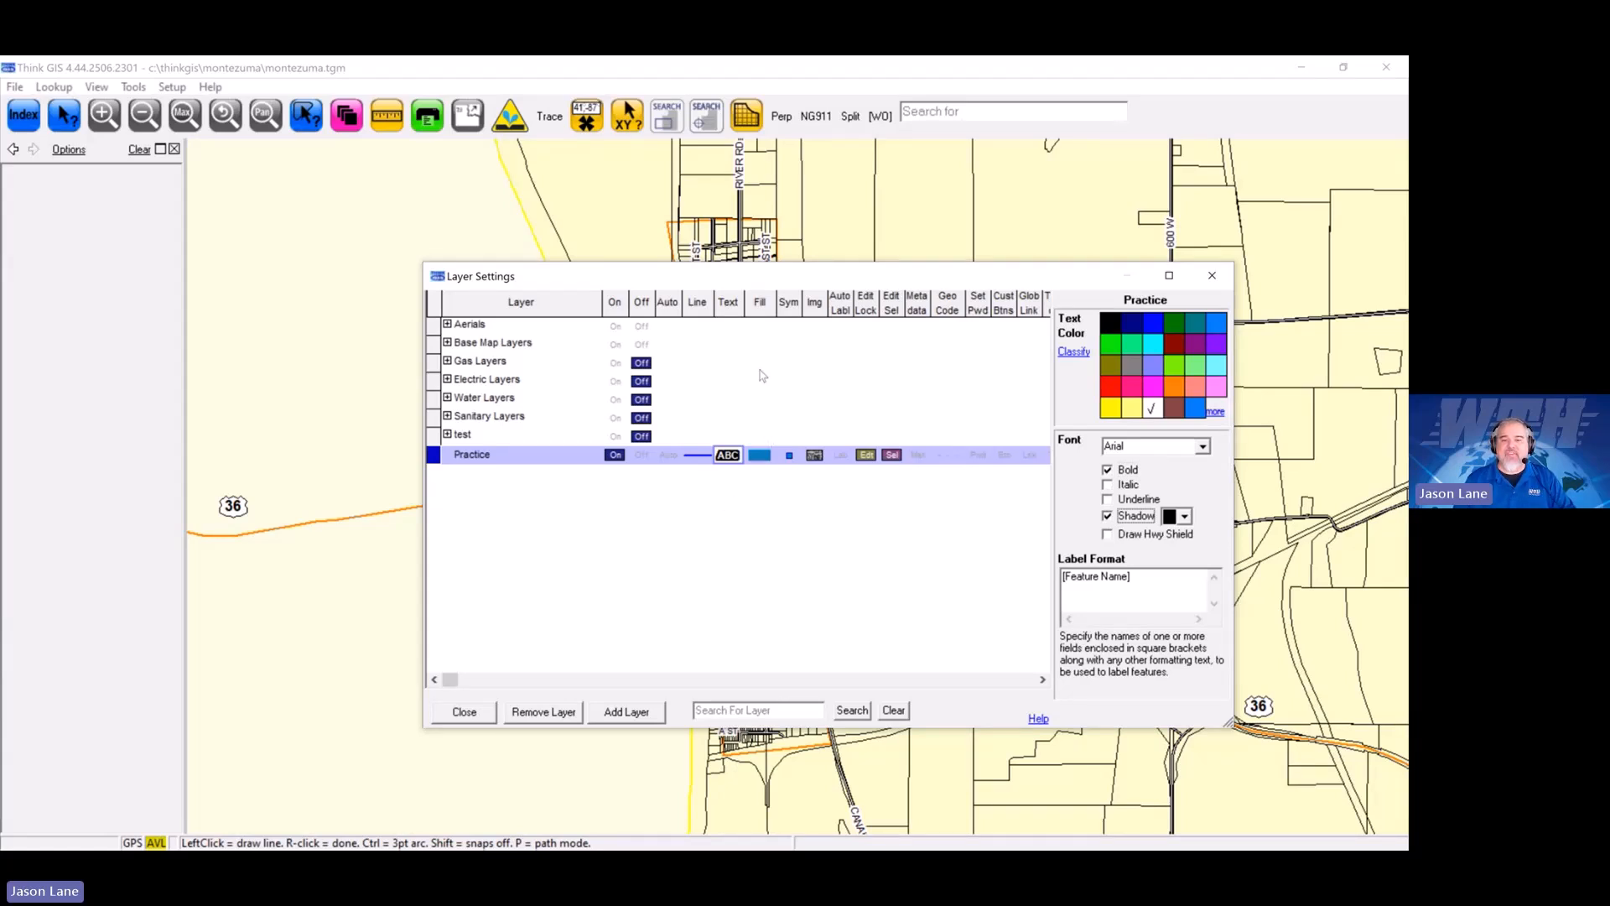
pyautogui.click(762, 454)
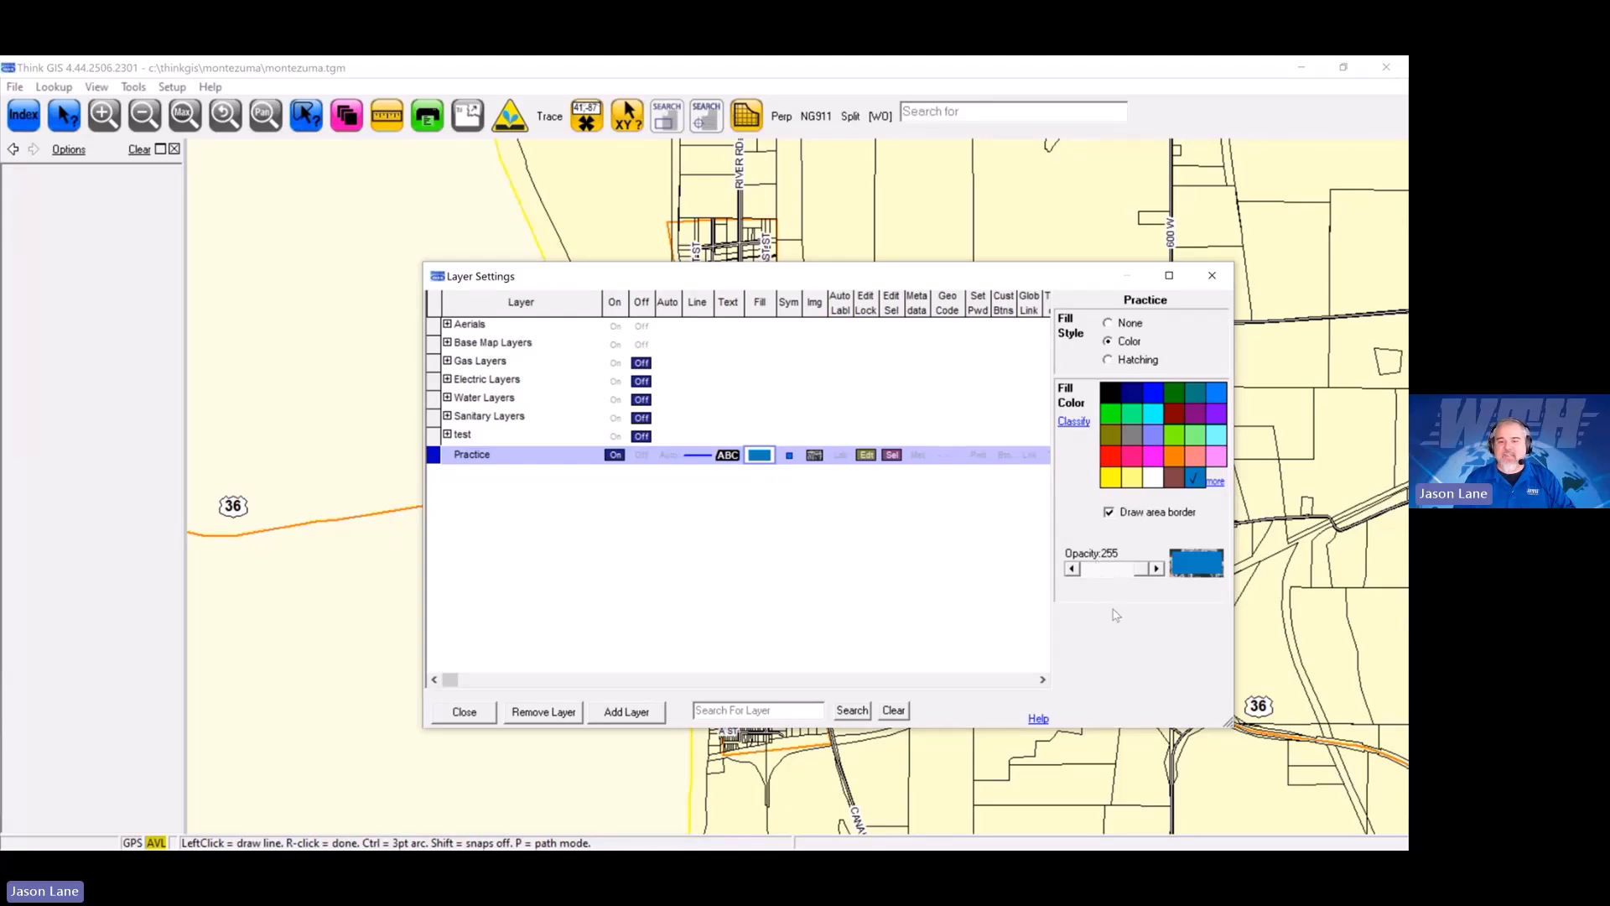
pyautogui.moveTo(1141, 575); pyautogui.dragTo(1115, 582)
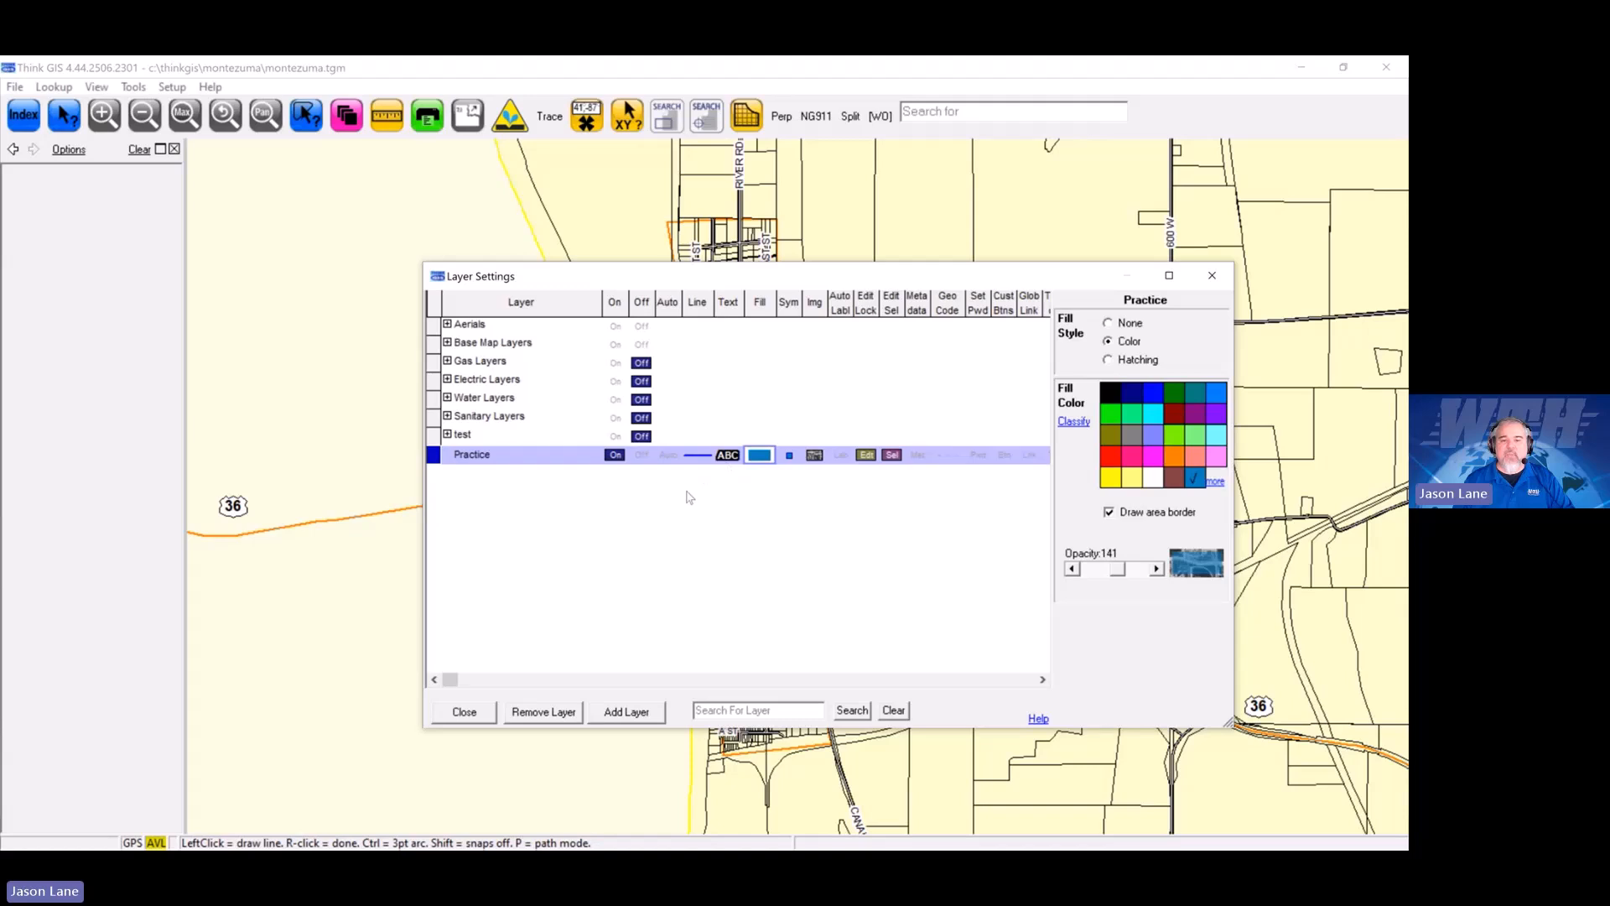
# Step: Open the Practice layer's format and rename its Feature Name field to ID
pyautogui.click(474, 459)
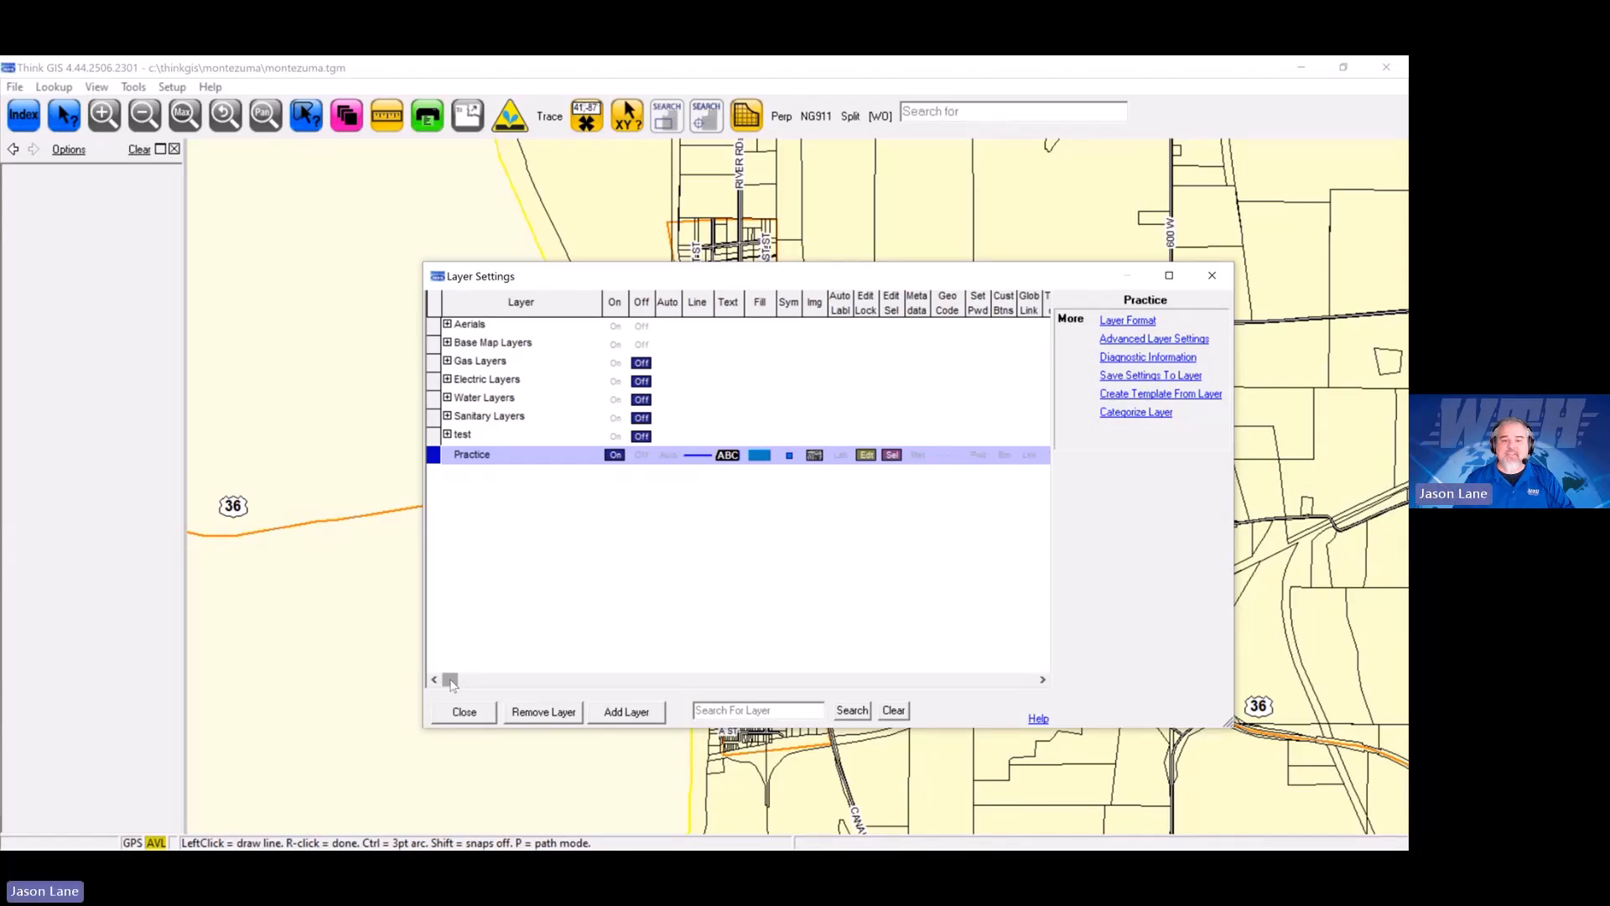
pyautogui.moveTo(451, 681); pyautogui.dragTo(1029, 678)
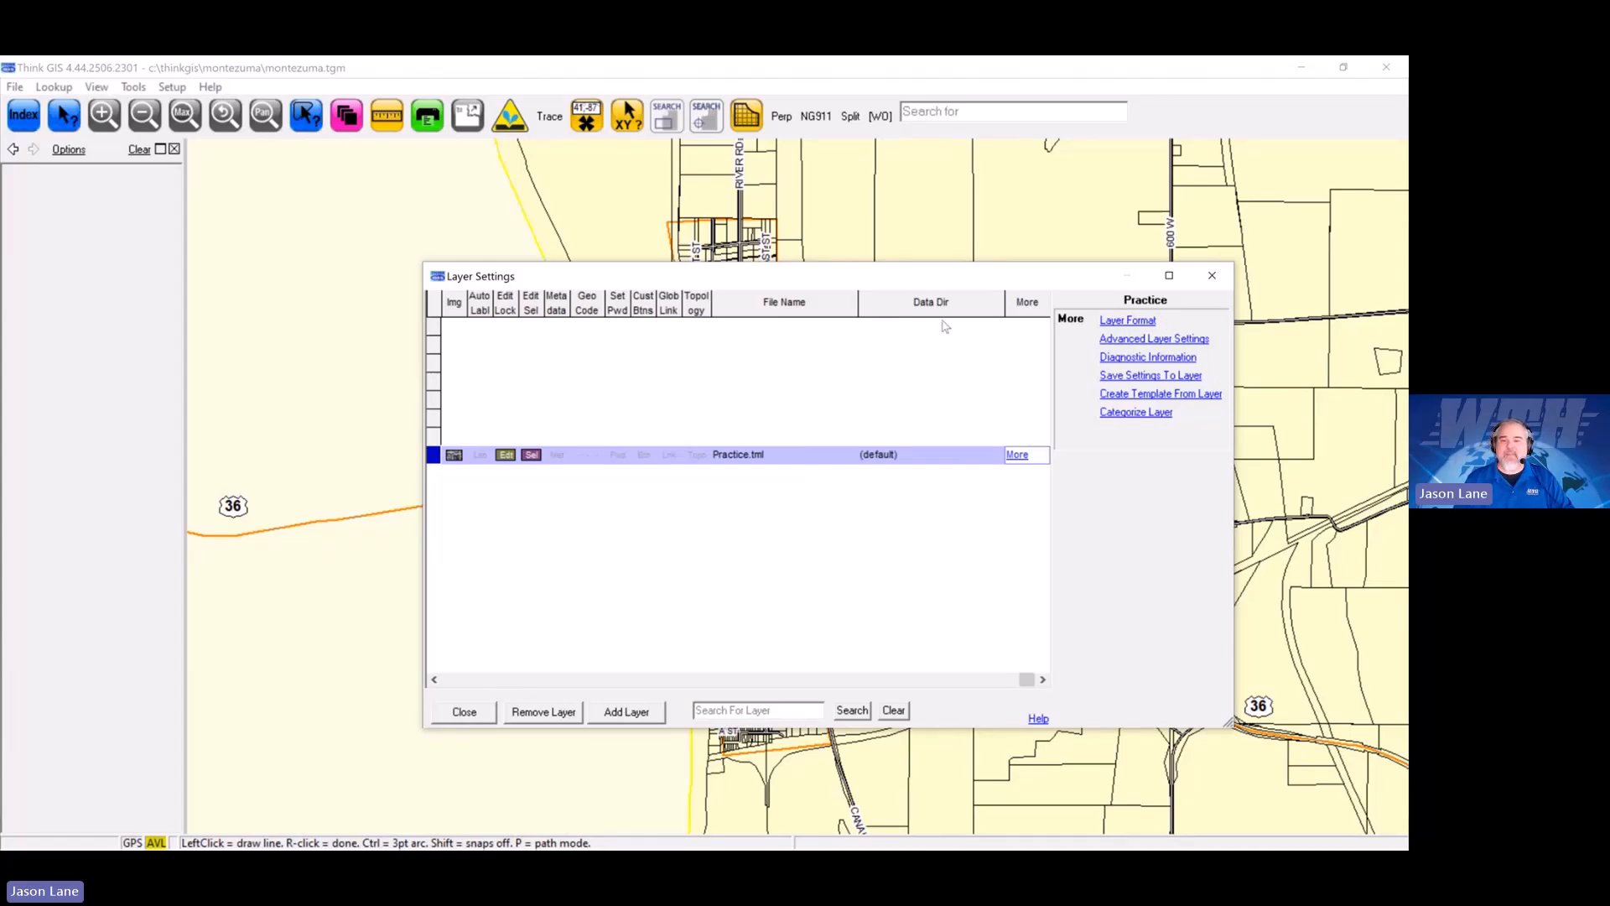
pyautogui.click(1139, 327)
pyautogui.moveTo(1040, 336); pyautogui.dragTo(917, 287)
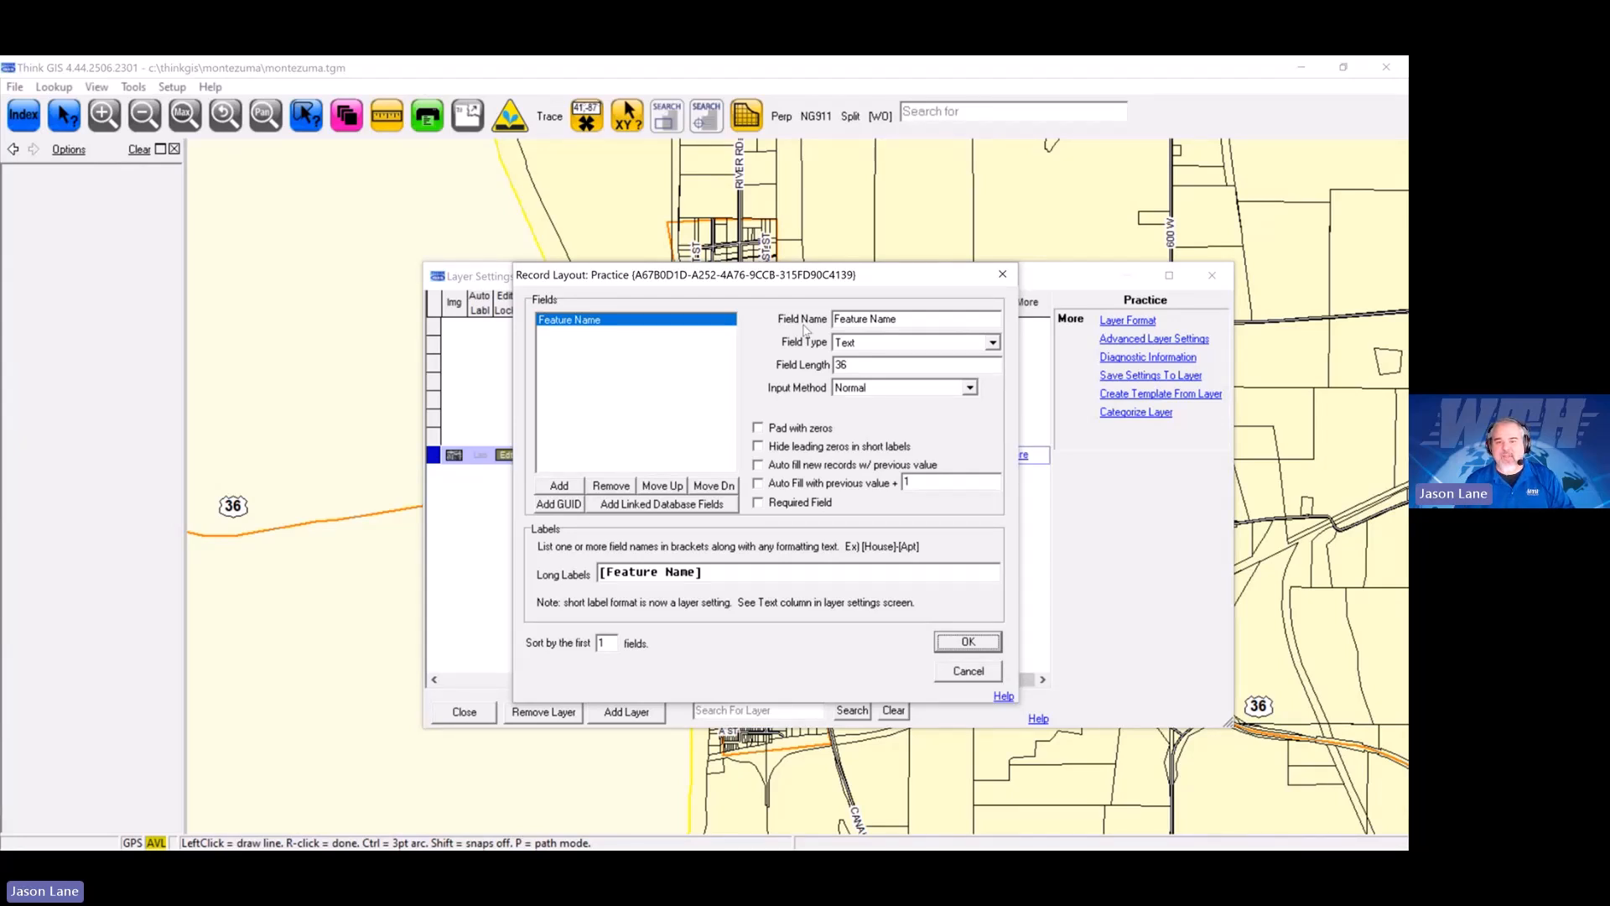
pyautogui.click(896, 319)
pyautogui.moveTo(896, 319); pyautogui.dragTo(837, 320)
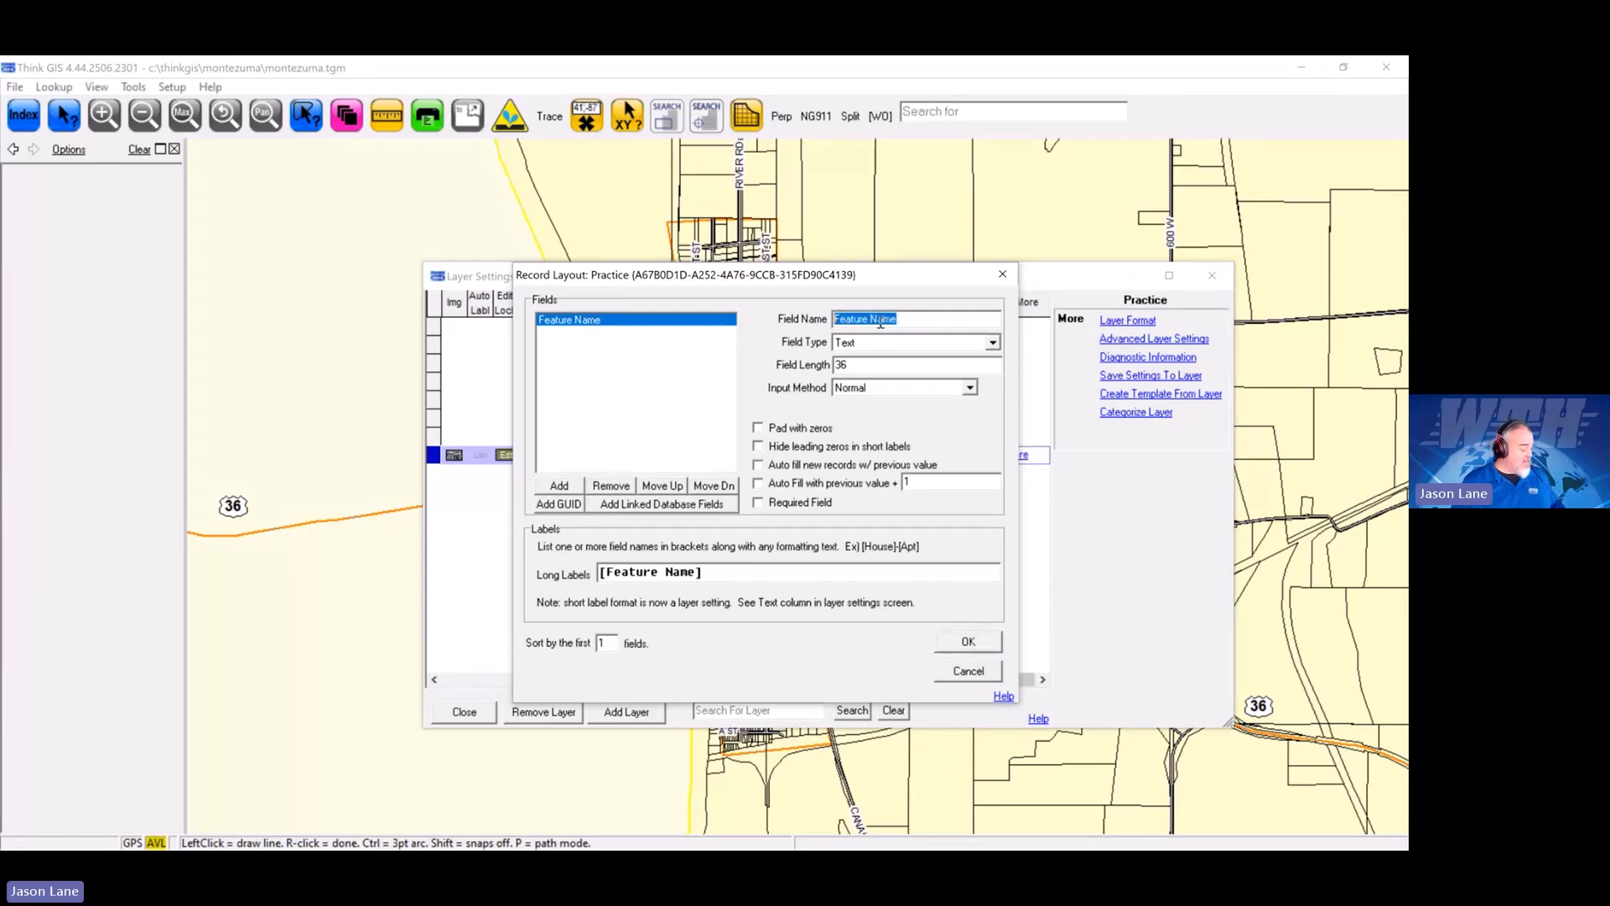
pyautogui.write('ID')
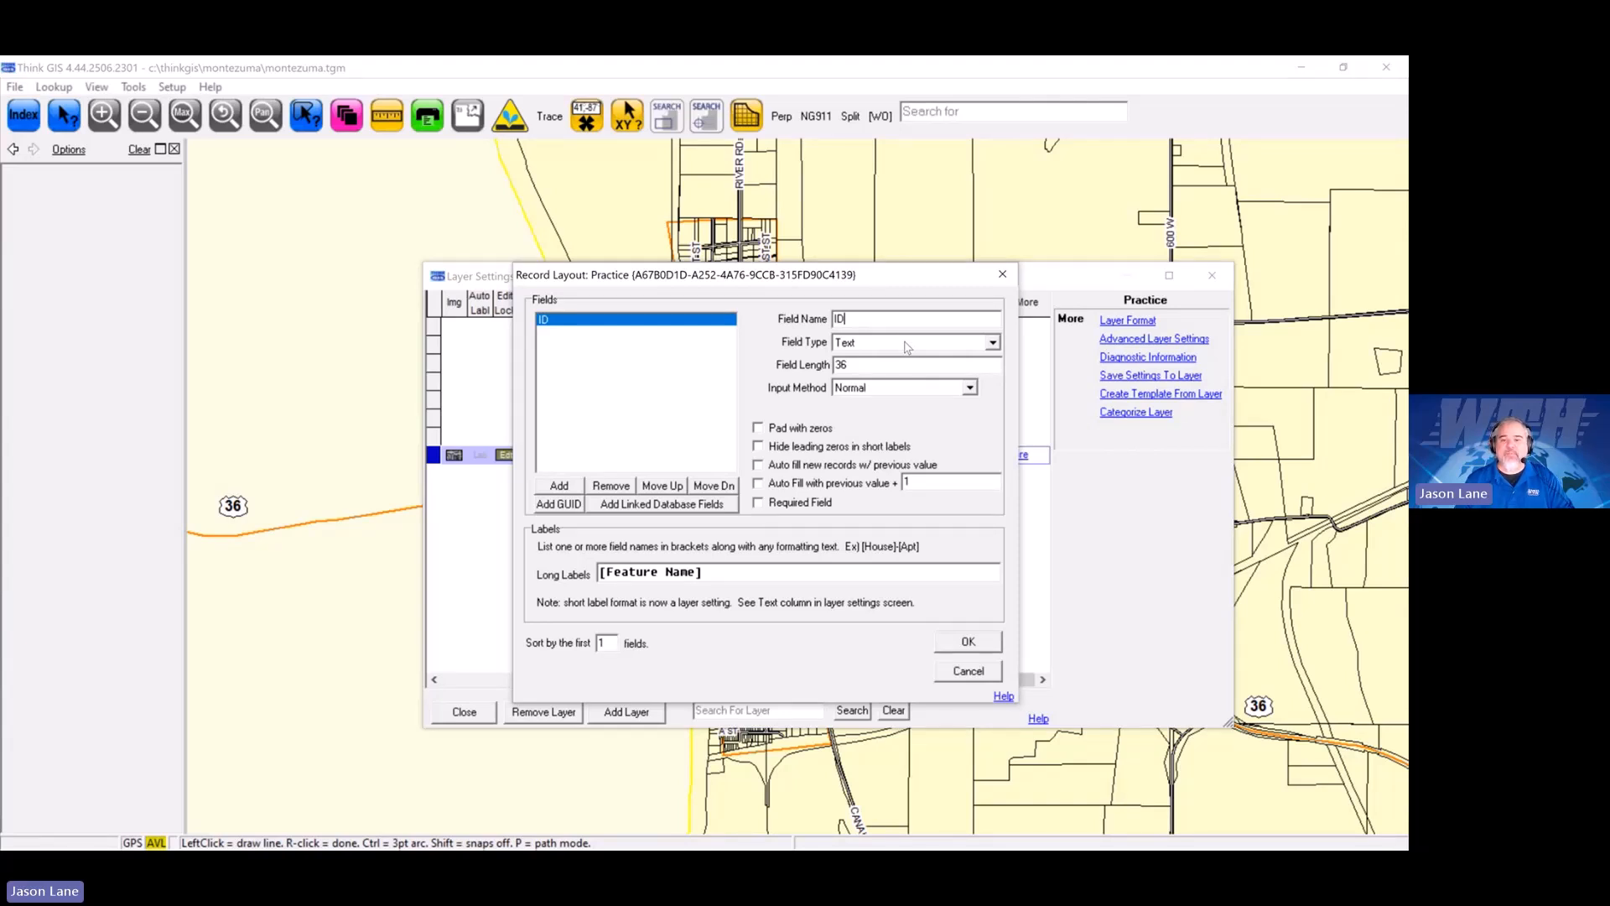
# Step: Set the ID field's type to Auto Number in the Practice record layout
pyautogui.click(993, 343)
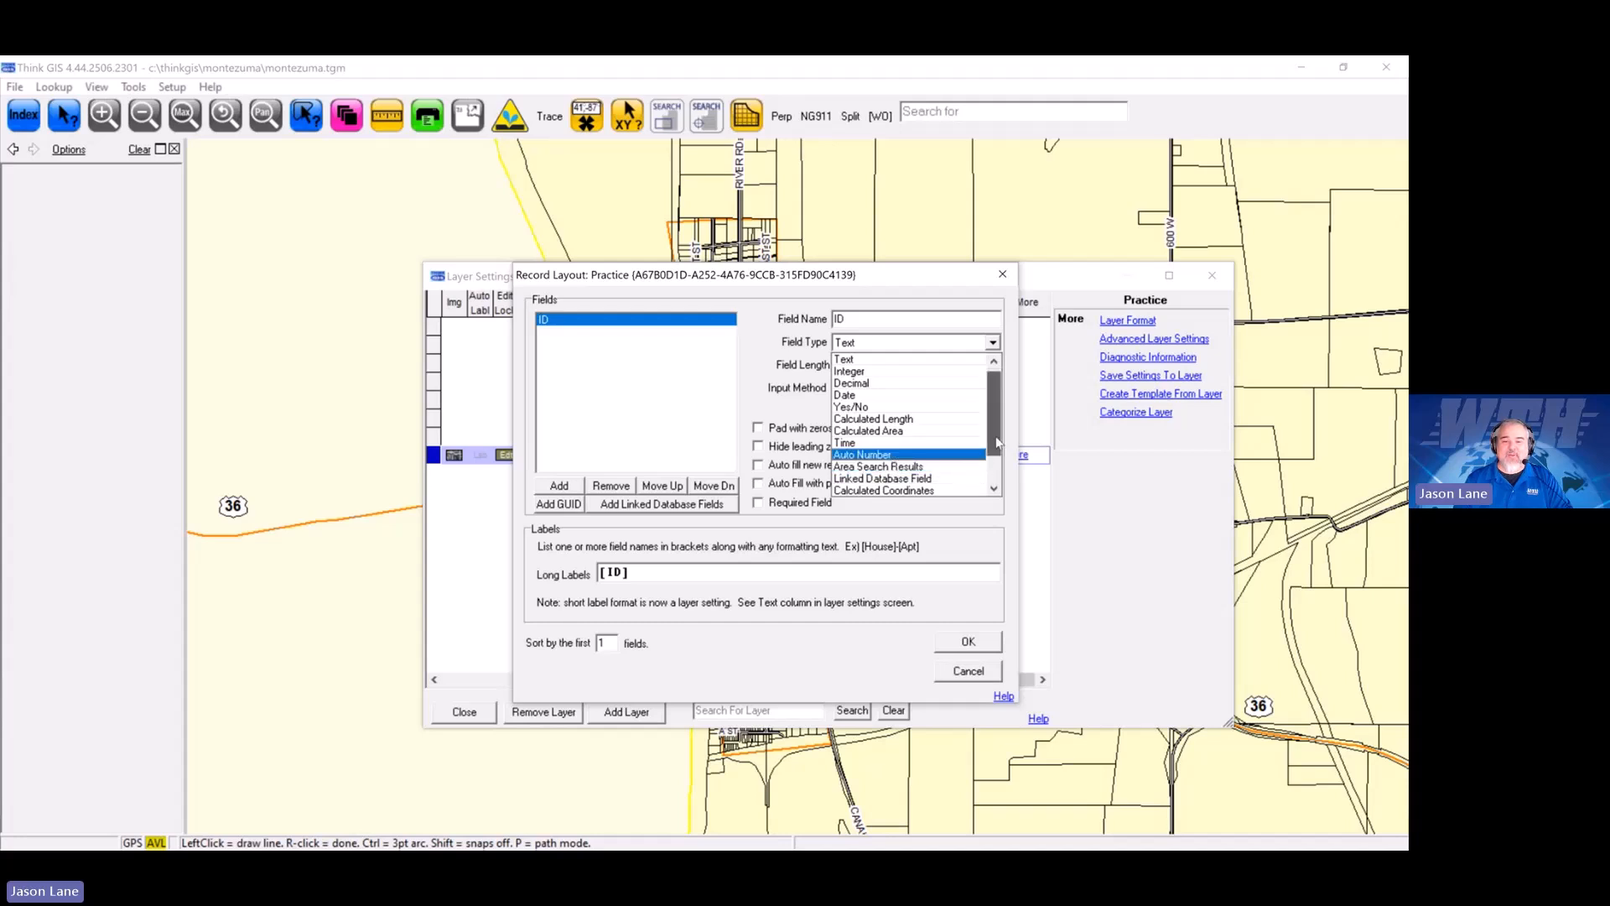
pyautogui.moveTo(998, 442); pyautogui.dragTo(993, 467)
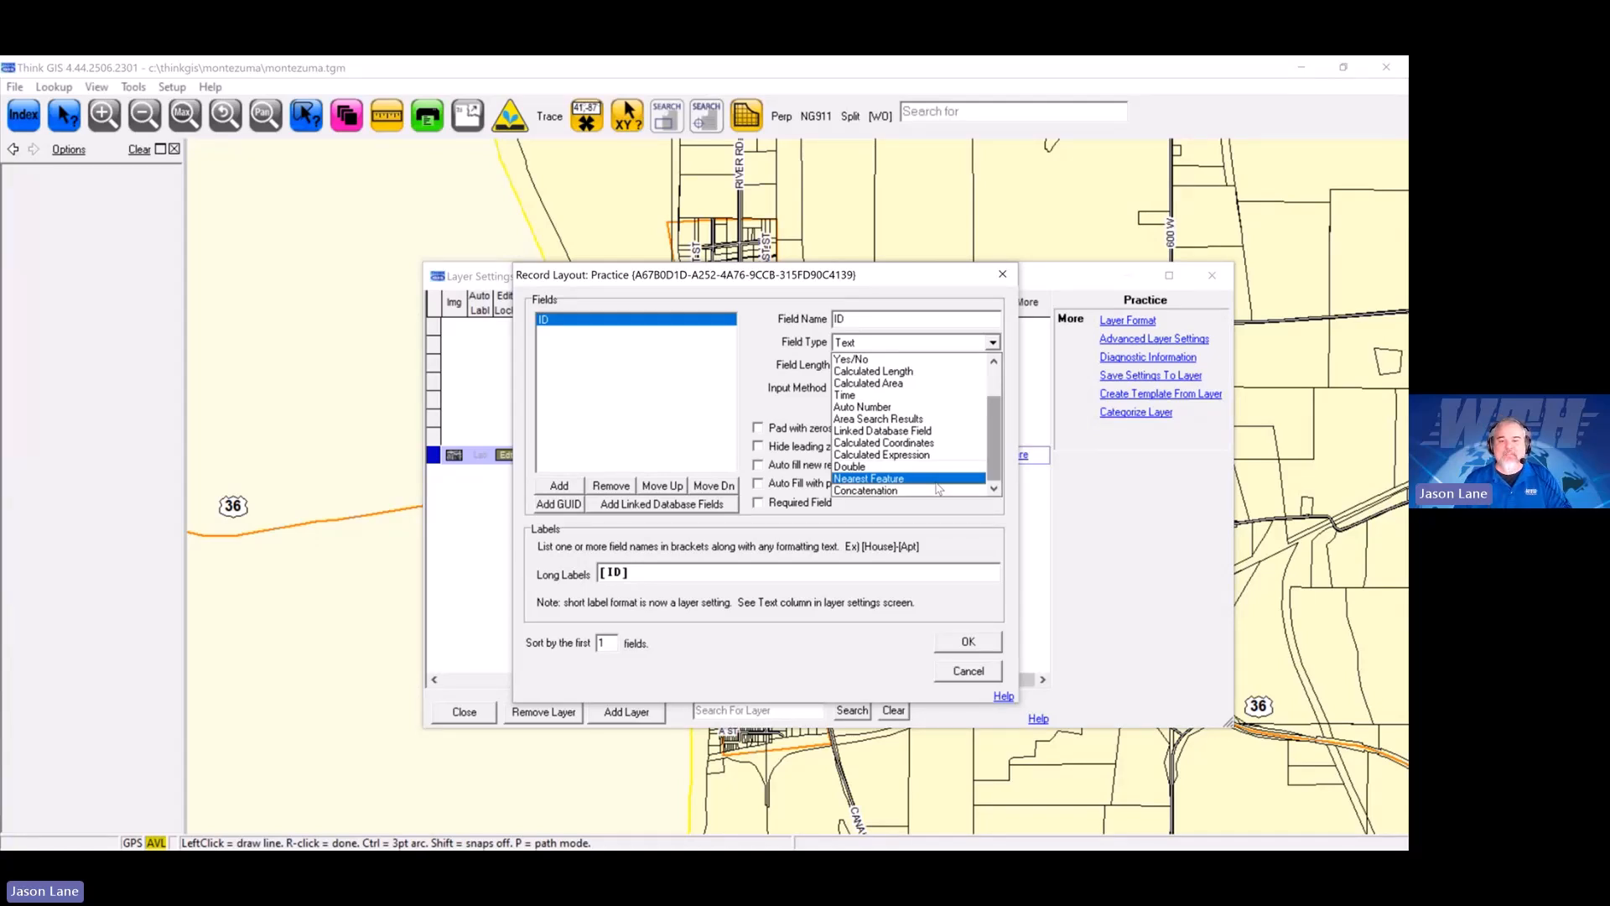
pyautogui.moveTo(996, 453); pyautogui.dragTo(1001, 425)
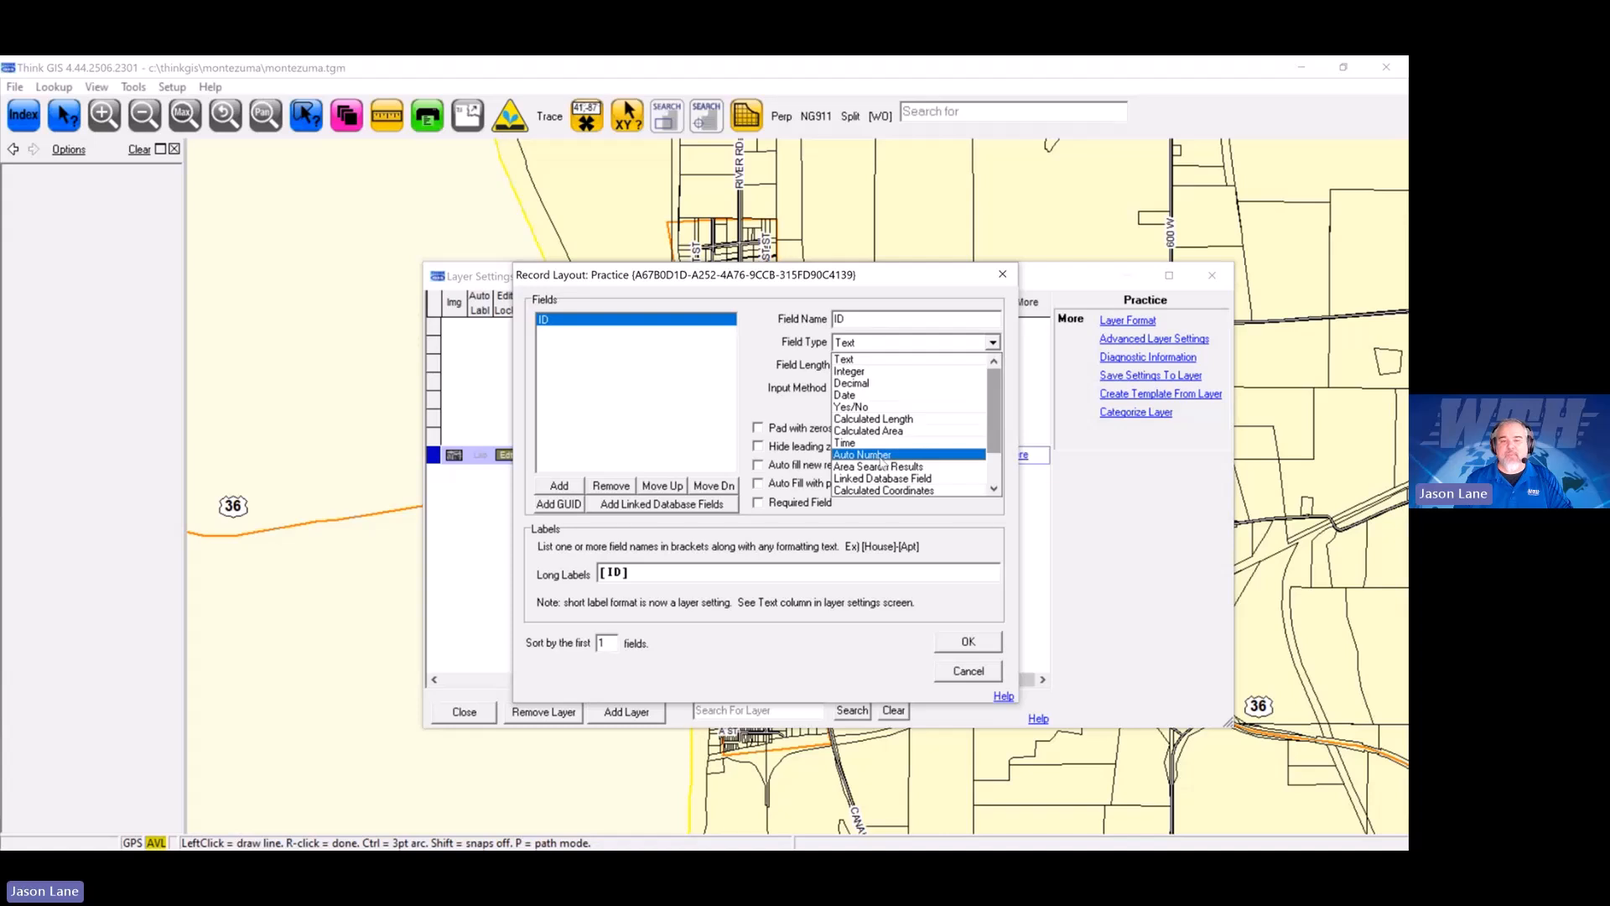
pyautogui.click(882, 455)
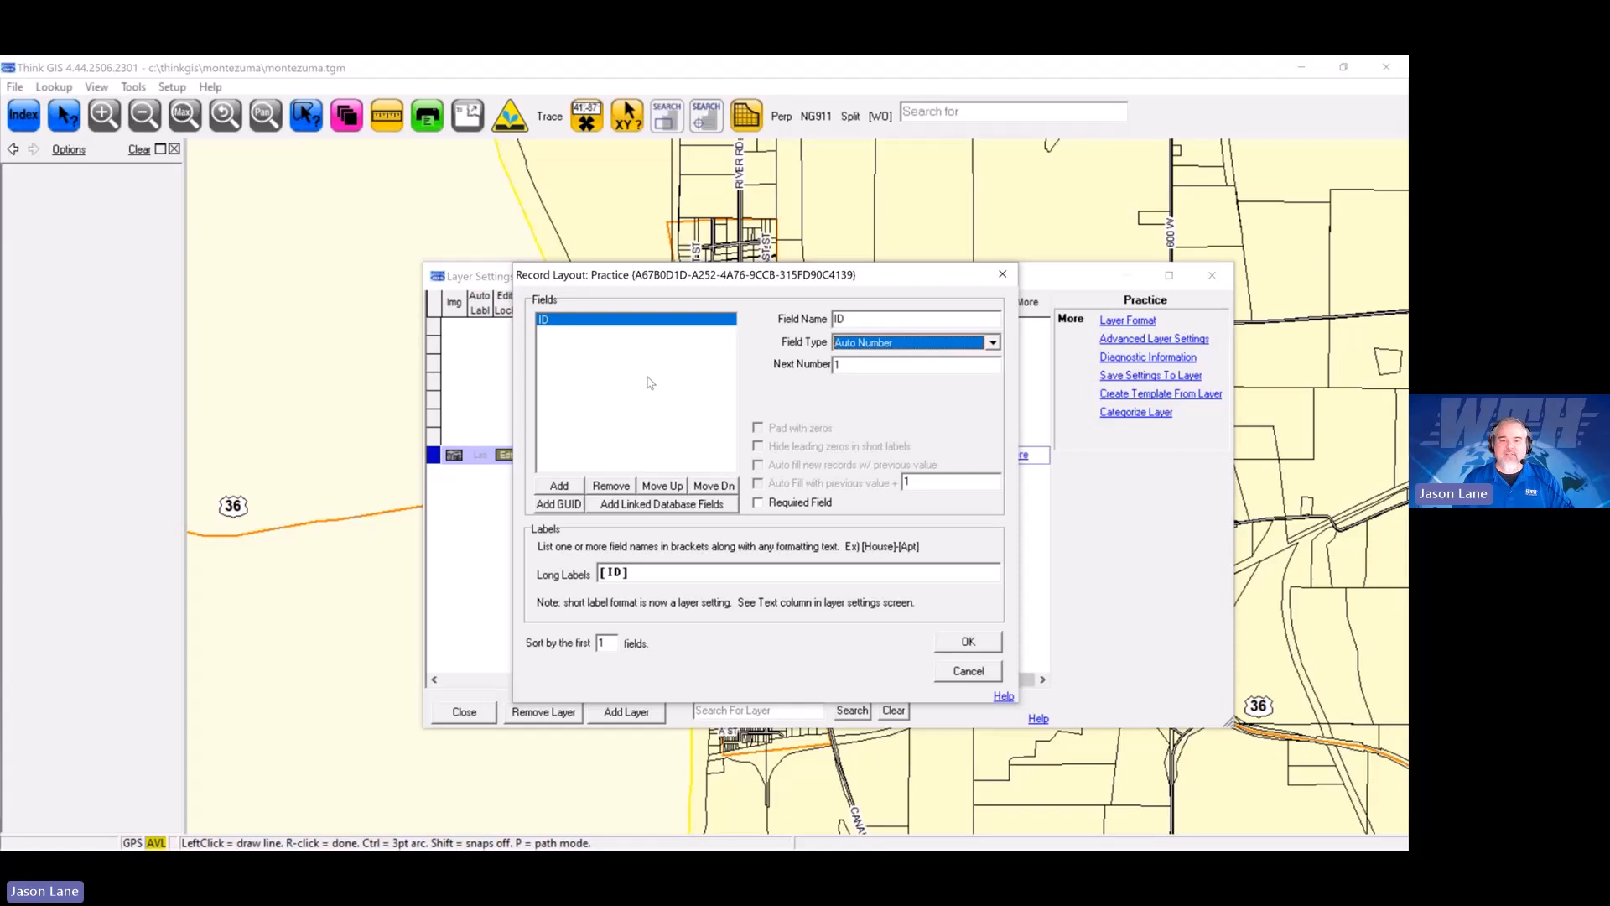
# Step: Add a field named Size to the record layout and set its input method to Pick from list (Basic)
pyautogui.click(573, 487)
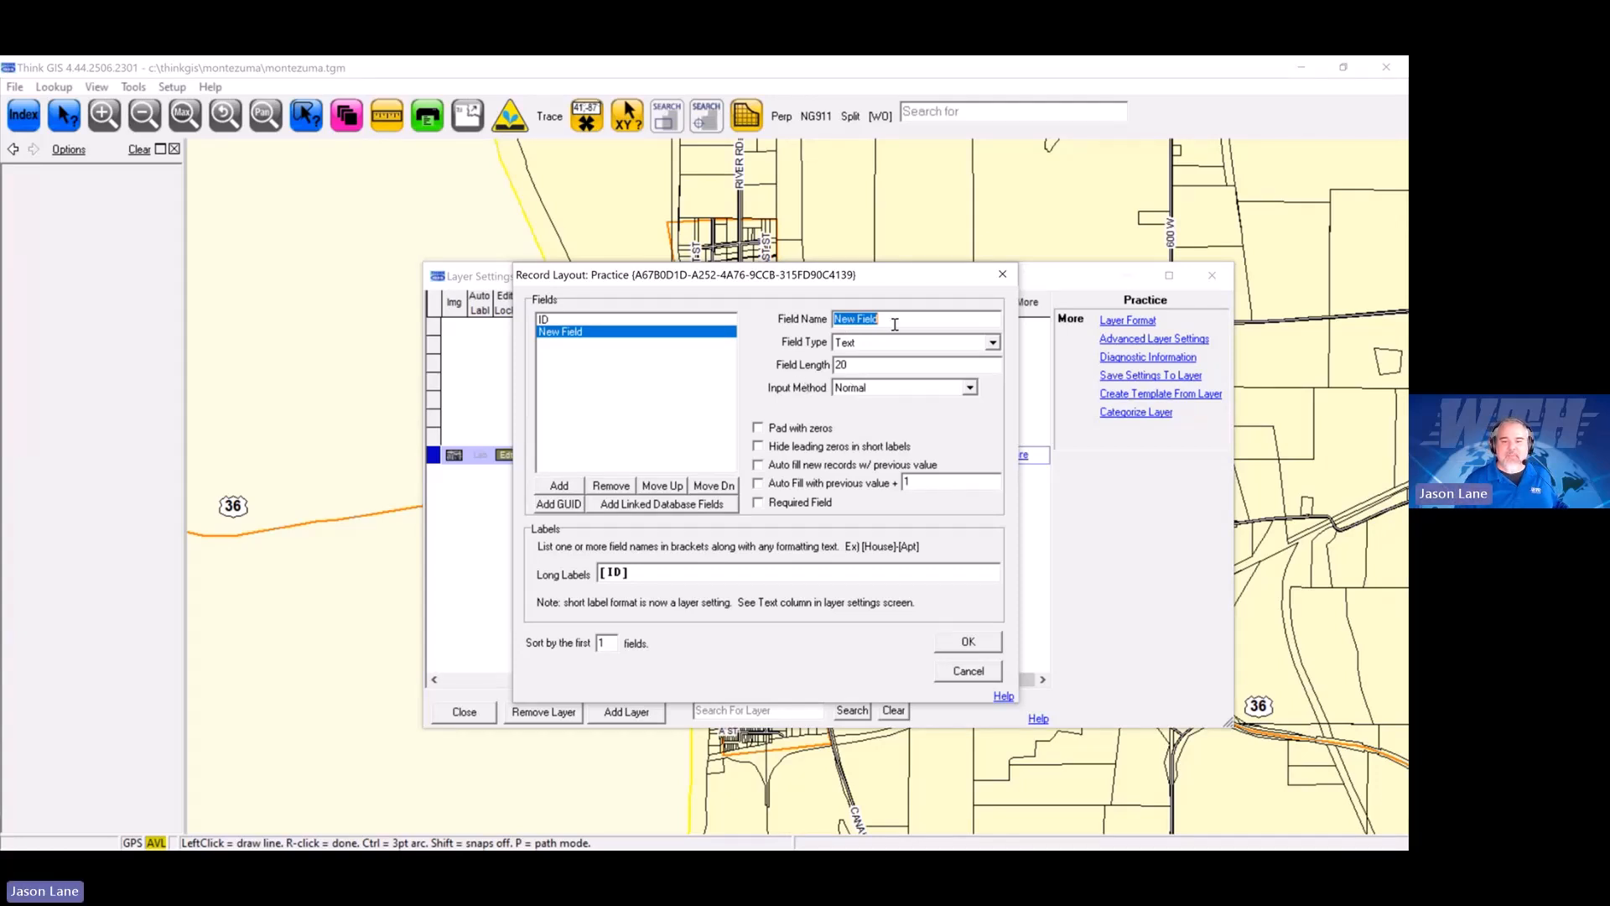
pyautogui.write('Si')
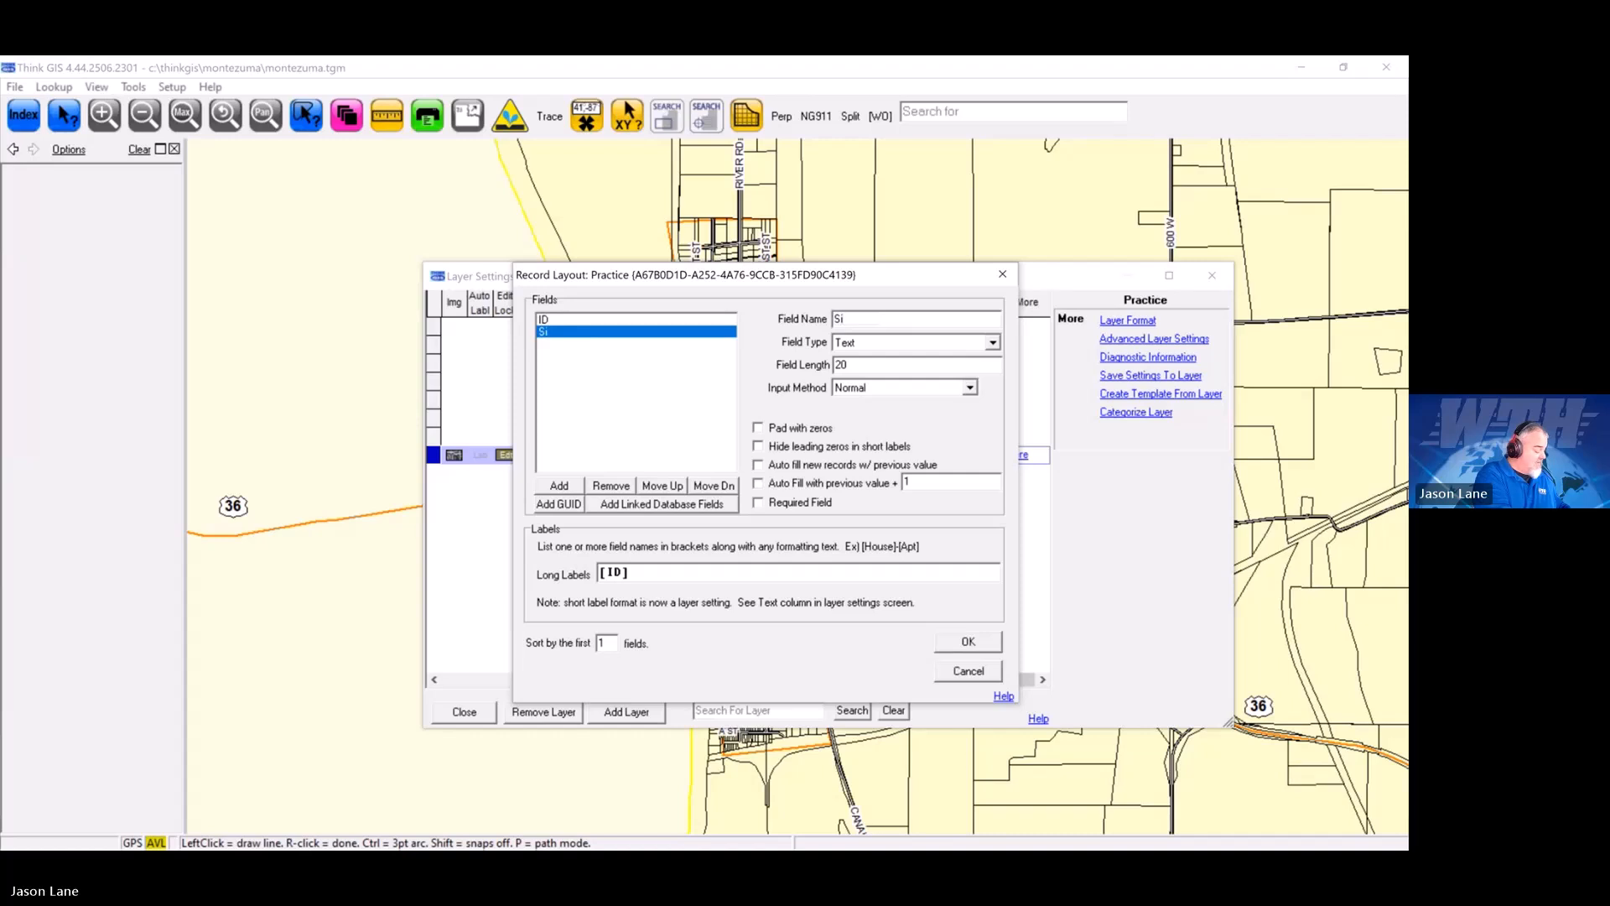
pyautogui.write('ze')
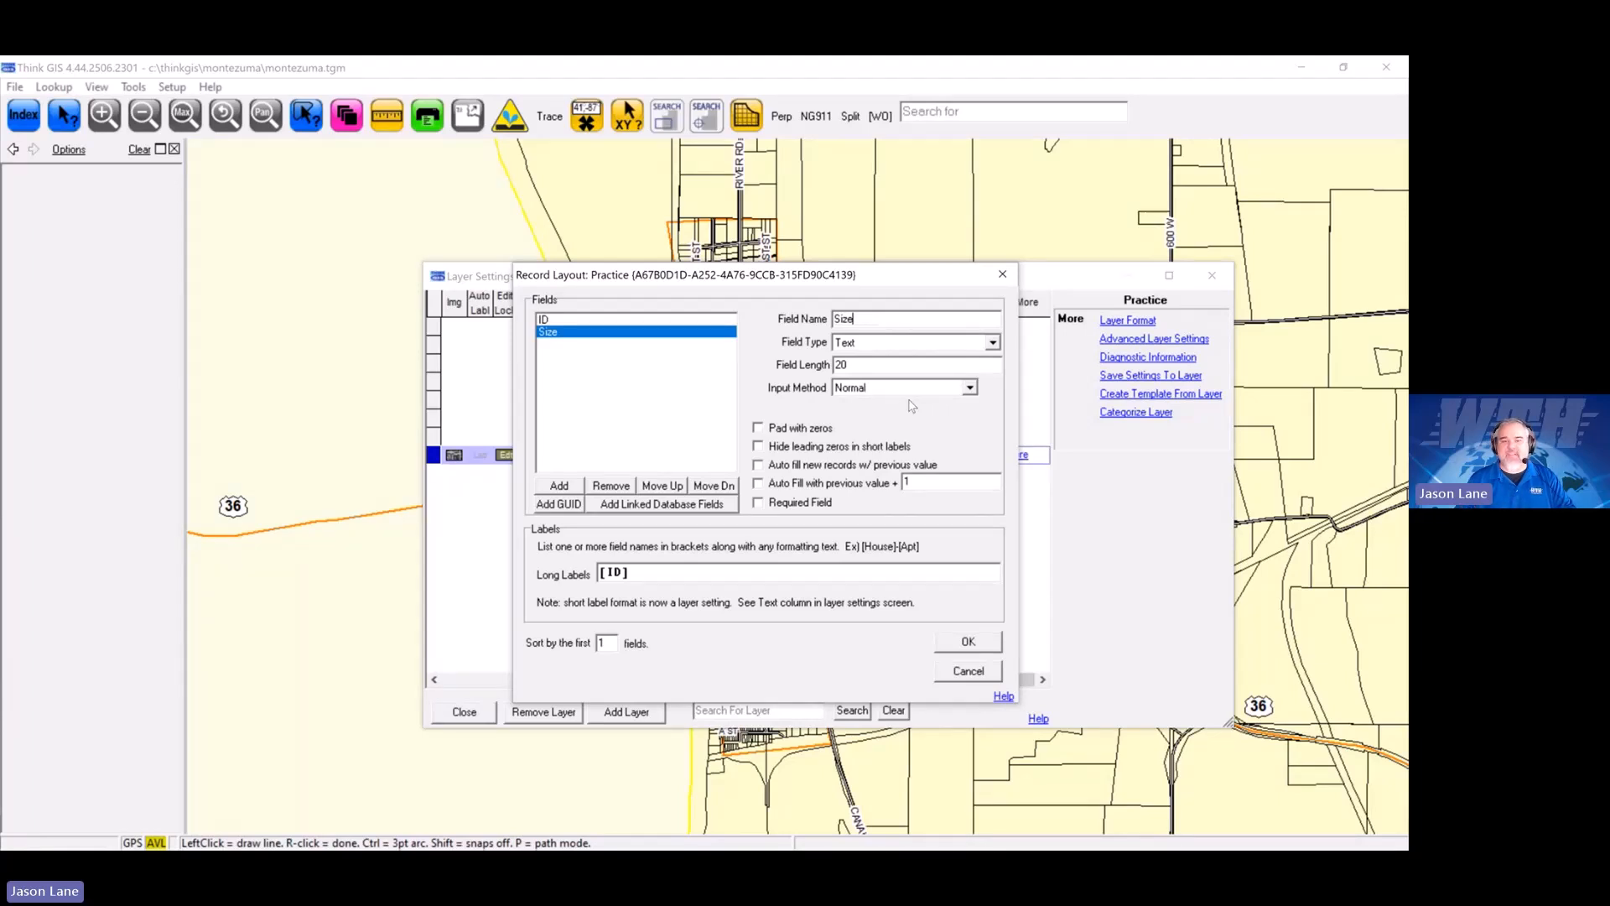
pyautogui.click(970, 389)
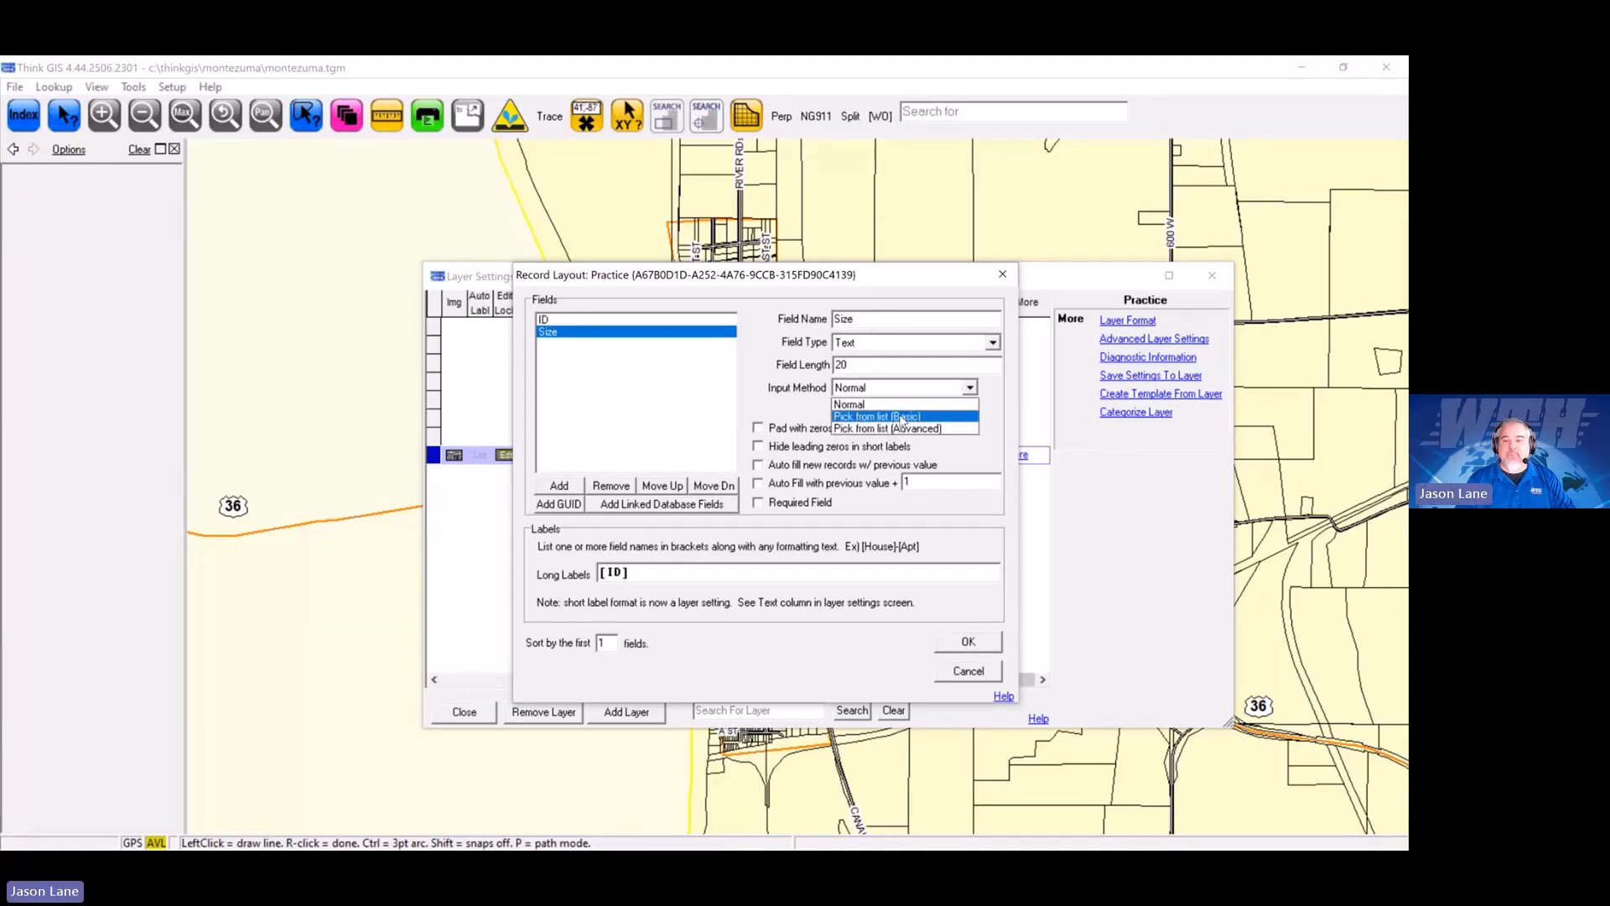
pyautogui.click(884, 418)
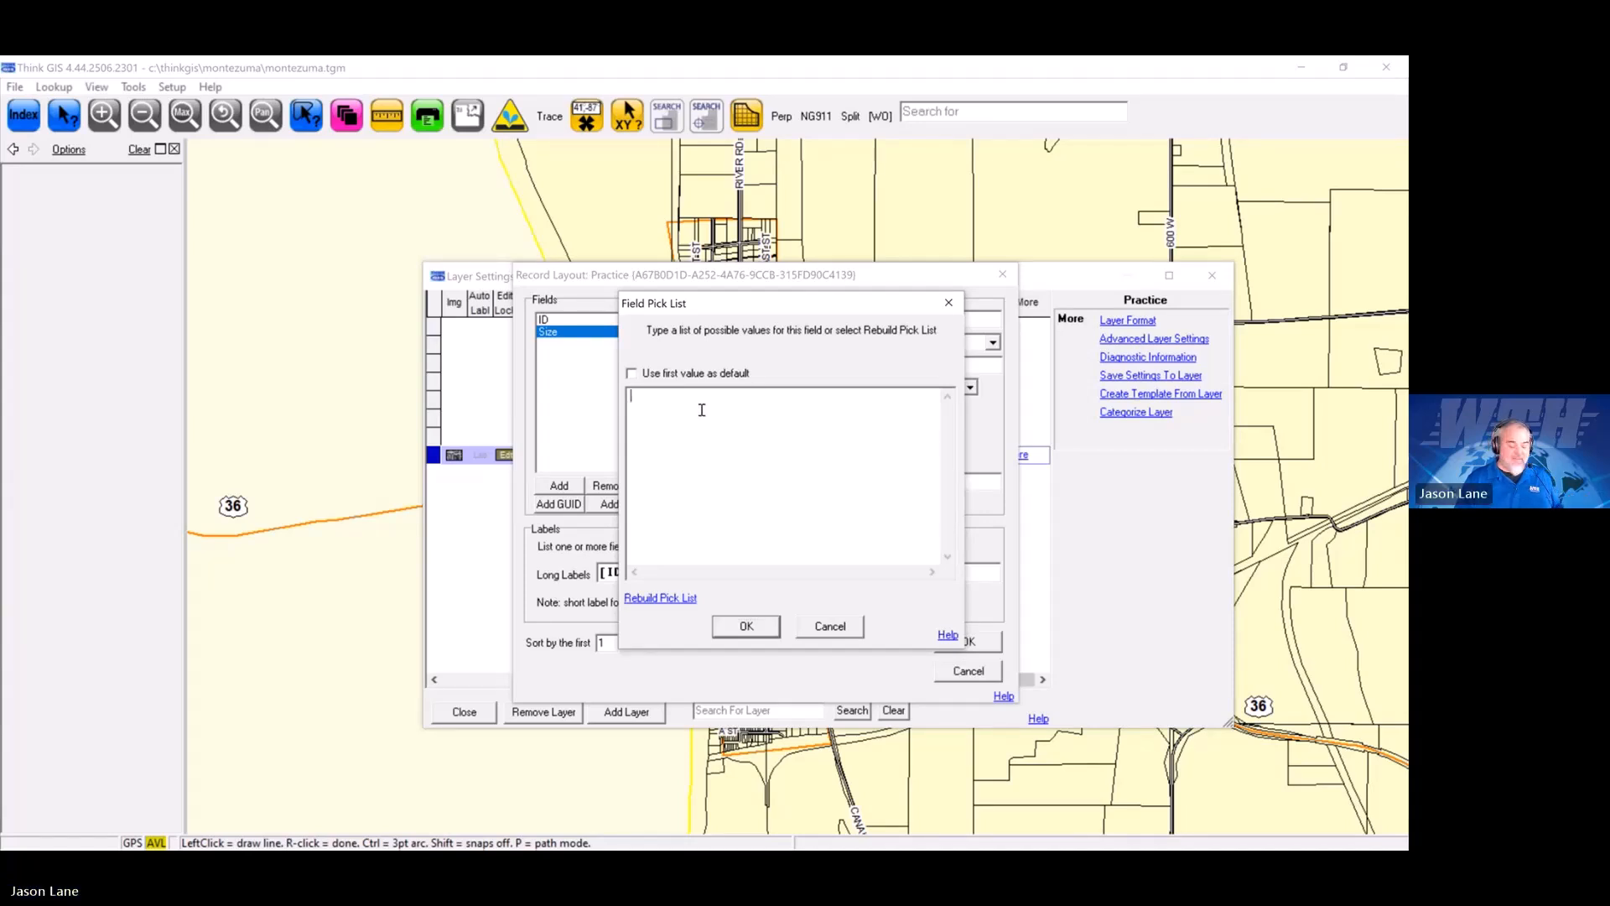
# Step: Enter 2, 4 and 6 as the possible values in the Size field's pick list and accept it
pyautogui.write('2')
pyautogui.press('Return')
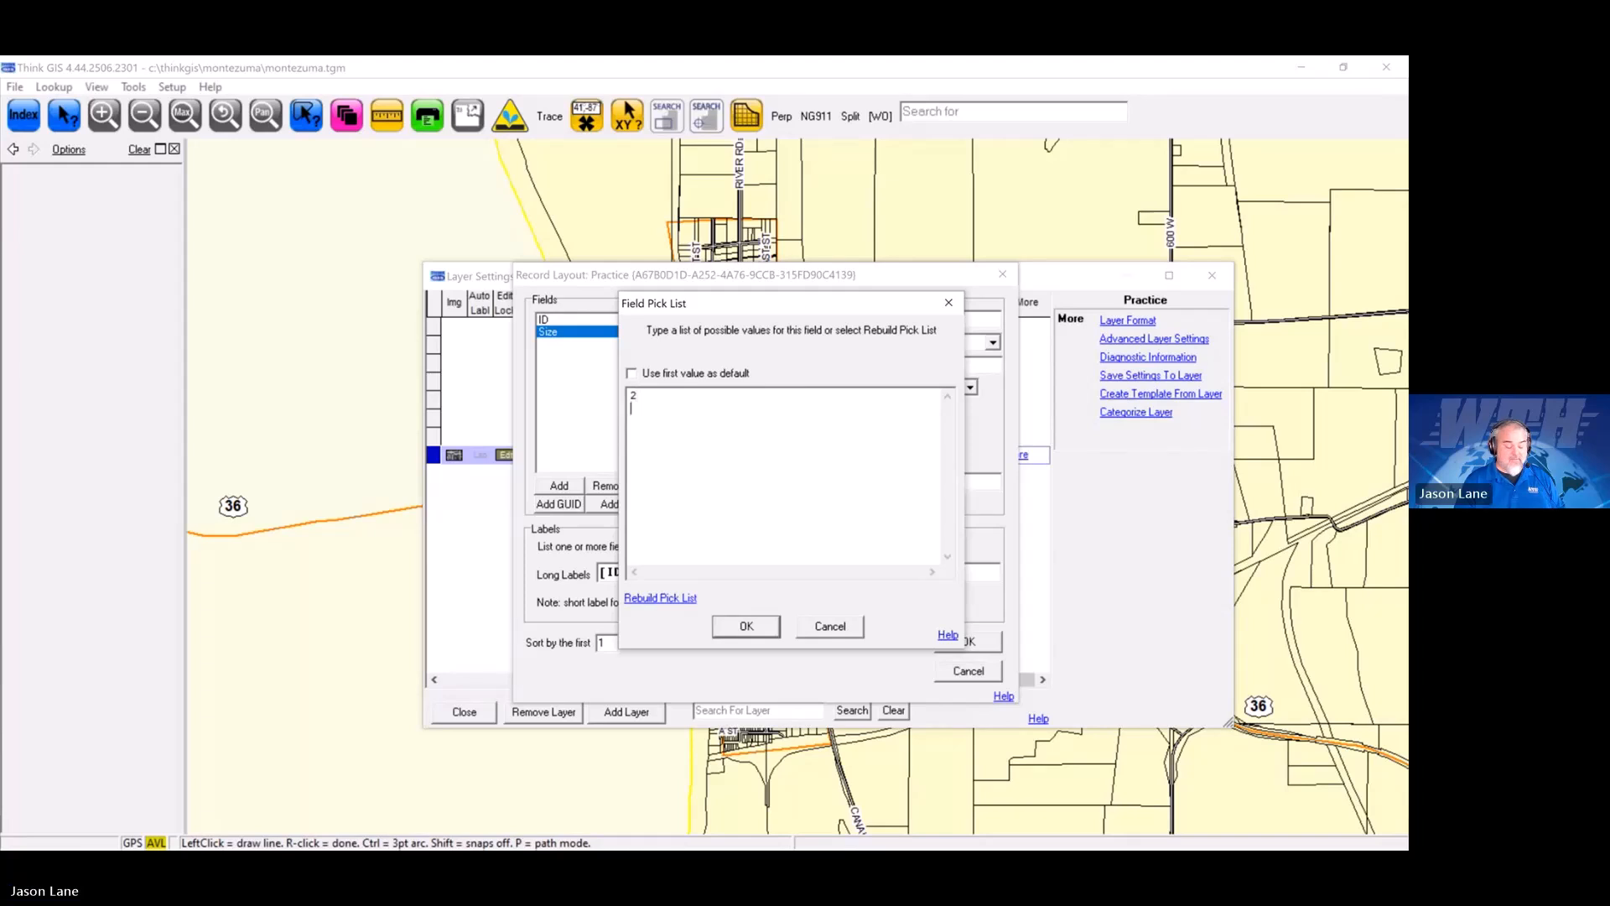
pyautogui.write('4')
pyautogui.press('Return')
pyautogui.write('6')
pyautogui.press('Return')
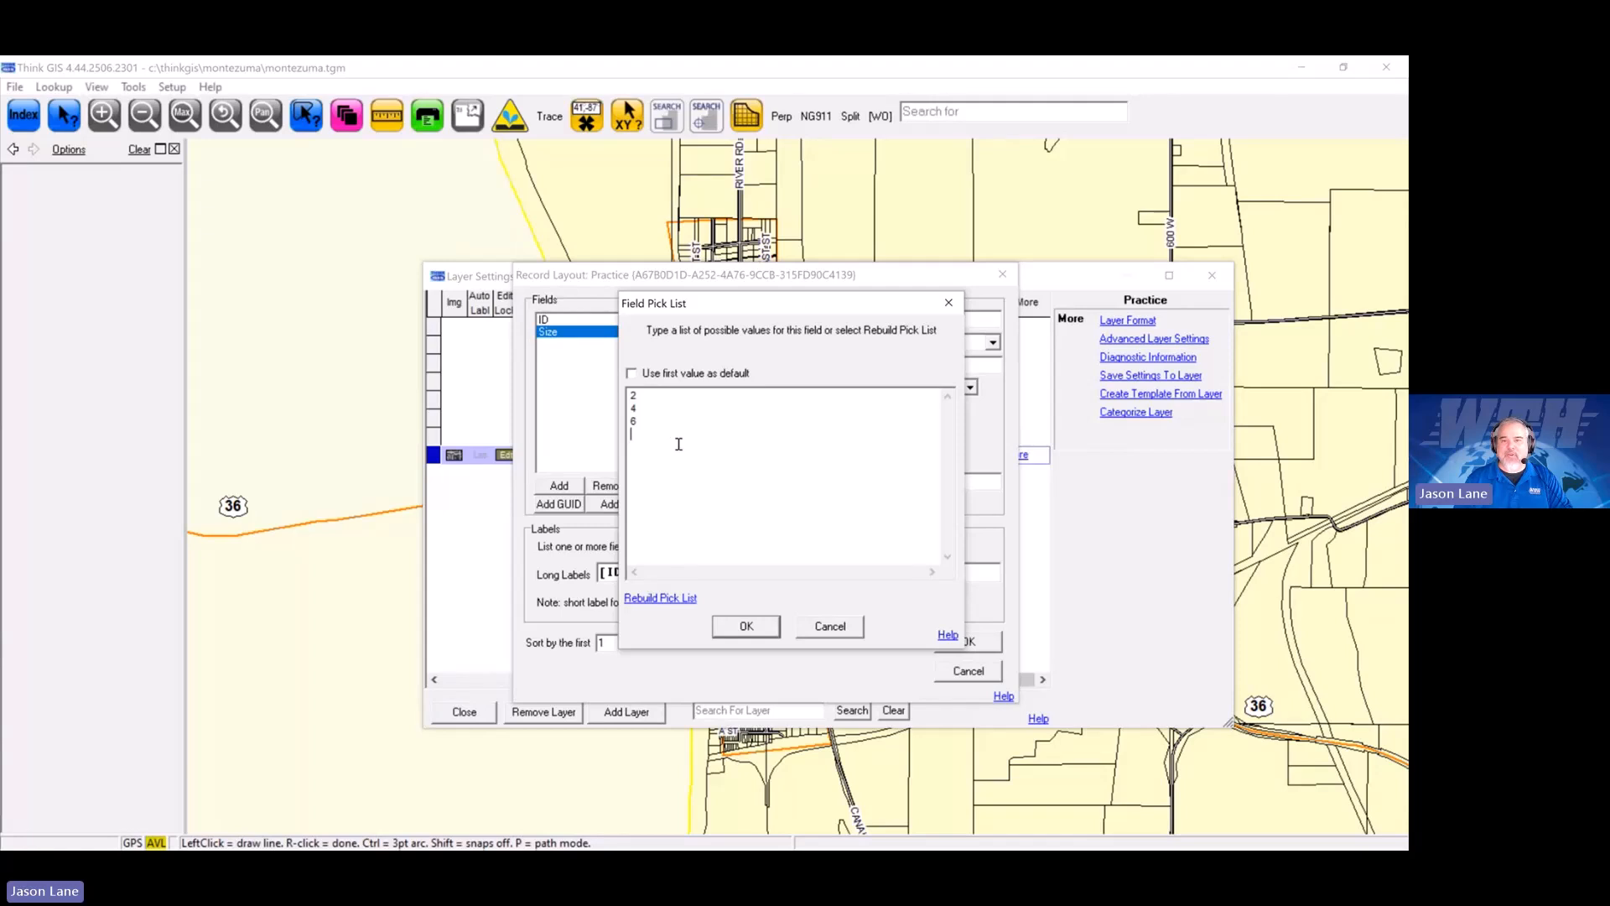
pyautogui.click(746, 627)
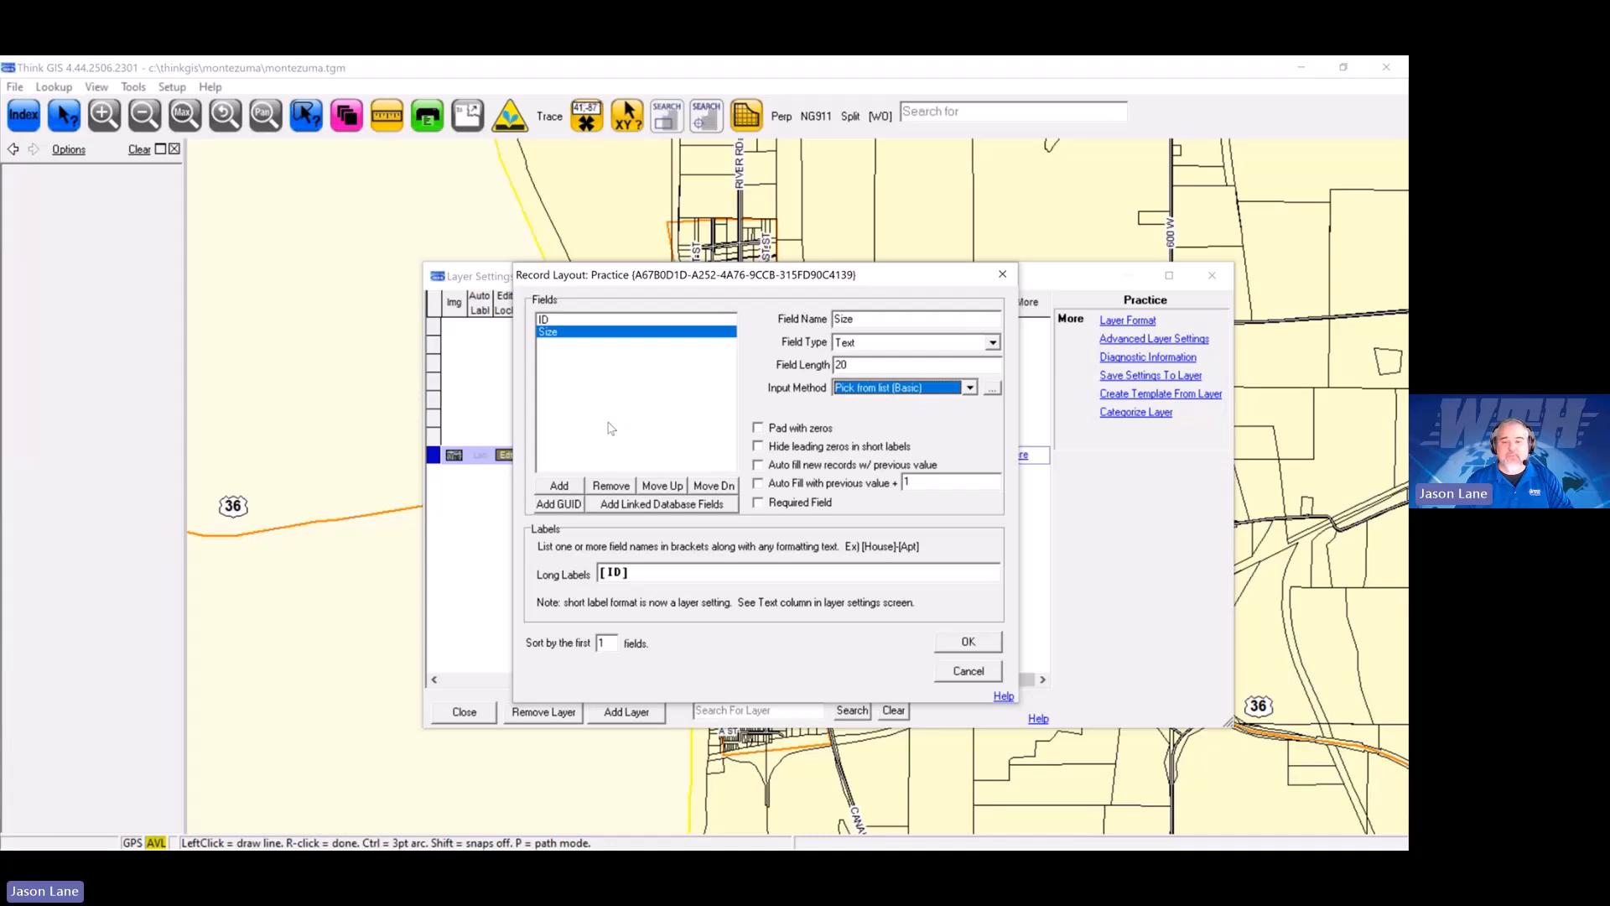
# Step: Add a text field named Type and a field named Date with the Date field type
pyautogui.click(559, 487)
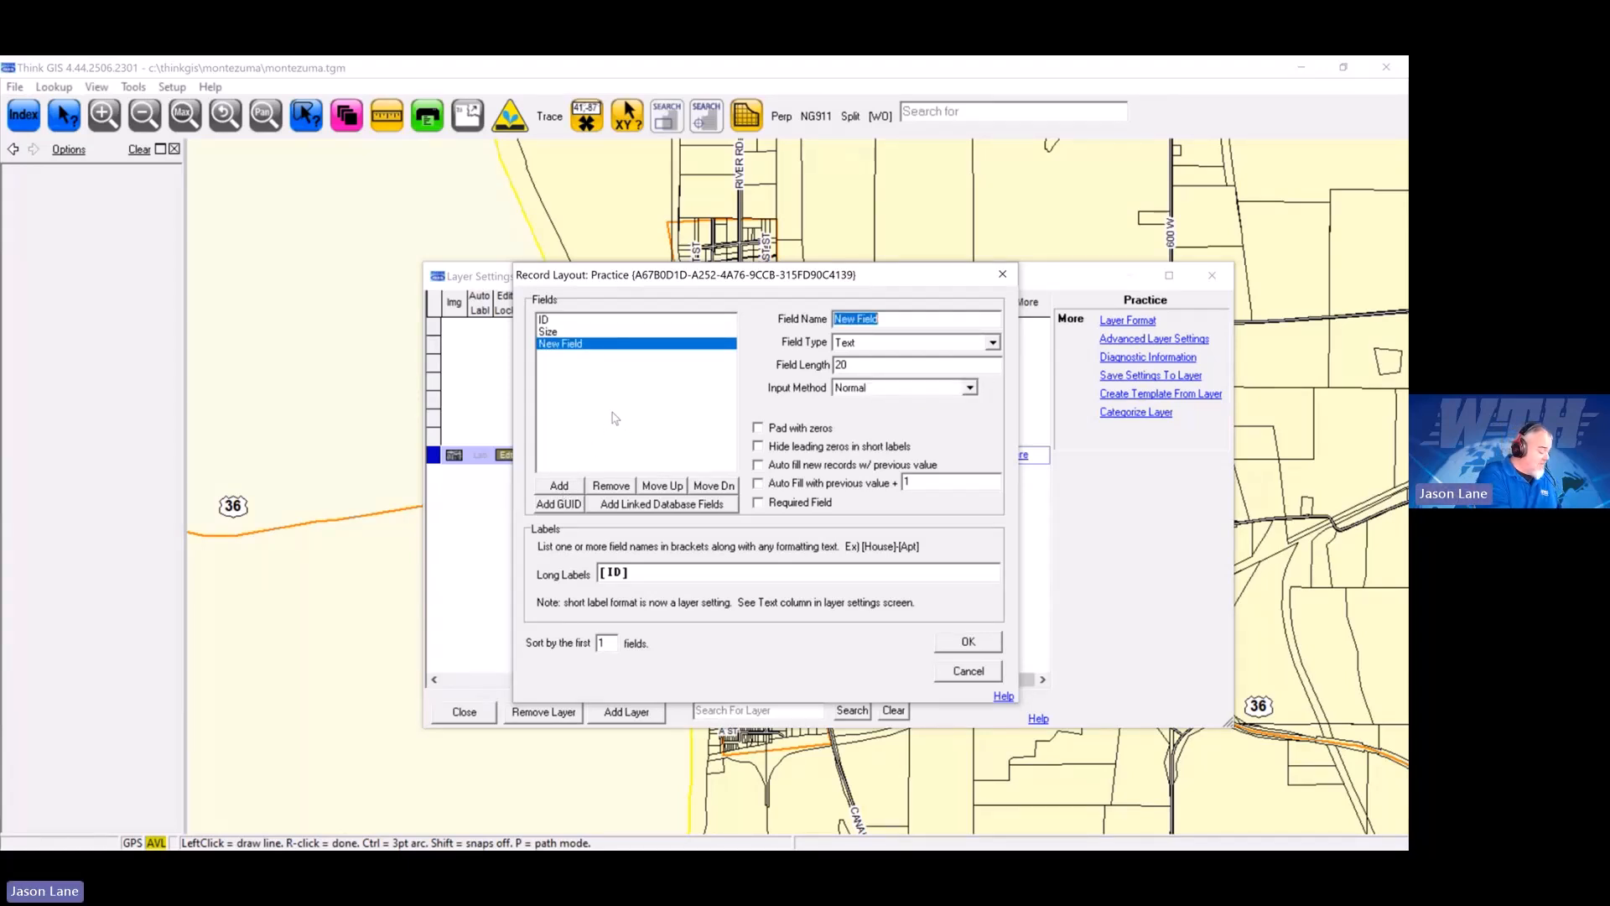
pyautogui.write('Type')
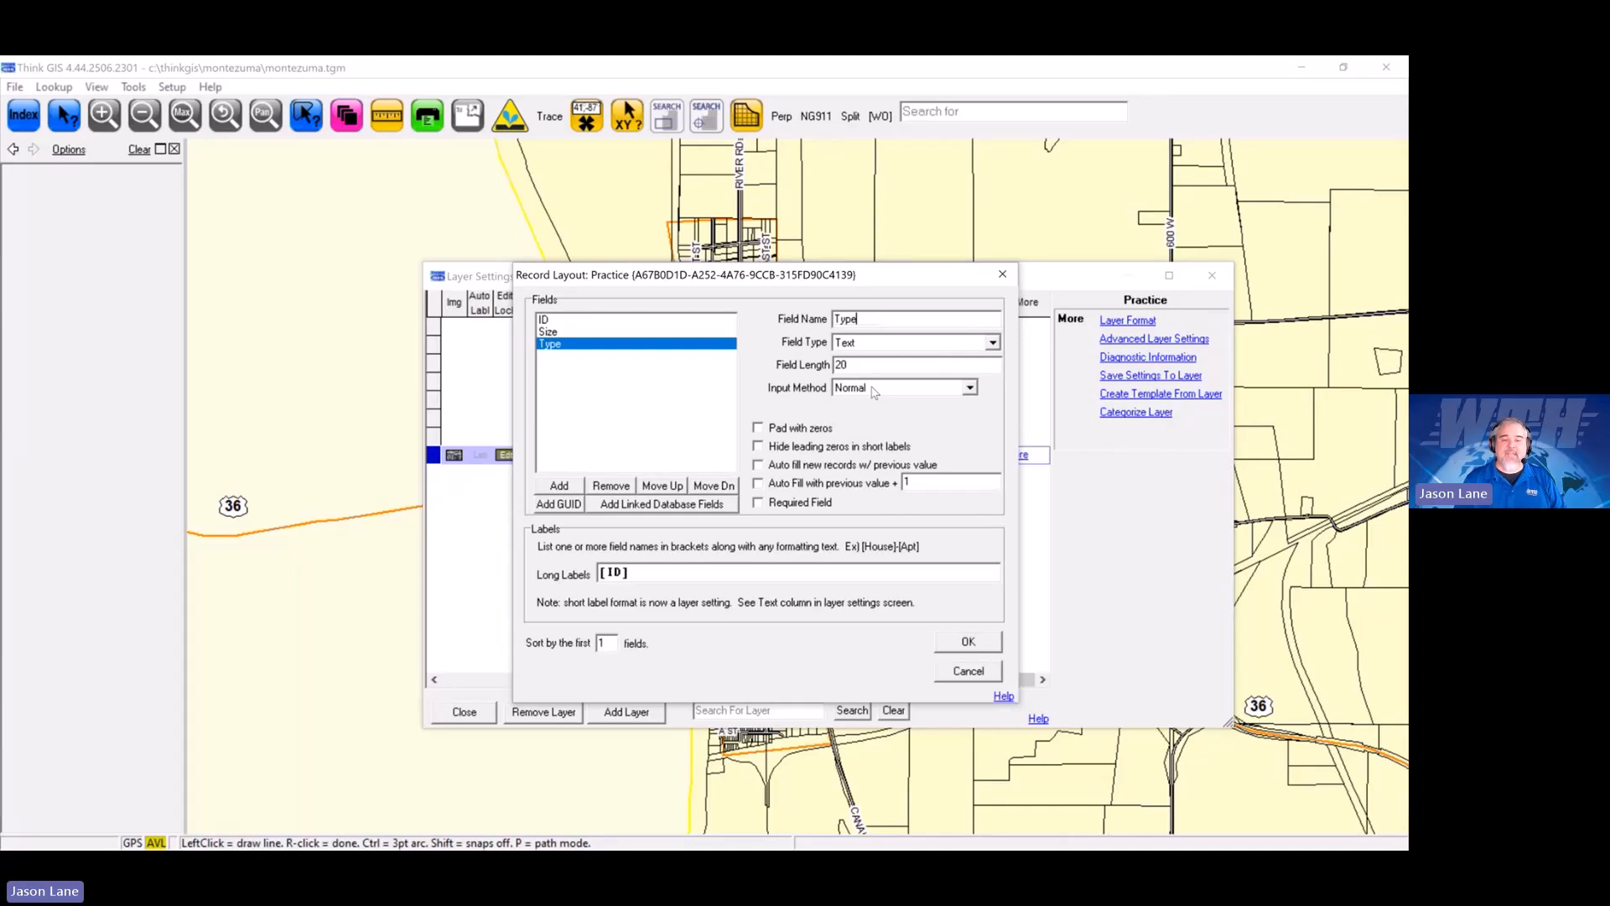
pyautogui.click(559, 486)
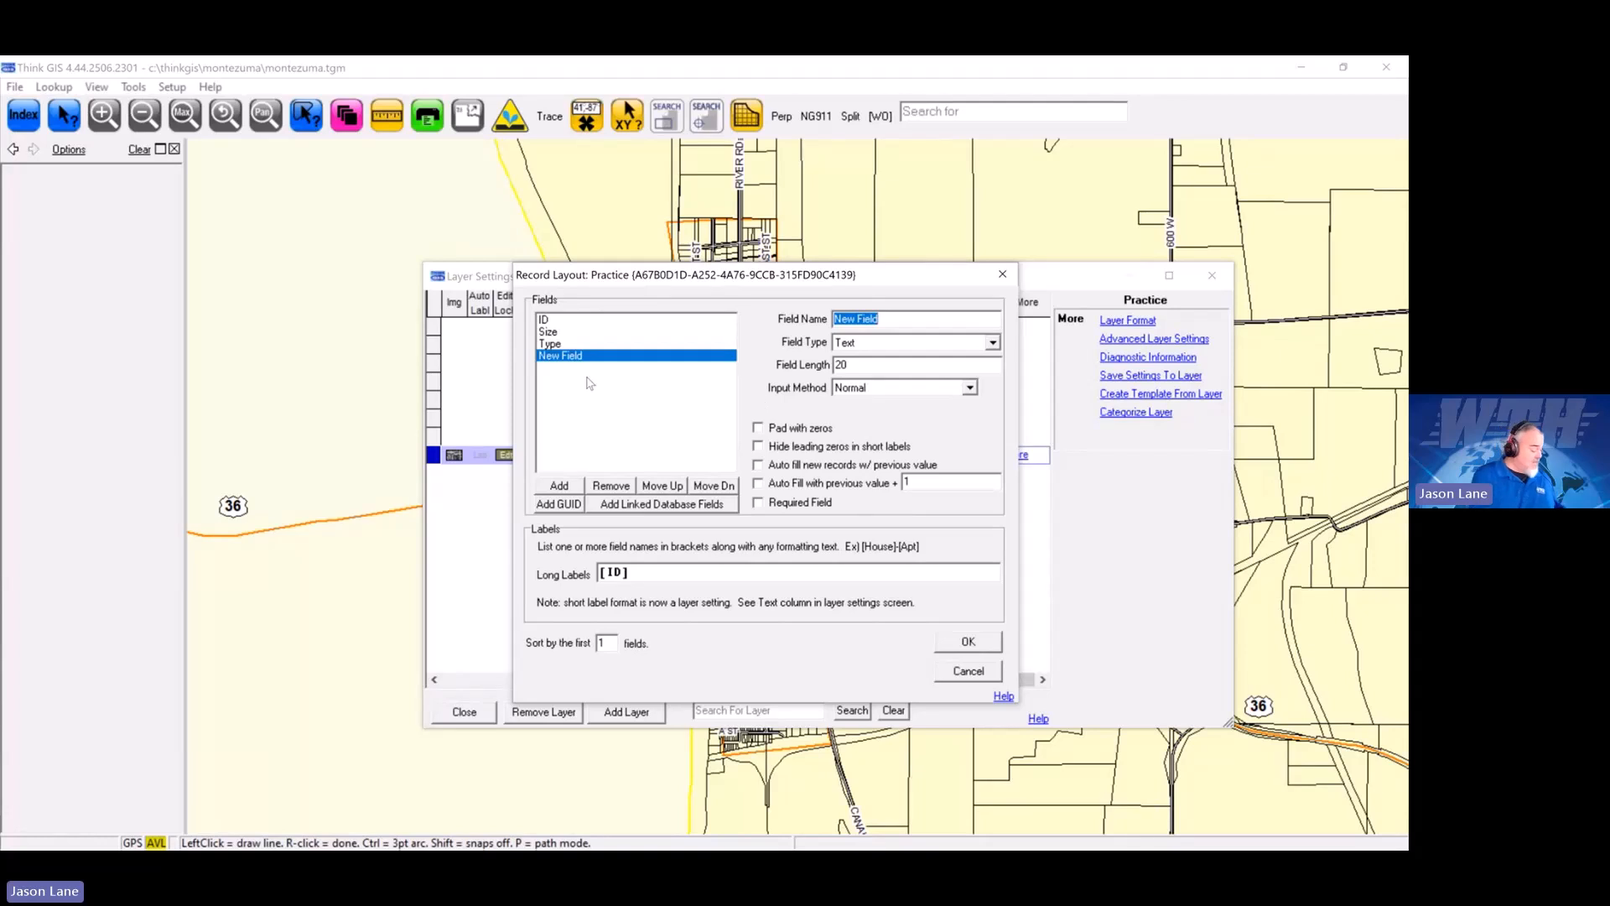
pyautogui.write('Date')
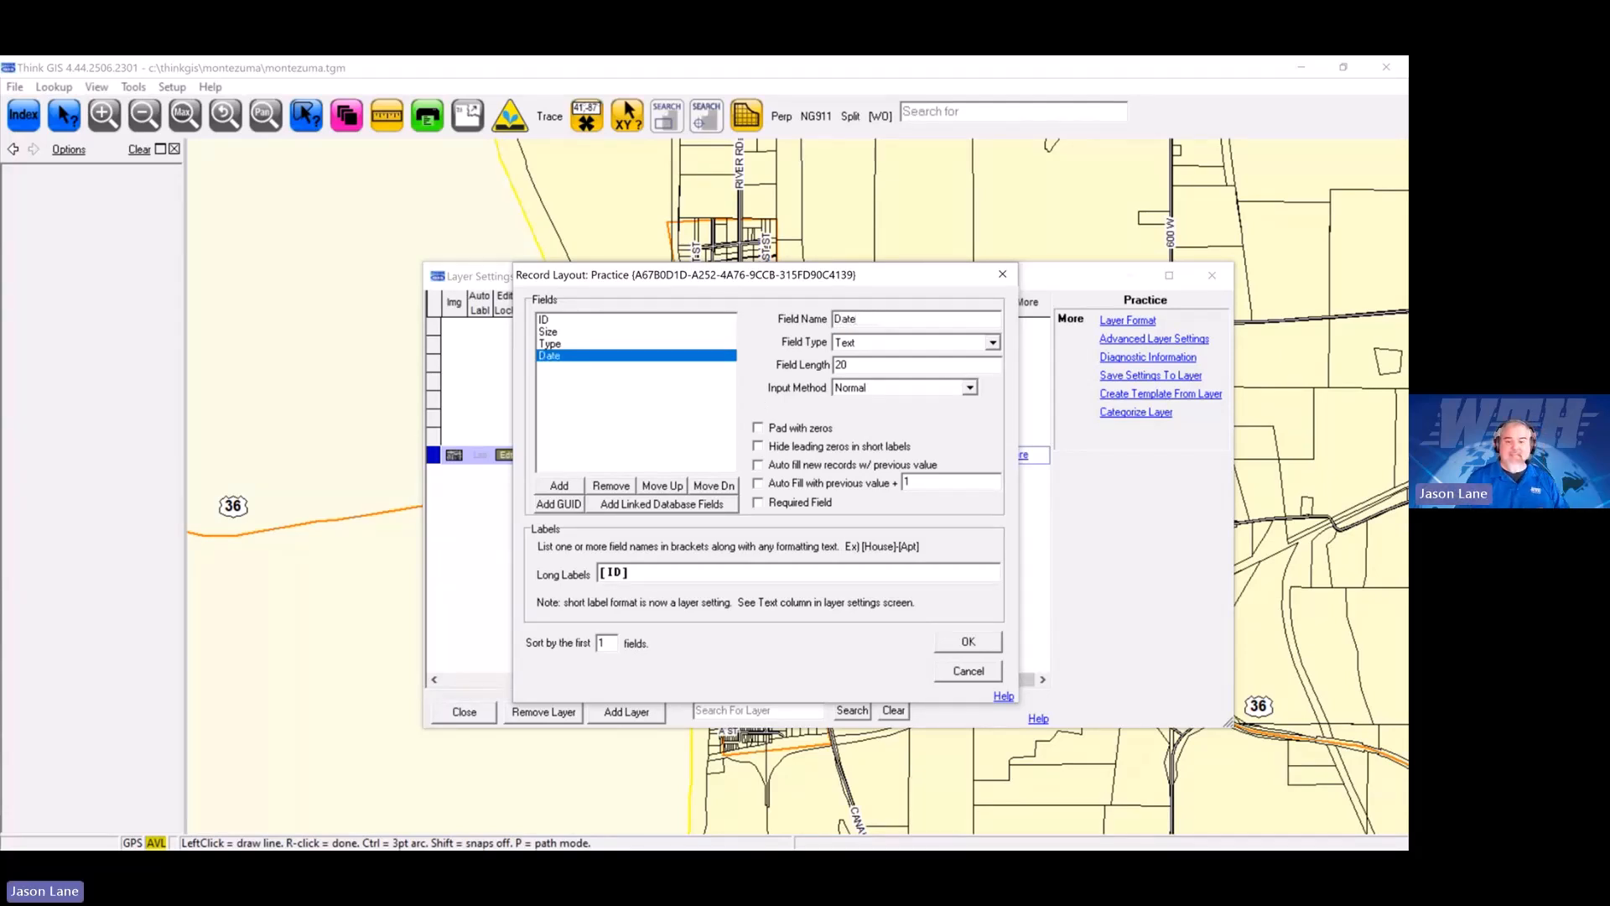
pyautogui.click(992, 345)
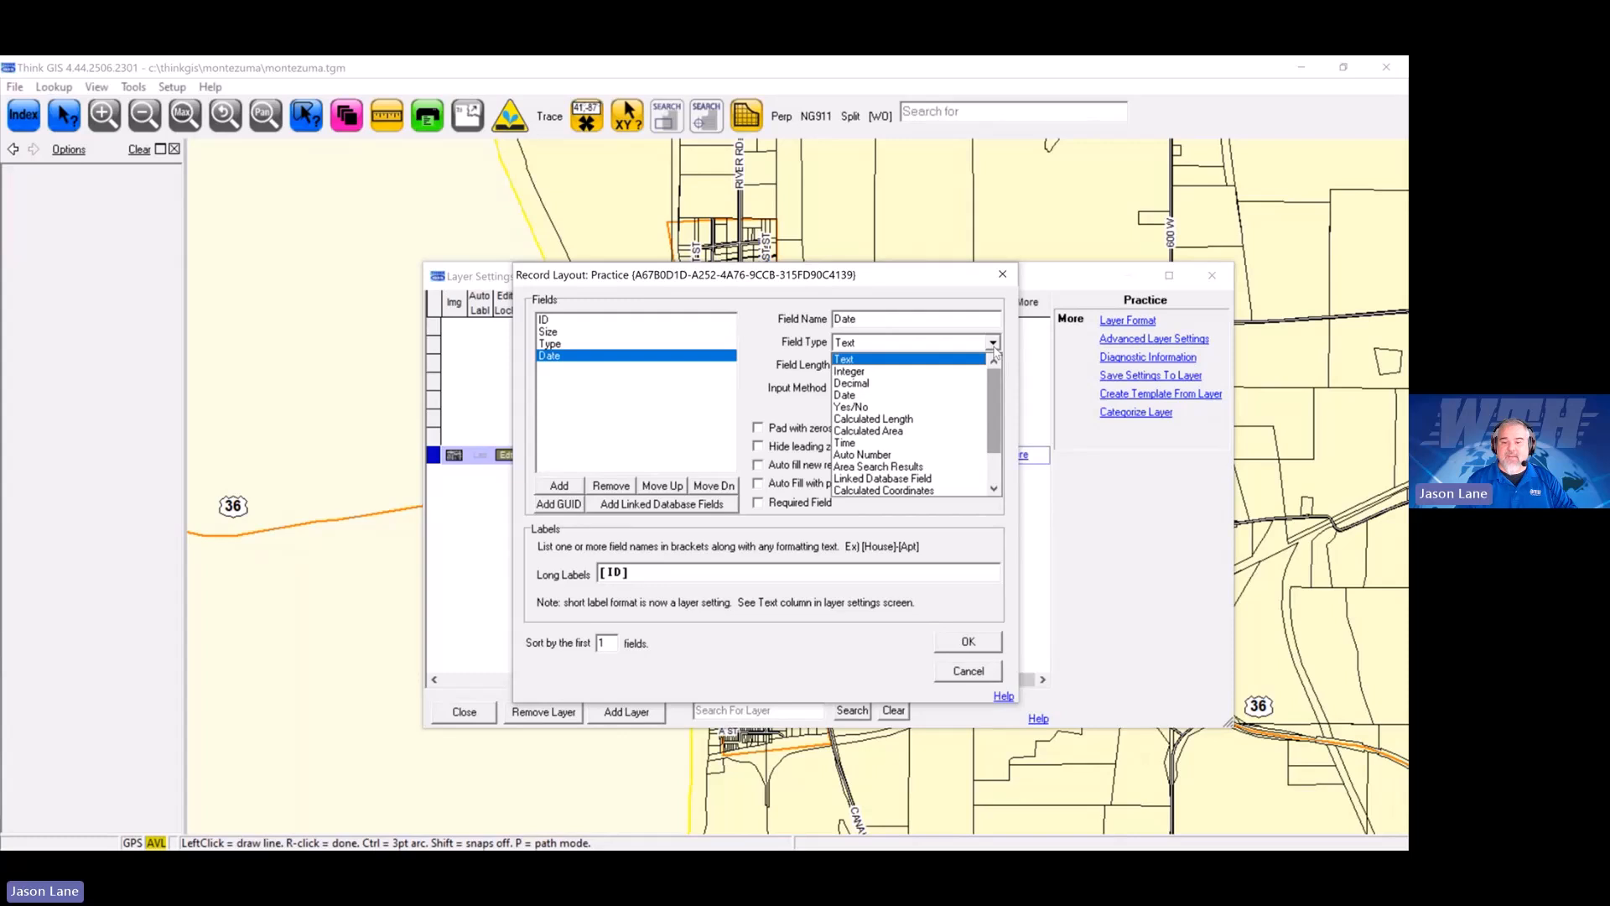
pyautogui.click(849, 397)
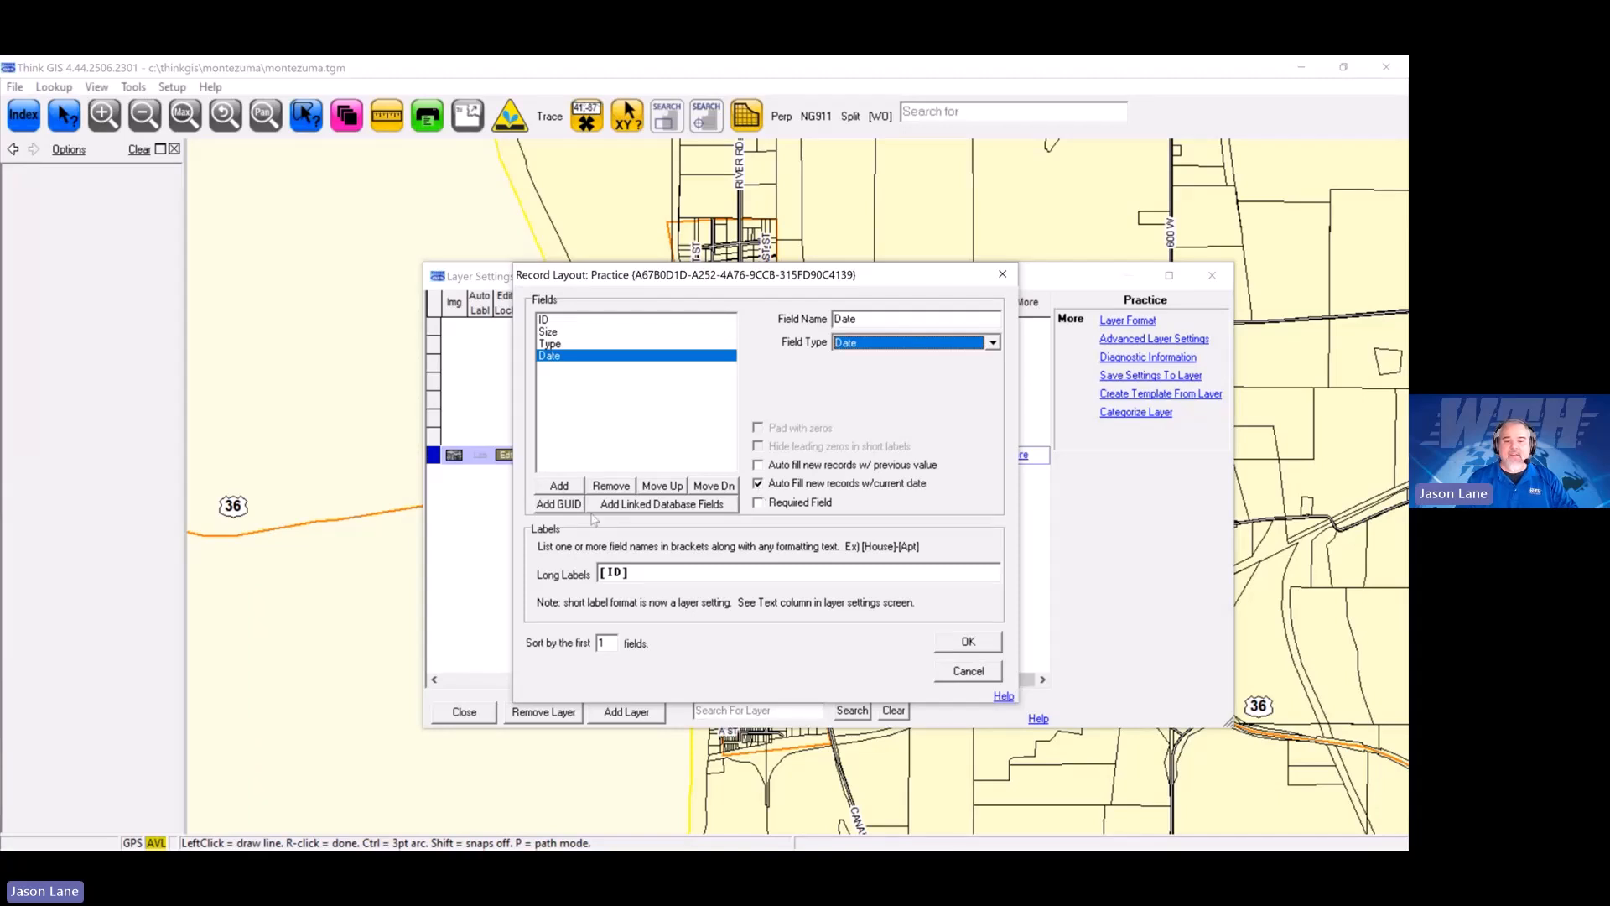
# Step: Add a Comments text field with a length of 200, accept the record layout and close the layer settings
pyautogui.click(562, 489)
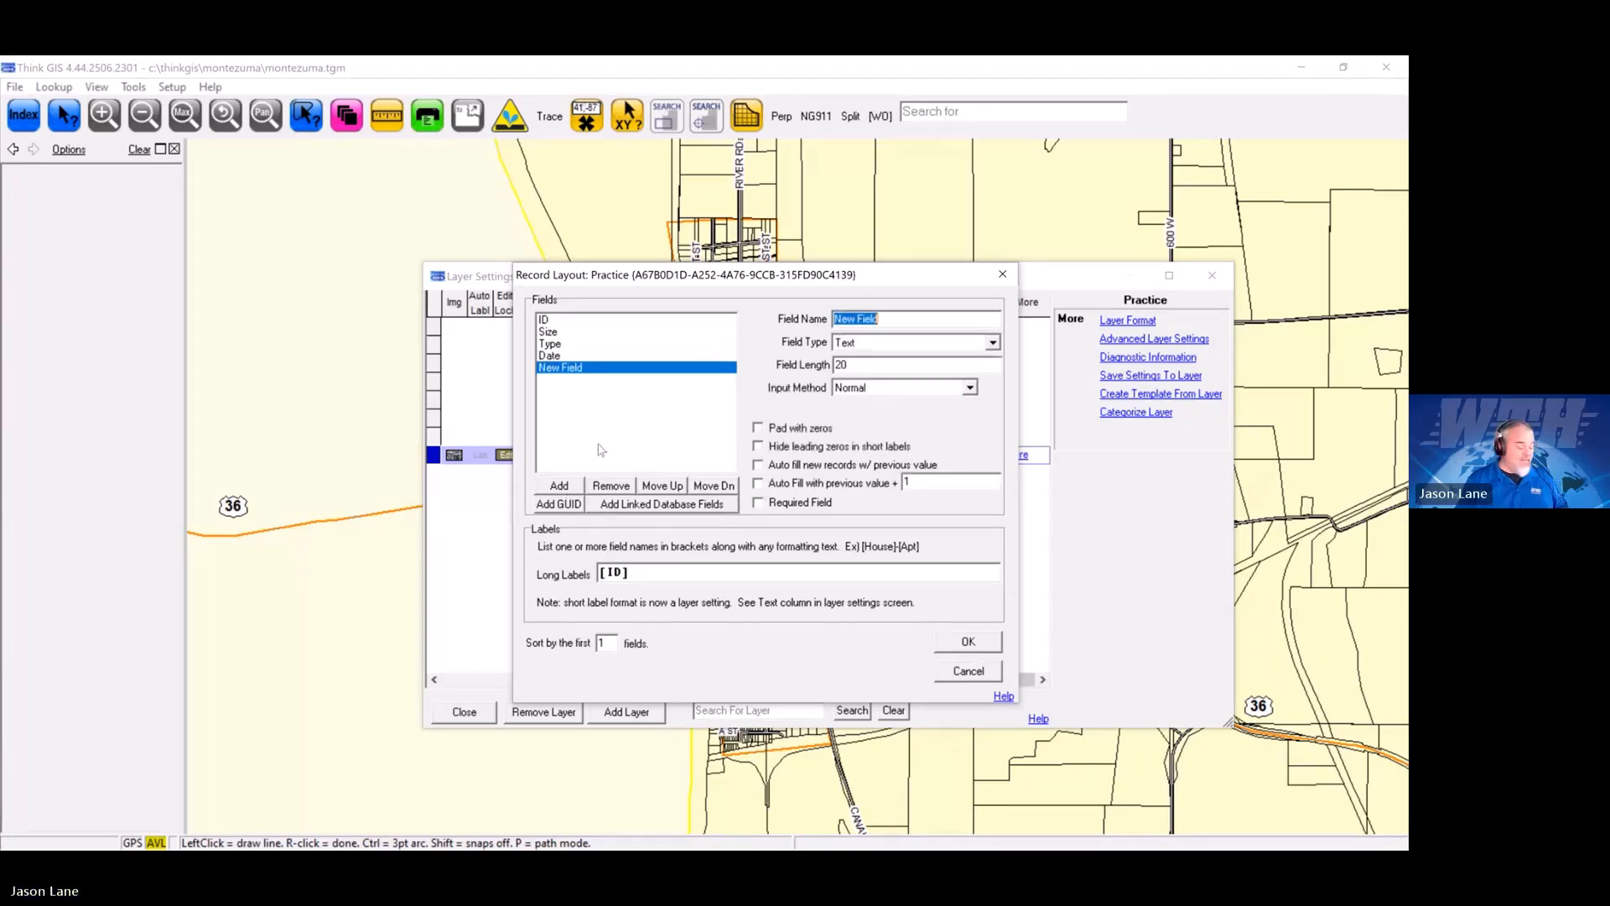
pyautogui.write('Com')
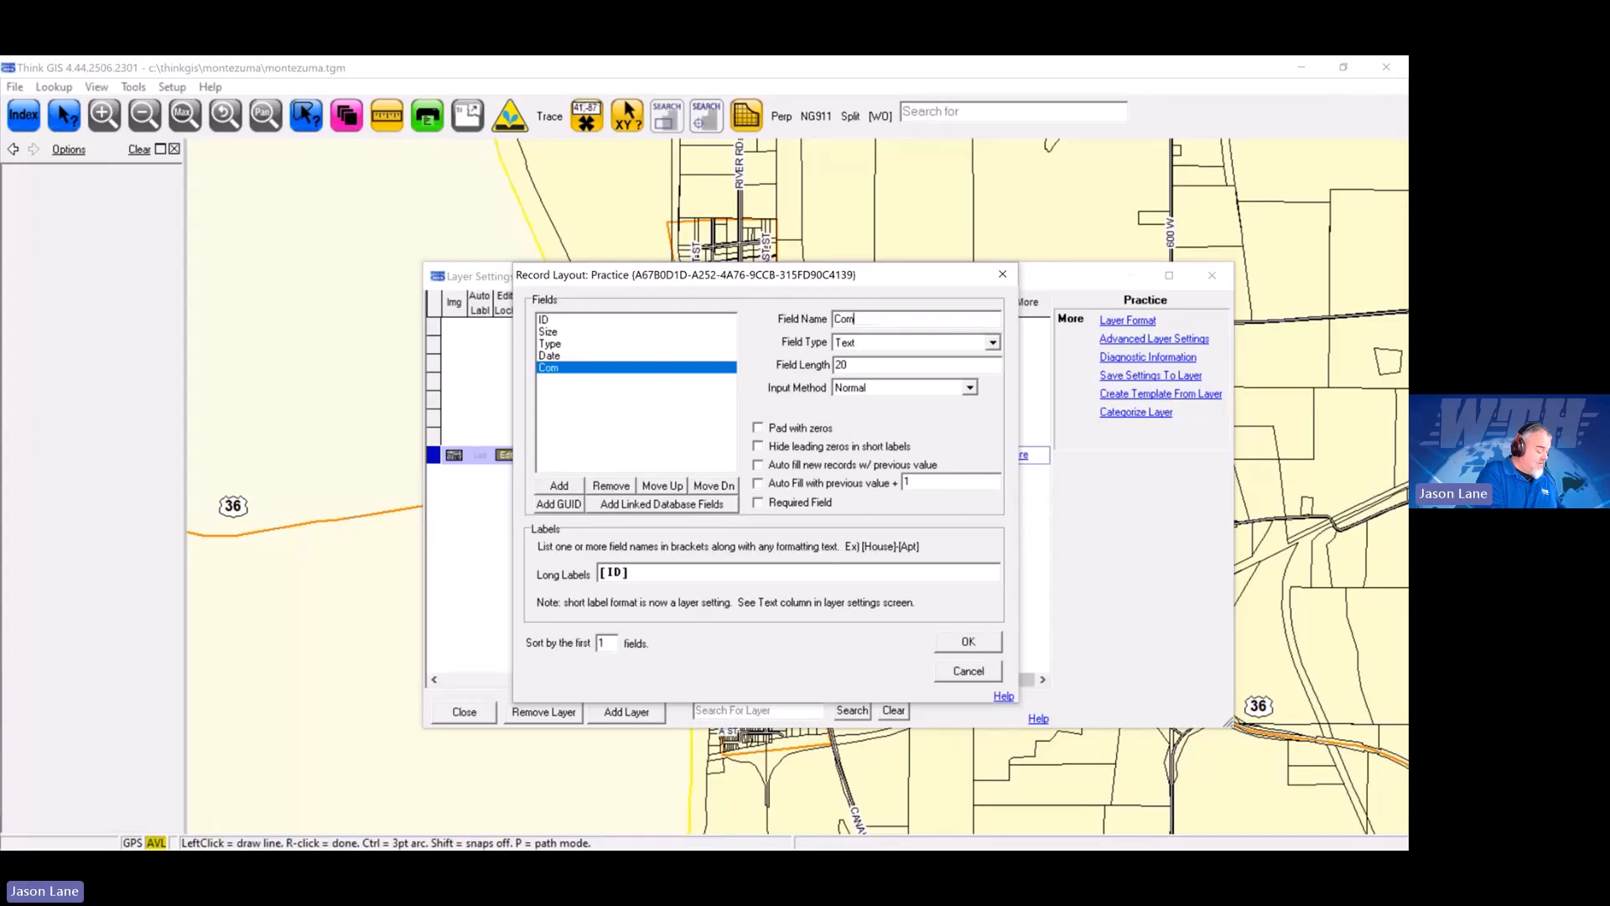
pyautogui.write('ments')
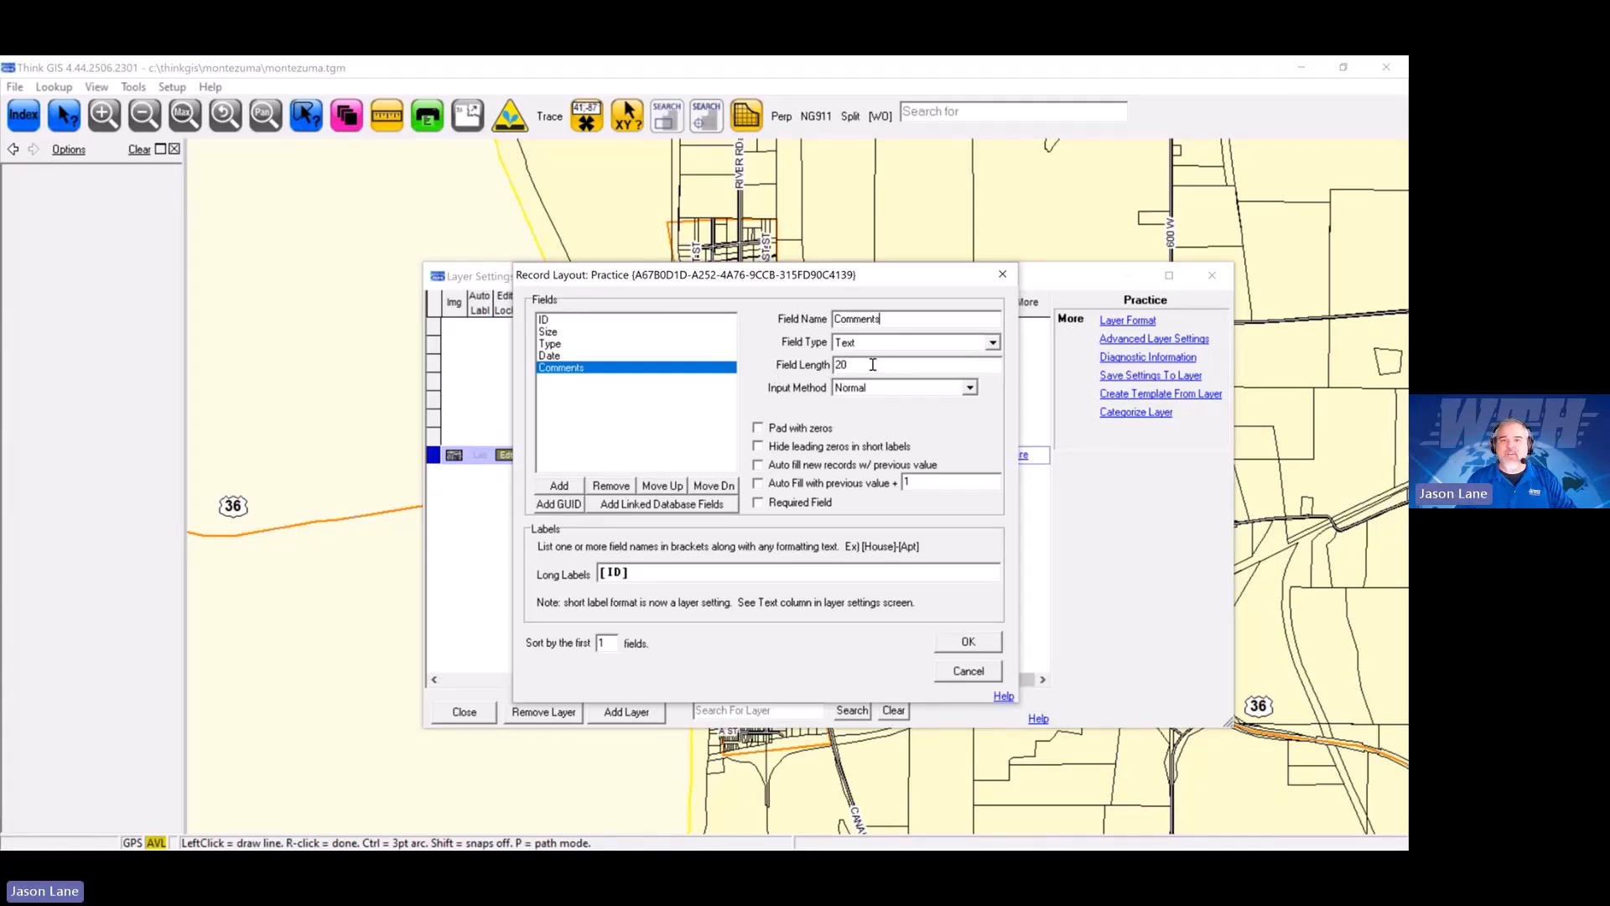
pyautogui.click(869, 366)
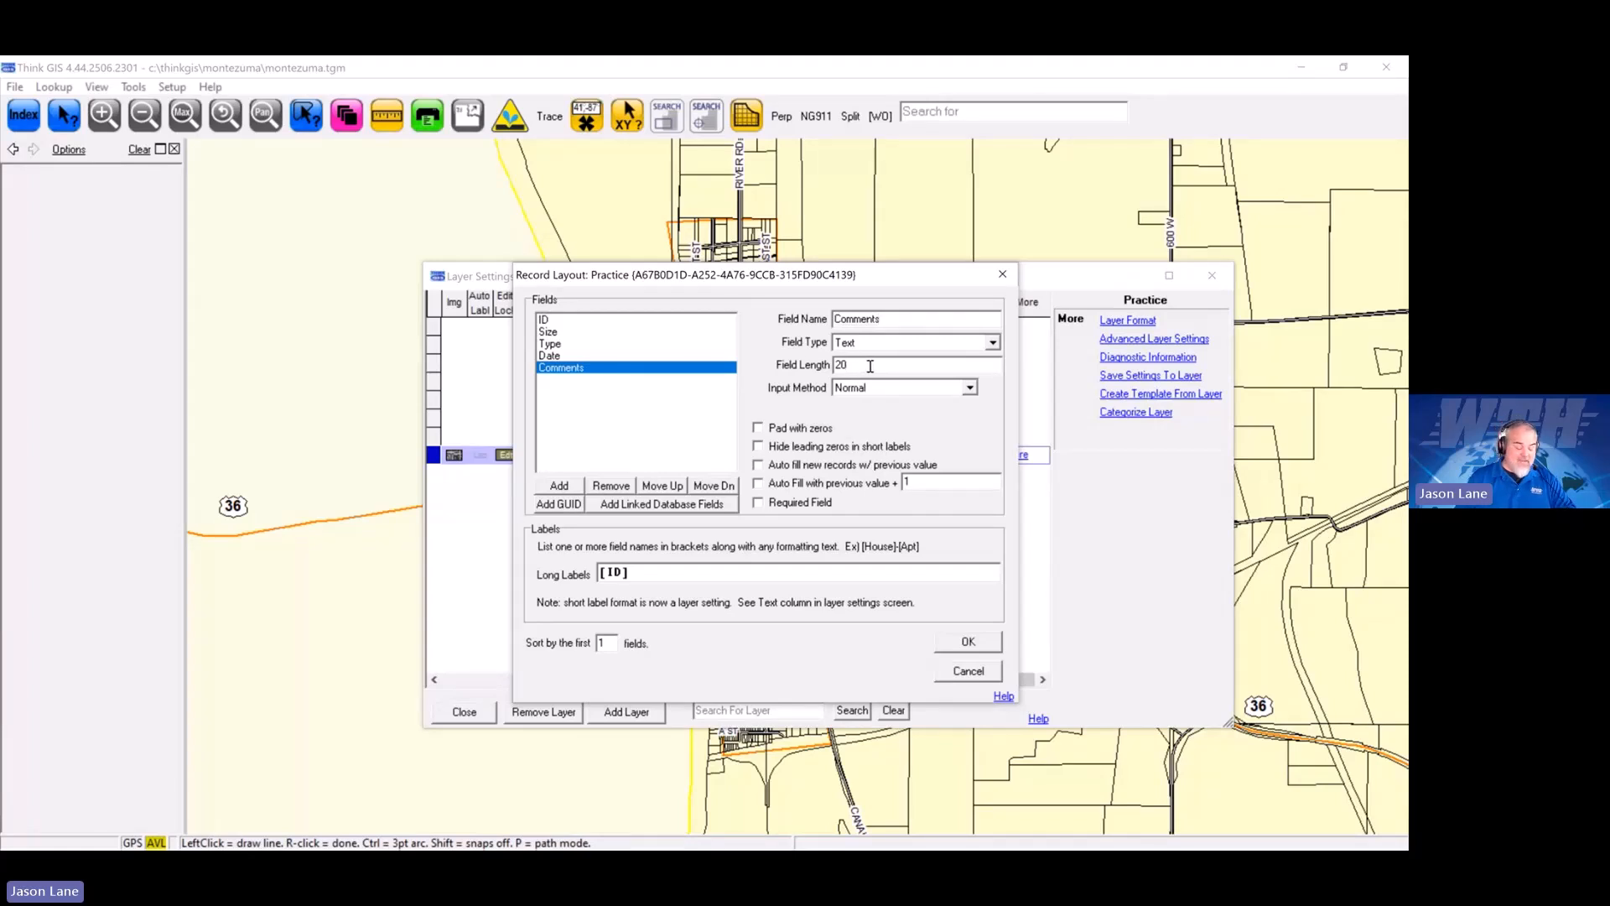
pyautogui.write('0')
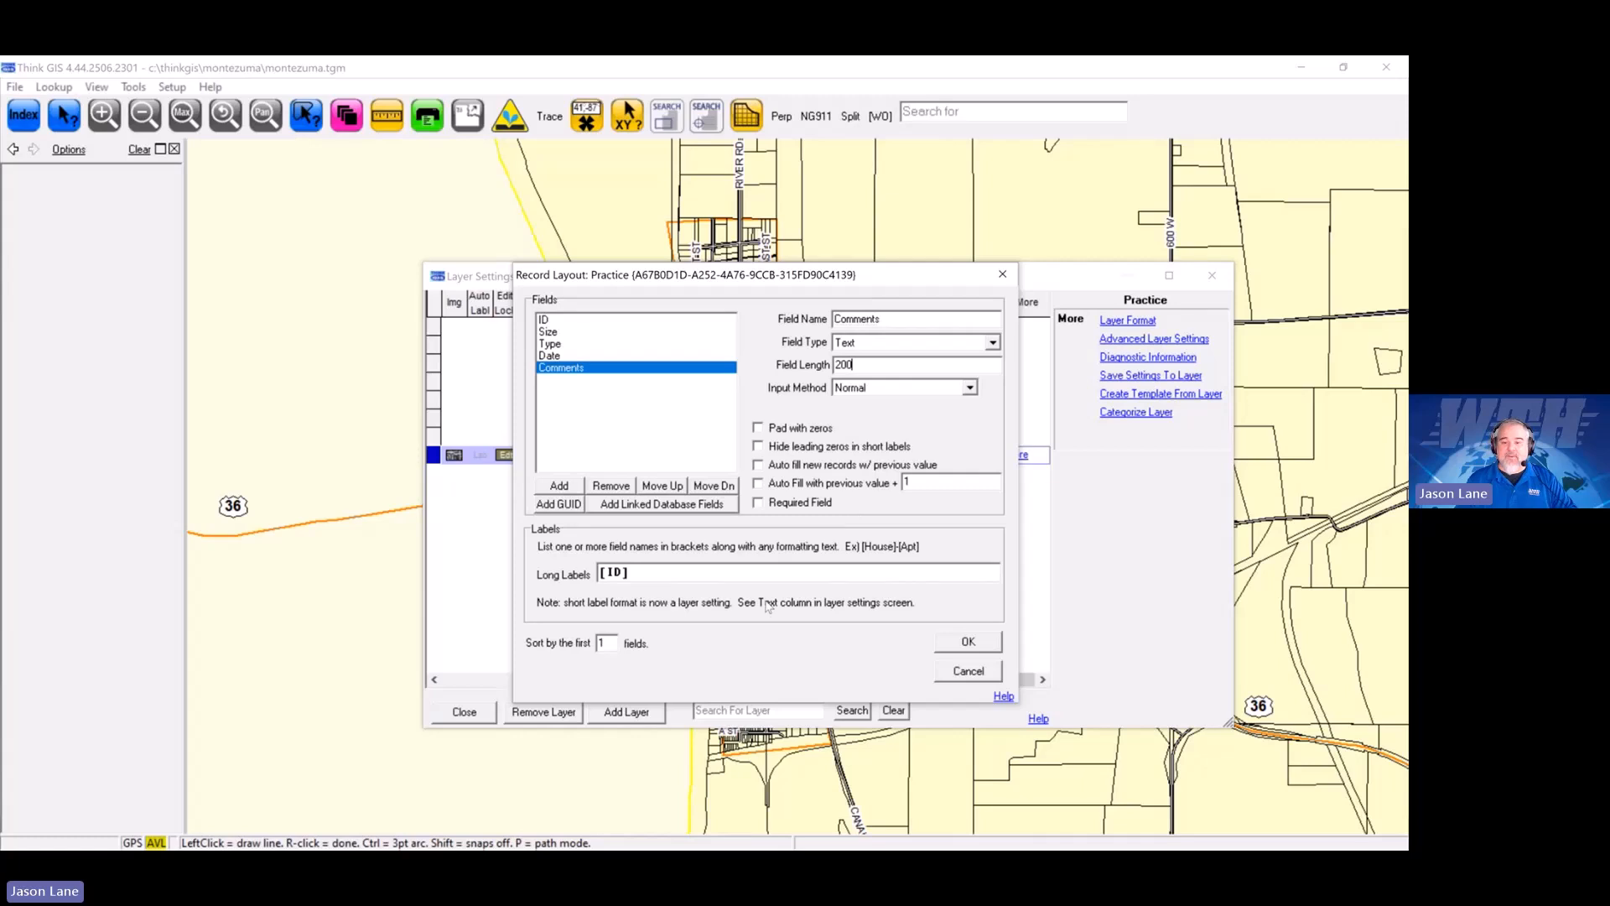
pyautogui.click(969, 643)
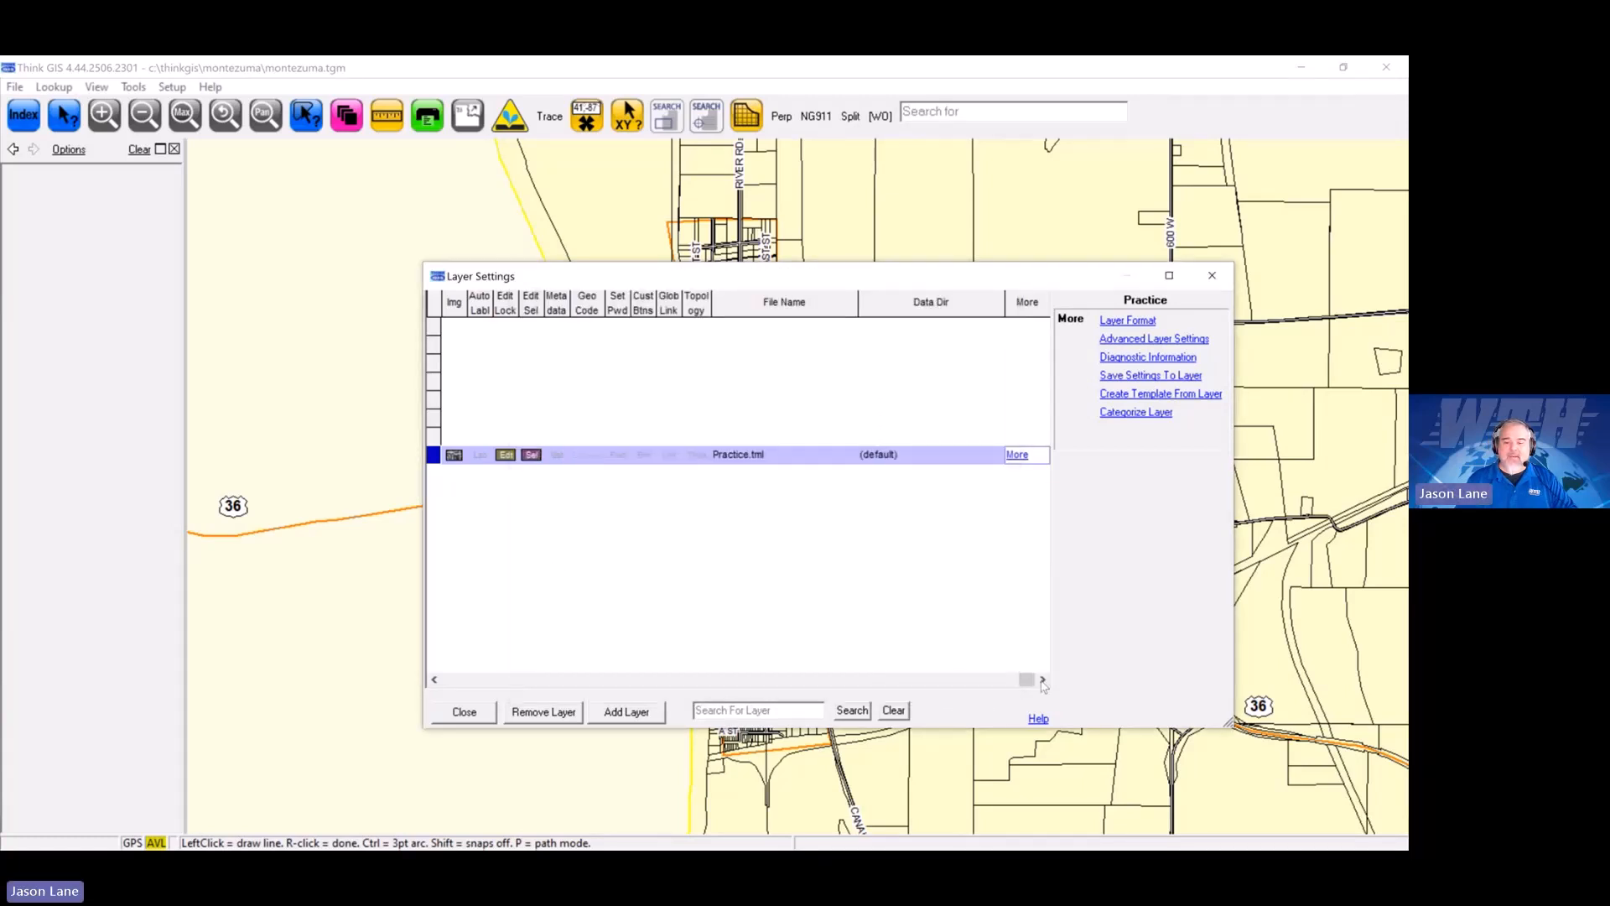
pyautogui.moveTo(1027, 679); pyautogui.dragTo(434, 696)
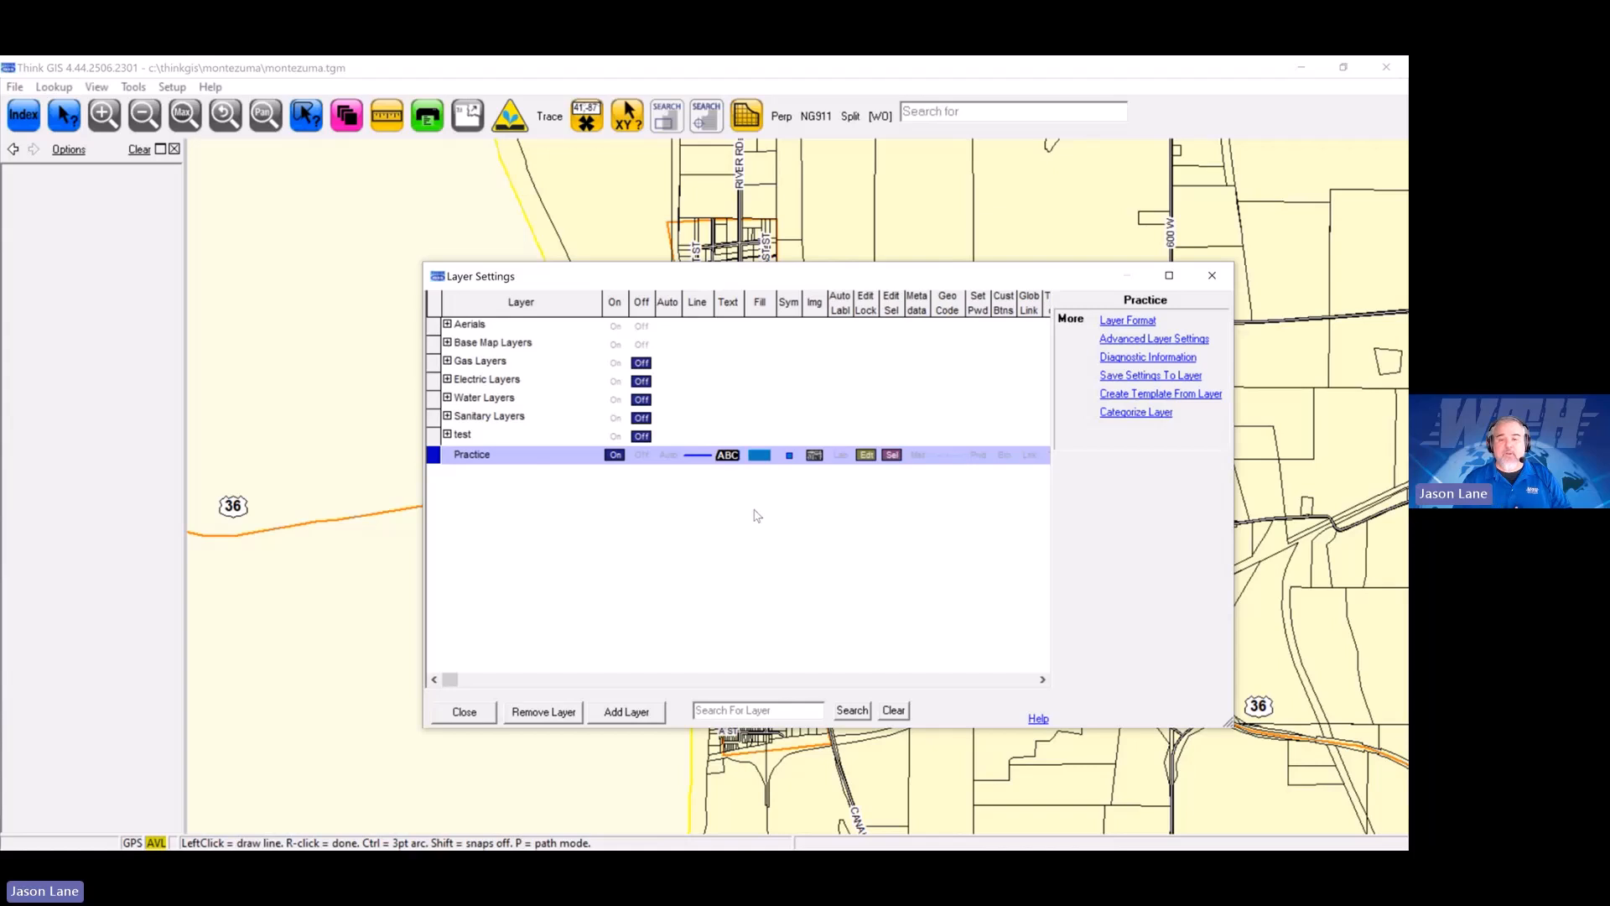
pyautogui.click(465, 712)
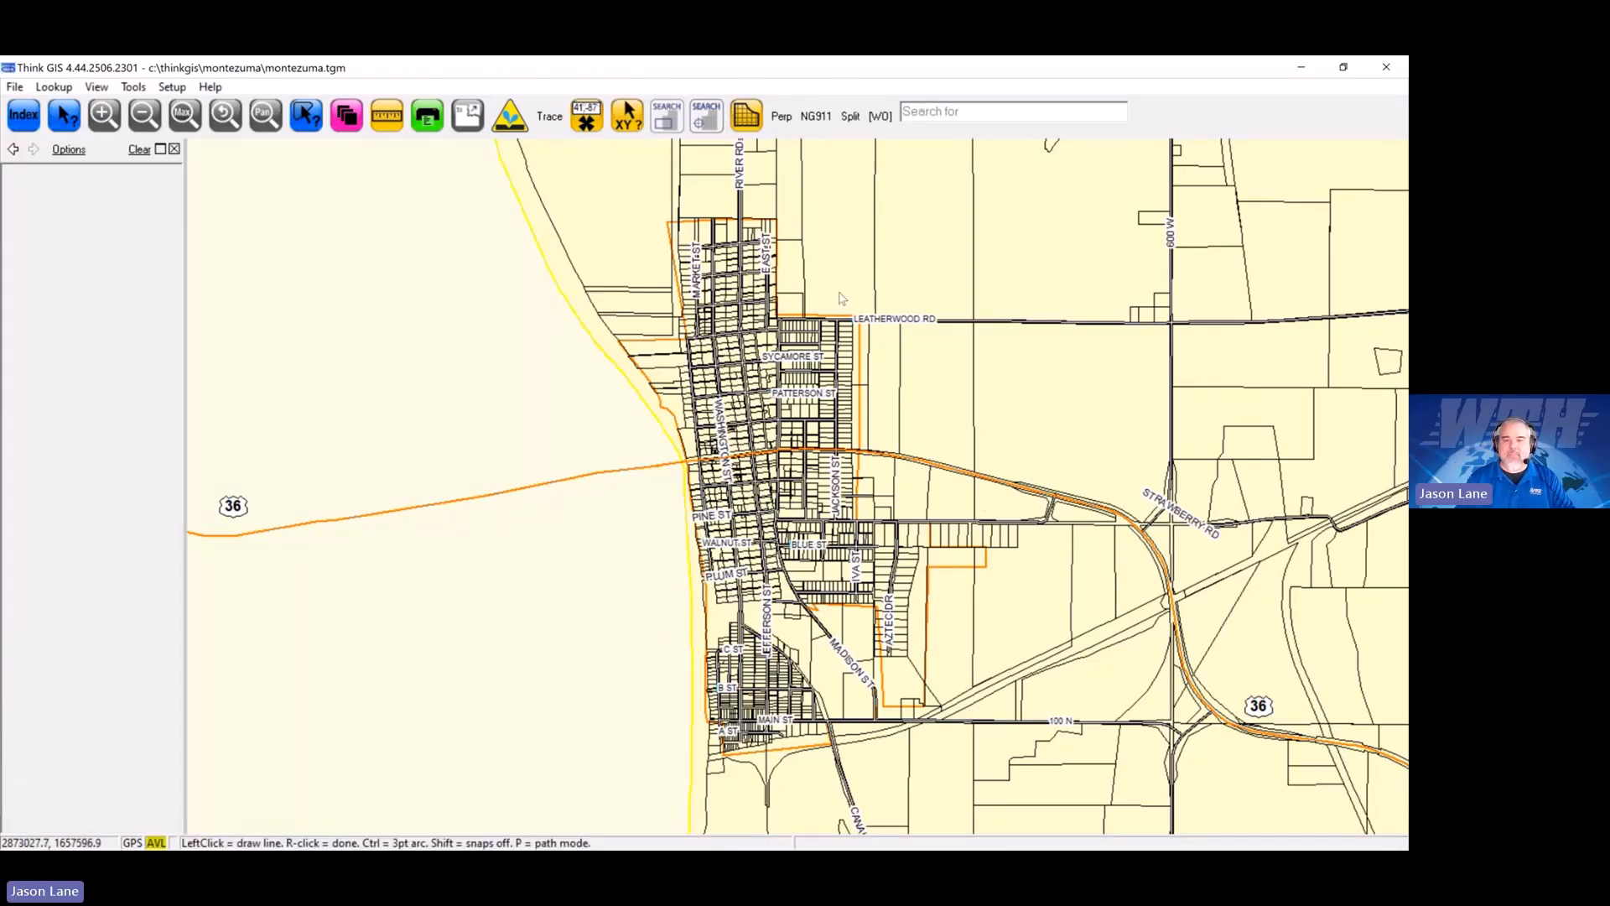
# Step: Show the map editing tools over the open farmland south of Leatherwood Rd and make Practice the current layer
pyautogui.moveTo(839, 294); pyautogui.dragTo(962, 396)
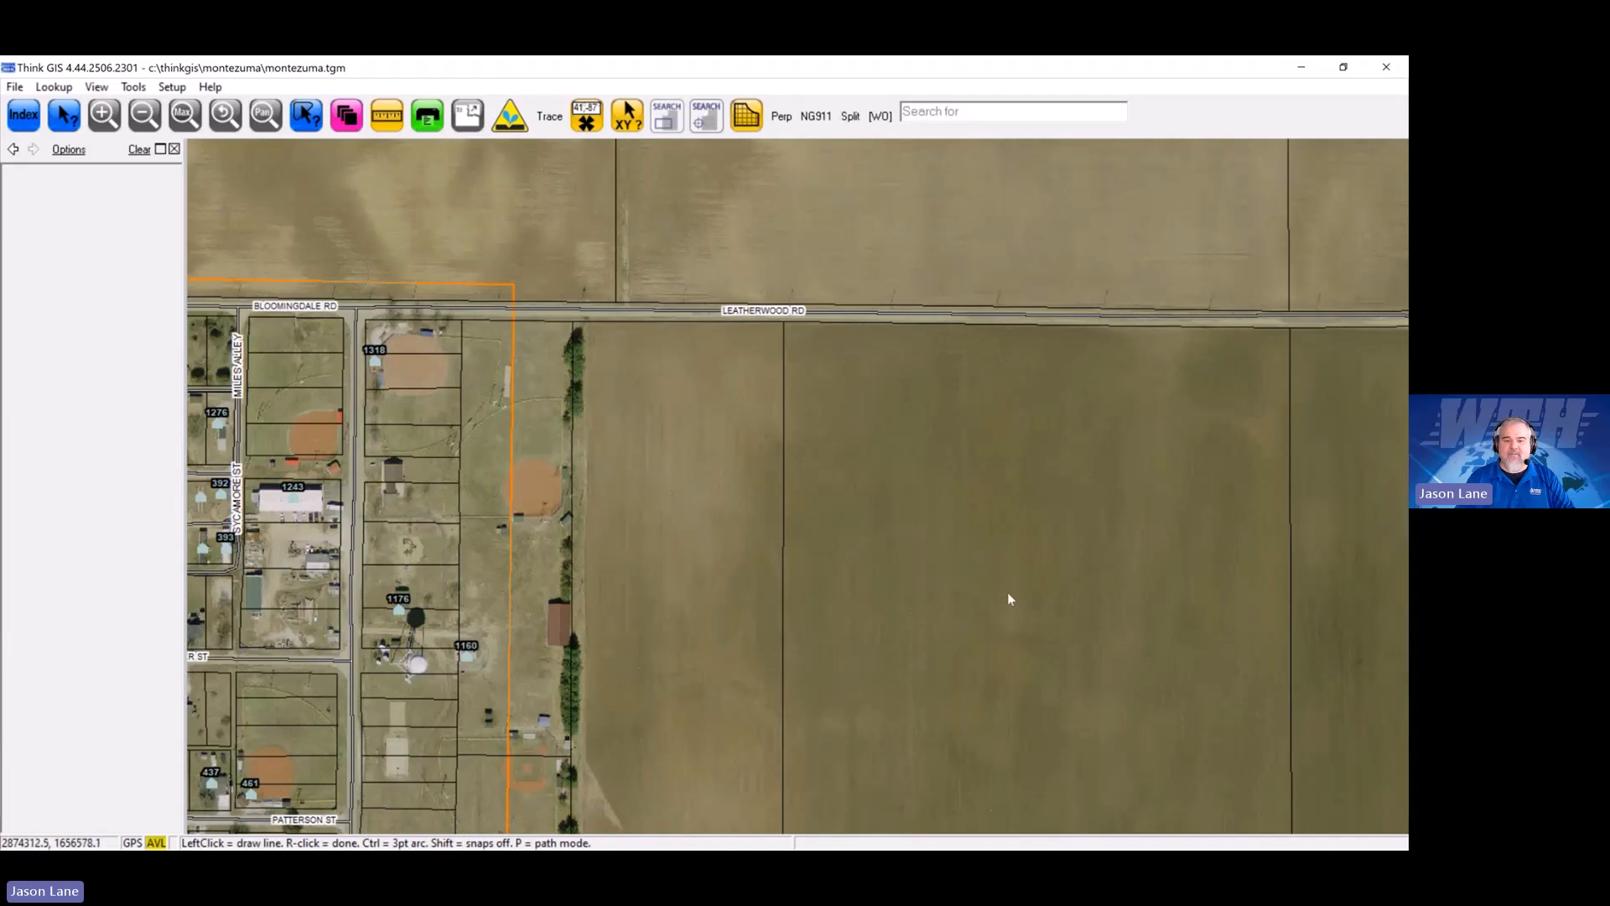
pyautogui.moveTo(1004, 623)
pyautogui.mouseDown()
pyautogui.moveTo(853, 490)
pyautogui.moveTo(852, 421)
pyautogui.moveTo(813, 460)
pyautogui.mouseUp()
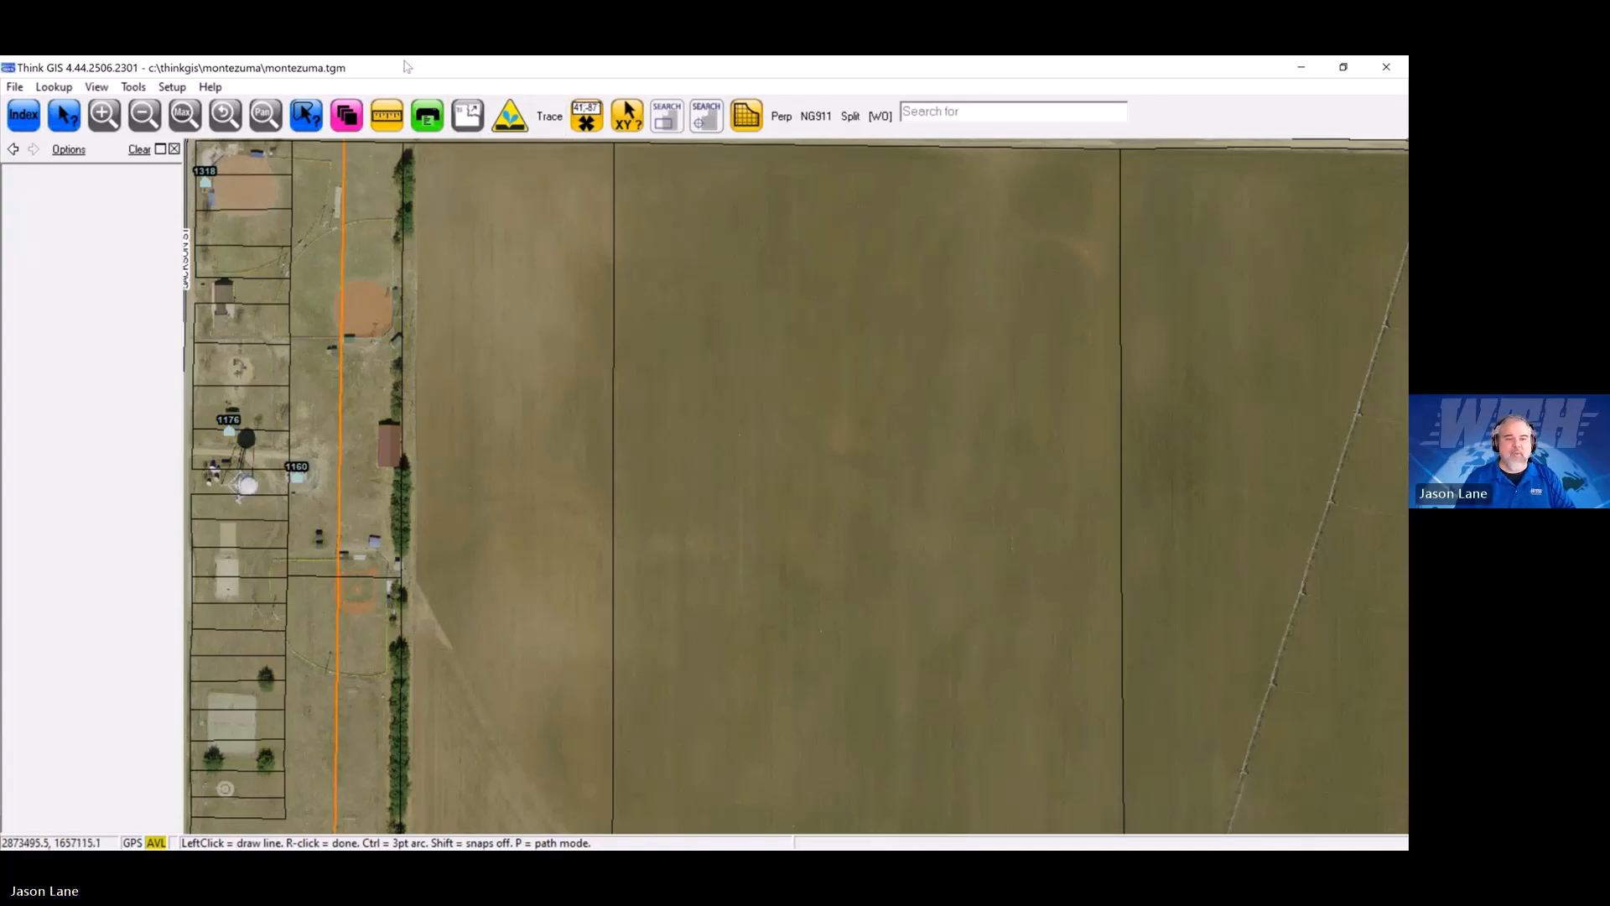
pyautogui.click(134, 87)
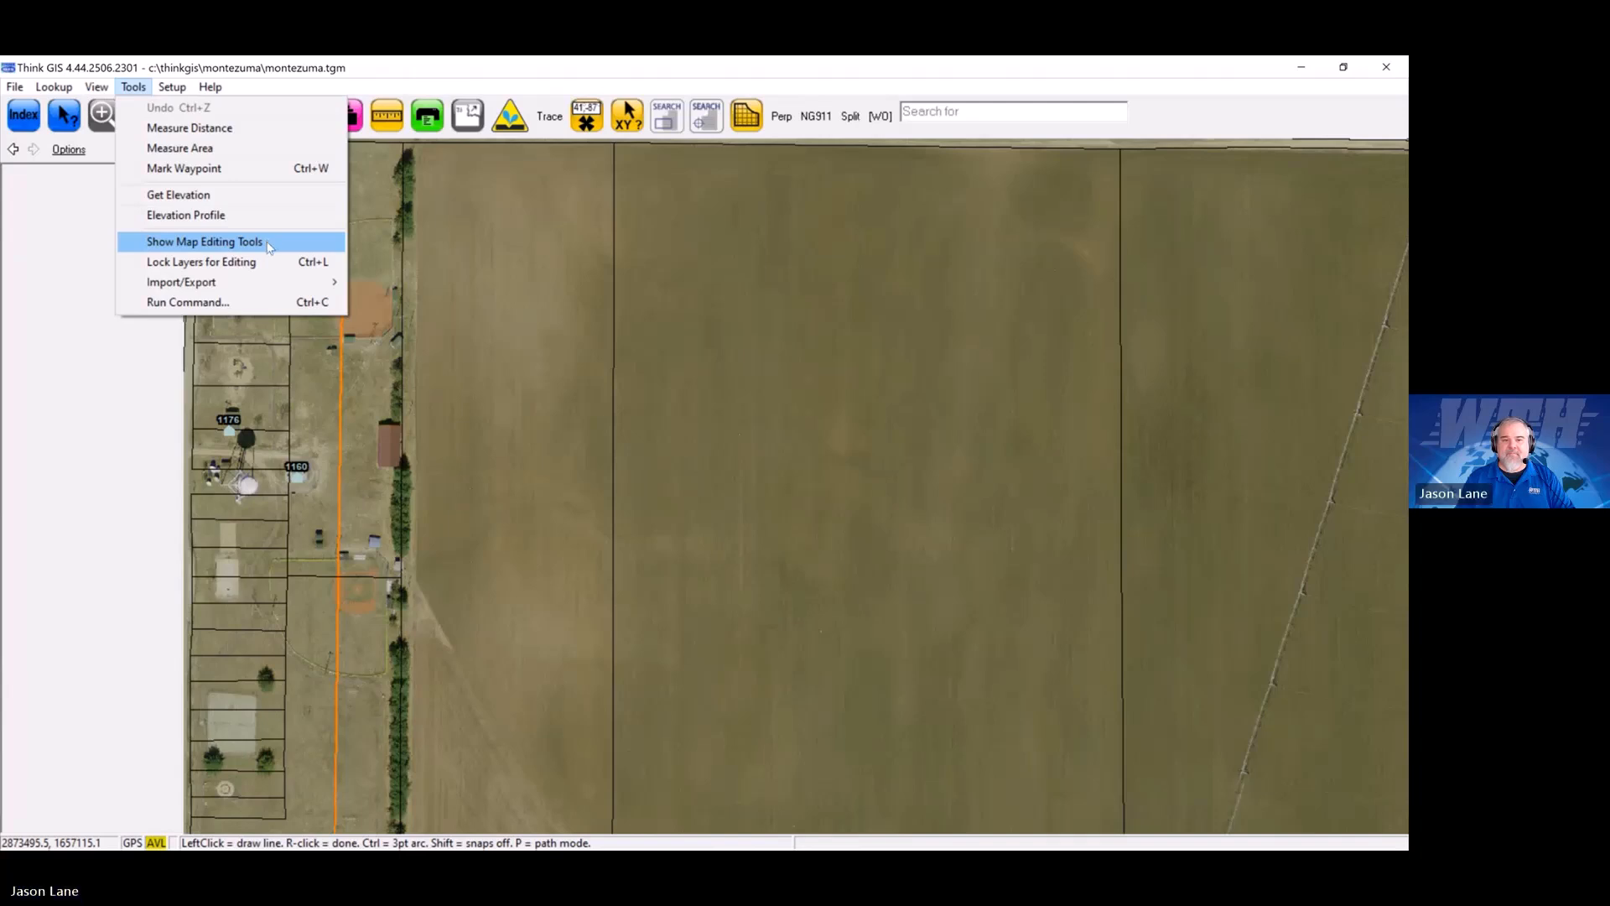
pyautogui.click(269, 244)
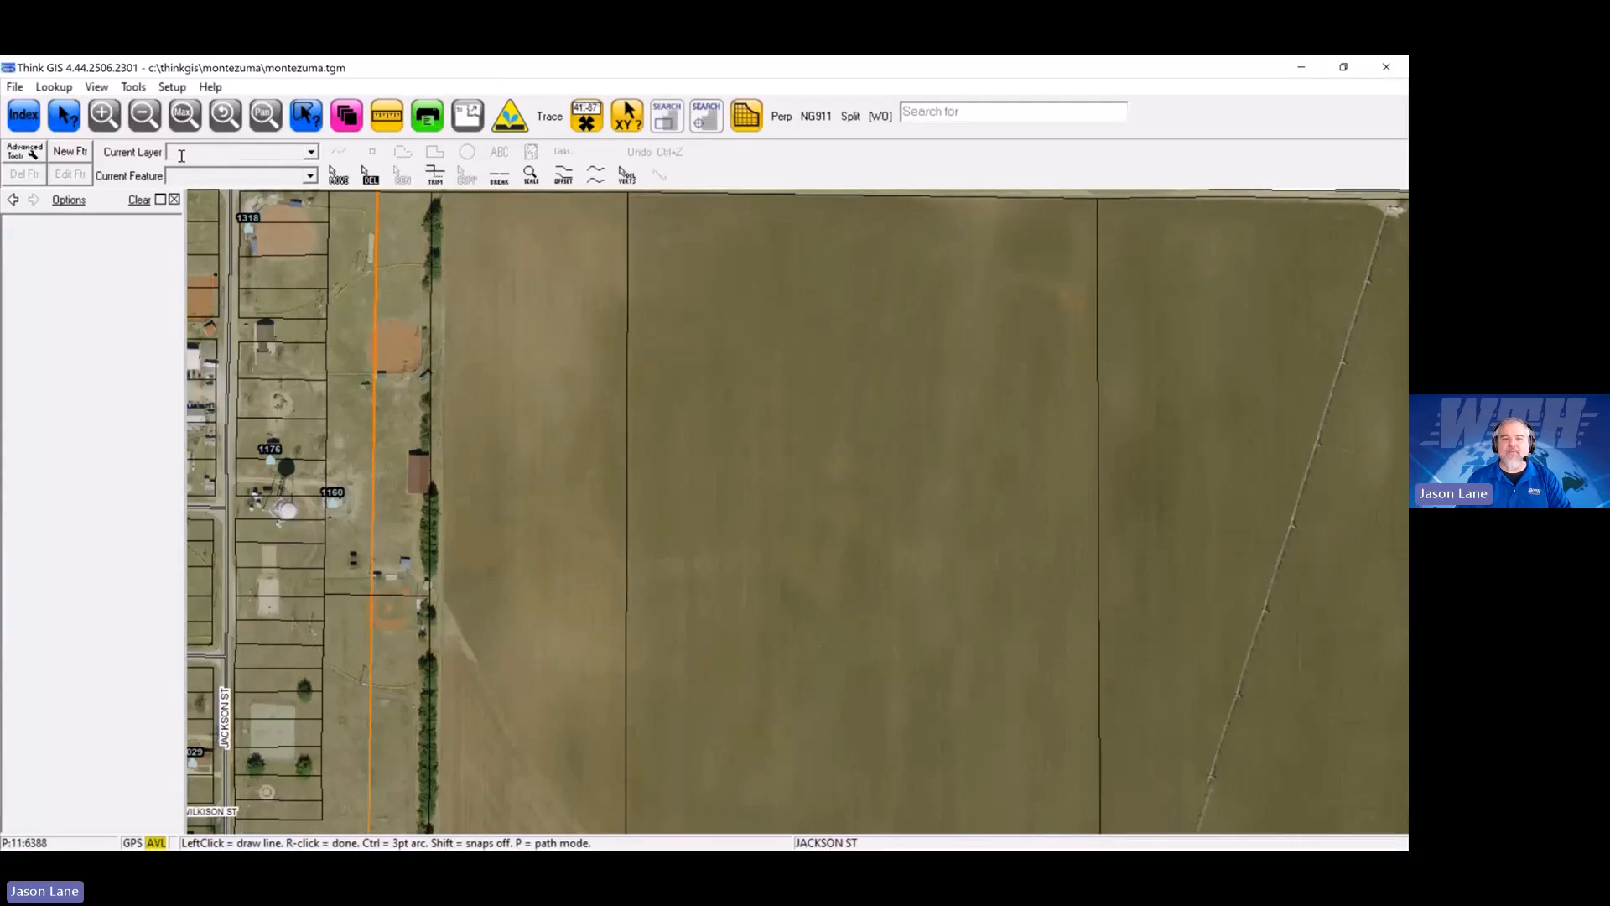
pyautogui.click(311, 155)
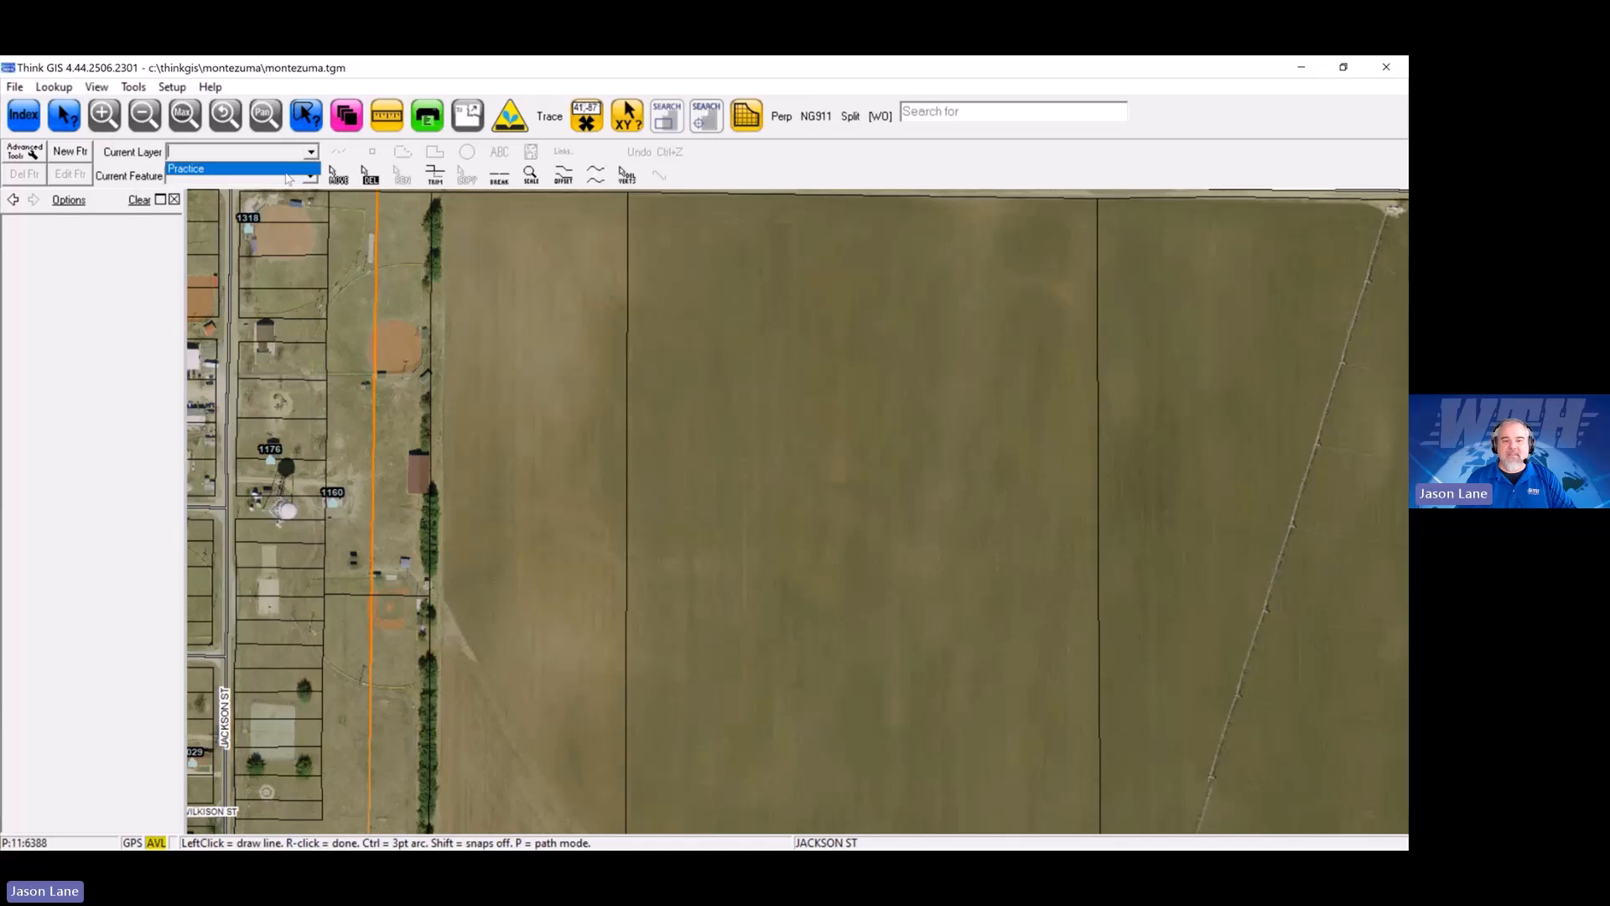
pyautogui.click(193, 170)
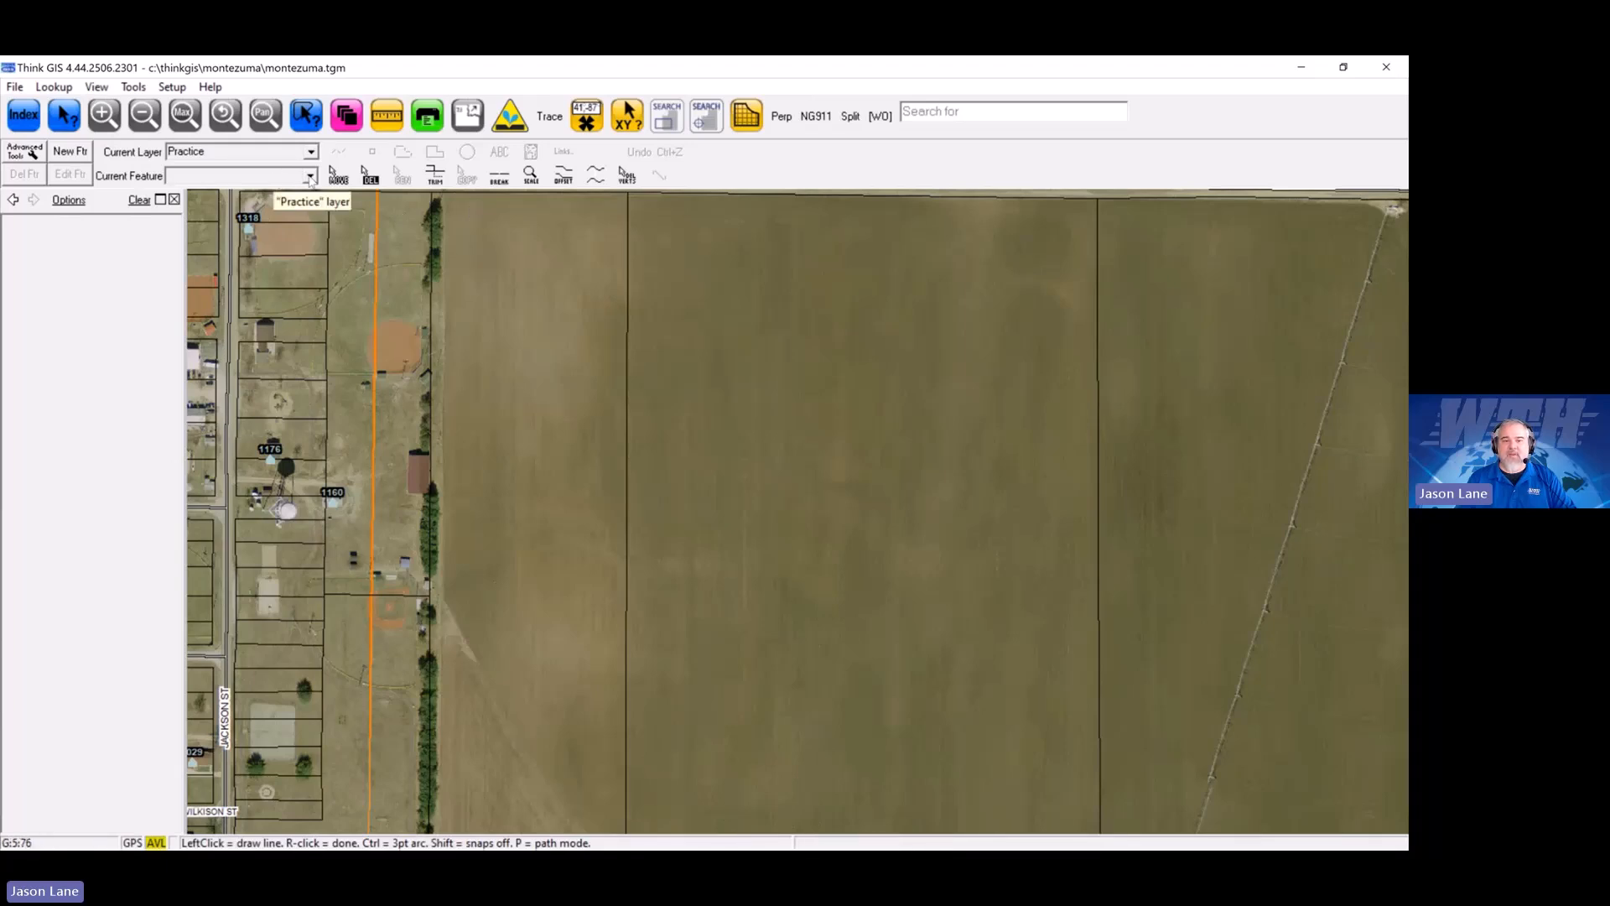
# Step: Examine the Practice layer's list of existing features and close it without choosing one
pyautogui.click(309, 176)
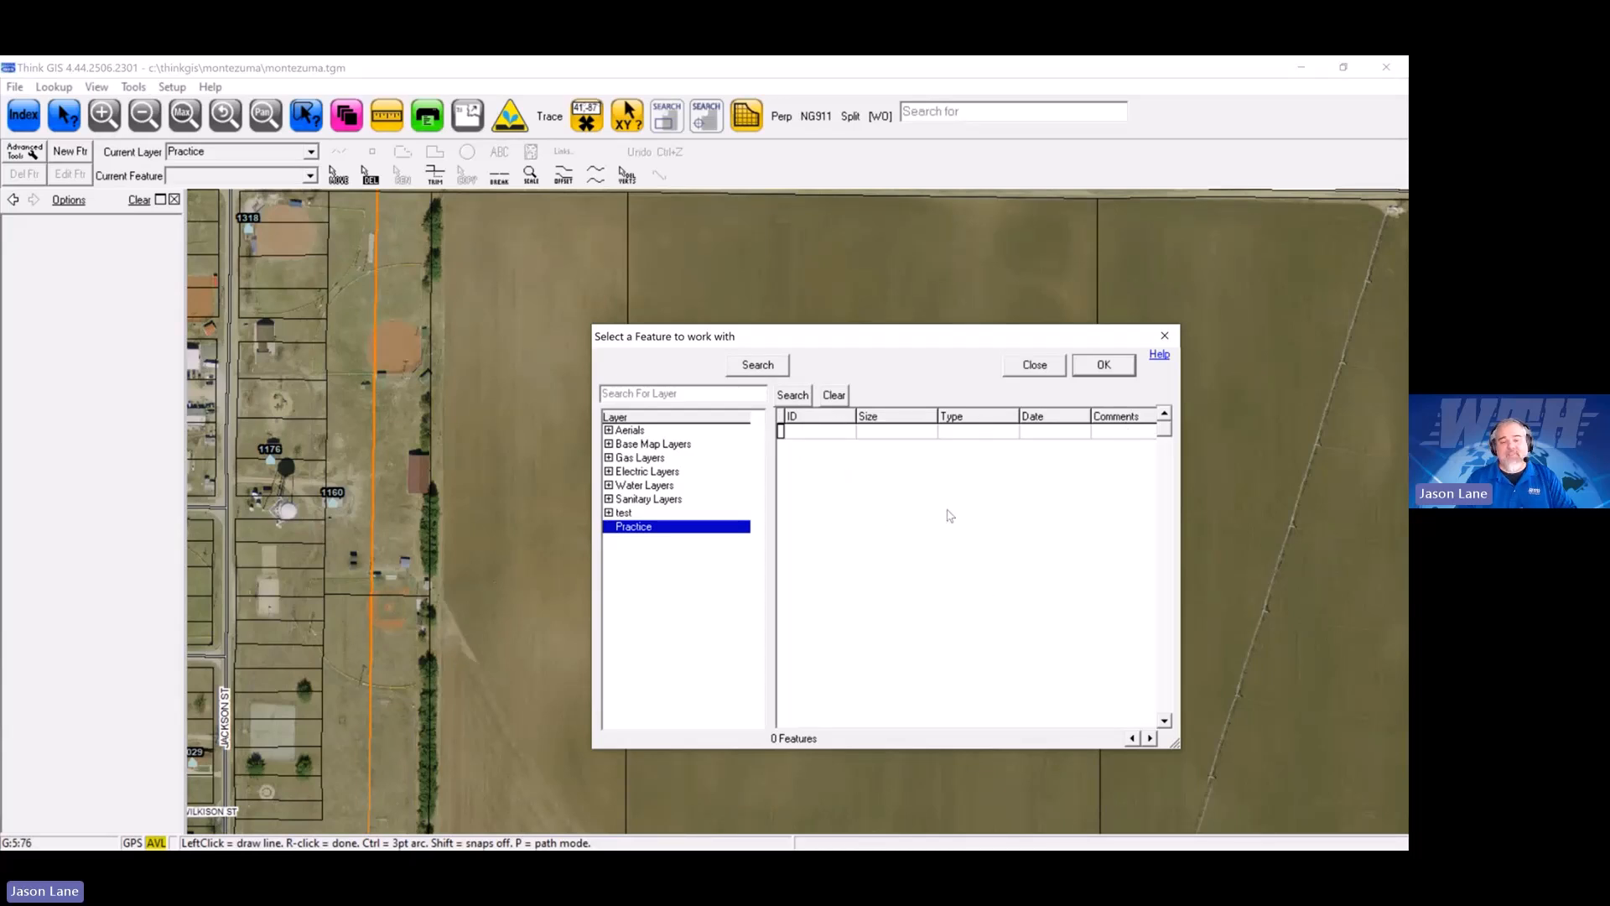
pyautogui.click(1102, 366)
pyautogui.click(40, 514)
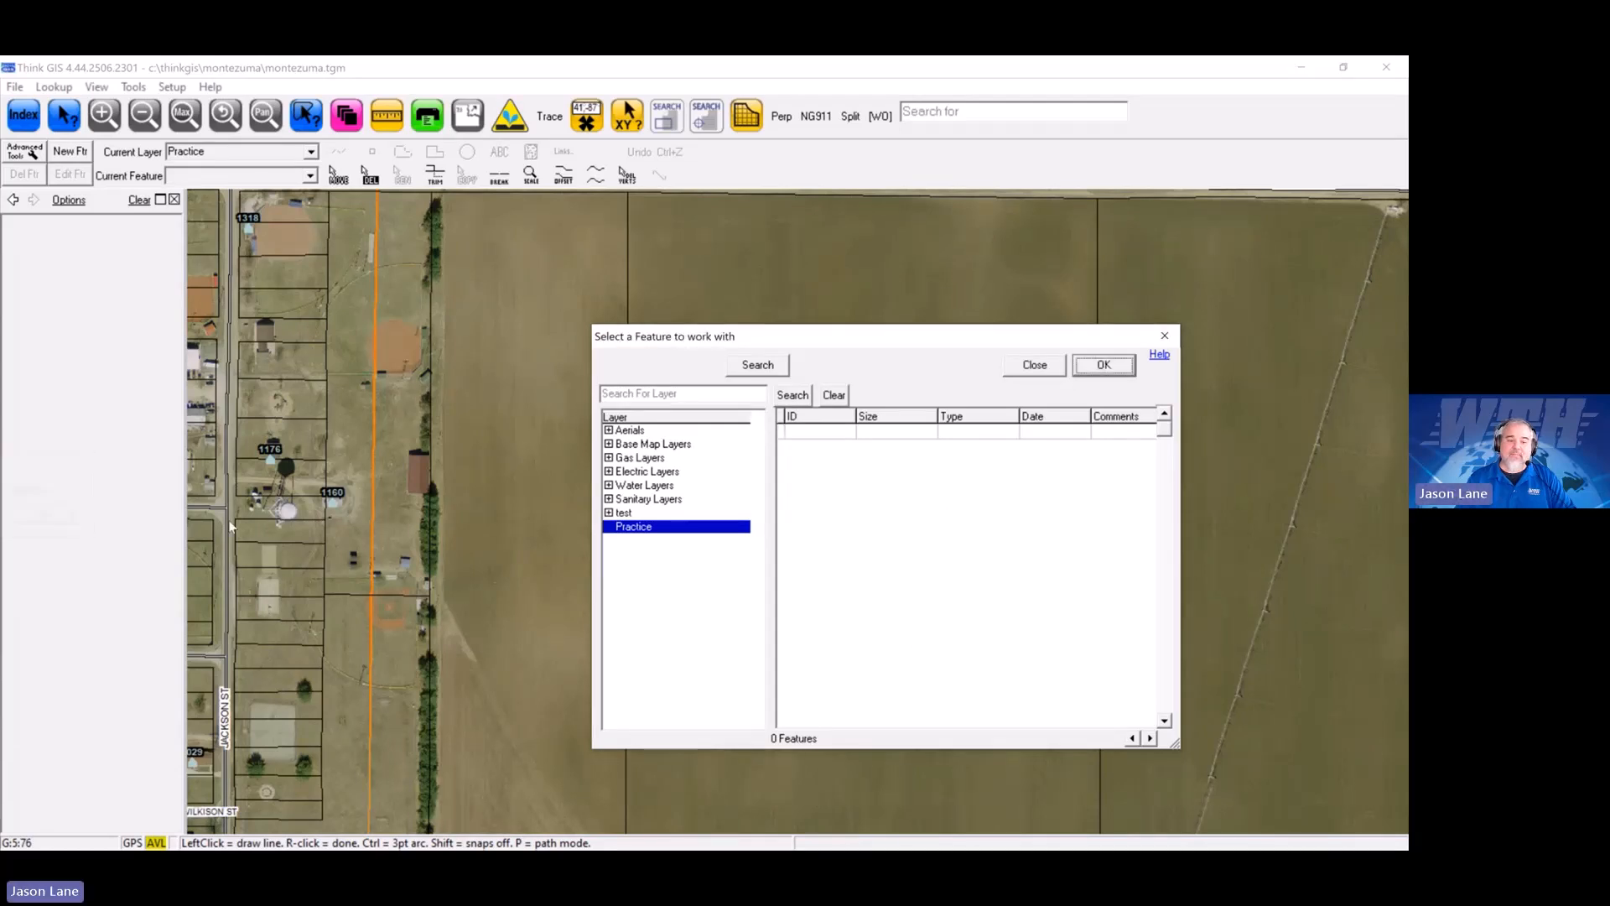
pyautogui.click(1044, 369)
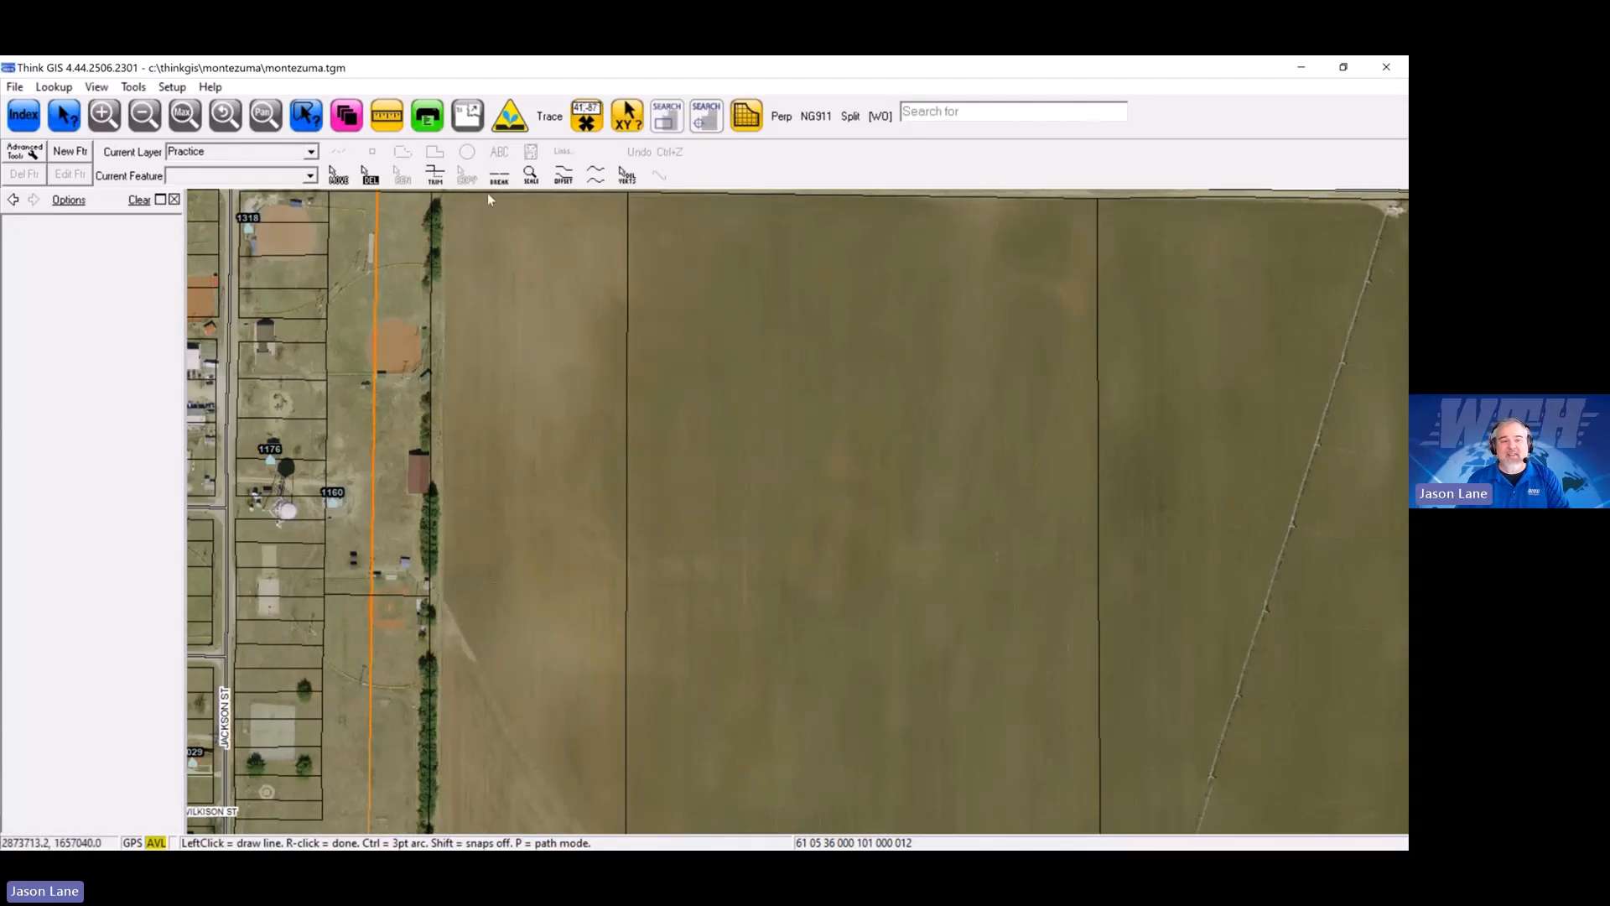
# Step: Add a new feature to the Practice layer with Size 4 and Type PVC, leaving its comments empty
pyautogui.click(74, 156)
pyautogui.moveTo(891, 435); pyautogui.dragTo(806, 361)
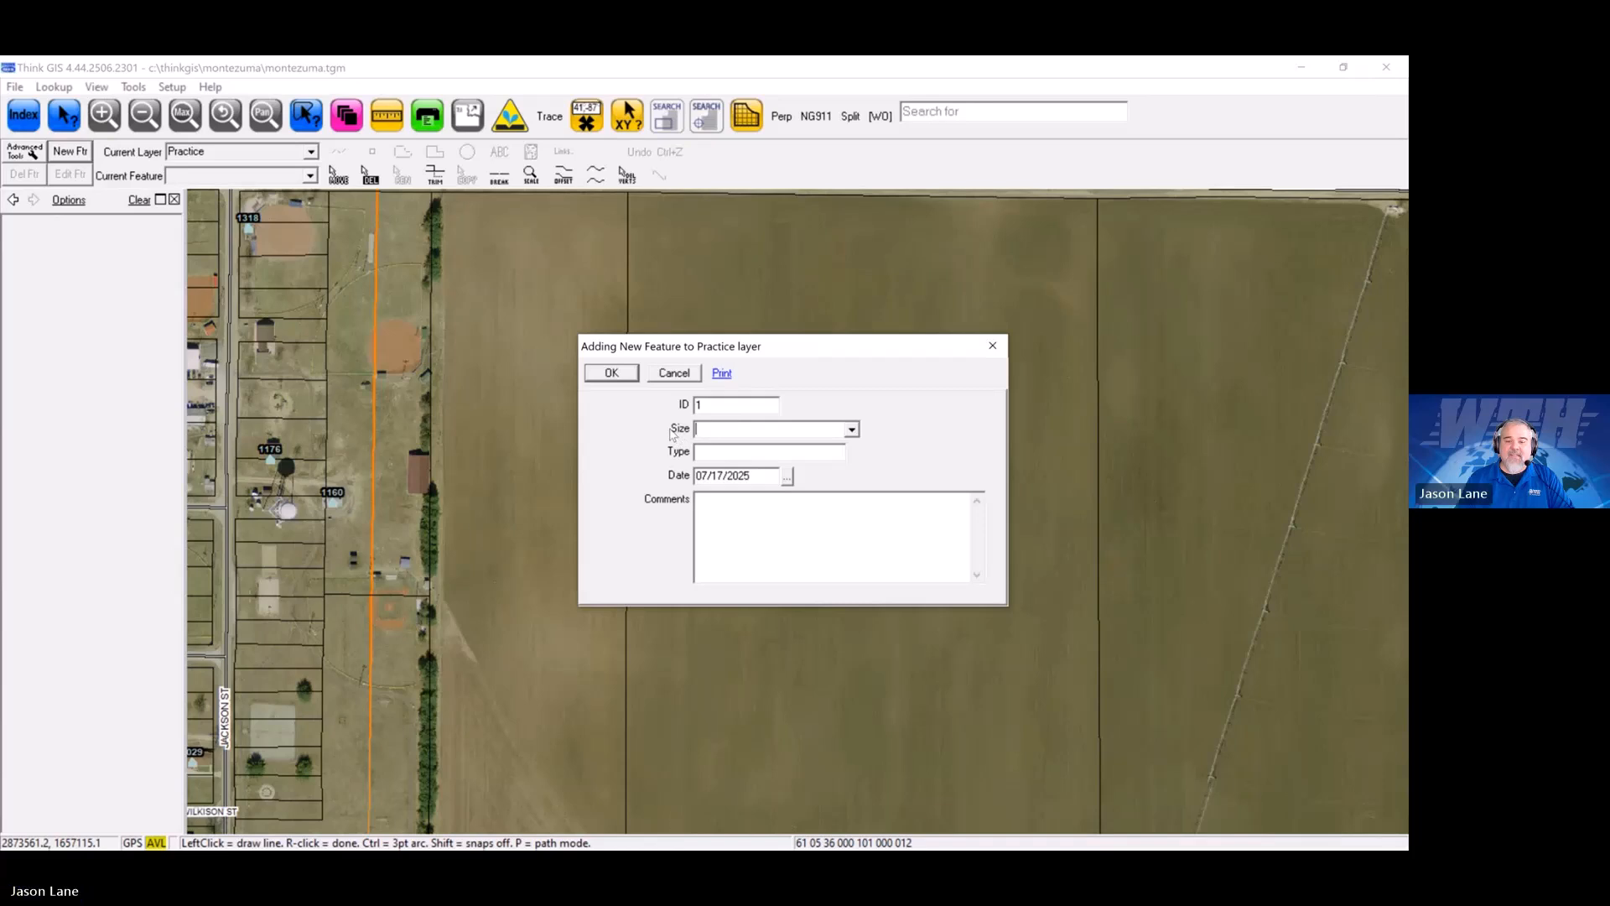
pyautogui.click(851, 430)
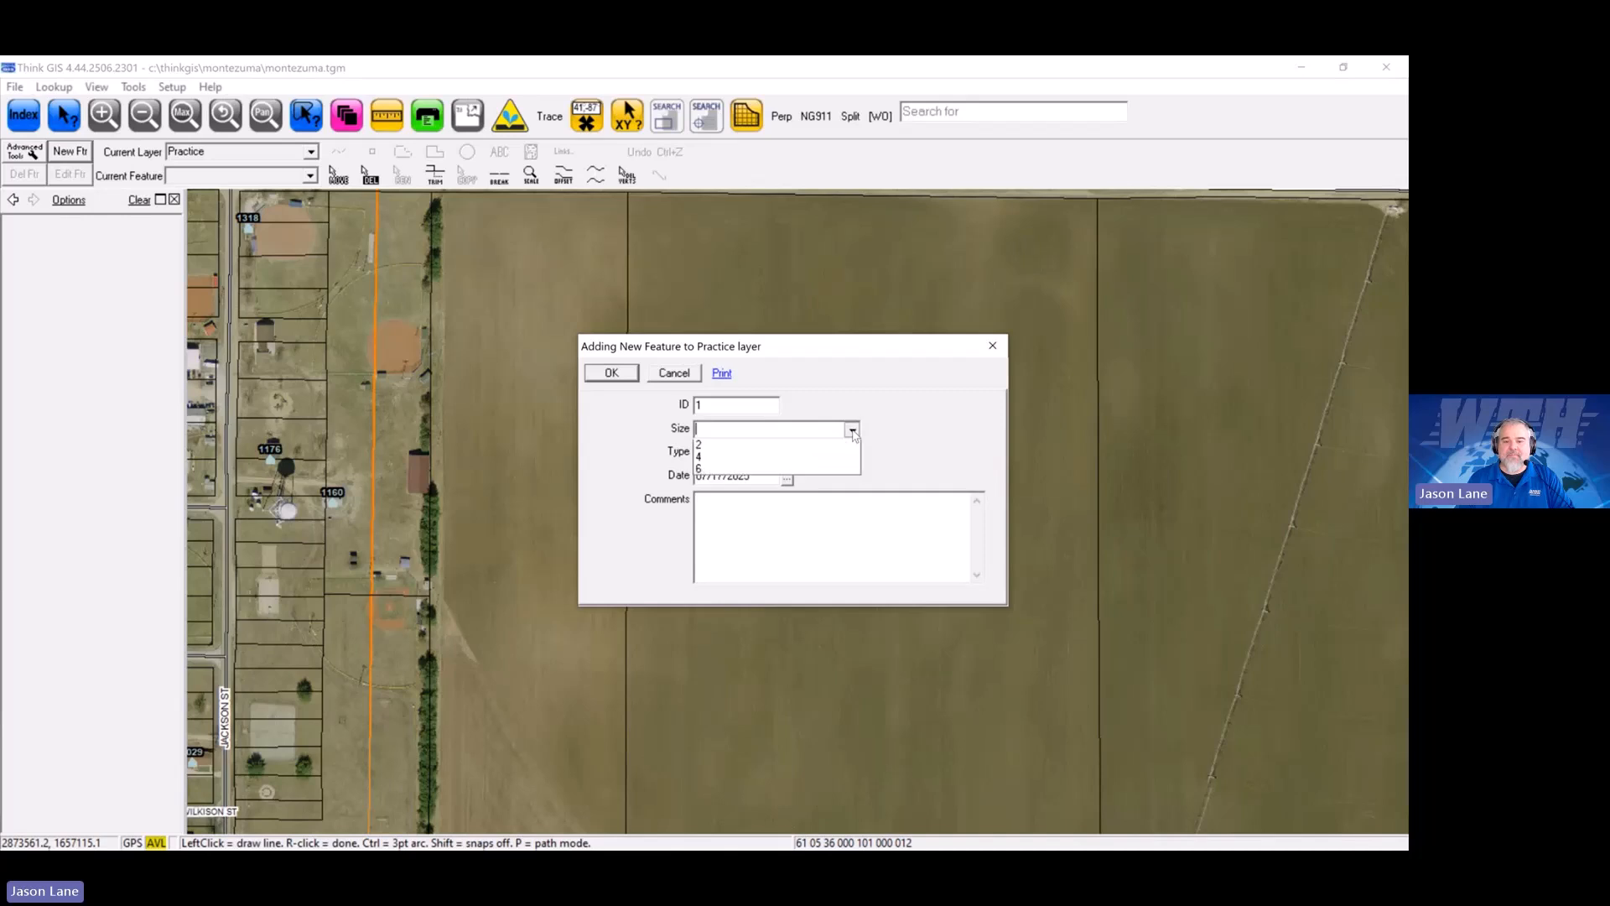
pyautogui.click(711, 459)
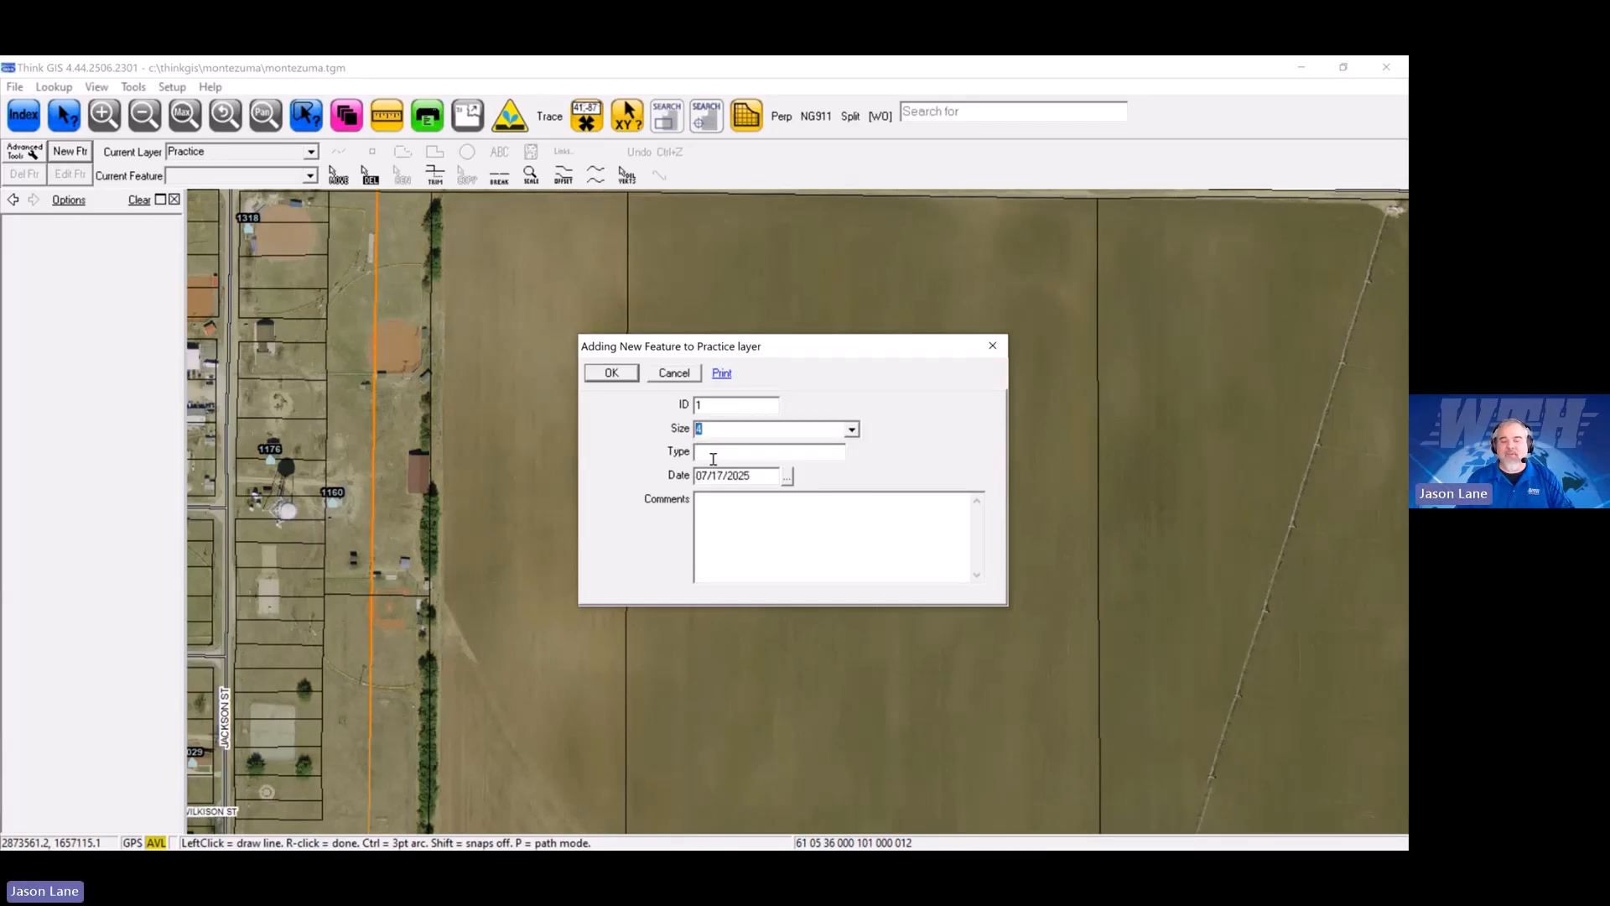
pyautogui.click(719, 455)
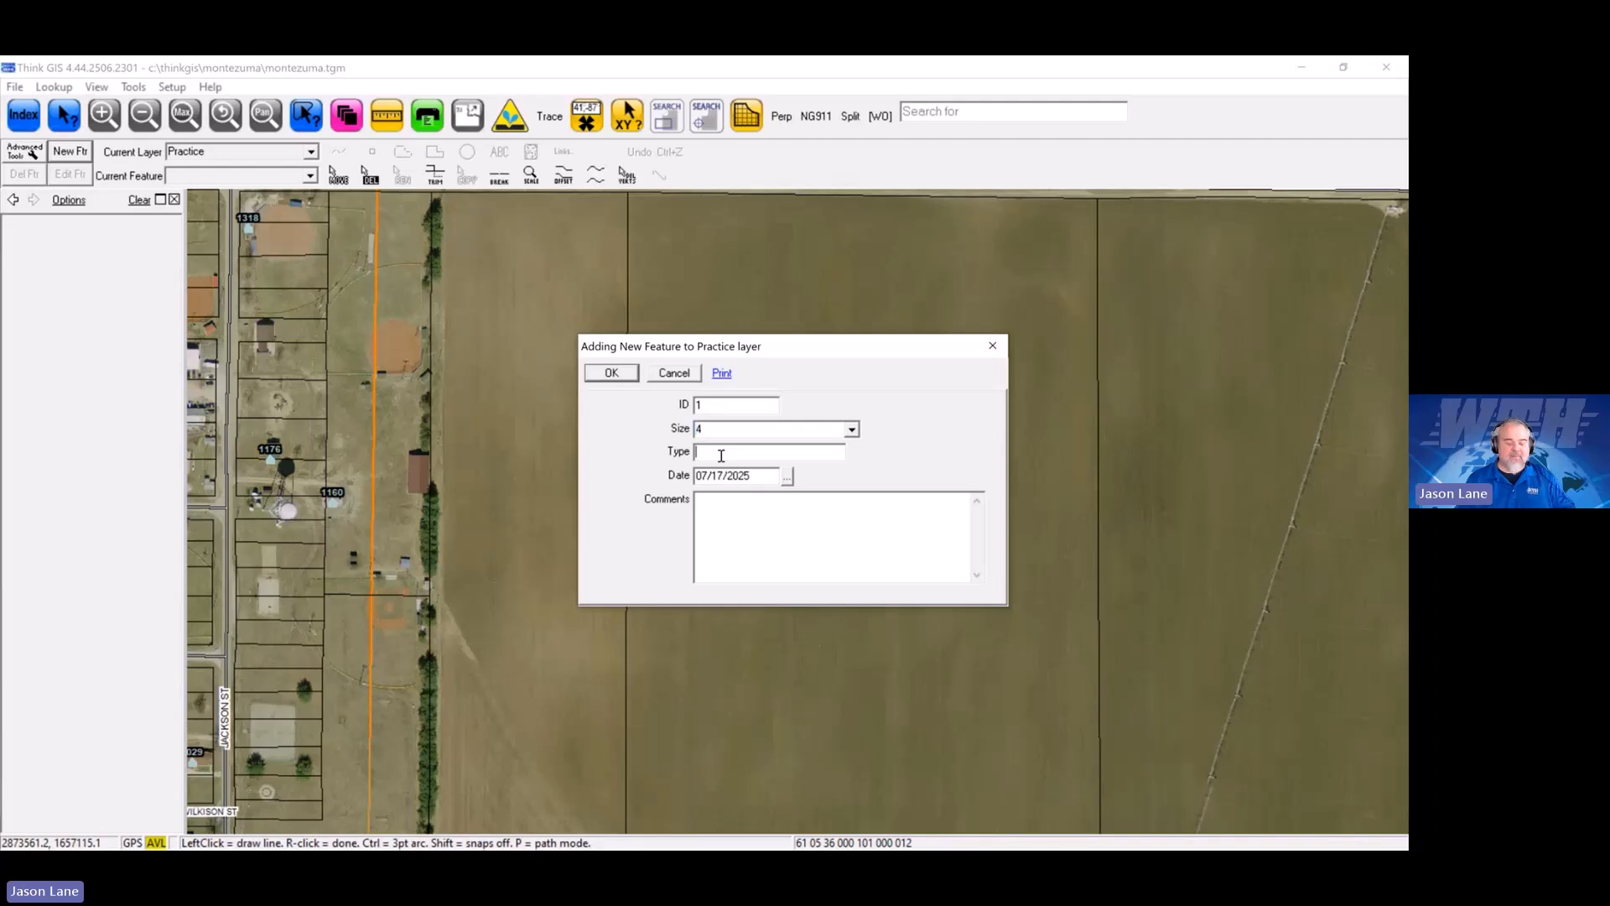
pyautogui.write('PVC')
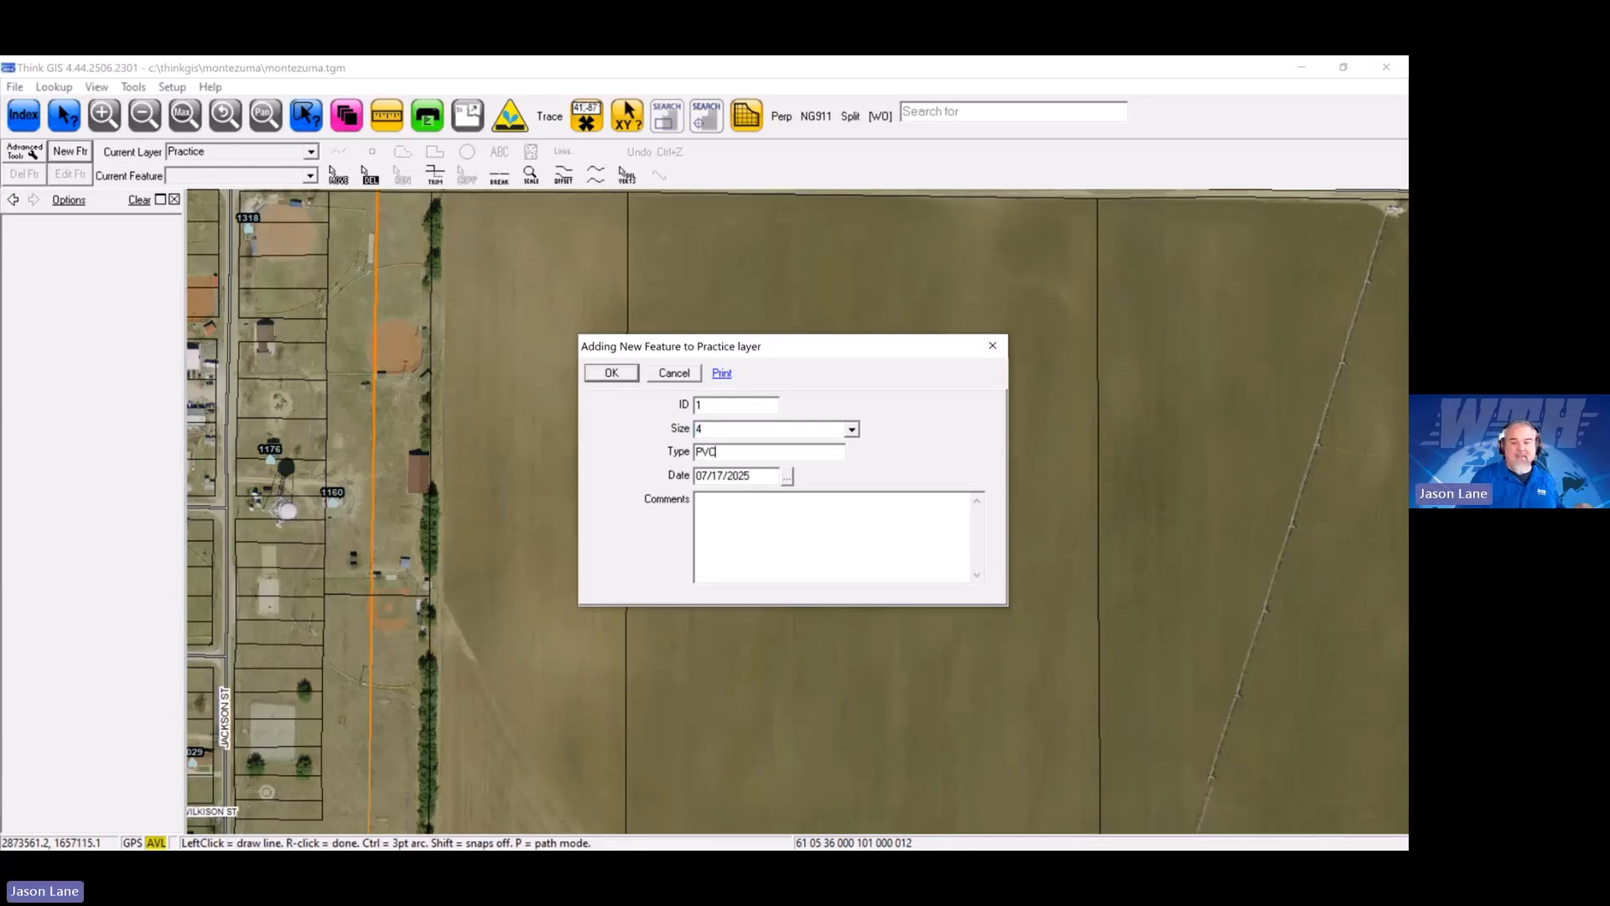
pyautogui.click(750, 528)
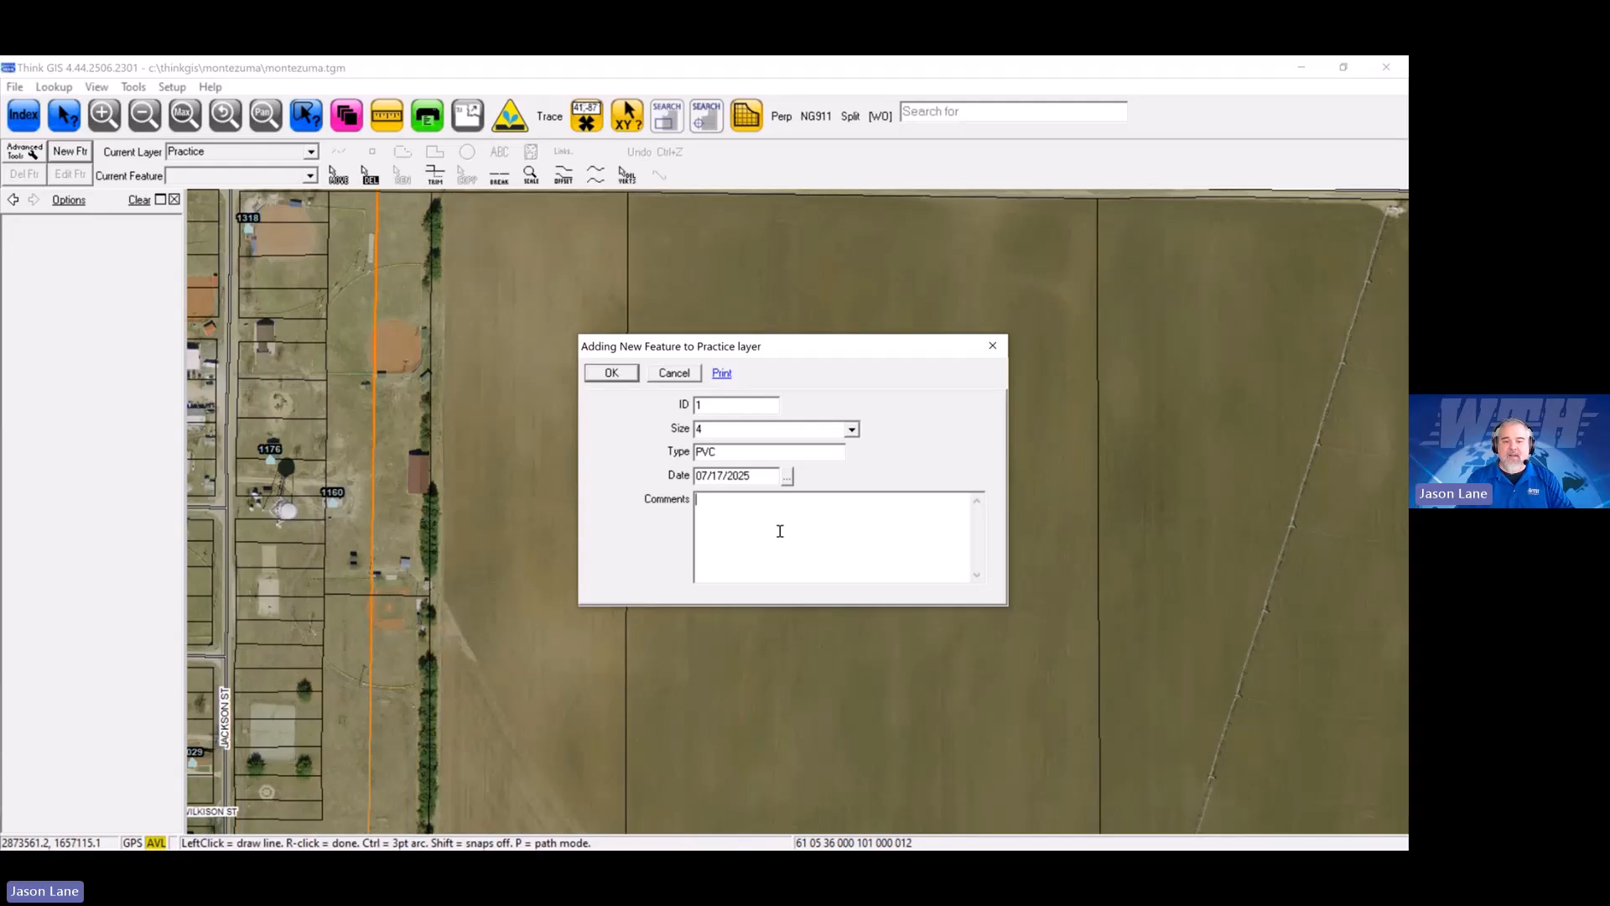
pyautogui.click(612, 372)
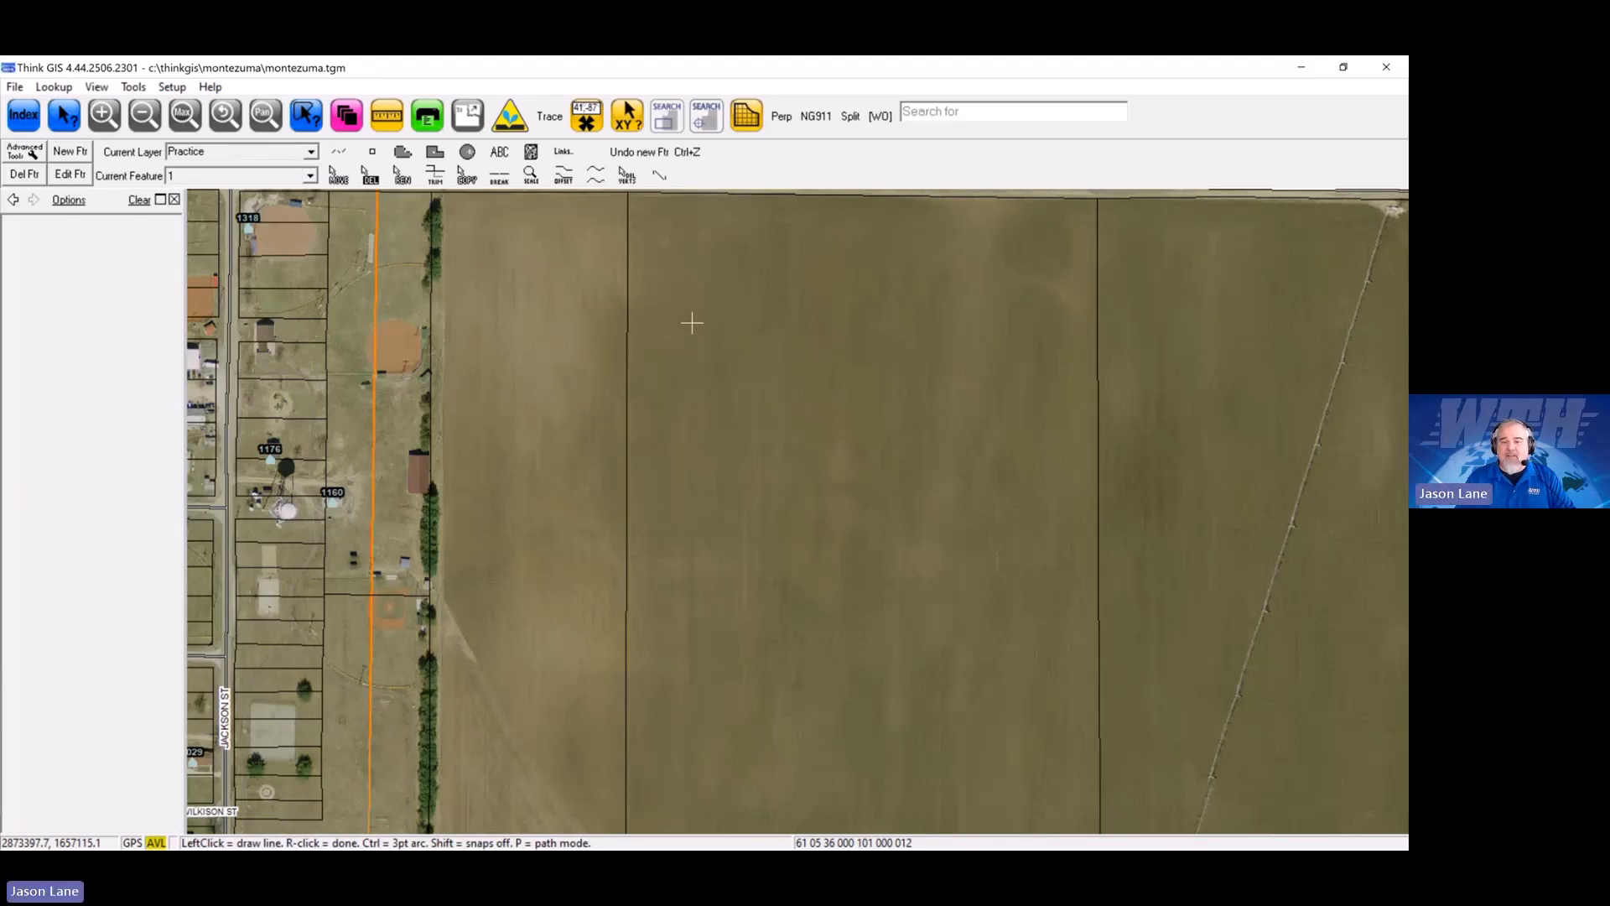
pyautogui.rightClick(703, 359)
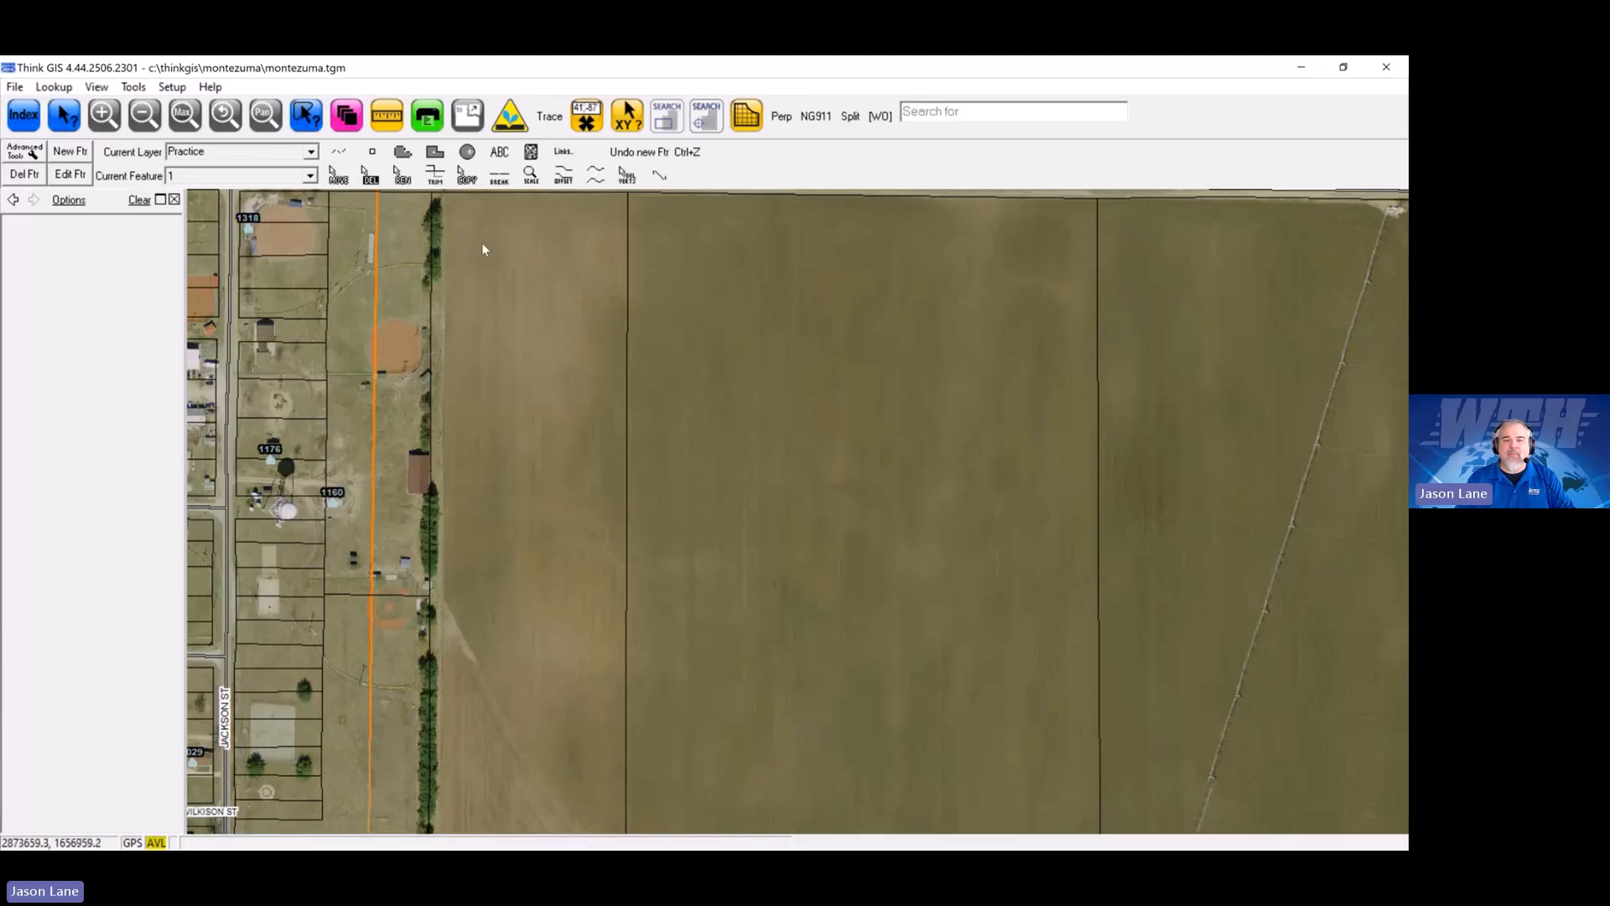
pyautogui.click(402, 153)
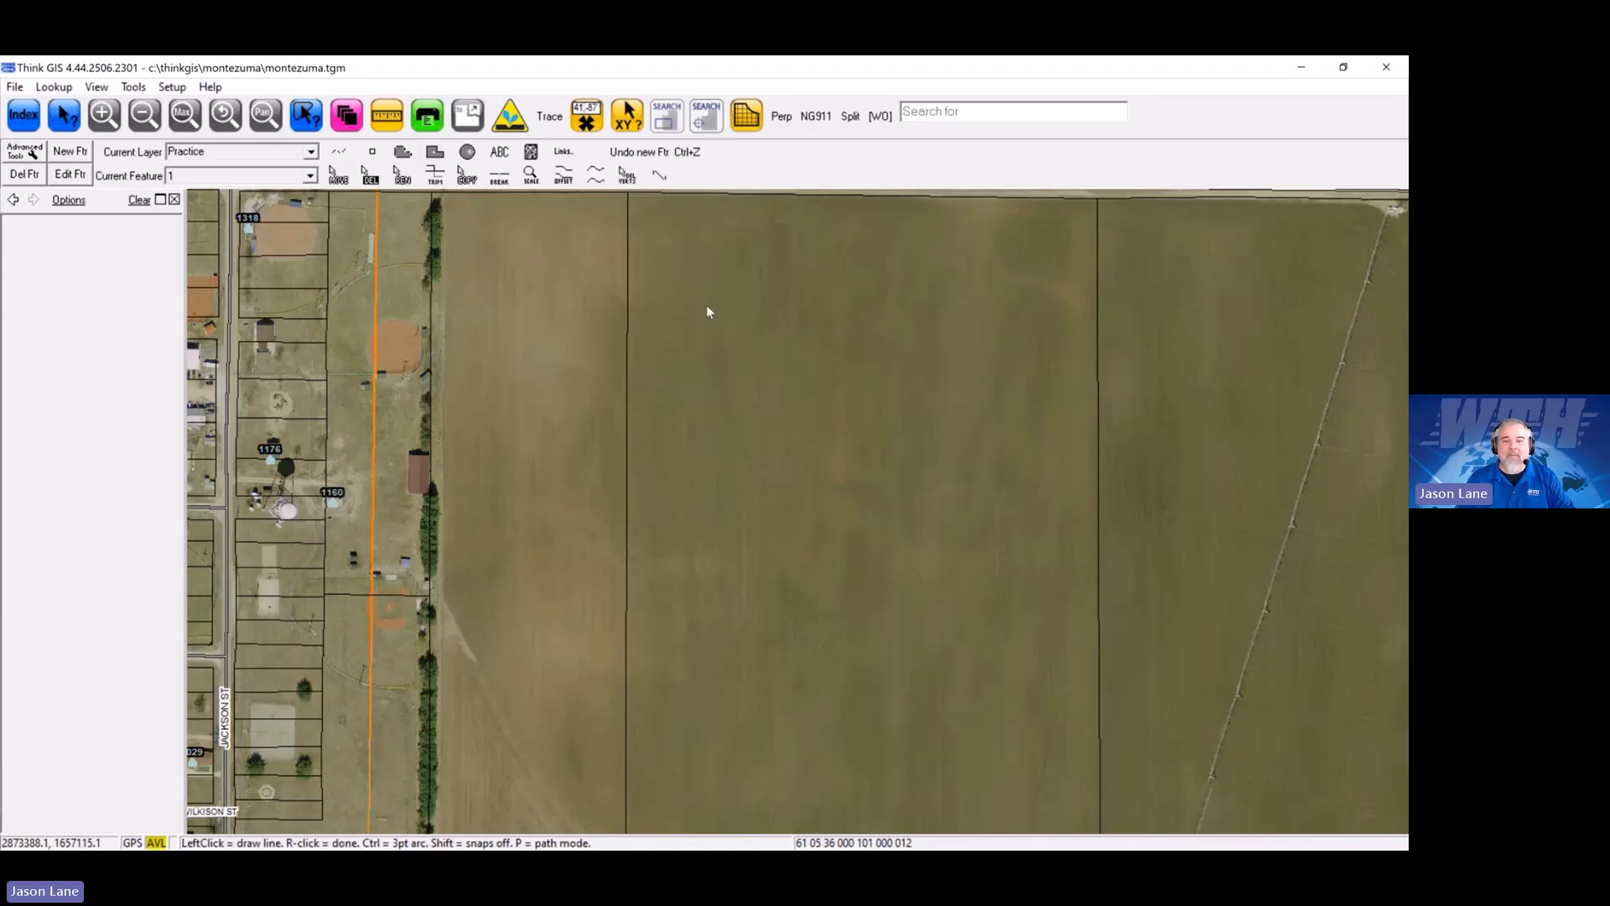
pyautogui.click(338, 174)
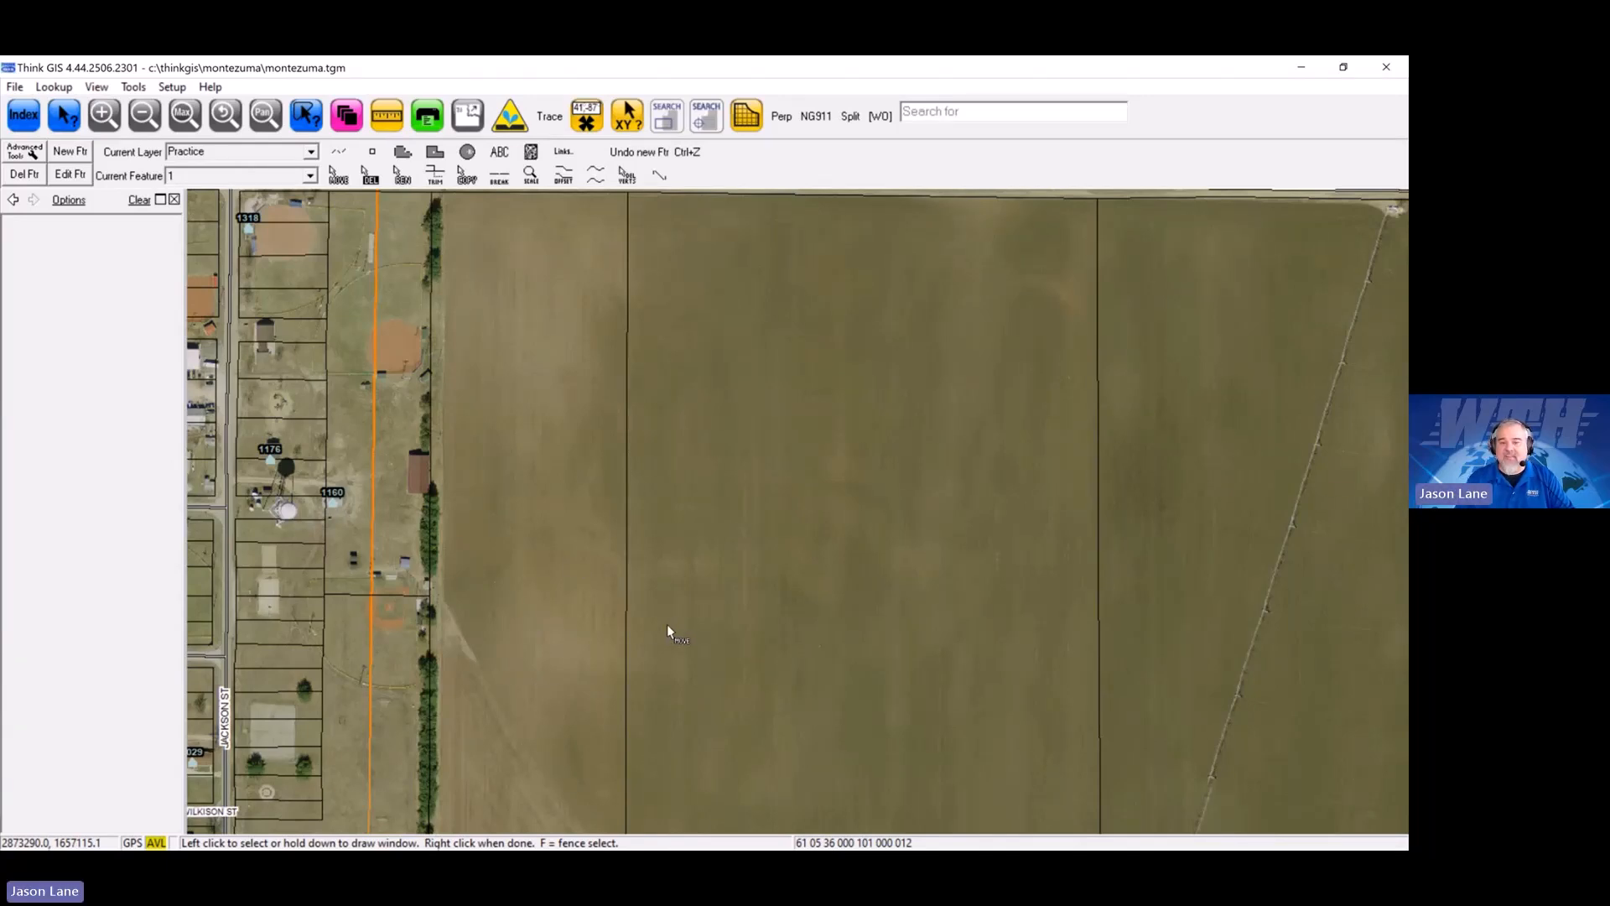
pyautogui.rightClick(697, 491)
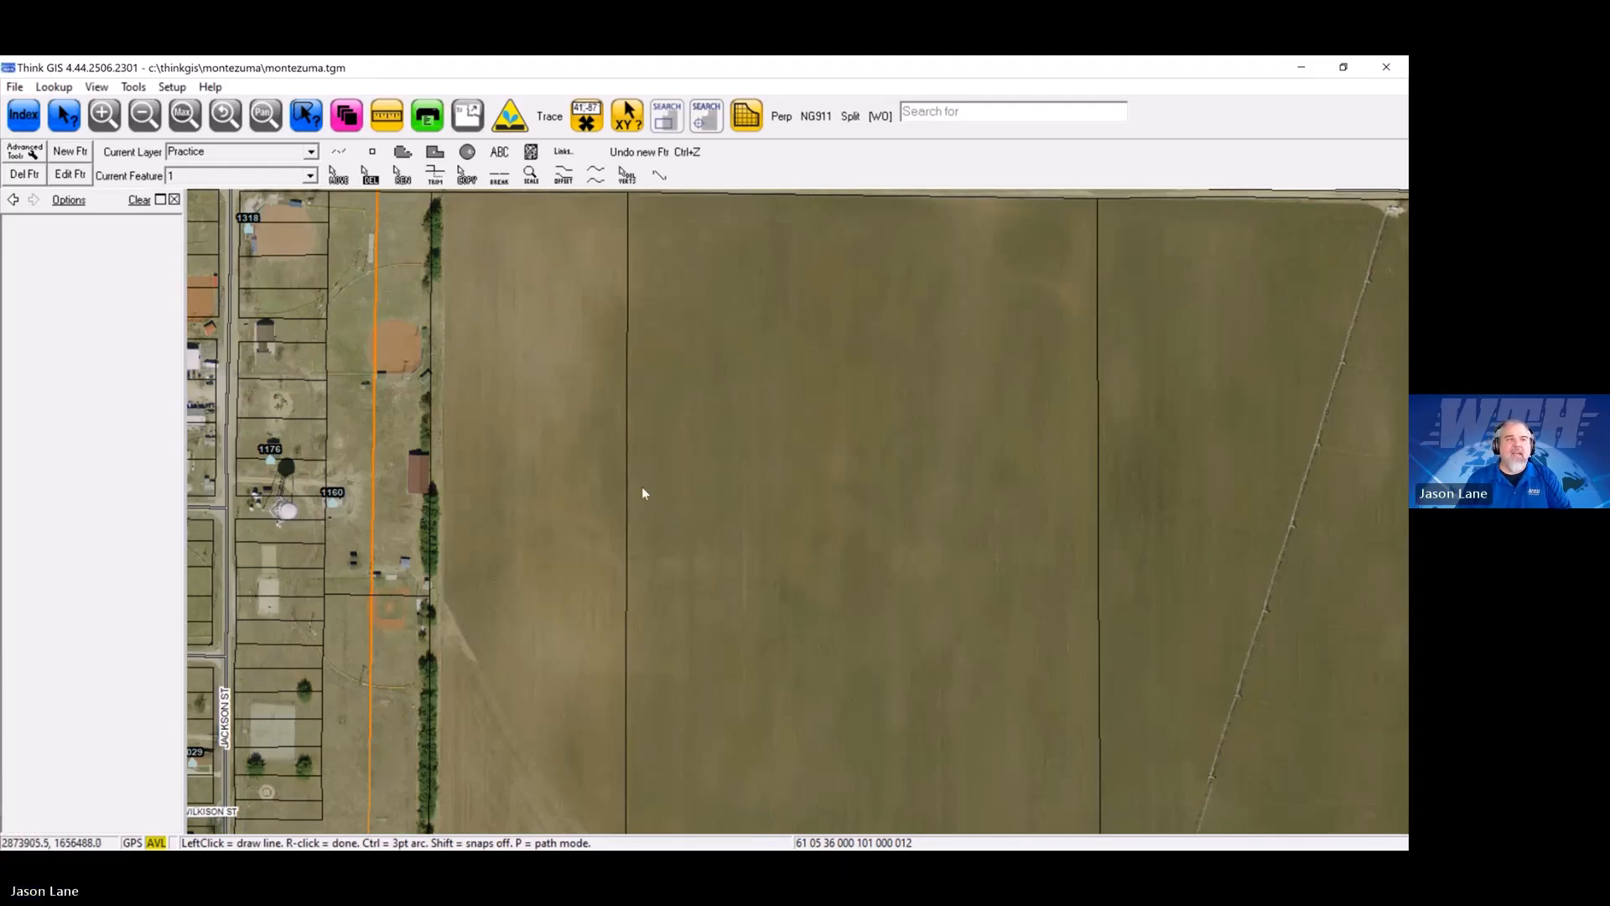
# Step: Show the vertices of the existing parcel and road lines around Jackson St and Leatherwood Rd
pyautogui.moveTo(496, 329); pyautogui.dragTo(658, 360)
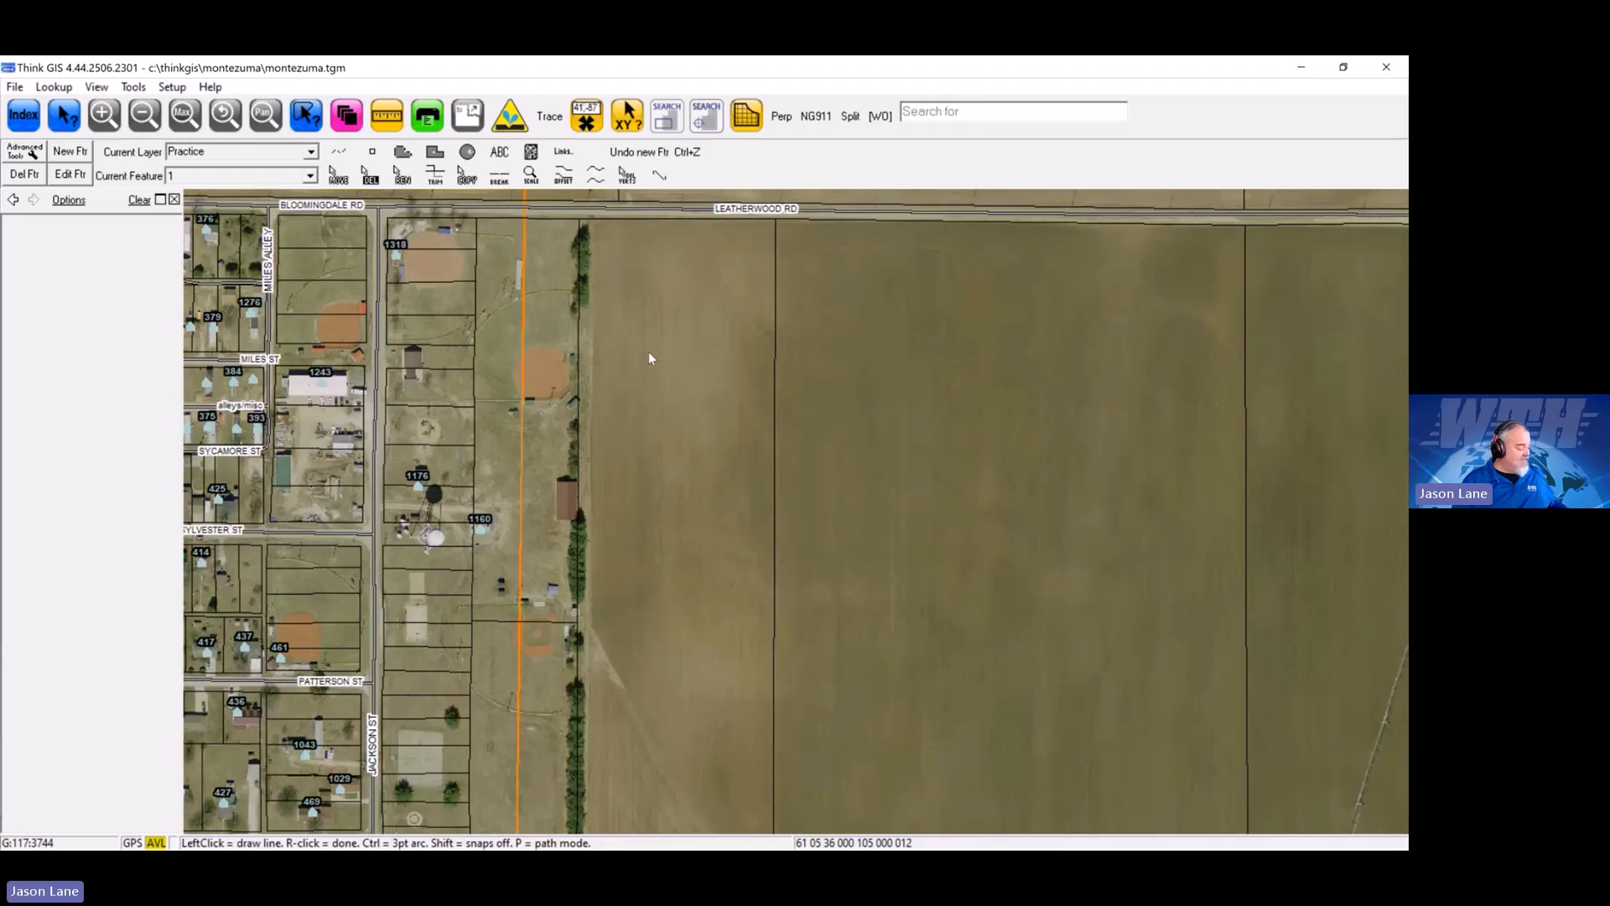
pyautogui.press('n')
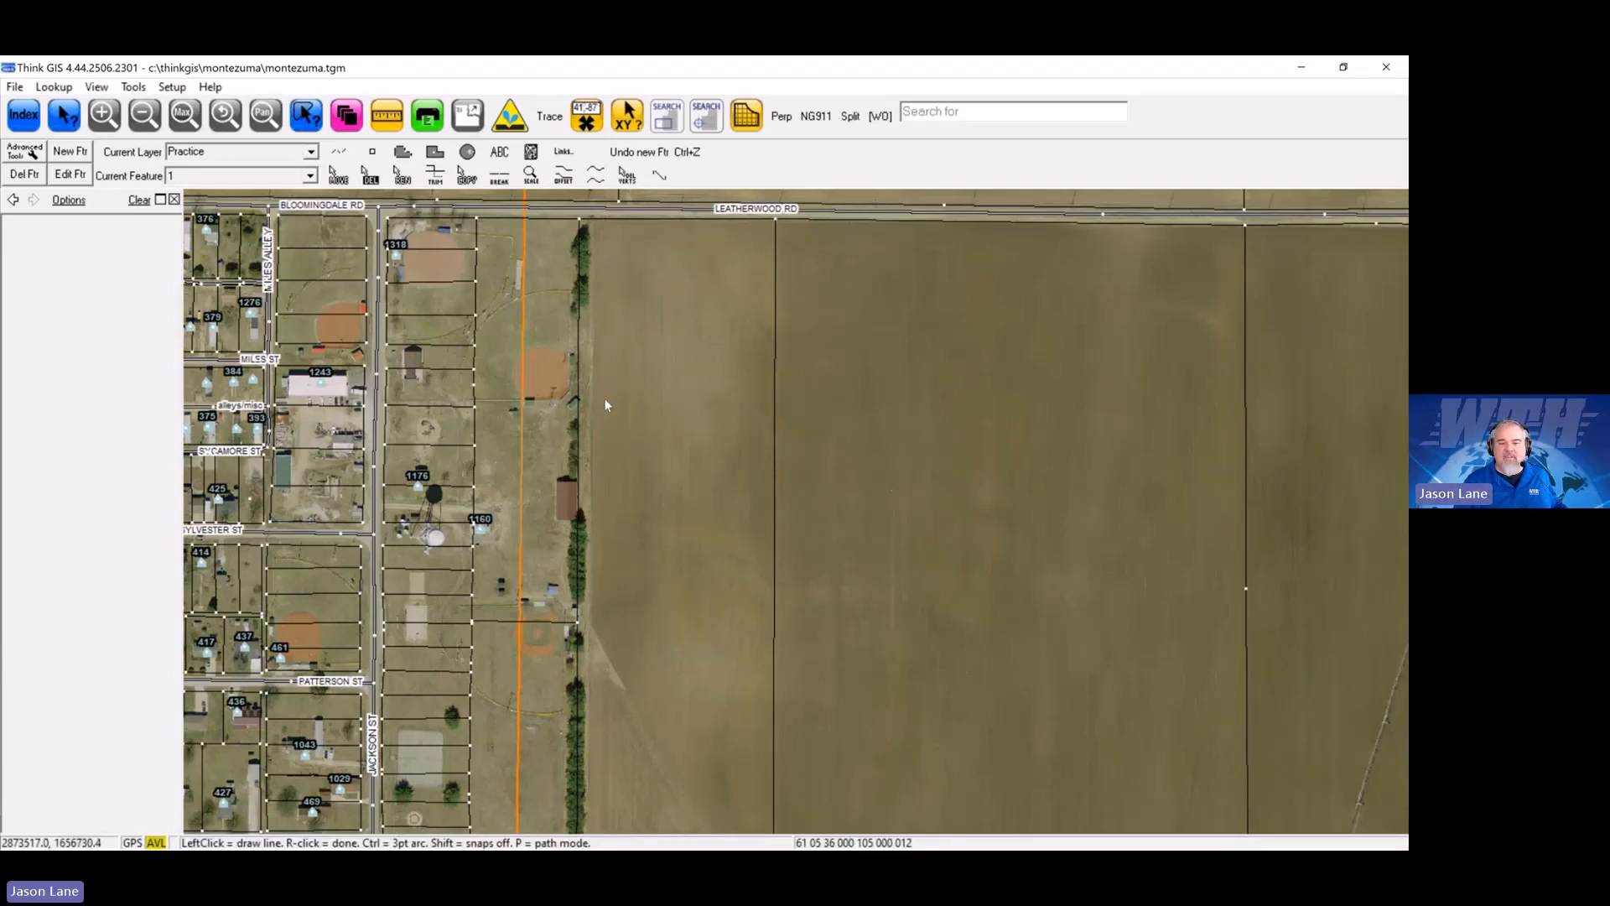
pyautogui.moveTo(628, 384); pyautogui.dragTo(780, 388)
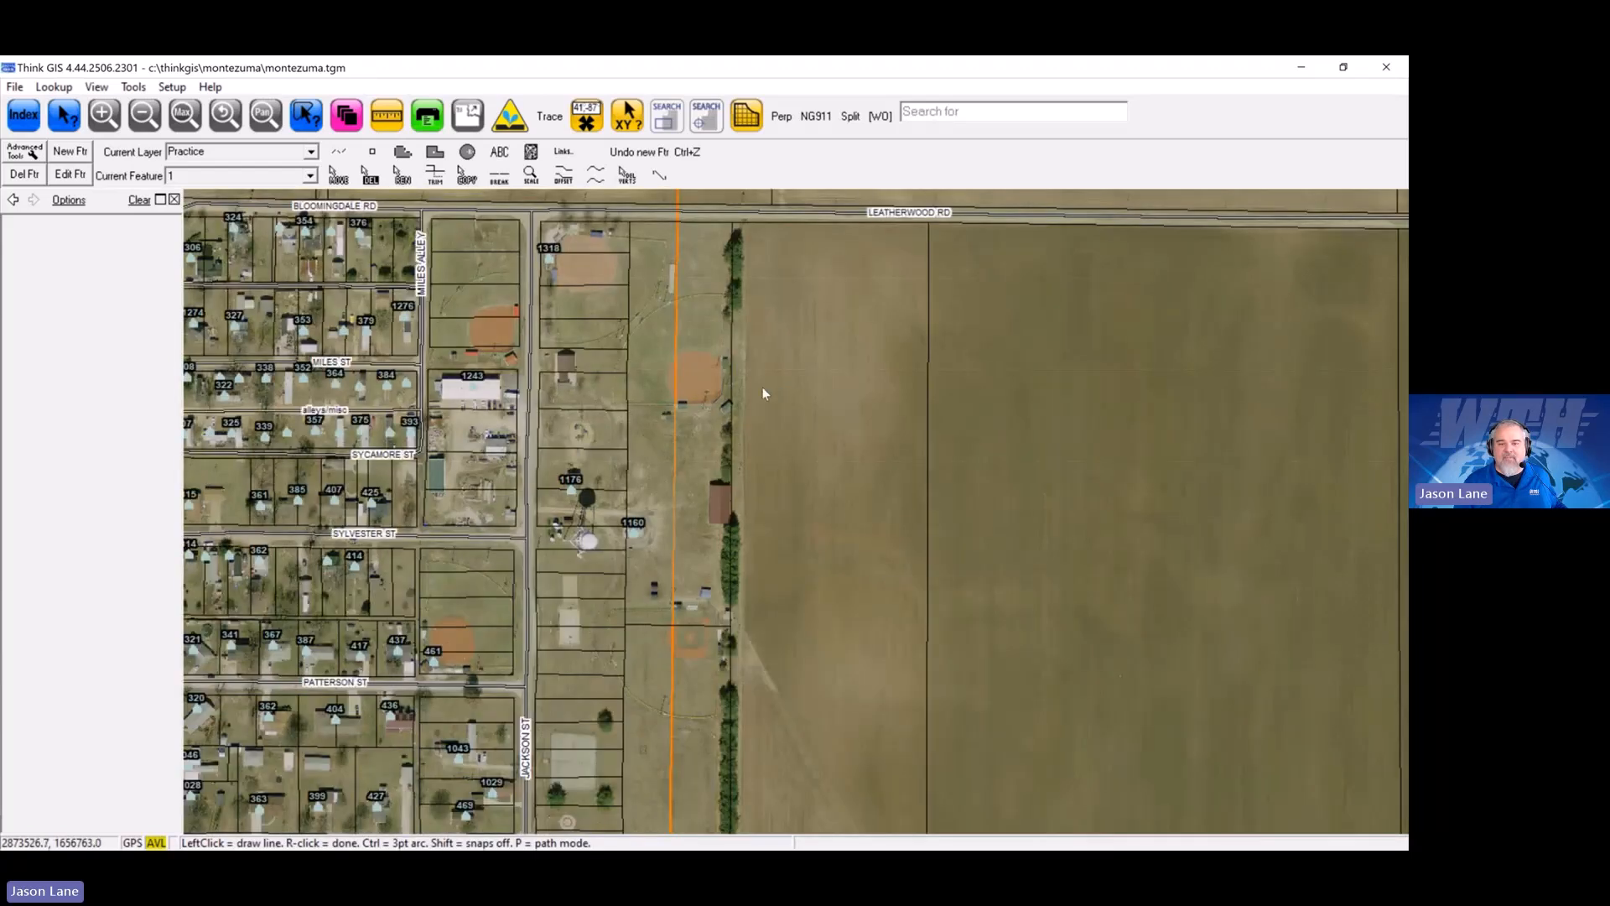
pyautogui.moveTo(768, 391); pyautogui.dragTo(751, 410)
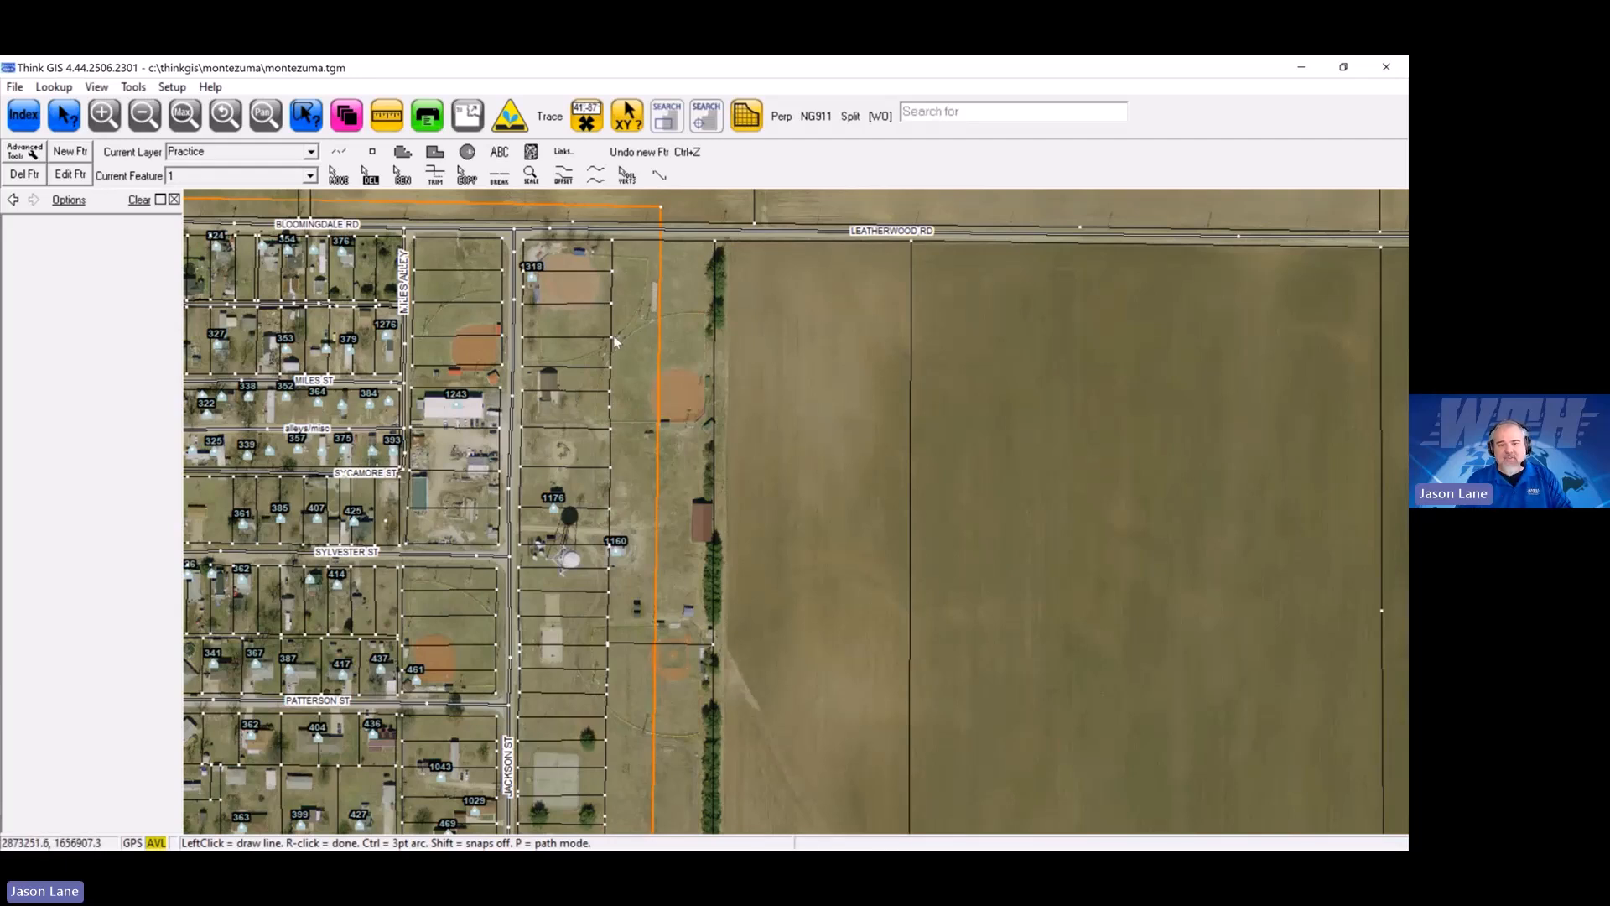
# Step: Examine the highlighting colors in the map settings and cancel the dialog
pyautogui.click(173, 90)
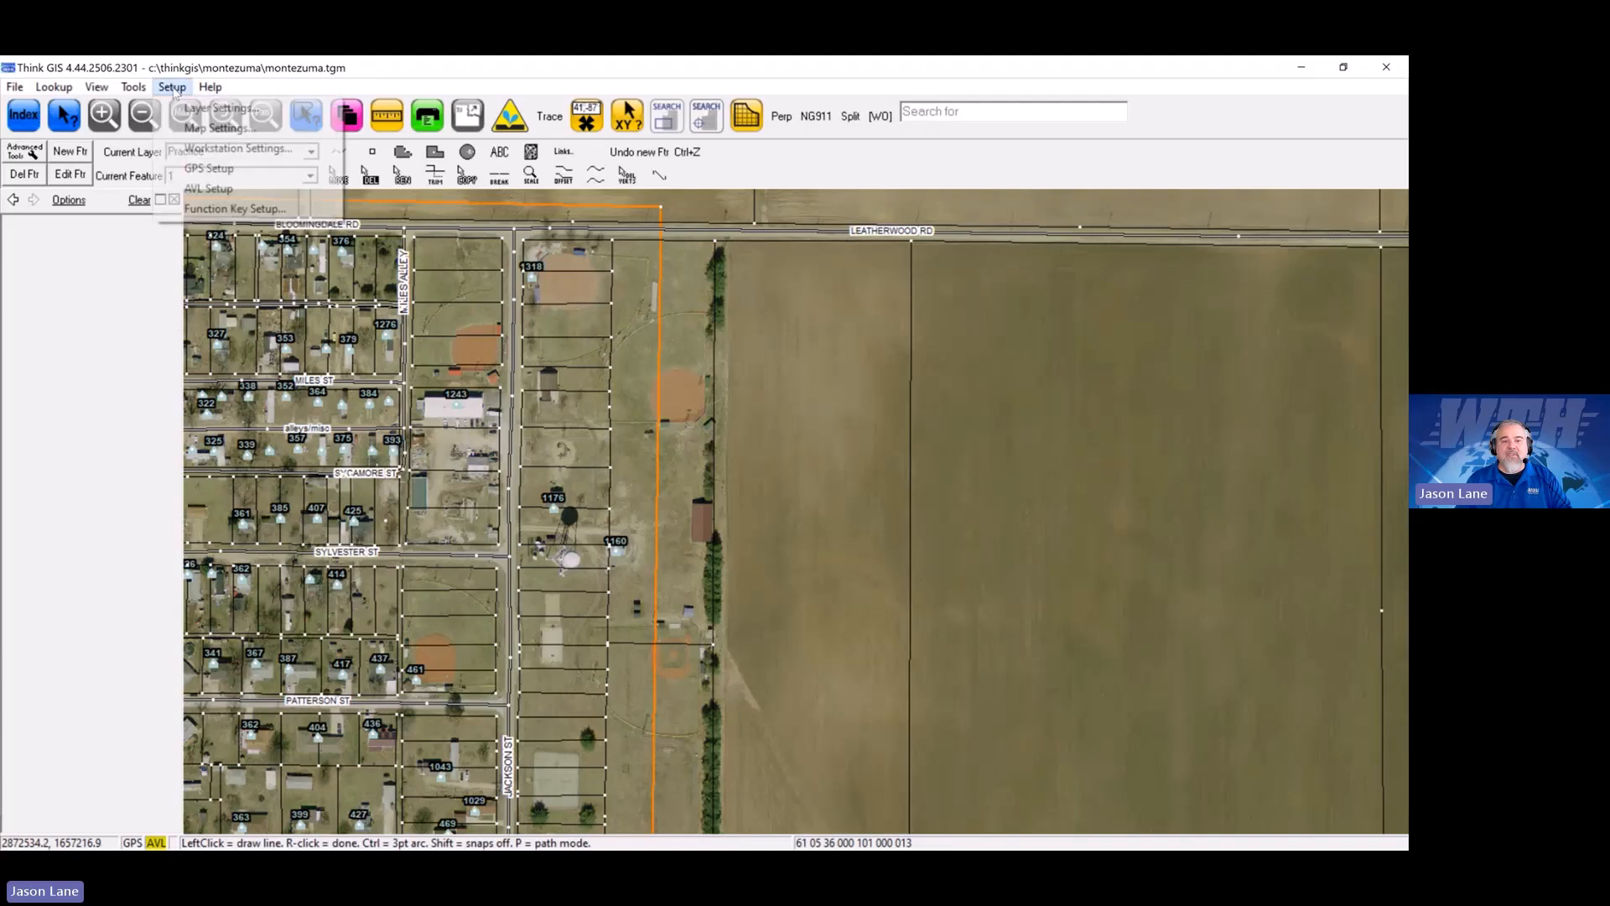
pyautogui.click(220, 128)
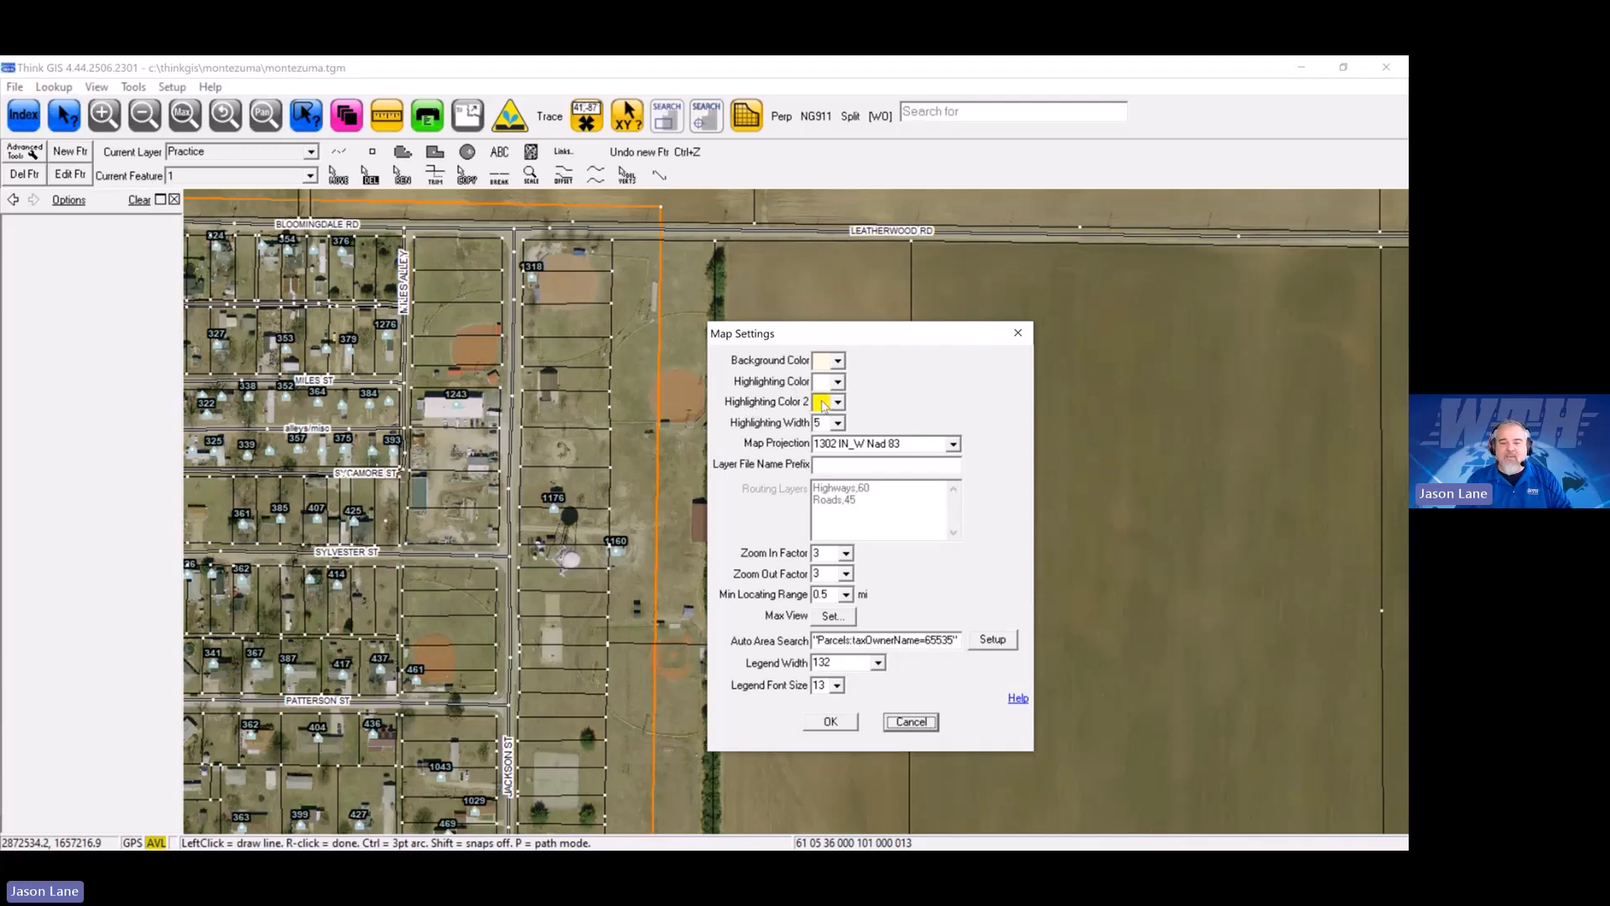
pyautogui.click(911, 723)
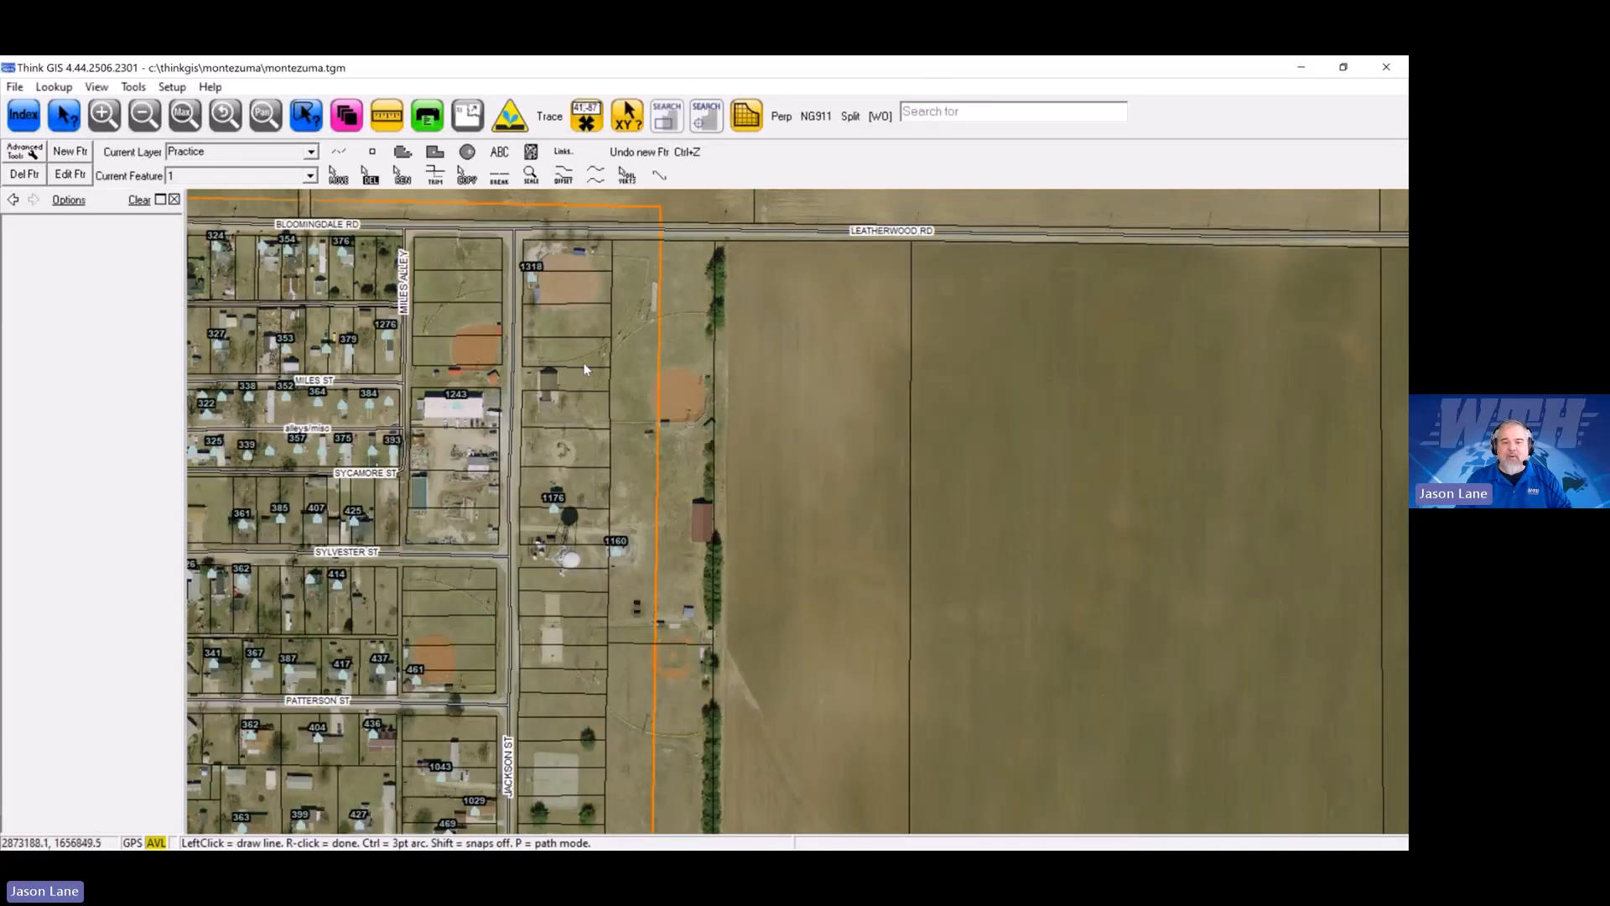
# Step: Highlight four adjoining parcels on the east side of Jackson St below Bloomingdale Rd to compare the highlight colors, and clear the results
pyautogui.click(594, 358)
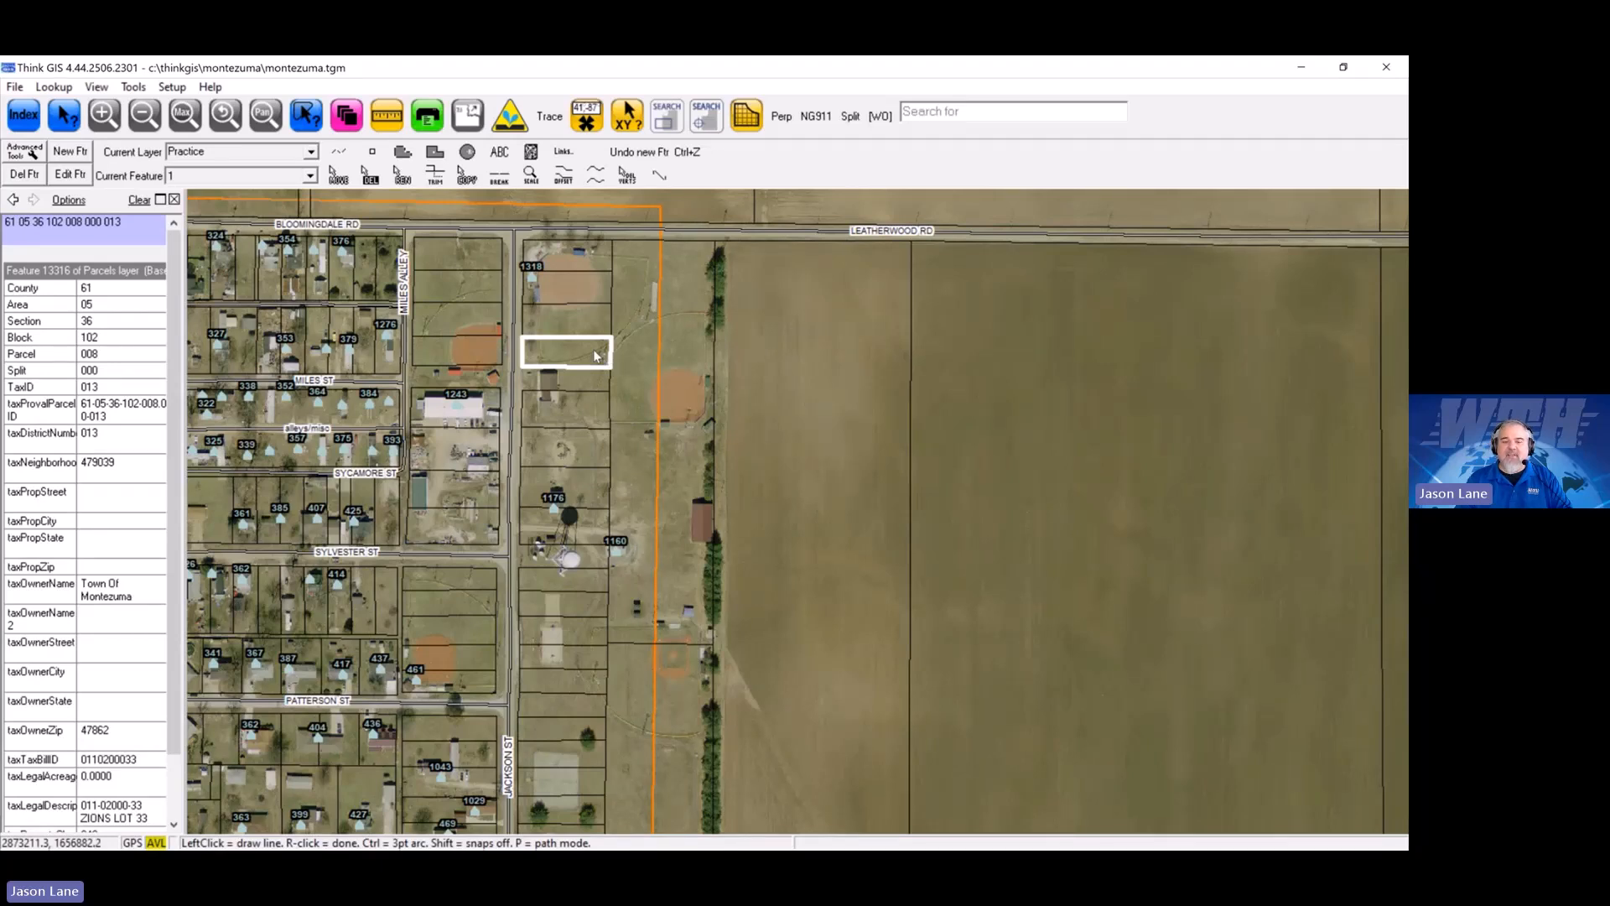
pyautogui.click(574, 313)
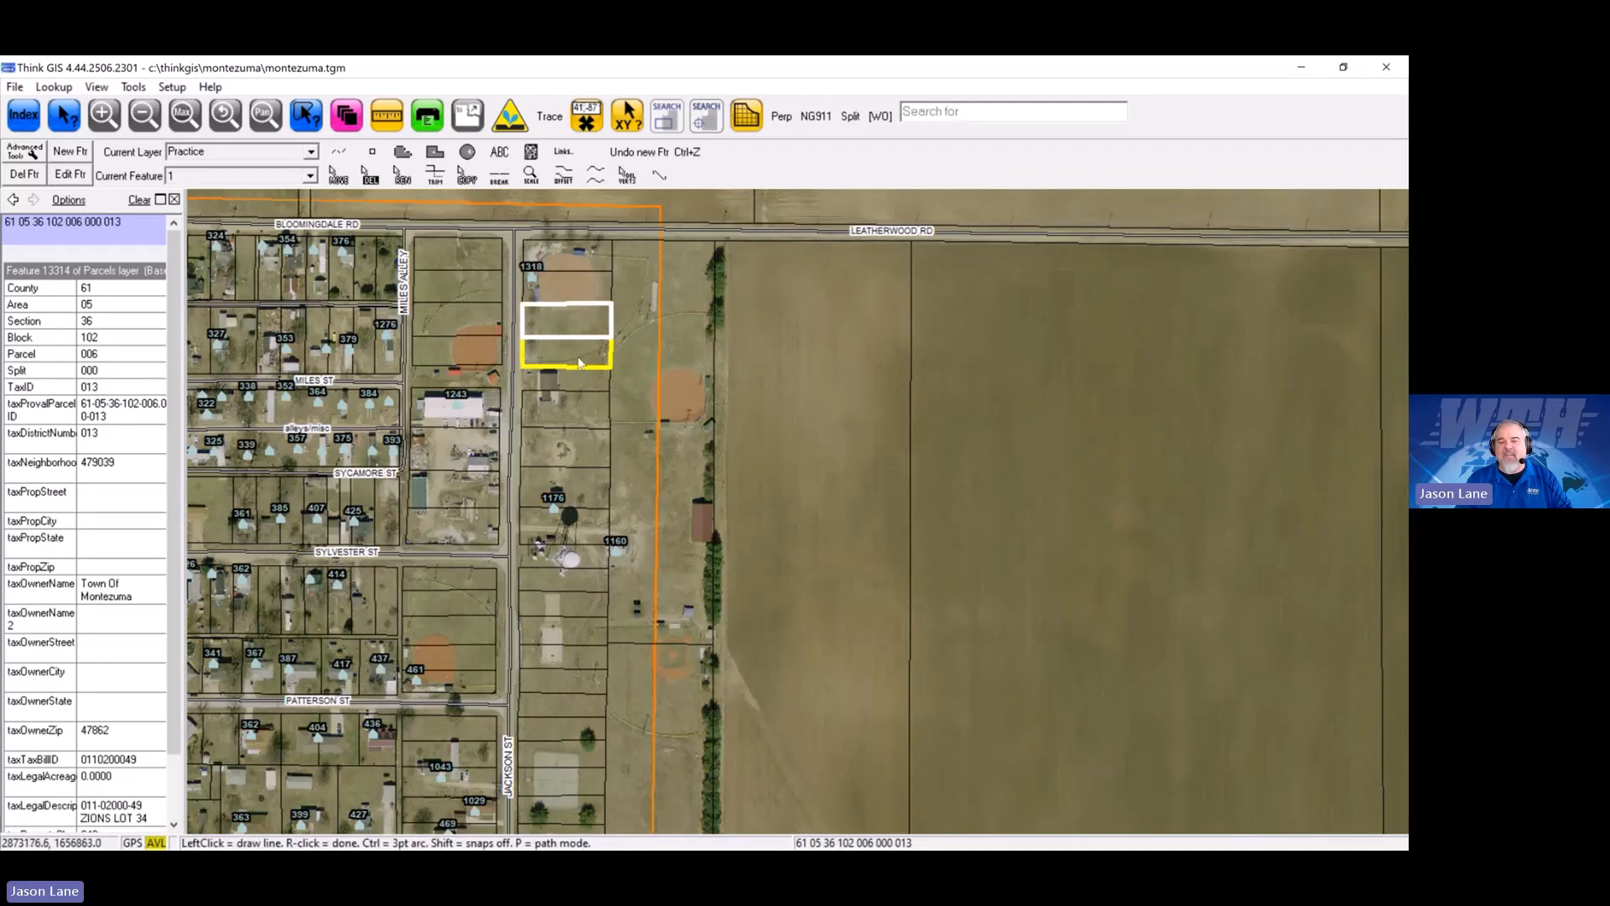
pyautogui.click(582, 289)
pyautogui.click(585, 268)
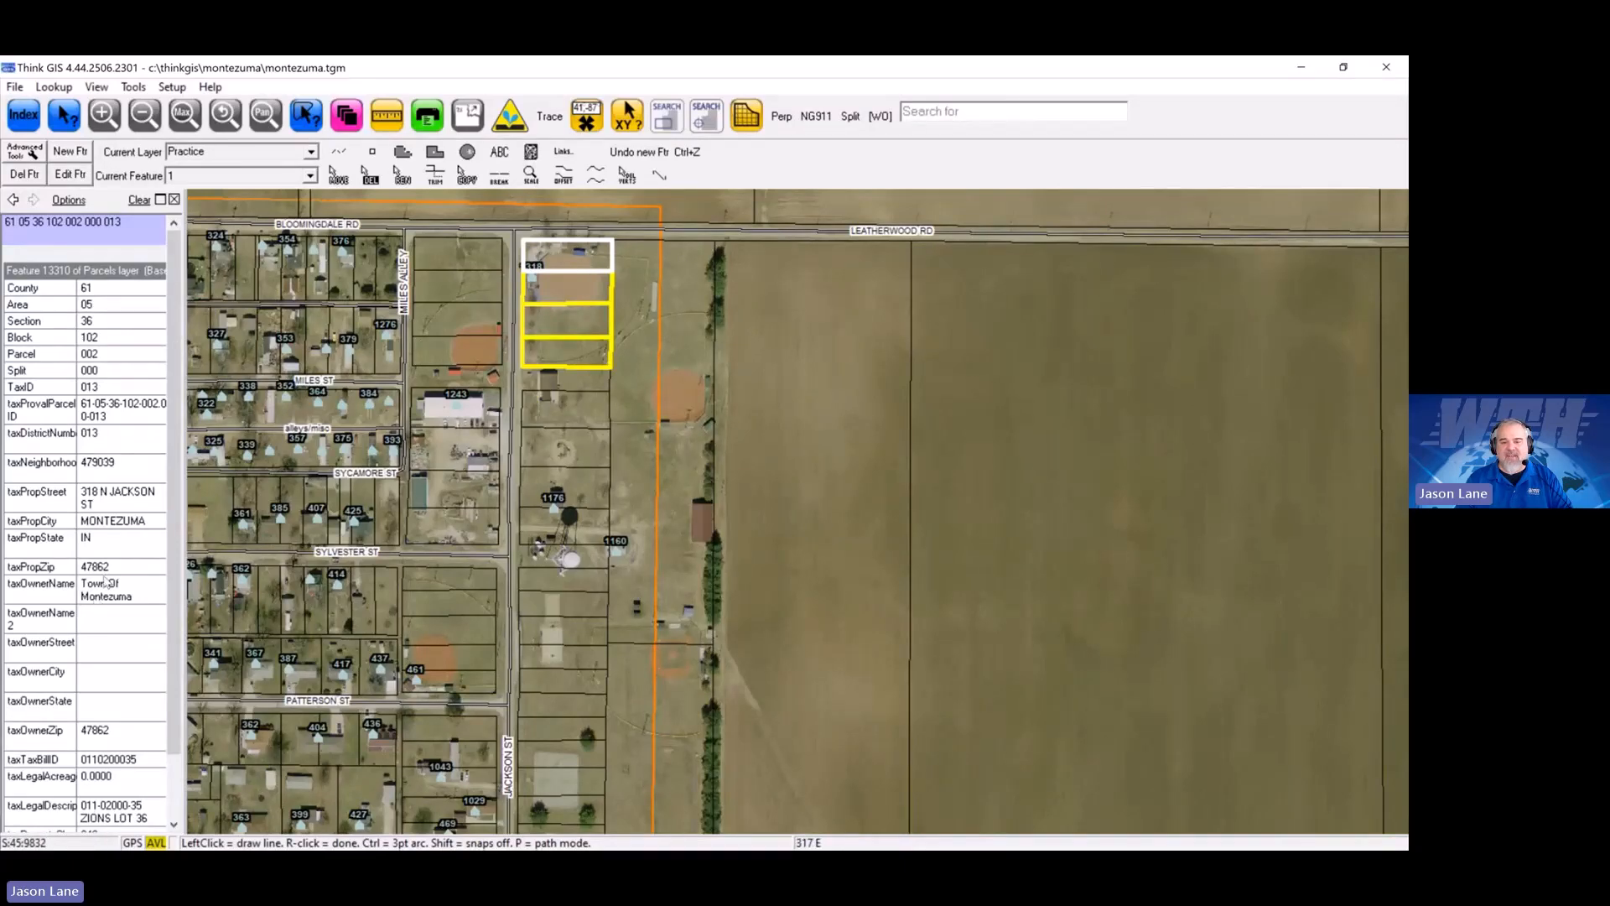
pyautogui.click(140, 201)
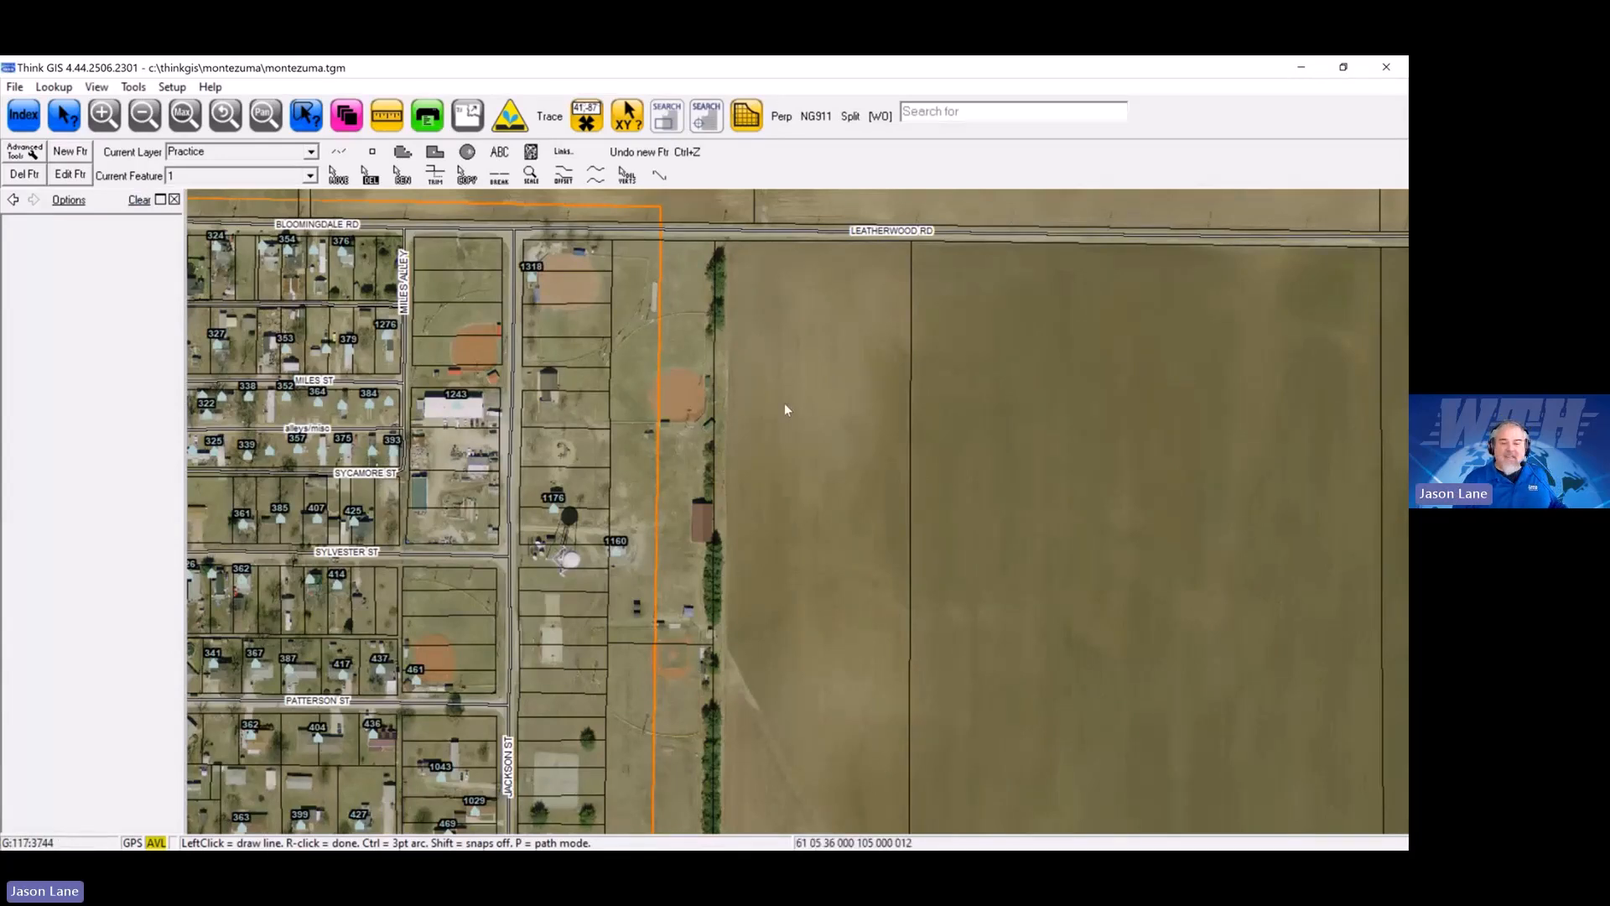
# Step: Redisplay the line vertices and inspect the parcel corners and field boundaries south of Leatherwood Rd
pyautogui.press('s')
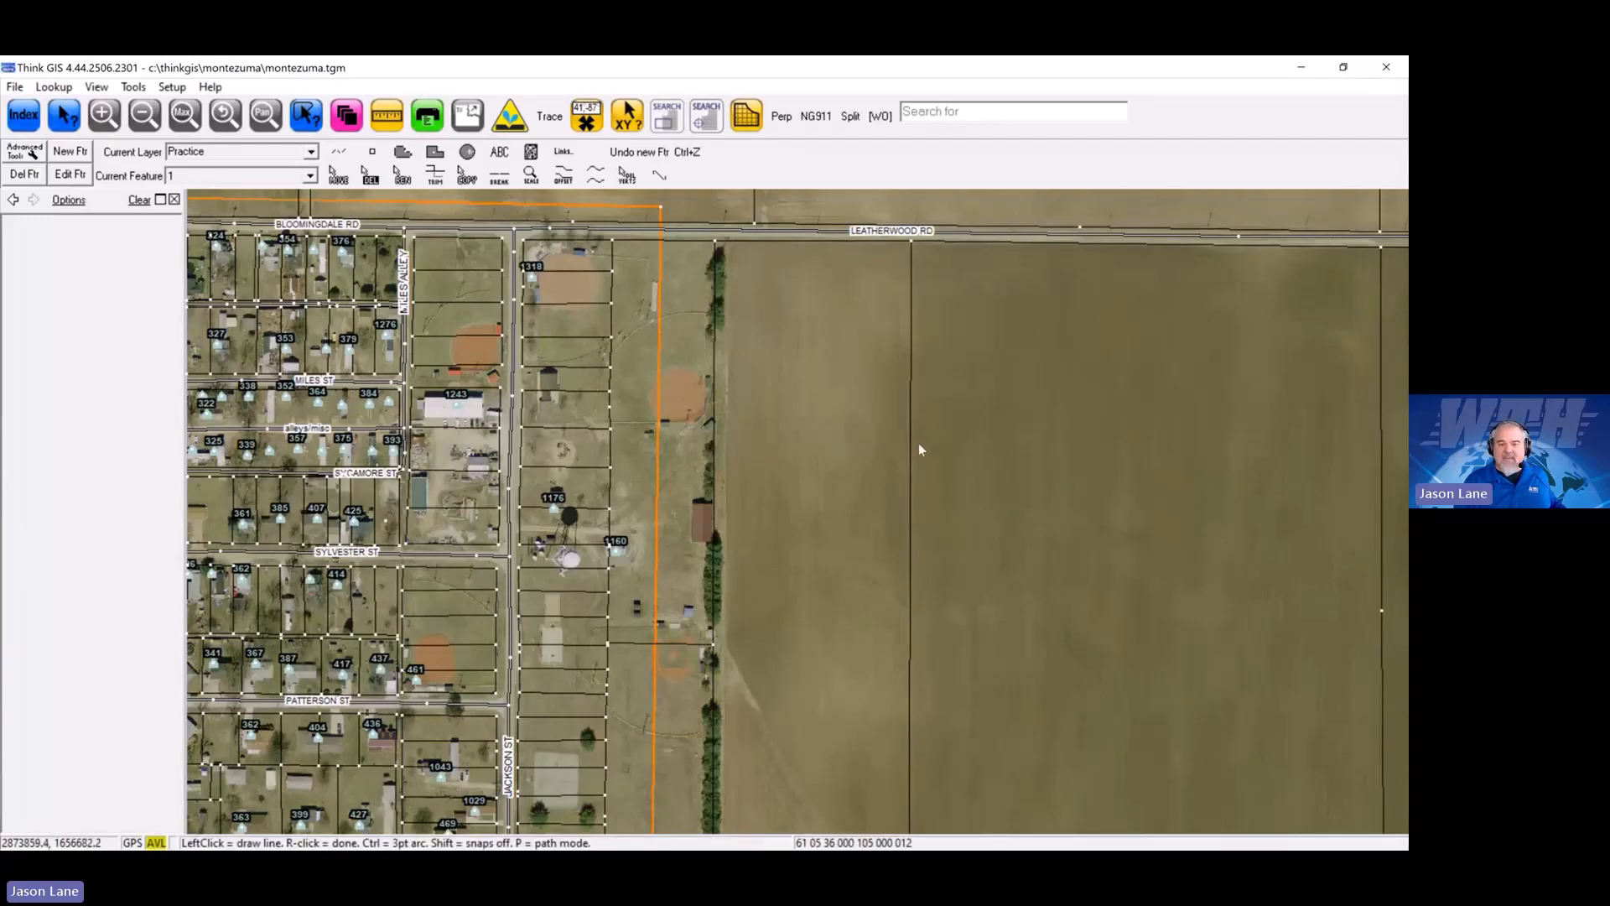
pyautogui.moveTo(919, 443); pyautogui.dragTo(818, 438)
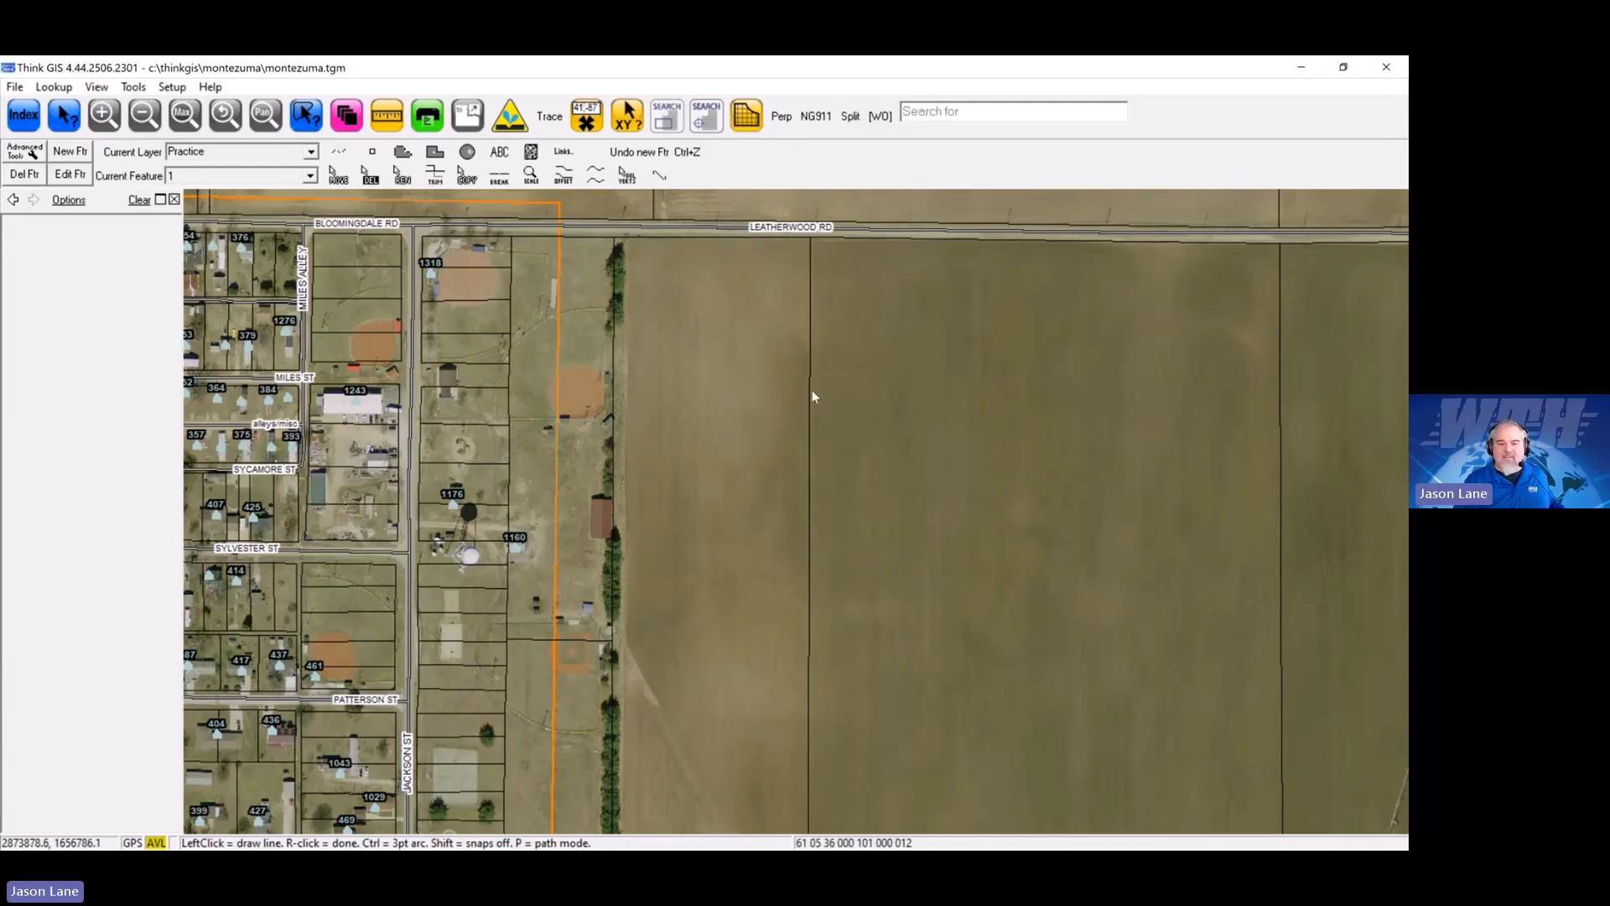
pyautogui.press('v')
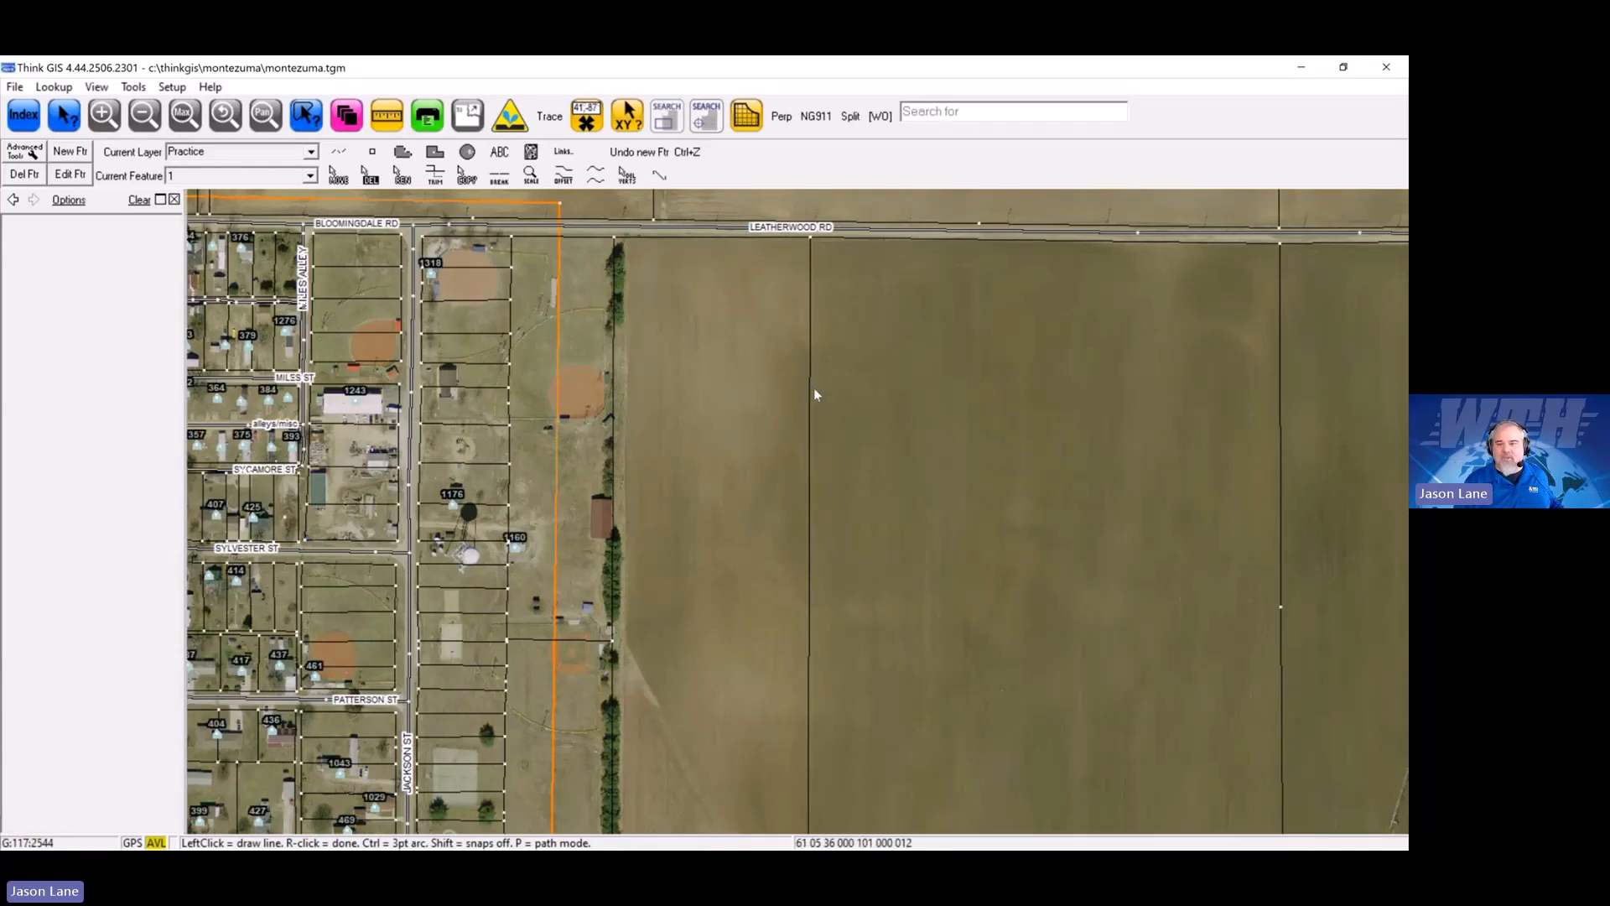
pyautogui.moveTo(782, 480); pyautogui.dragTo(749, 467)
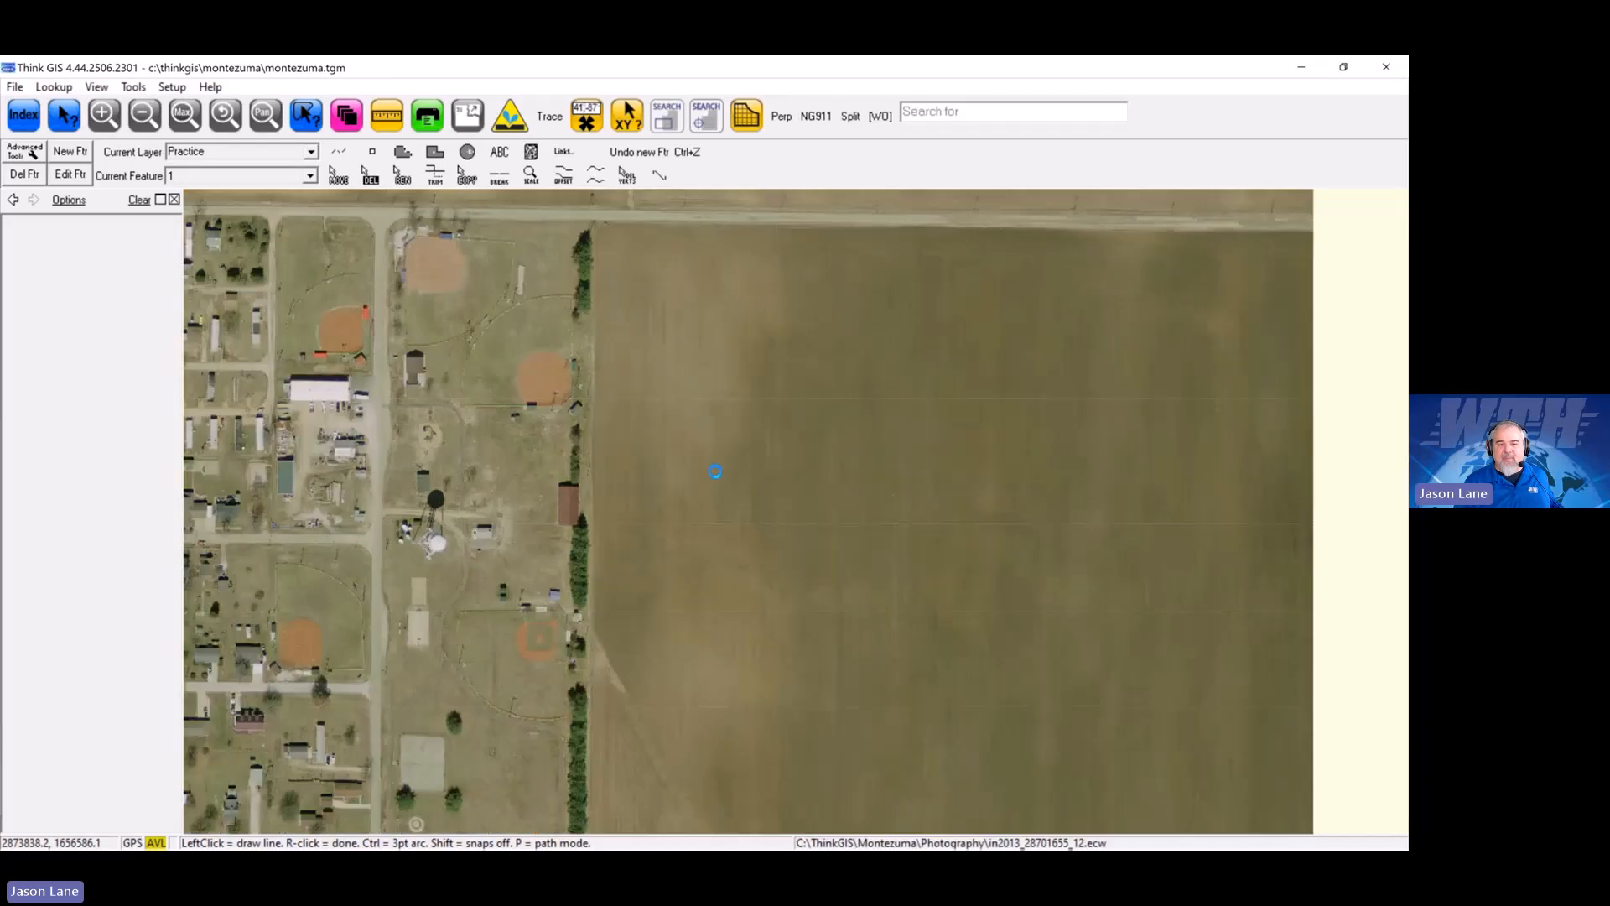
pyautogui.moveTo(674, 531); pyautogui.dragTo(730, 602)
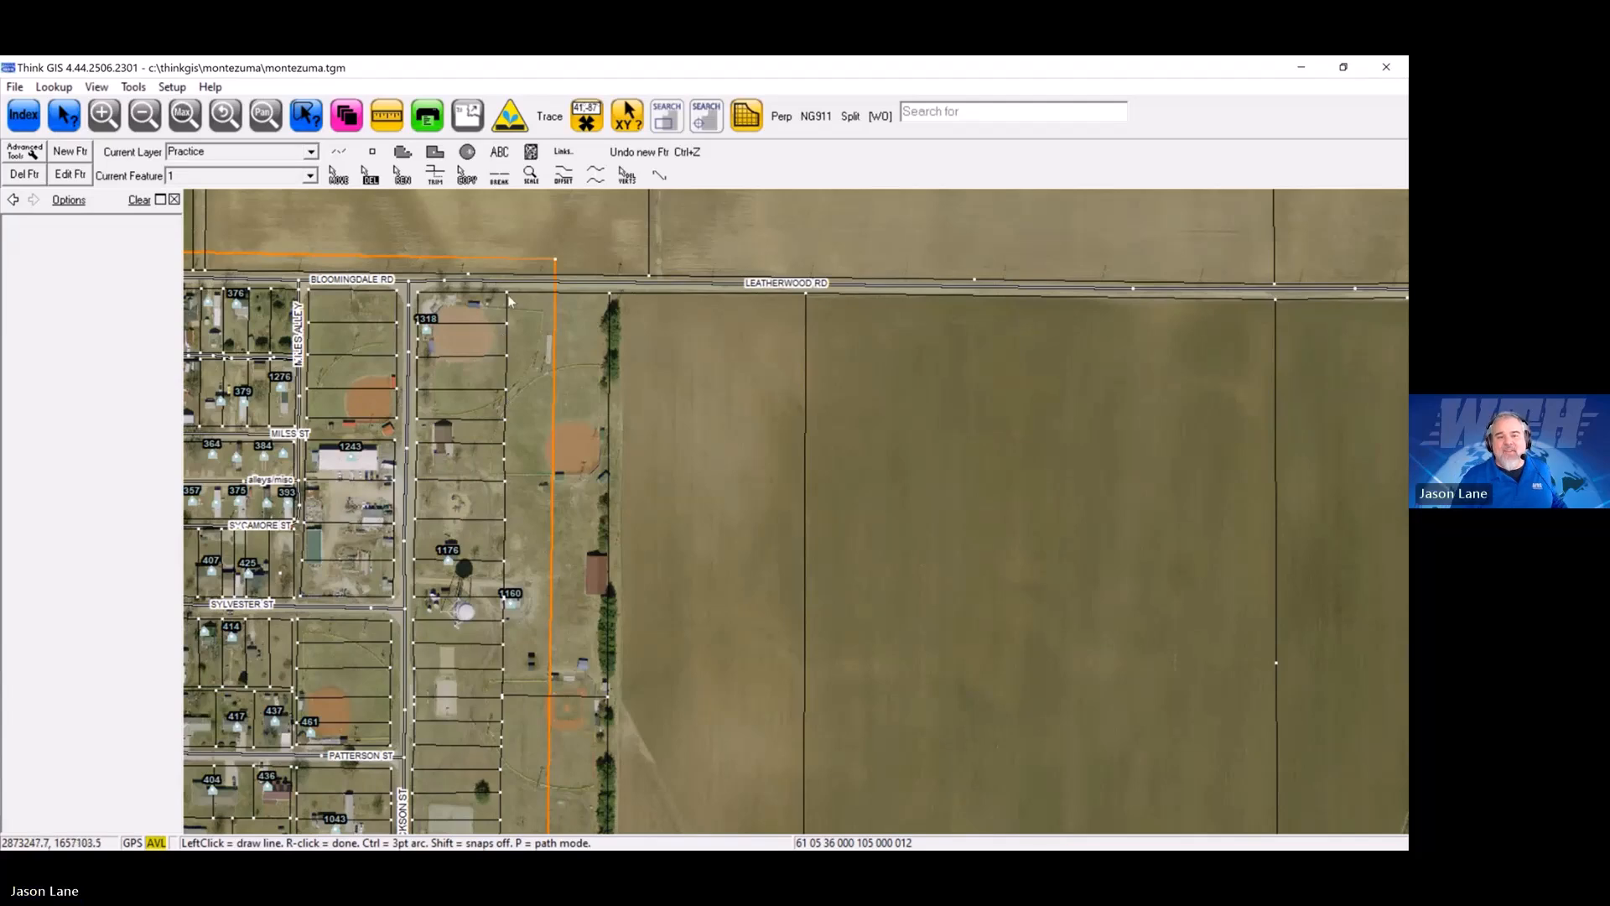
pyautogui.moveTo(649, 461); pyautogui.dragTo(682, 427)
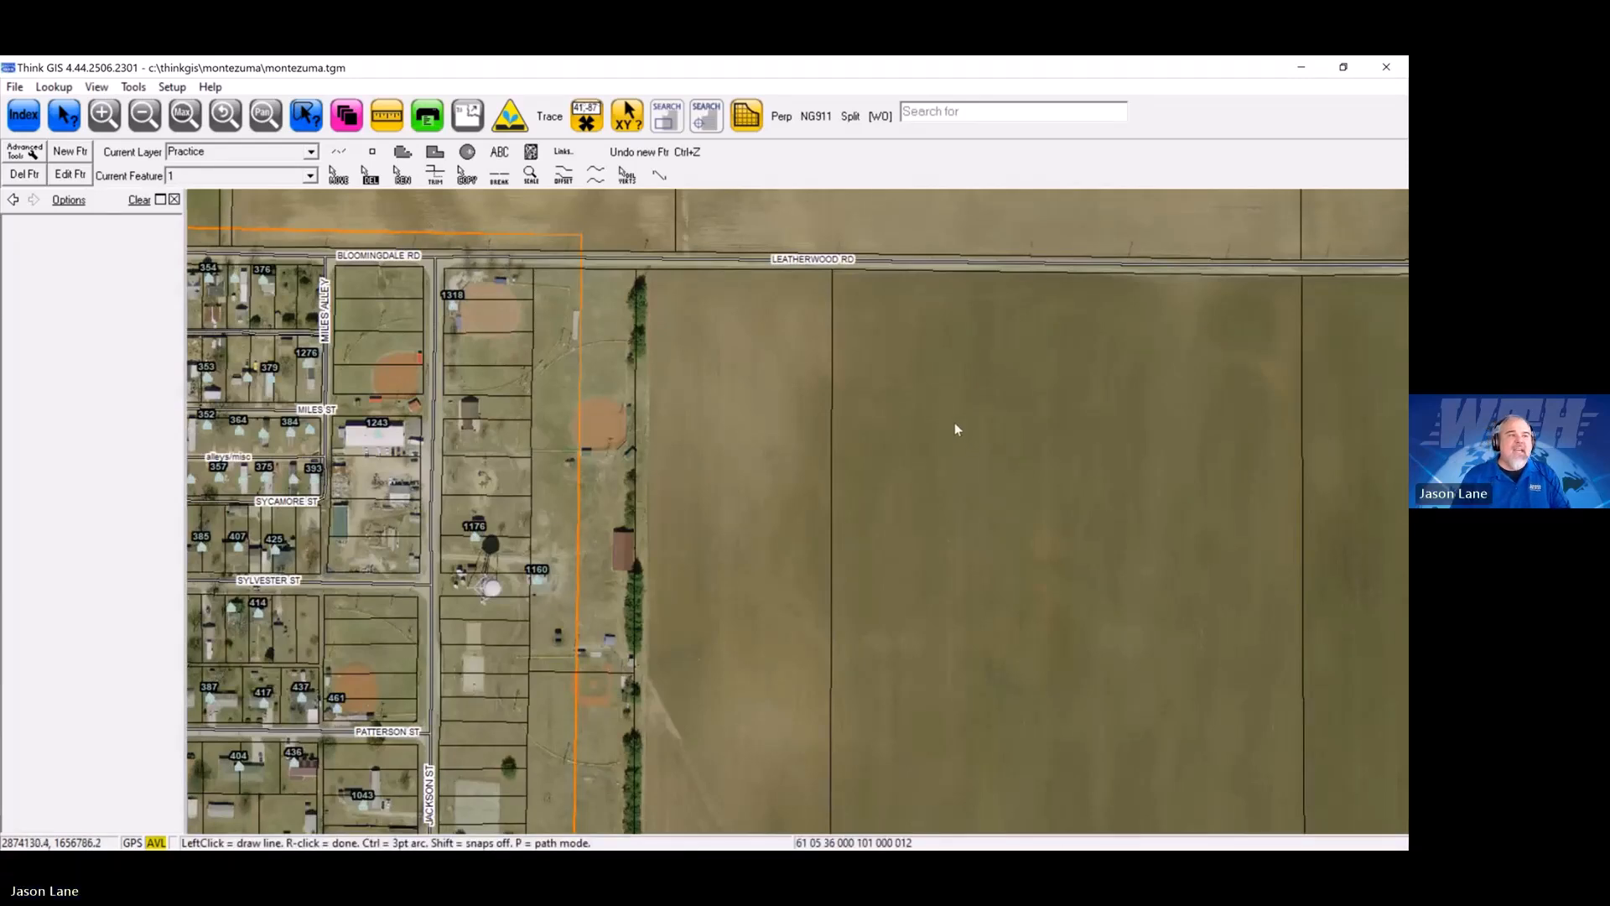
# Step: Draw a nearly horizontal two-point line for the new feature, crossing the first parcel boundary in the farmland south of Leatherwood Rd
pyautogui.moveTo(926, 415); pyautogui.dragTo(862, 402)
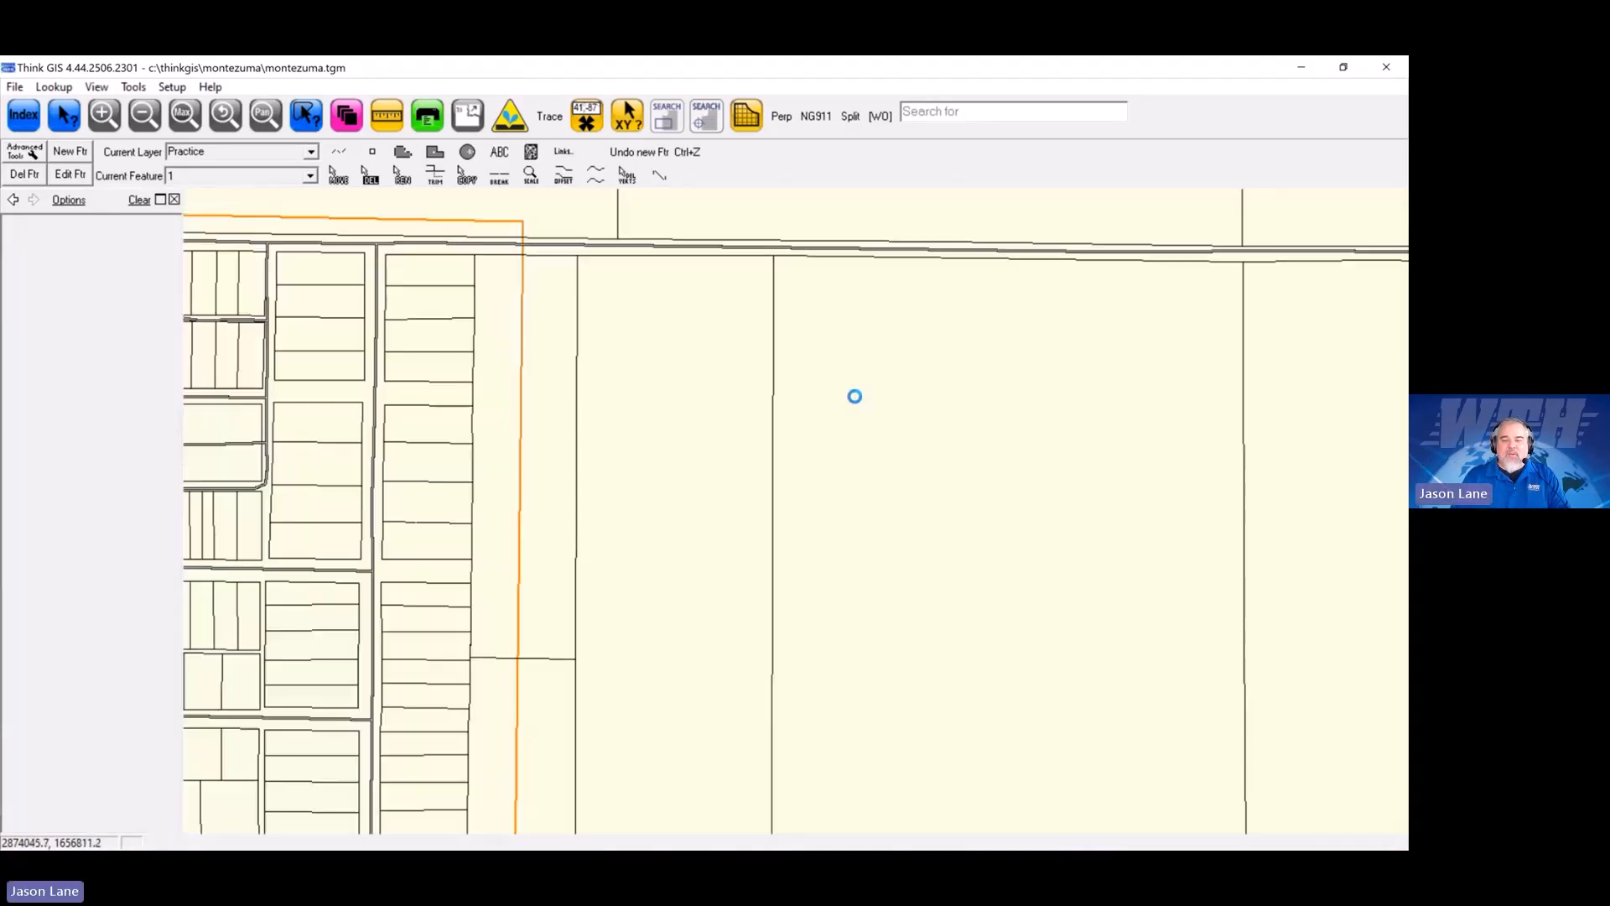
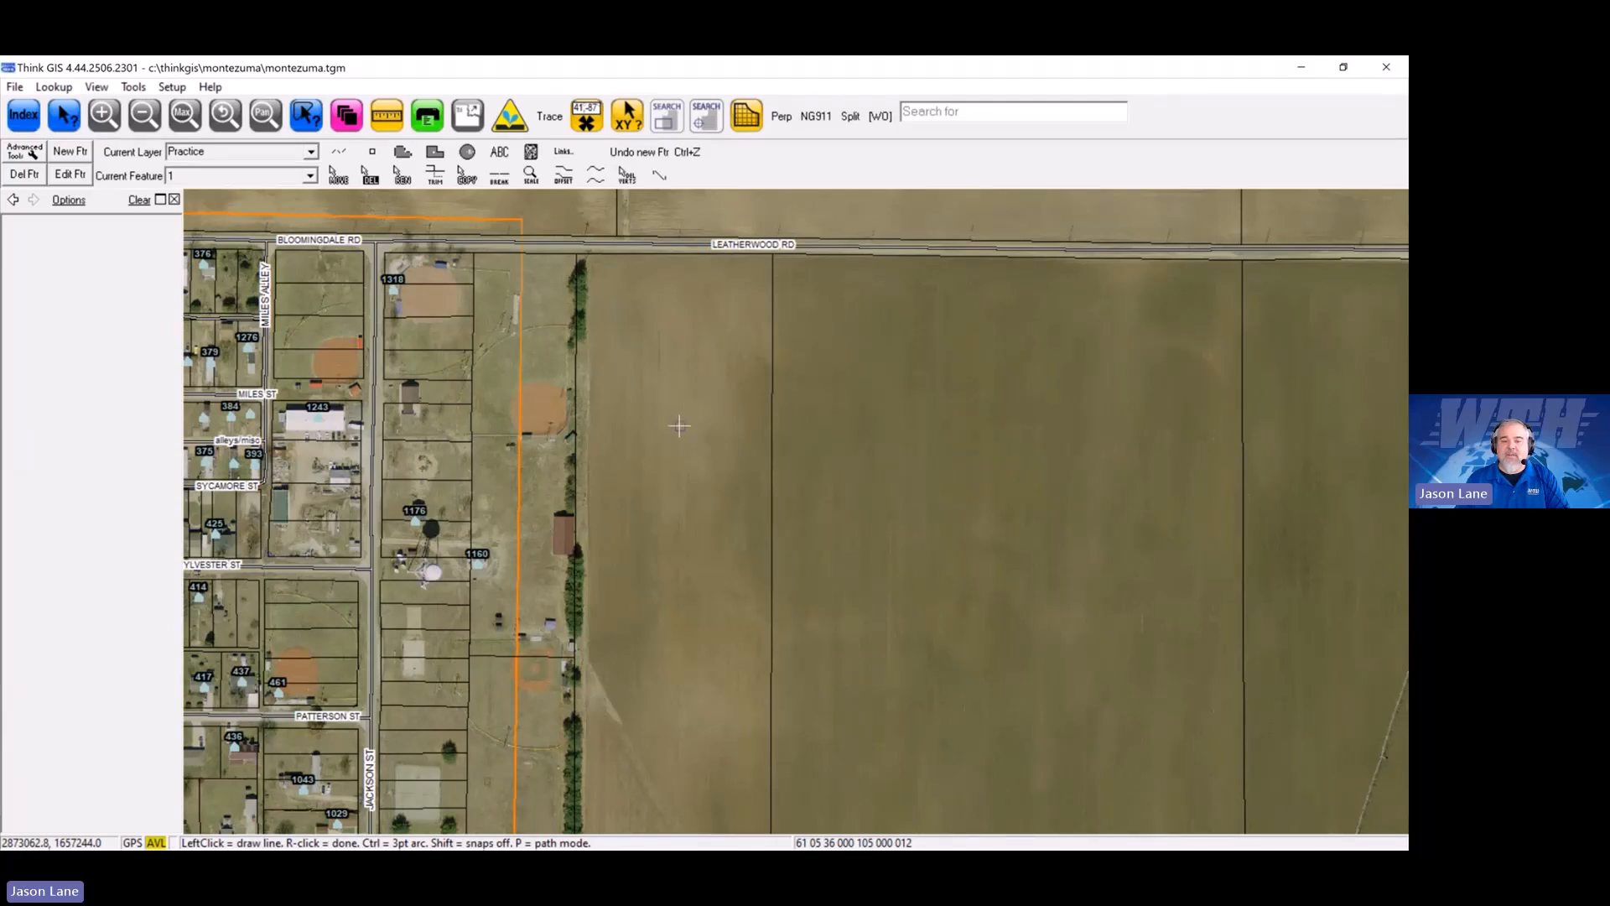
pyautogui.click(680, 426)
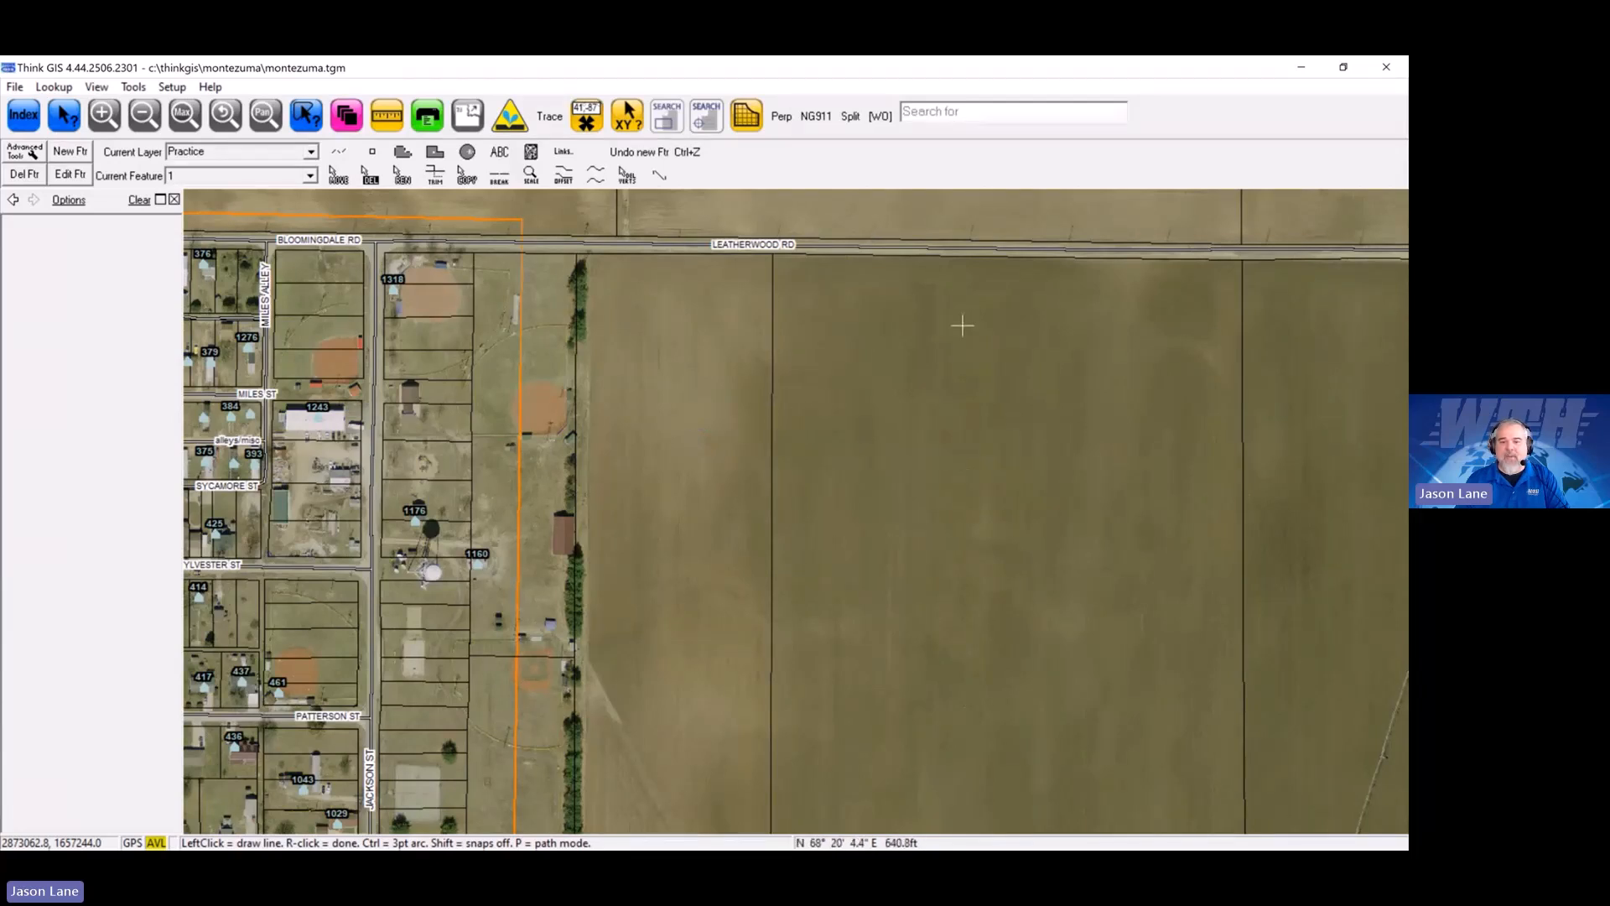
pyautogui.click(1007, 418)
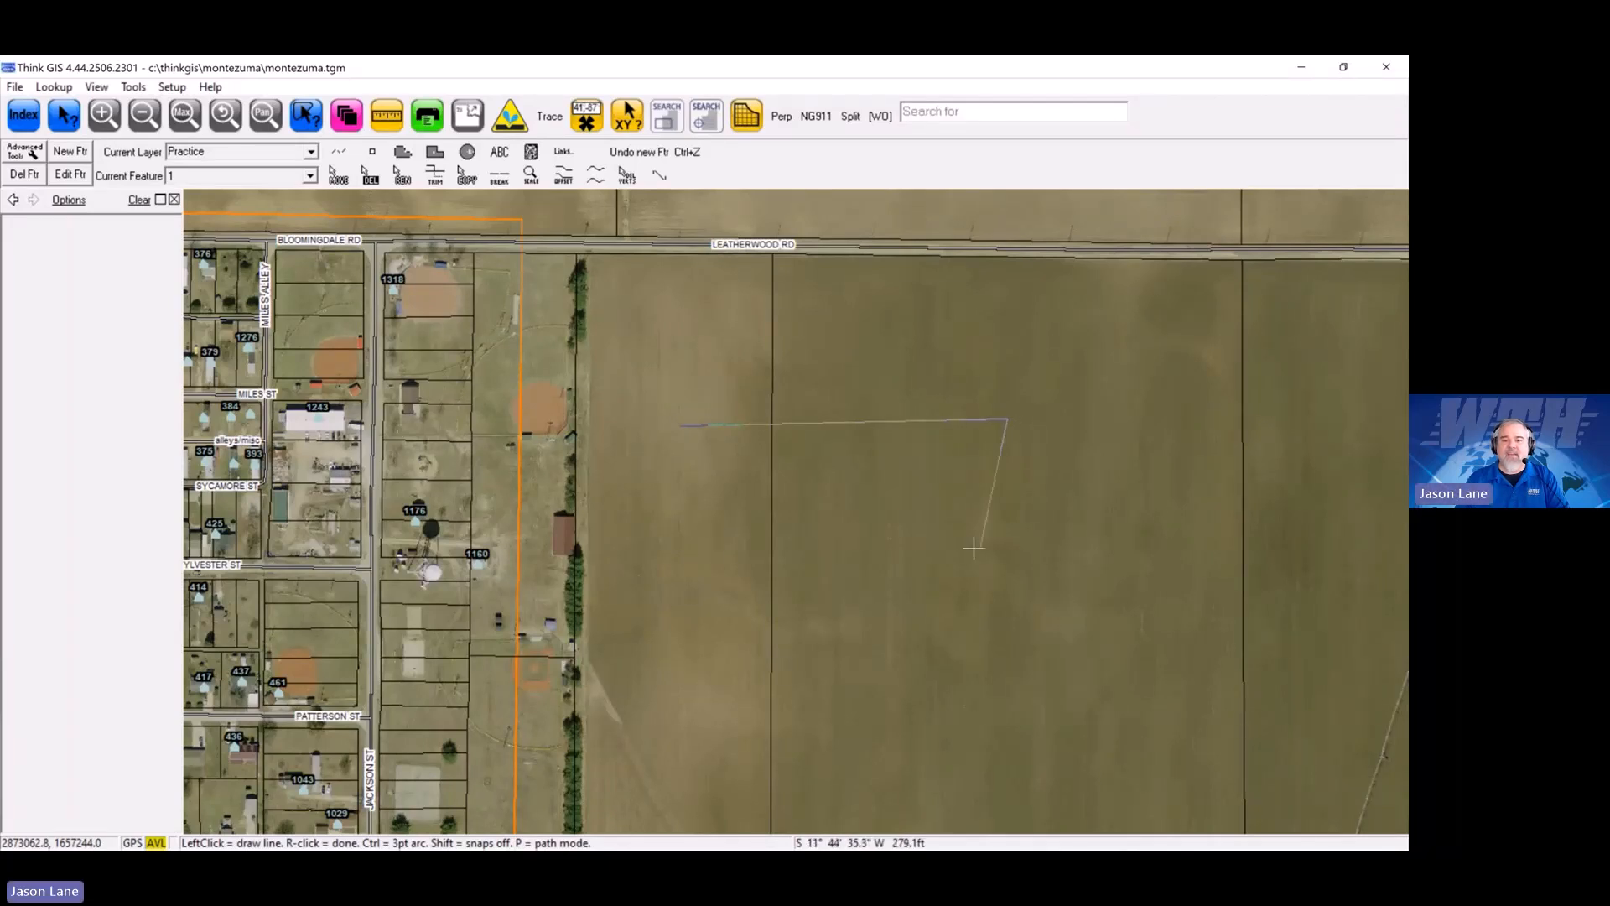
pyautogui.rightClick(933, 459)
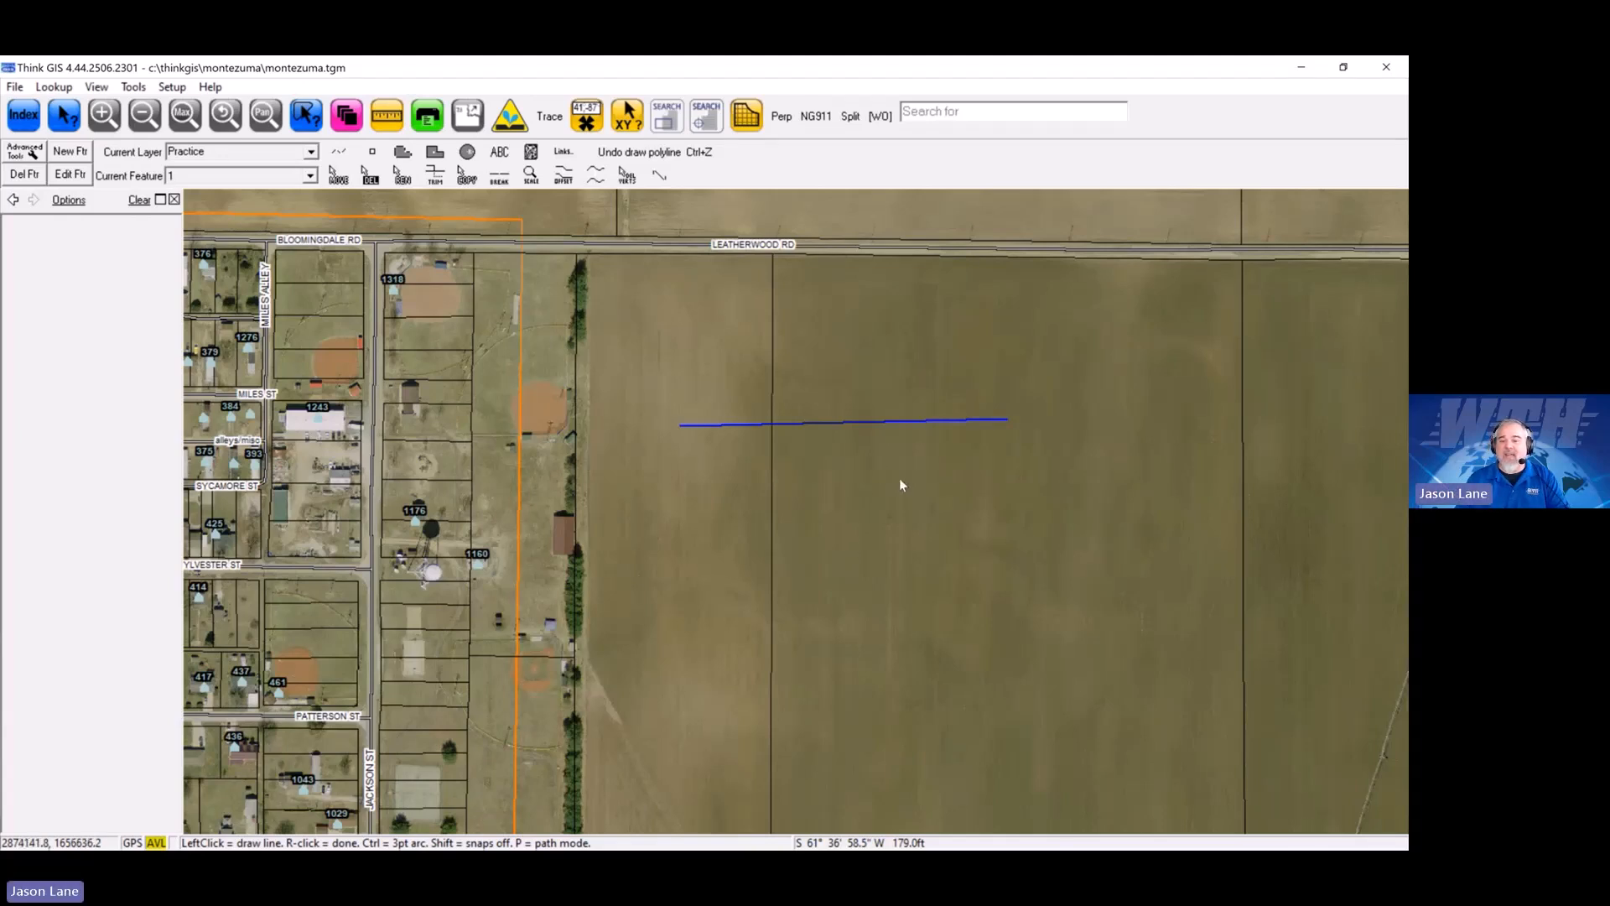
pyautogui.moveTo(939, 469); pyautogui.dragTo(917, 461)
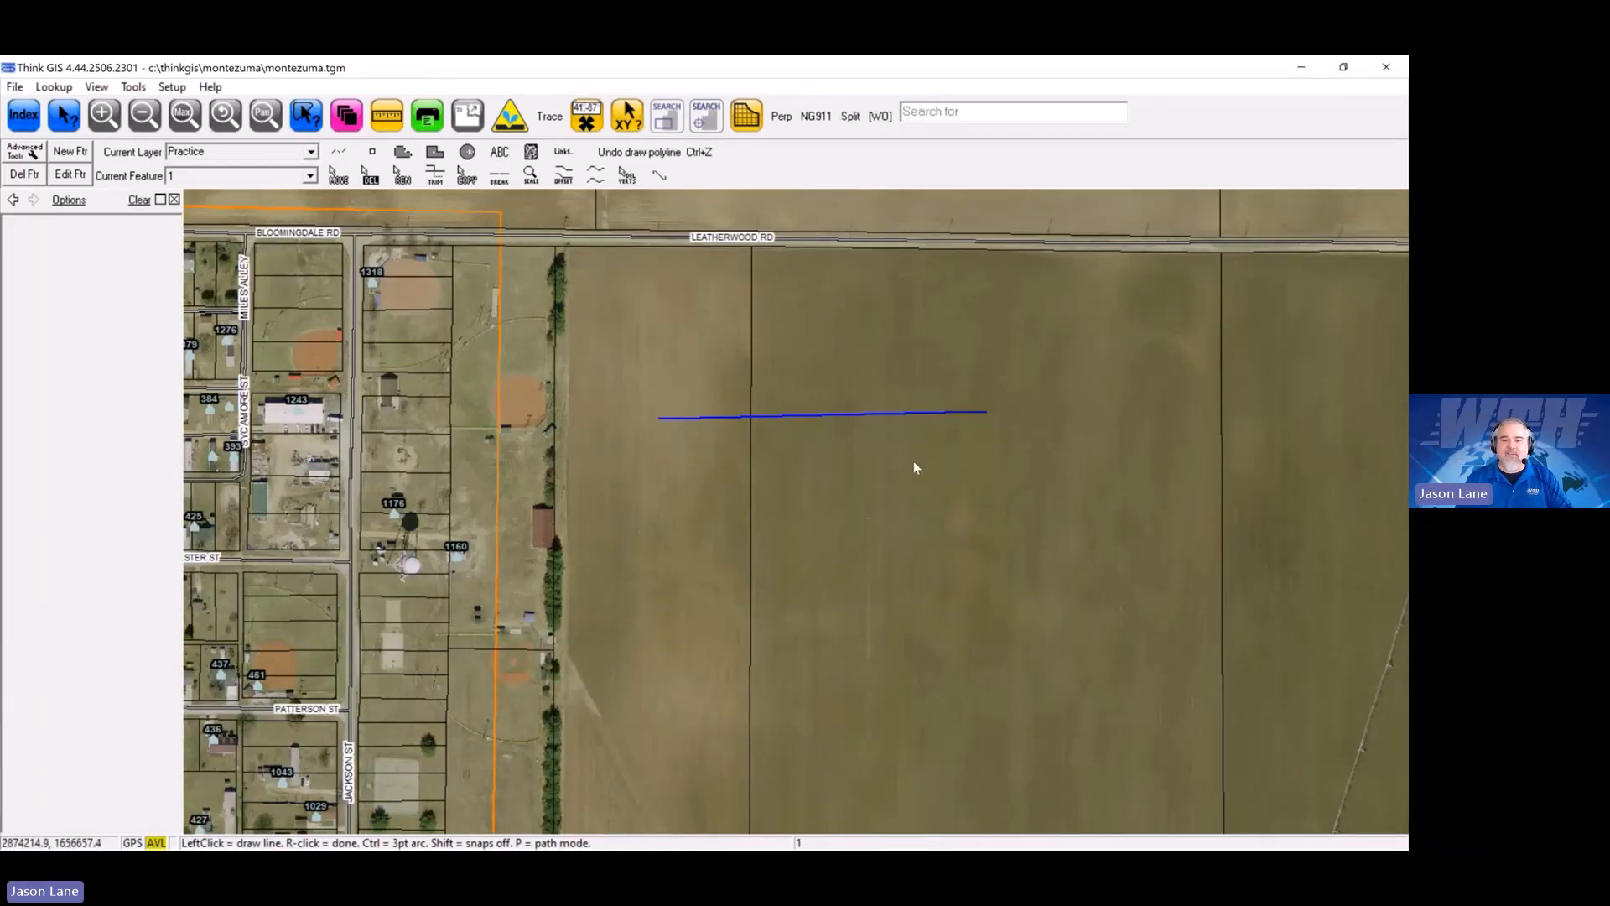
pyautogui.moveTo(916, 463); pyautogui.dragTo(872, 410)
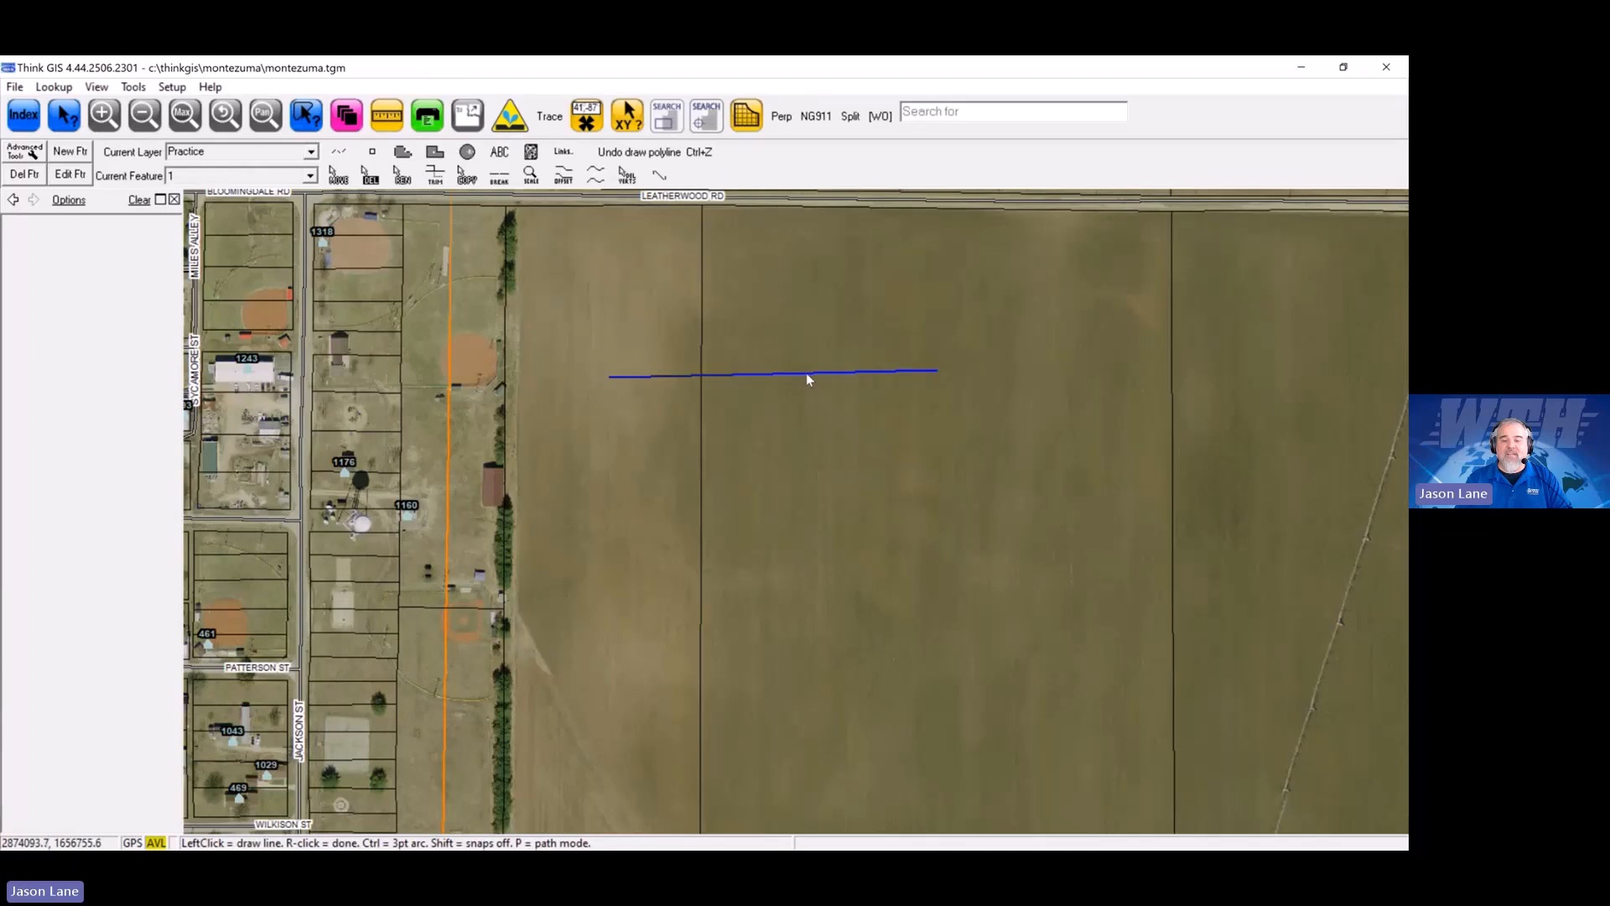
# Step: Look up the record of the straight line just drawn and clear the result
pyautogui.rightClick(807, 374)
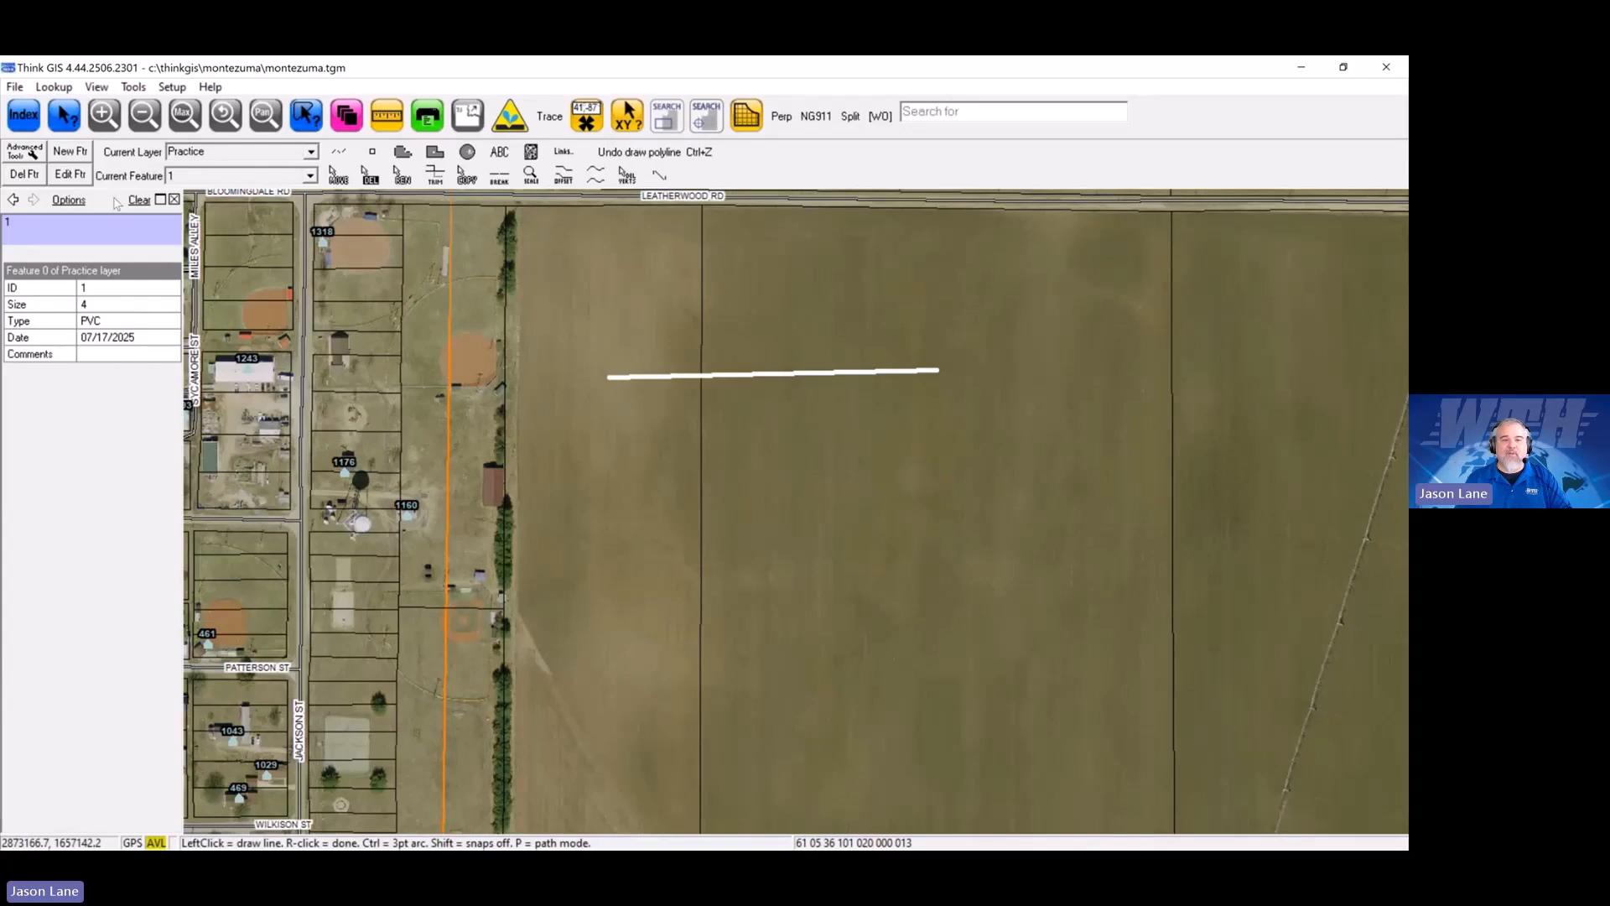
pyautogui.click(140, 203)
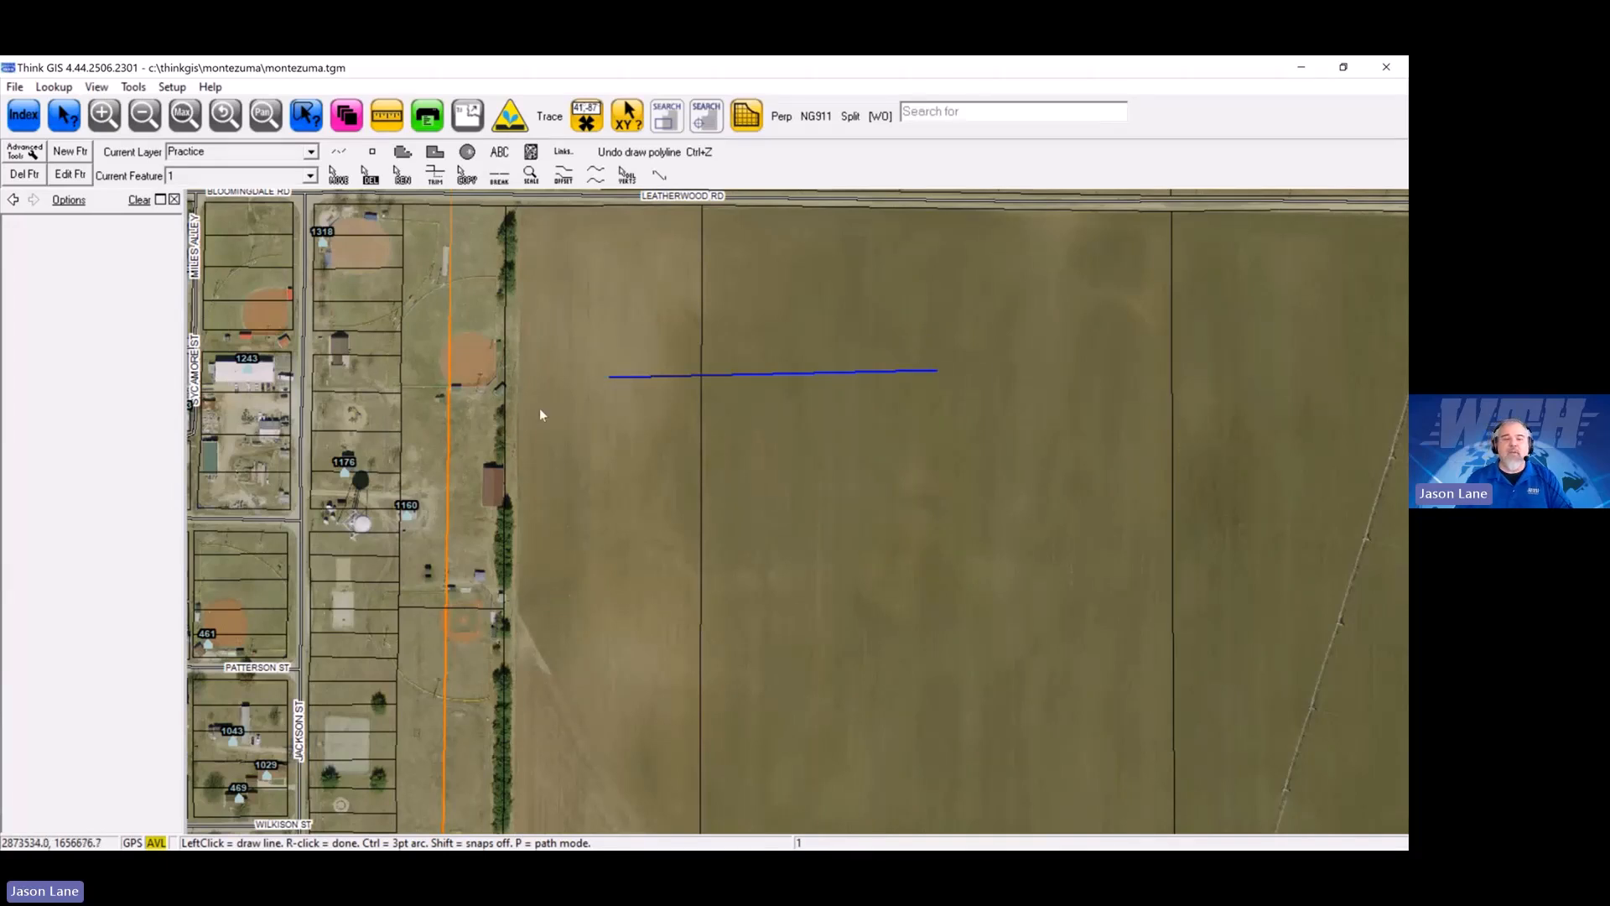
# Step: Add a feature with ID 2 to the Practice layer and draw a wavy multi-point line across the field below the straight line
pyautogui.click(69, 152)
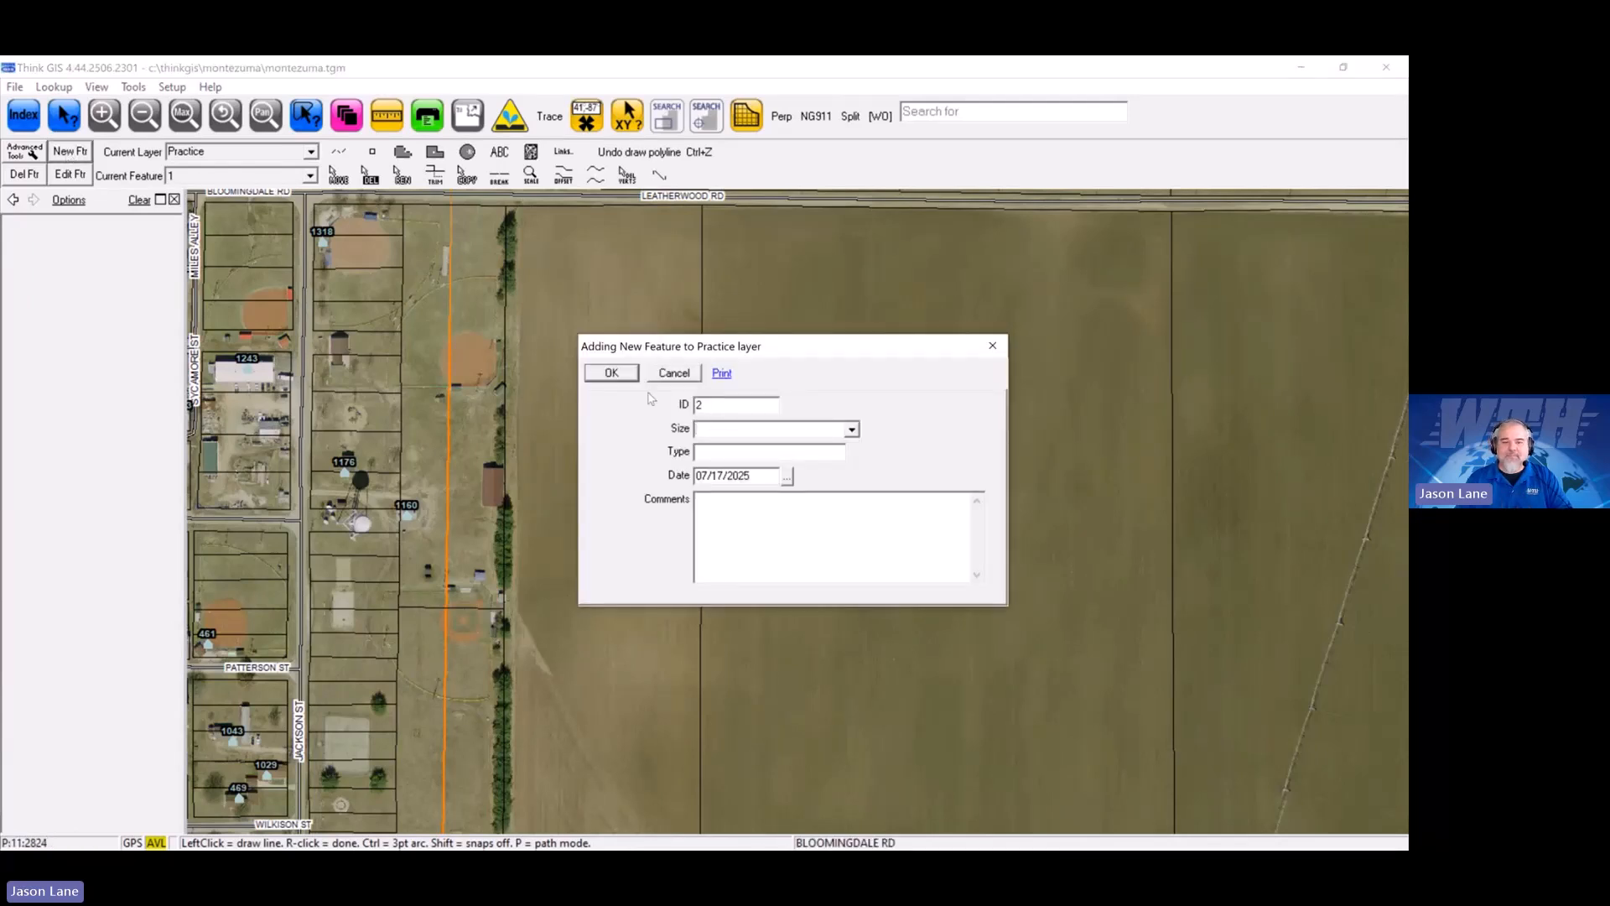
pyautogui.click(619, 374)
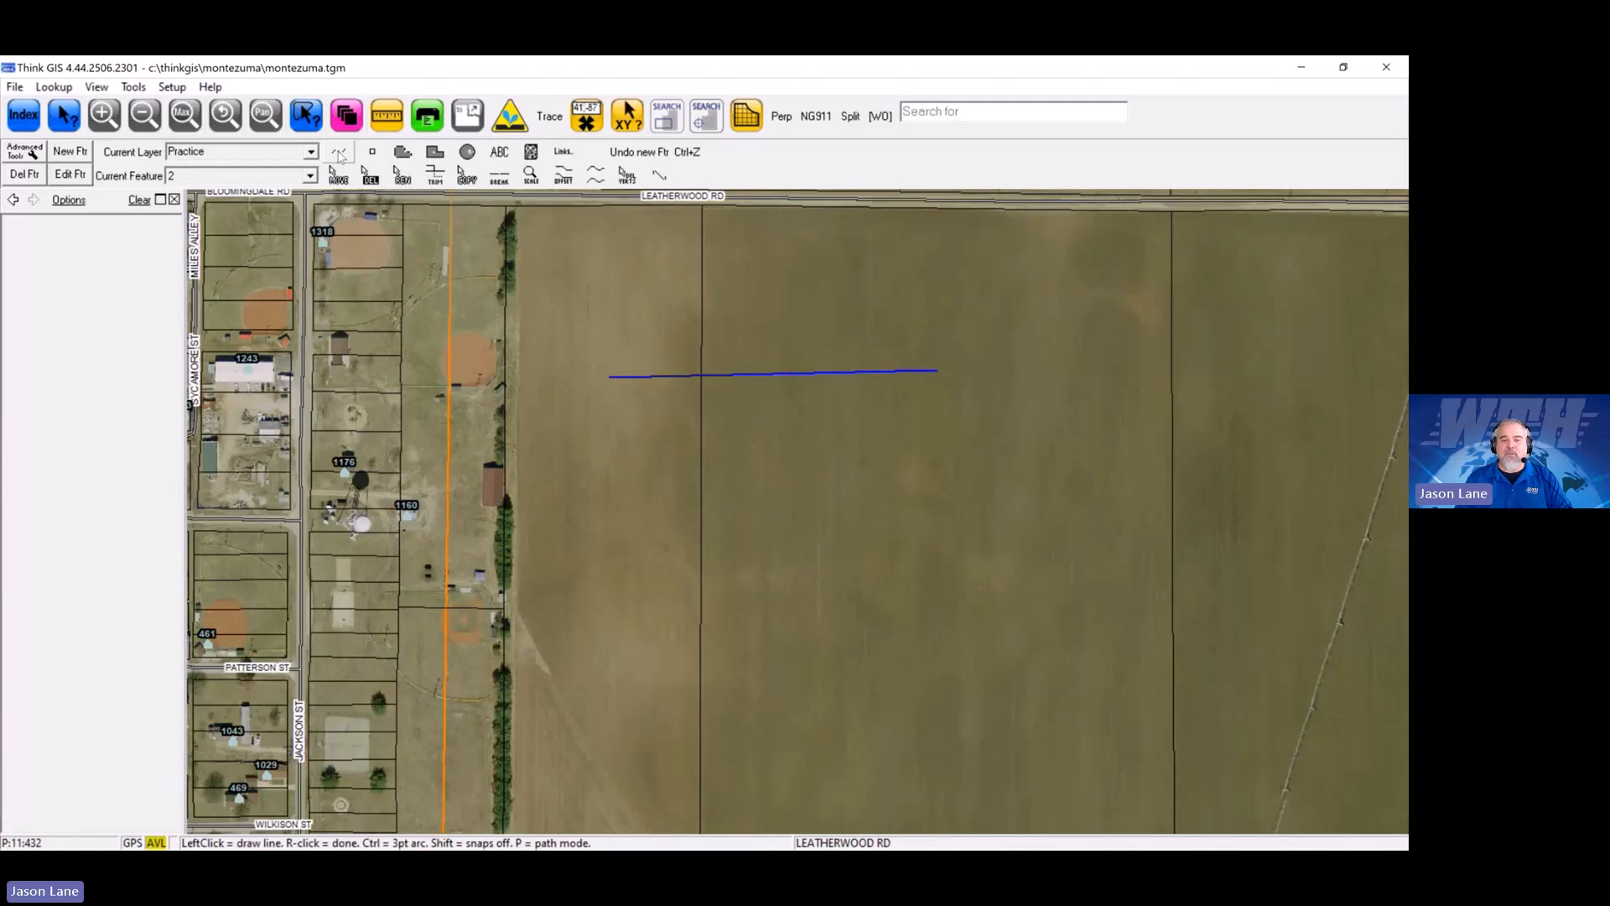
pyautogui.click(546, 503)
pyautogui.moveTo(612, 569)
pyautogui.mouseDown()
pyautogui.moveTo(654, 571)
pyautogui.moveTo(806, 458)
pyautogui.moveTo(1094, 421)
pyautogui.moveTo(1233, 556)
pyautogui.moveTo(1355, 545)
pyautogui.mouseUp()
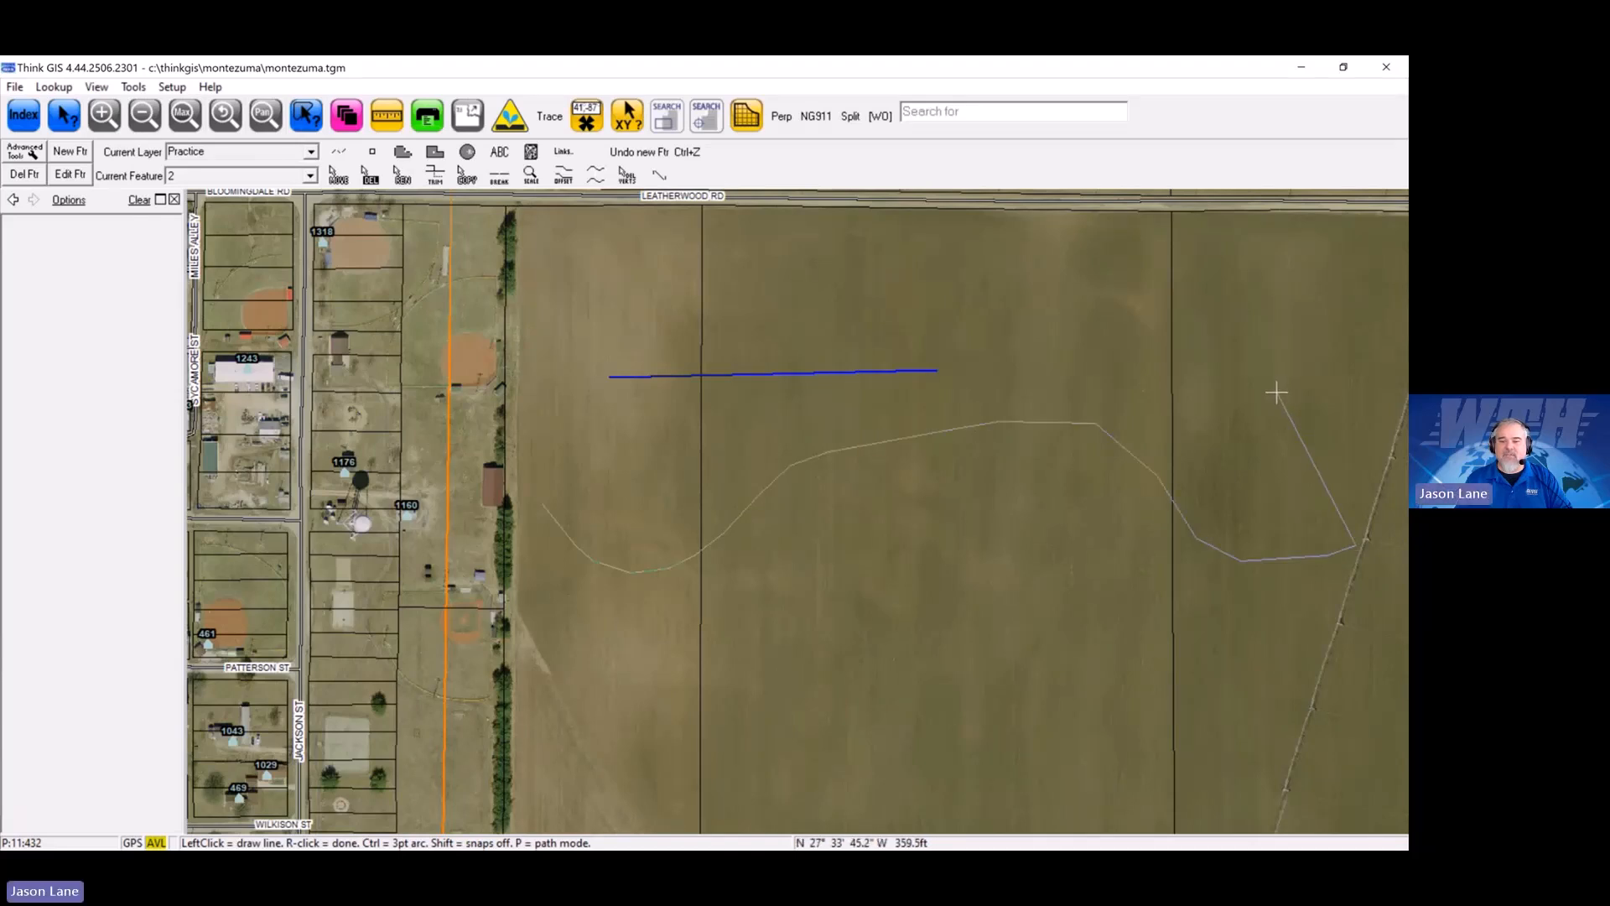
pyautogui.rightClick(1003, 461)
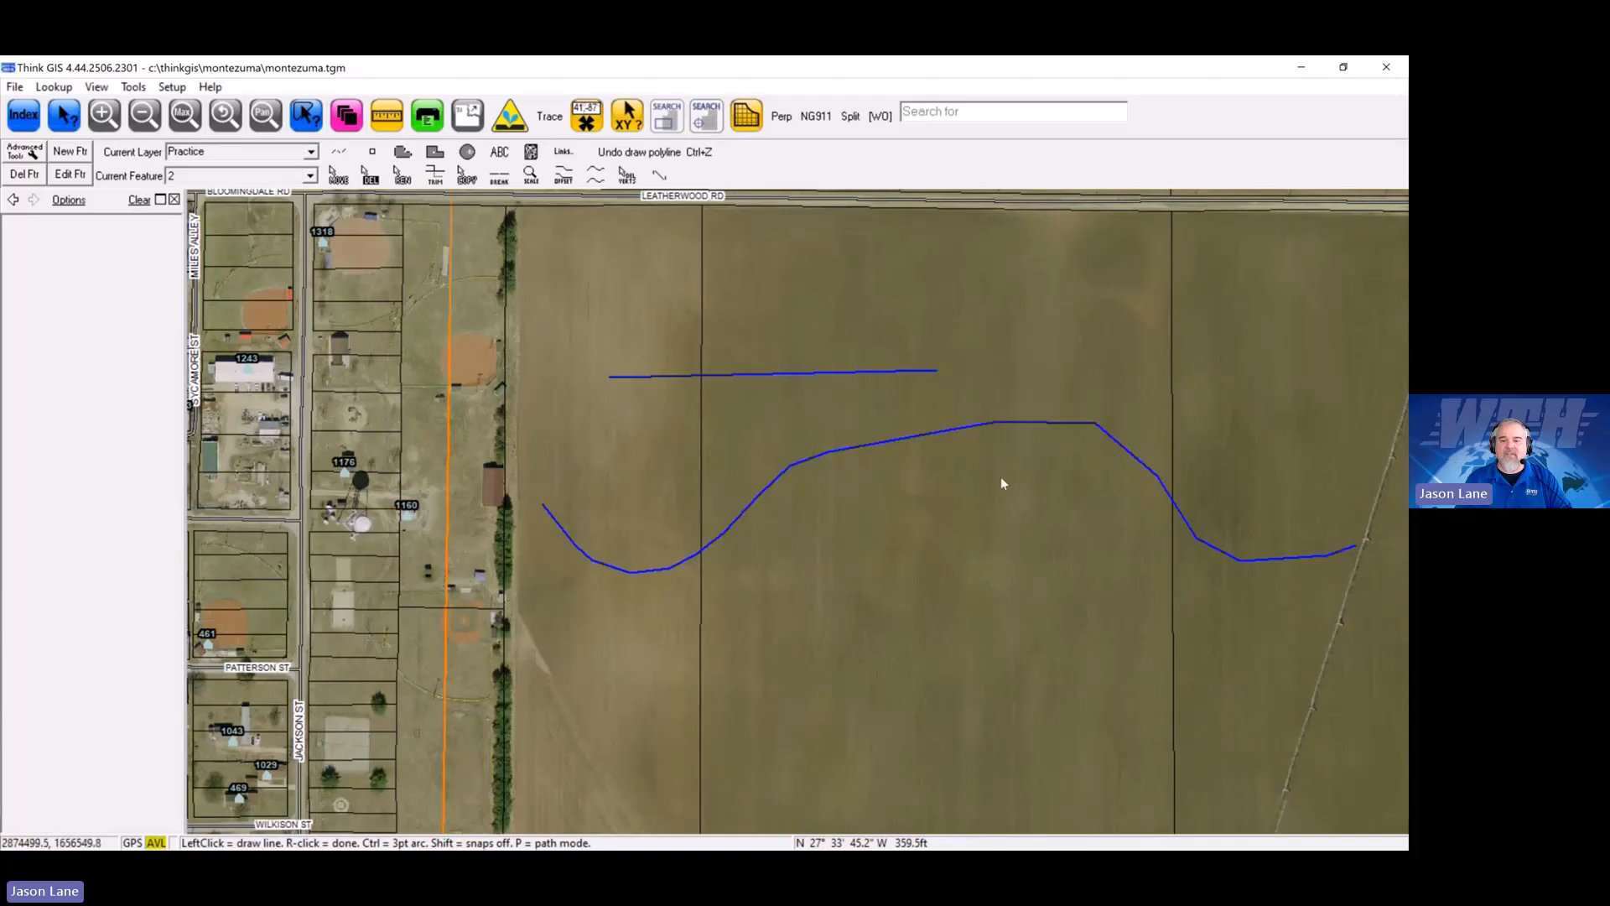
# Step: Display the line vertices and compare the points on the straight line with those on the wavy line
pyautogui.moveTo(999, 476); pyautogui.dragTo(969, 464)
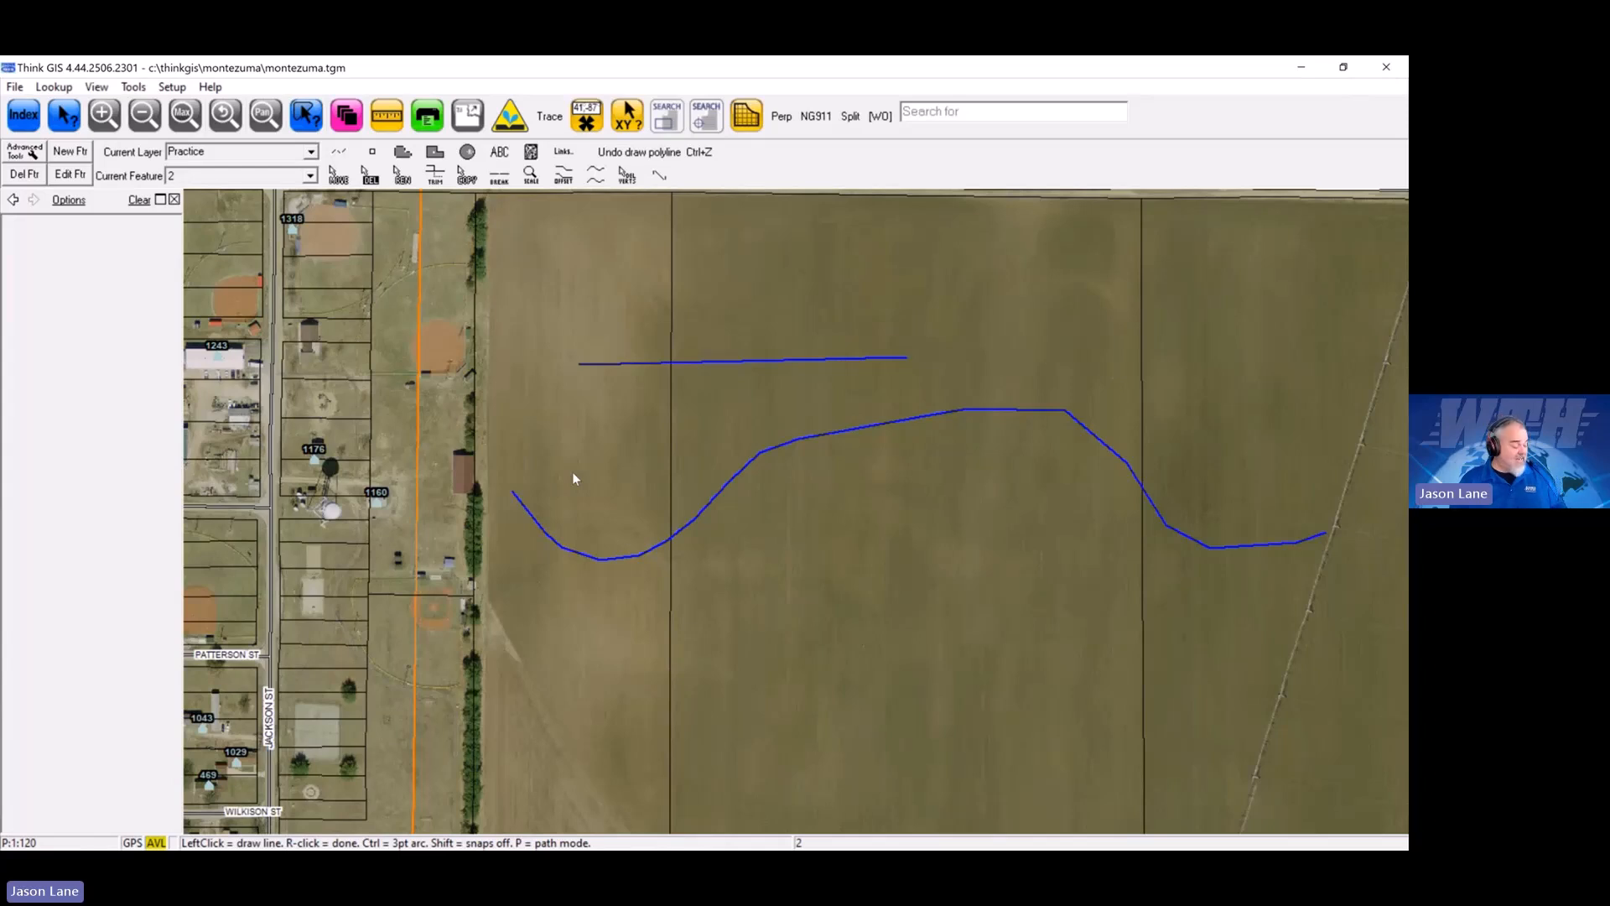
pyautogui.press('s')
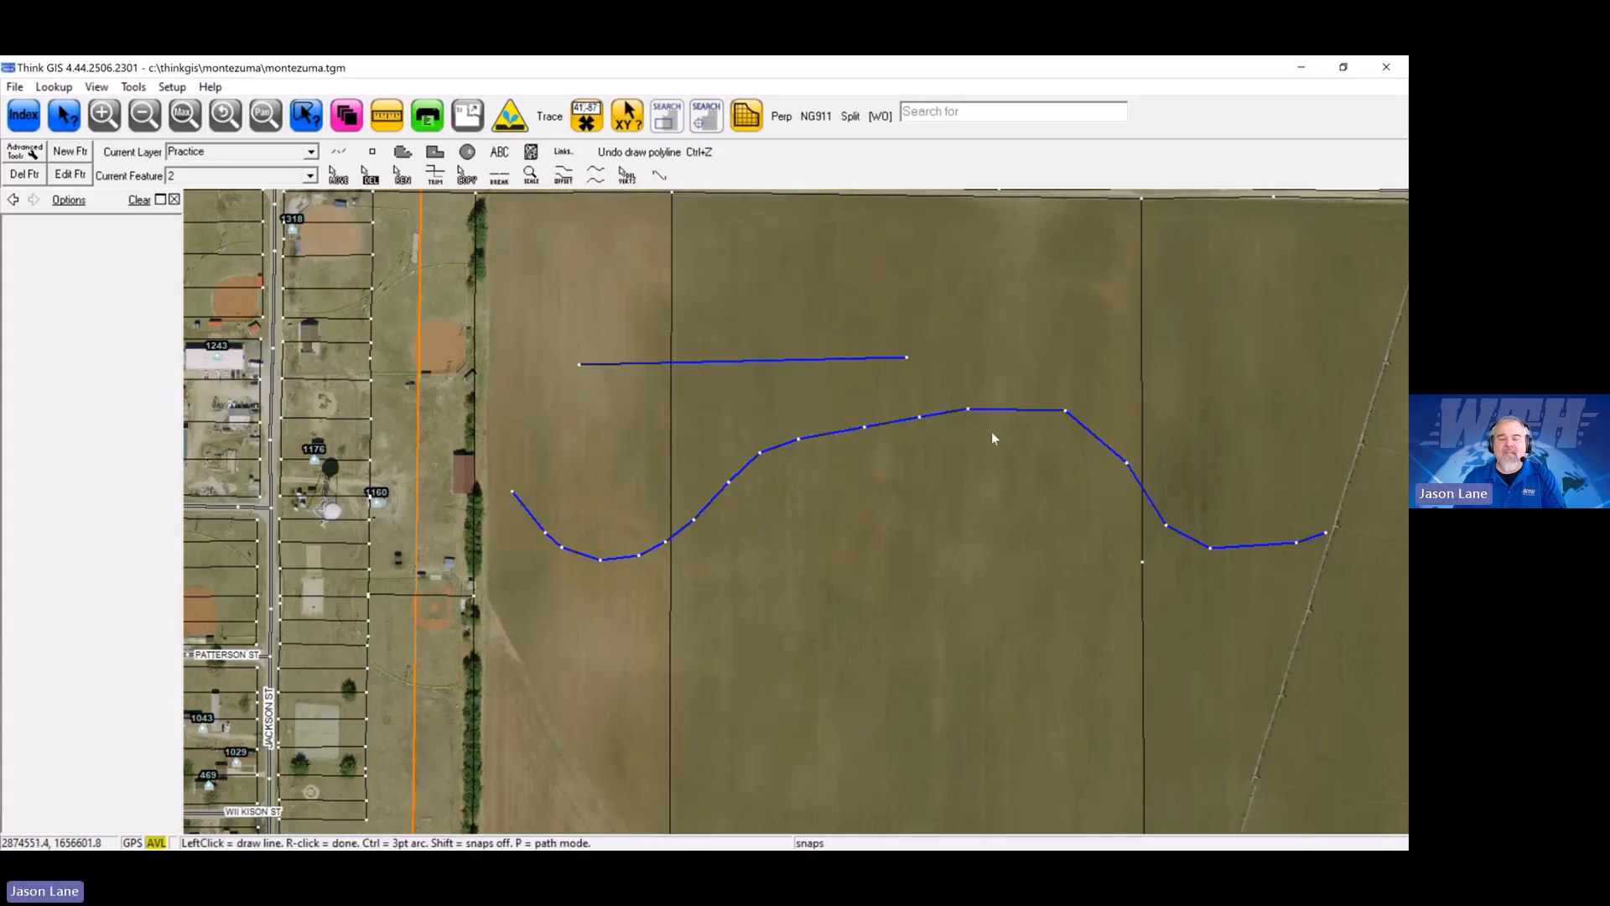
pyautogui.moveTo(905, 470); pyautogui.dragTo(873, 458)
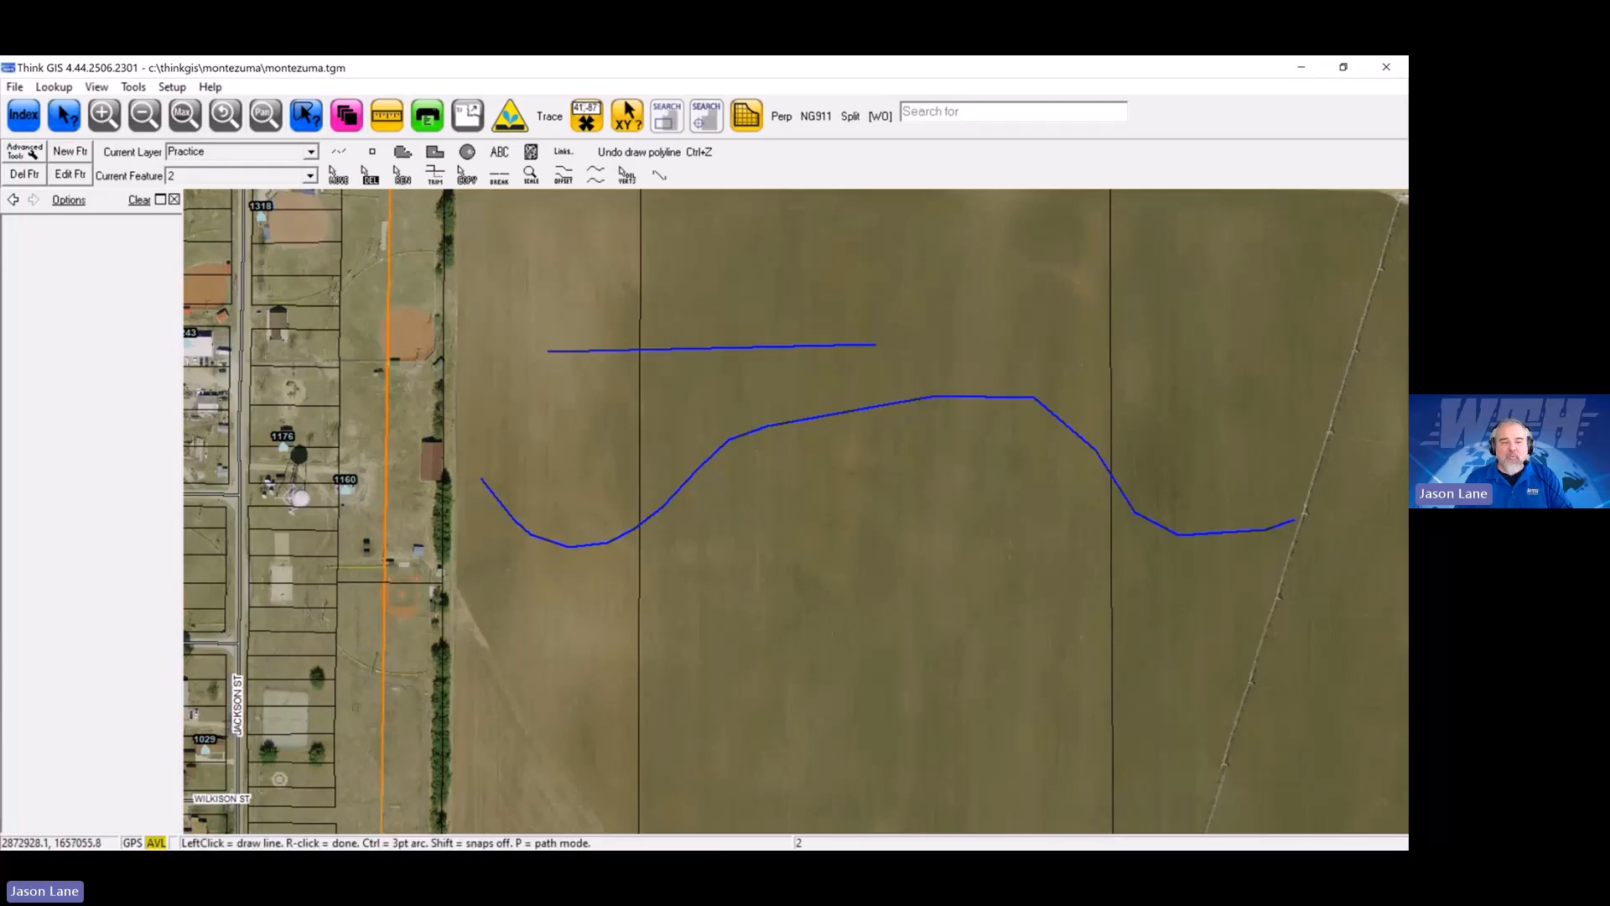
# Step: Add a third feature to the Practice layer and place its point symbol between the western ends of the straight and wavy lines
pyautogui.click(374, 154)
pyautogui.click(612, 373)
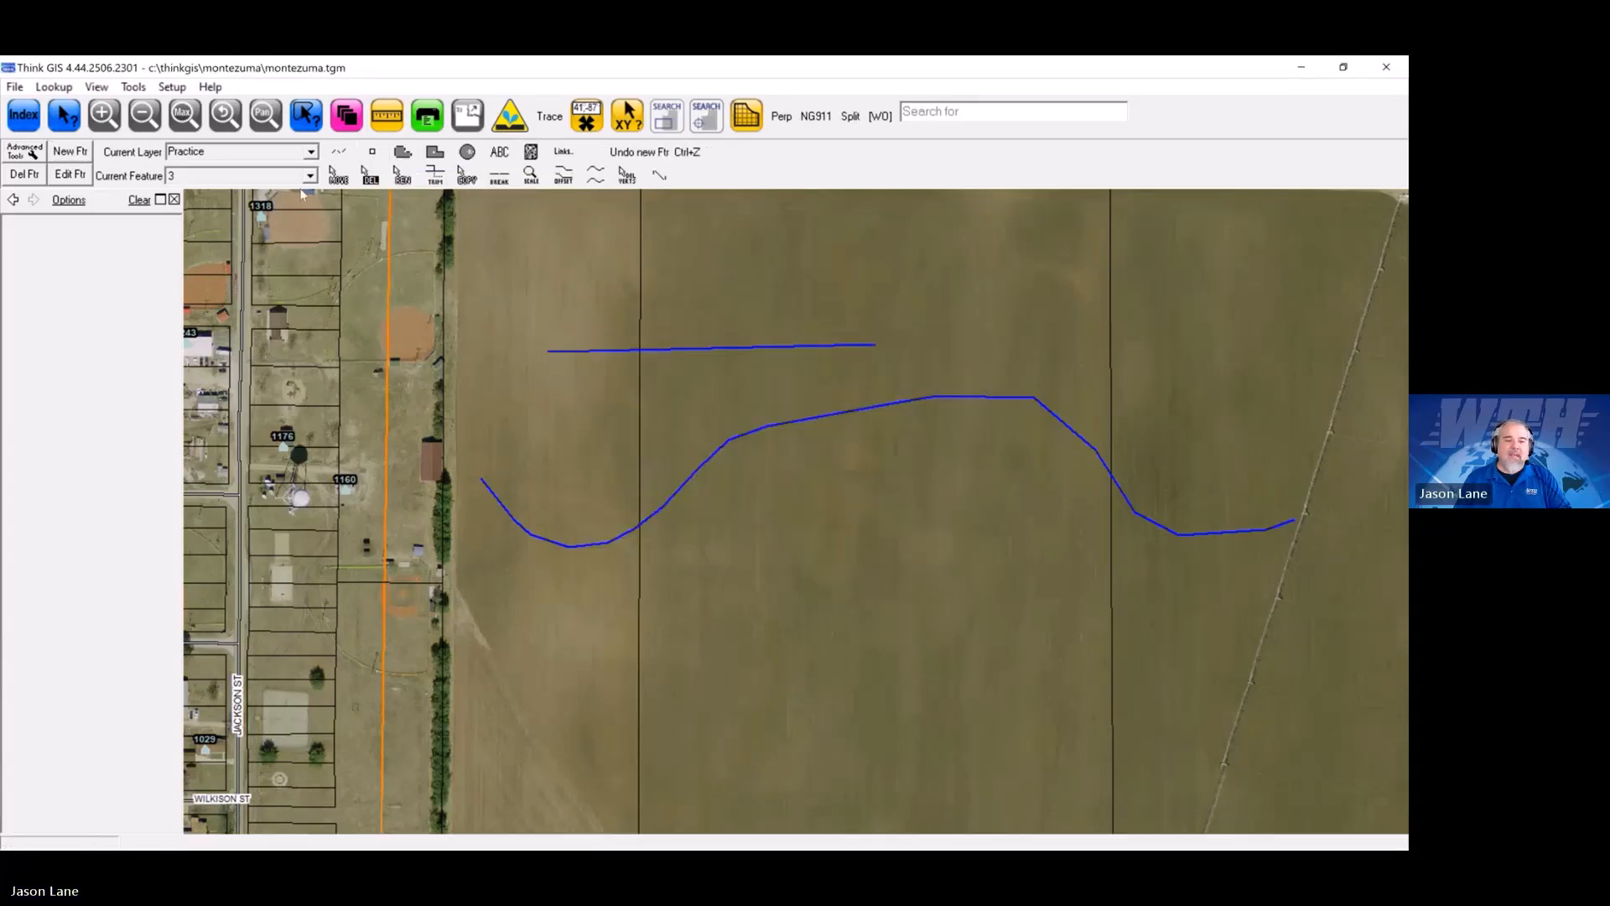
pyautogui.click(374, 154)
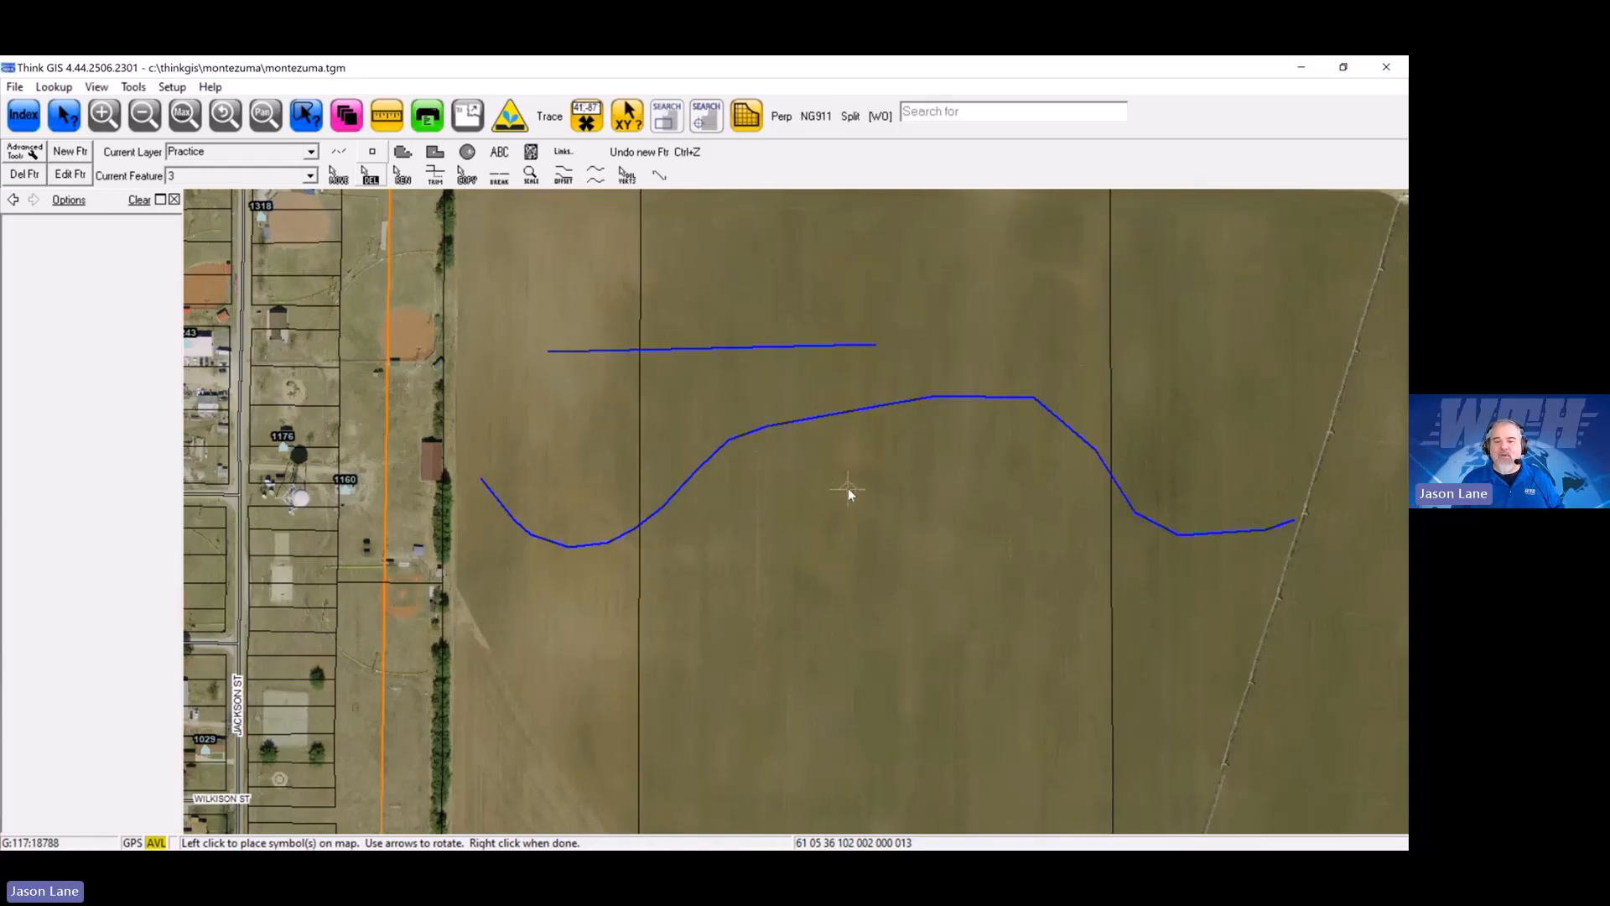
pyautogui.press('Left')
pyautogui.press('Left')
pyautogui.click(586, 415)
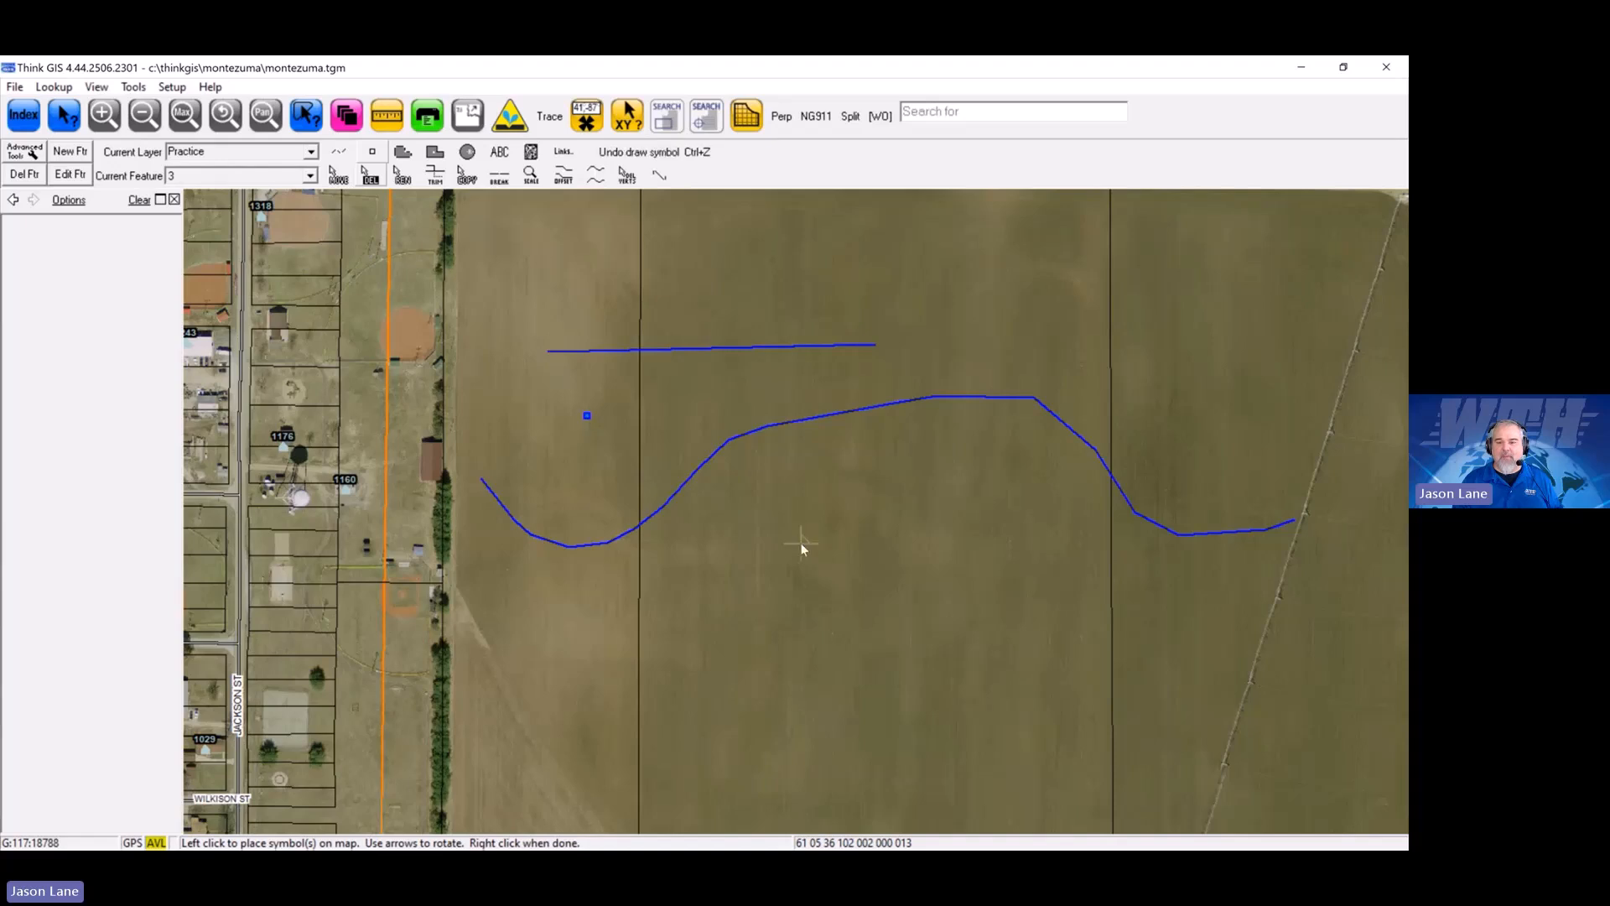
pyautogui.rightClick(802, 524)
# Step: Add a feature with ID 4 to the Practice layer and draw a roughly rectangular area of about 5.6 acres south of the wavy line
pyautogui.moveTo(847, 529); pyautogui.dragTo(824, 518)
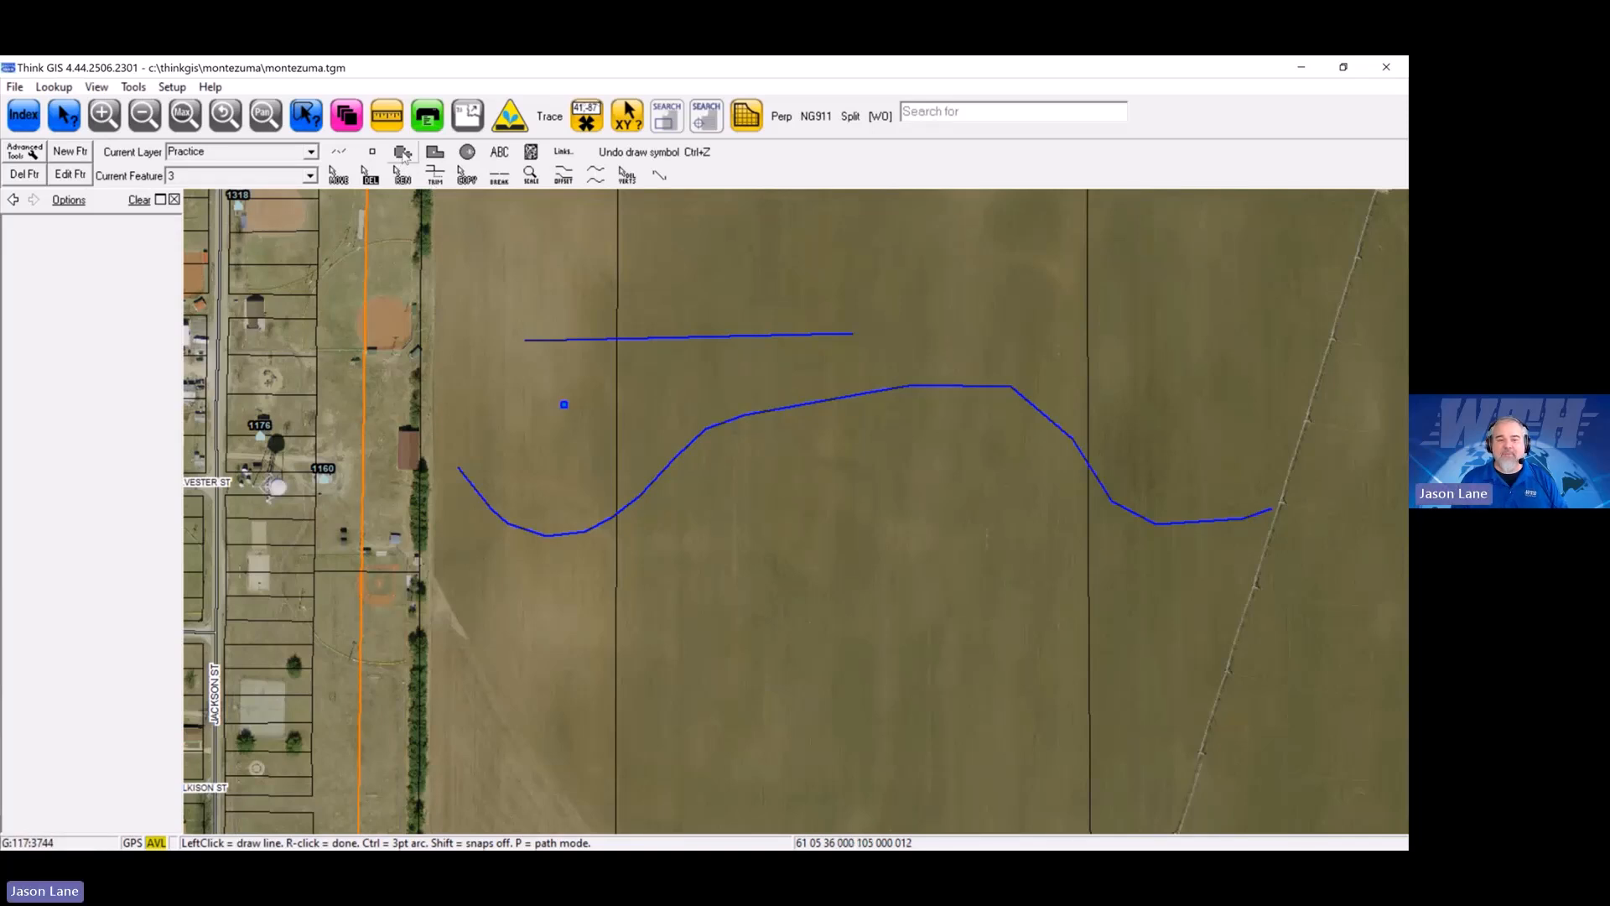
pyautogui.click(70, 151)
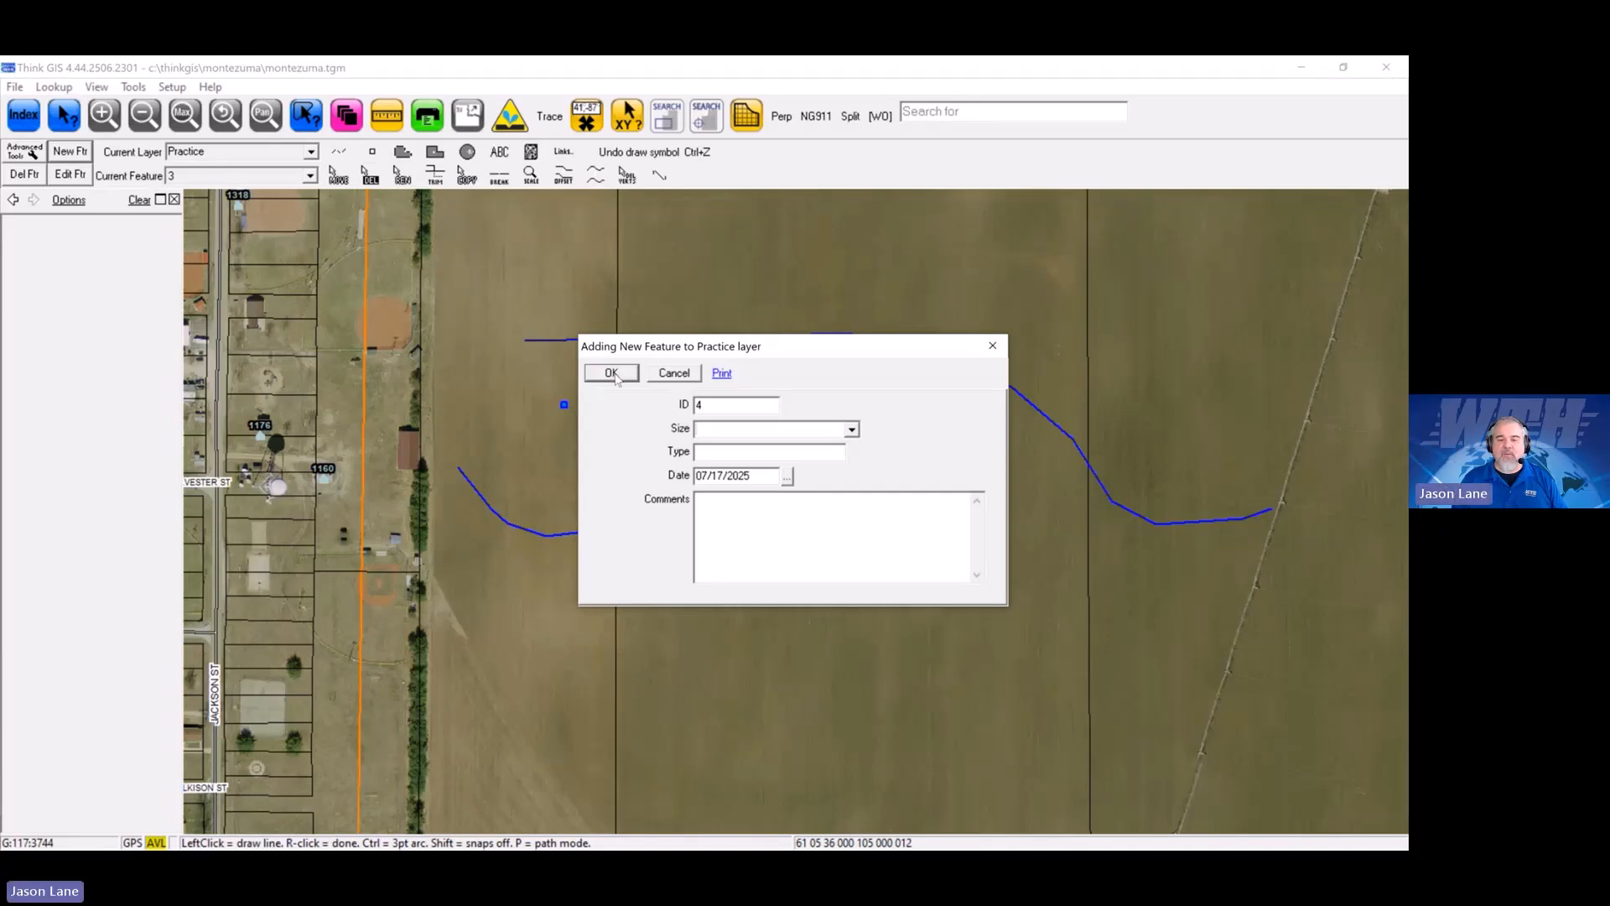
pyautogui.click(613, 374)
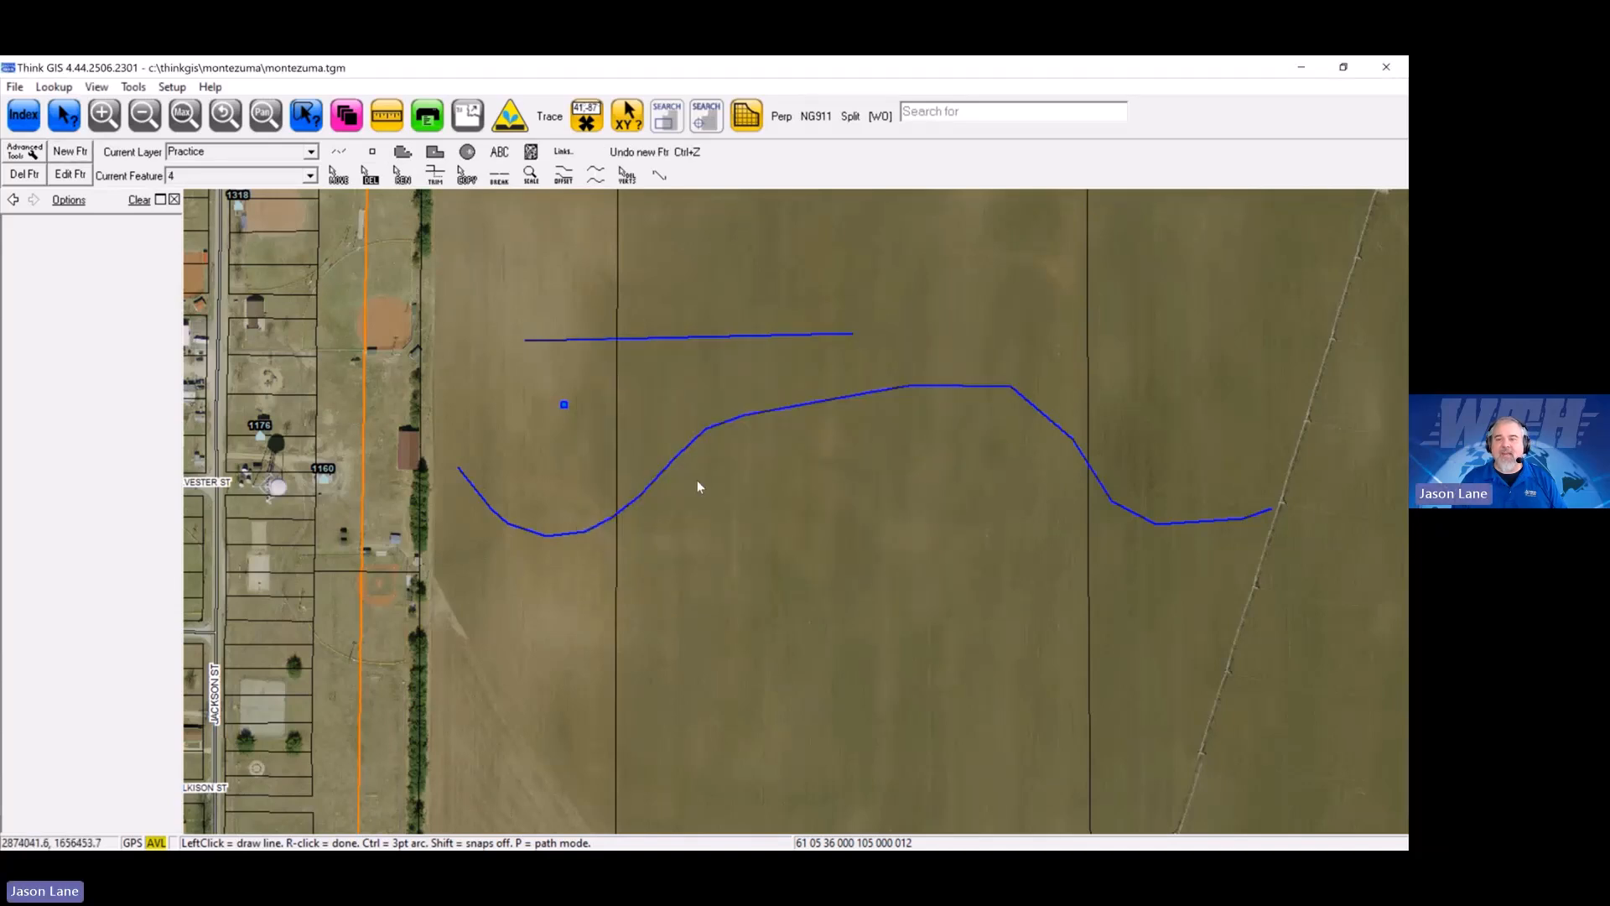
pyautogui.moveTo(754, 499); pyautogui.dragTo(727, 477)
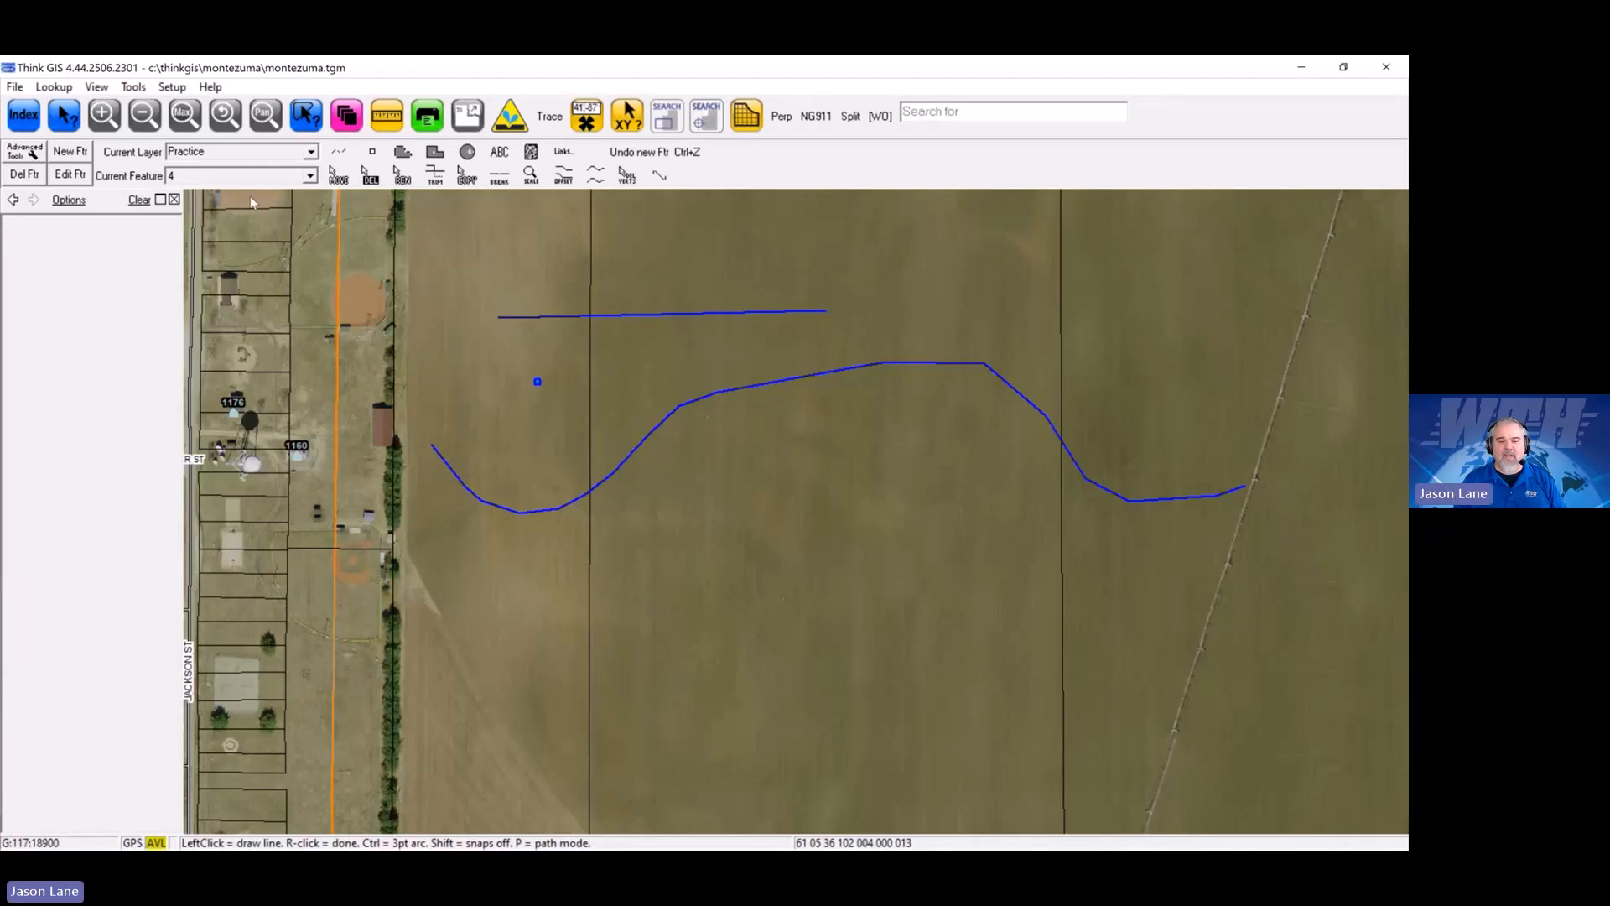
pyautogui.click(671, 315)
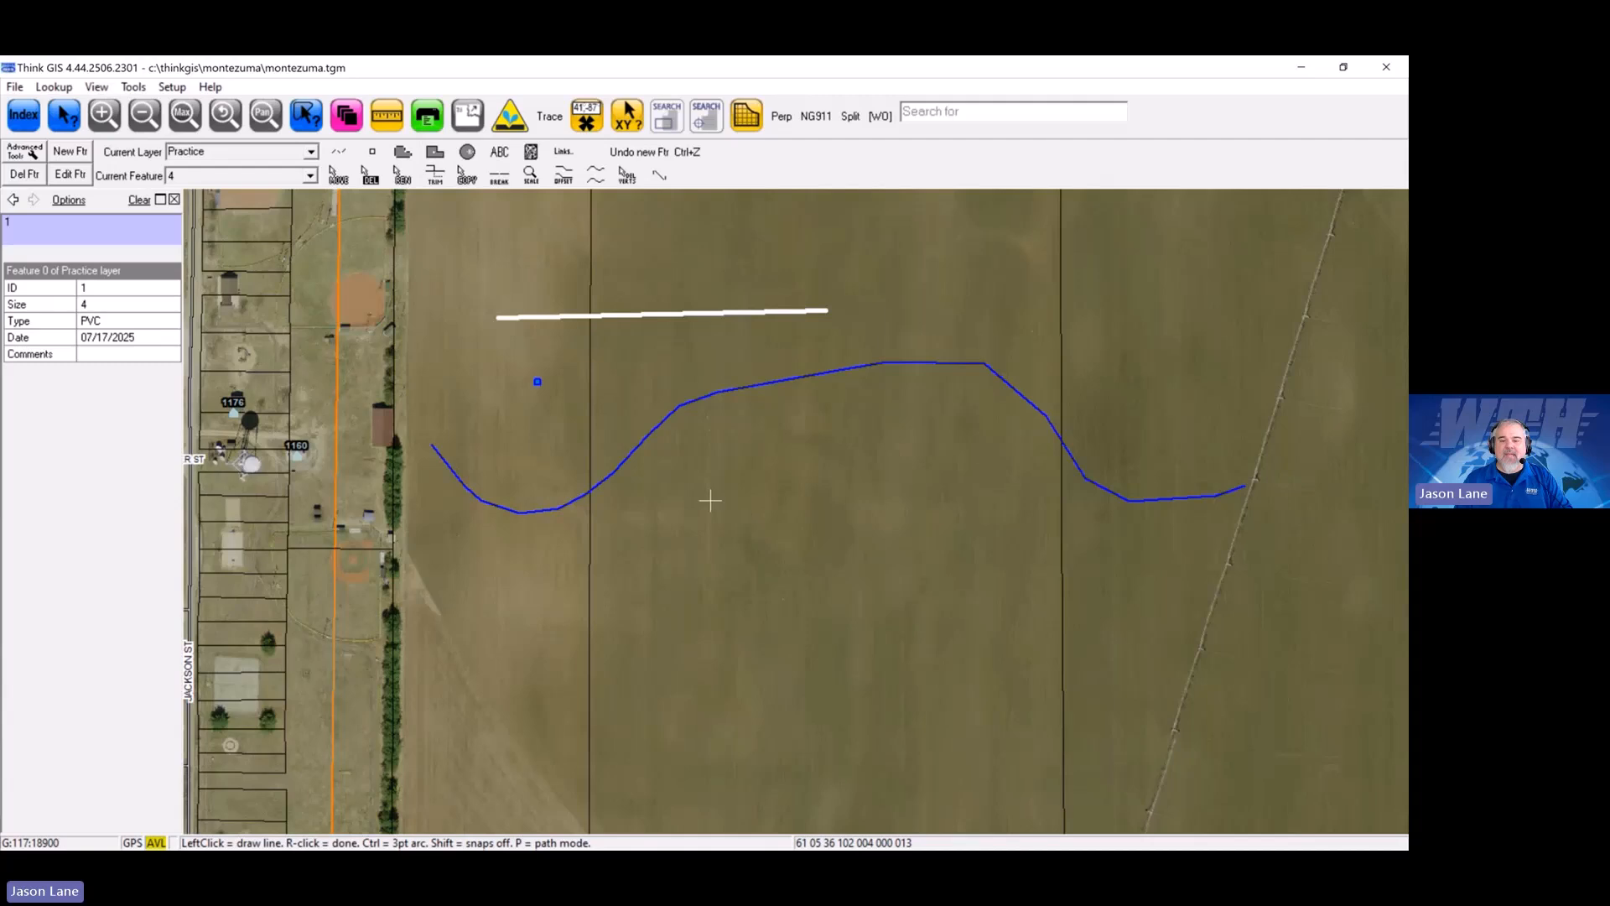
pyautogui.click(671, 593)
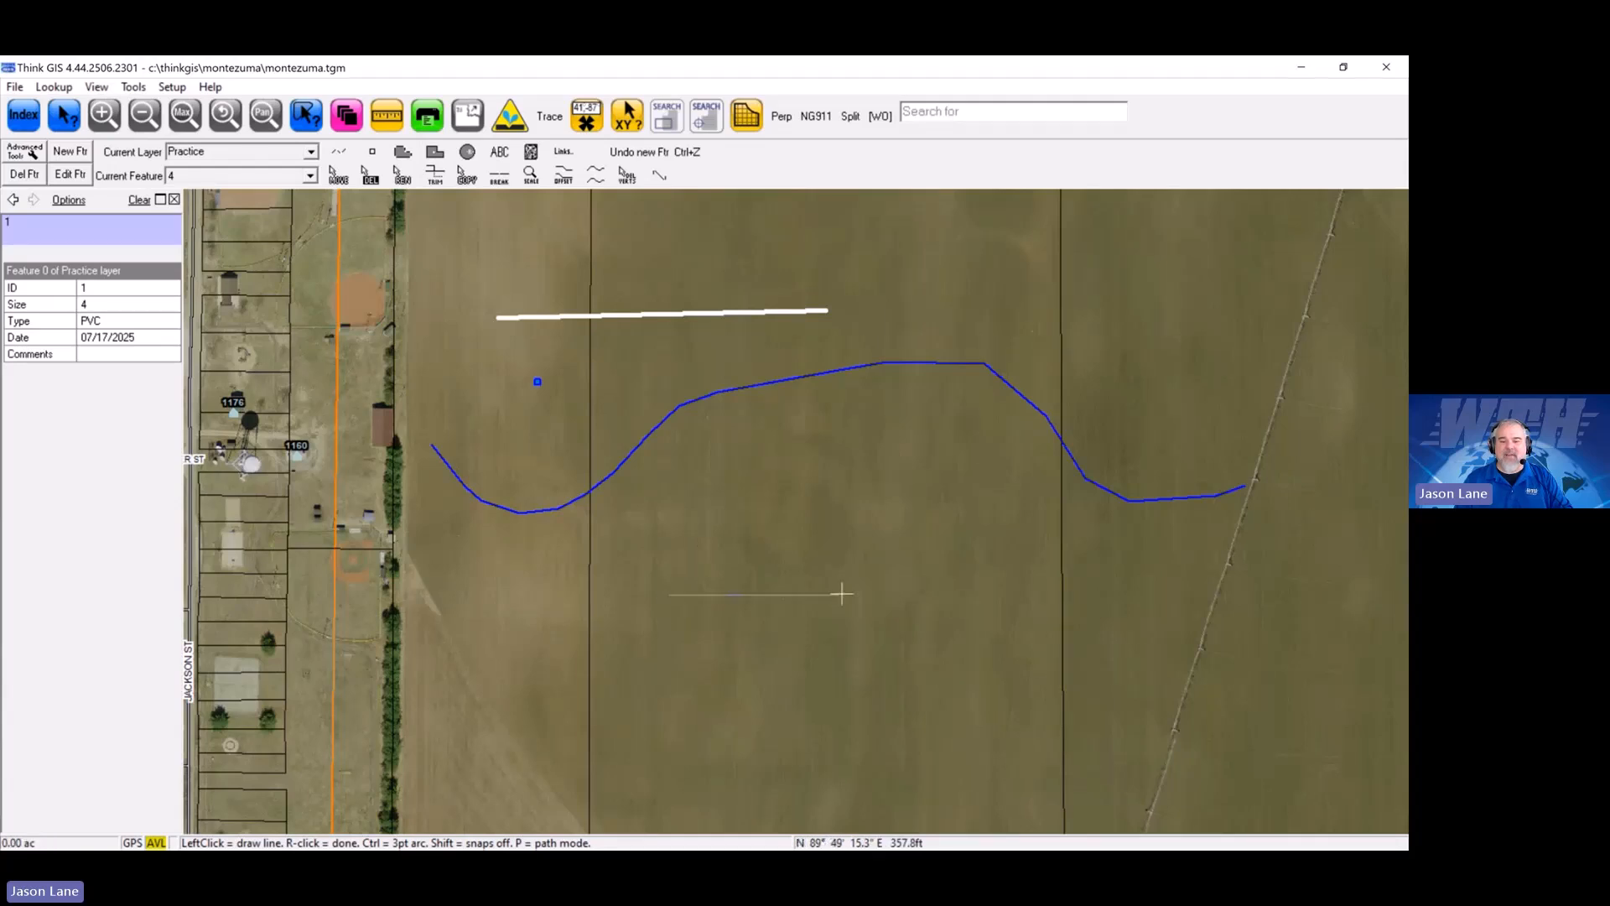
pyautogui.click(971, 588)
pyautogui.click(979, 767)
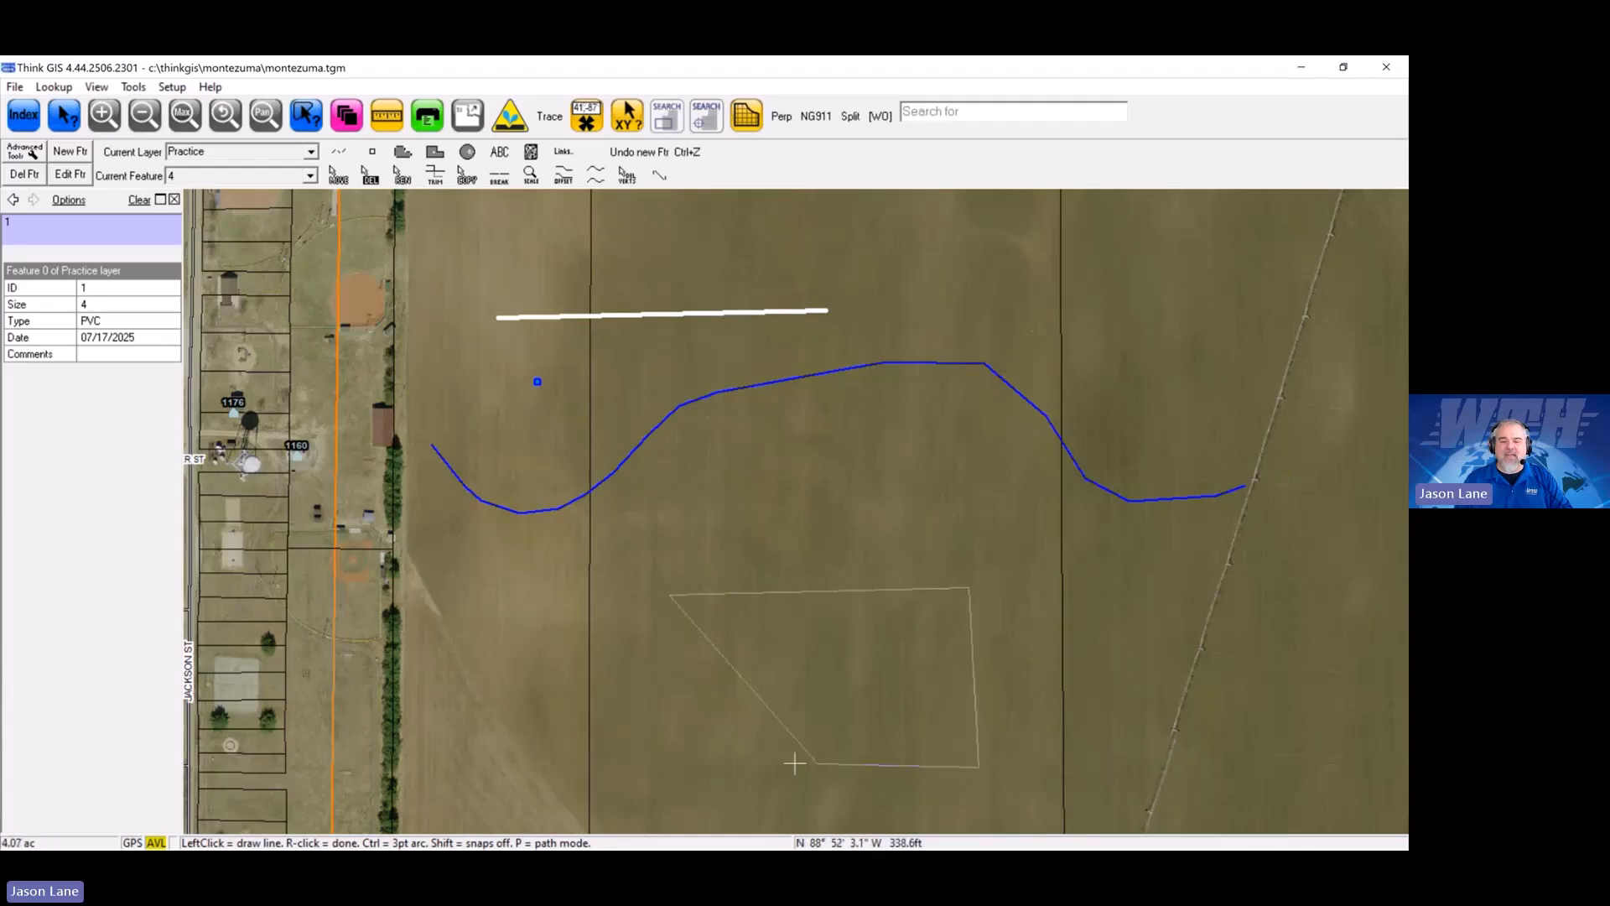
pyautogui.click(663, 777)
pyautogui.rightClick(658, 708)
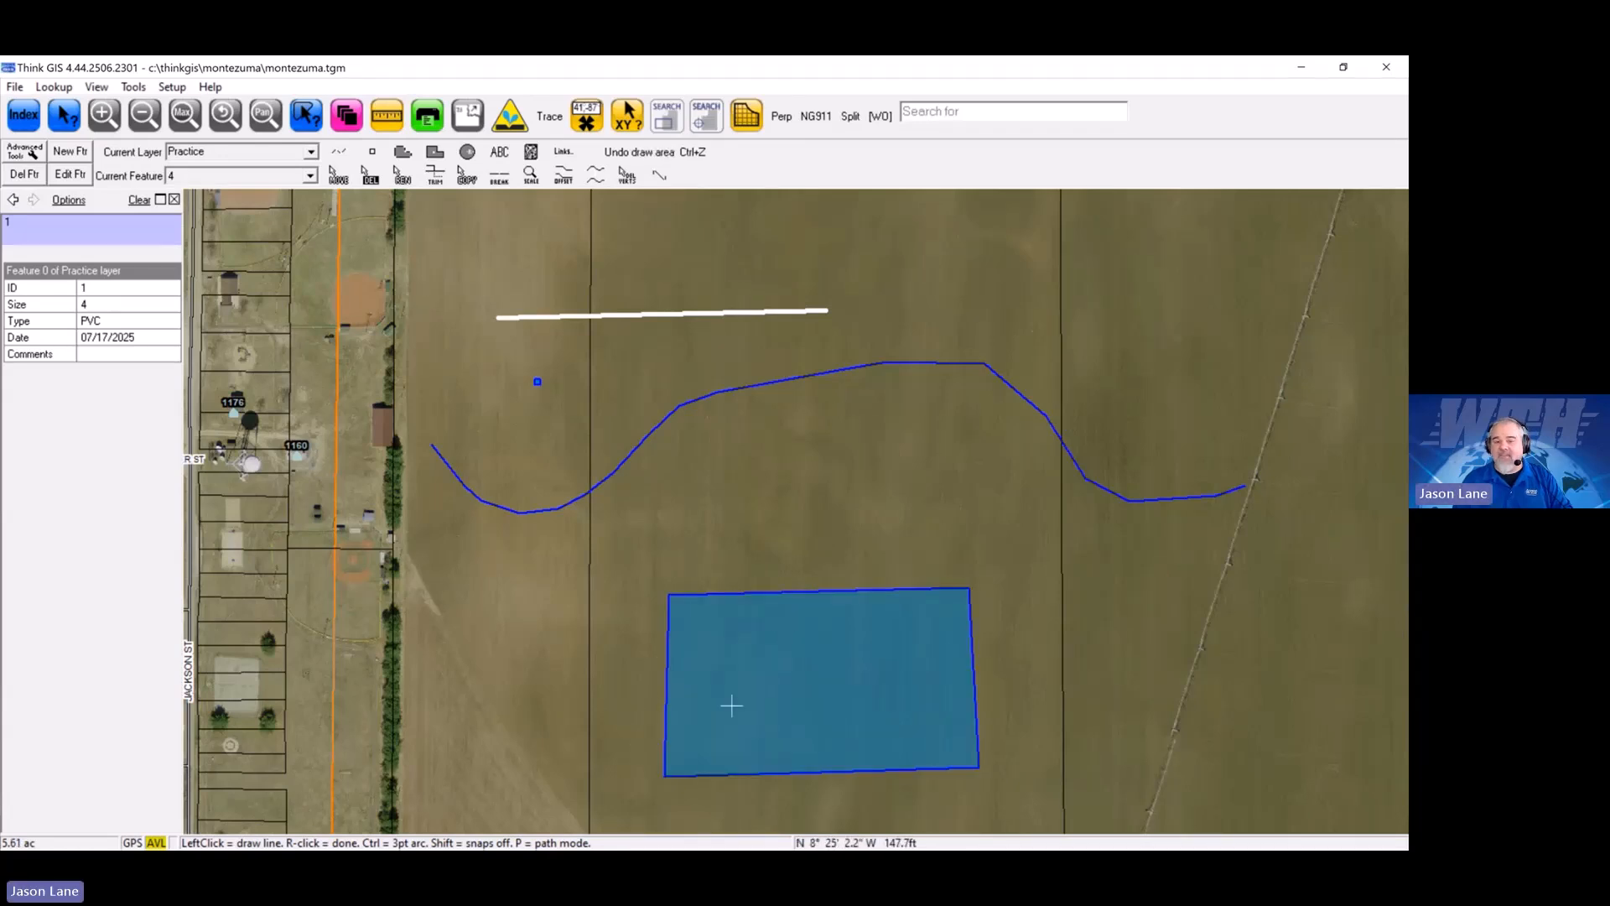
pyautogui.rightClick(904, 471)
# Step: Add a feature with ID 5 to the Practice layer and draw a four-sided area overlapping the southeast corner of the rectangular area
pyautogui.moveTo(903, 471); pyautogui.dragTo(876, 467)
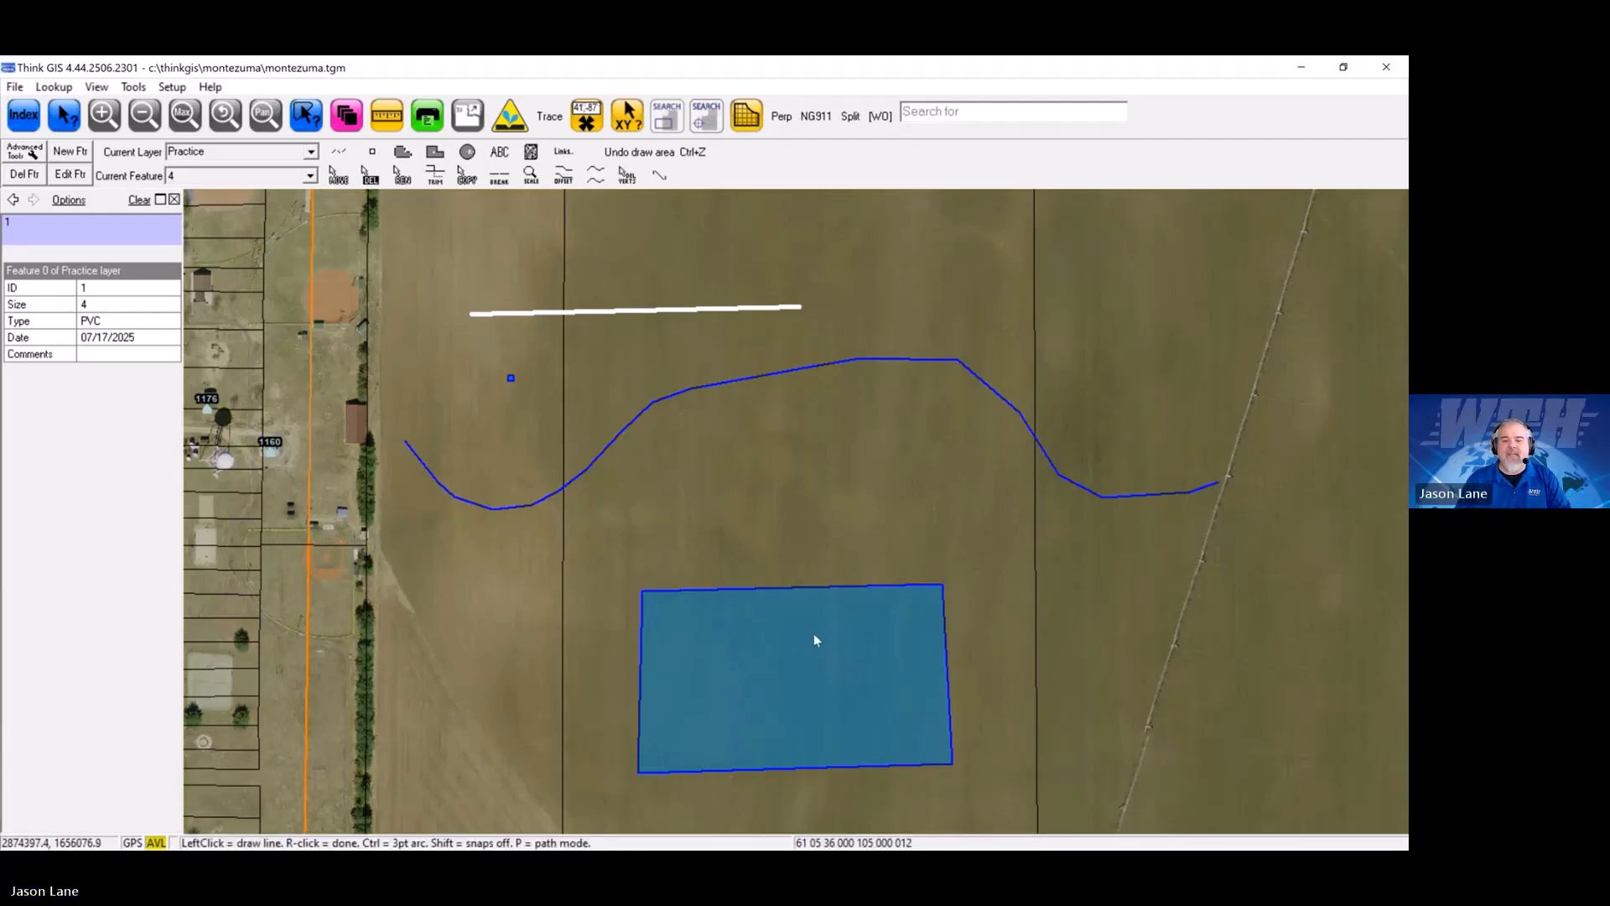
pyautogui.moveTo(785, 638); pyautogui.dragTo(735, 605)
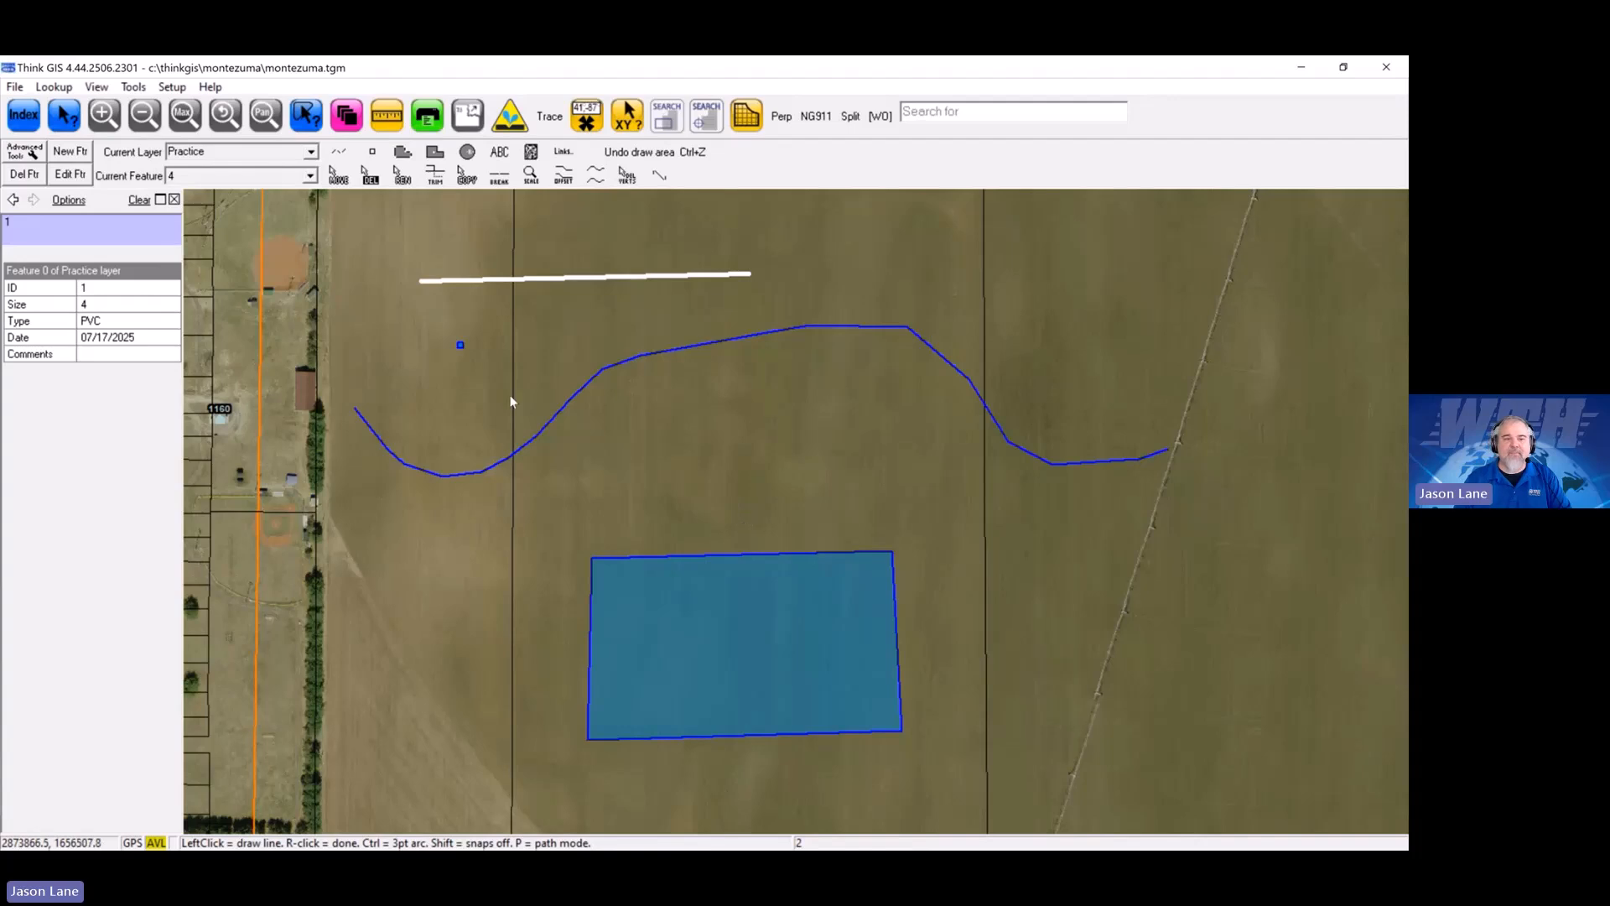
pyautogui.click(71, 155)
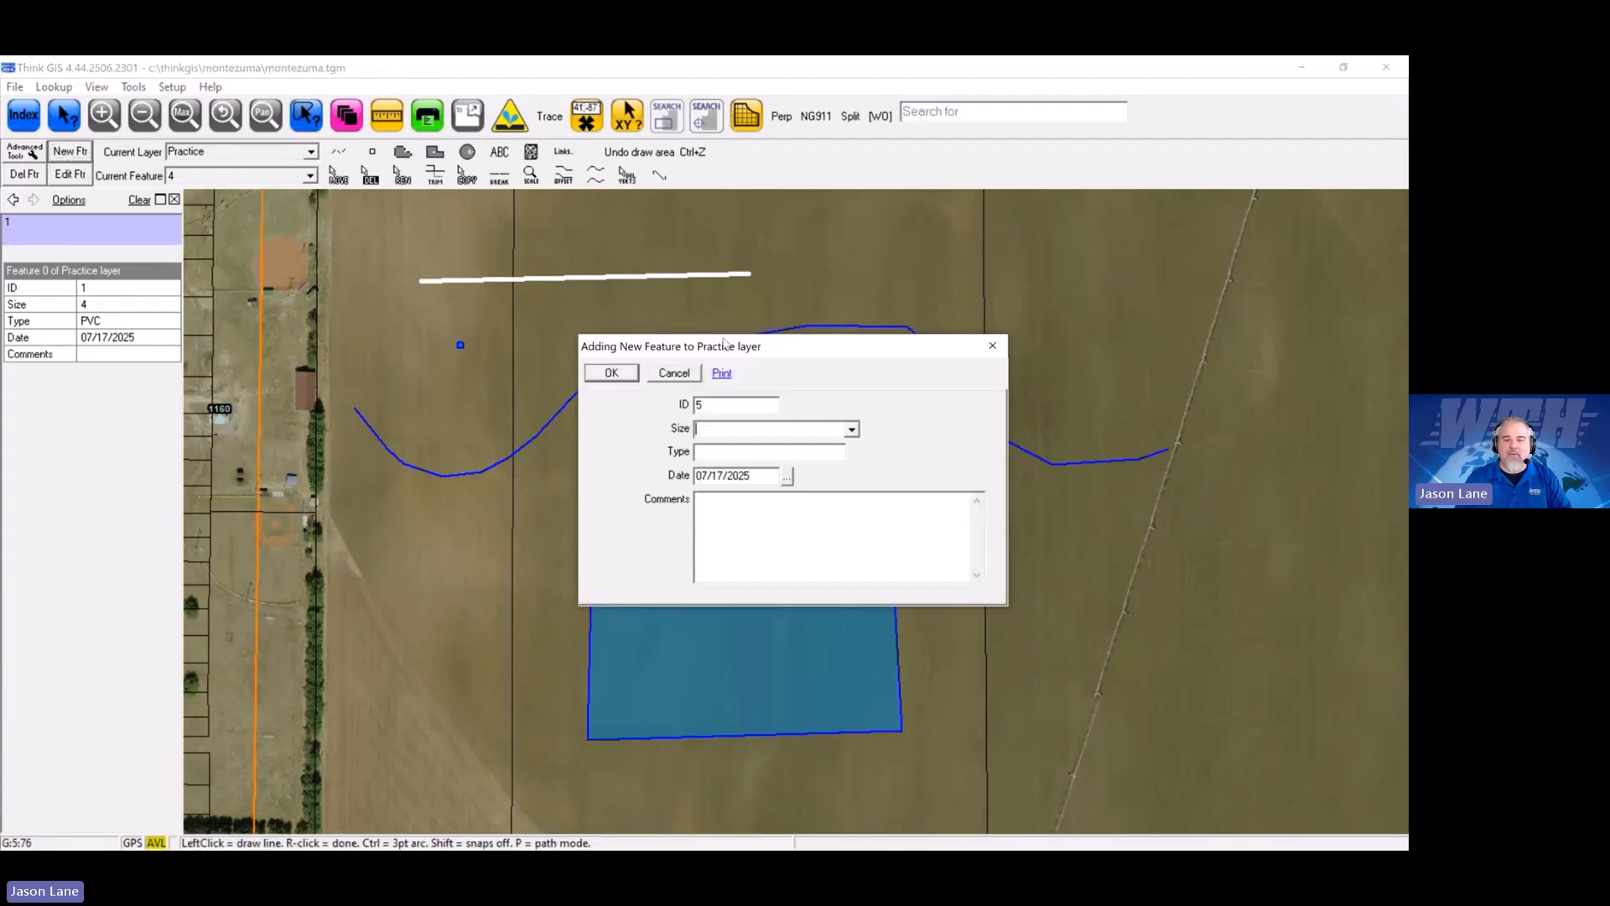
pyautogui.click(625, 372)
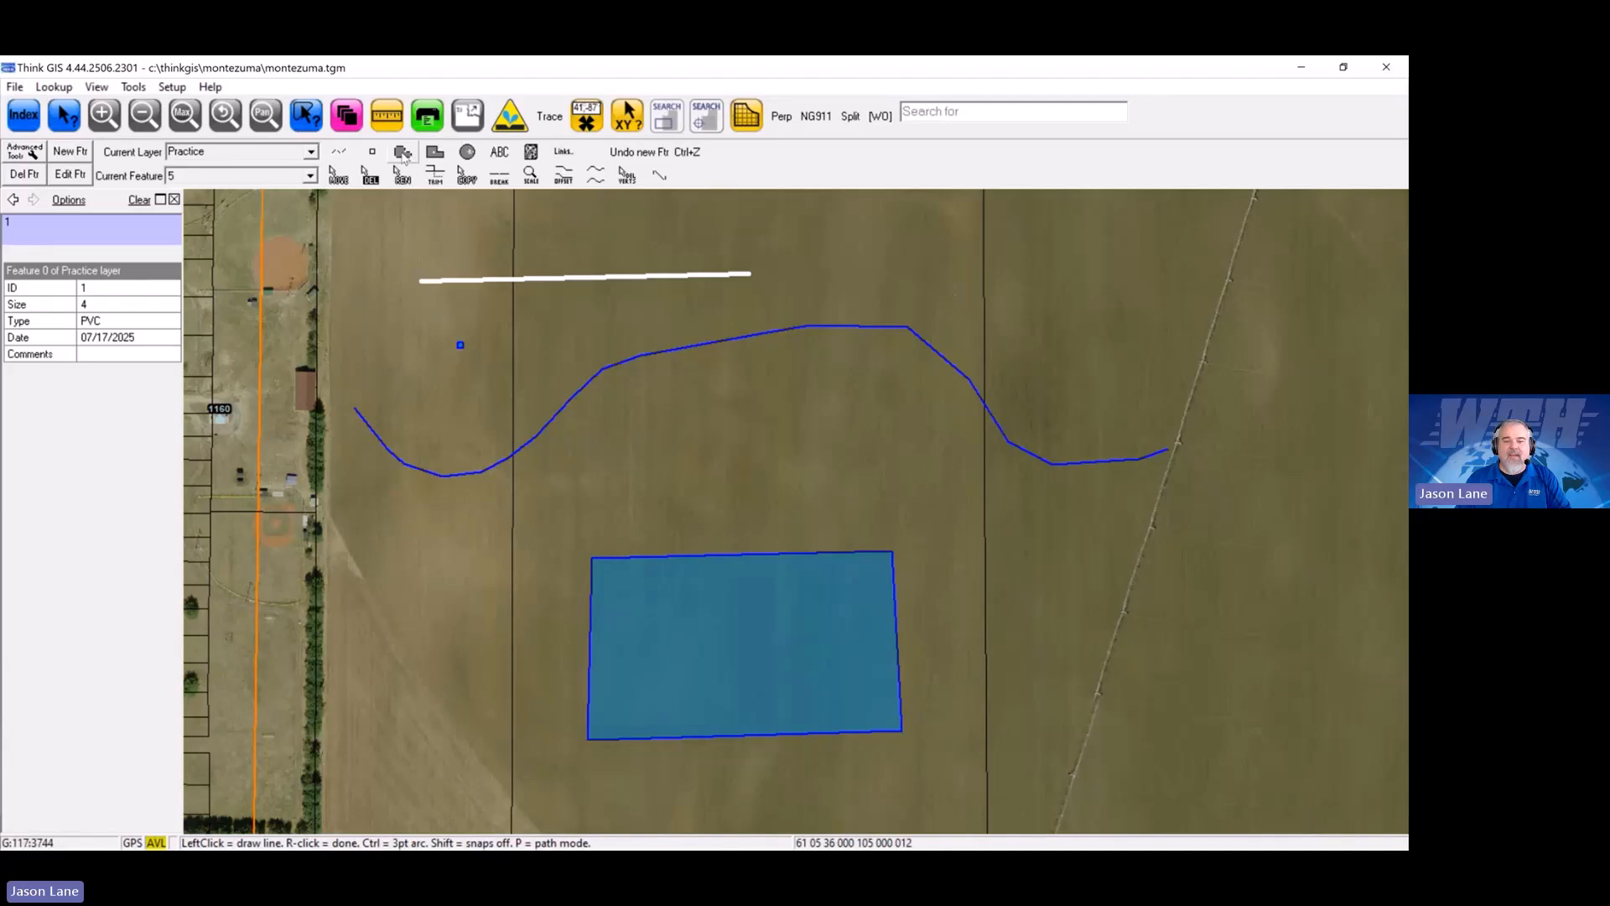
pyautogui.click(774, 781)
pyautogui.click(950, 615)
pyautogui.click(1079, 617)
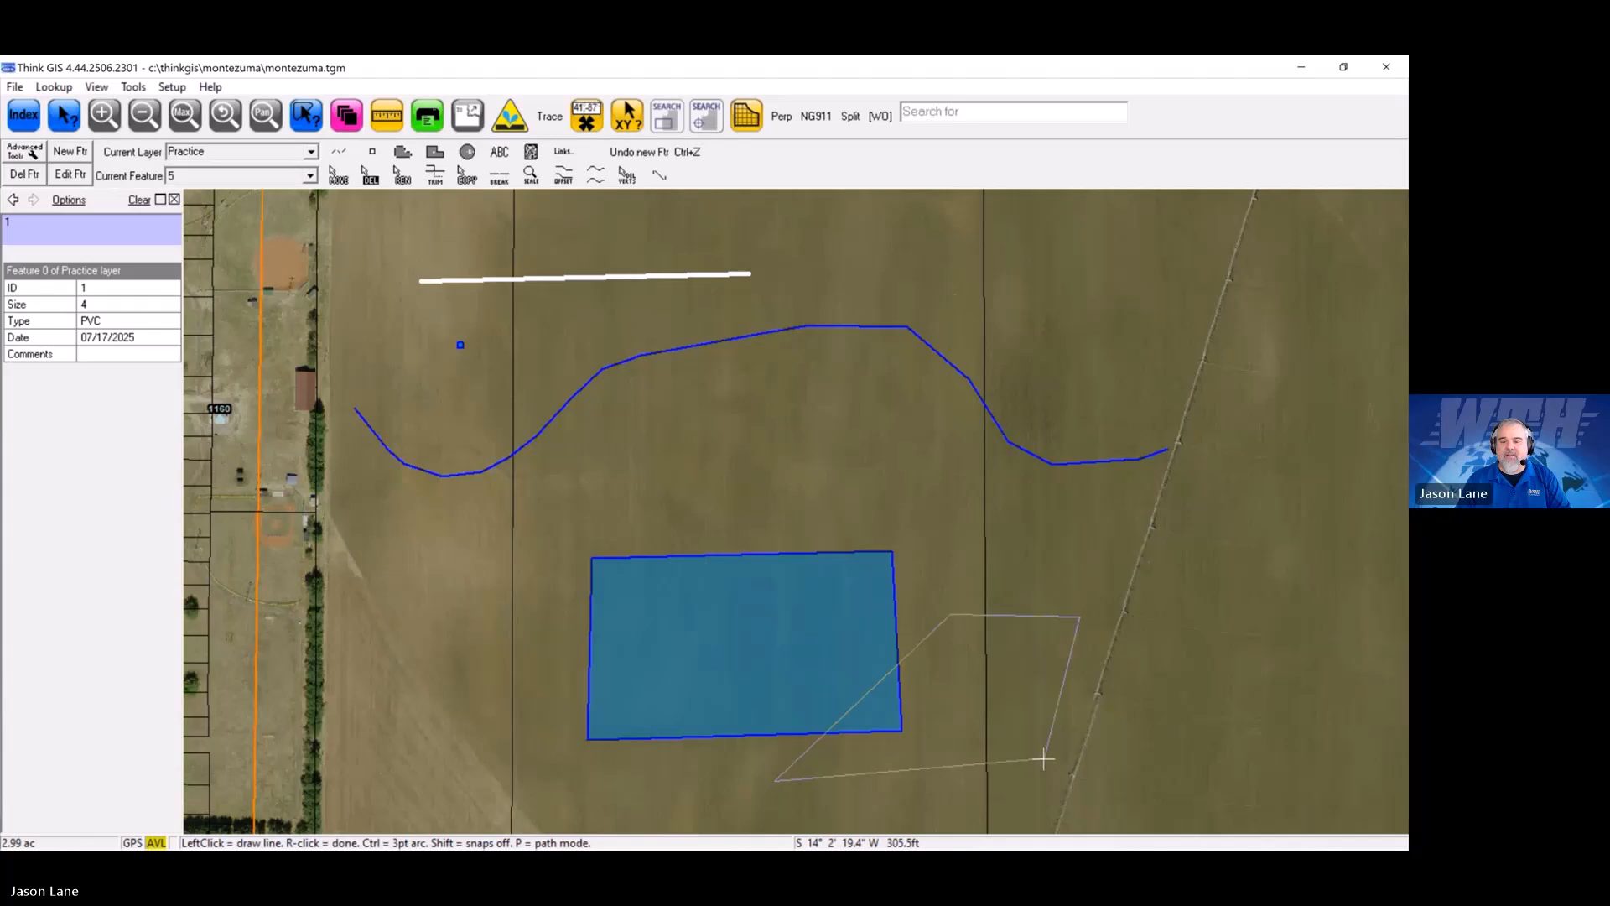
pyautogui.rightClick(1042, 805)
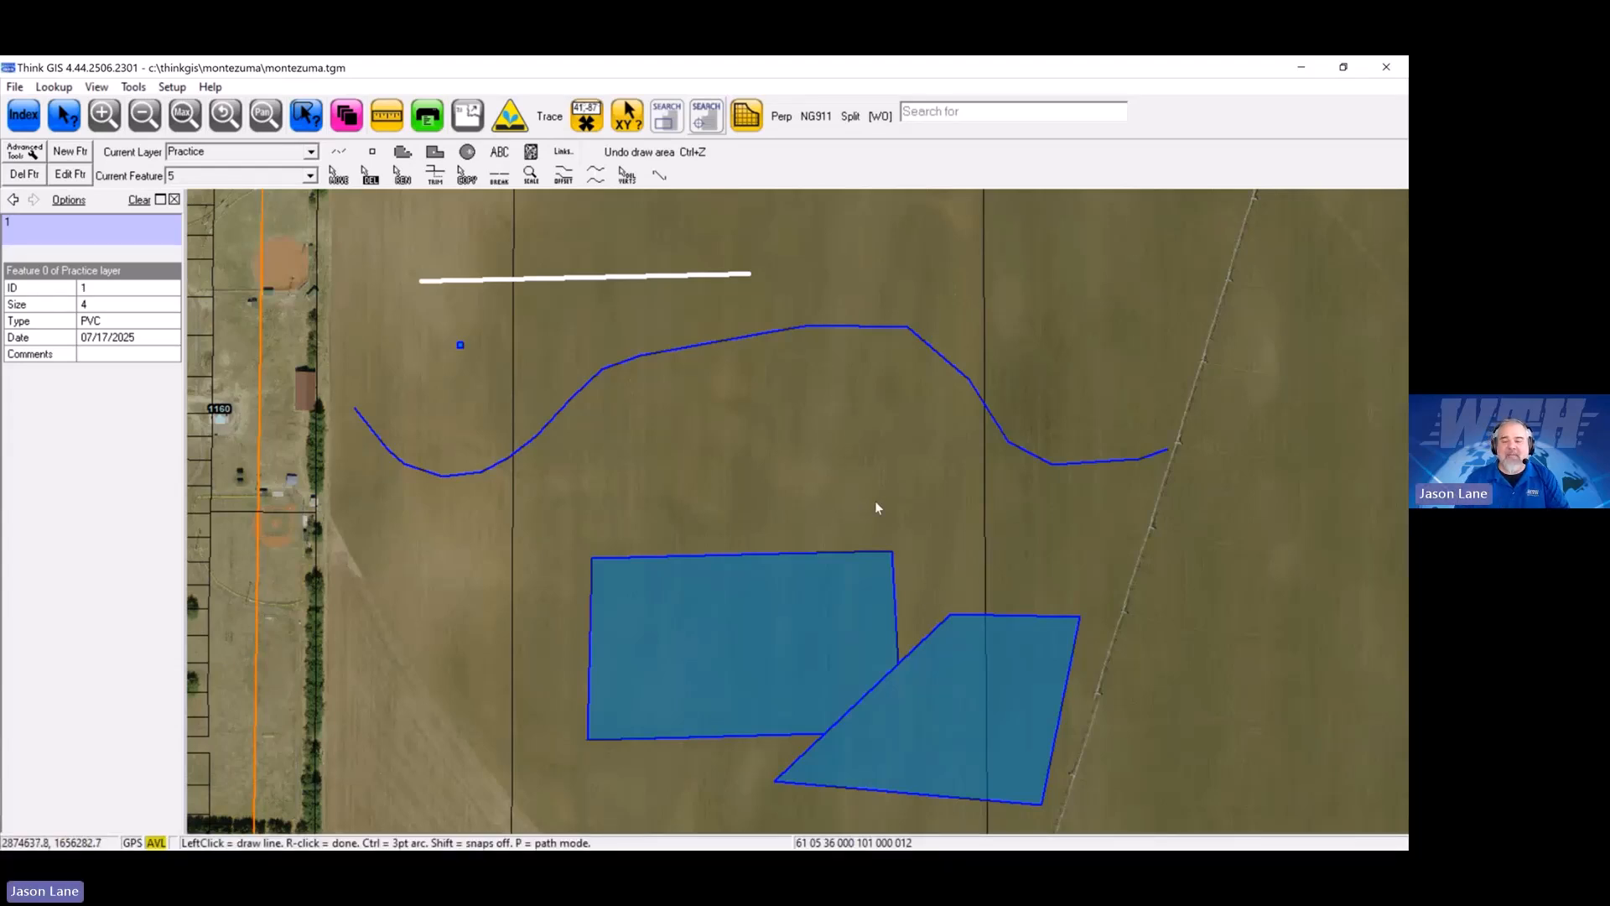
# Step: Add a feature with ID 6 to the Practice layer and start its area between the wavy line and the rectangle with vertices displayed
pyautogui.click(81, 156)
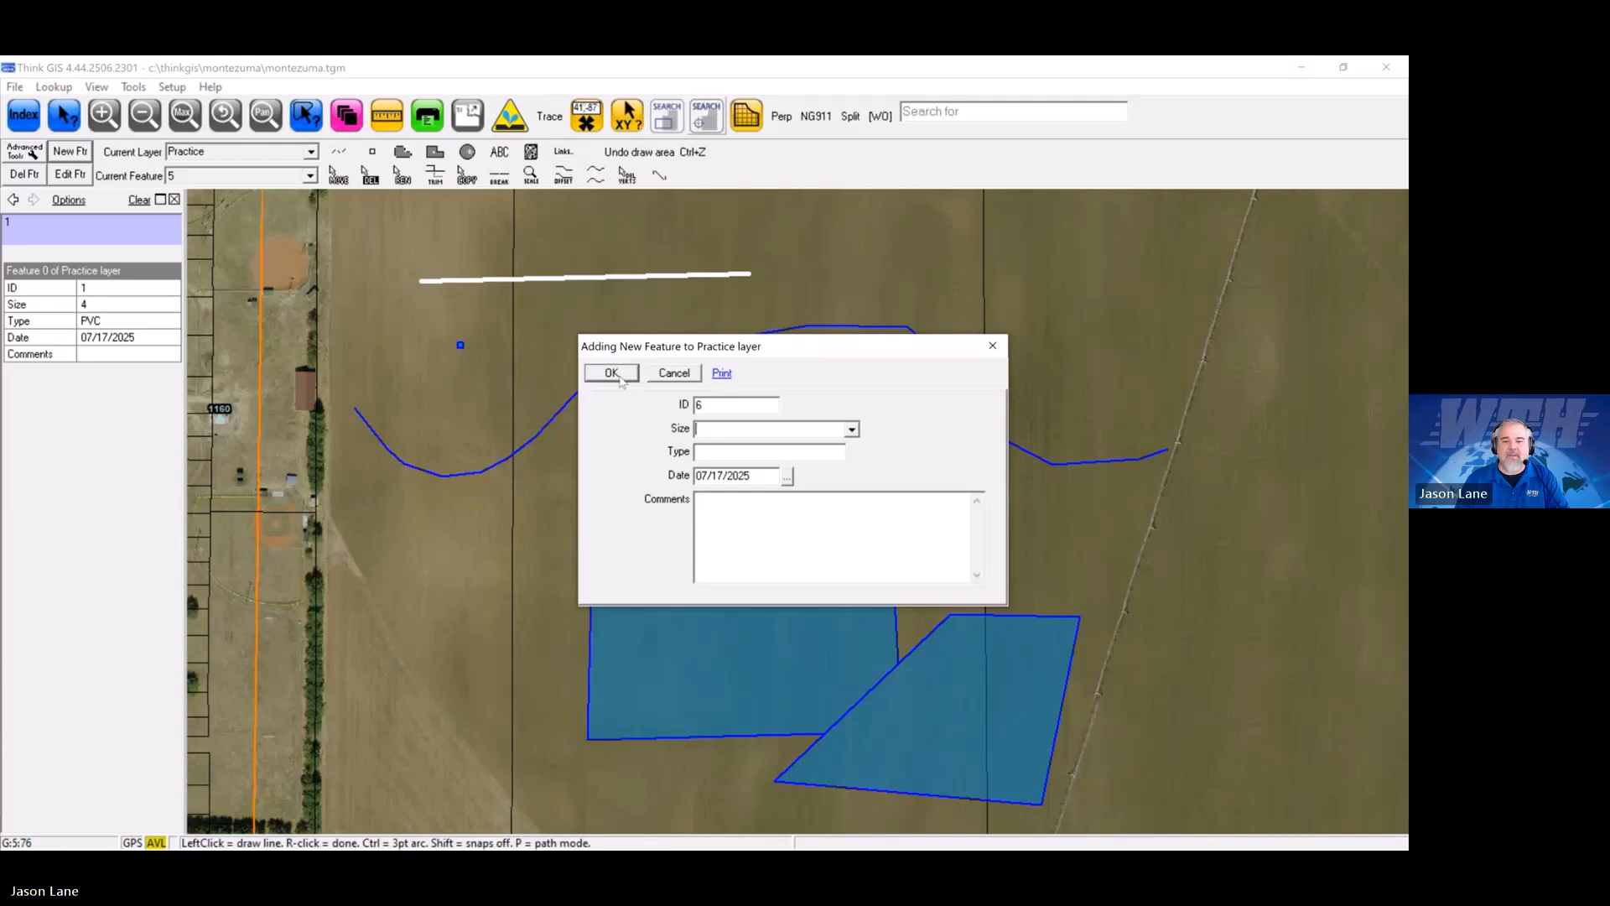
pyautogui.click(612, 373)
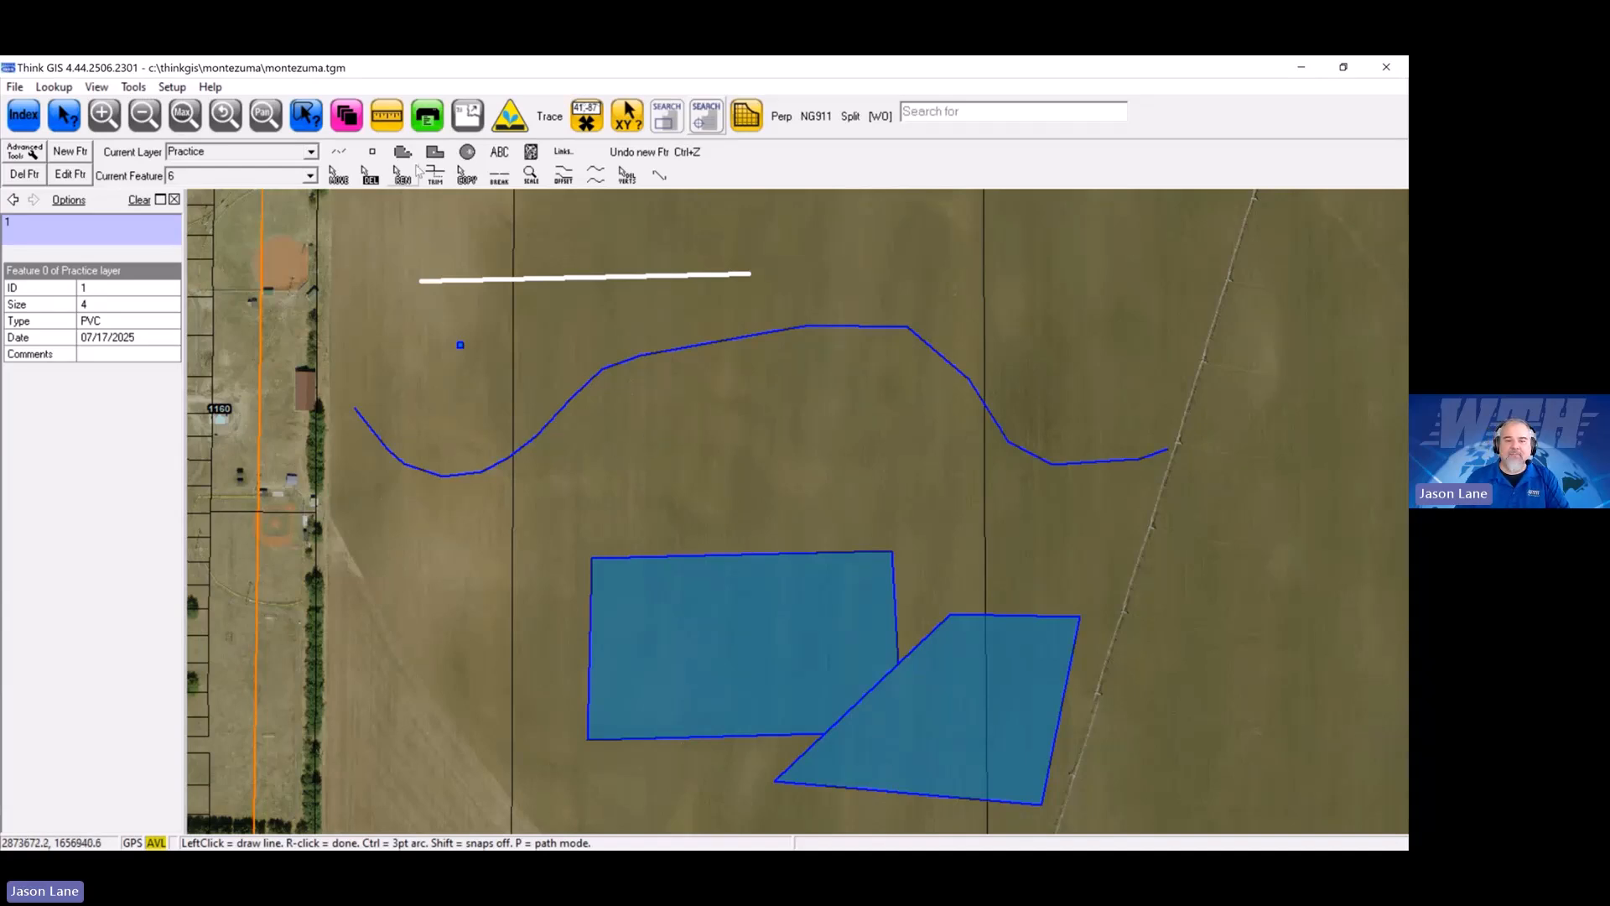
pyautogui.click(612, 499)
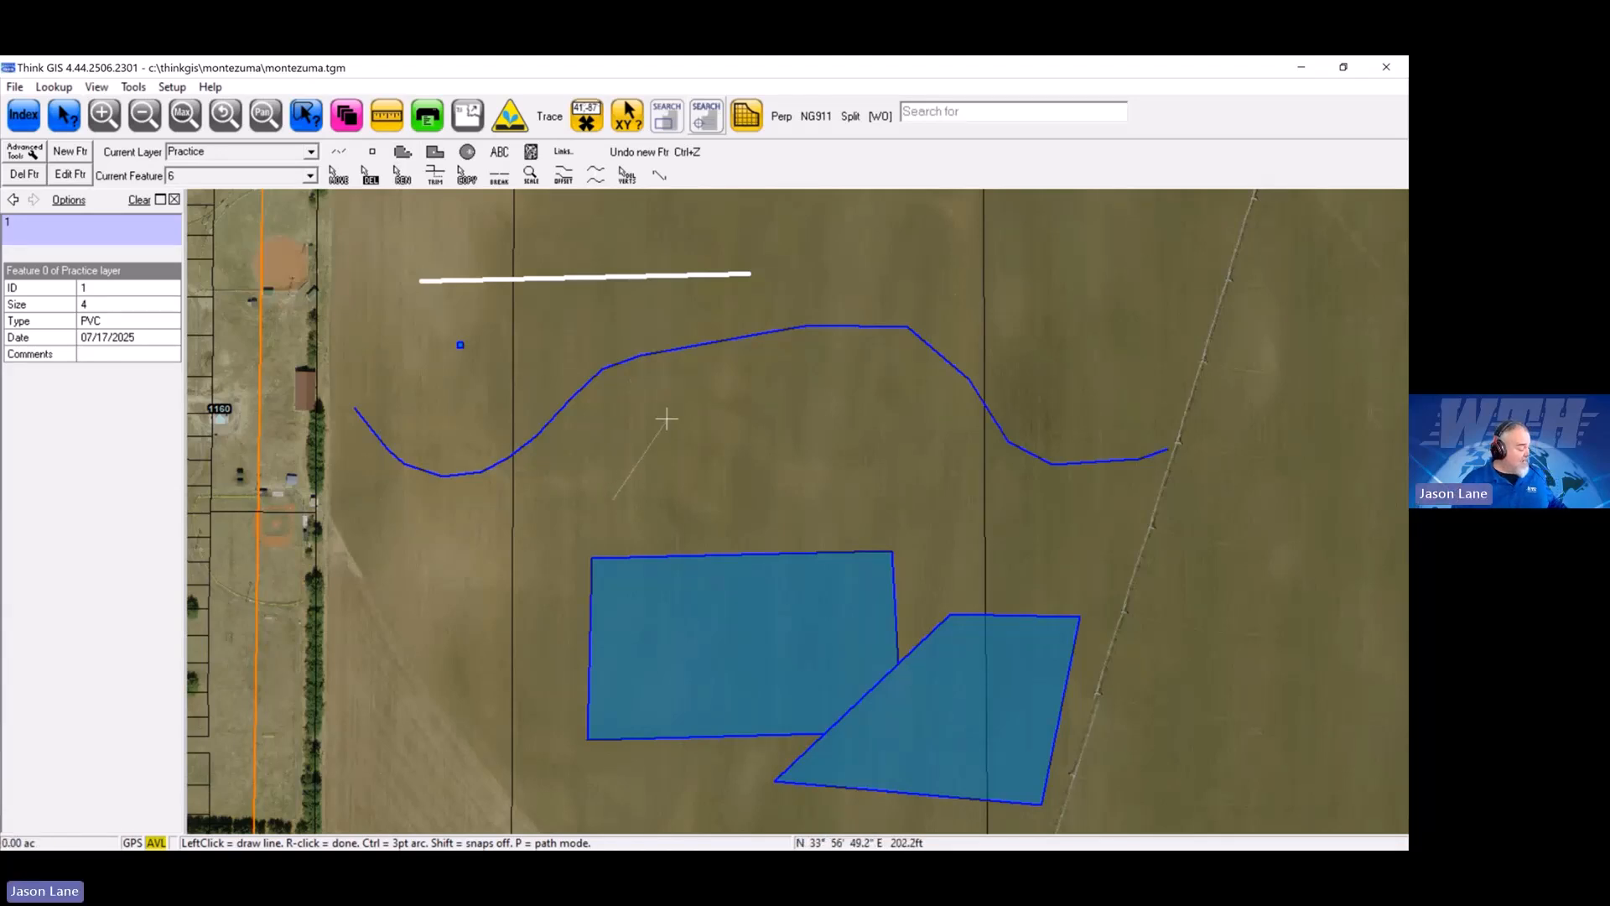
pyautogui.press('s')
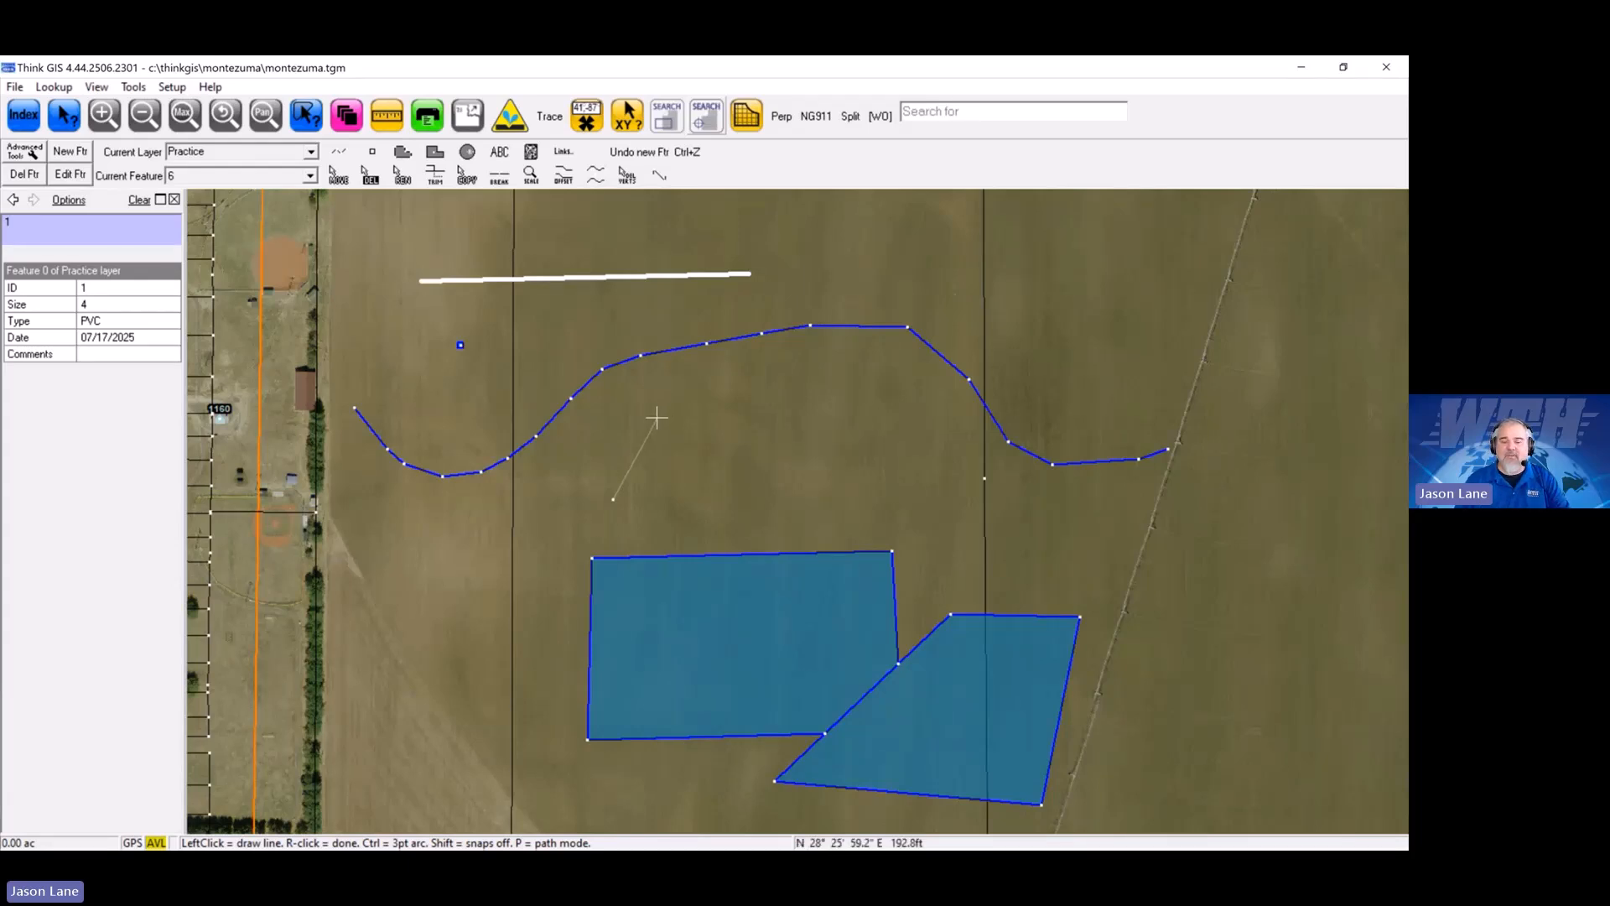
# Step: Trace the area's upper edge along seven consecutive vertices of the wavy line and close it as an area of about 3.65 acres
pyautogui.click(536, 437)
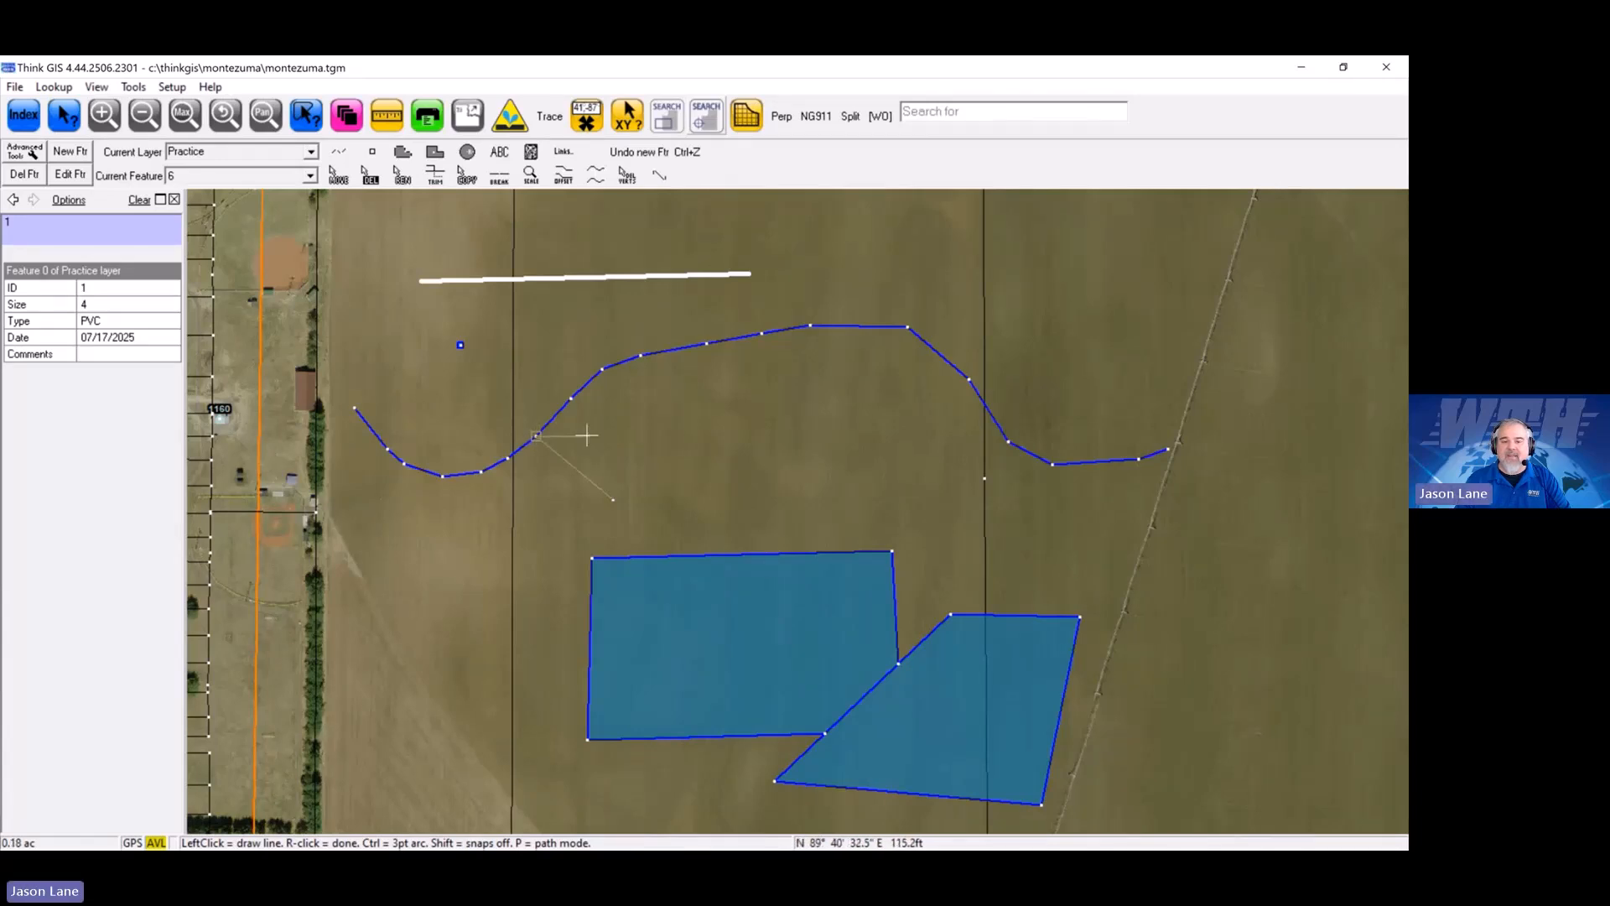
pyautogui.click(570, 402)
pyautogui.click(601, 371)
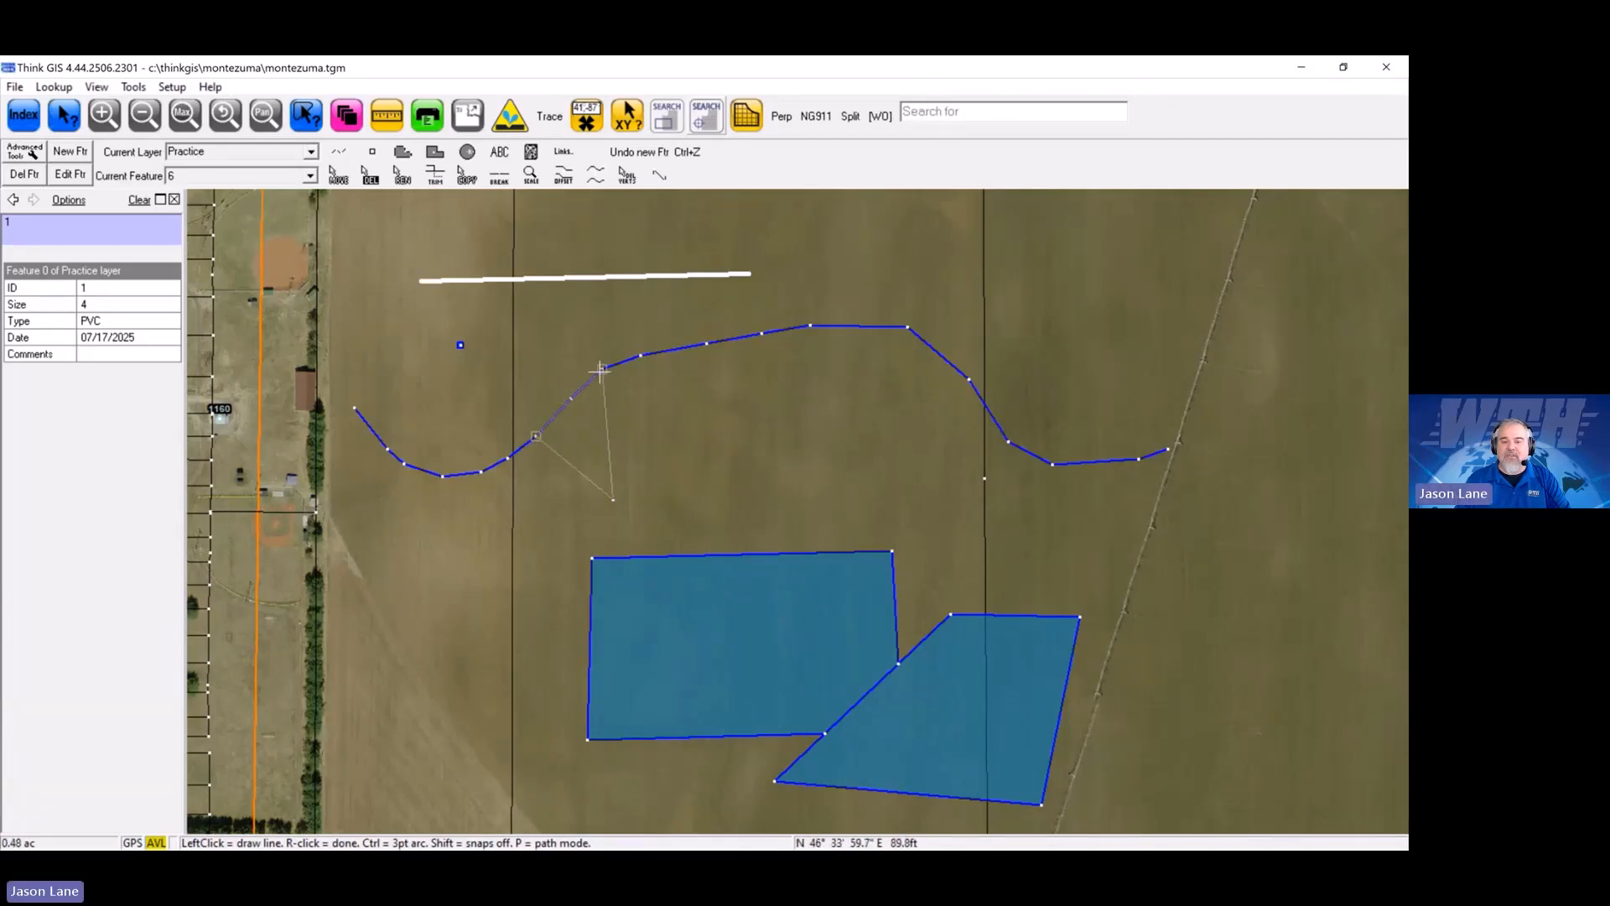
pyautogui.click(641, 359)
pyautogui.click(707, 345)
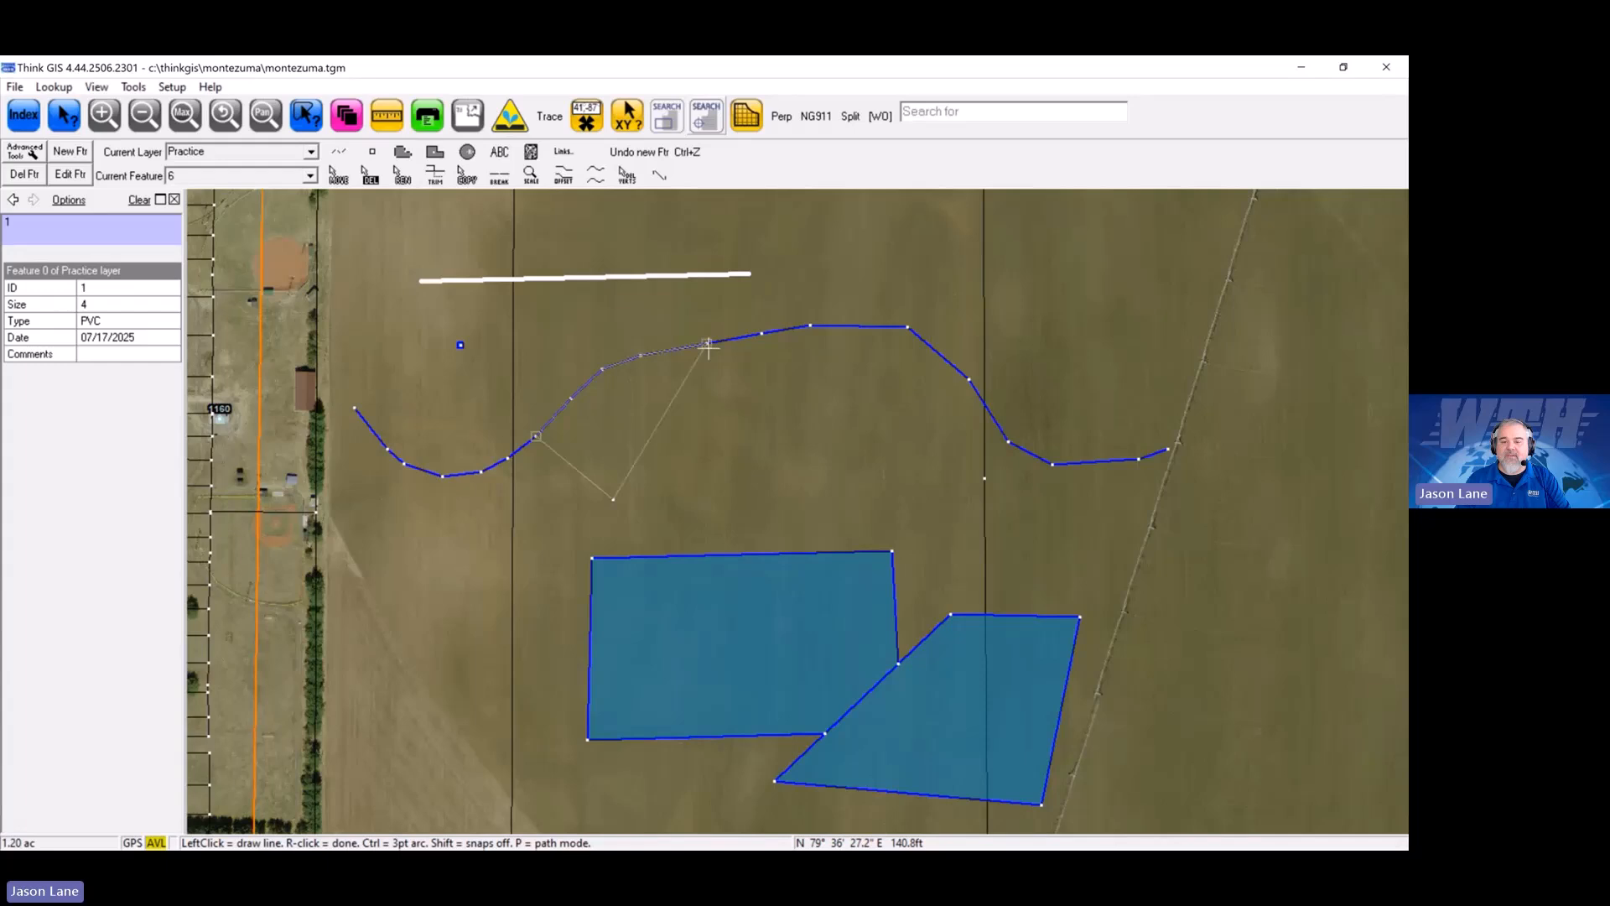
pyautogui.click(761, 336)
pyautogui.click(810, 326)
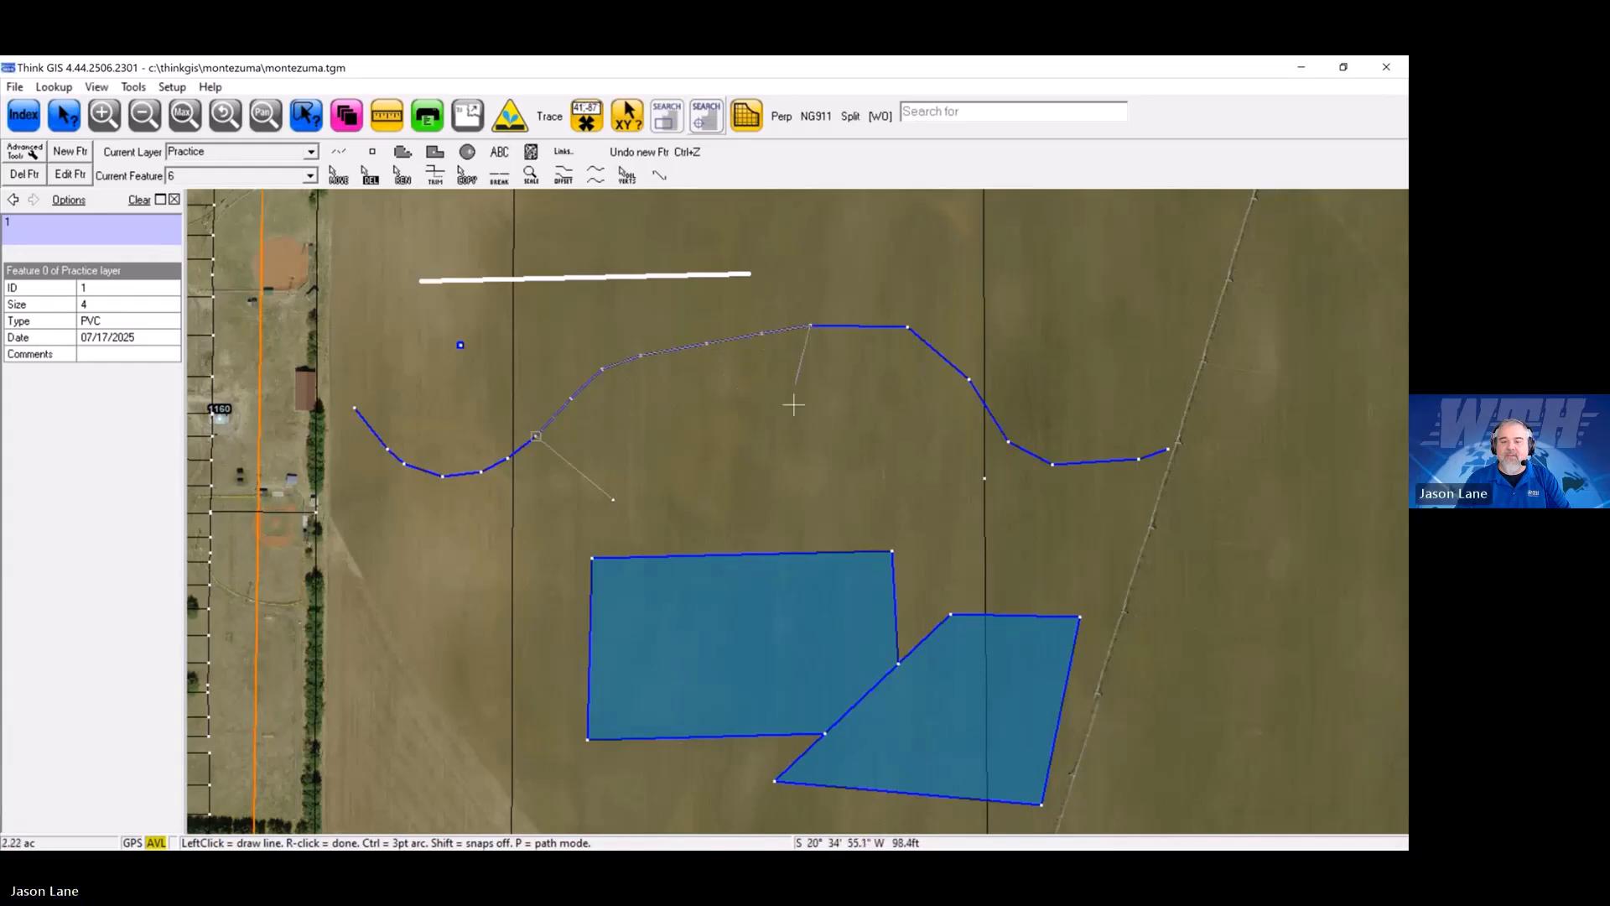
pyautogui.click(826, 485)
pyautogui.rightClick(826, 485)
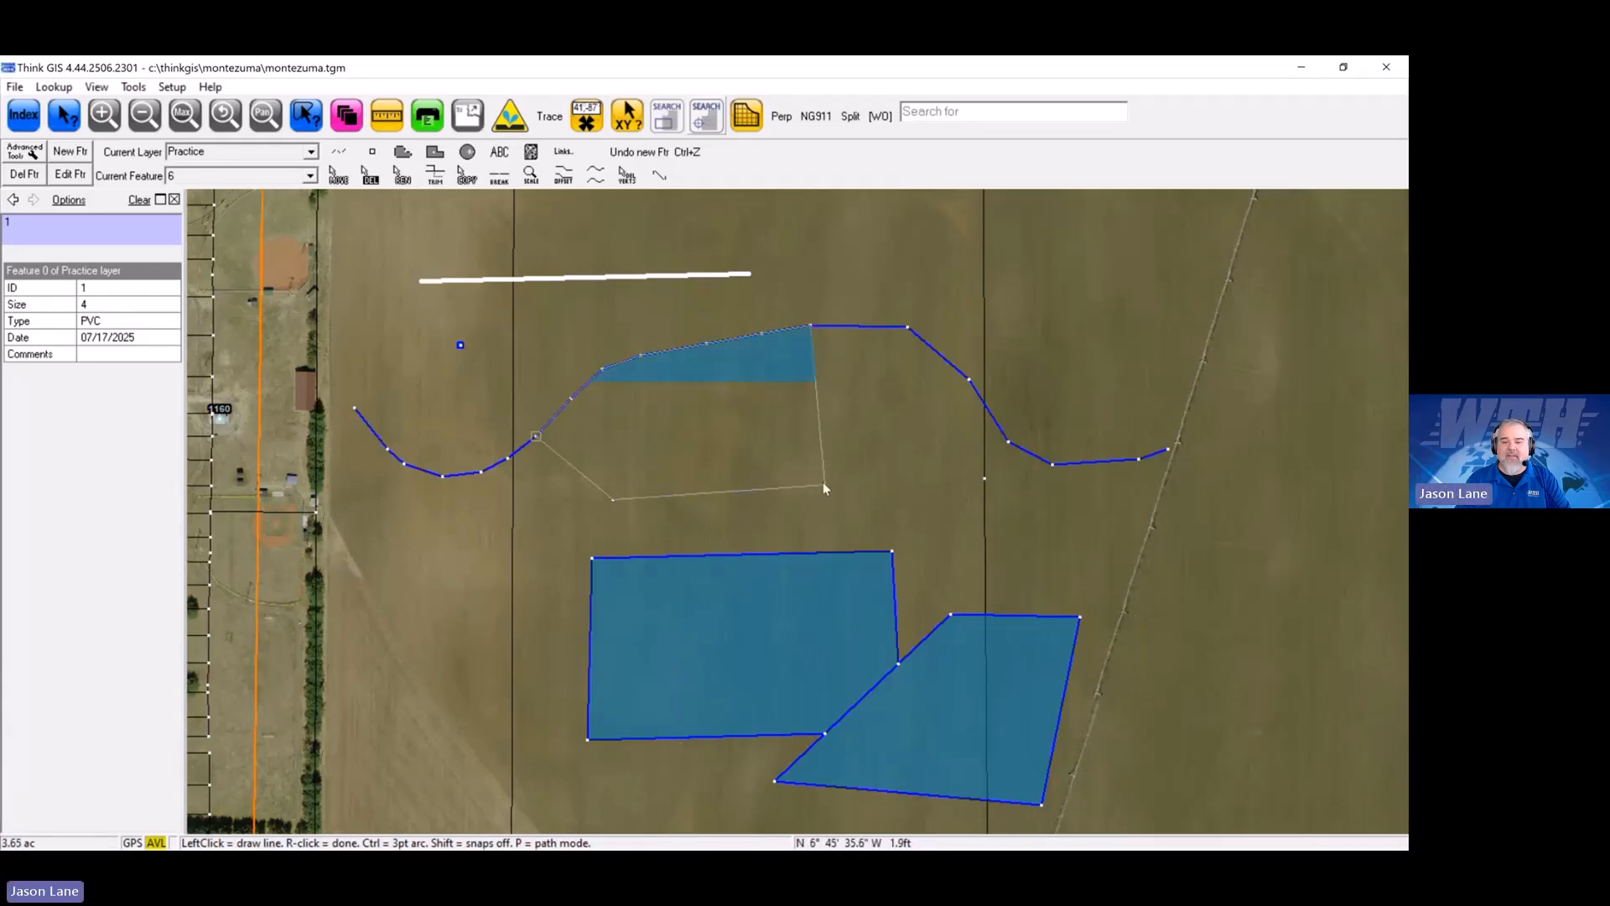
# Step: Finish drawing the area of feature 6 below the wavy line
pyautogui.rightClick(876, 473)
pyautogui.moveTo(869, 460); pyautogui.dragTo(891, 467)
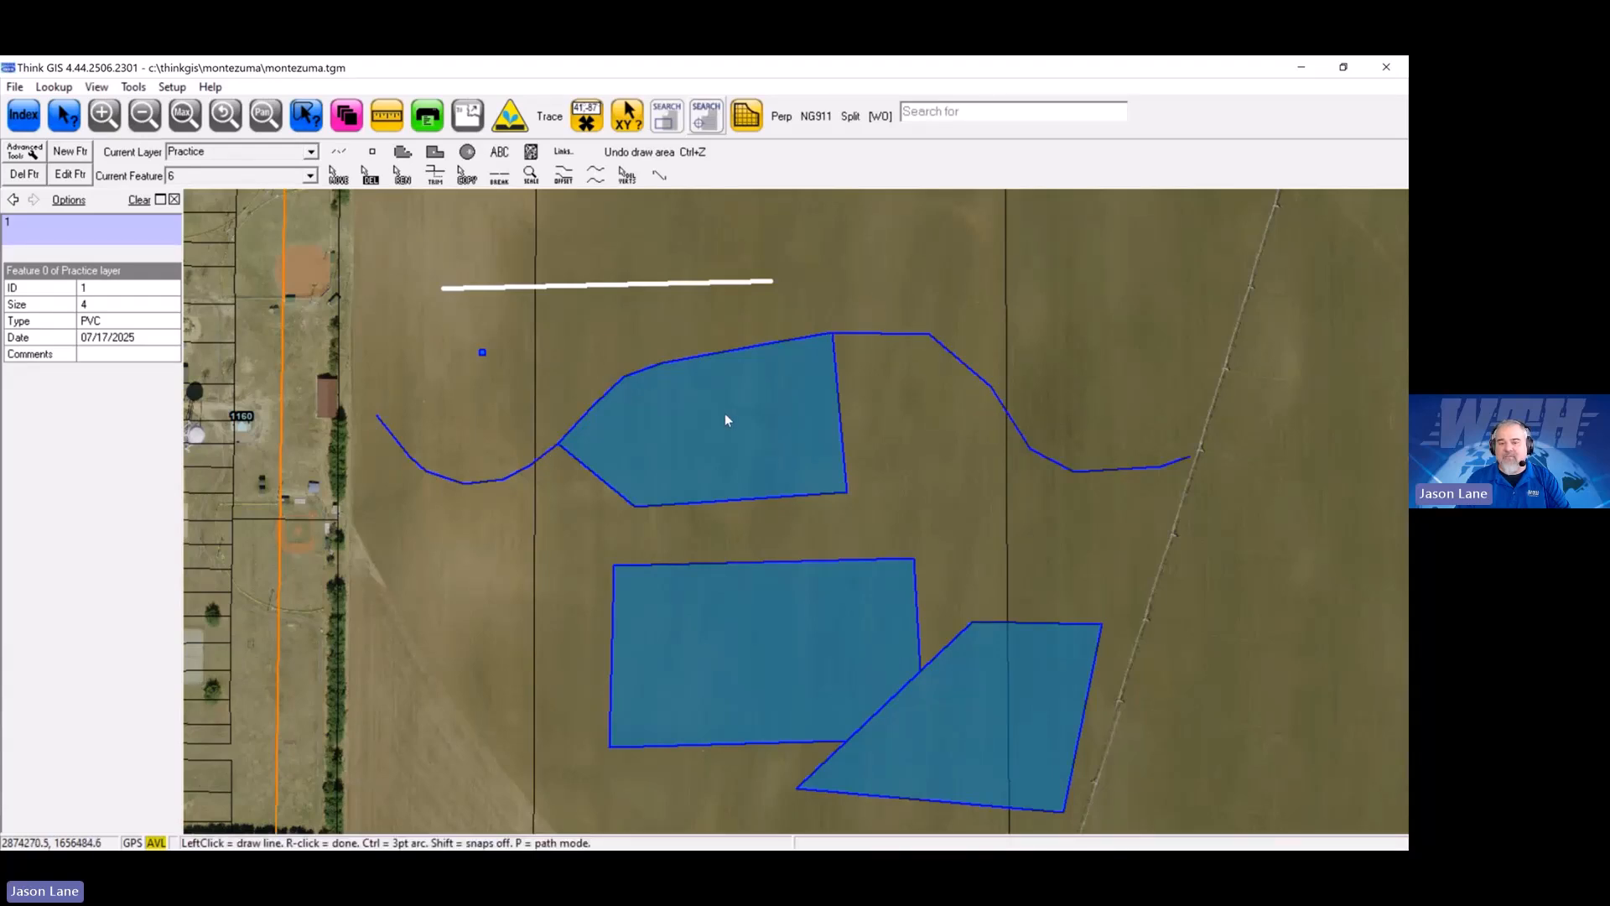
pyautogui.scroll(-1, 876, 407)
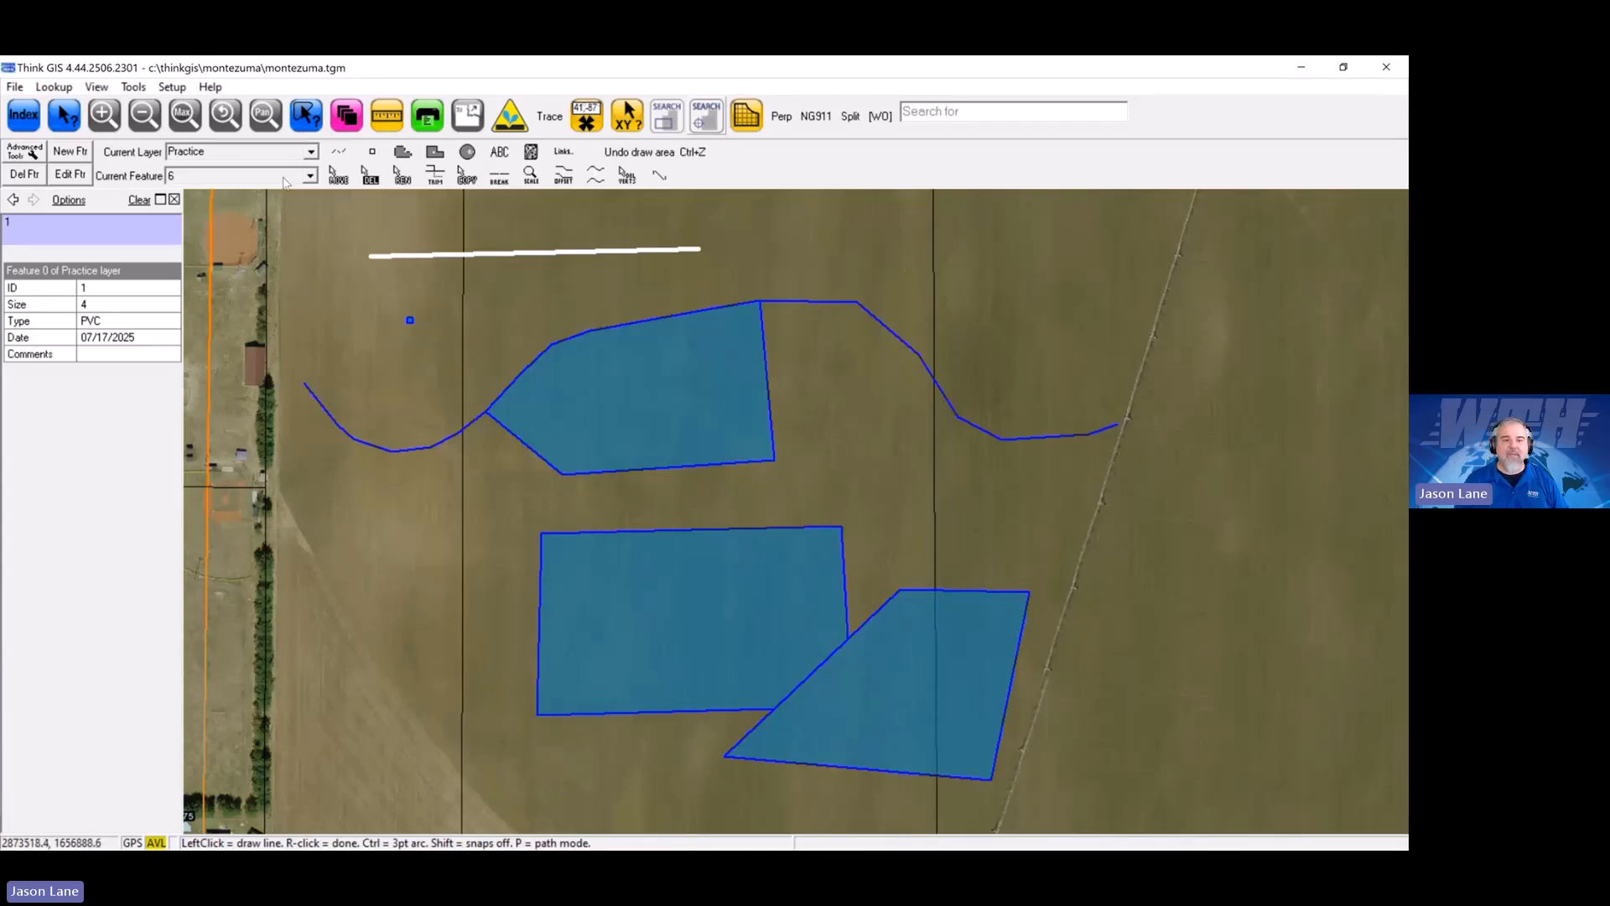
# Step: Add a feature with ID 7 to the Practice layer and draw its area along feature 6's east edge, tracing the wavy line in path mode
pyautogui.click(74, 154)
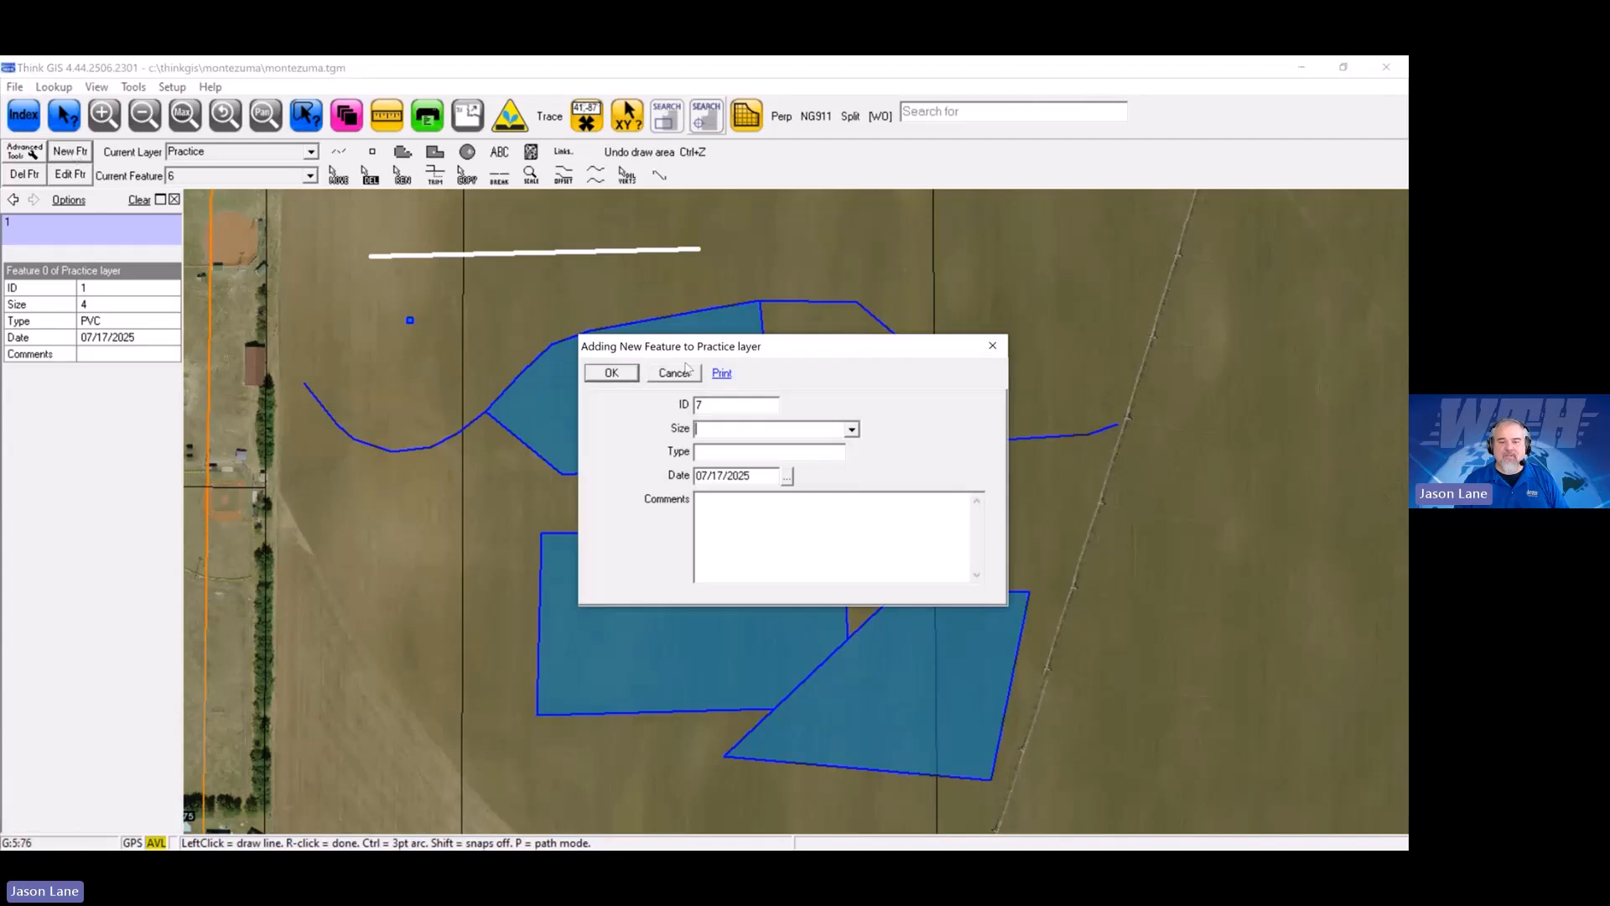
pyautogui.click(610, 373)
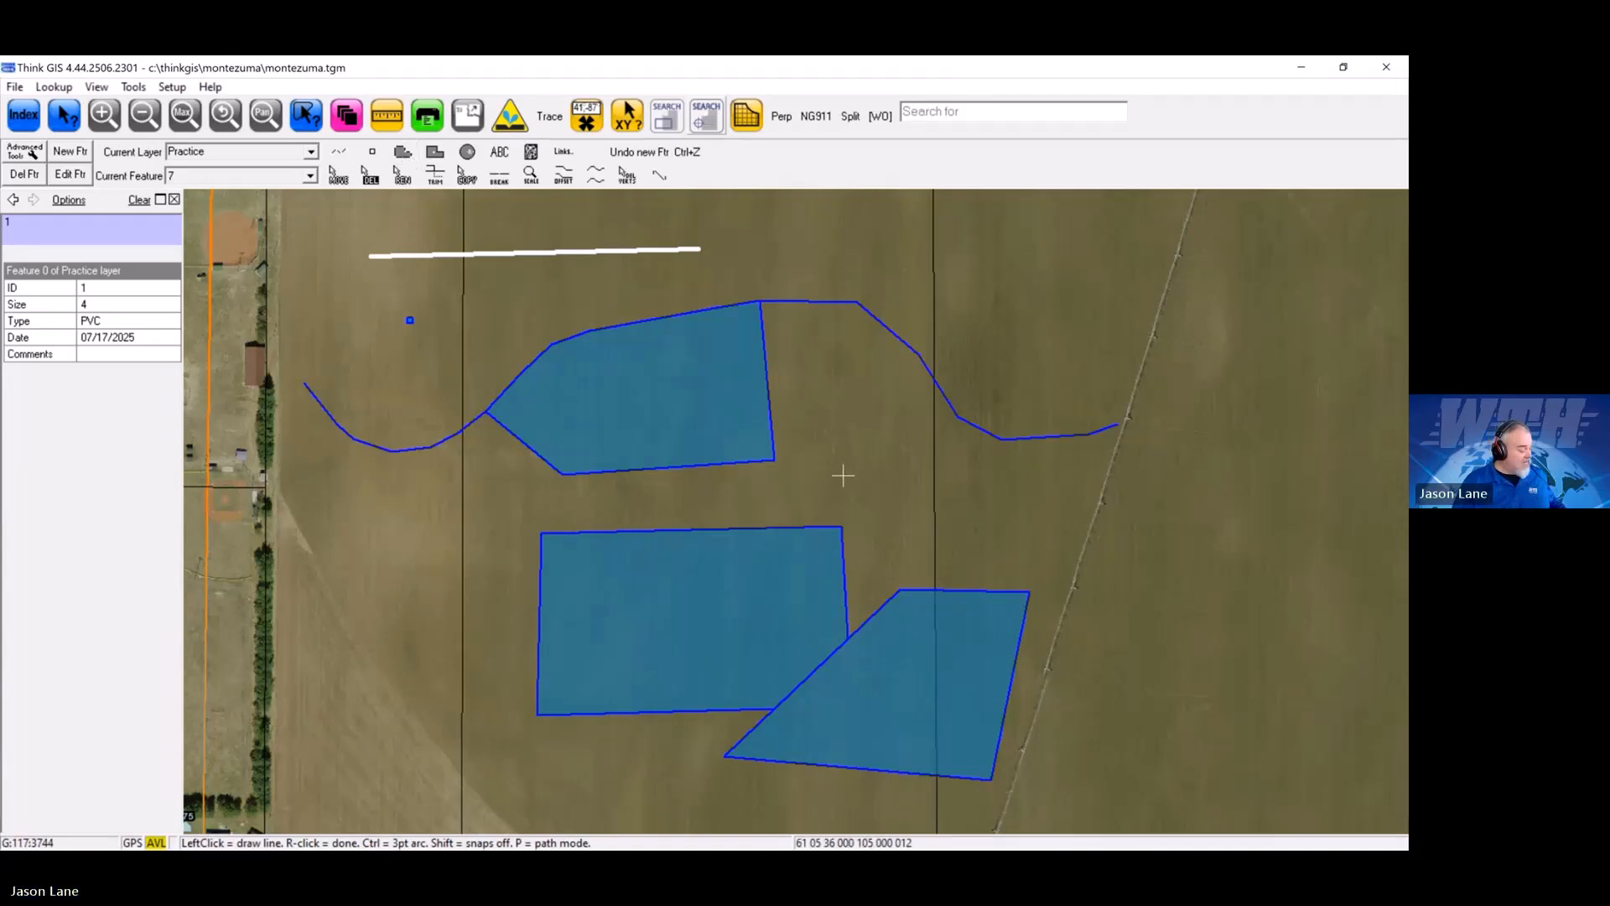
pyautogui.click(773, 461)
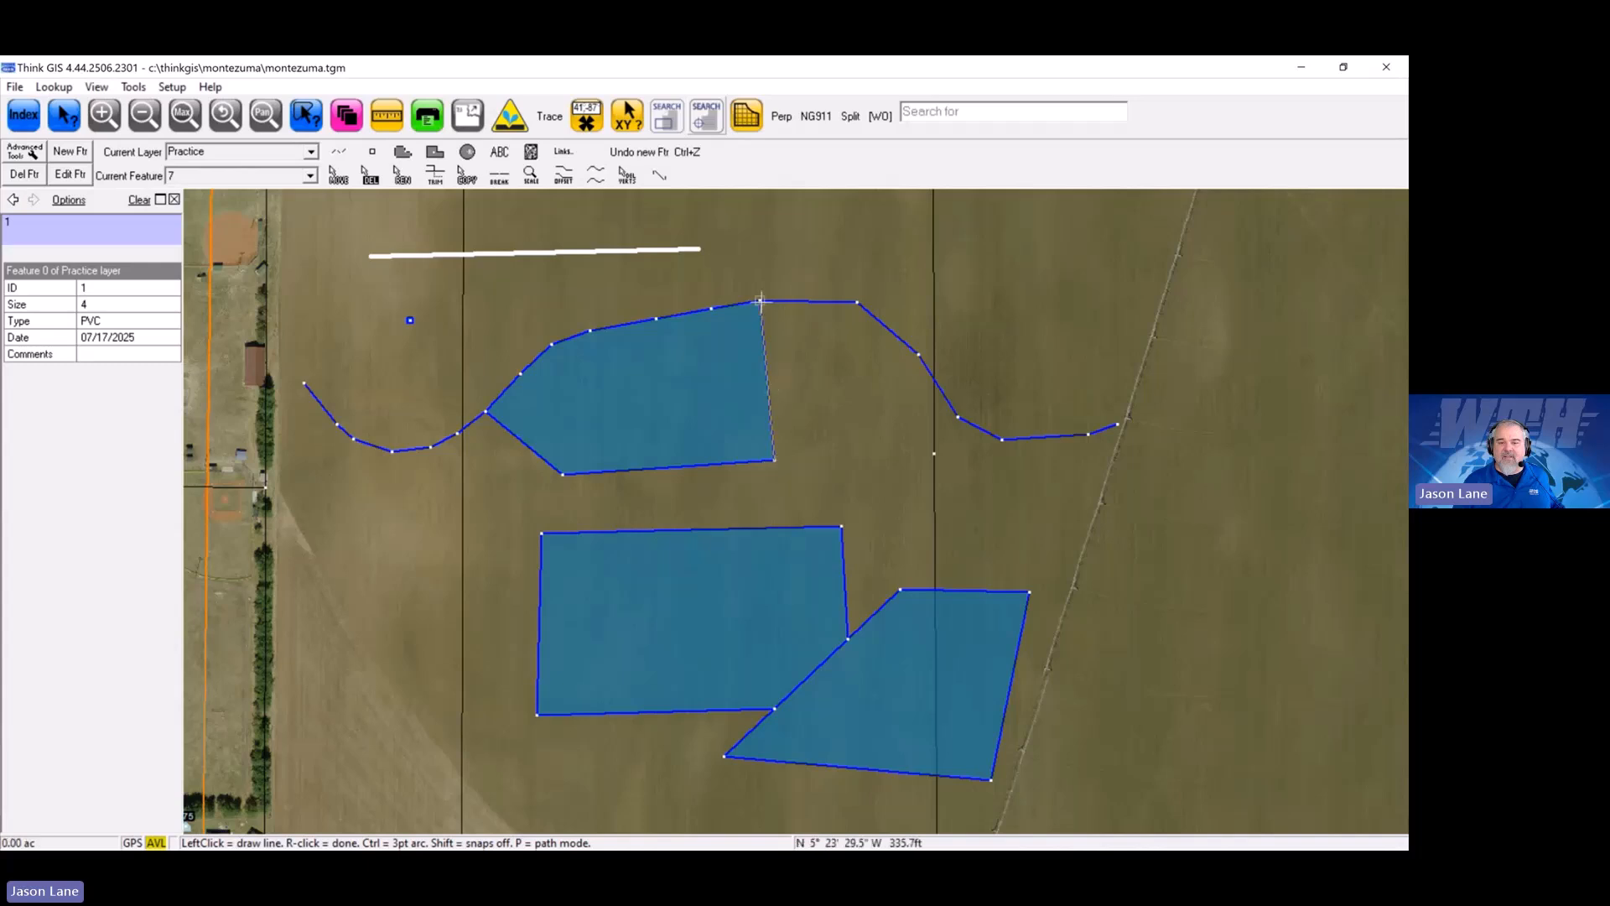
pyautogui.click(761, 300)
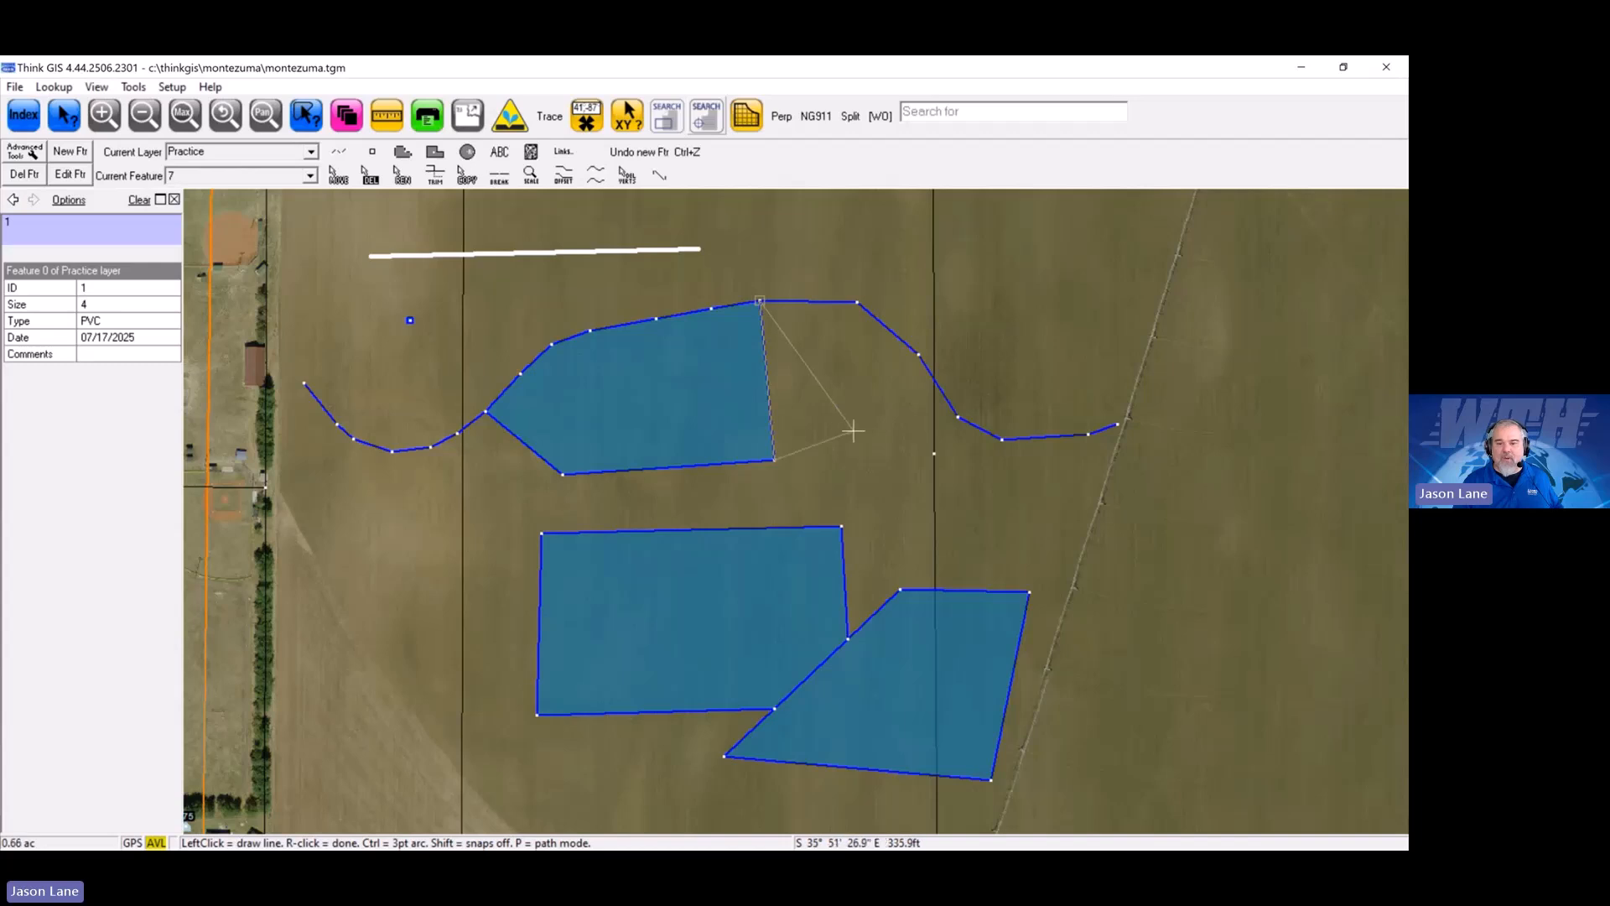
pyautogui.press('p')
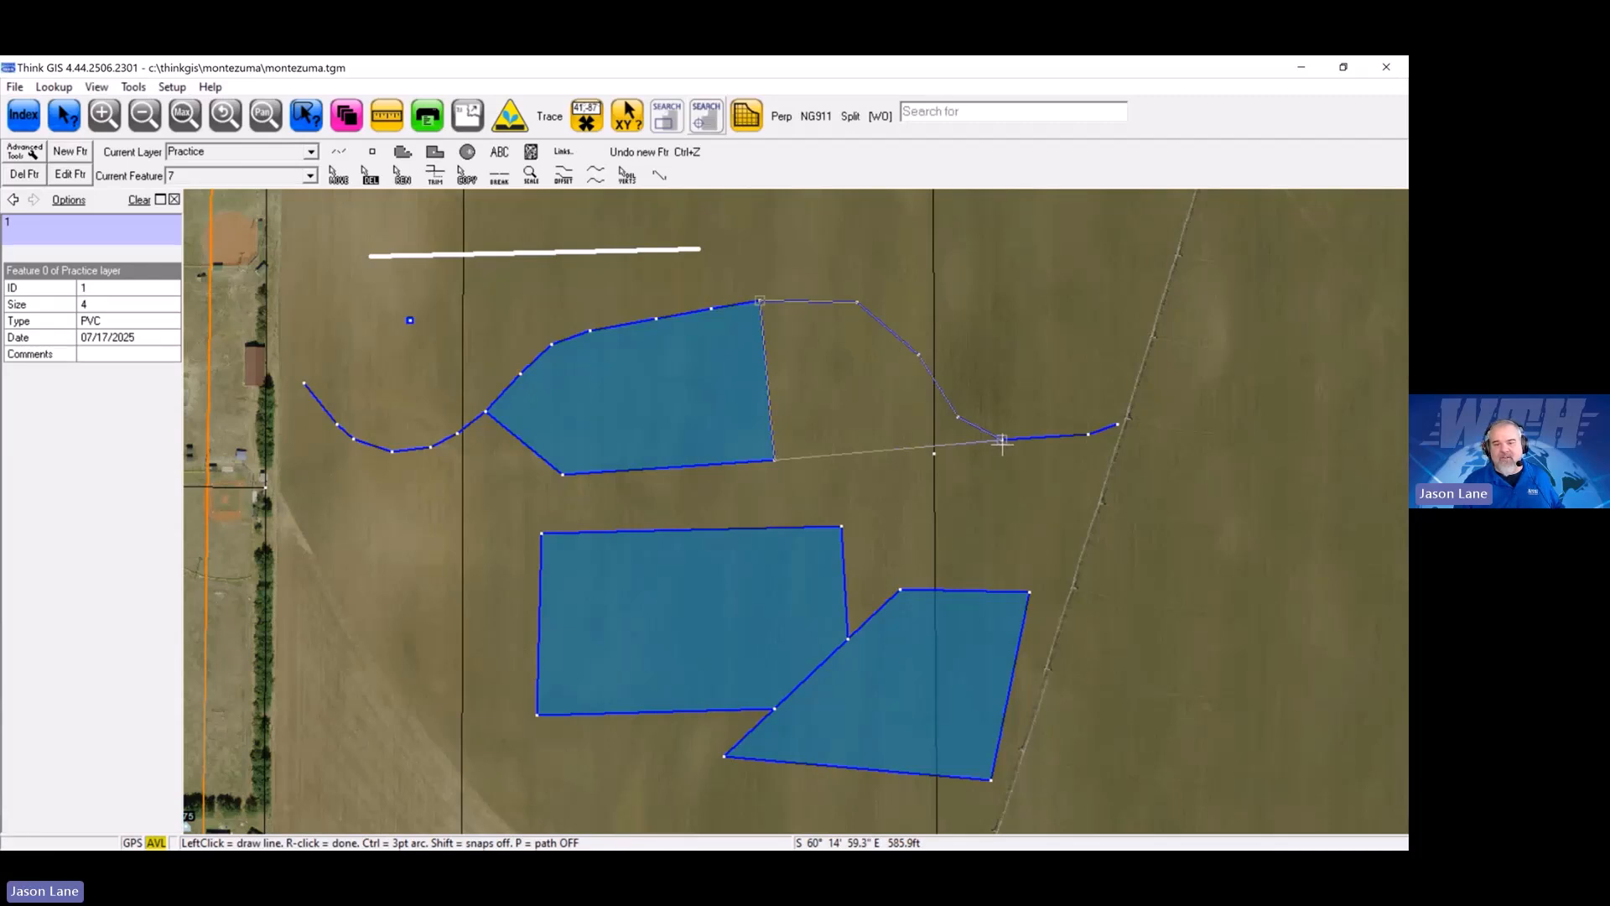
pyautogui.rightClick(962, 485)
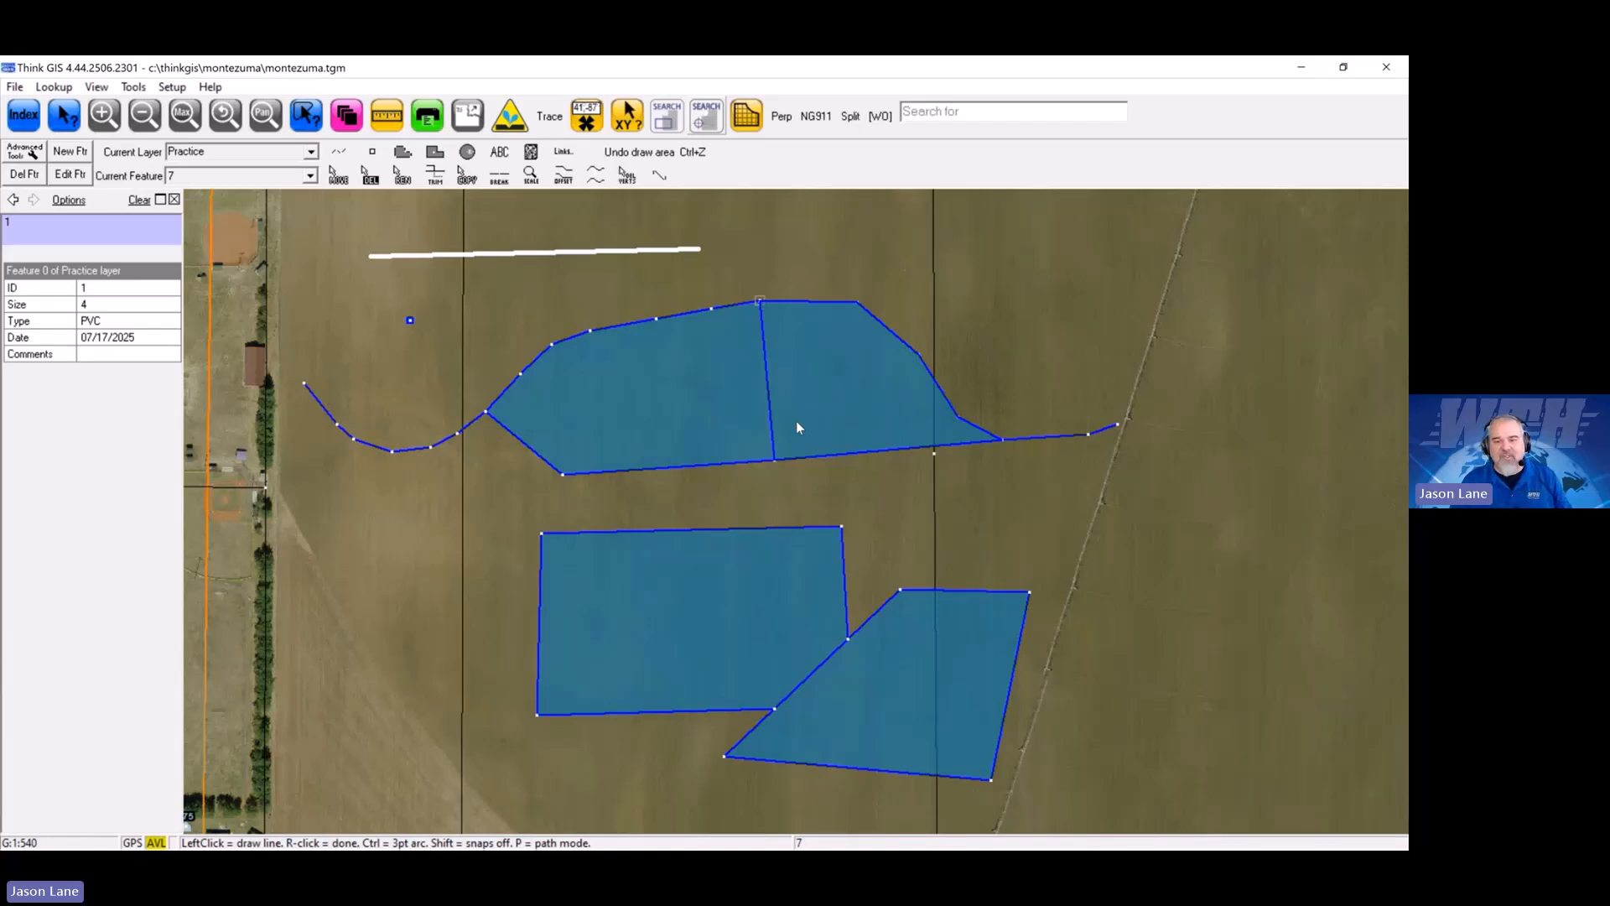
# Step: Start a polyline for feature 7 north of the two adjoining areas with a short, nearly horizontal first segment
pyautogui.middleClick(849, 376)
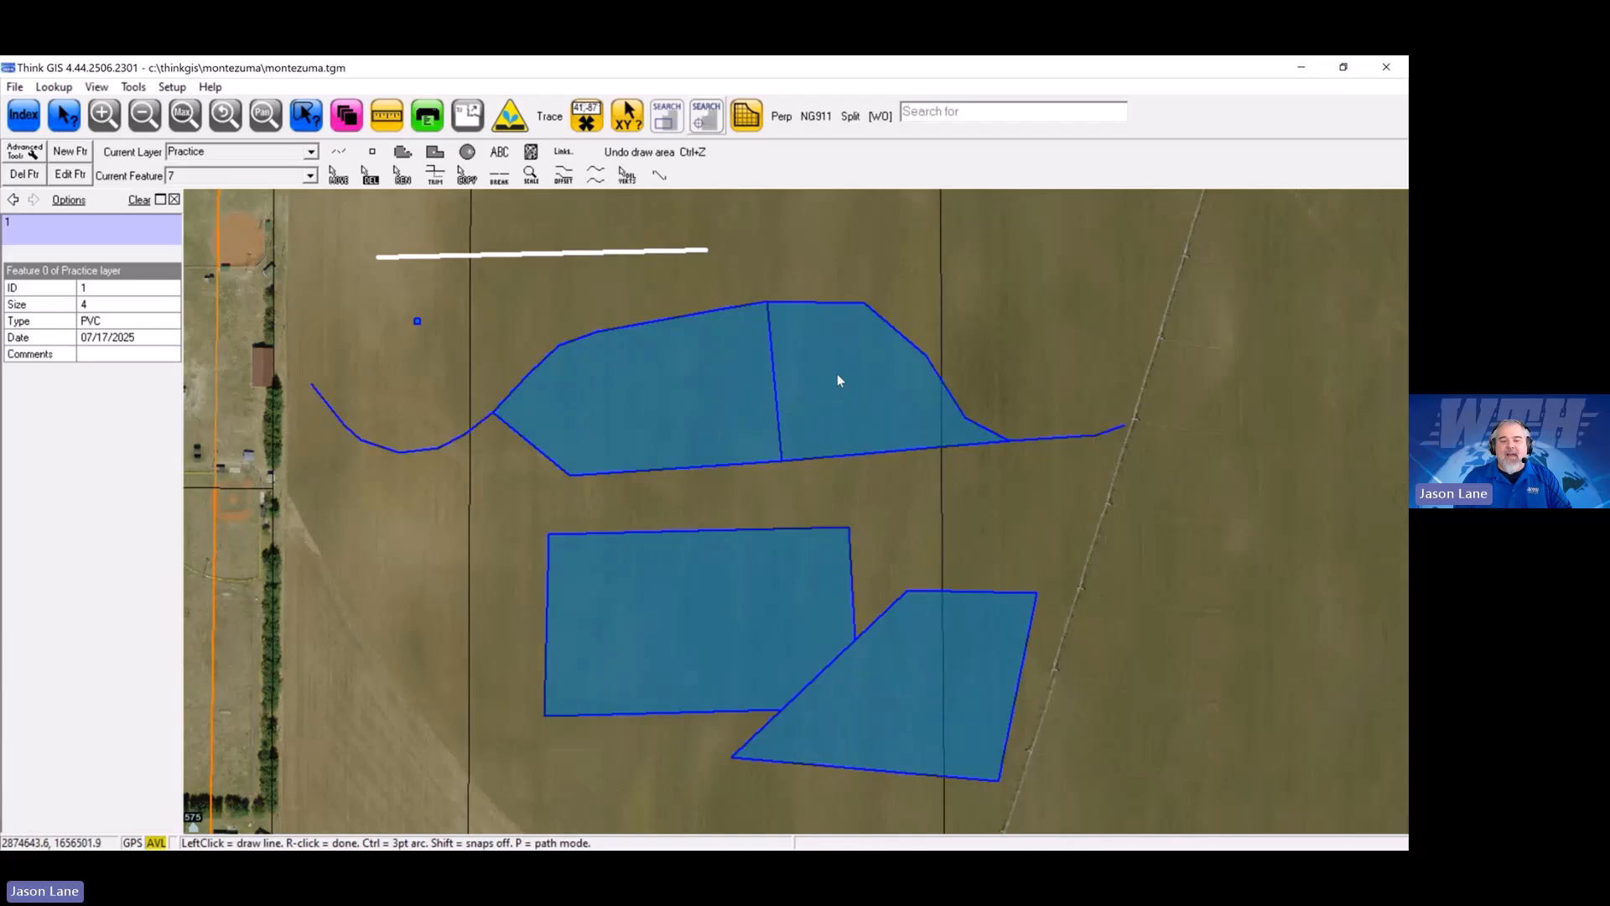
pyautogui.moveTo(818, 400); pyautogui.dragTo(893, 386)
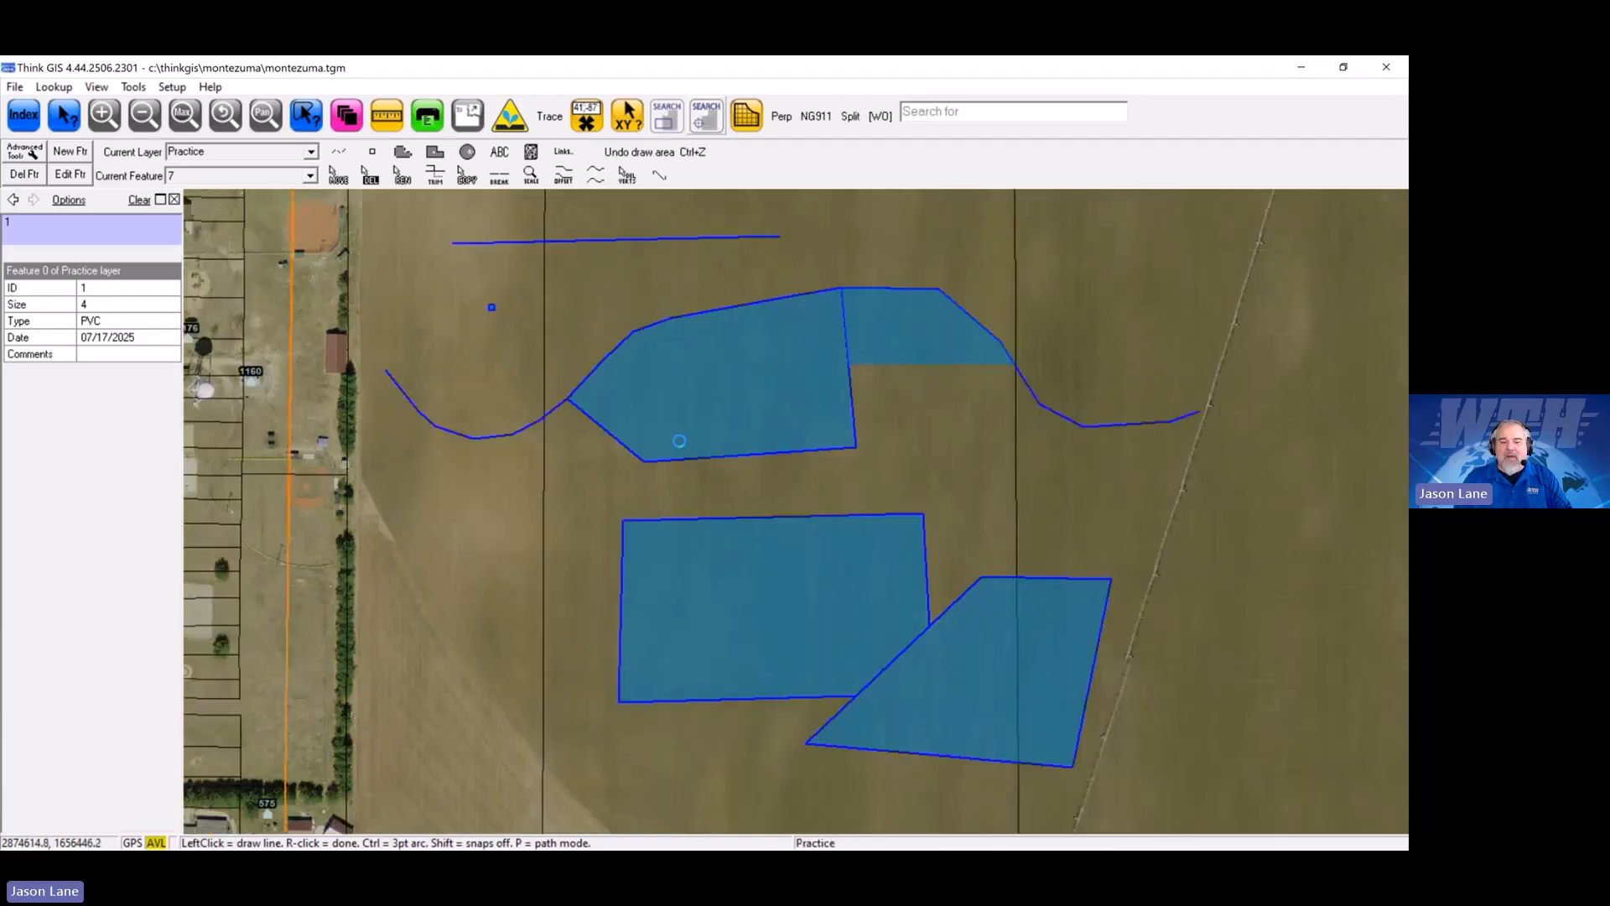
pyautogui.moveTo(680, 441); pyautogui.dragTo(753, 448)
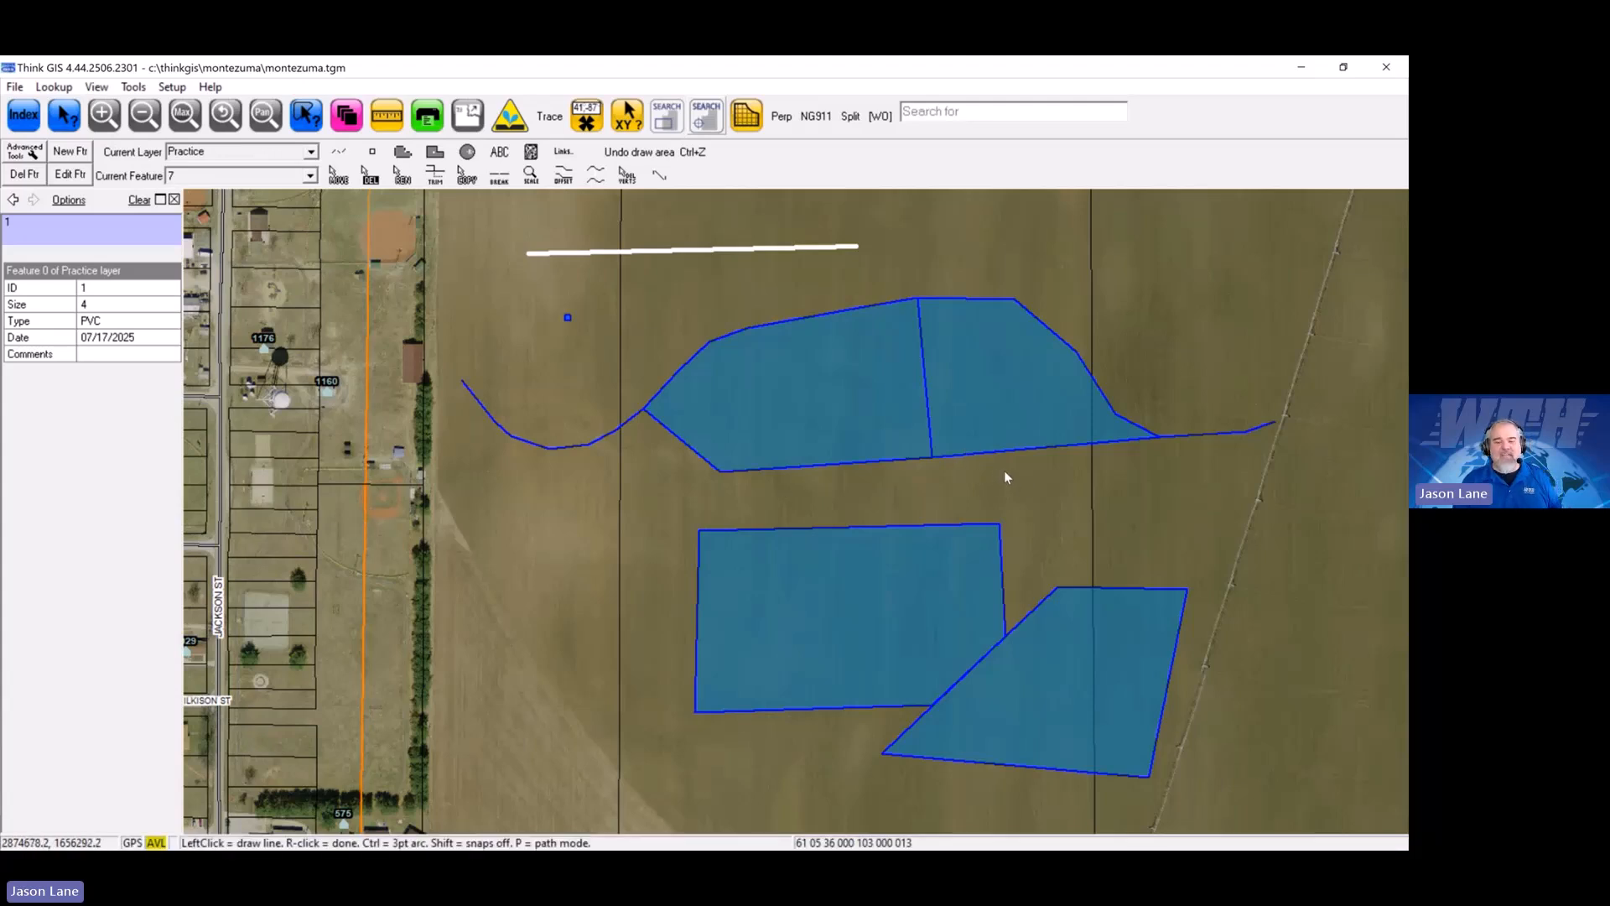
pyautogui.scroll(-1, 946, 342)
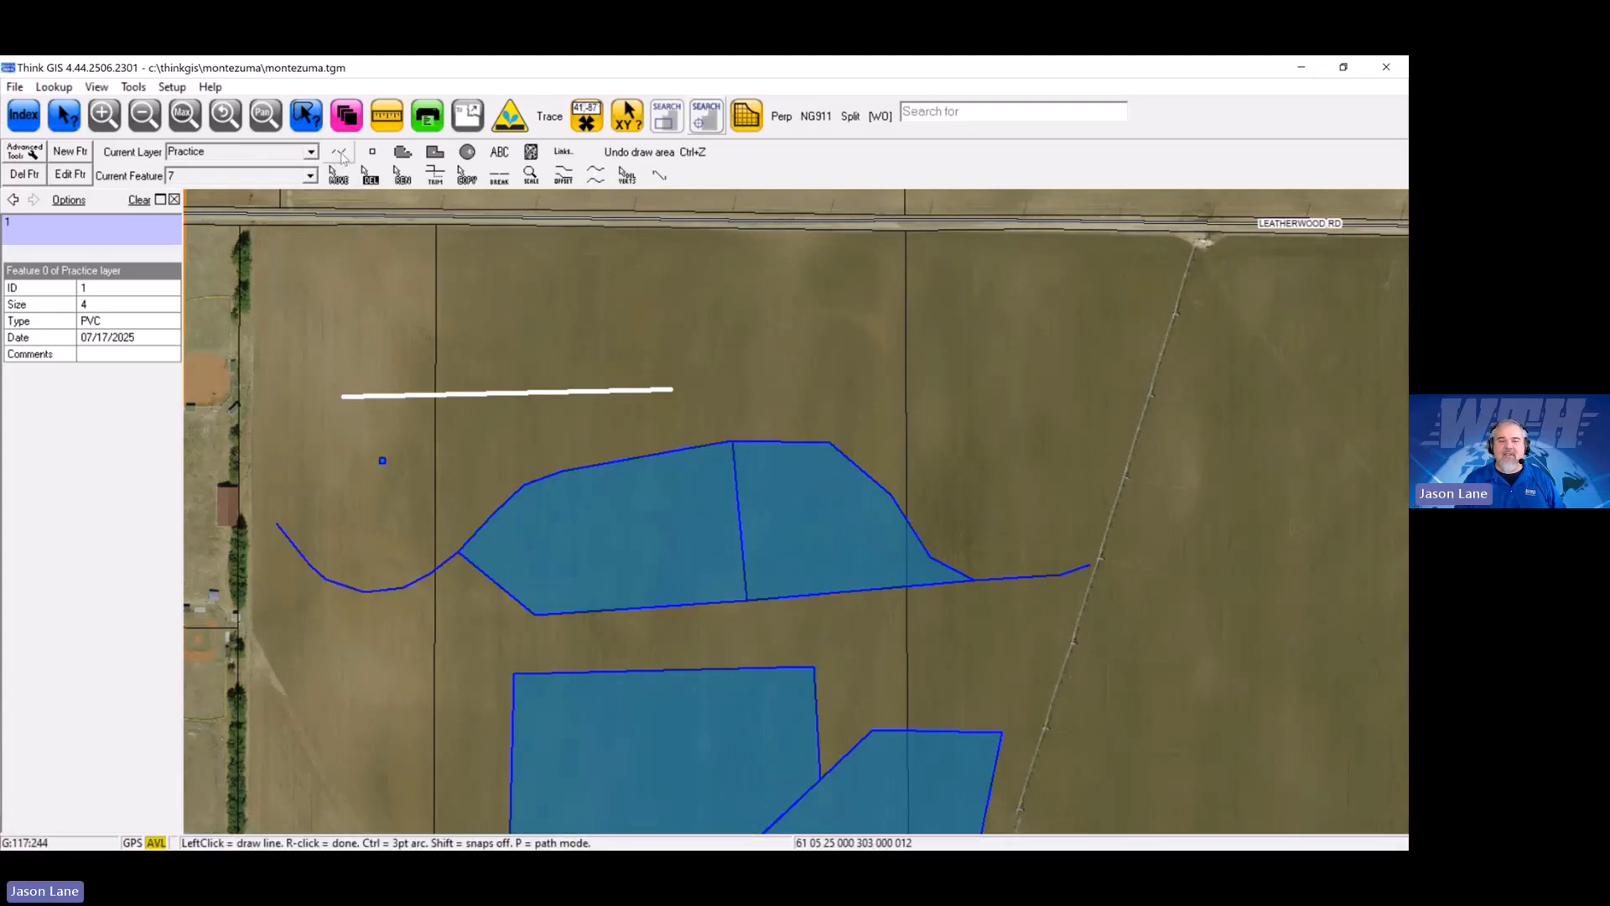
pyautogui.click(340, 157)
pyautogui.middleClick(841, 446)
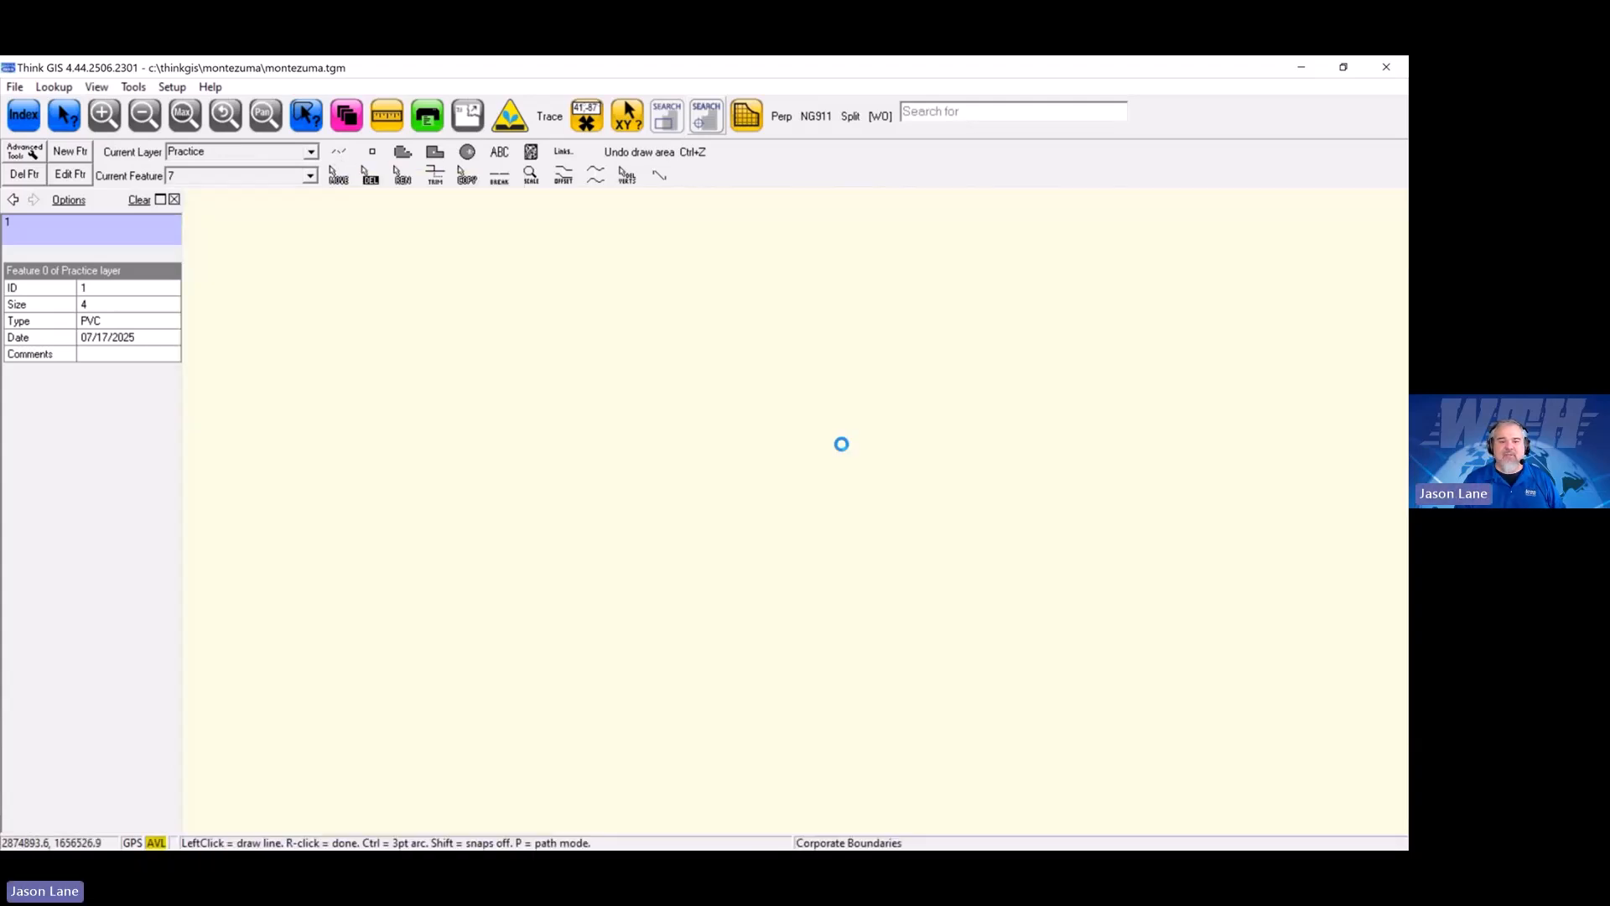
pyautogui.click(537, 261)
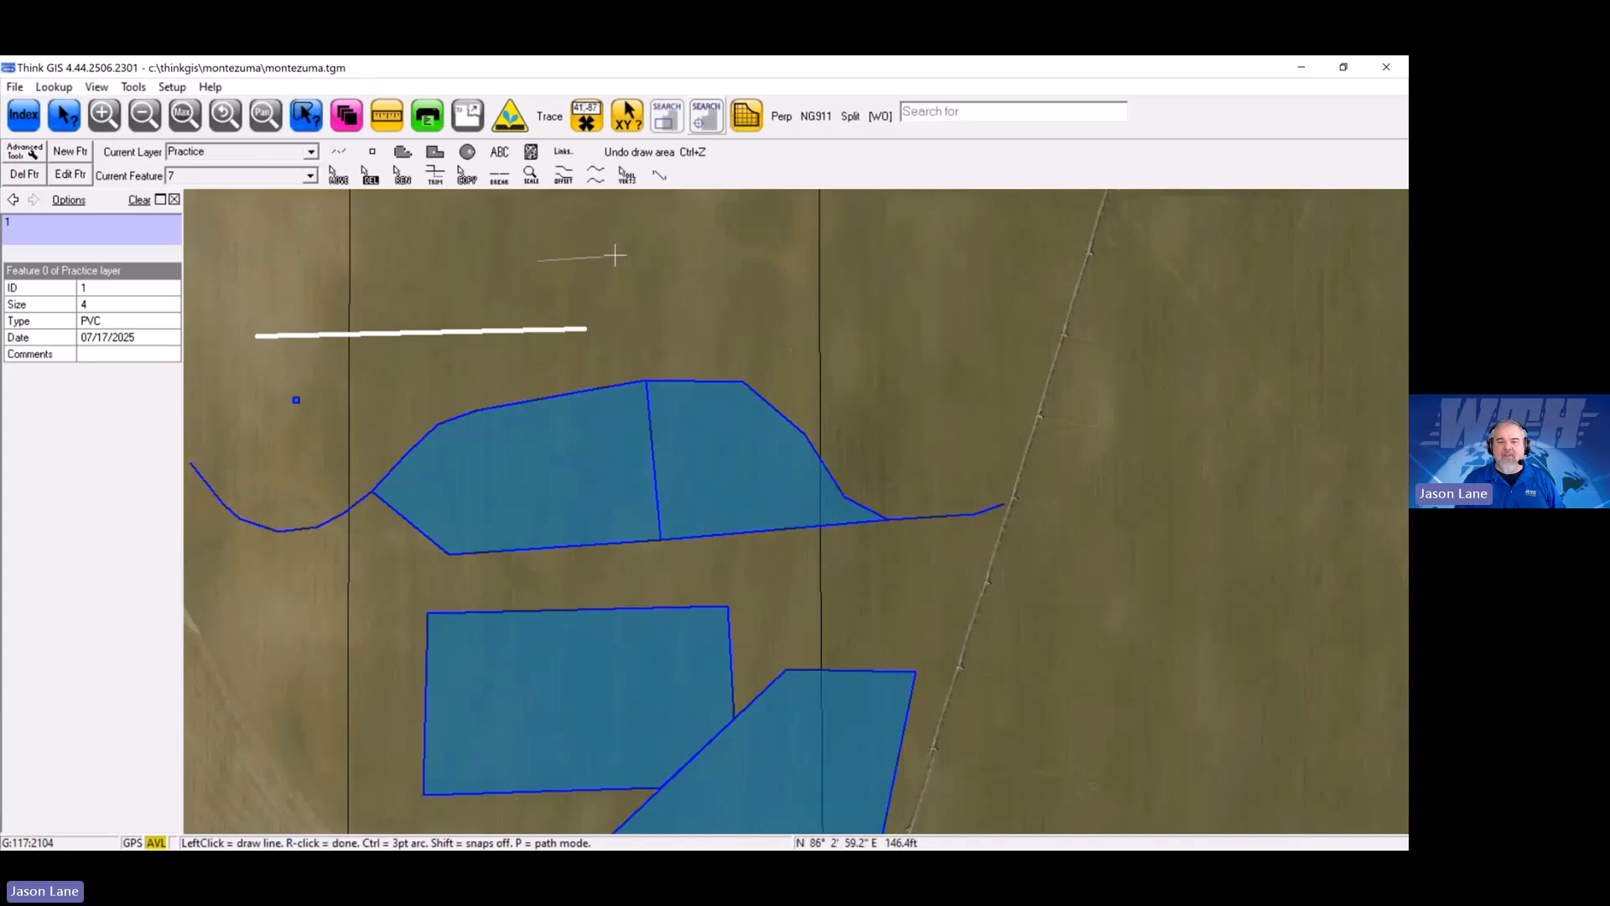
pyautogui.click(640, 258)
# Step: Extend the polyline toward the southeast with eight more winding vertices
pyautogui.click(664, 277)
pyautogui.click(687, 318)
pyautogui.click(737, 342)
pyautogui.click(787, 343)
pyautogui.click(832, 330)
pyautogui.click(908, 307)
pyautogui.click(986, 329)
pyautogui.click(1011, 379)
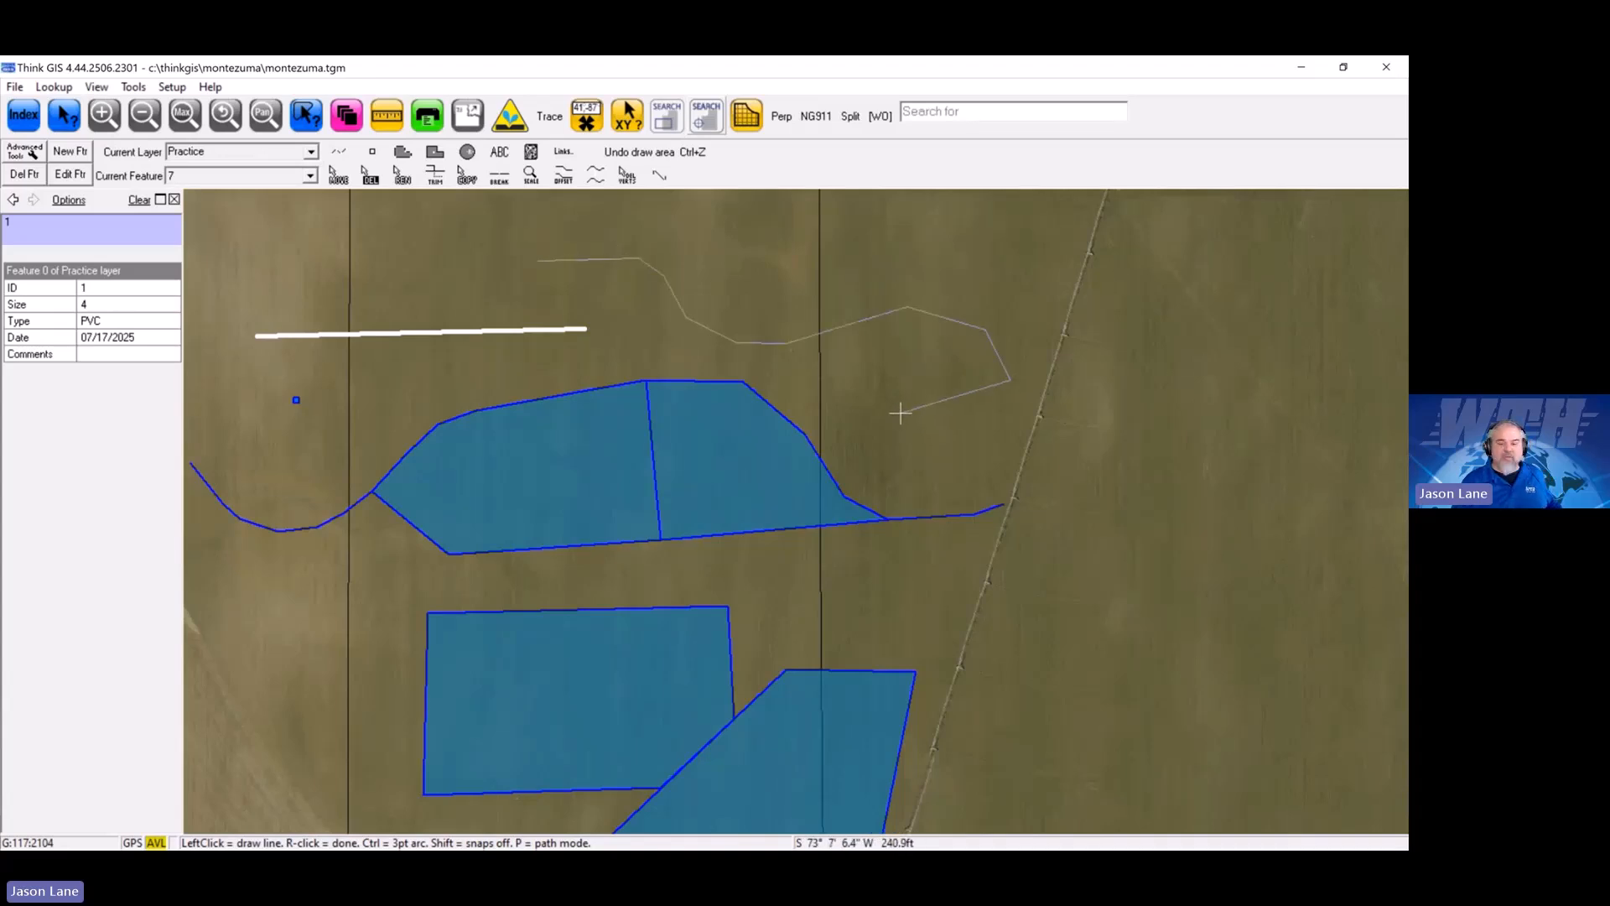
# Step: Remove the eight winding vertices from the unfinished polyline one by one
pyautogui.hotkey('ctrl', 'z')
pyautogui.hotkey('ctrl', 'z')
pyautogui.hotkey('ctrl', 'z')
pyautogui.hotkey('ctrl', 'z')
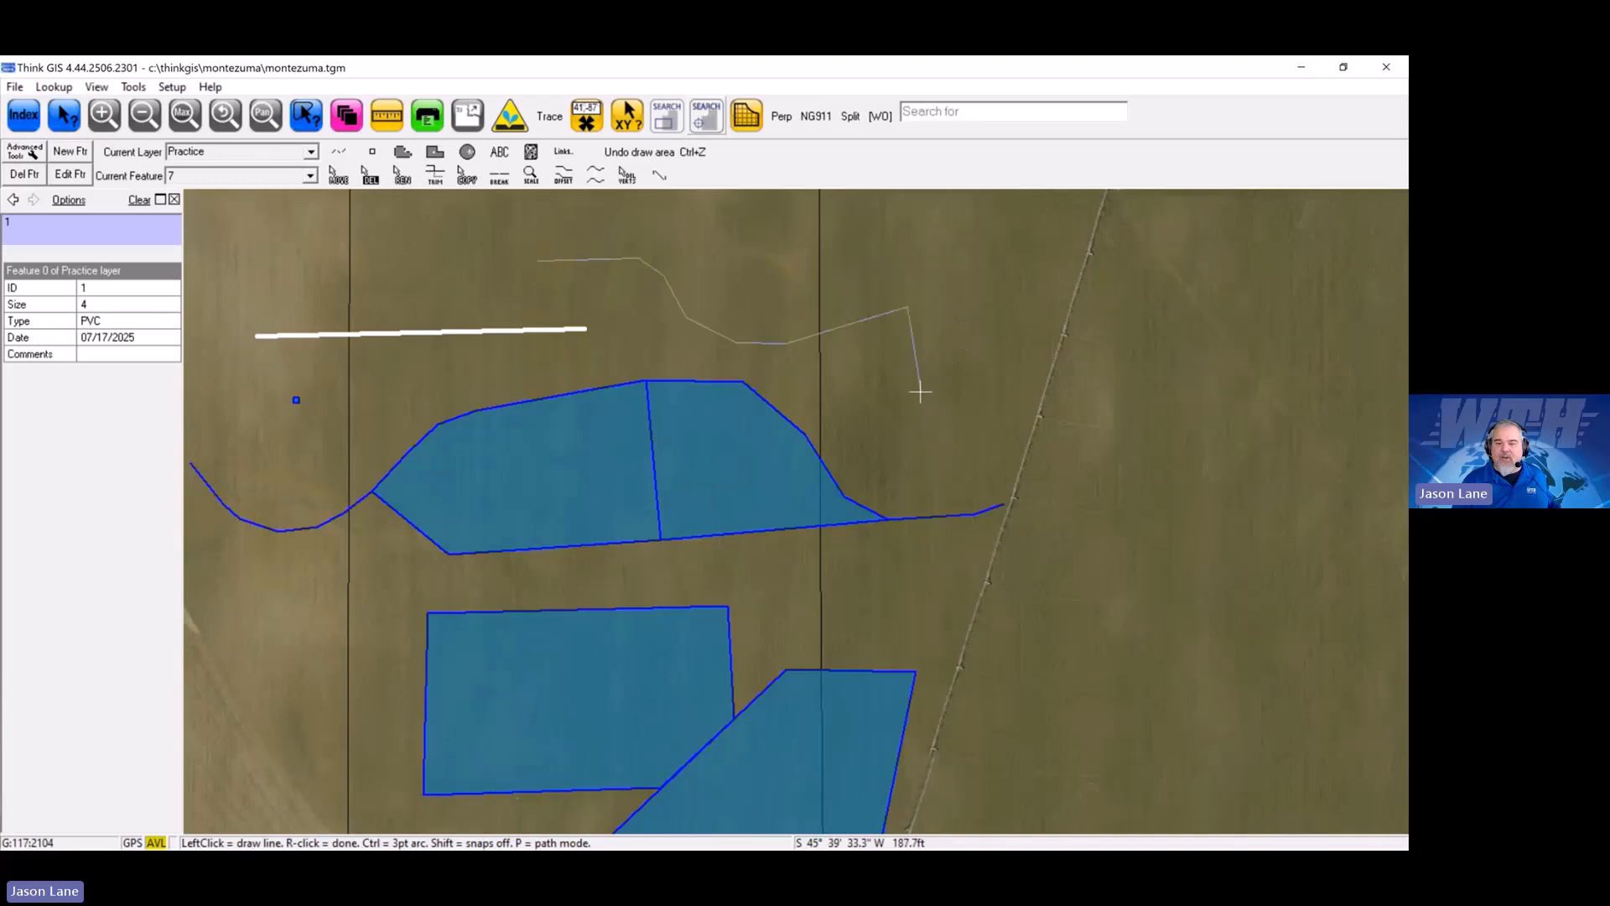
pyautogui.hotkey('ctrl', 'z')
pyautogui.hotkey('ctrl', 'z')
pyautogui.hotkey('ctrl', 'z')
pyautogui.hotkey('ctrl', 'z')
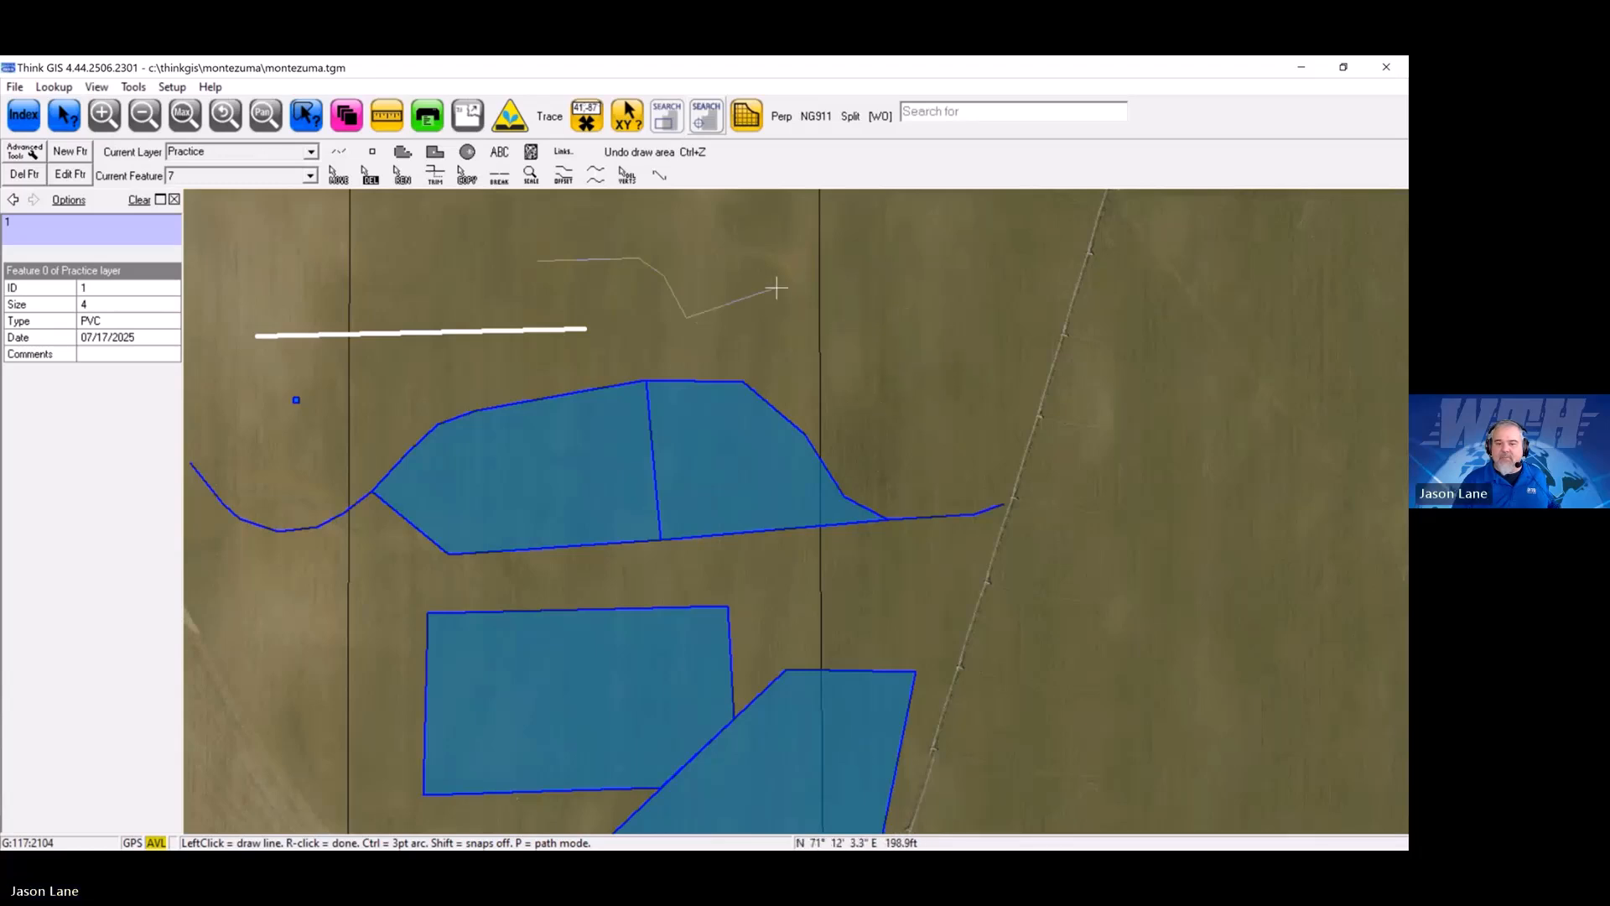
# Step: Finish the polyline as a single short segment and identify the feature it belongs to, clearing the highlight when done
pyautogui.rightClick(684, 224)
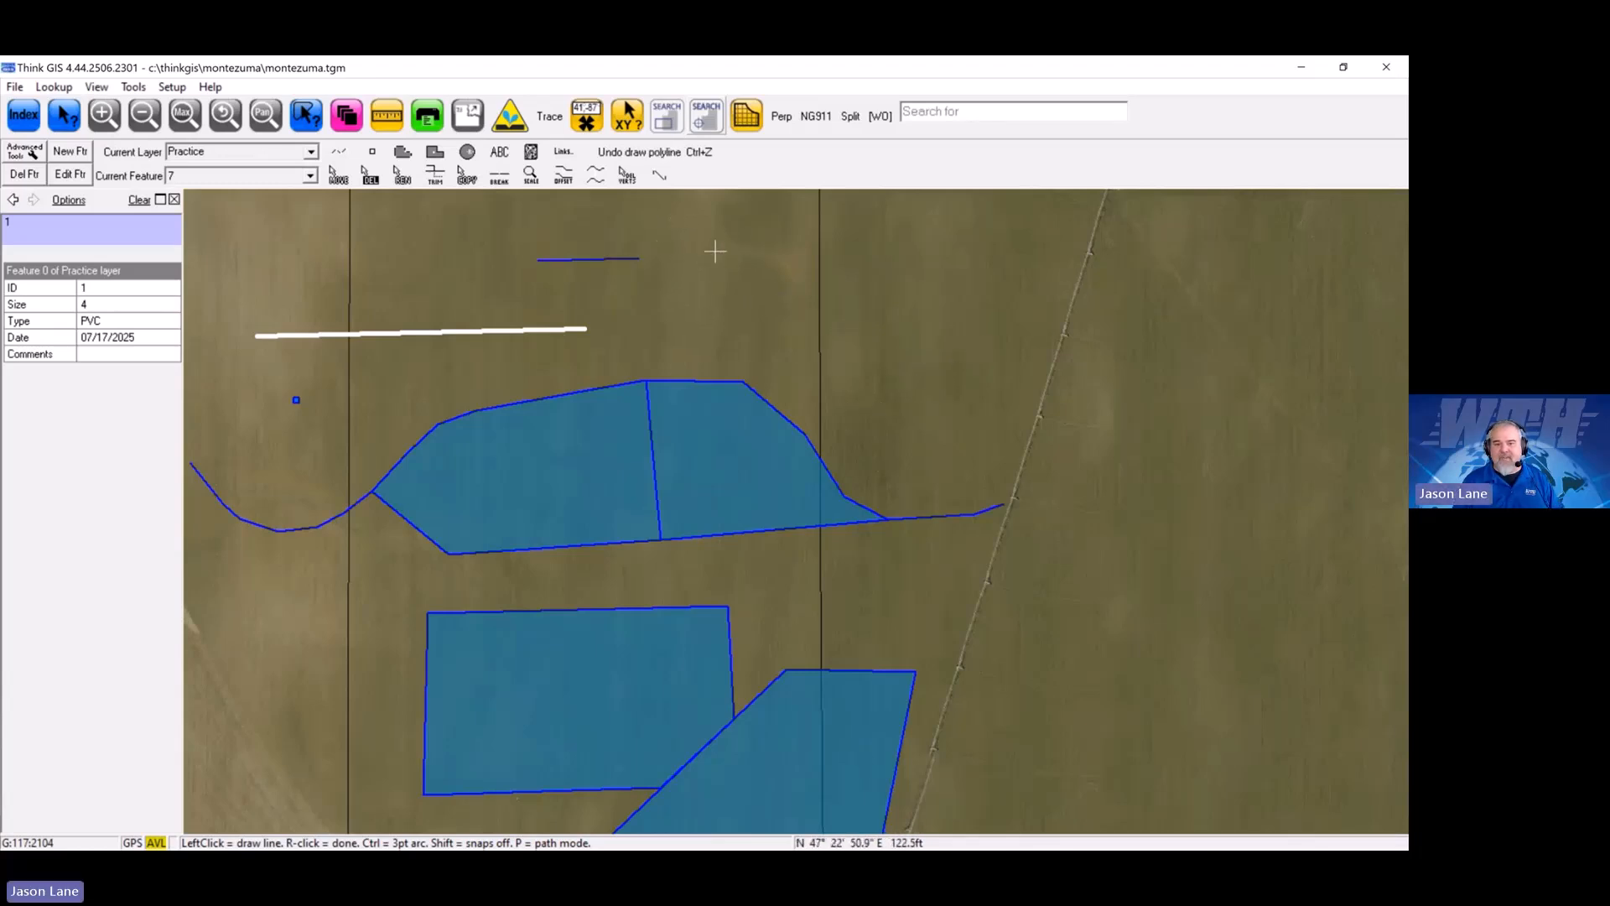
pyautogui.click(605, 259)
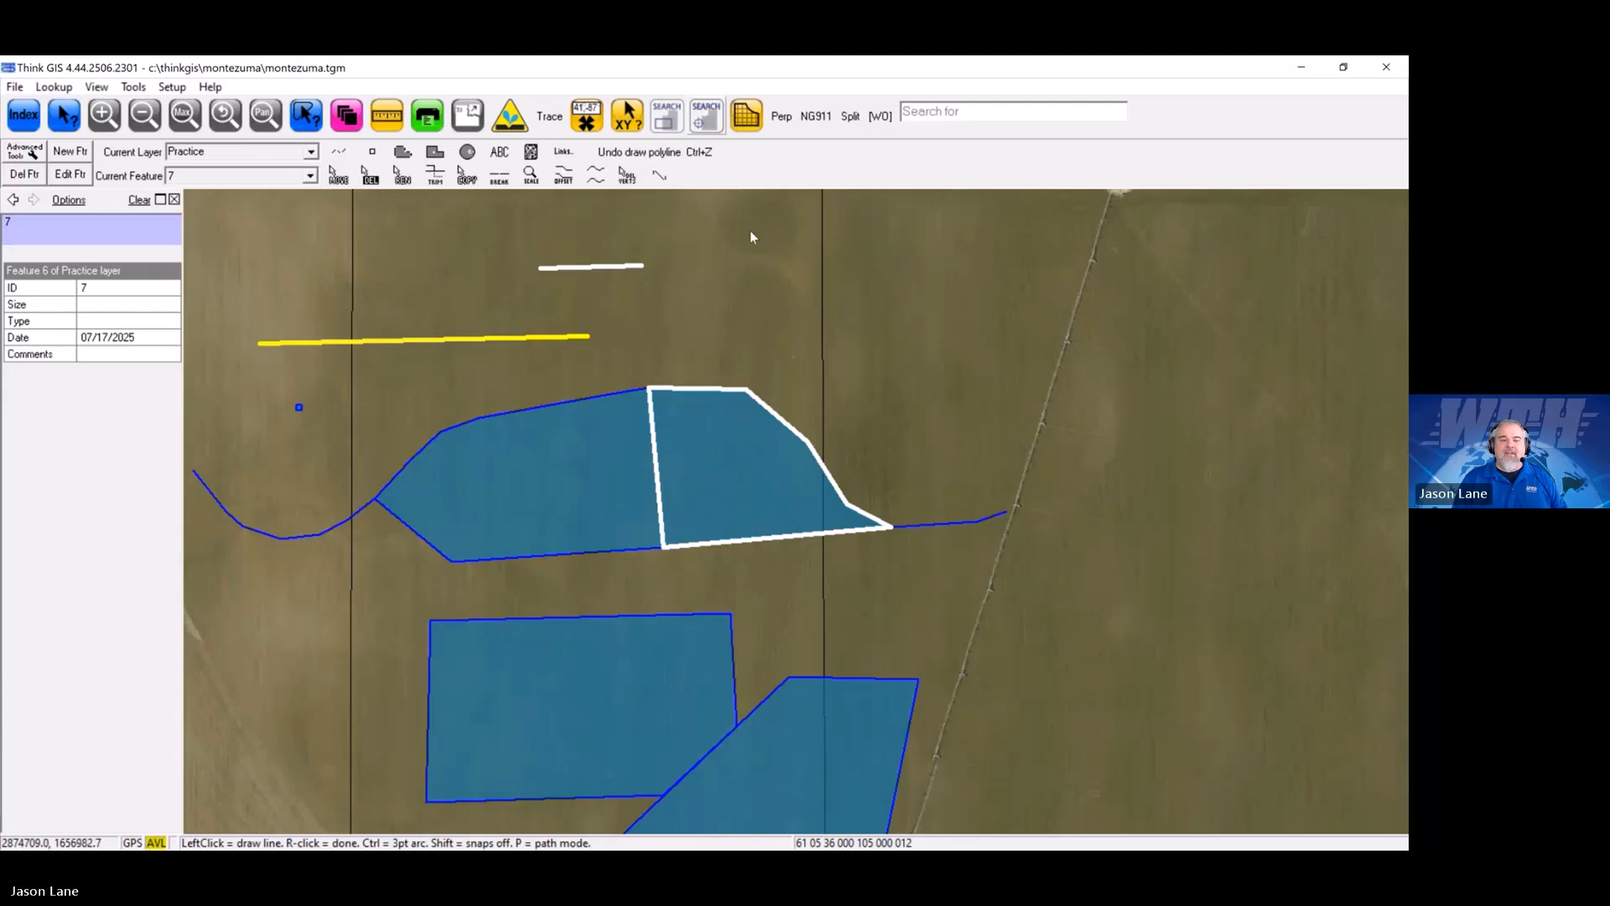
pyautogui.moveTo(845, 332); pyautogui.dragTo(1008, 265)
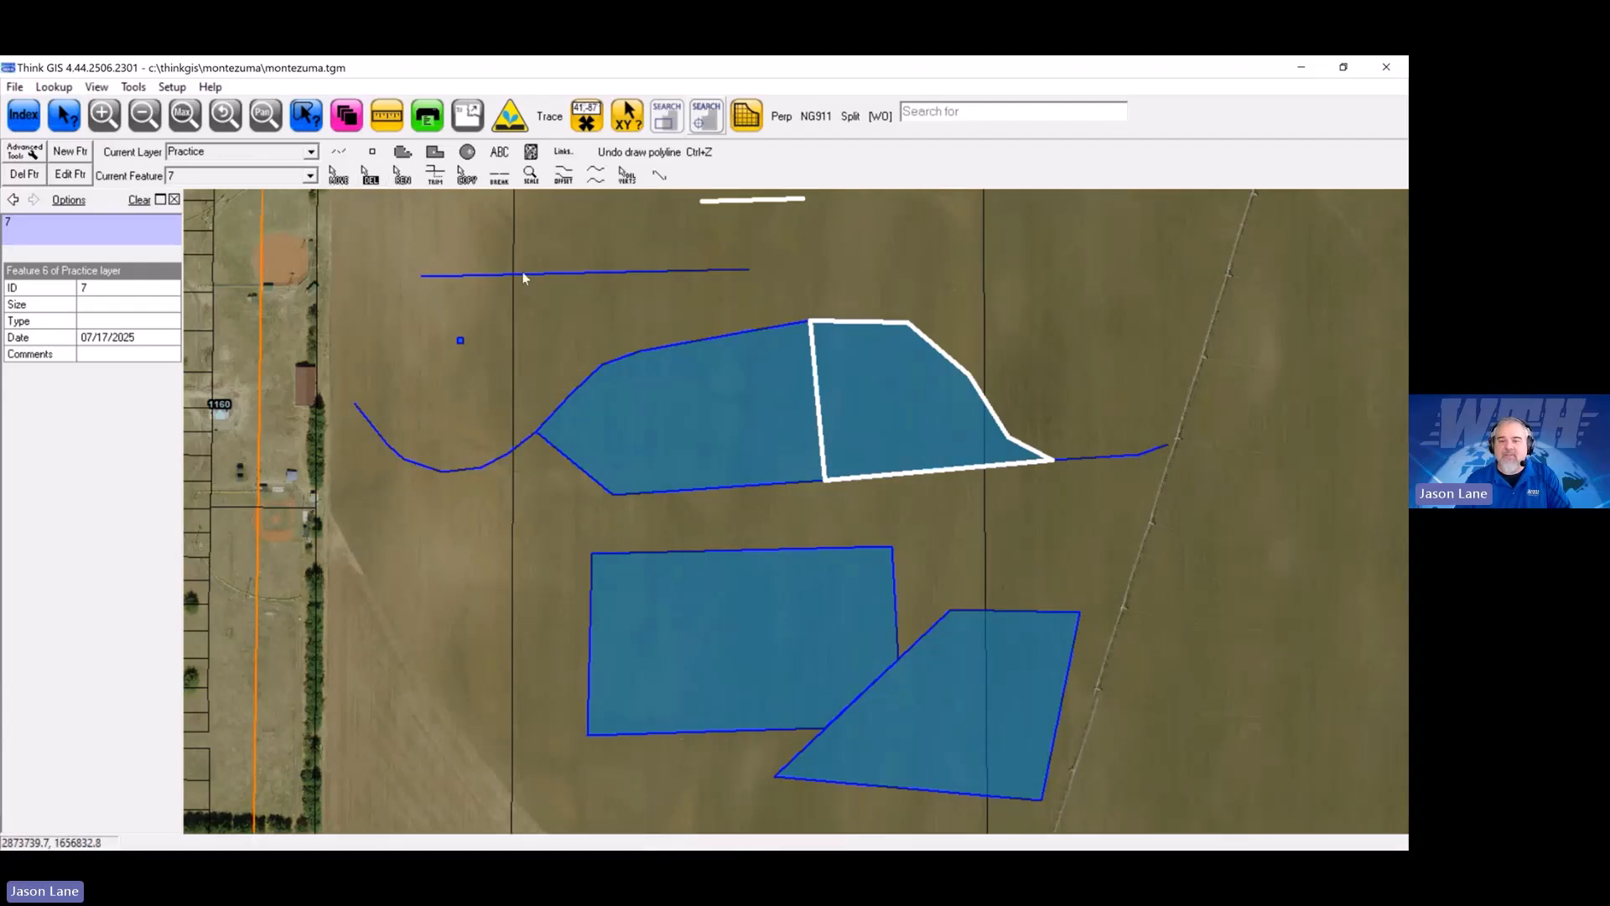
pyautogui.moveTo(942, 278); pyautogui.dragTo(931, 288)
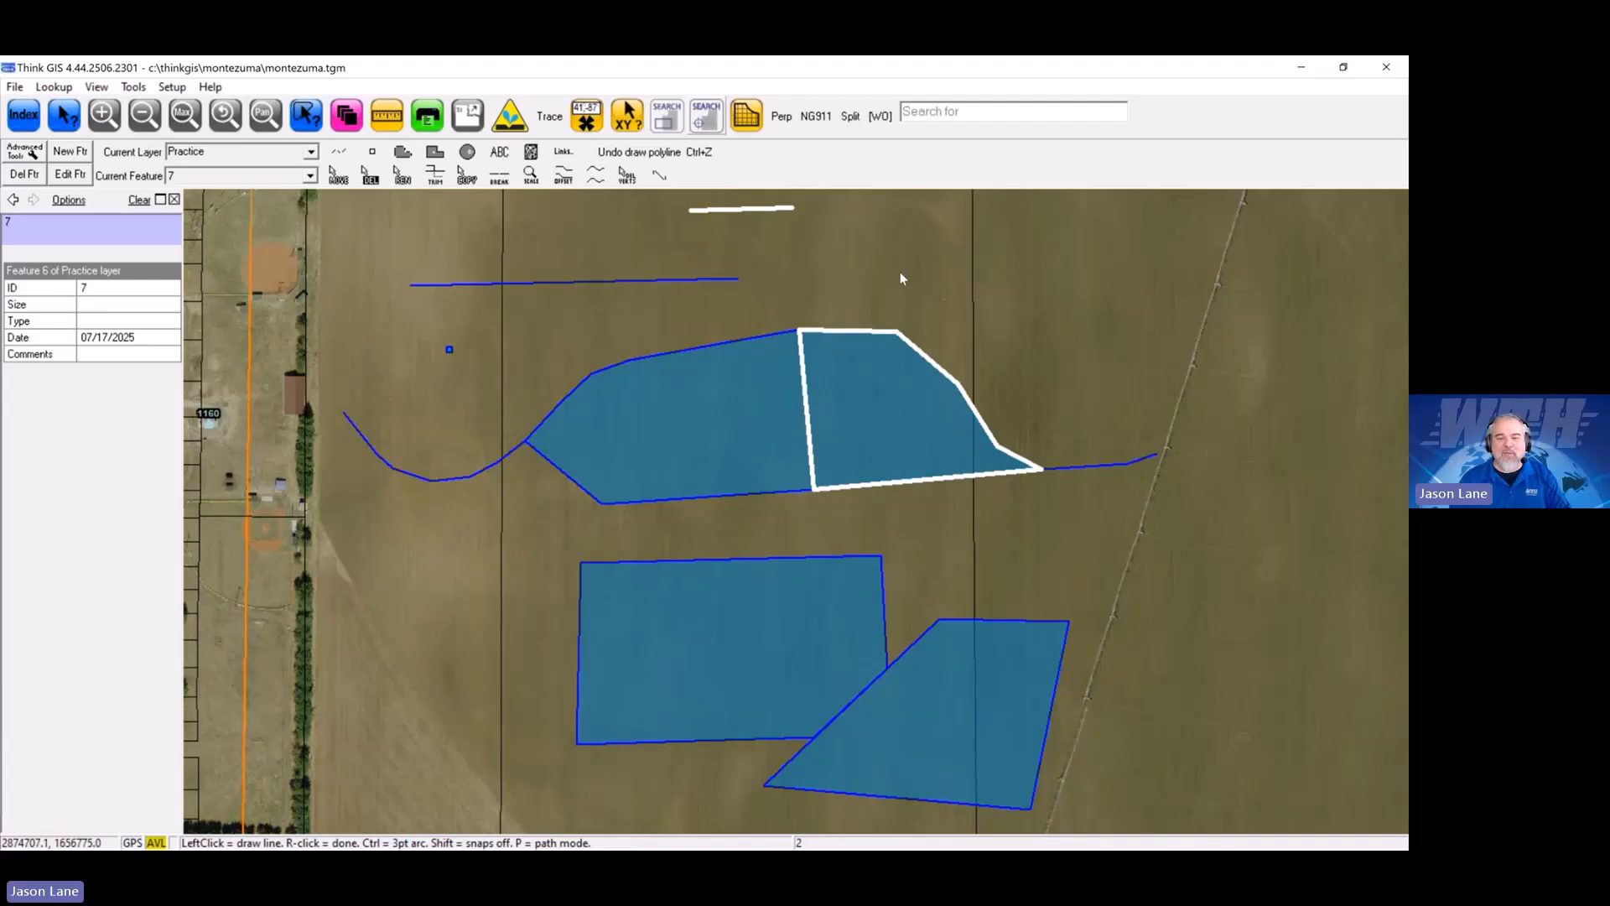
pyautogui.click(140, 201)
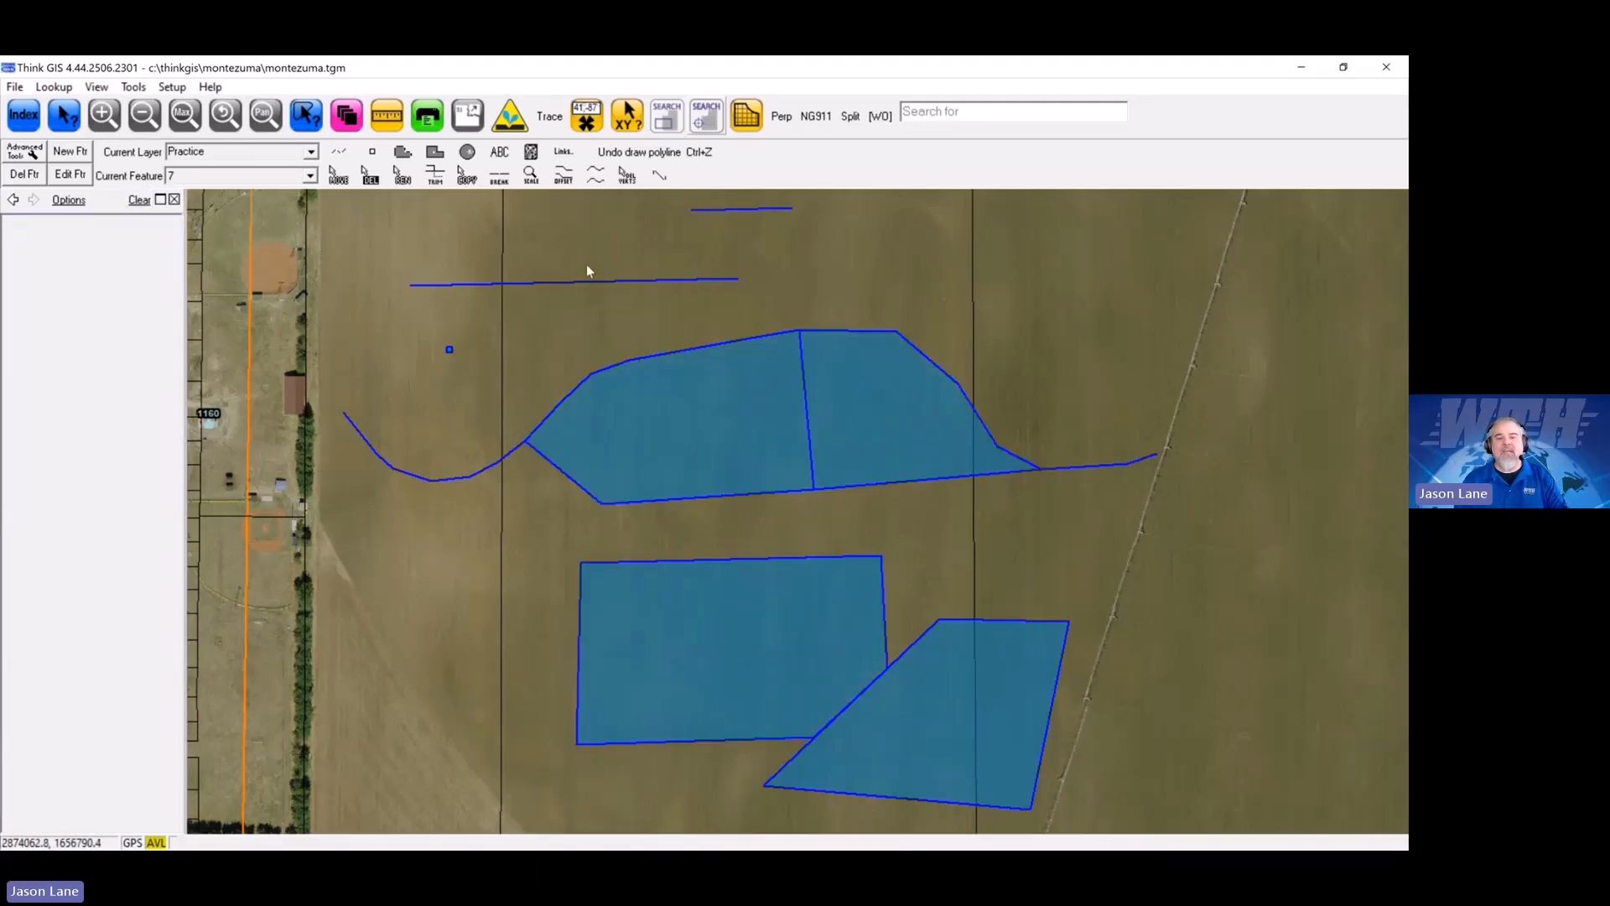
# Step: Move the point feature east, to just below the long straight line
pyautogui.click(339, 176)
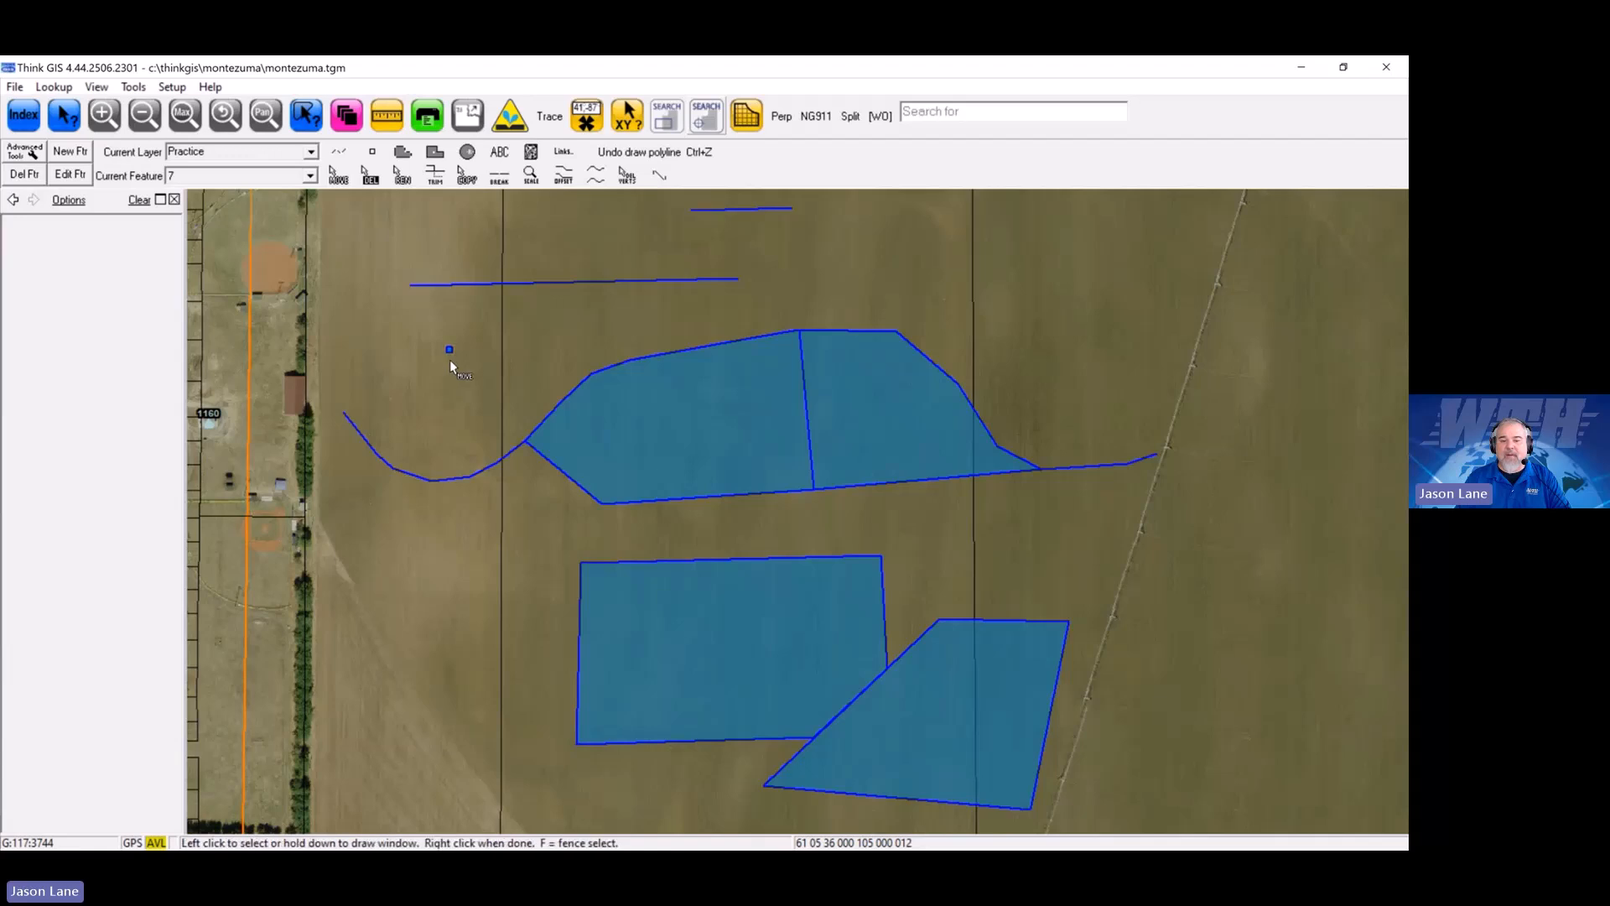
pyautogui.moveTo(450, 351); pyautogui.dragTo(450, 350)
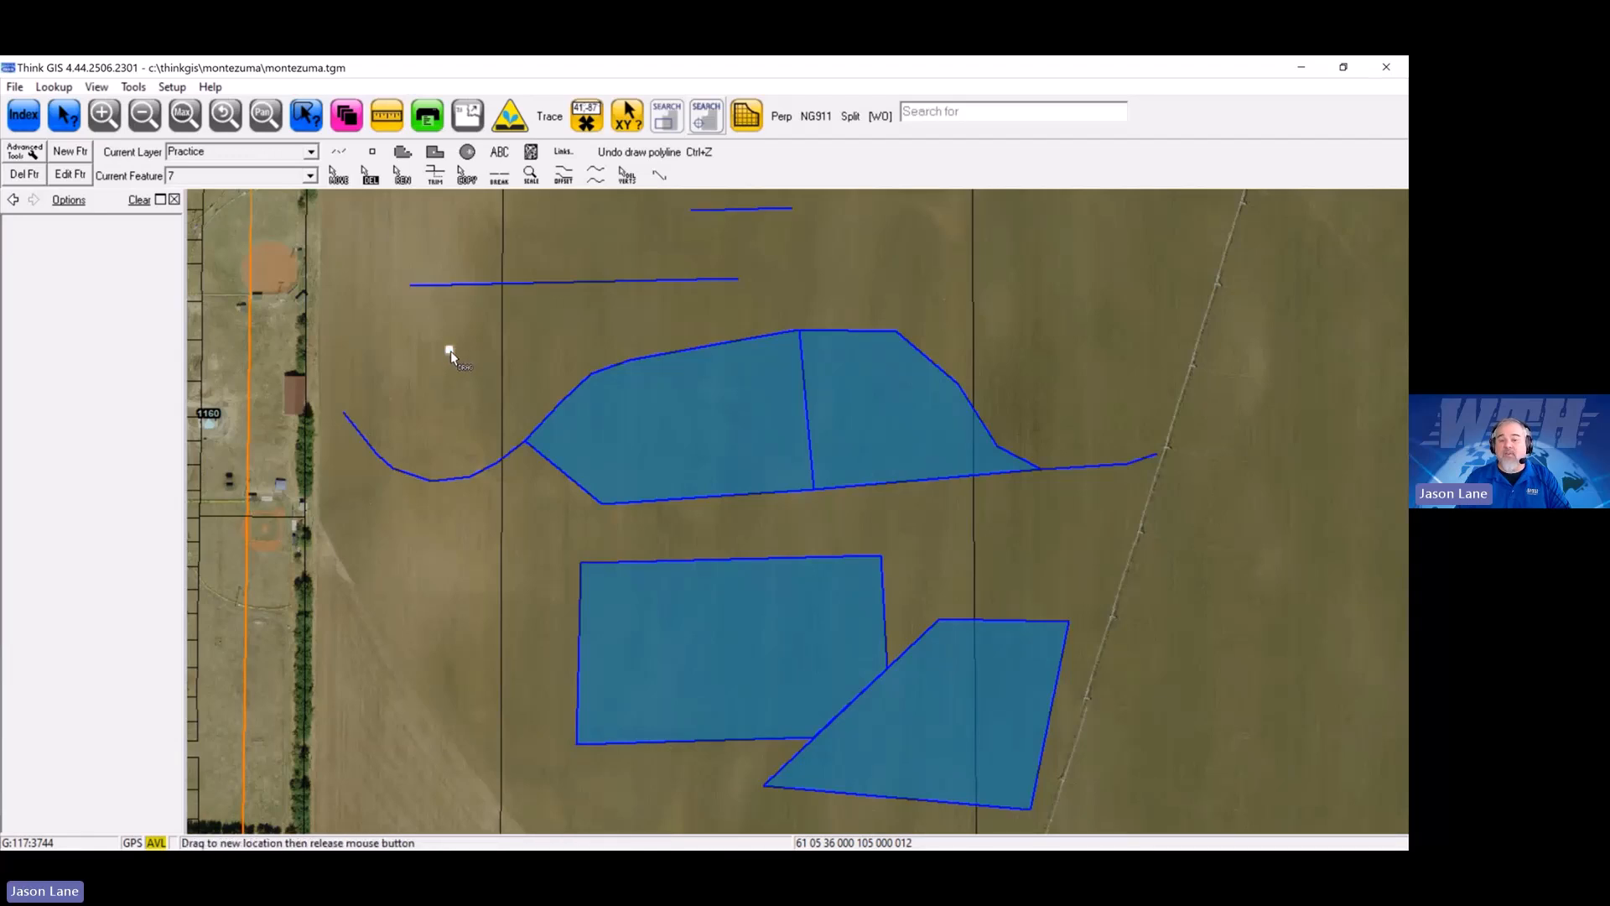
pyautogui.moveTo(451, 350); pyautogui.dragTo(530, 331)
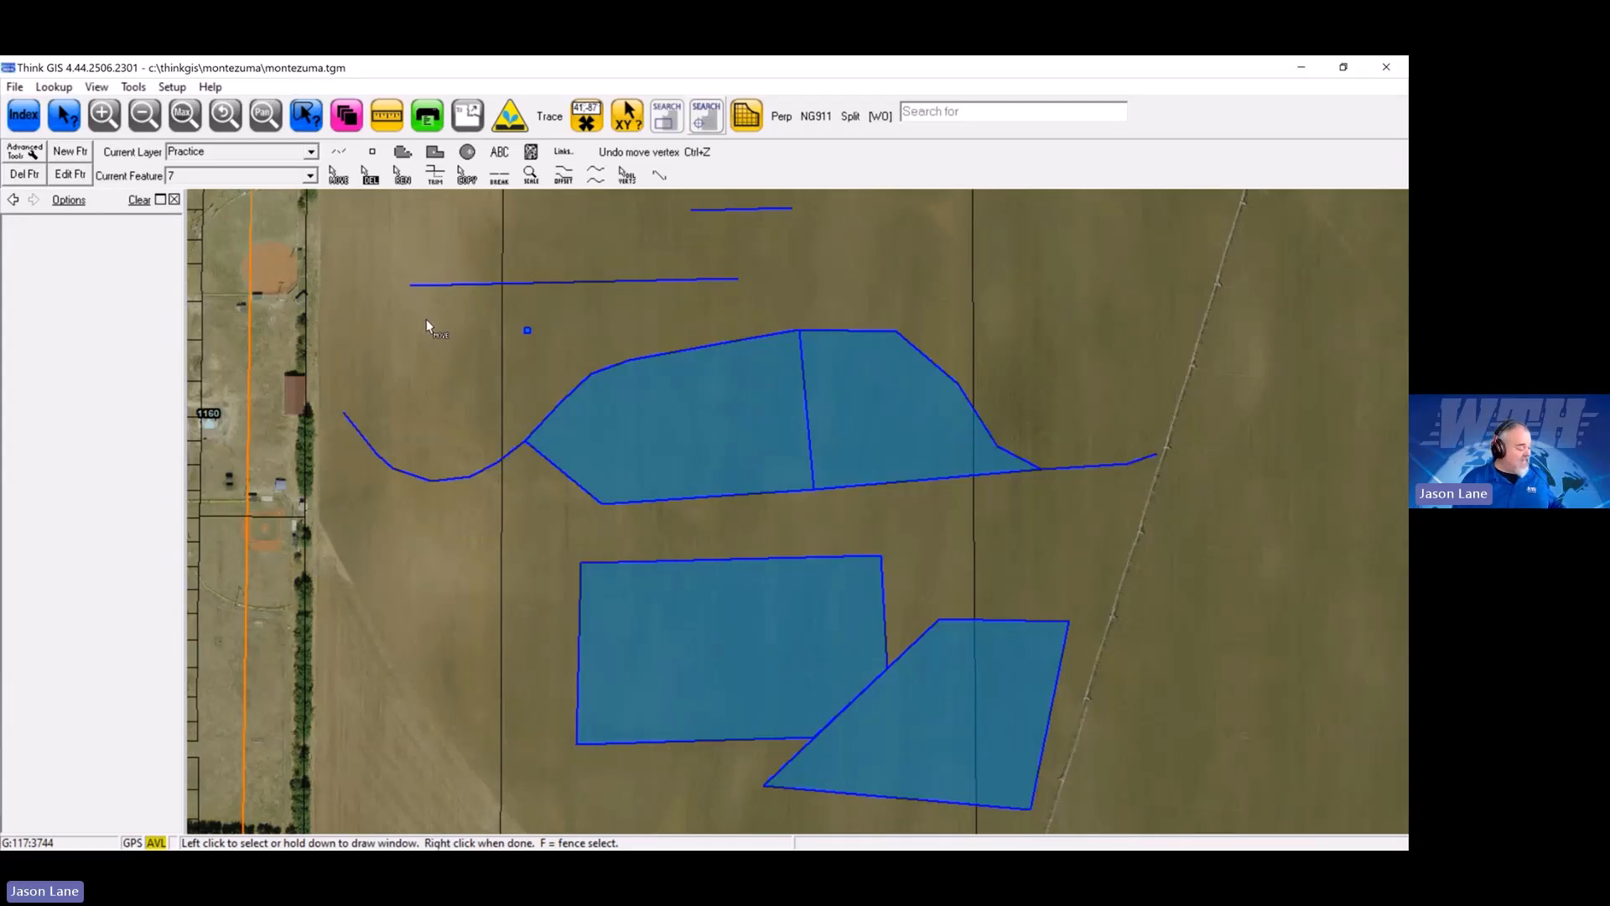
# Step: Display the snap vertices and move the west endpoint of the long straight line northeast, shortening and tilting the line
pyautogui.press('s')
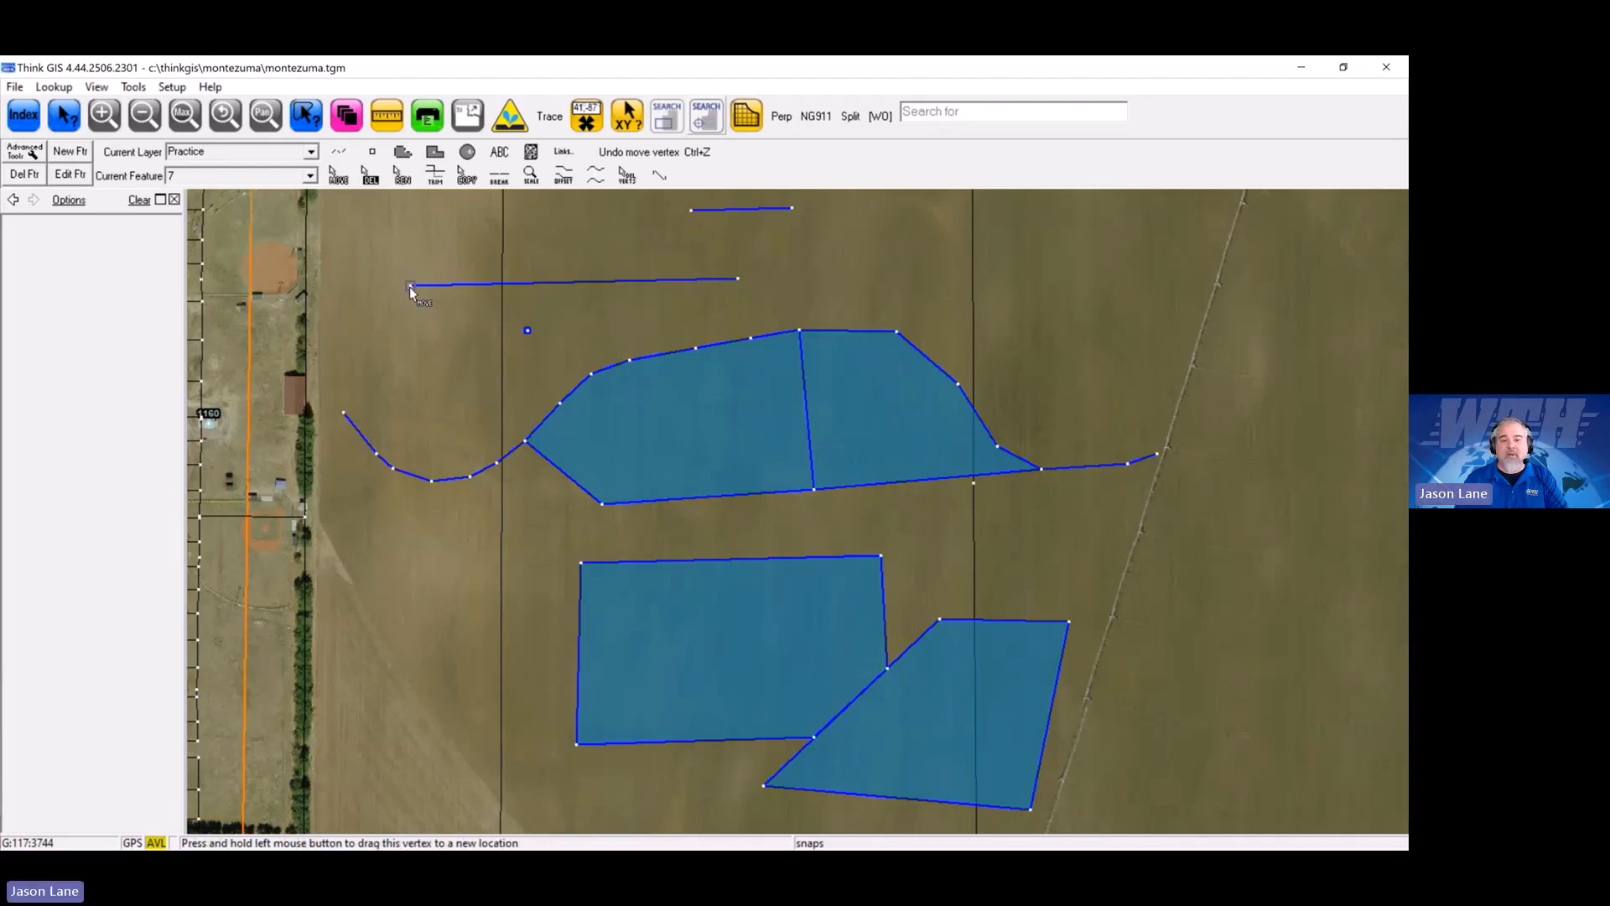
pyautogui.moveTo(409, 287); pyautogui.dragTo(409, 285)
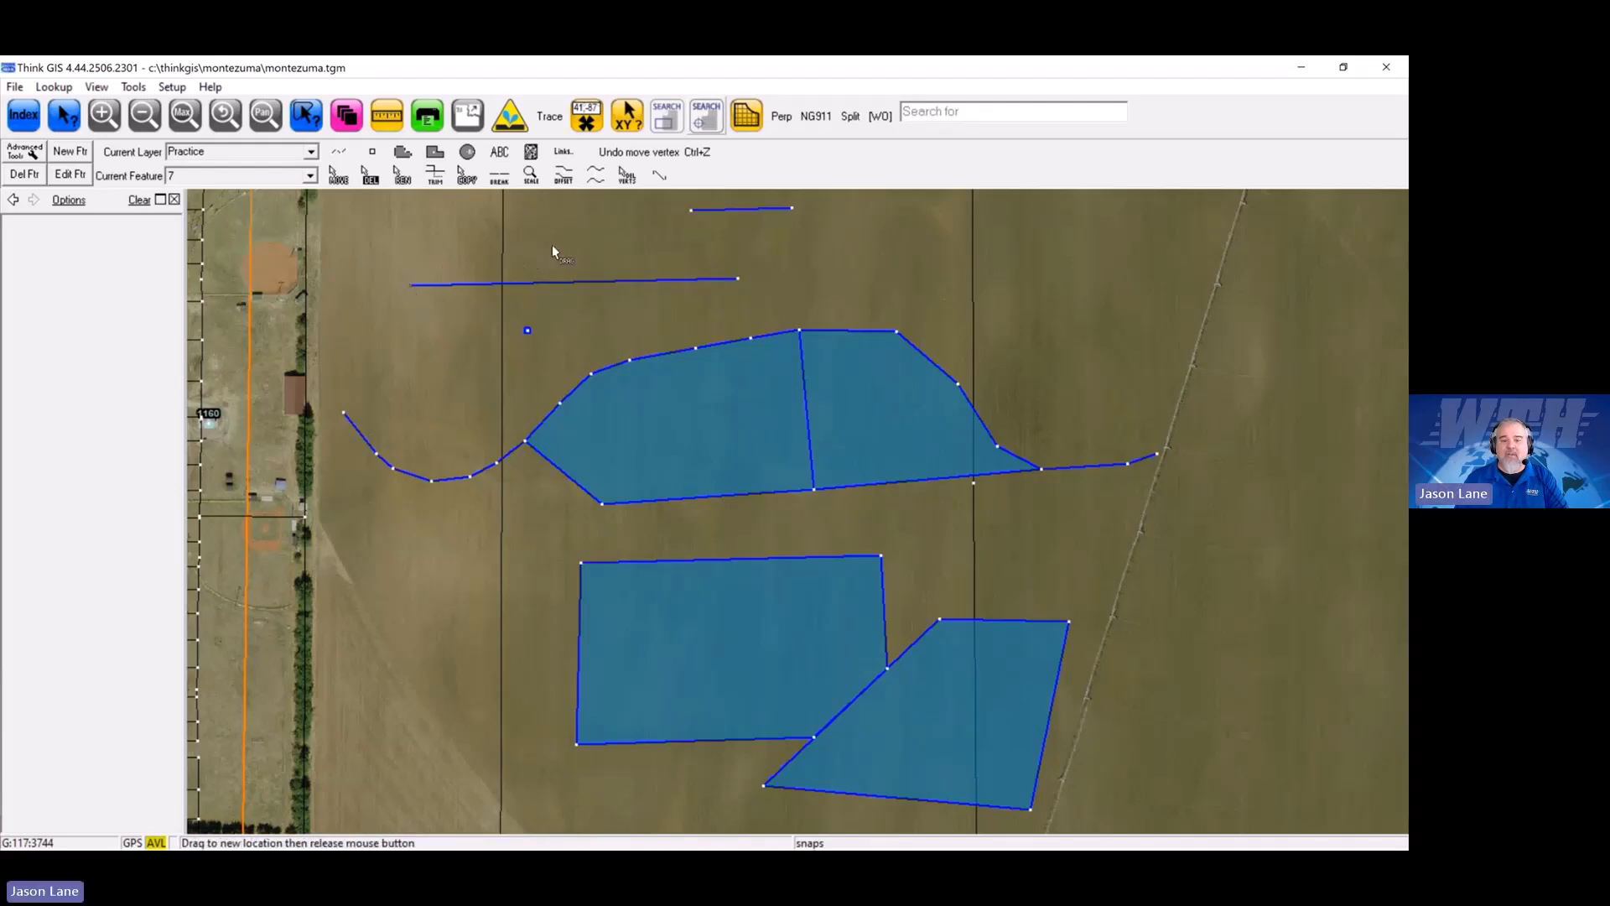
pyautogui.moveTo(552, 244); pyautogui.dragTo(552, 244)
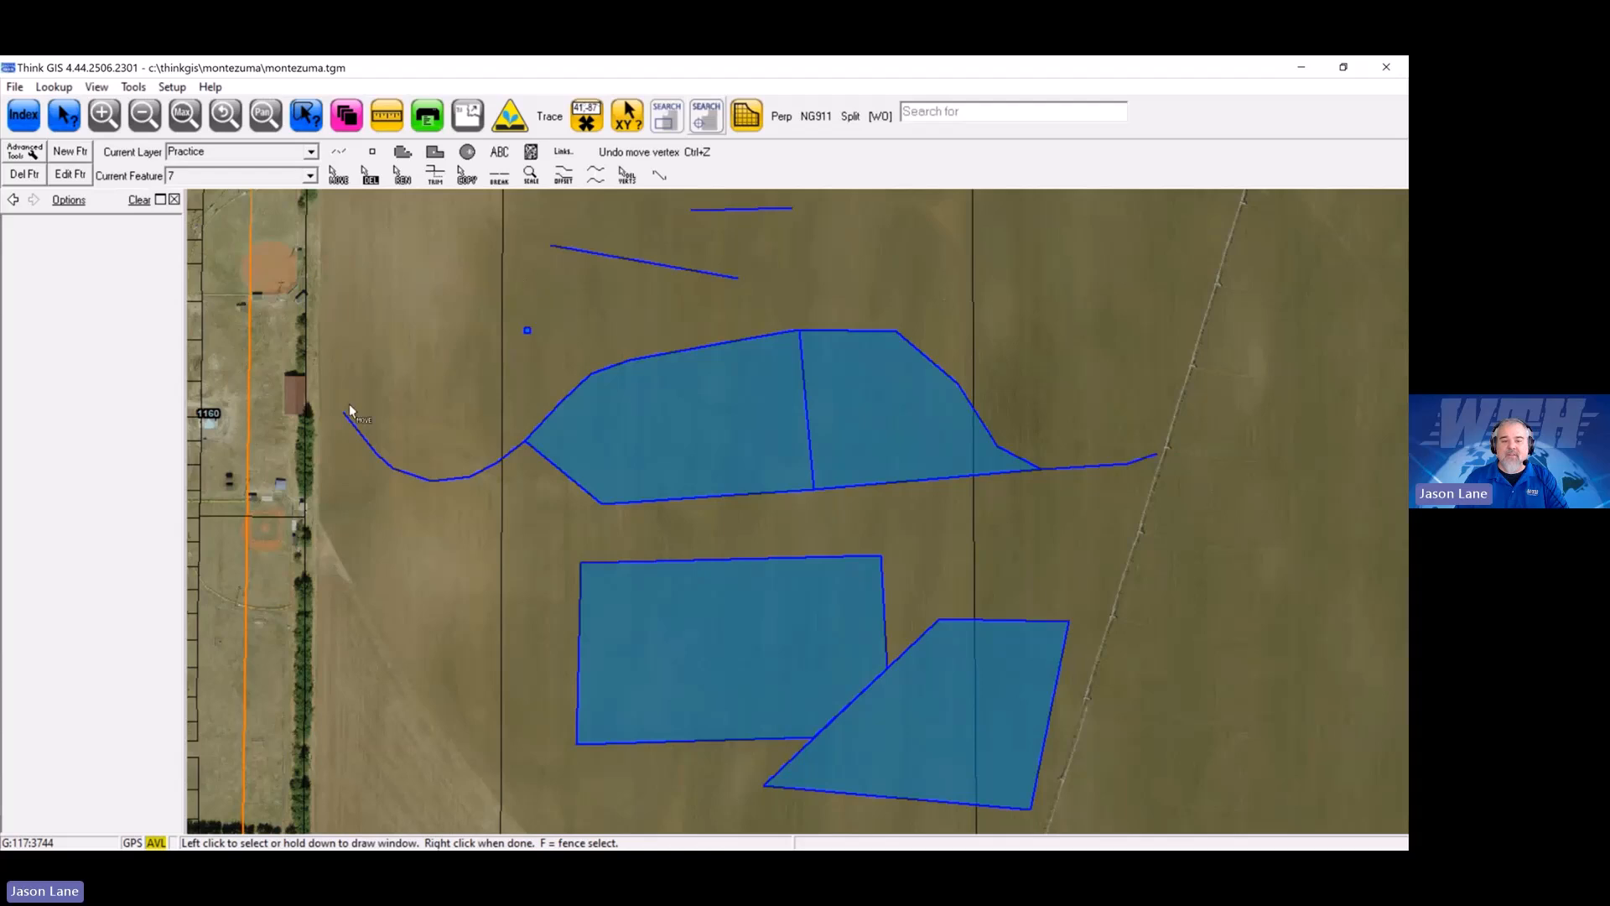
# Step: Reshape the western end of the wavy line by moving its endpoint north and pulling its following vertices up into a smooth curve
pyautogui.moveTo(349, 405); pyautogui.dragTo(392, 310)
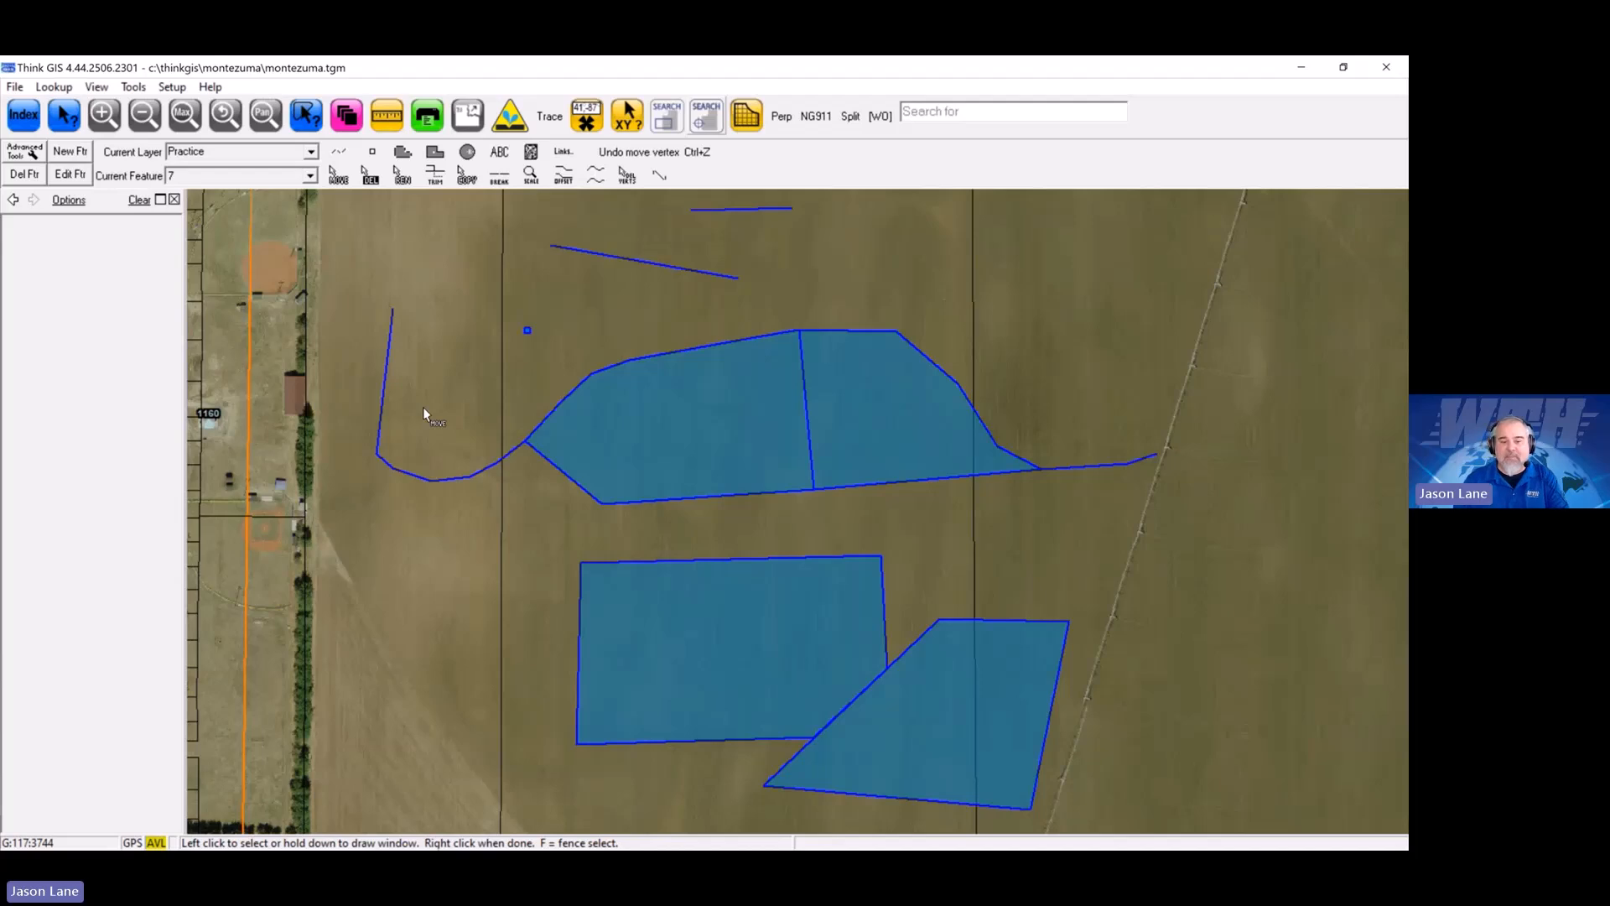
pyautogui.press('s')
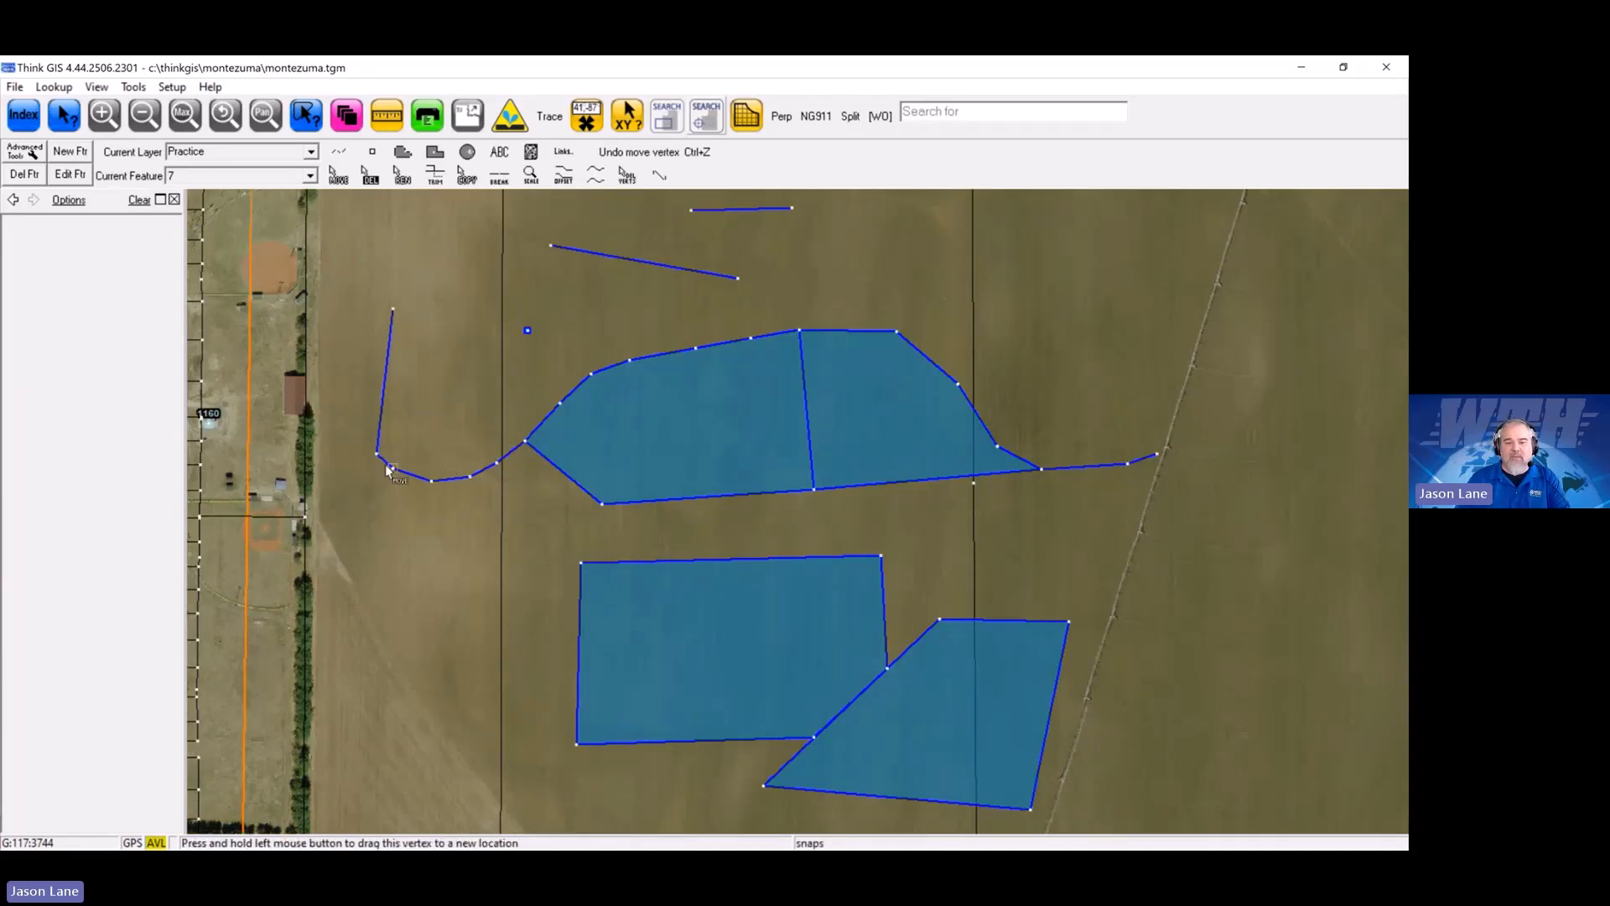
pyautogui.moveTo(378, 454); pyautogui.dragTo(413, 425)
pyautogui.moveTo(434, 486); pyautogui.dragTo(471, 465)
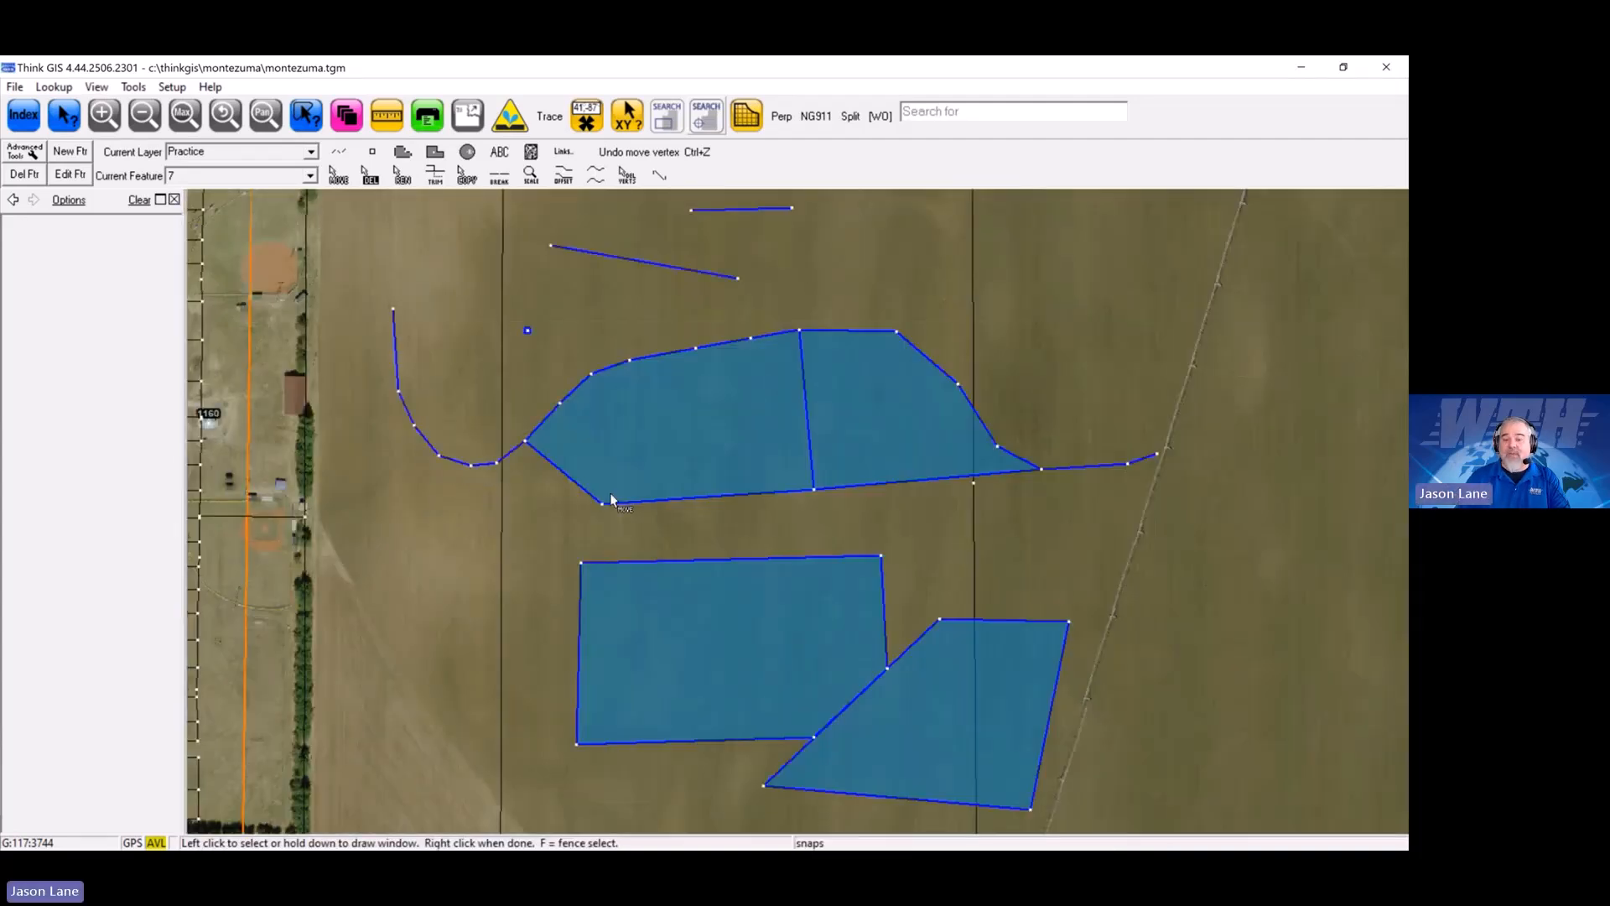
# Step: Move the lower vertex shared by the two adjoining areas north and the western area's bottom corner east
pyautogui.moveTo(813, 490); pyautogui.dragTo(808, 430)
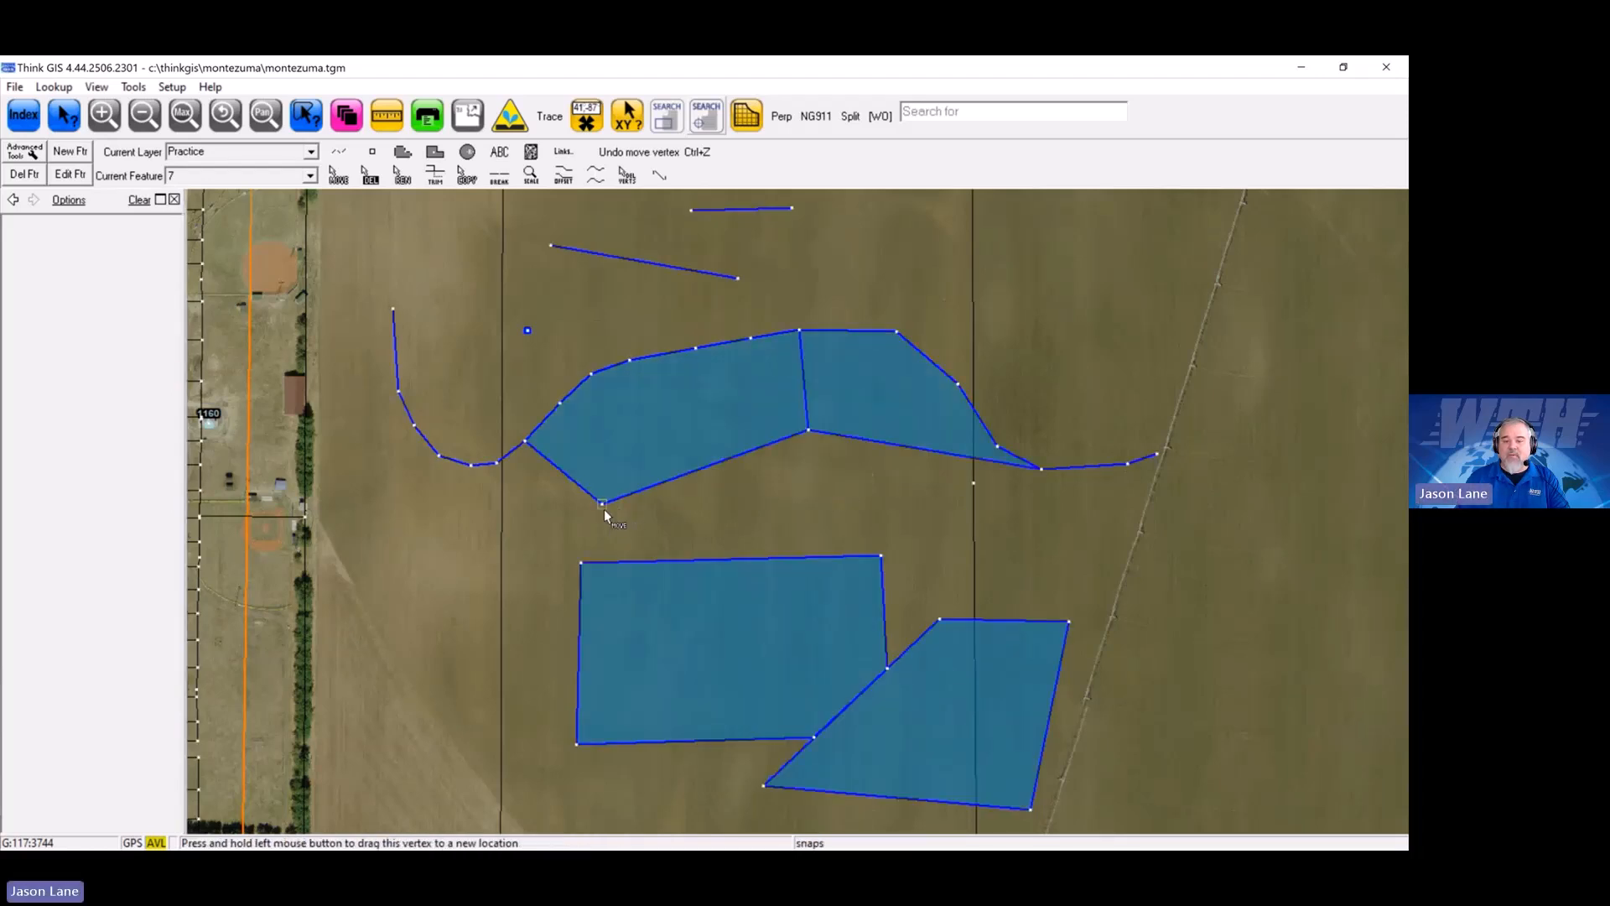
pyautogui.moveTo(602, 504); pyautogui.dragTo(726, 506)
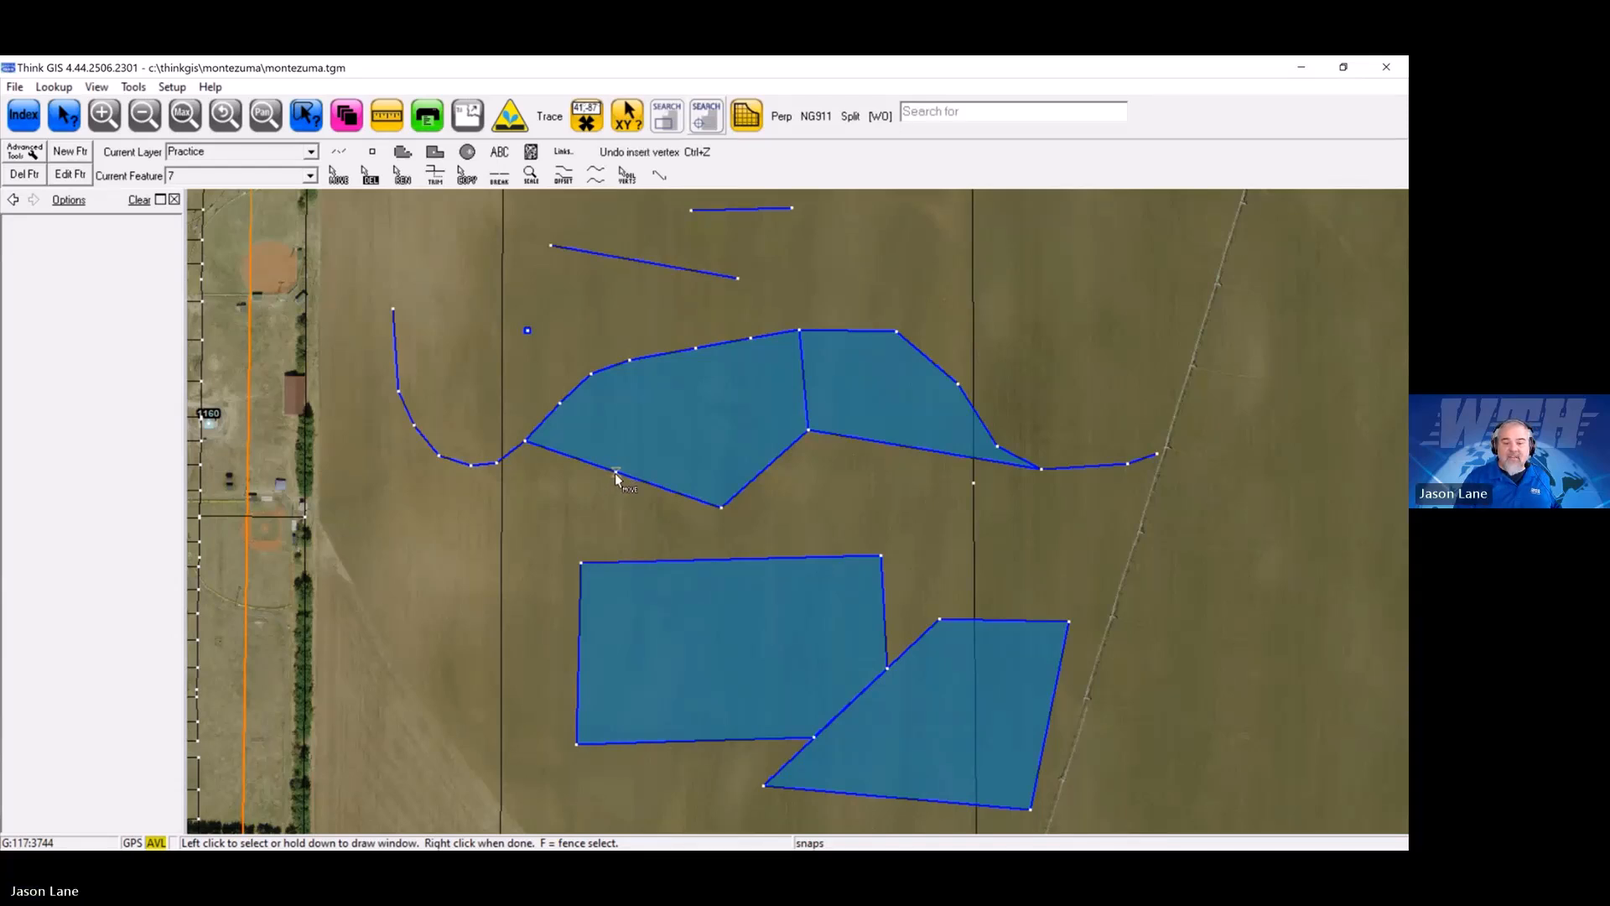
# Step: Insert a vertex on the western area's southwest edge and pull it outward to form a new lower corner
pyautogui.click(616, 471)
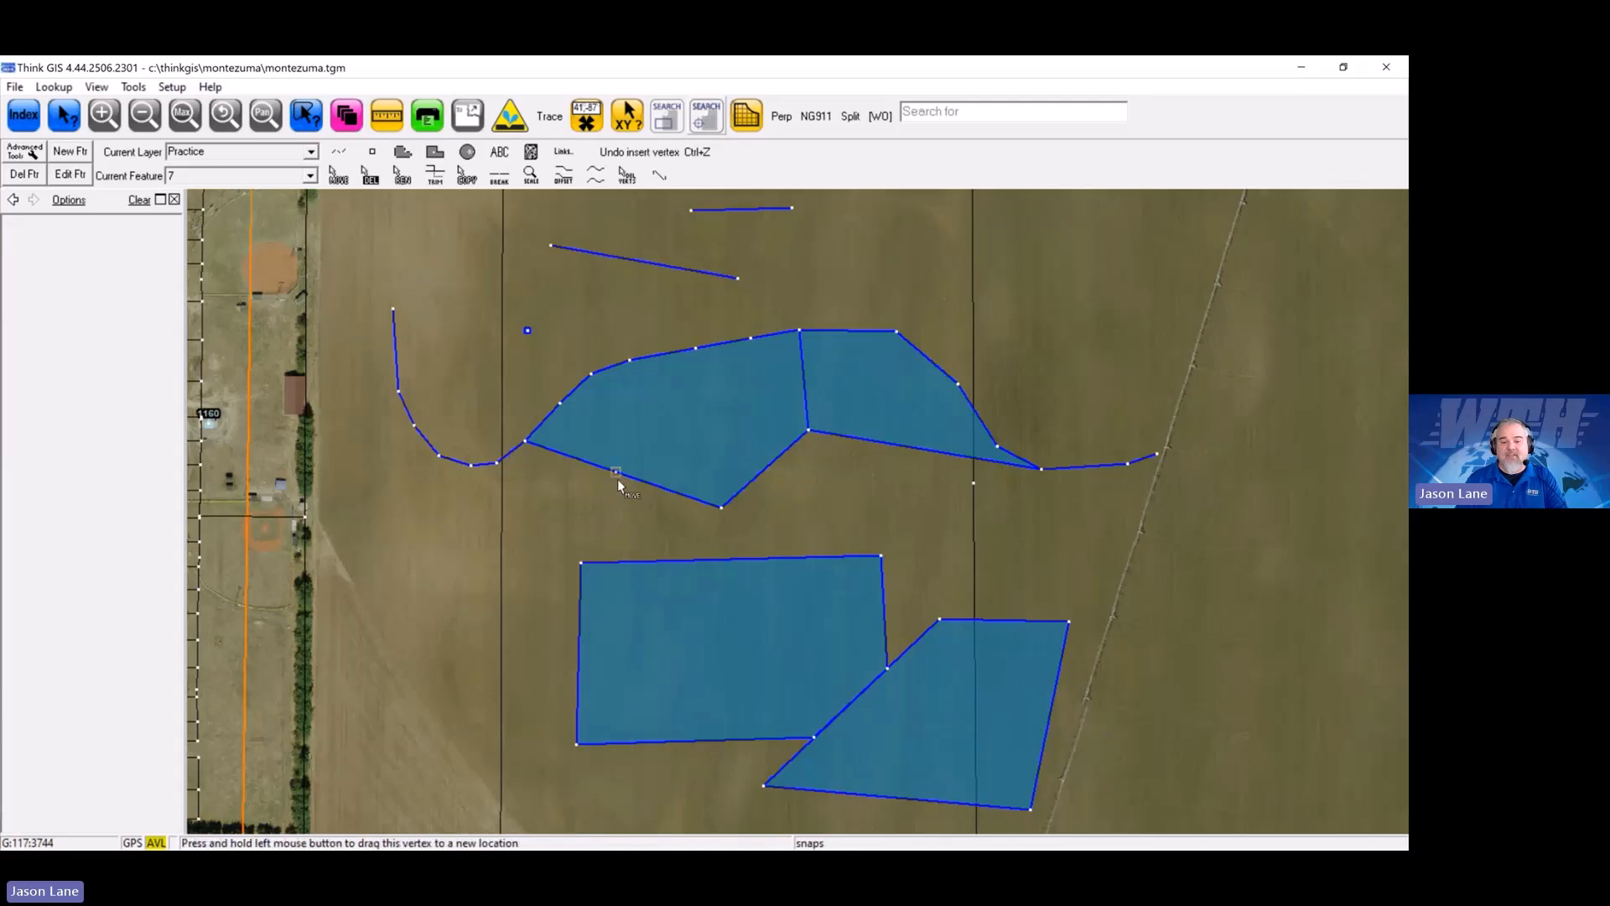
pyautogui.moveTo(616, 474); pyautogui.dragTo(590, 510)
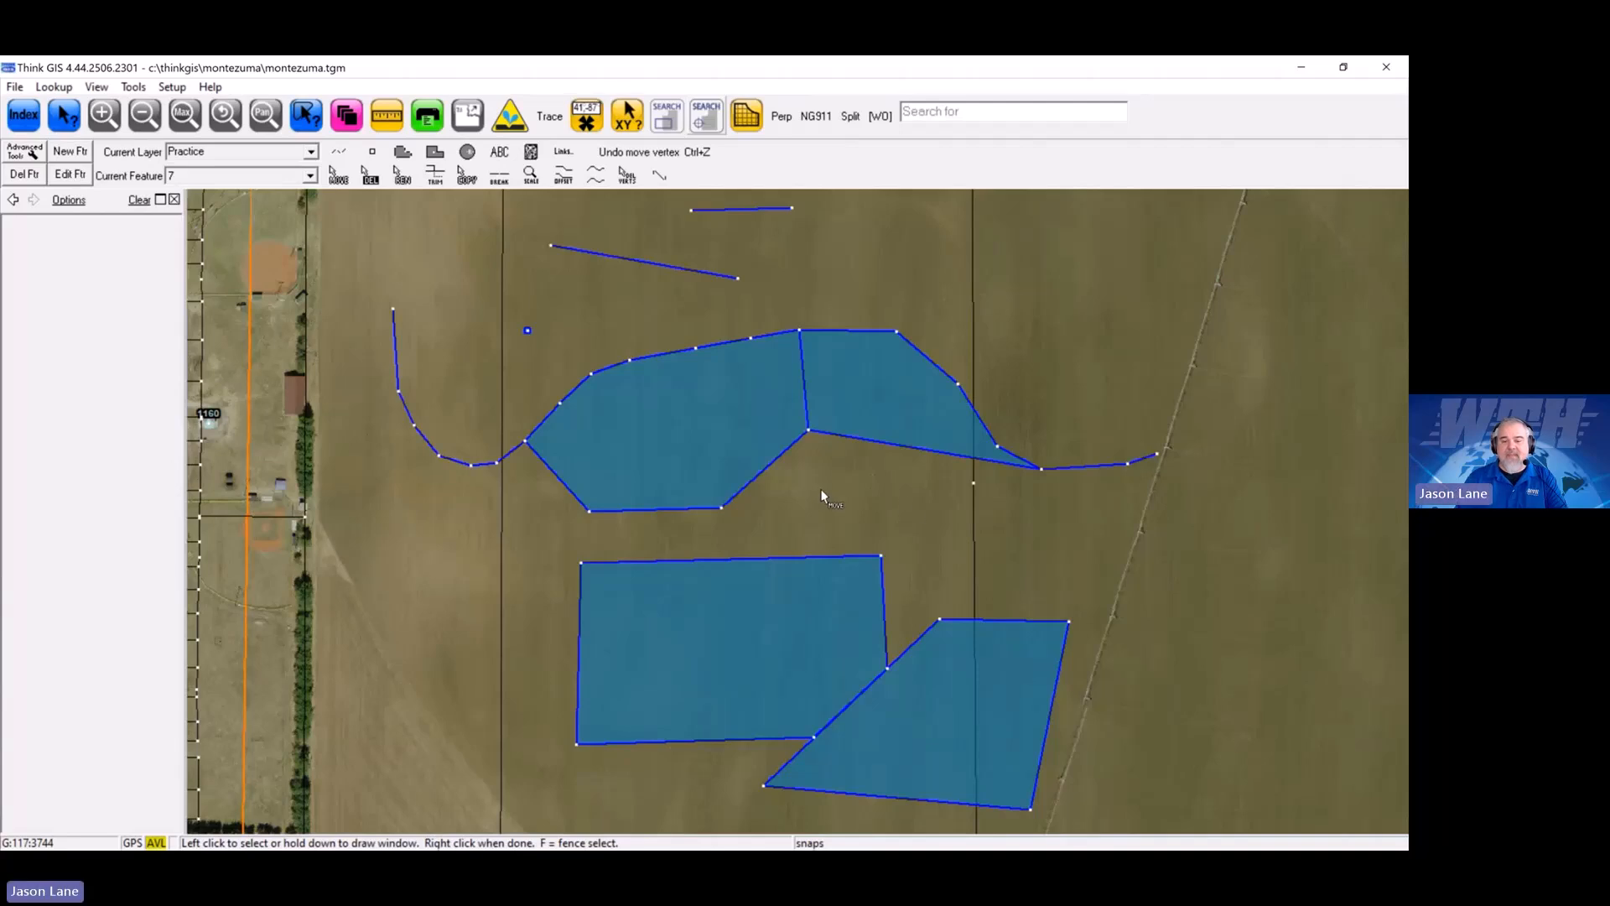
# Step: Select the wavy line and its two adjoining areas and move them together eastward as one group
pyautogui.rightClick(905, 497)
pyautogui.moveTo(896, 498); pyautogui.dragTo(829, 469)
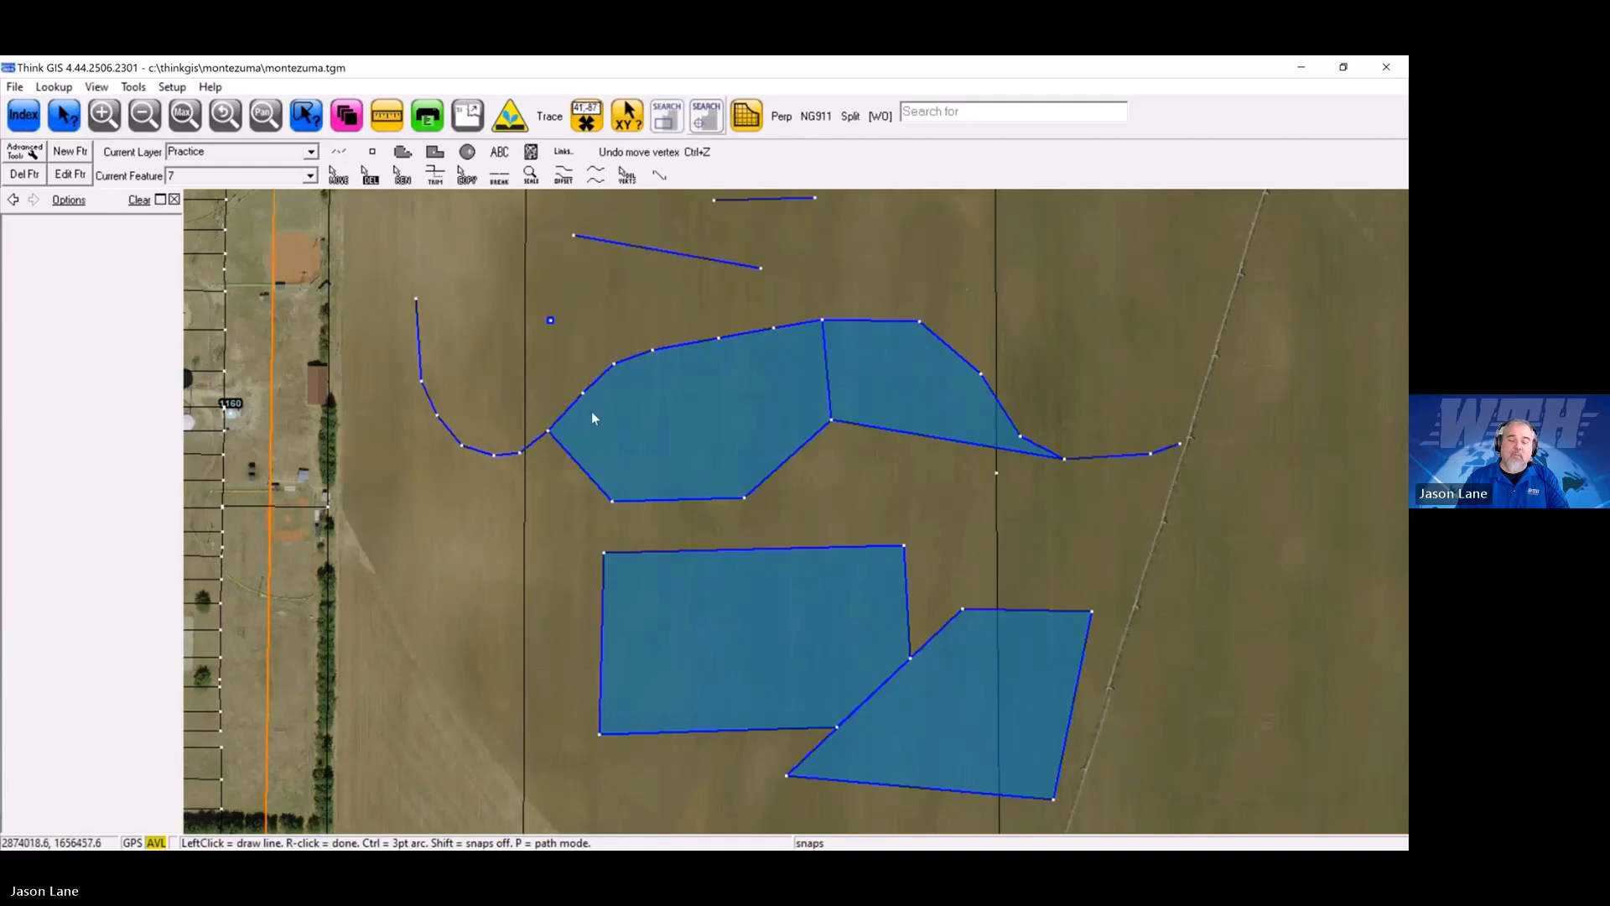
pyautogui.click(338, 174)
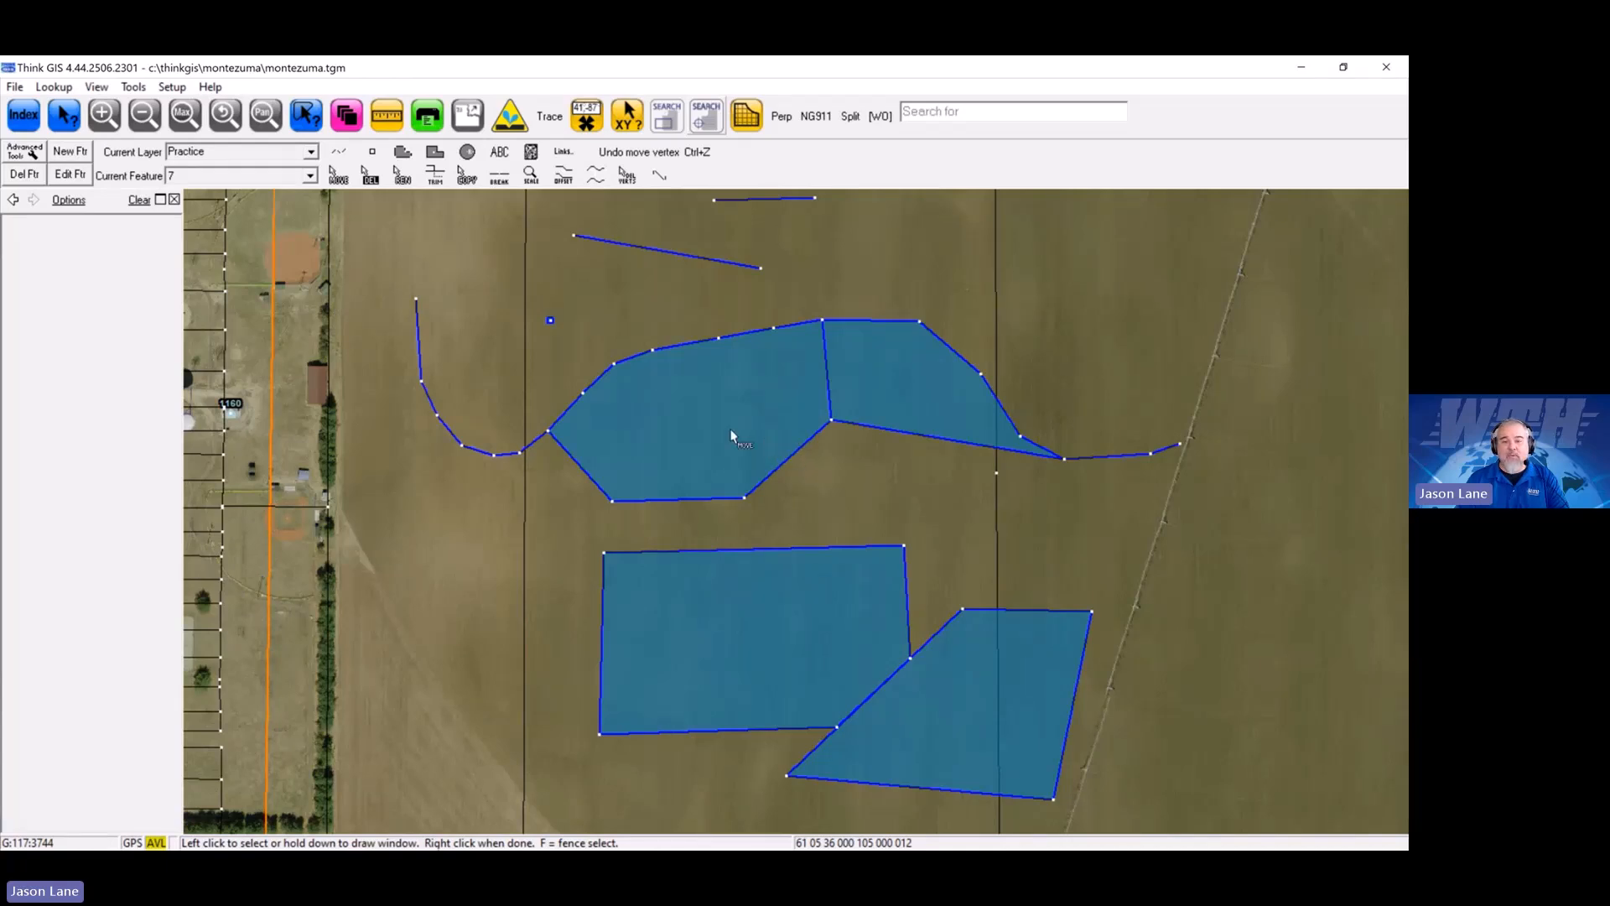
pyautogui.click(421, 361)
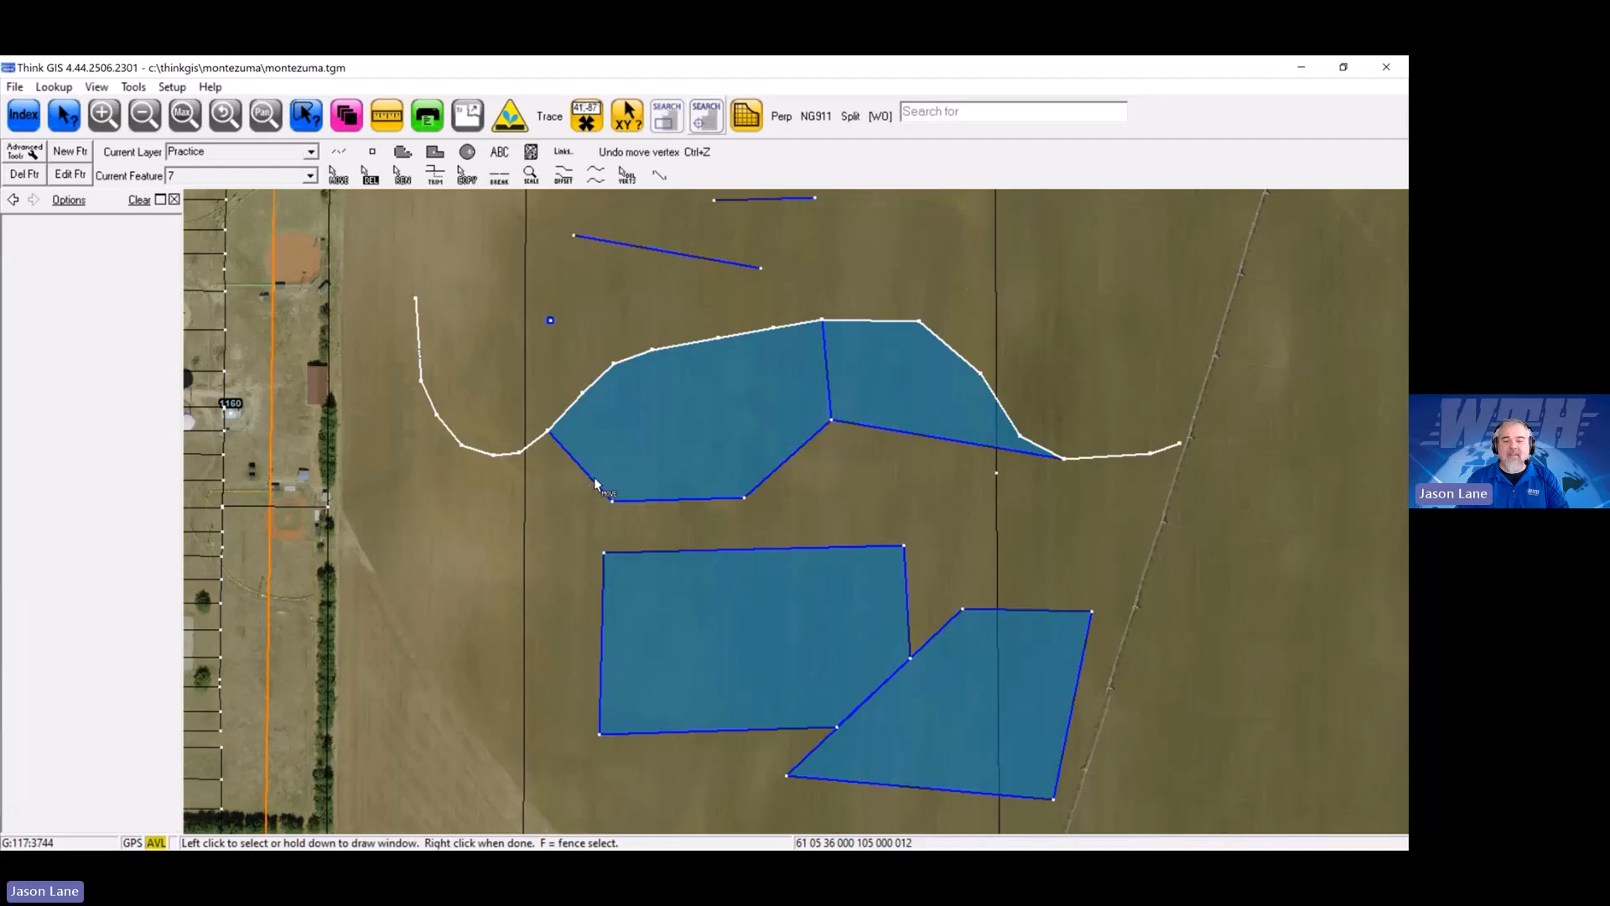
pyautogui.click(595, 484)
pyautogui.click(913, 432)
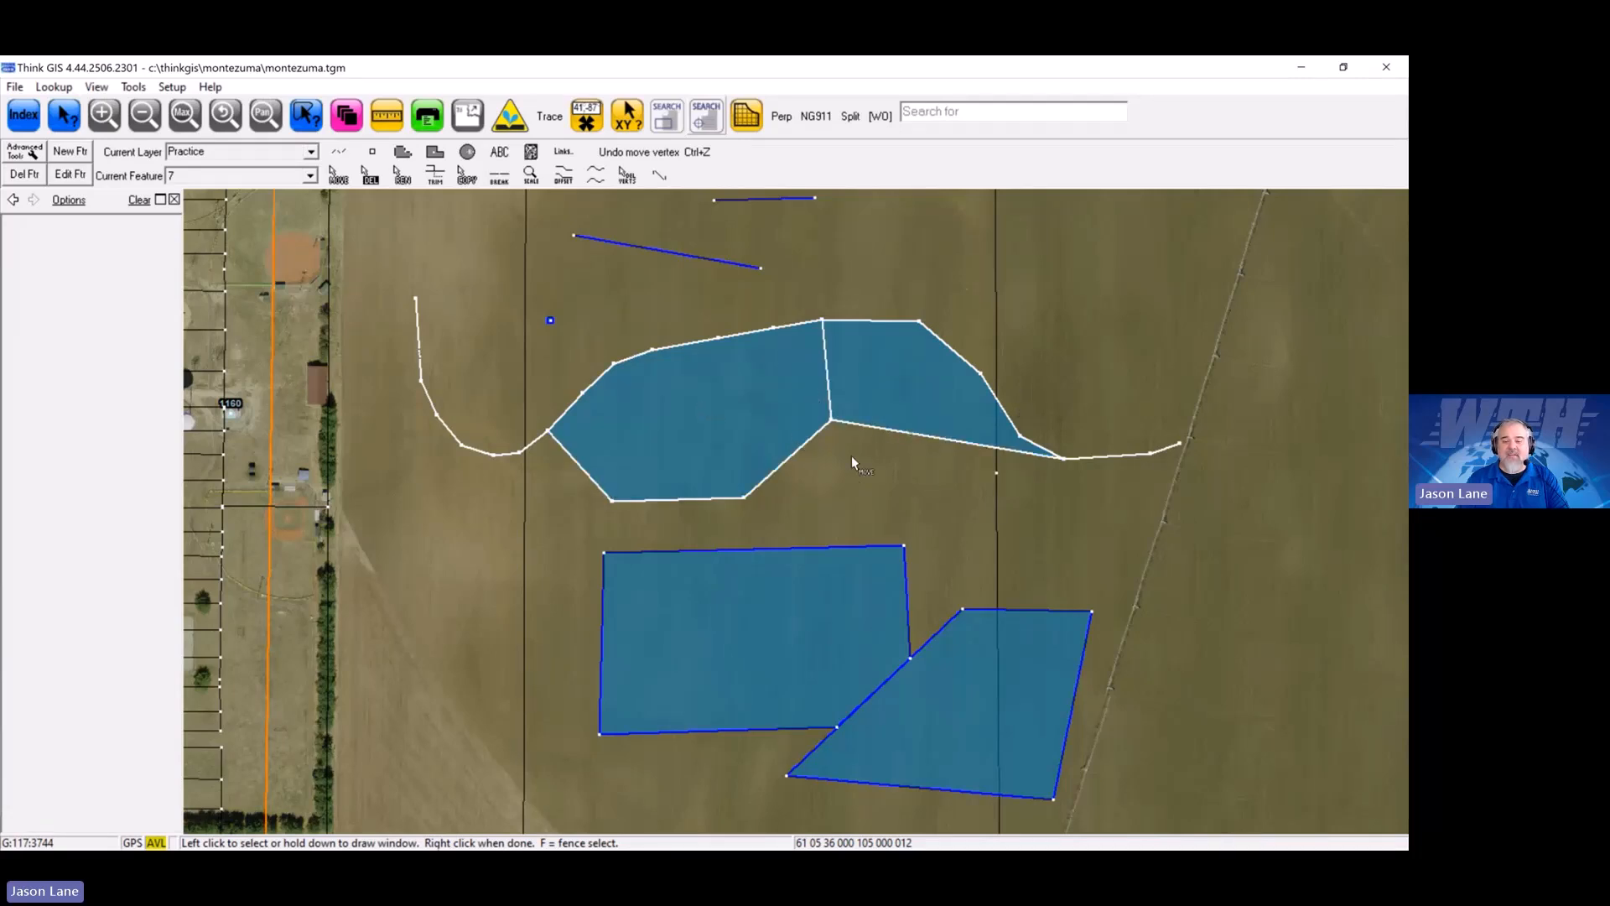
pyautogui.moveTo(834, 421); pyautogui.dragTo(1040, 426)
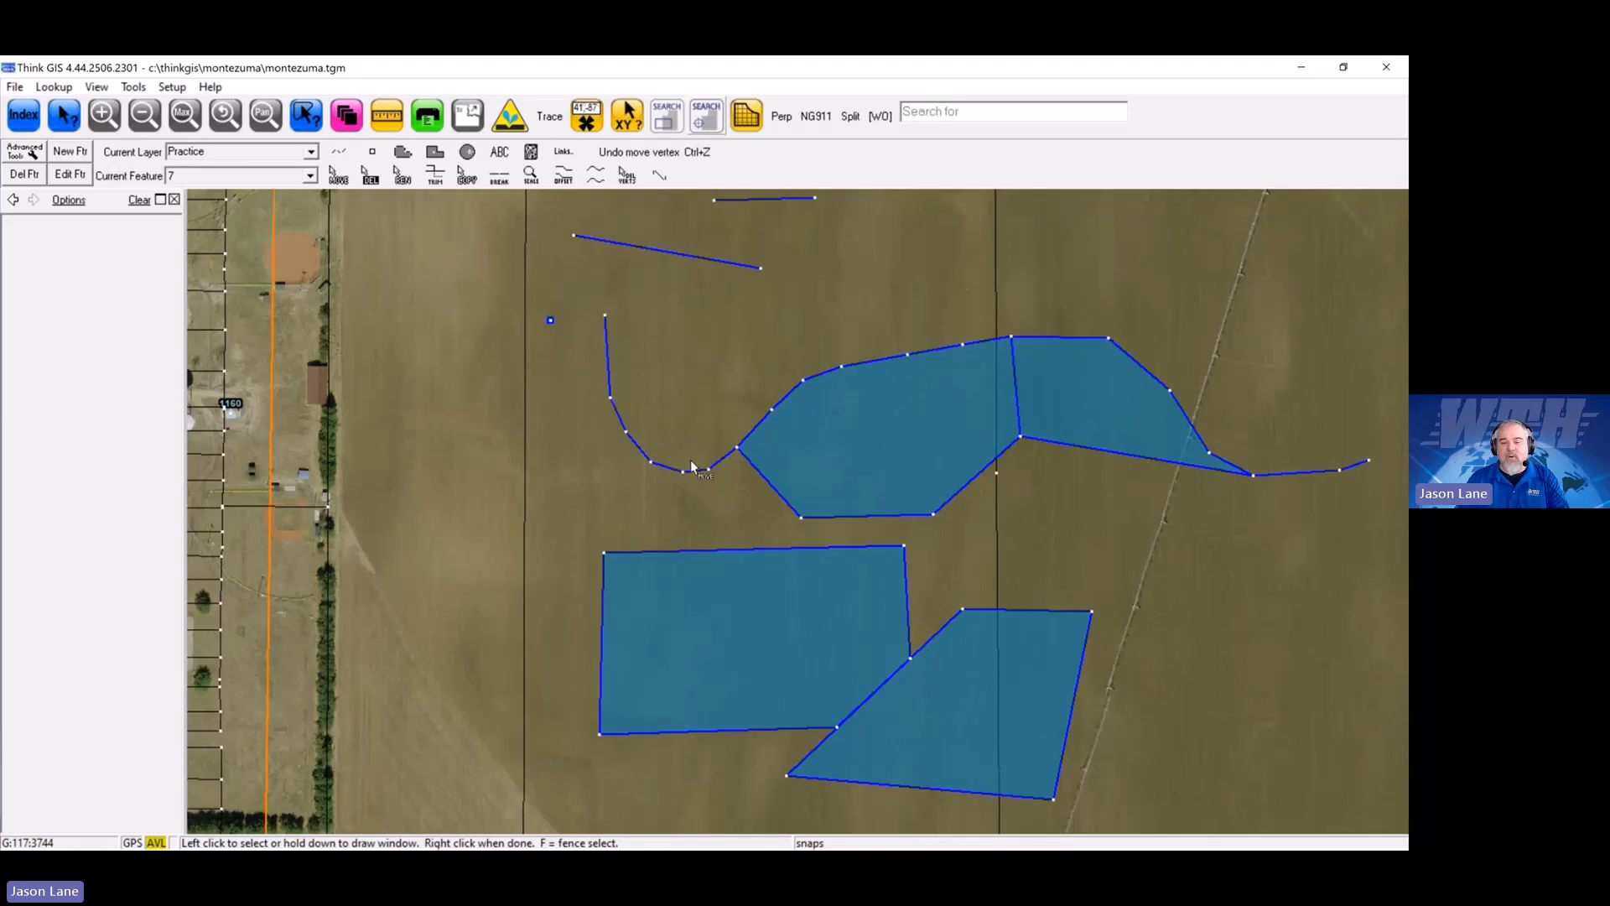
# Step: Select the vertices along the bend at the wavy line's western end and move them together southwest
pyautogui.moveTo(707, 474); pyautogui.dragTo(726, 486)
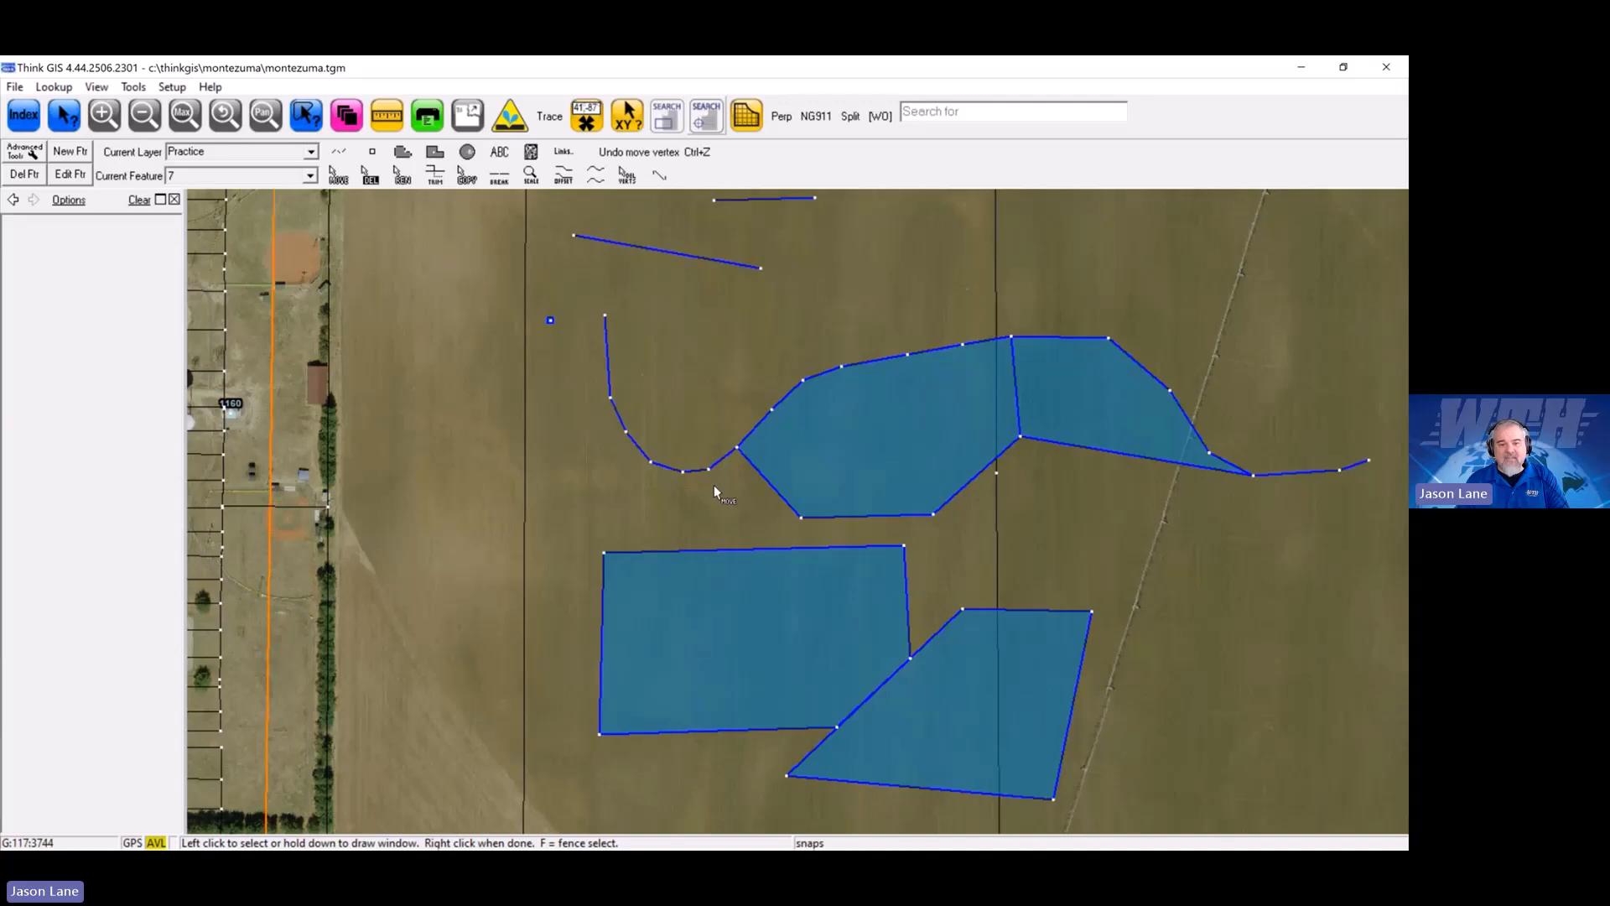
pyautogui.moveTo(651, 471); pyautogui.dragTo(599, 479)
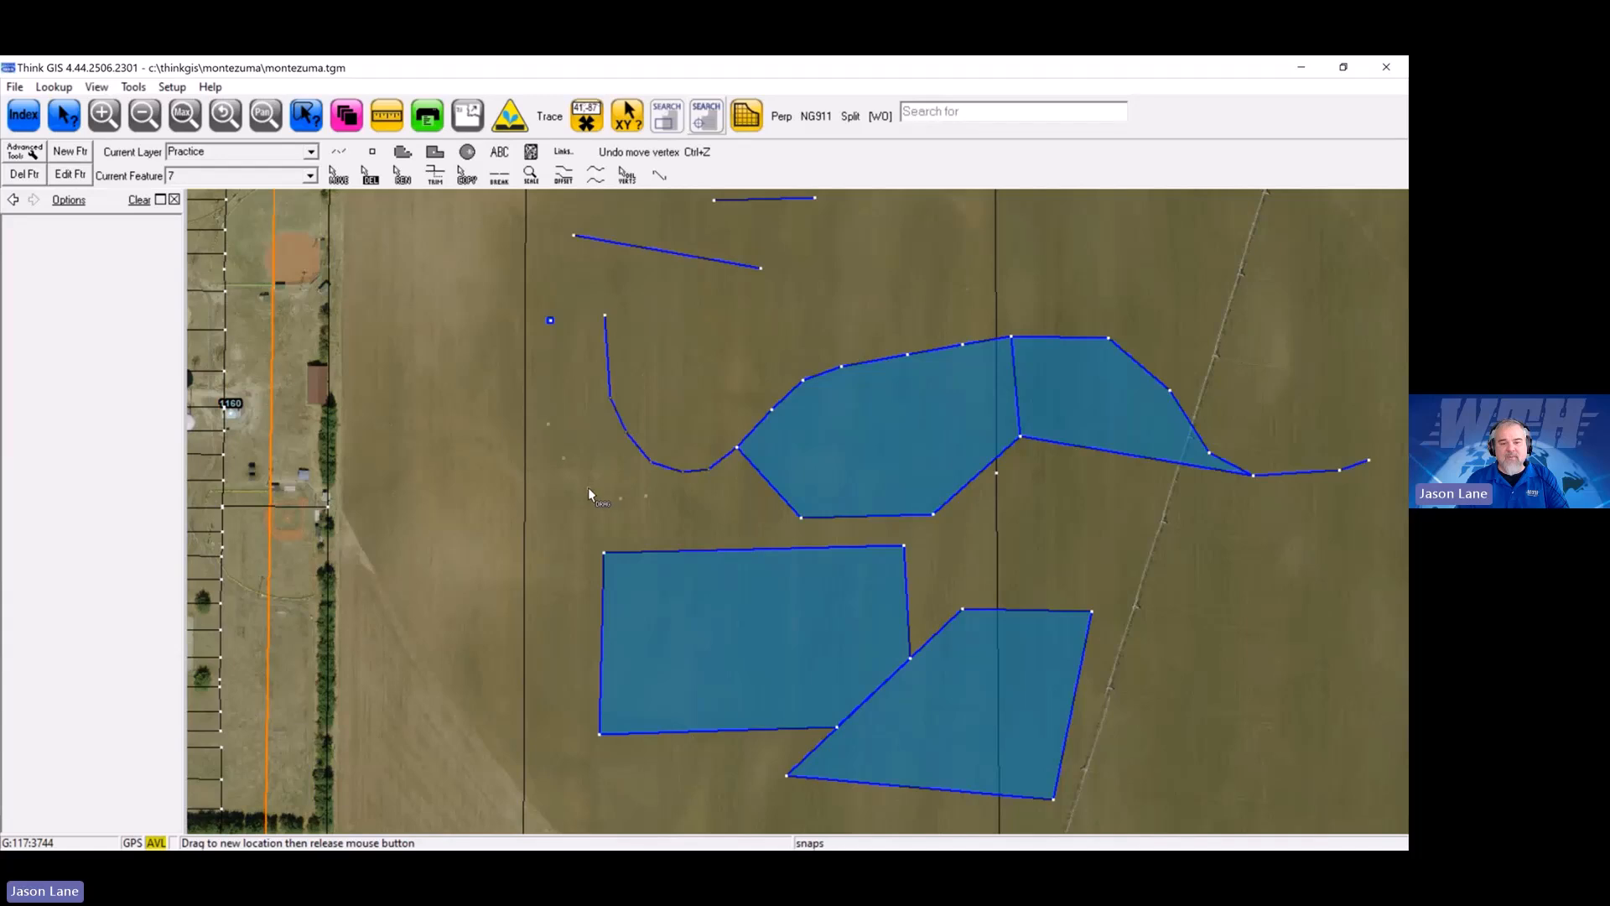
pyautogui.moveTo(589, 487); pyautogui.dragTo(589, 487)
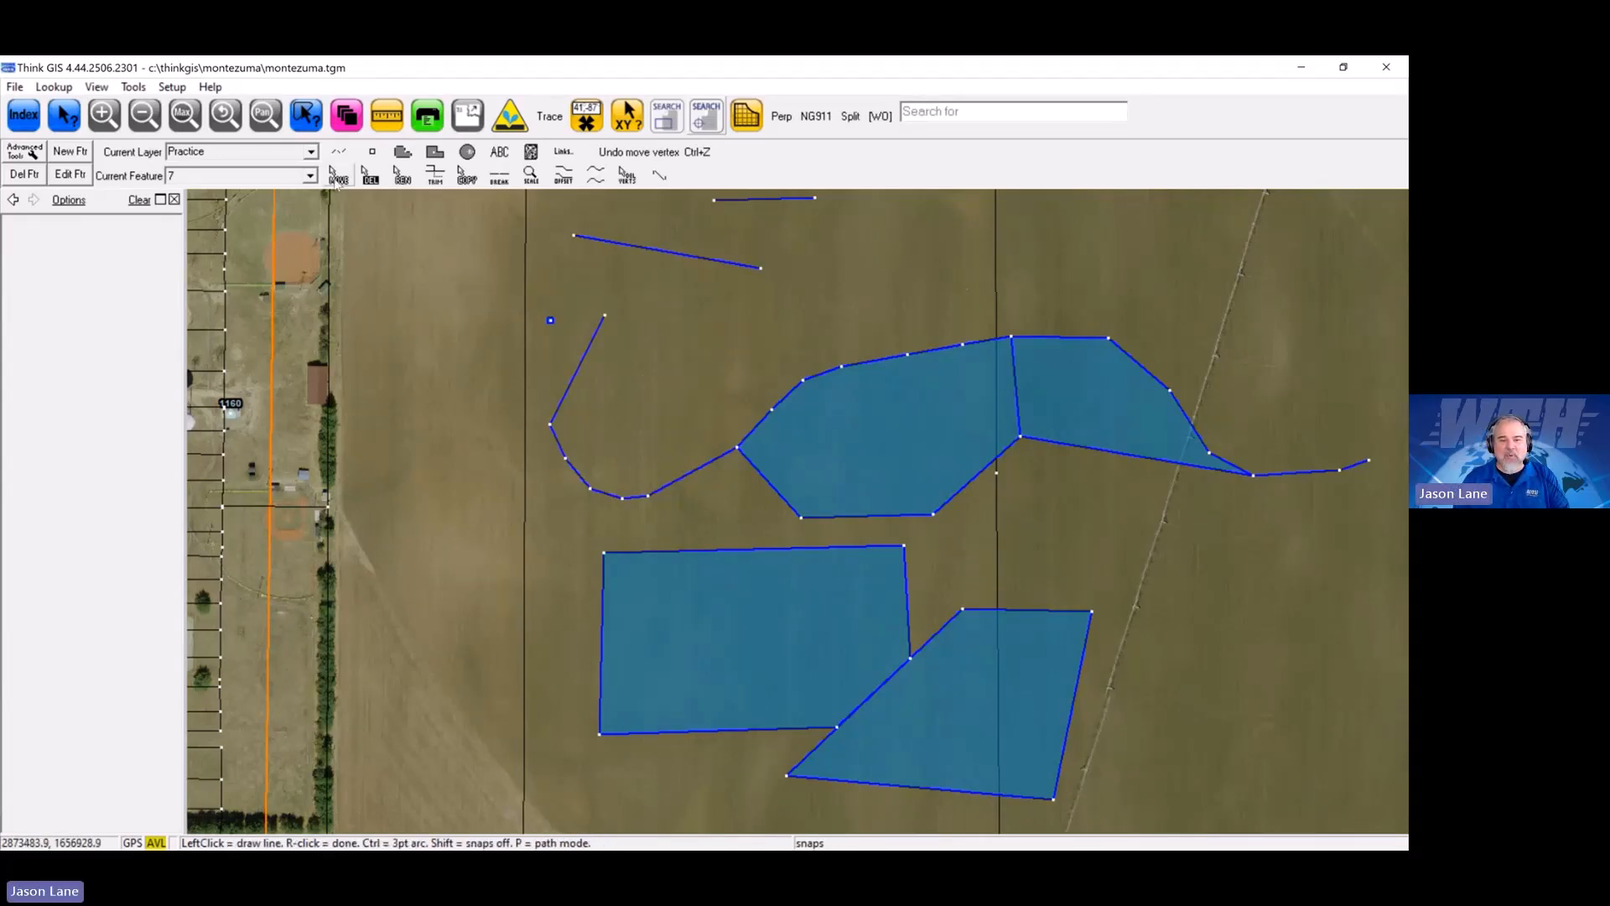
# Step: Select the vertices of the wavy line and its two adjoining areas and move them back west together
pyautogui.click(592, 365)
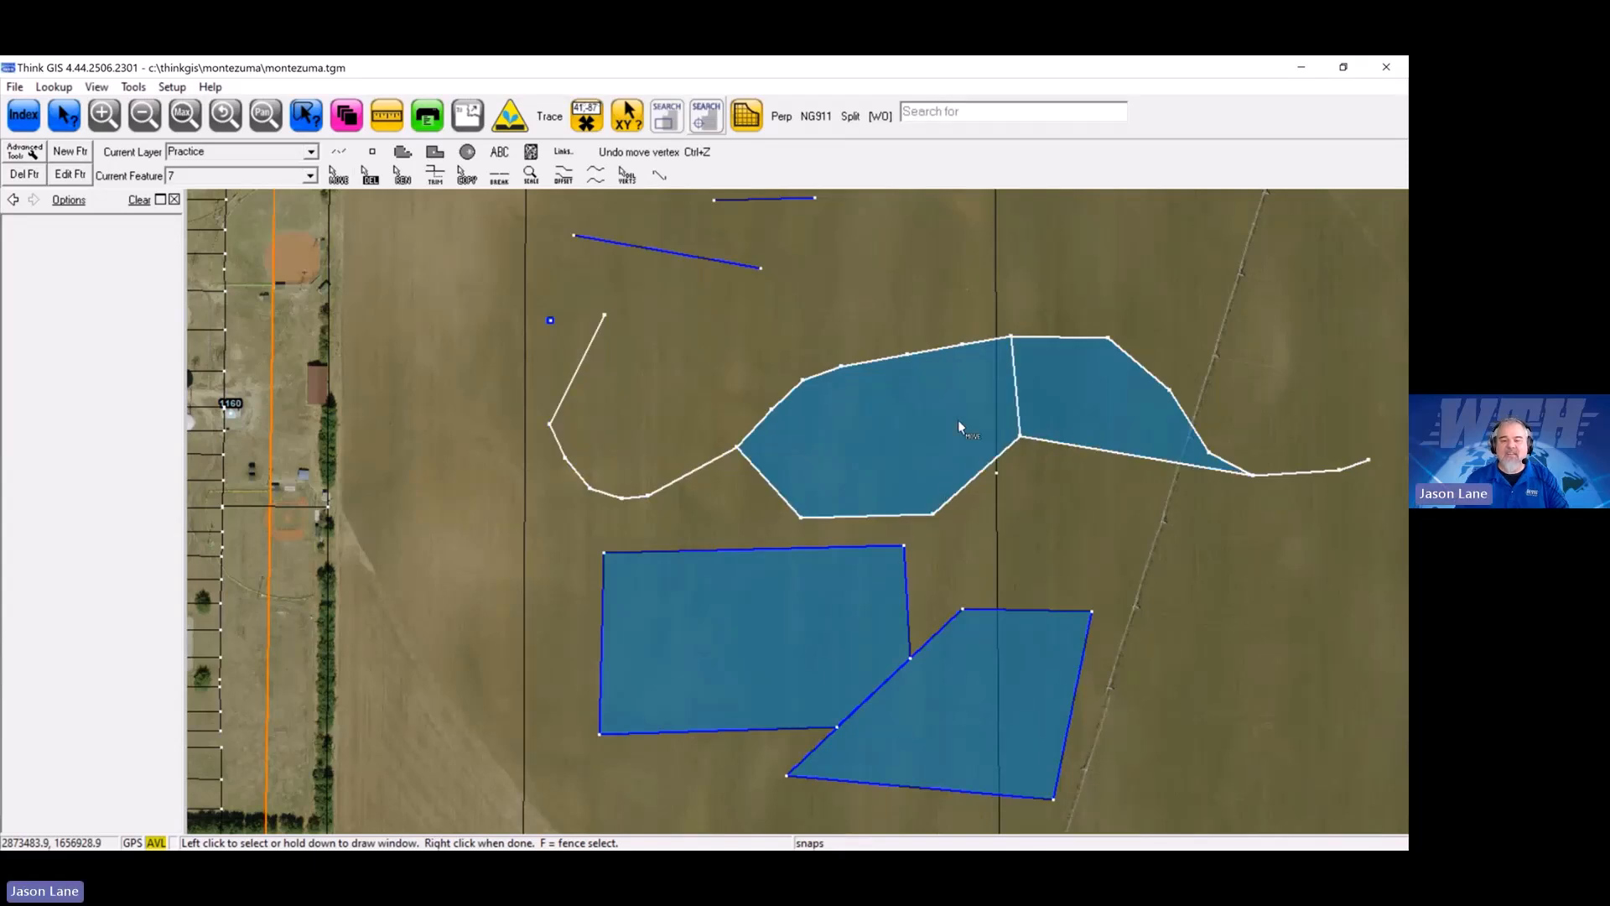
pyautogui.rightClick(691, 339)
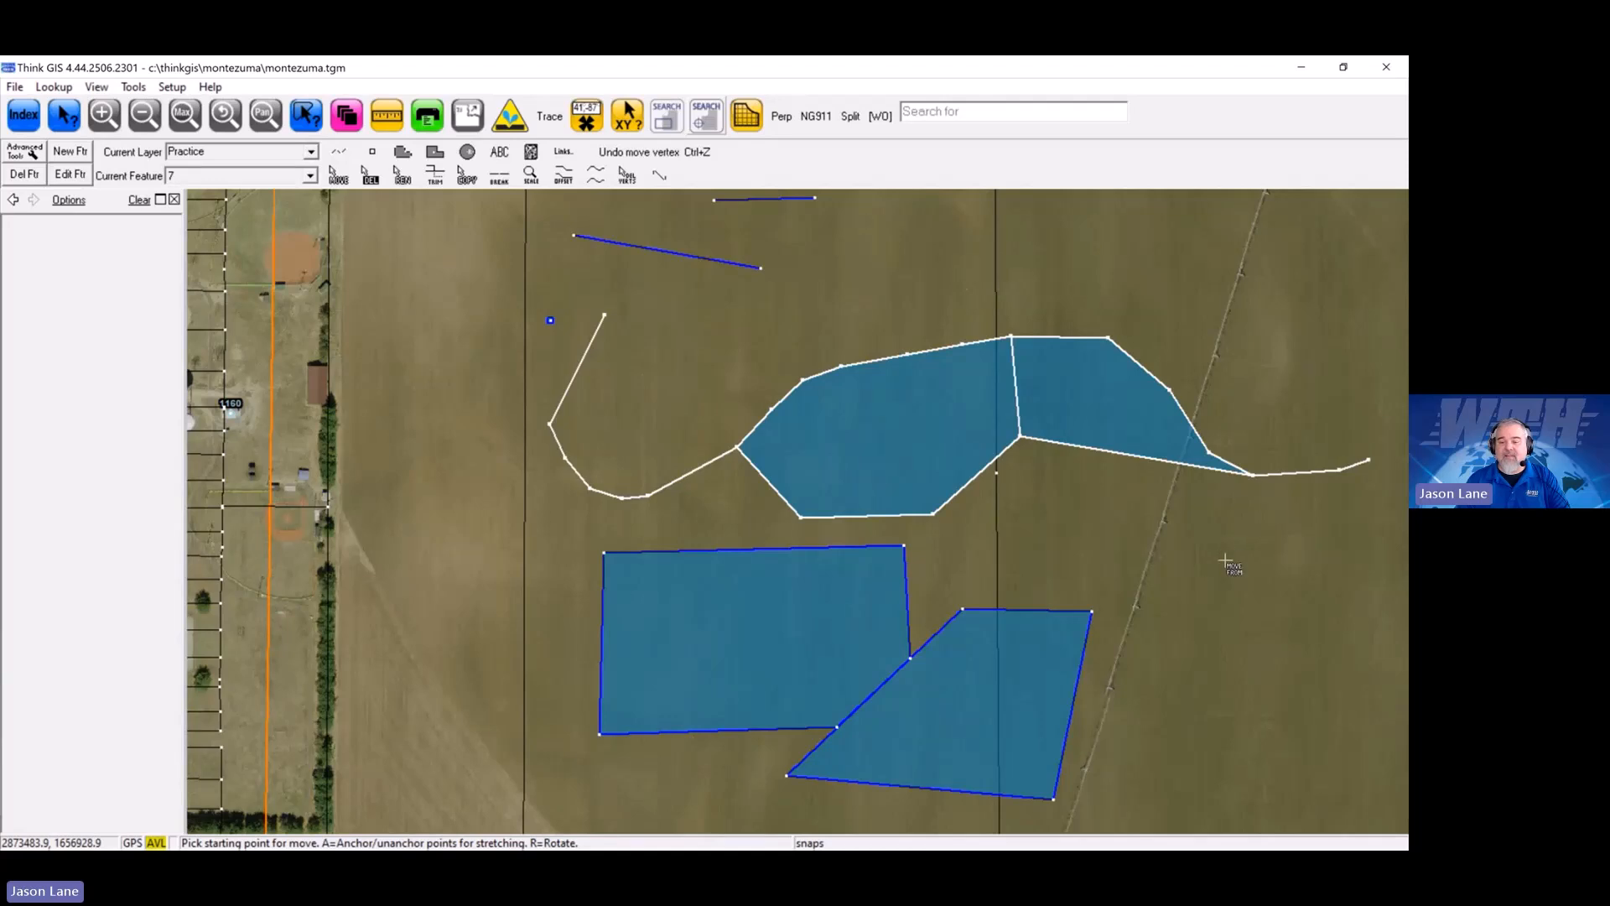
pyautogui.moveTo(1226, 565); pyautogui.dragTo(1228, 567)
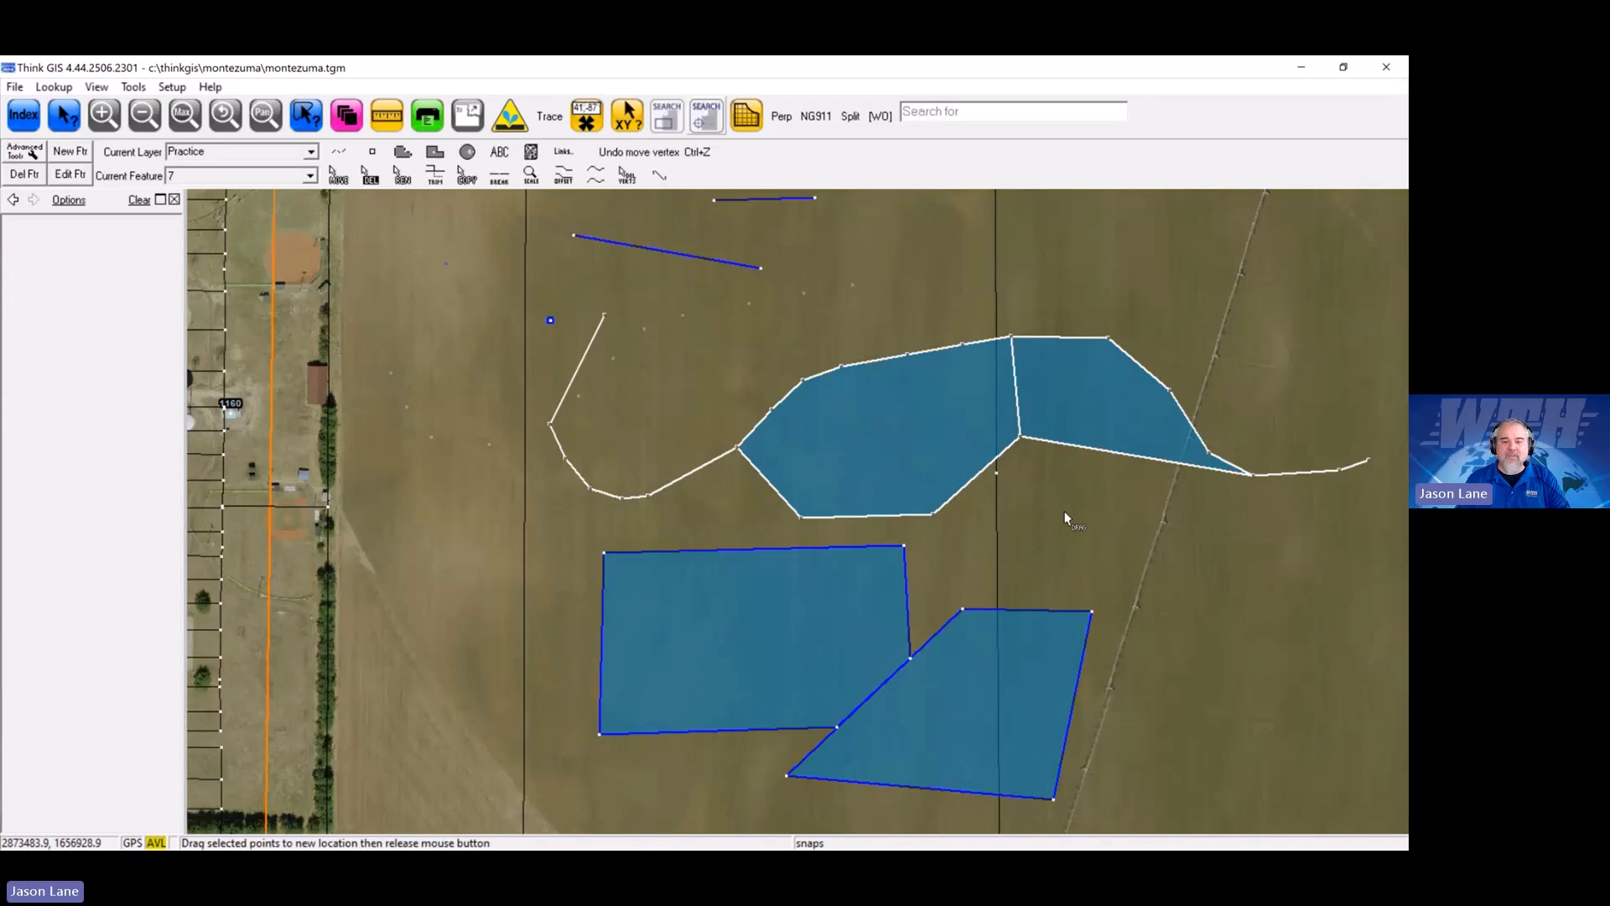
pyautogui.moveTo(1027, 565)
pyautogui.mouseDown()
pyautogui.moveTo(1042, 571)
pyautogui.moveTo(1036, 553)
pyautogui.mouseUp()
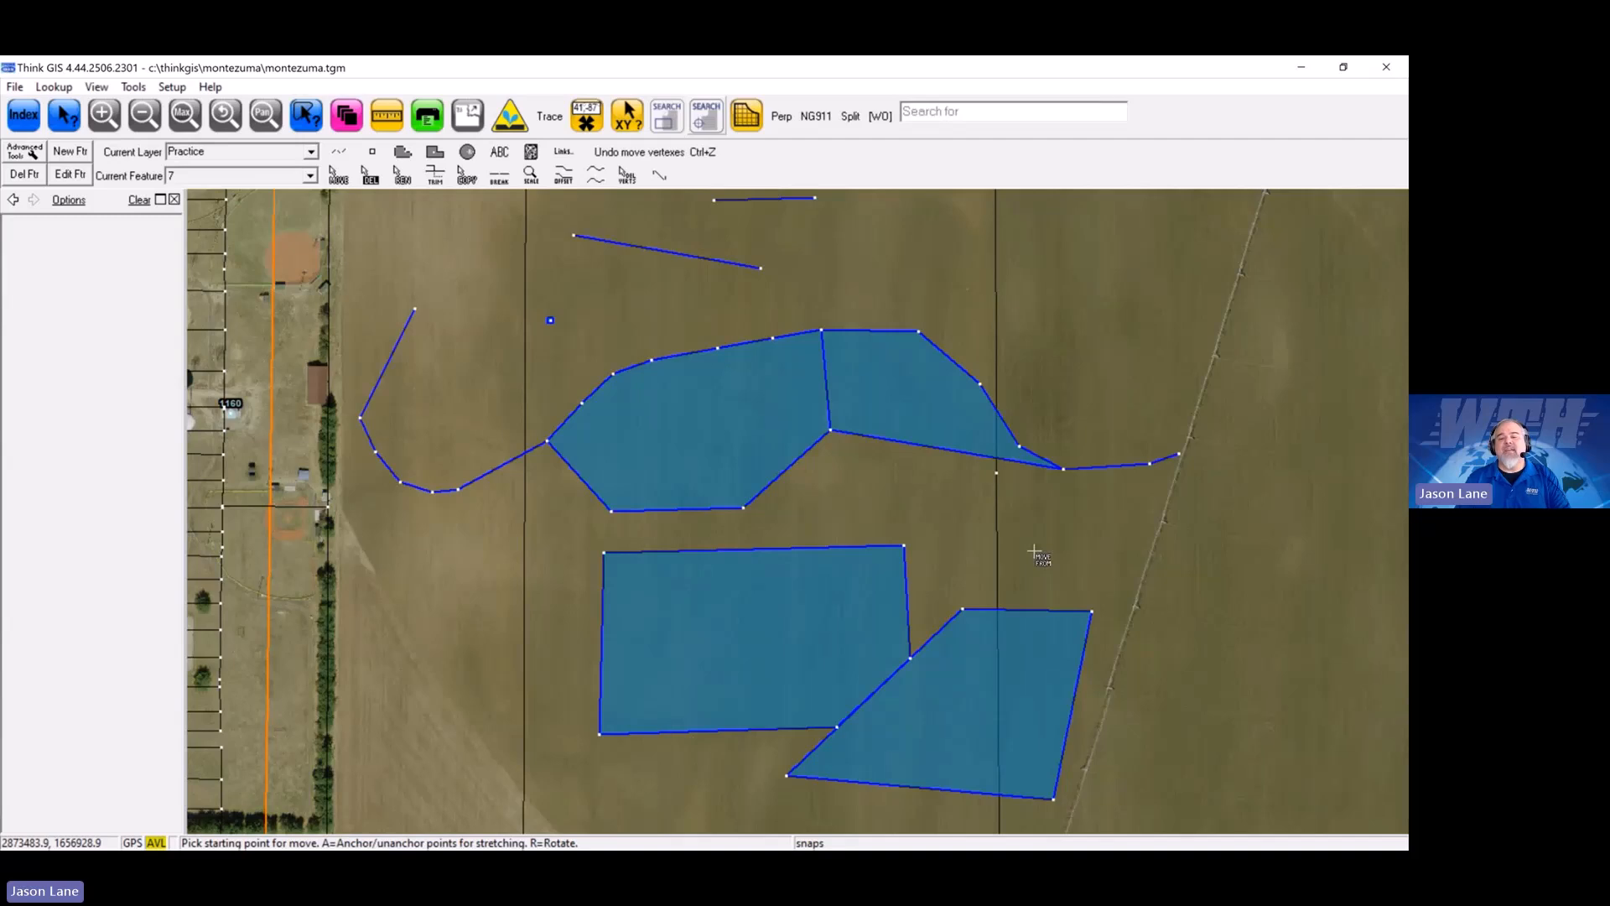
pyautogui.rightClick(888, 489)
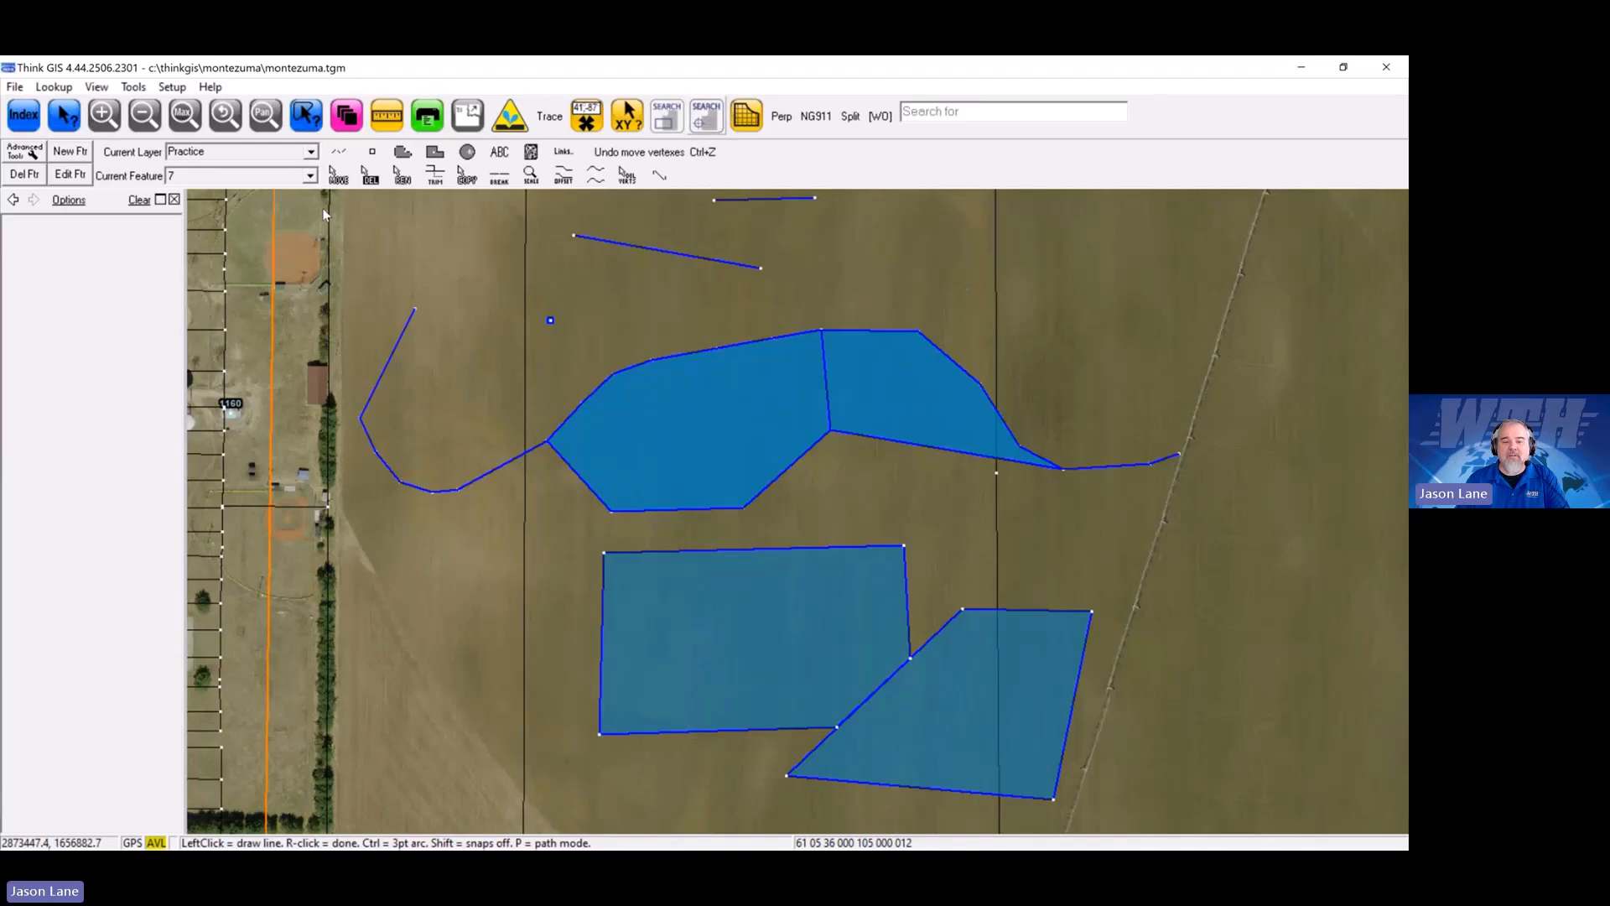
pyautogui.click(338, 175)
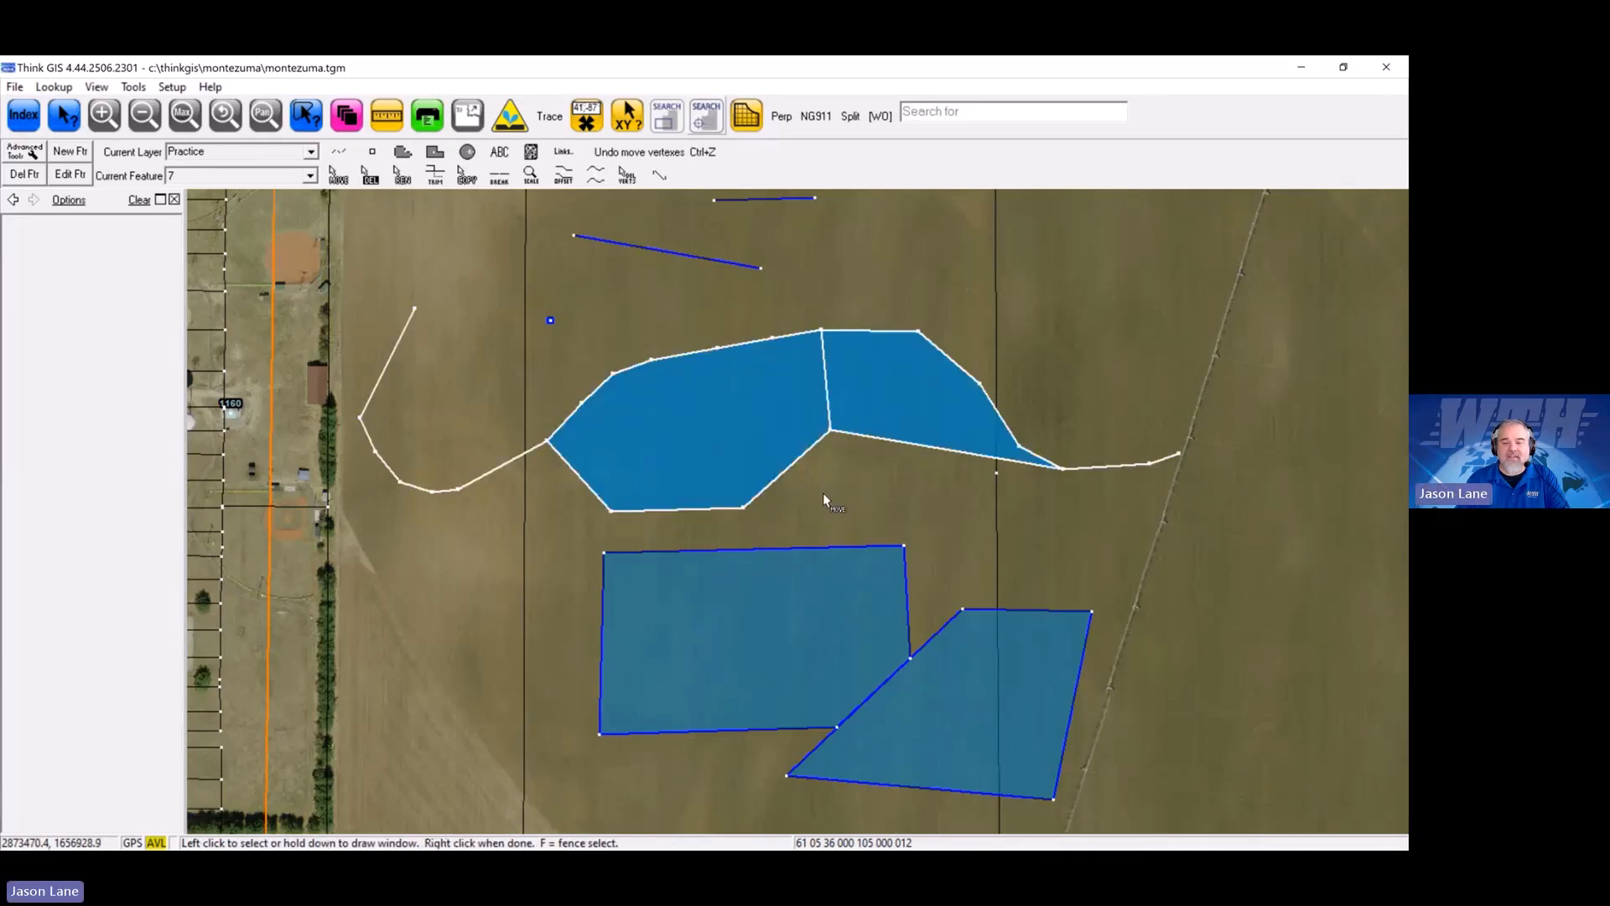
pyautogui.rightClick(823, 492)
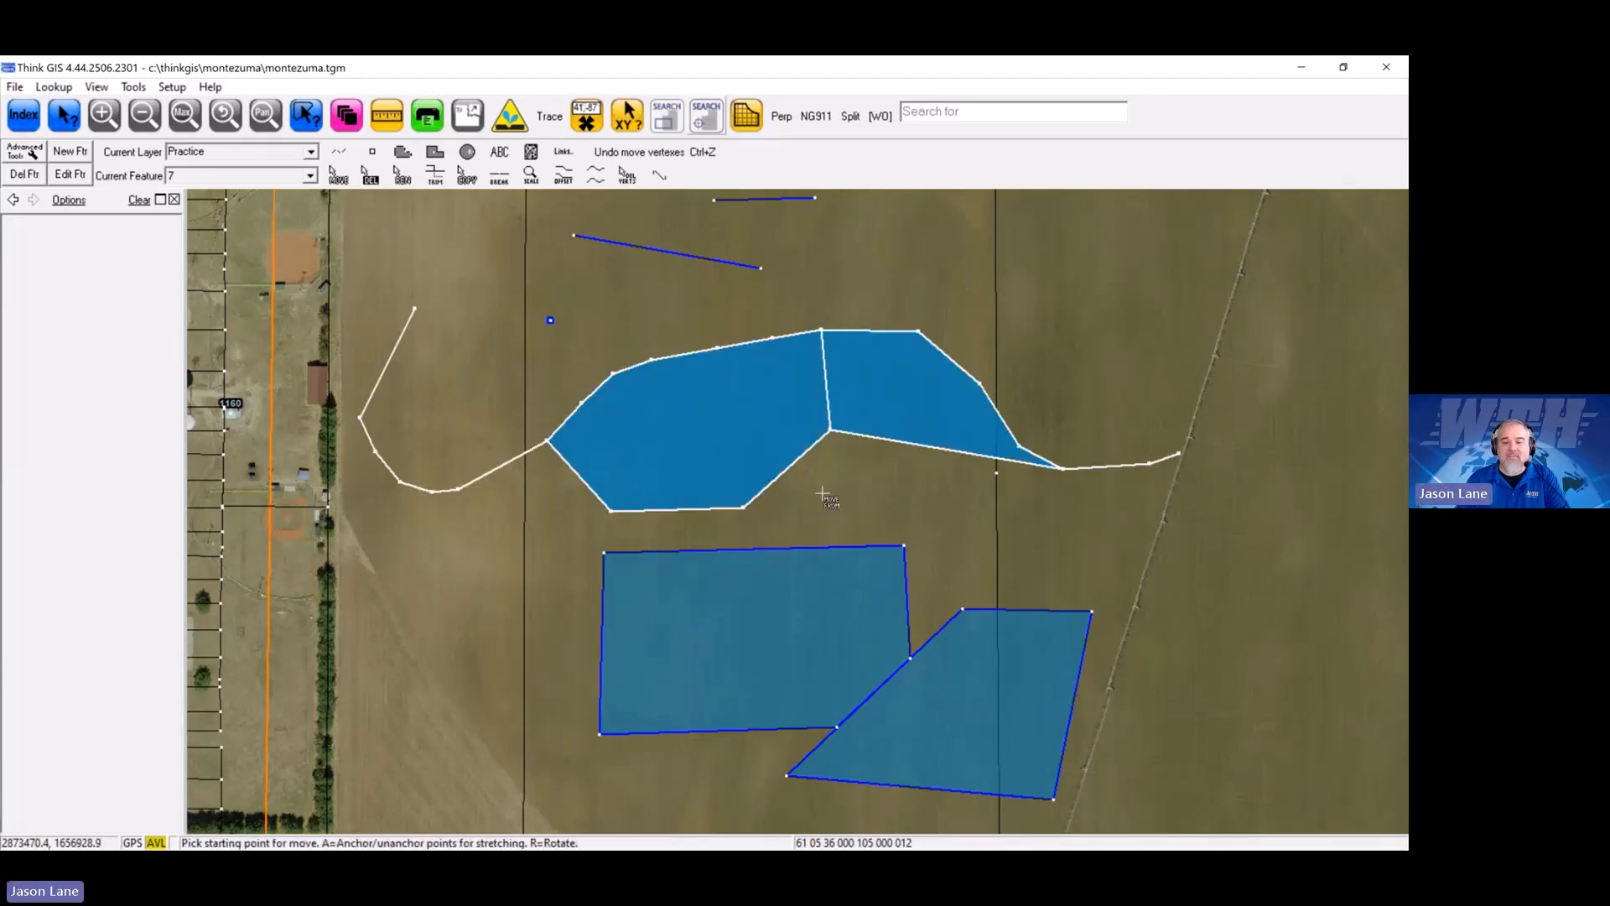
pyautogui.click(612, 513)
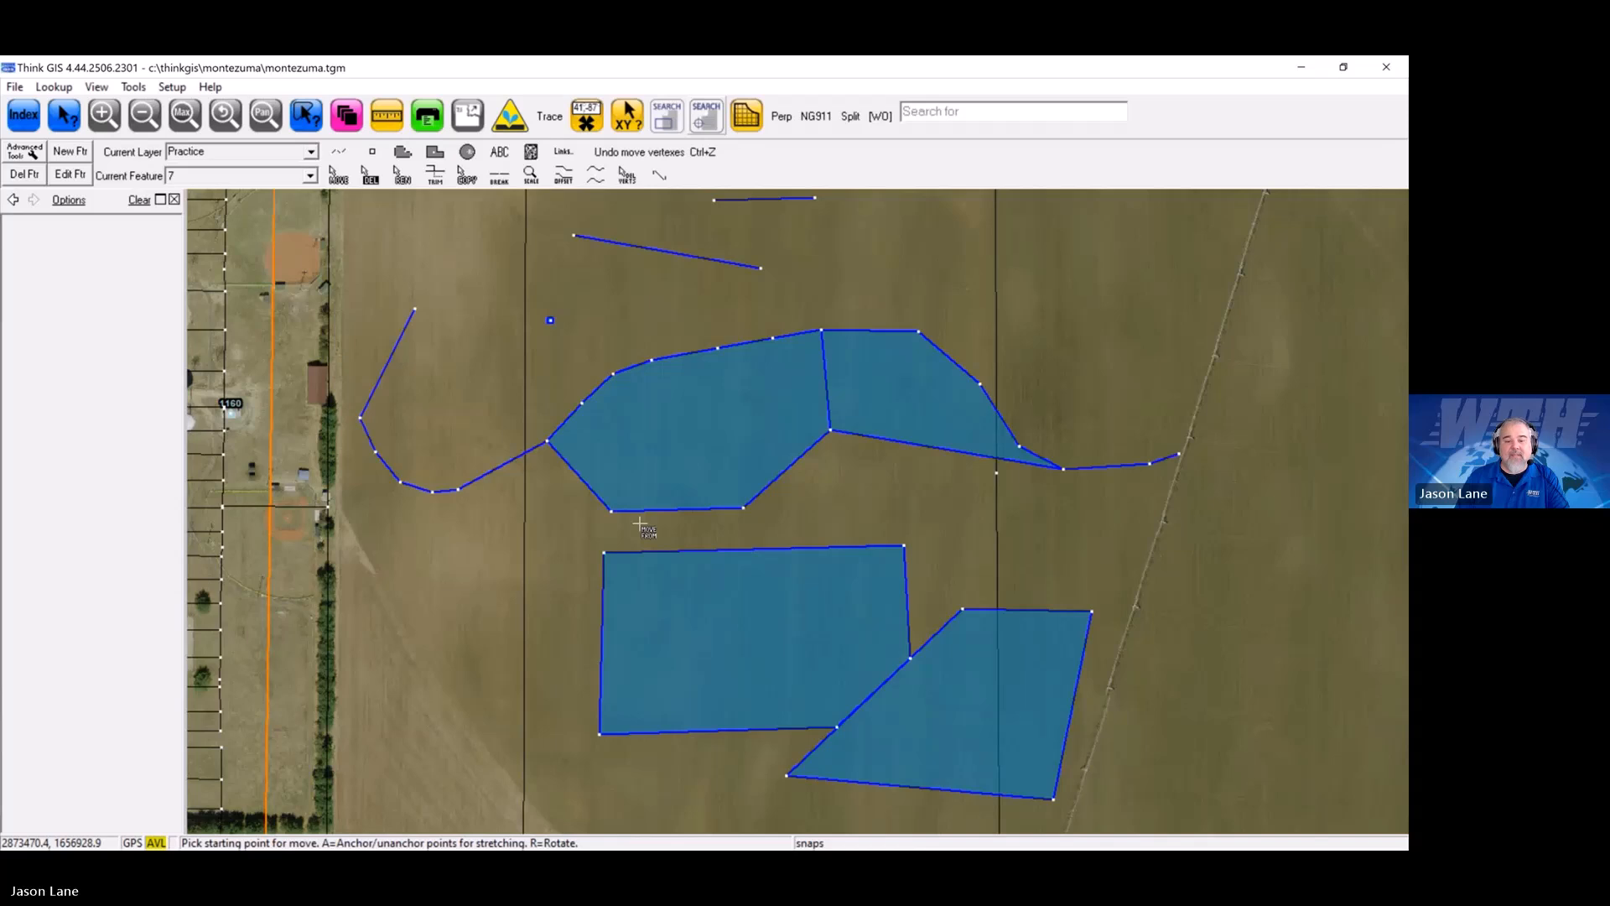
pyautogui.rightClick(639, 523)
# Step: Move the wavy line and its two adjoining areas so the western area's southwest corner snaps onto the rectangle's northwest corner
pyautogui.click(338, 175)
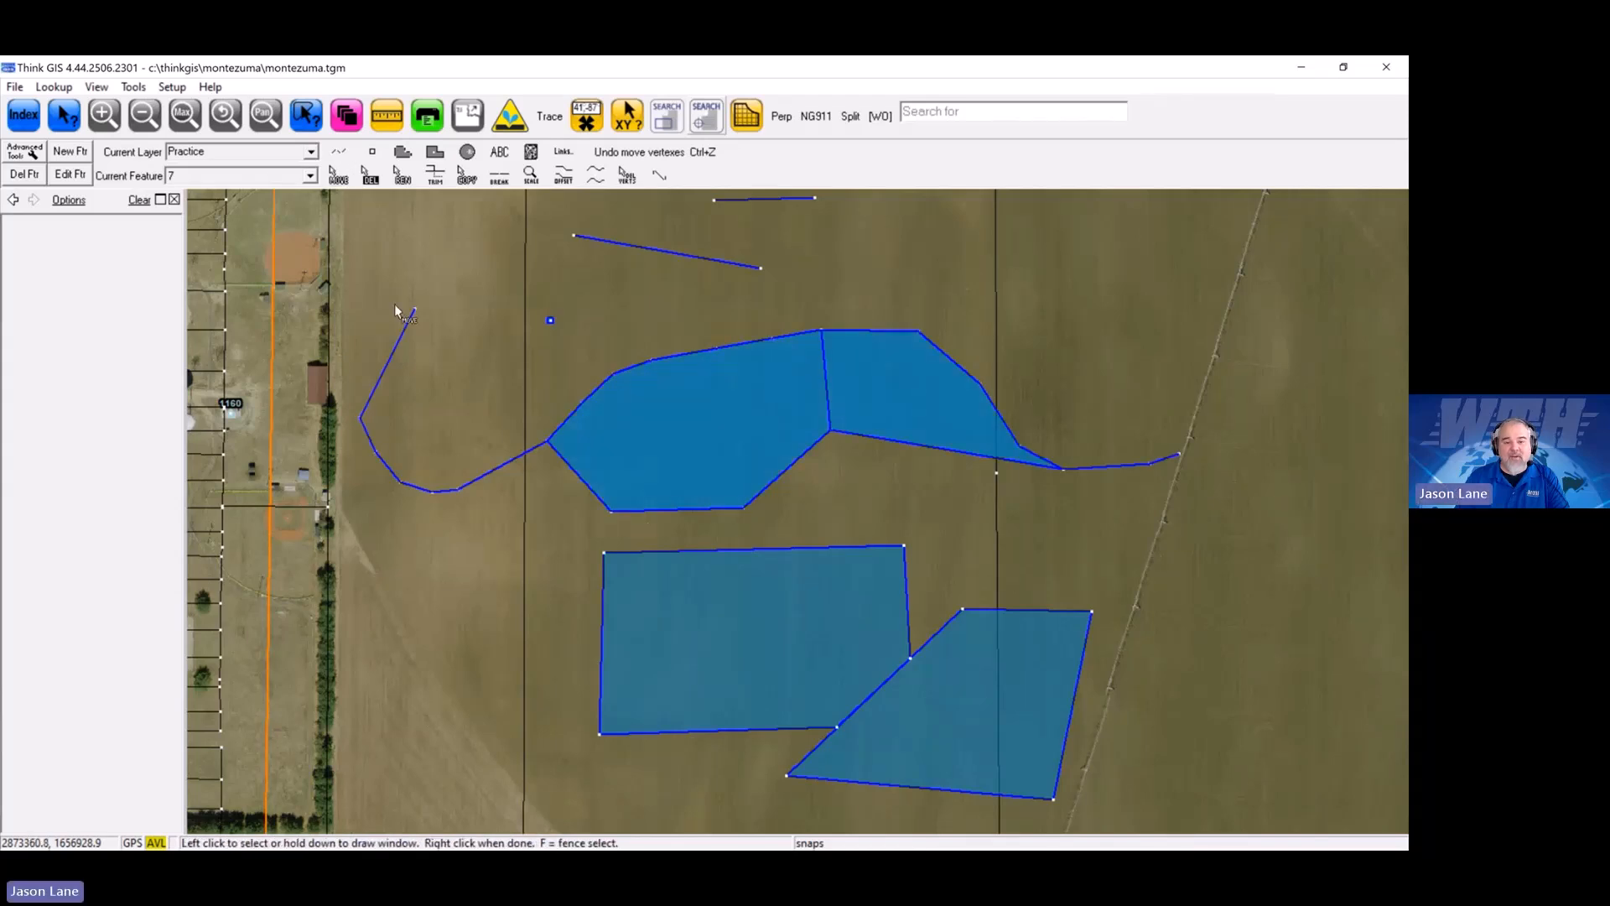
pyautogui.click(410, 359)
pyautogui.click(585, 457)
pyautogui.click(909, 446)
pyautogui.rightClick(813, 496)
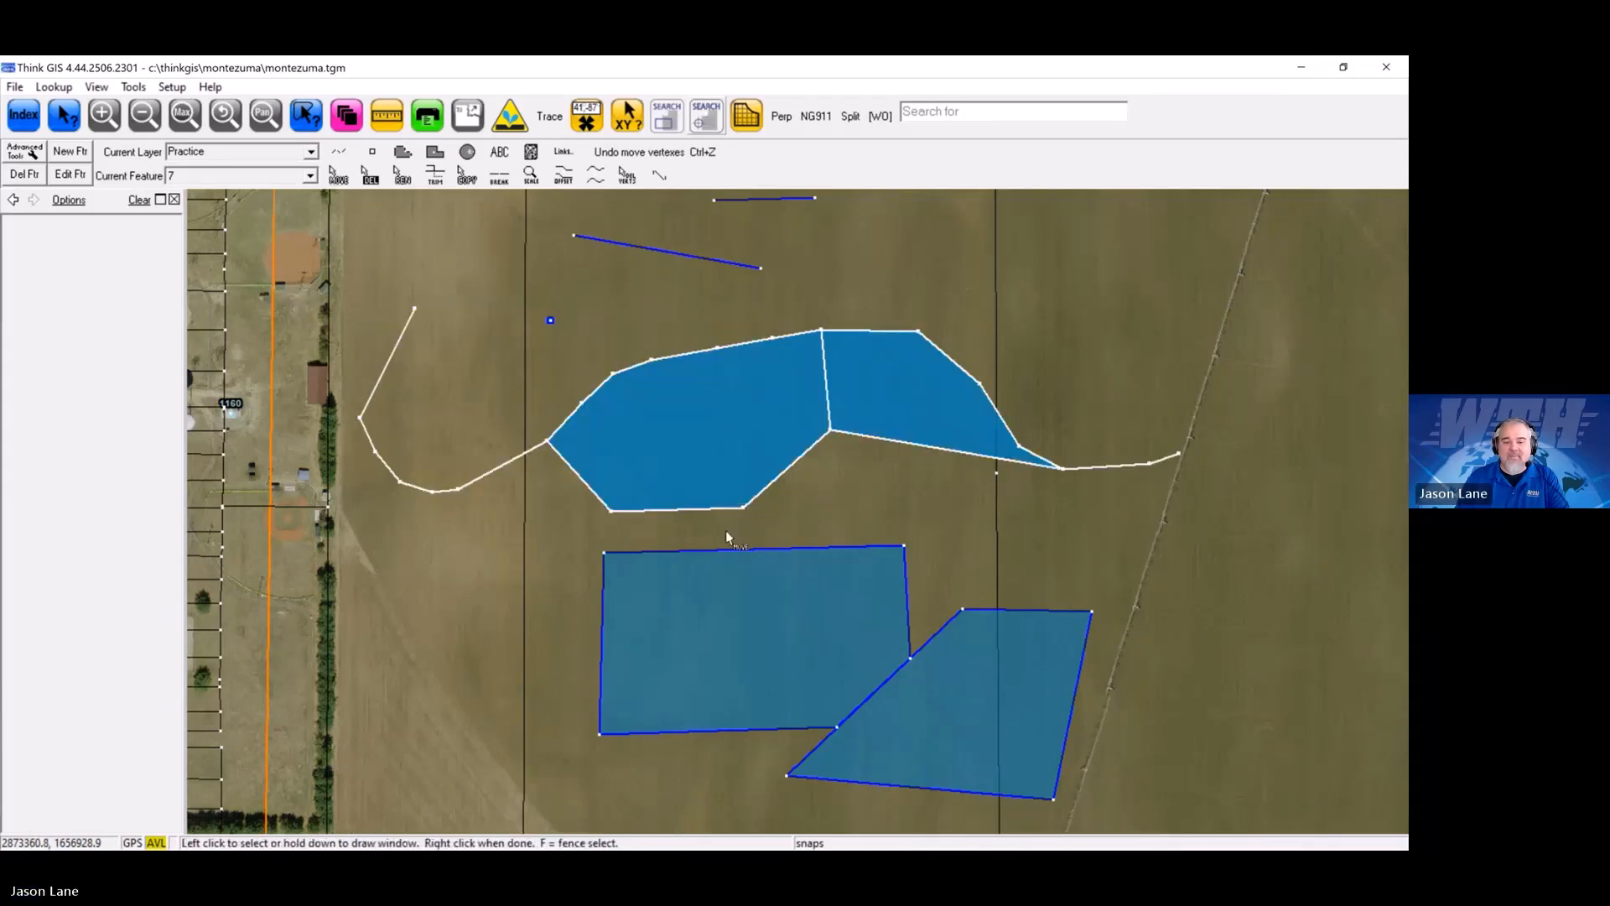
pyautogui.click(611, 511)
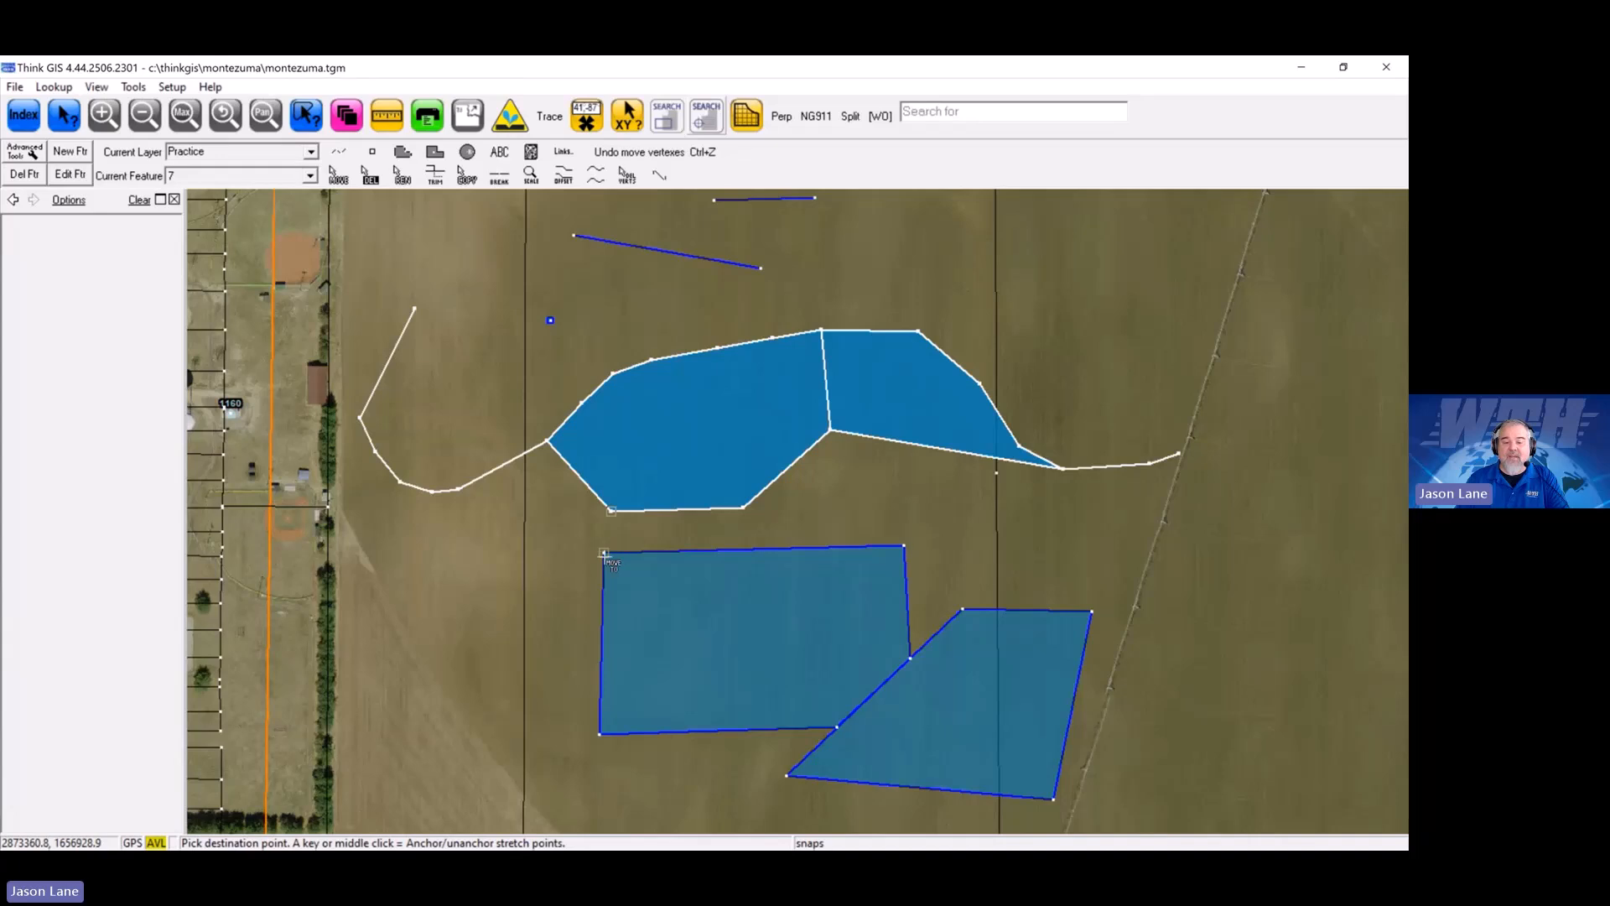
pyautogui.click(604, 552)
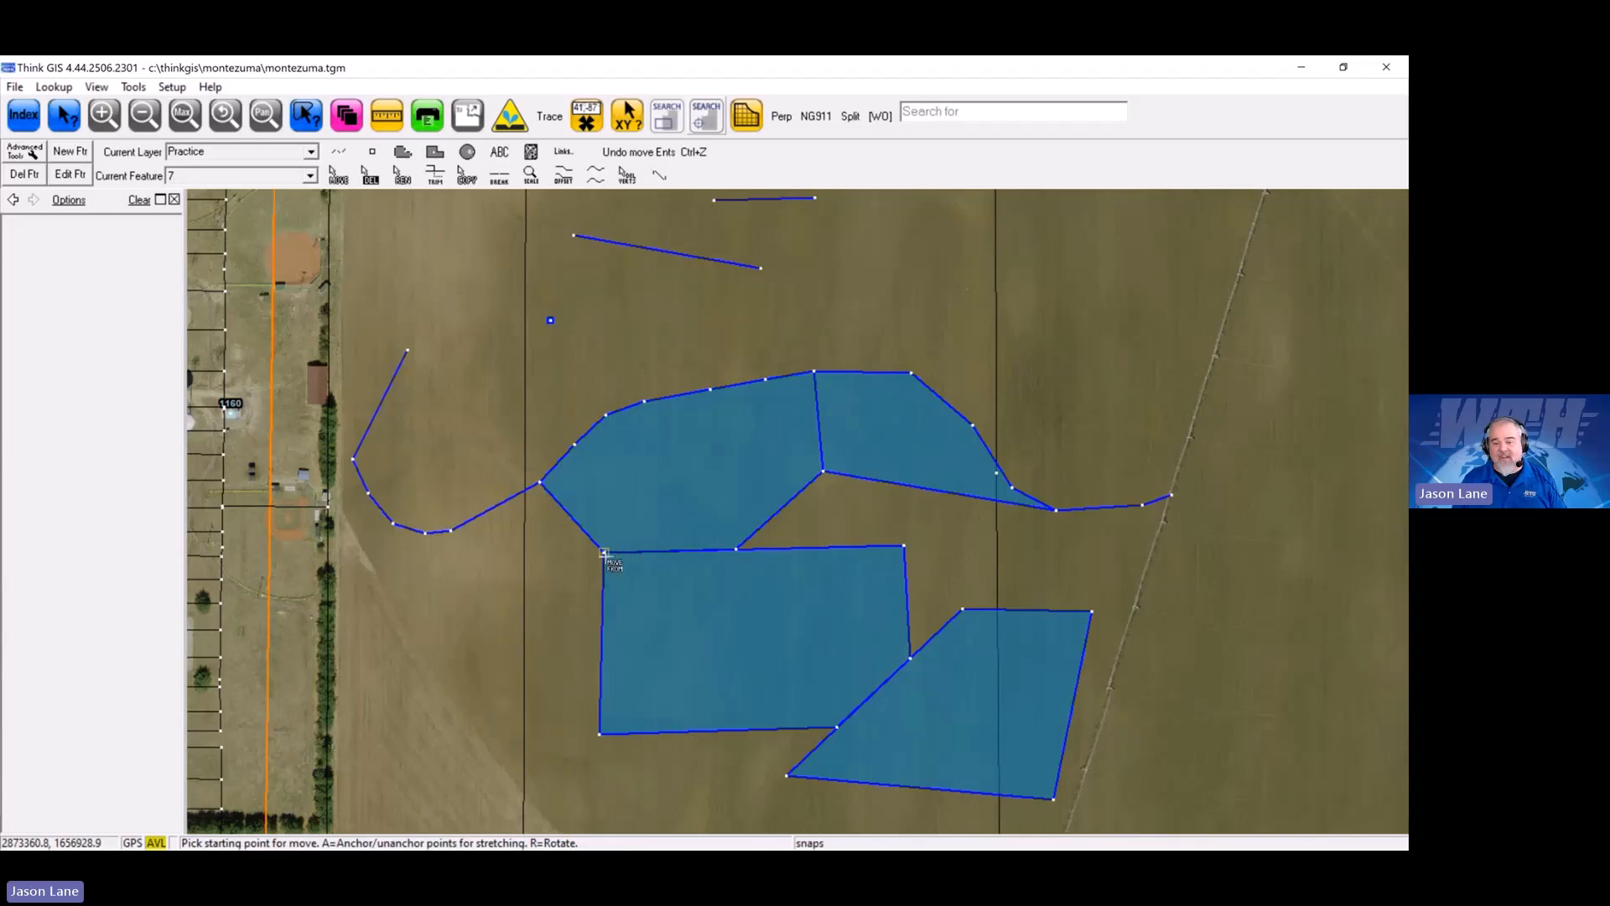
pyautogui.rightClick(787, 599)
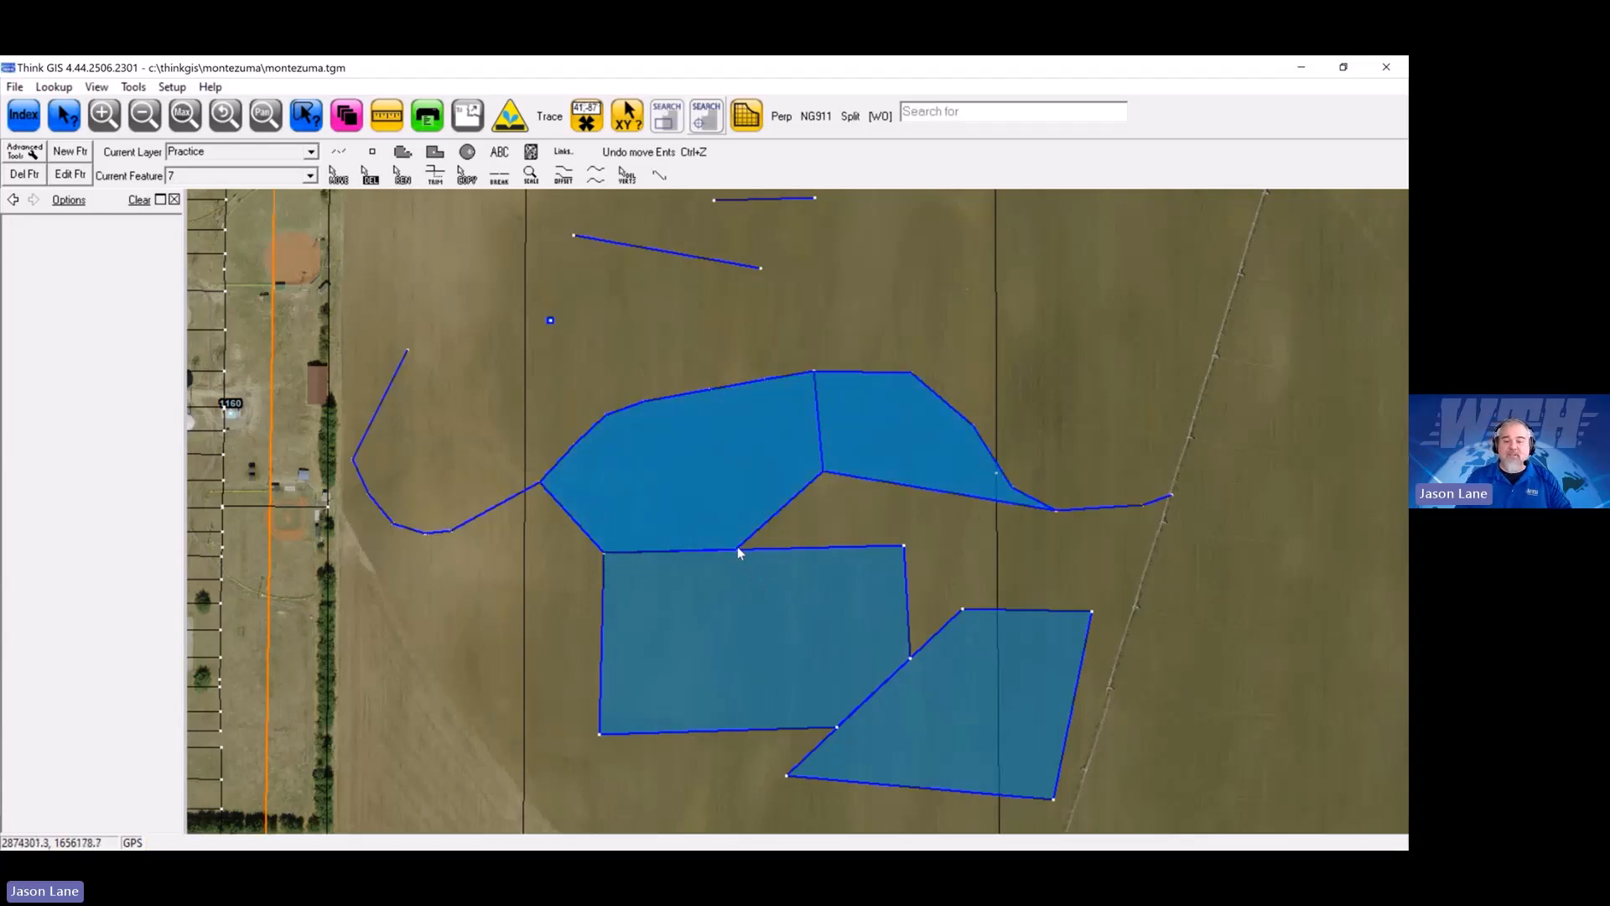
# Step: Move the western area's southeast bottom corner onto the rectangle's north edge to close the sliver gap
pyautogui.scroll(3, 753, 575)
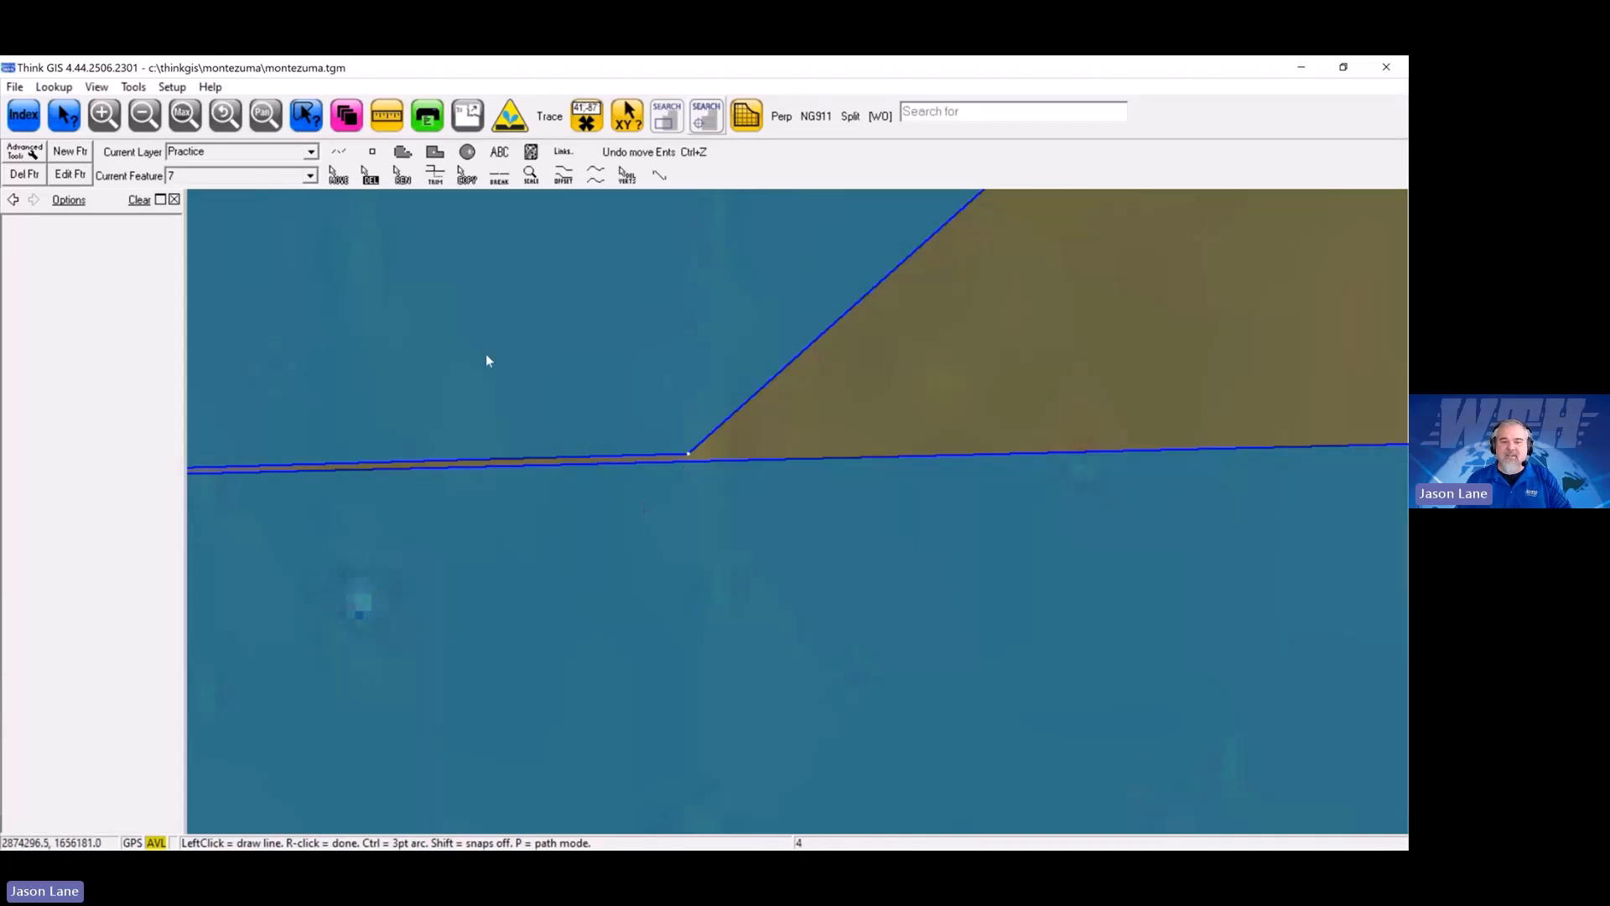
pyautogui.click(336, 176)
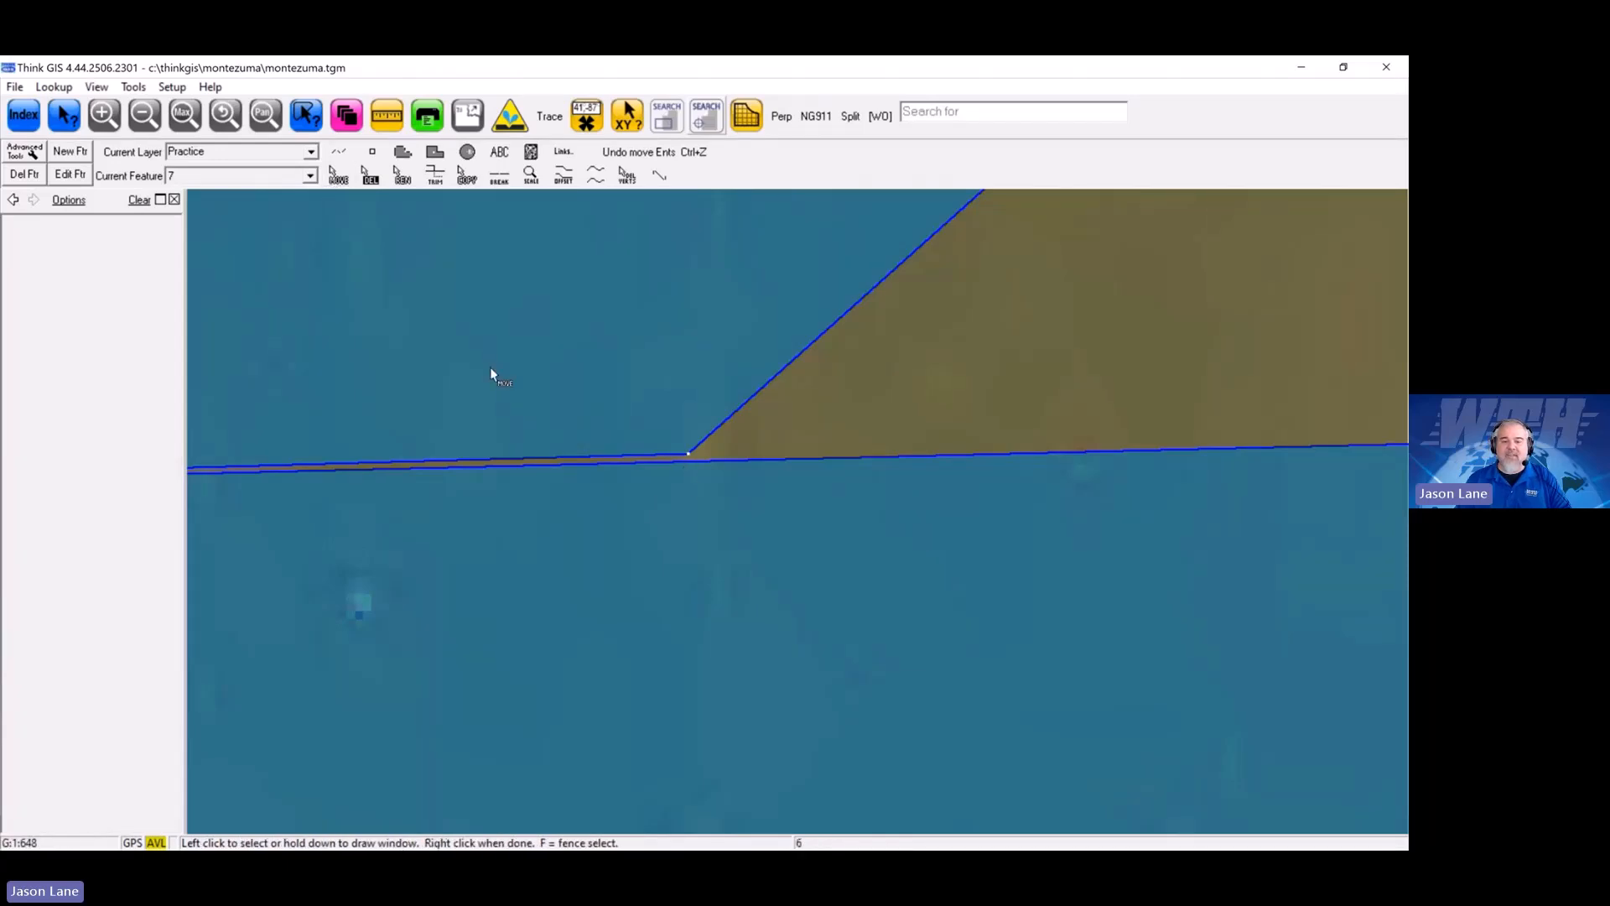
pyautogui.click(689, 456)
pyautogui.moveTo(690, 456); pyautogui.dragTo(693, 462)
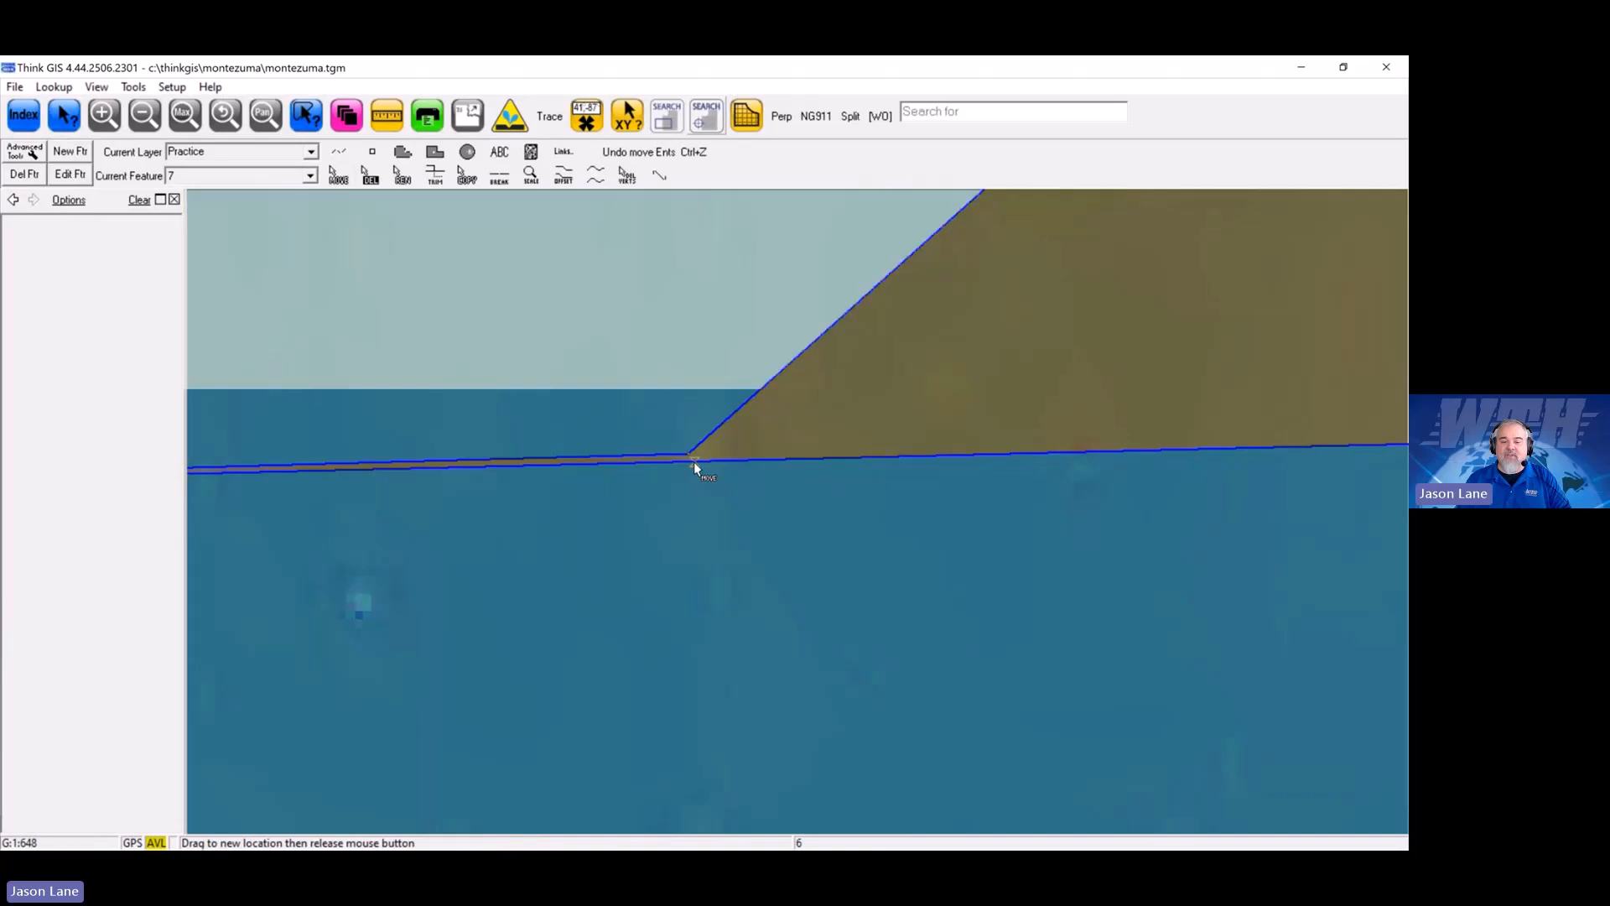
pyautogui.scroll(-1, 728, 543)
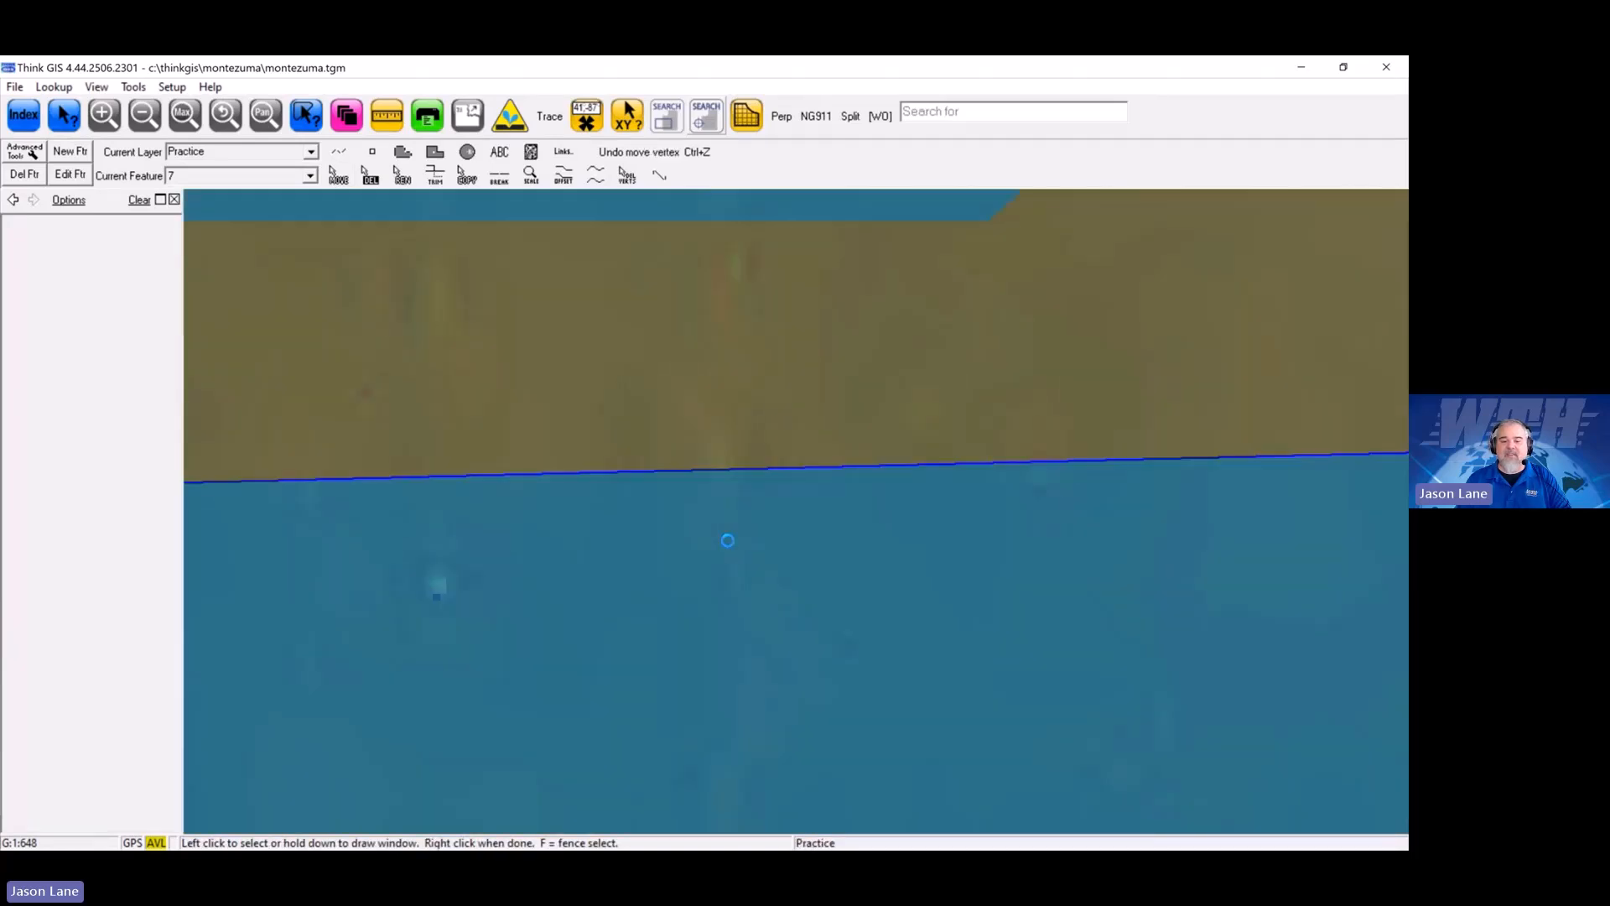
pyautogui.scroll(-2, 775, 513)
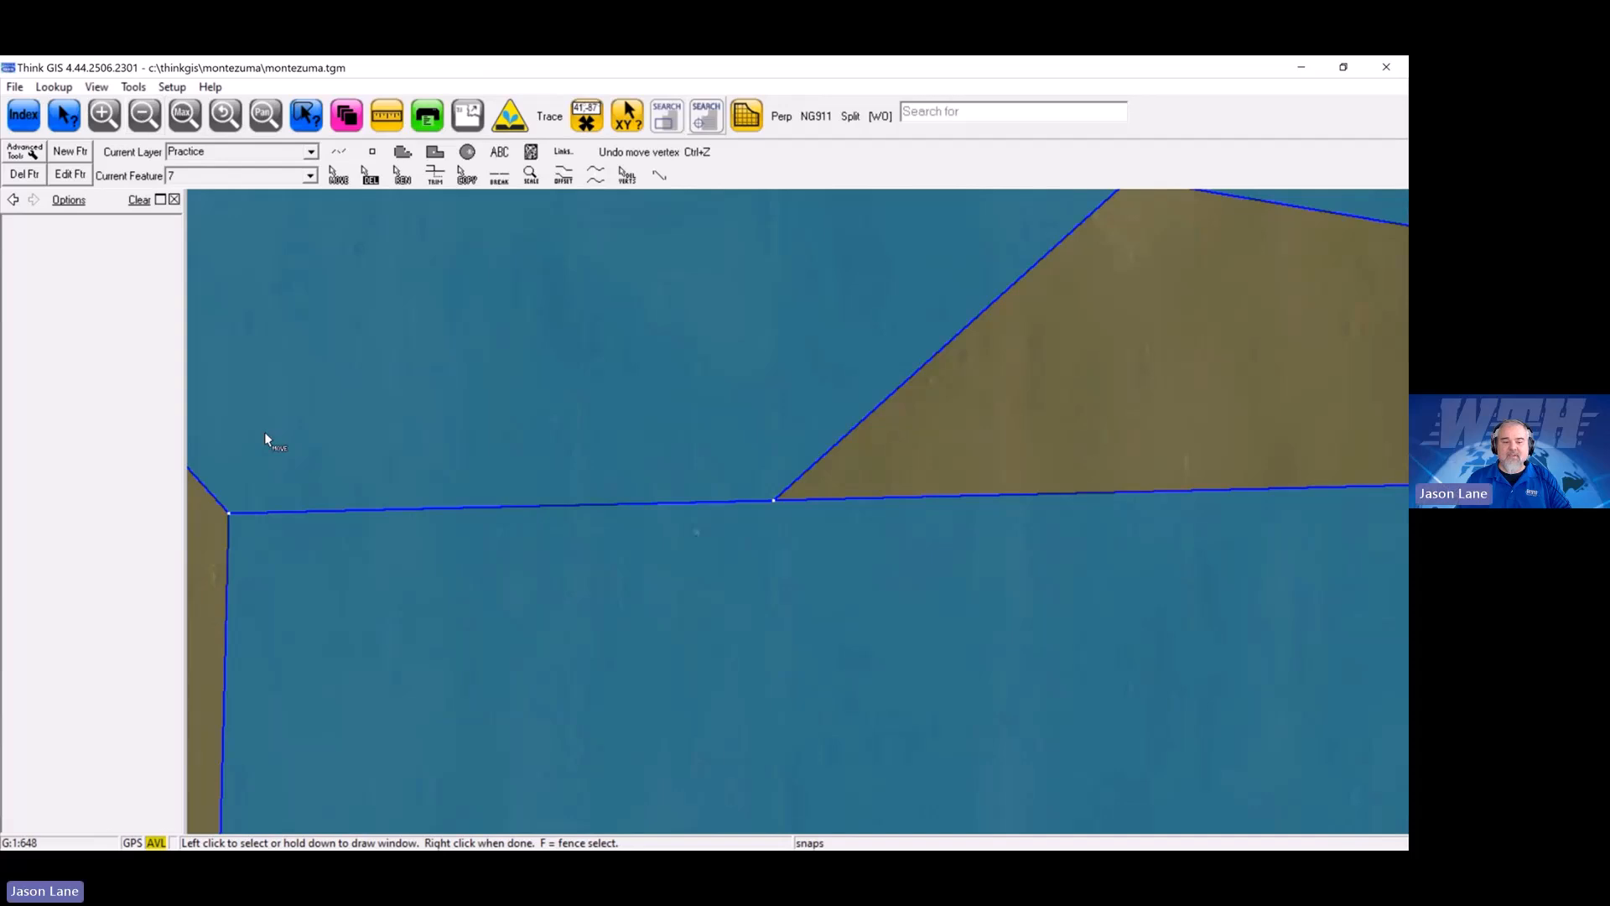
# Step: Try moving the rectangle's shared northwest corner and the western area's southeast bottom corner, undoing each move
pyautogui.moveTo(231, 513); pyautogui.dragTo(296, 510)
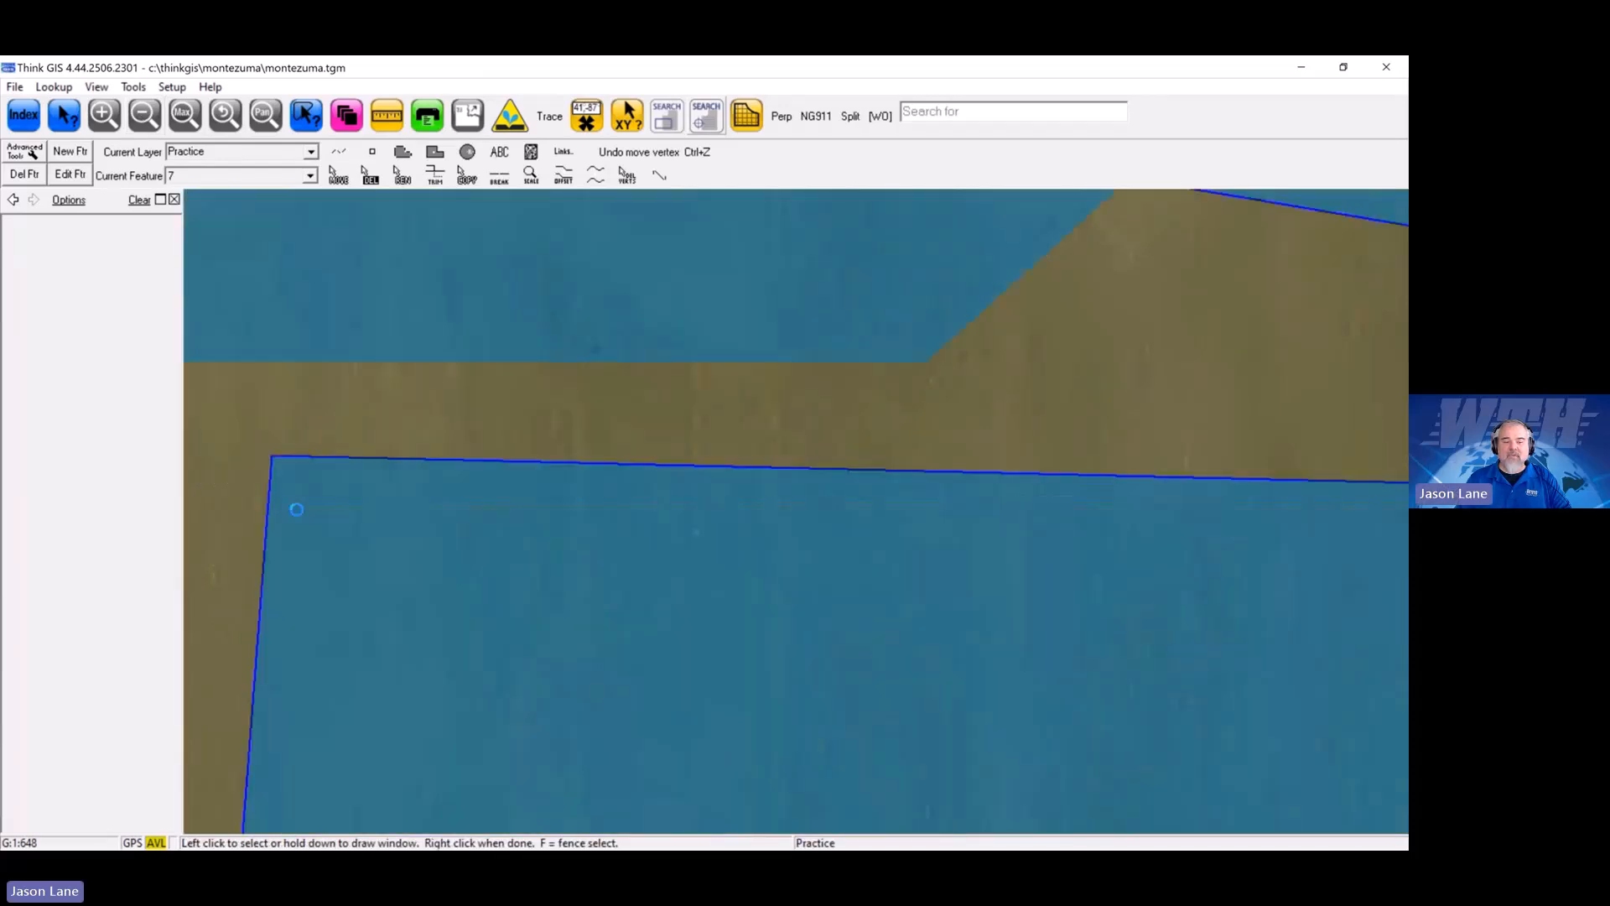
pyautogui.click(641, 153)
pyautogui.moveTo(773, 500); pyautogui.dragTo(750, 477)
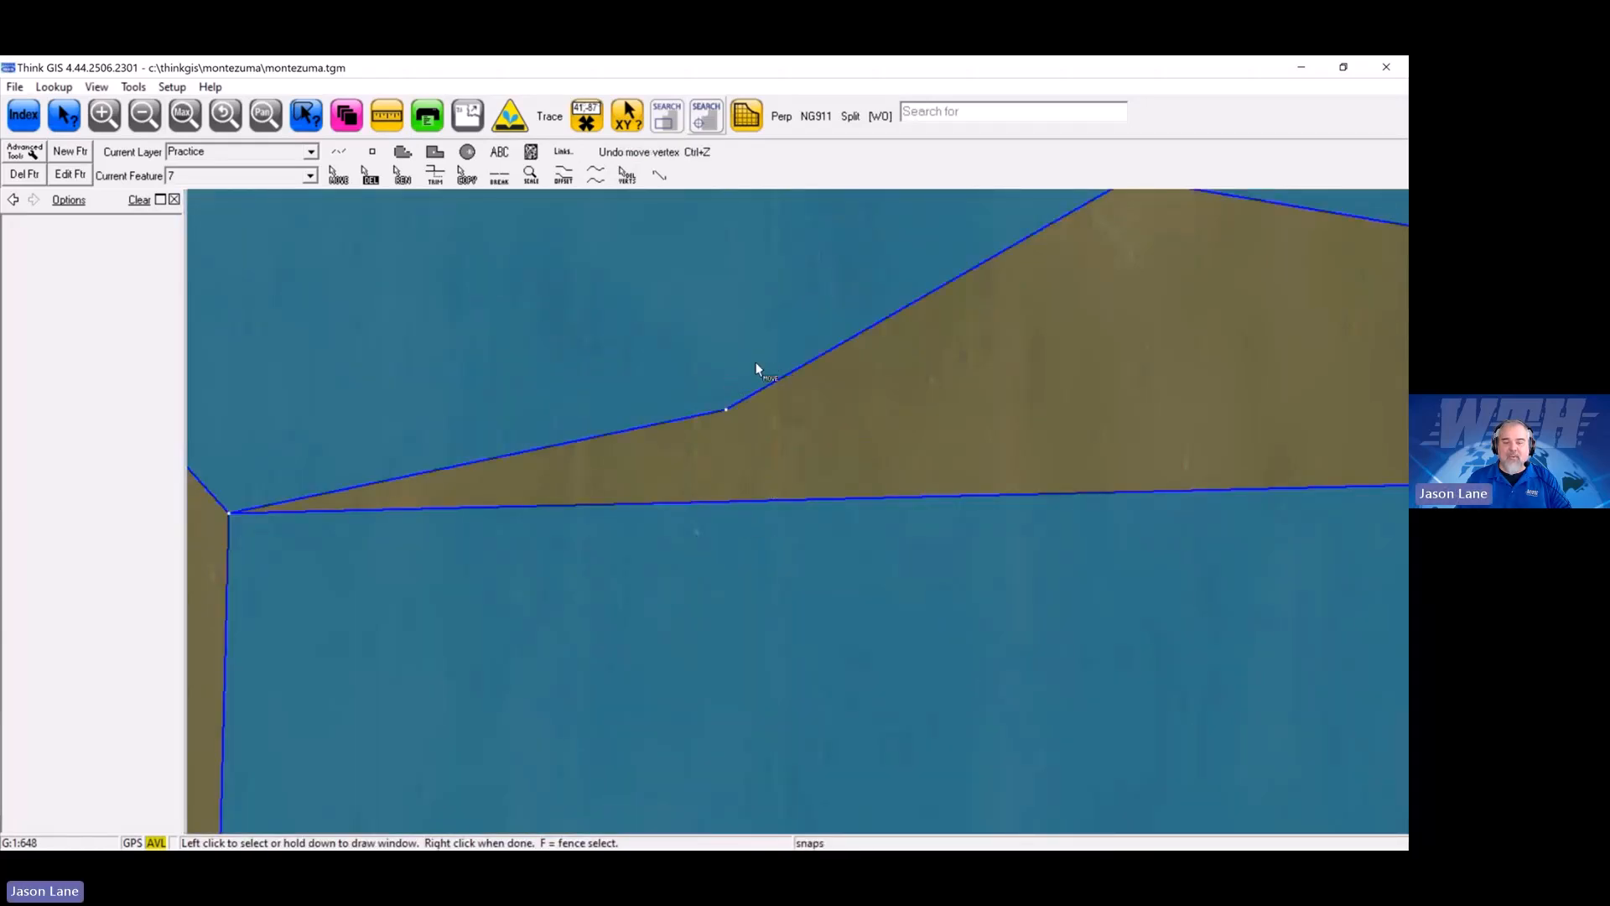
pyautogui.click(617, 152)
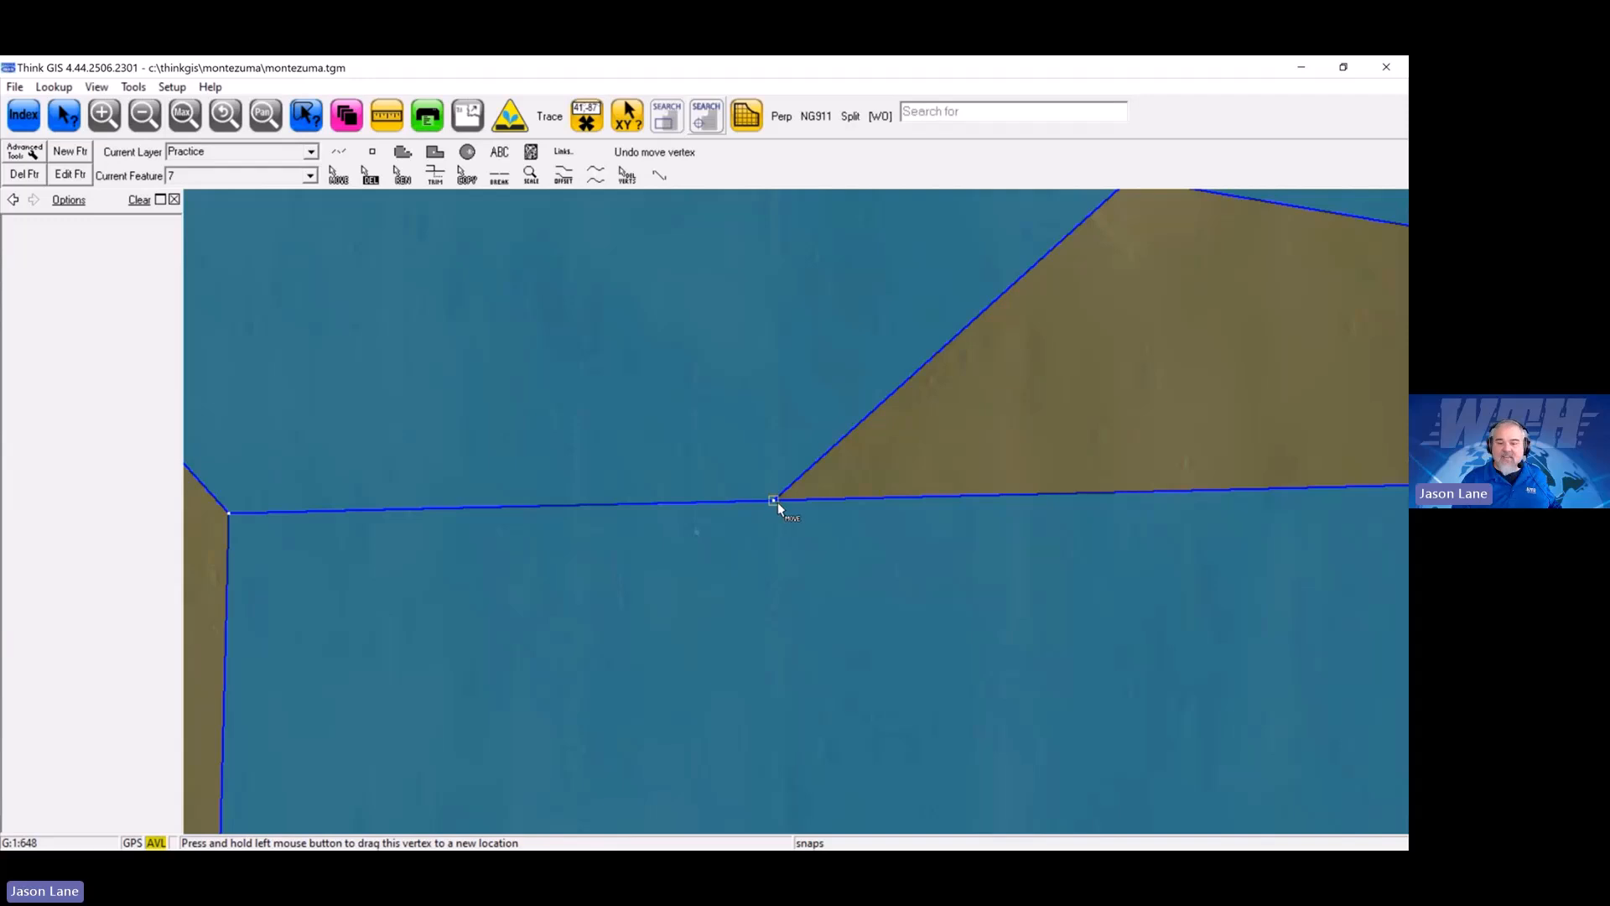
# Step: Insert a vertex on the rectangle's north edge at the western area's corner and move the shared vertex slightly south
pyautogui.hotkey('ctrl', 'z')
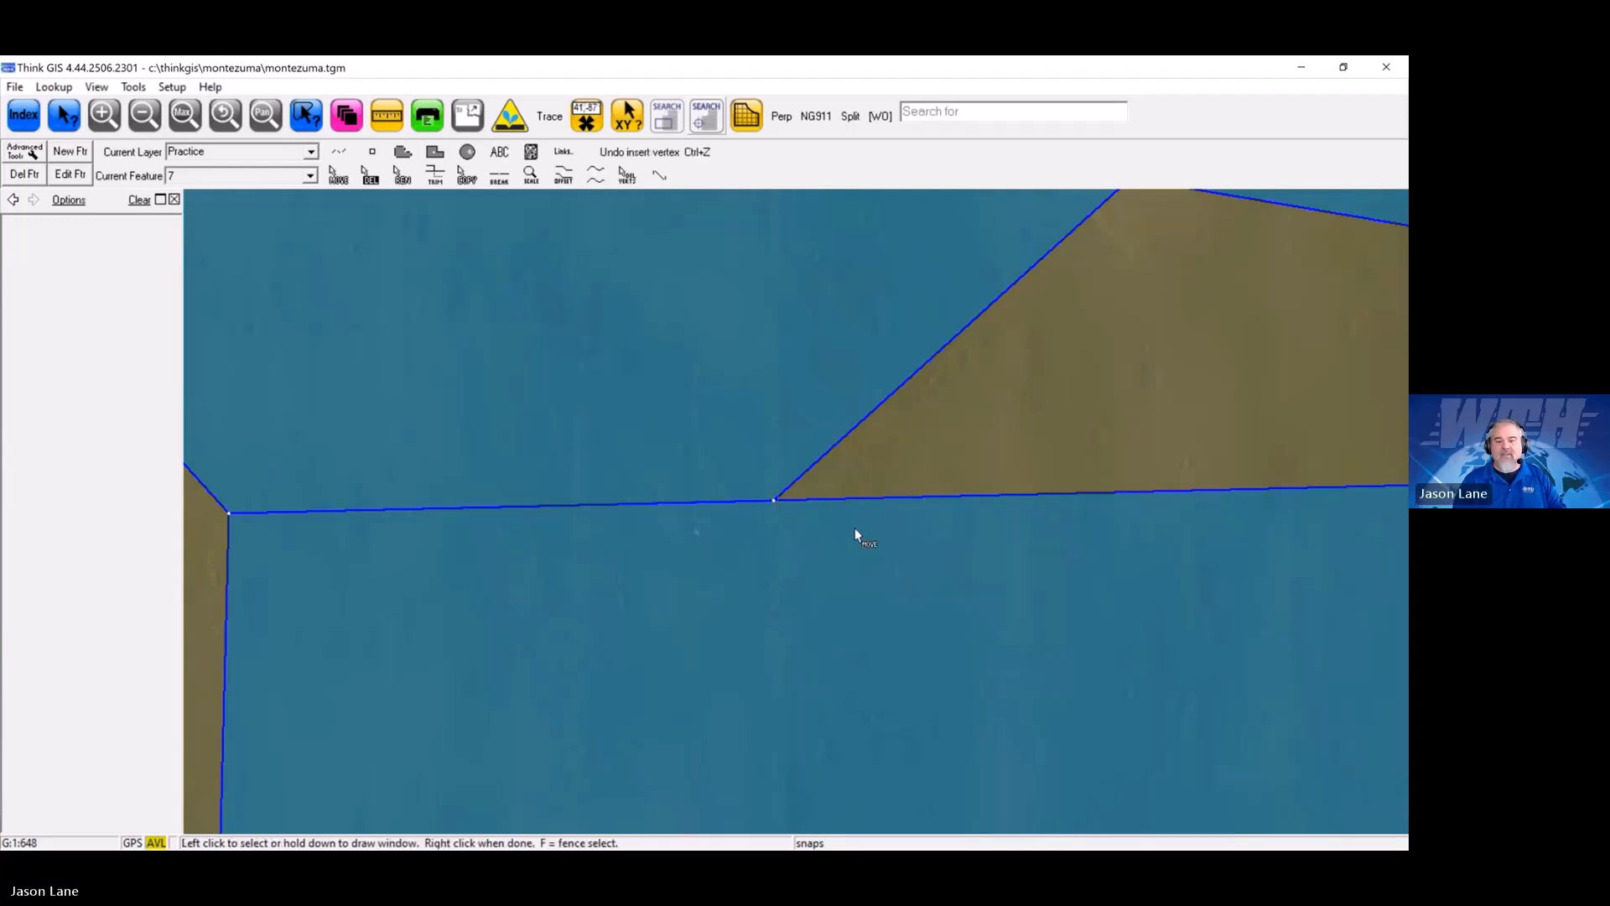
pyautogui.scroll(-3, 853, 520)
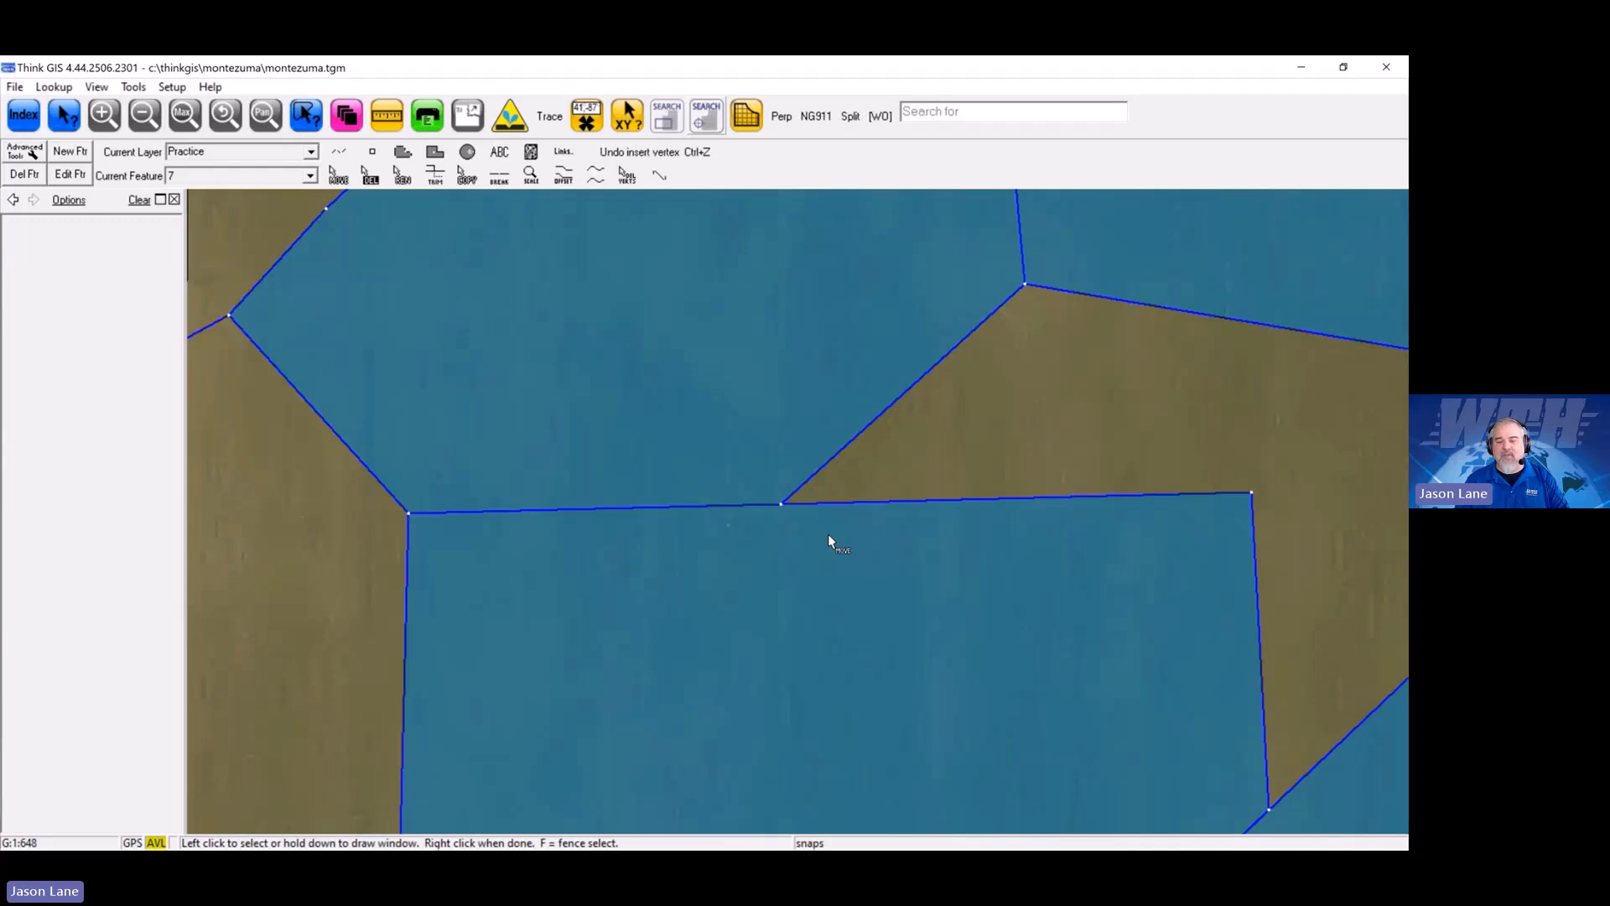
pyautogui.moveTo(782, 505); pyautogui.dragTo(826, 558)
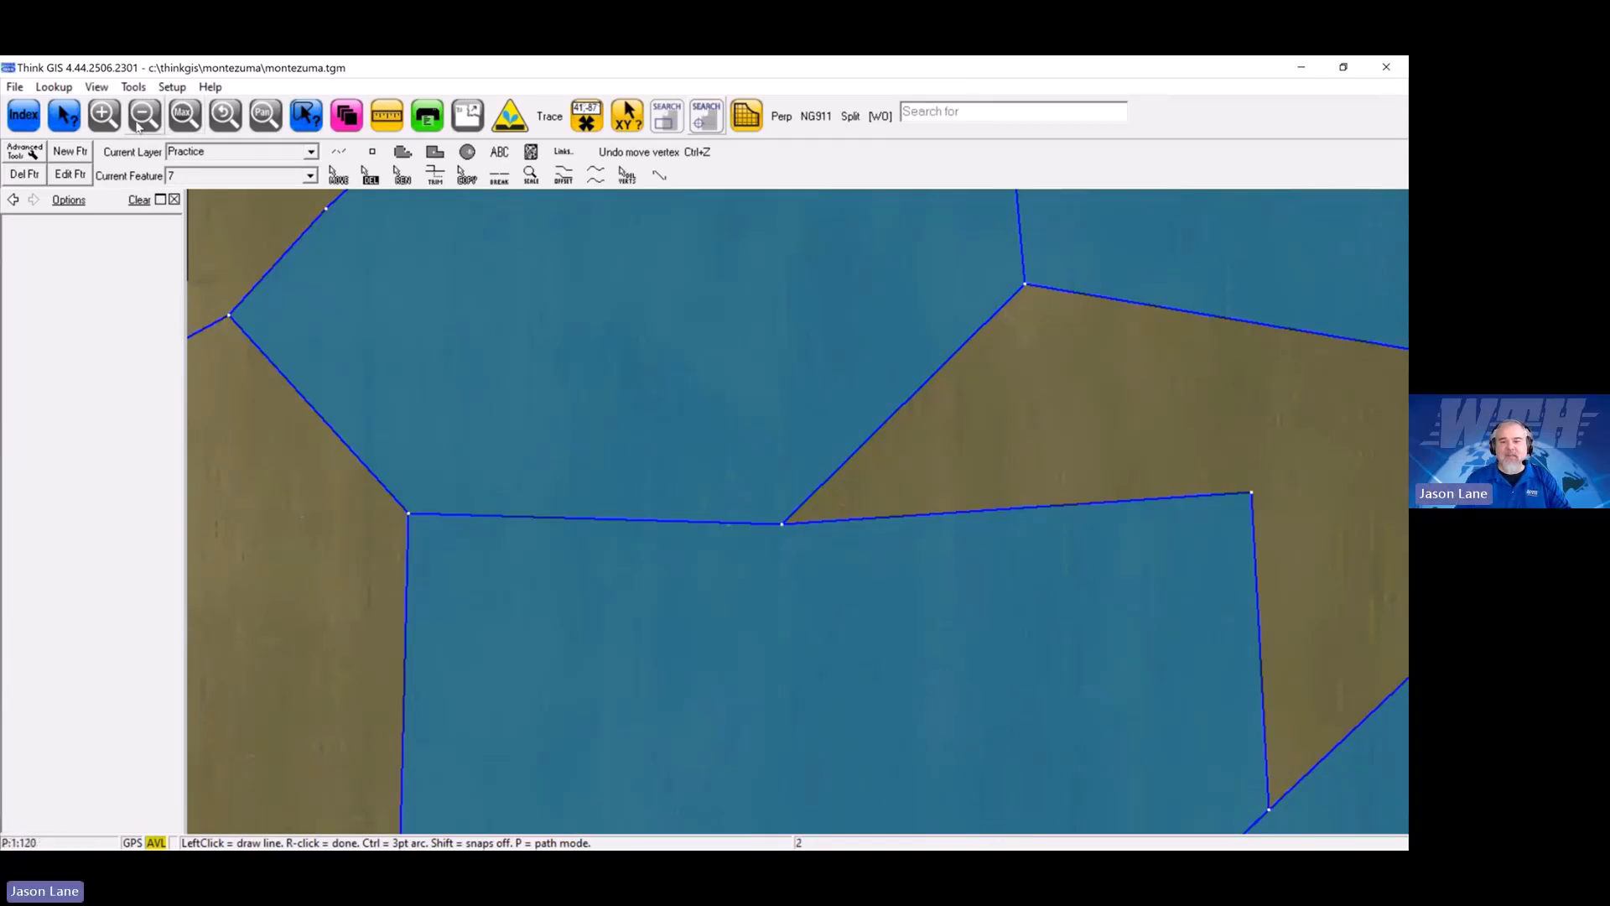
# Step: Delete only the point entity located north of the western area, using the entity delete tool
pyautogui.click(138, 117)
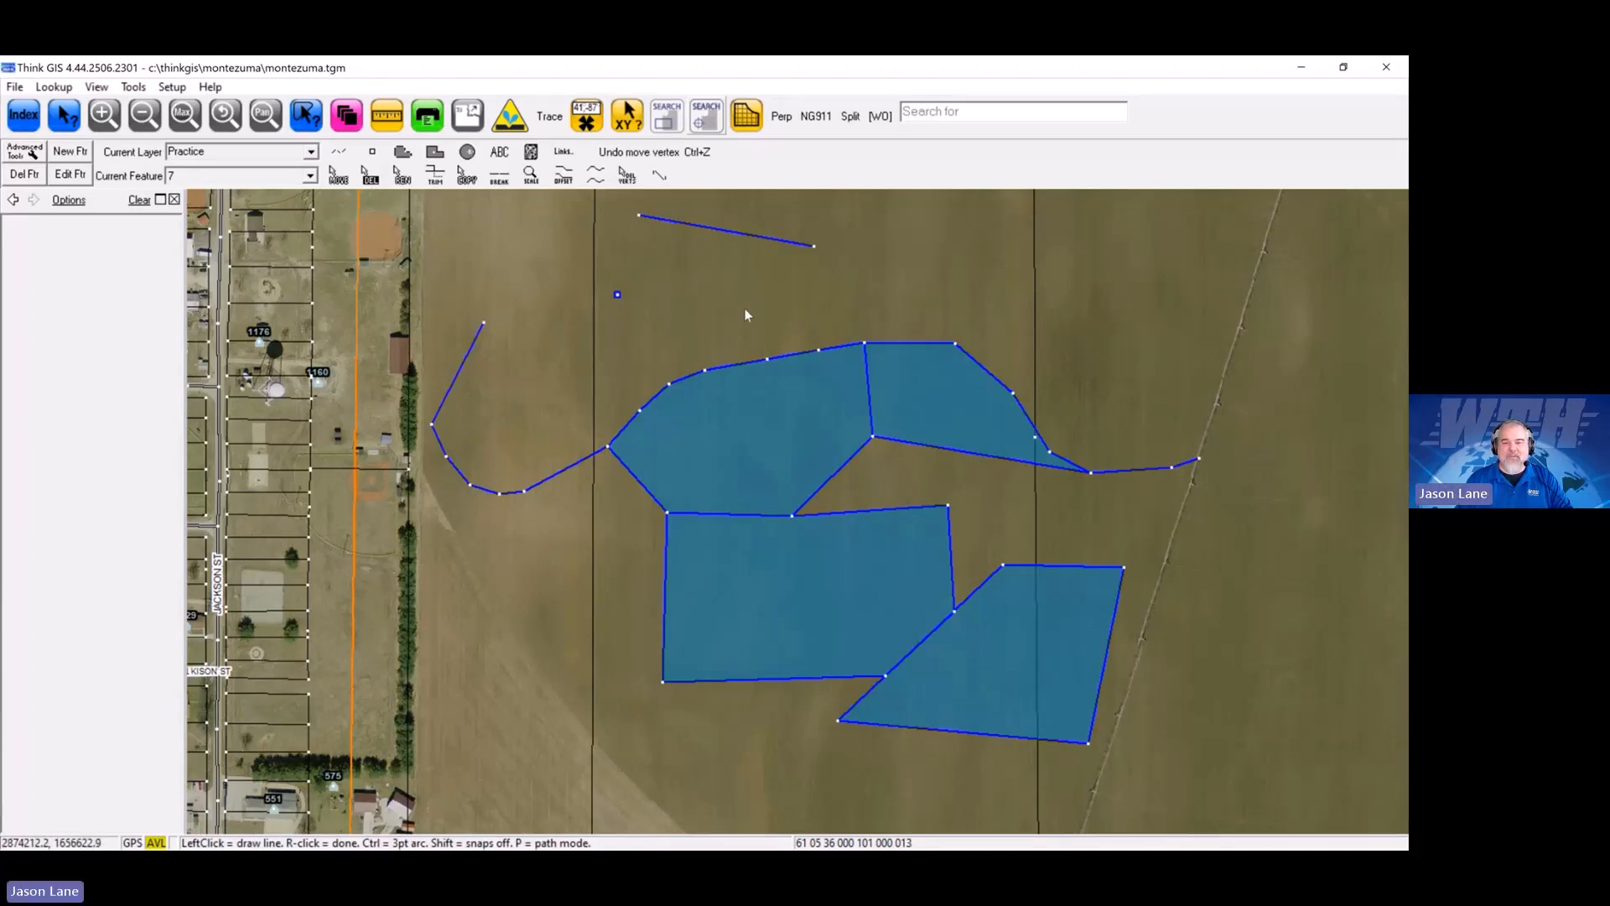
pyautogui.moveTo(746, 308); pyautogui.dragTo(743, 329)
pyautogui.click(370, 174)
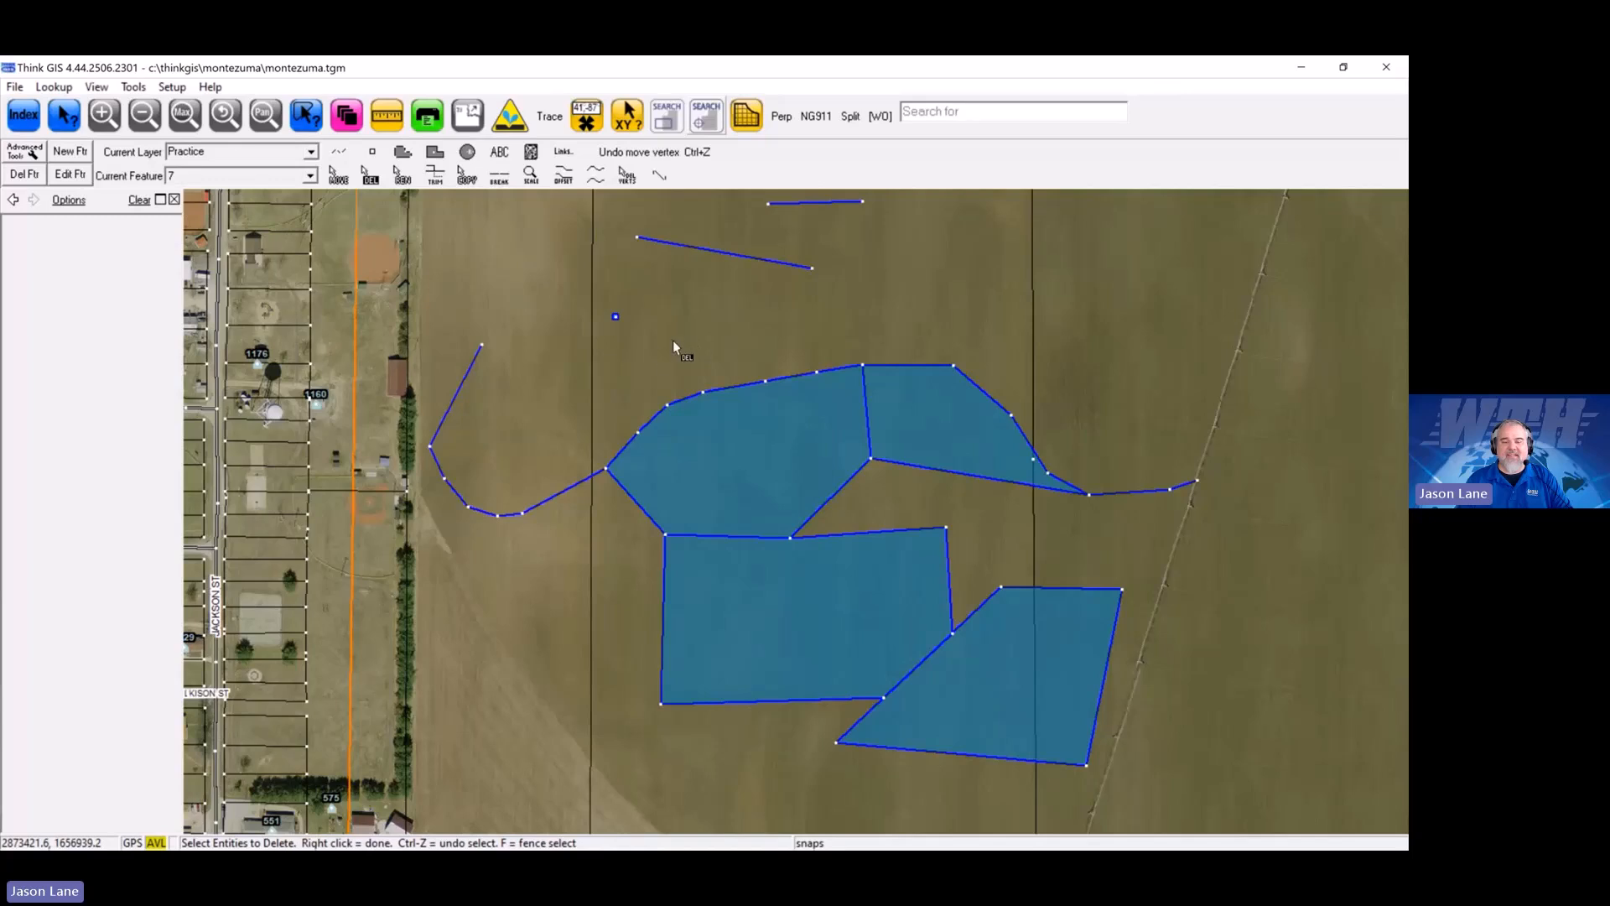
pyautogui.click(614, 318)
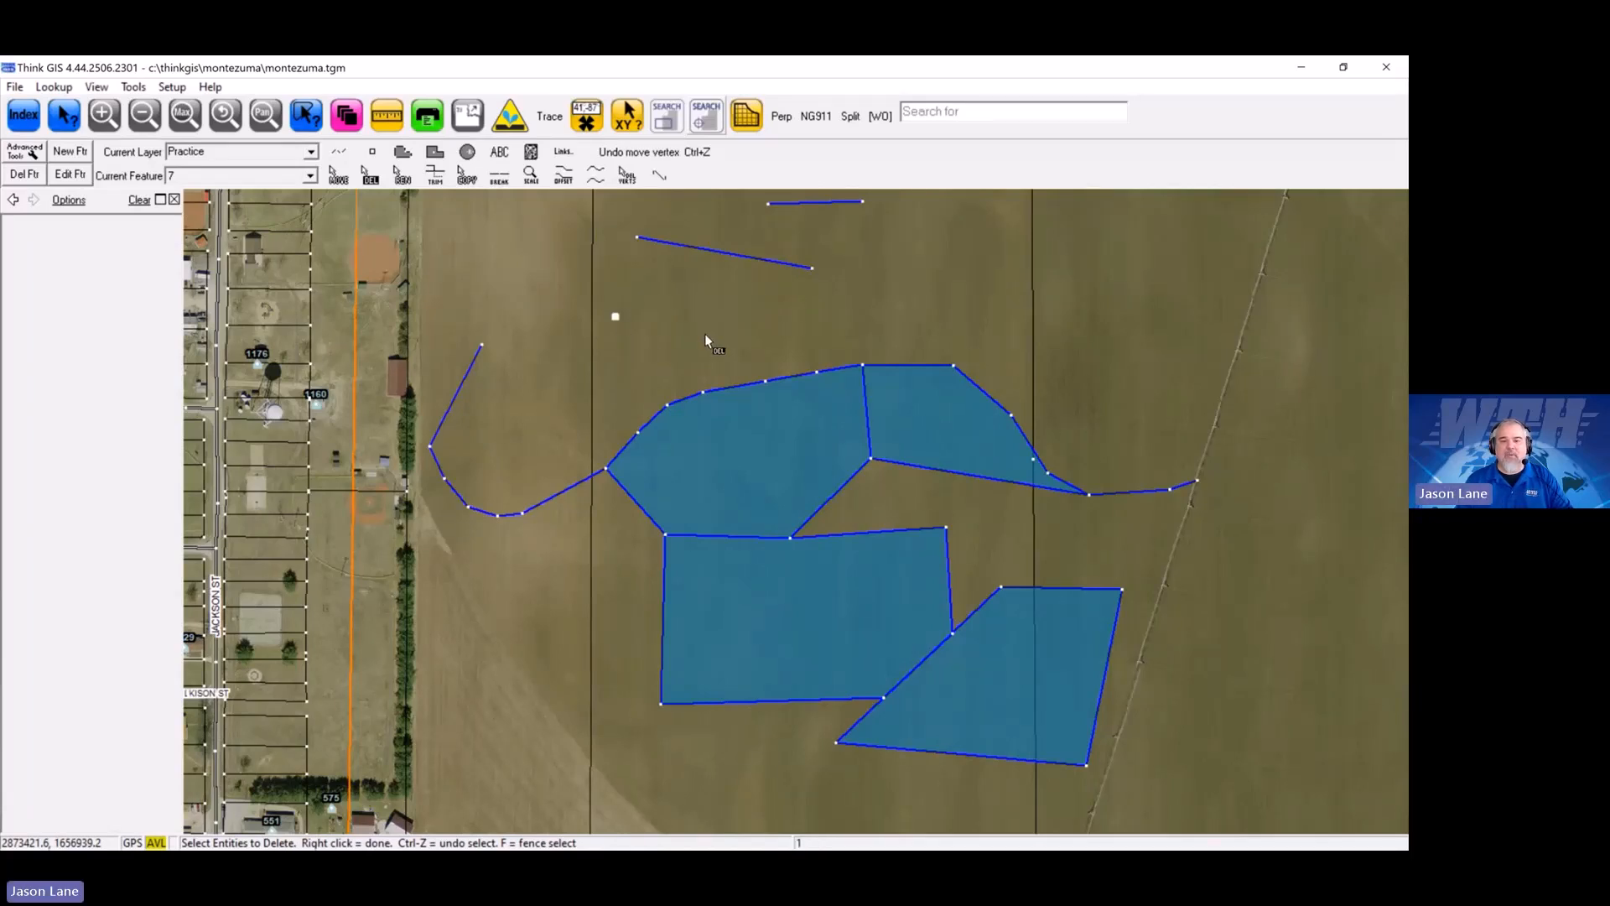
pyautogui.rightClick(657, 324)
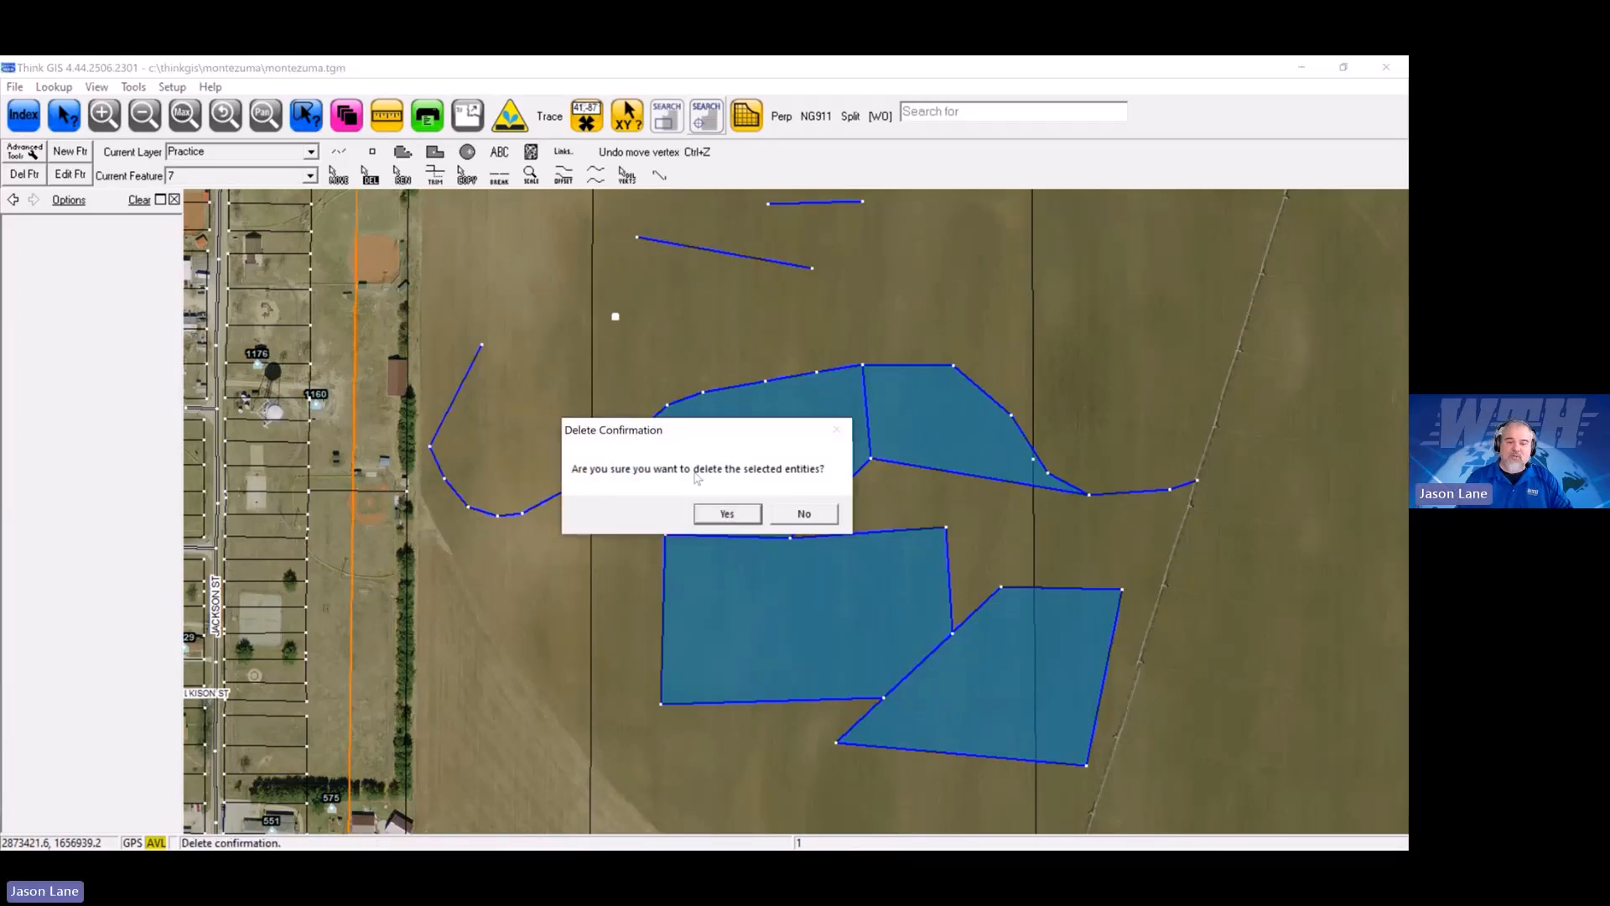
pyautogui.click(727, 513)
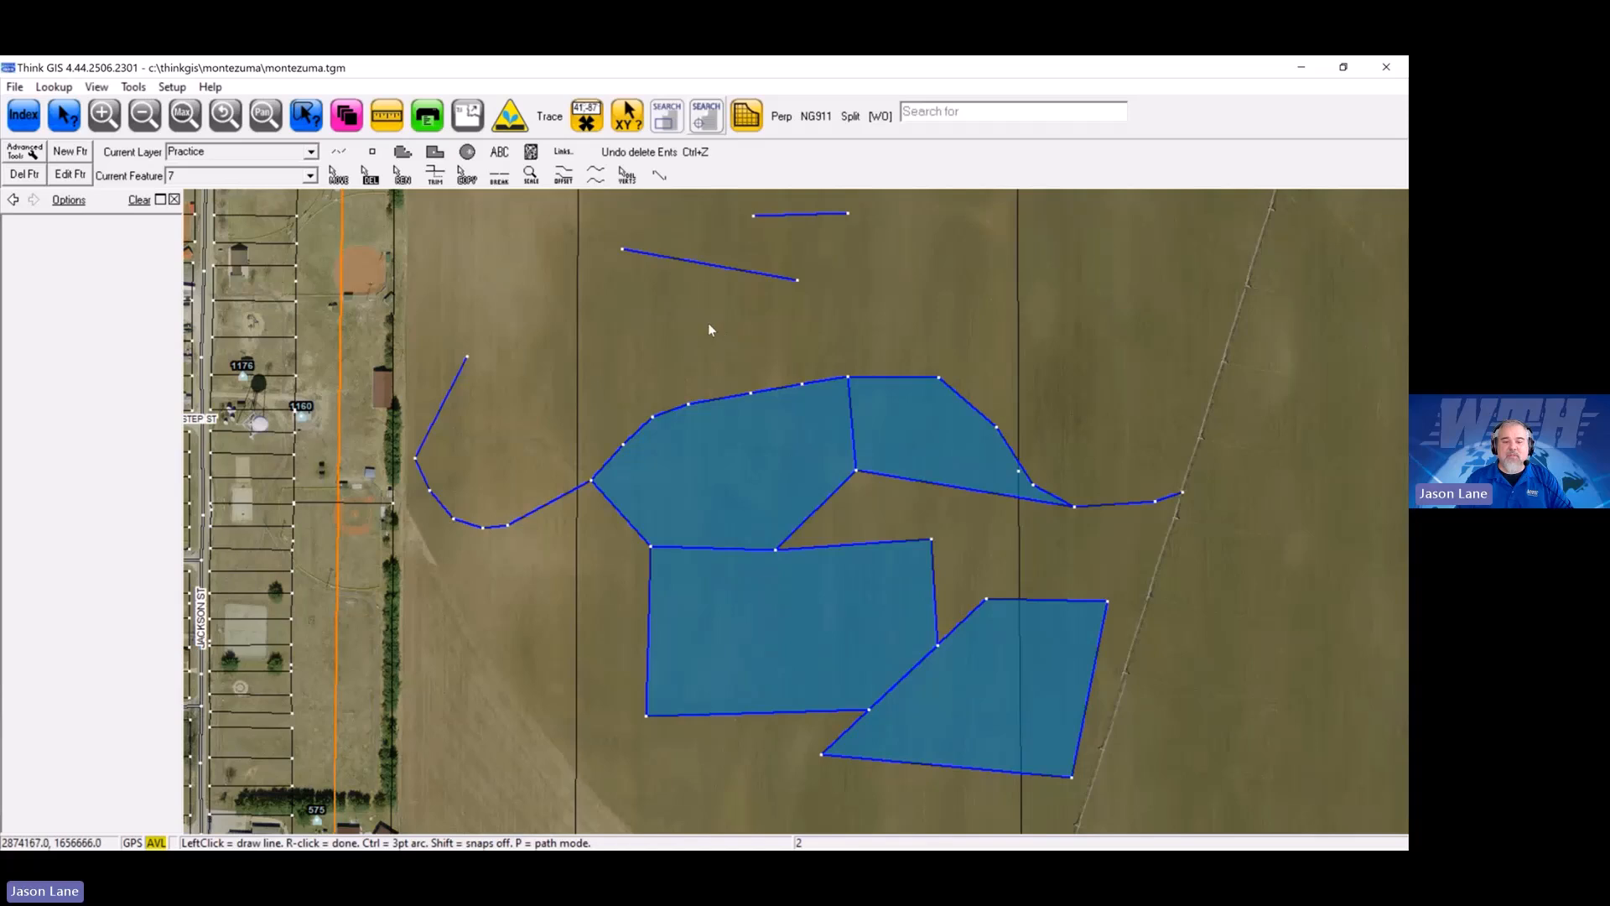
# Step: Locate records 3, 1 and again 3 of the Practice layer from the feature index to check their map entities
pyautogui.click(26, 117)
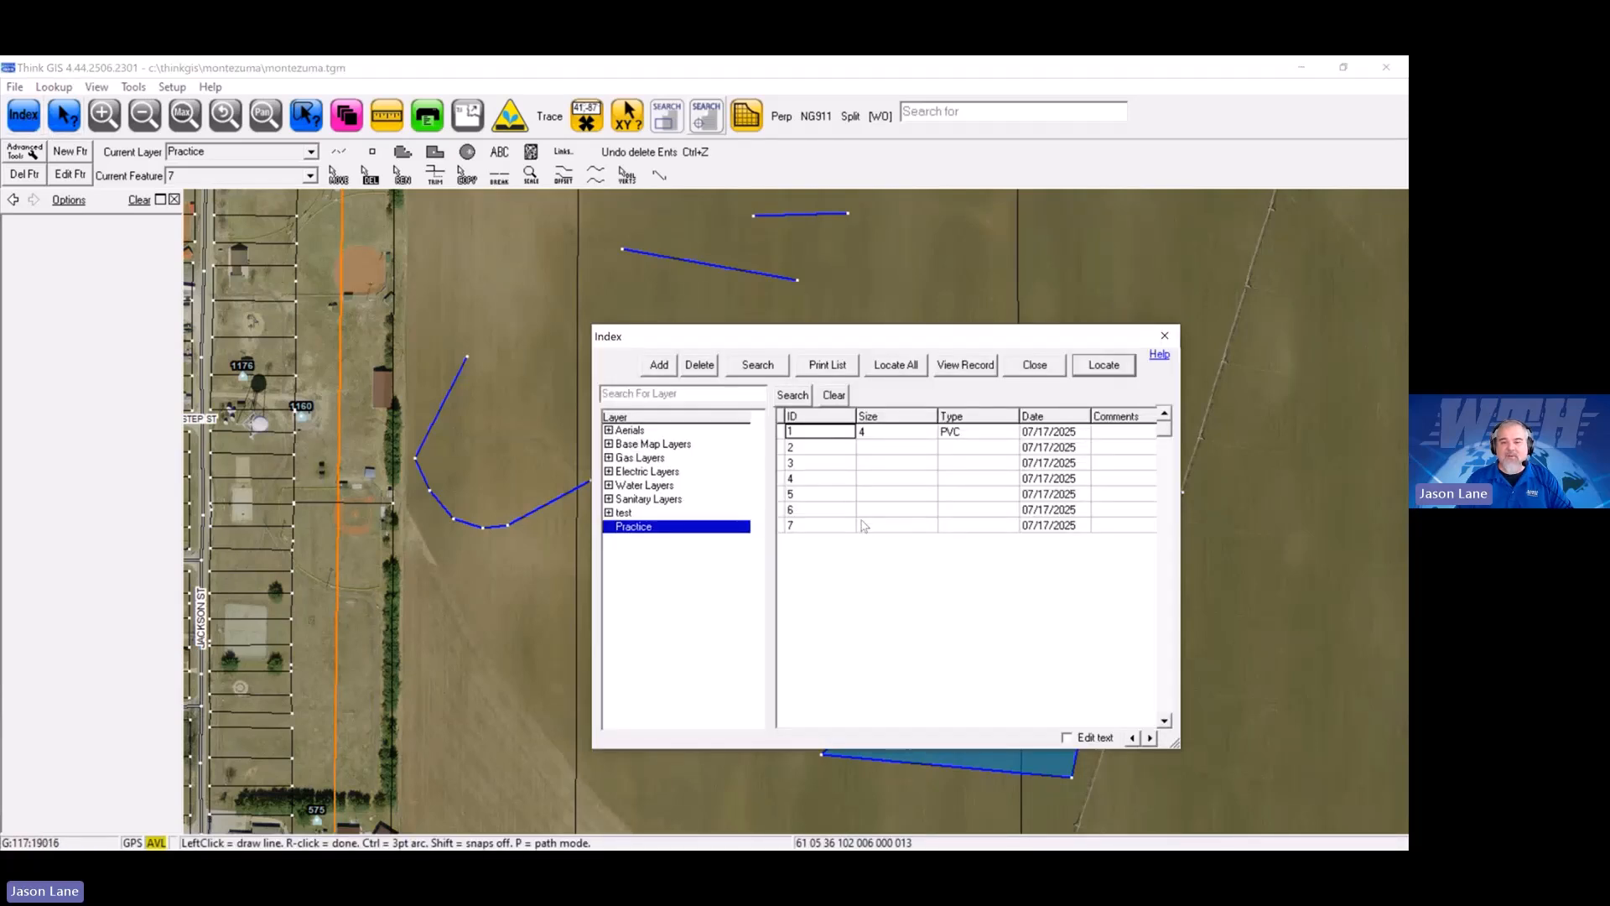
pyautogui.click(822, 467)
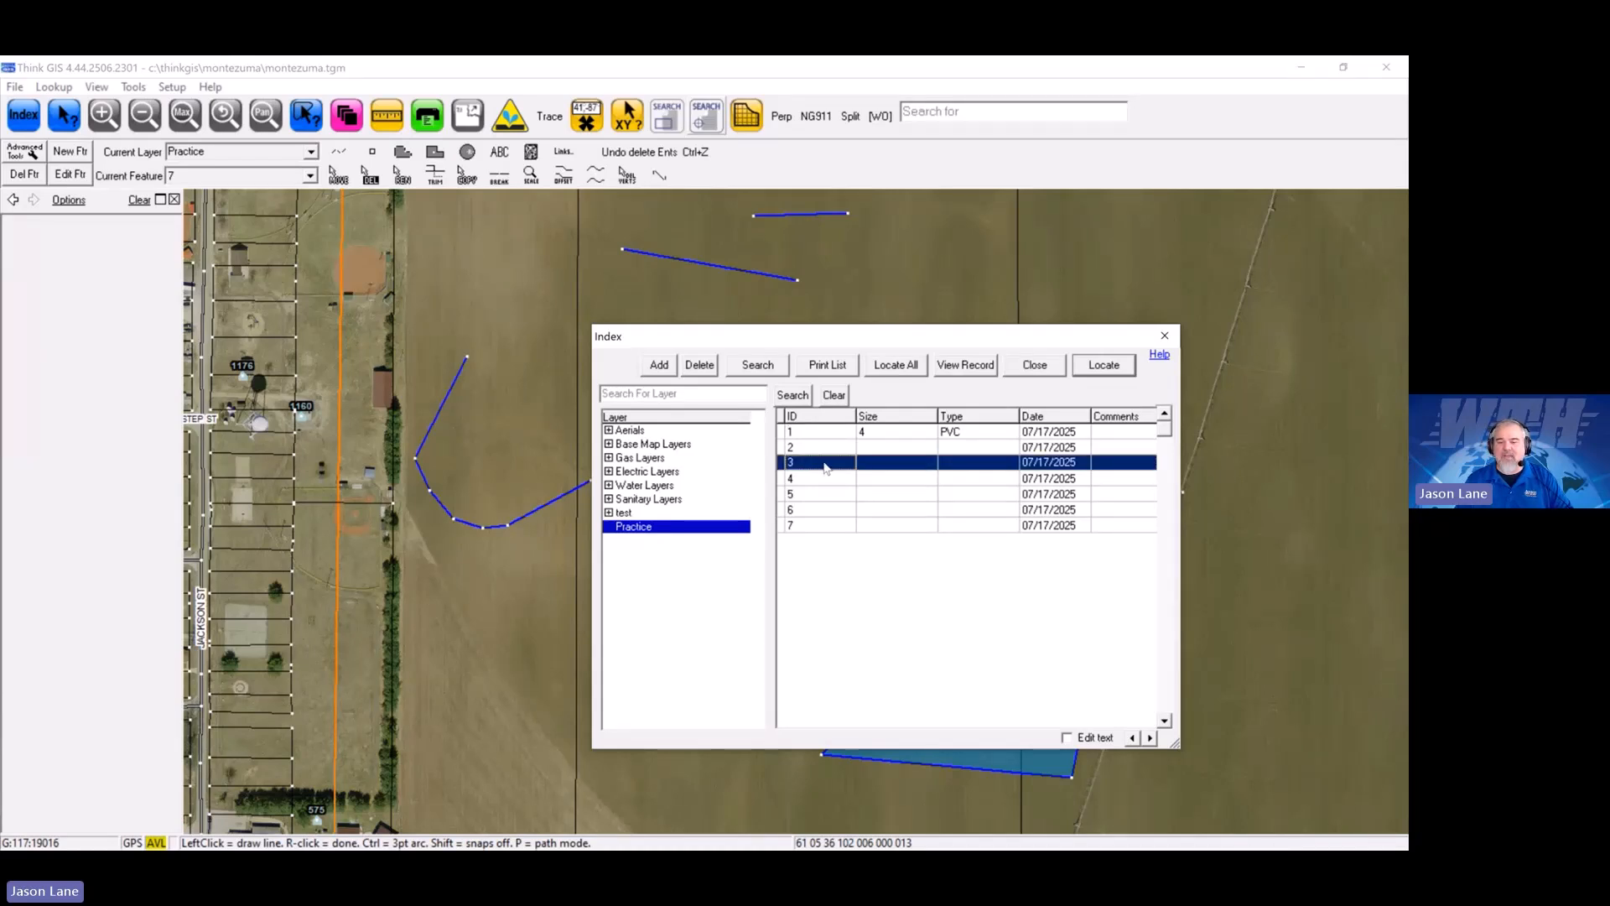
pyautogui.click(1103, 366)
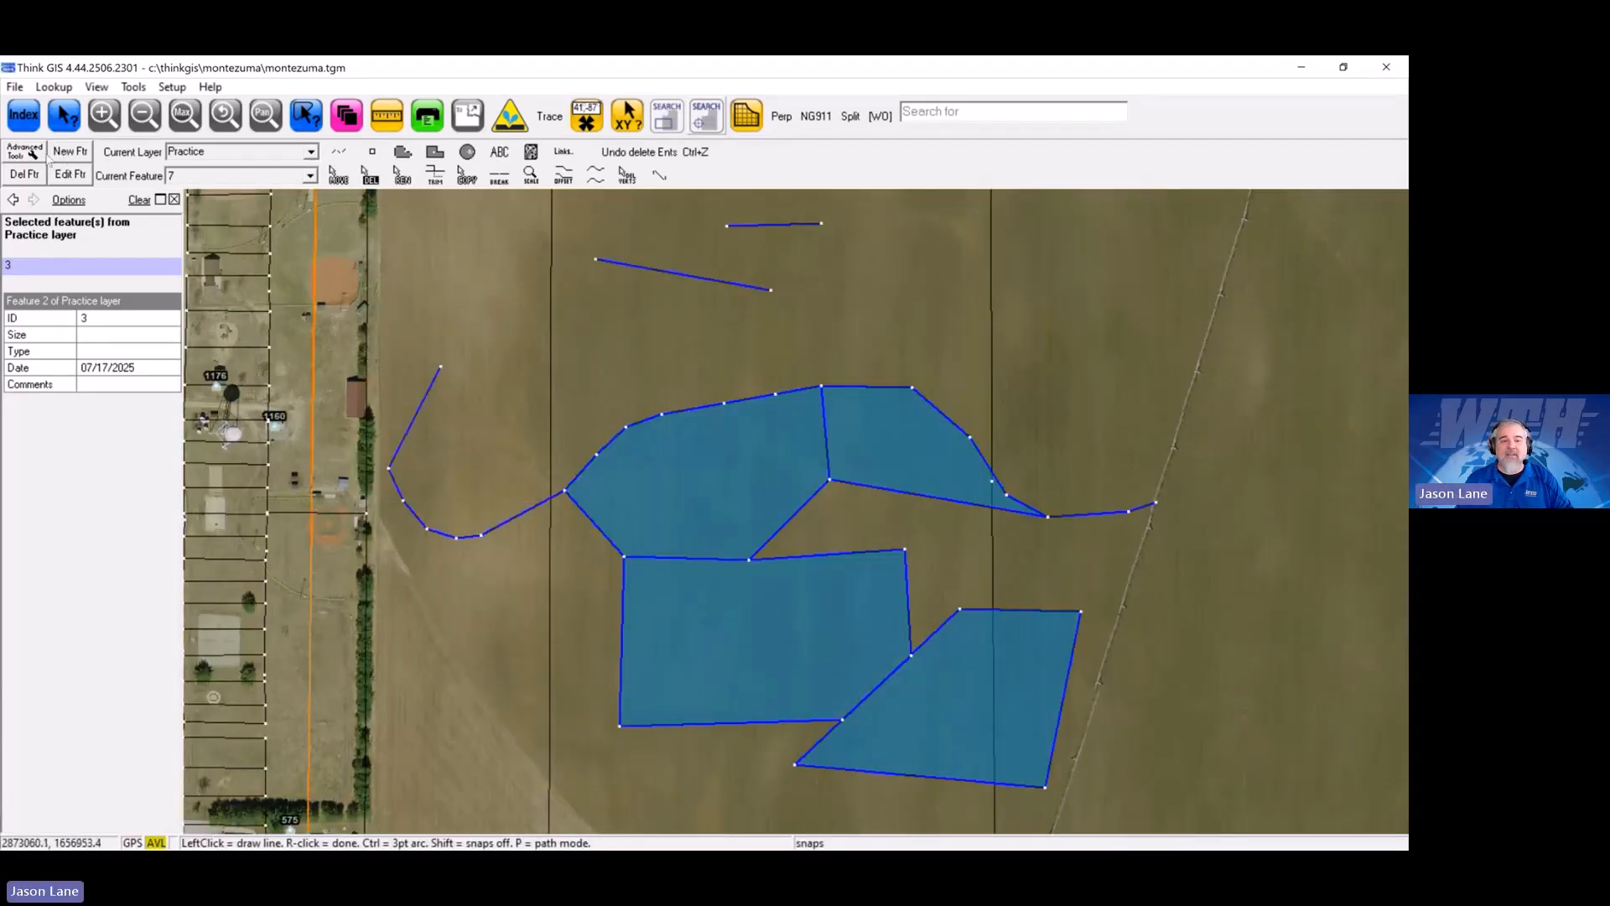
pyautogui.click(24, 115)
pyautogui.click(823, 433)
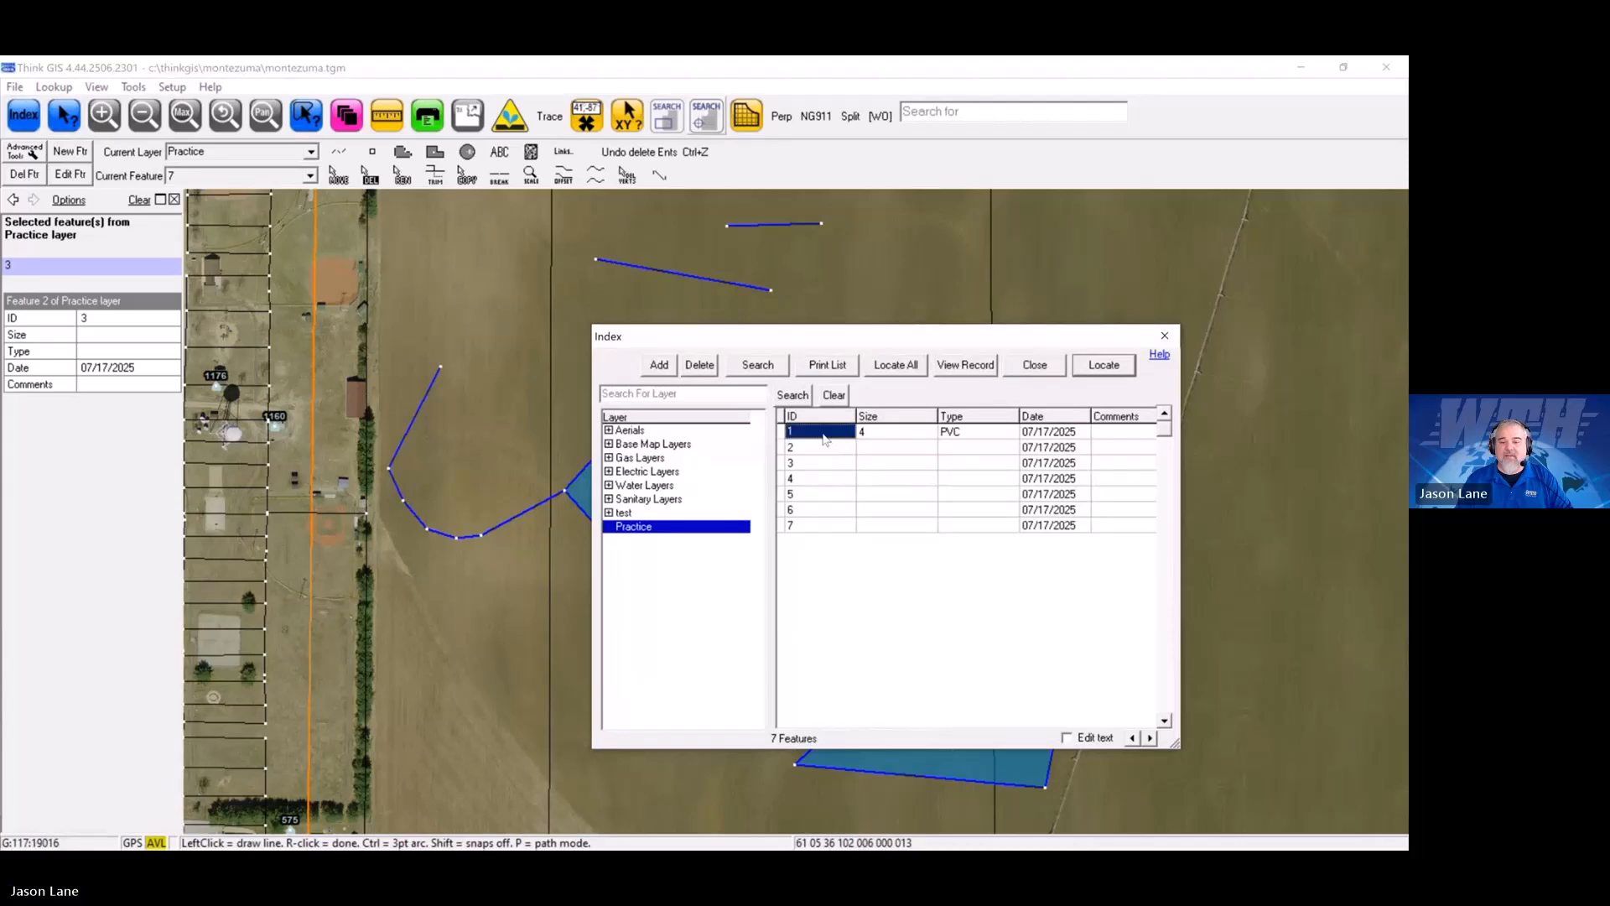
pyautogui.click(1103, 364)
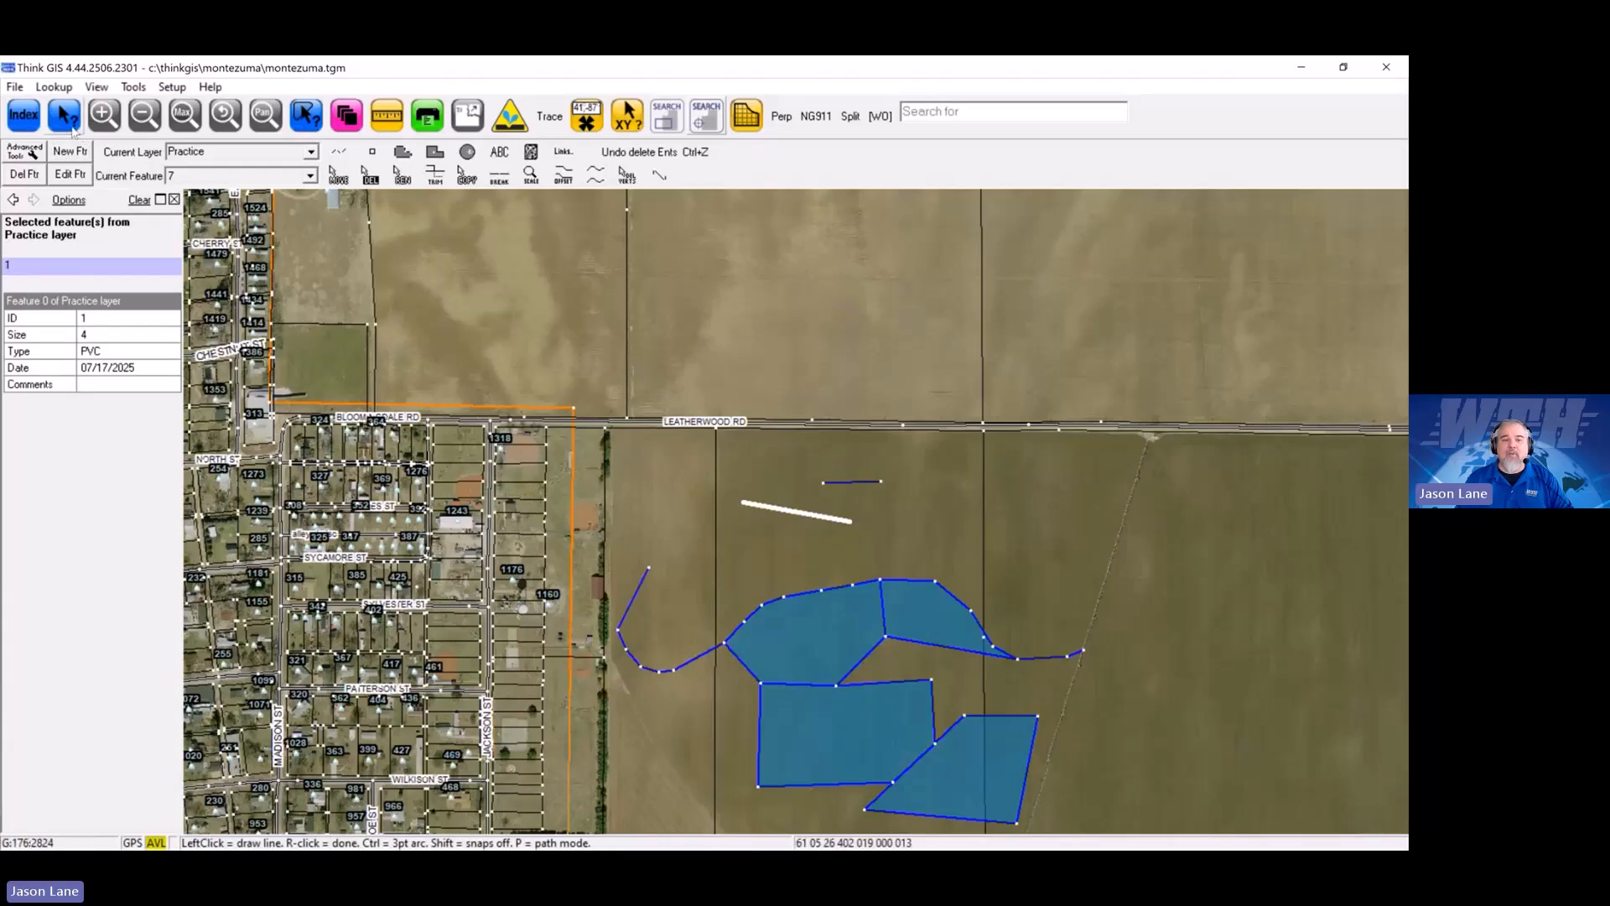
pyautogui.click(24, 114)
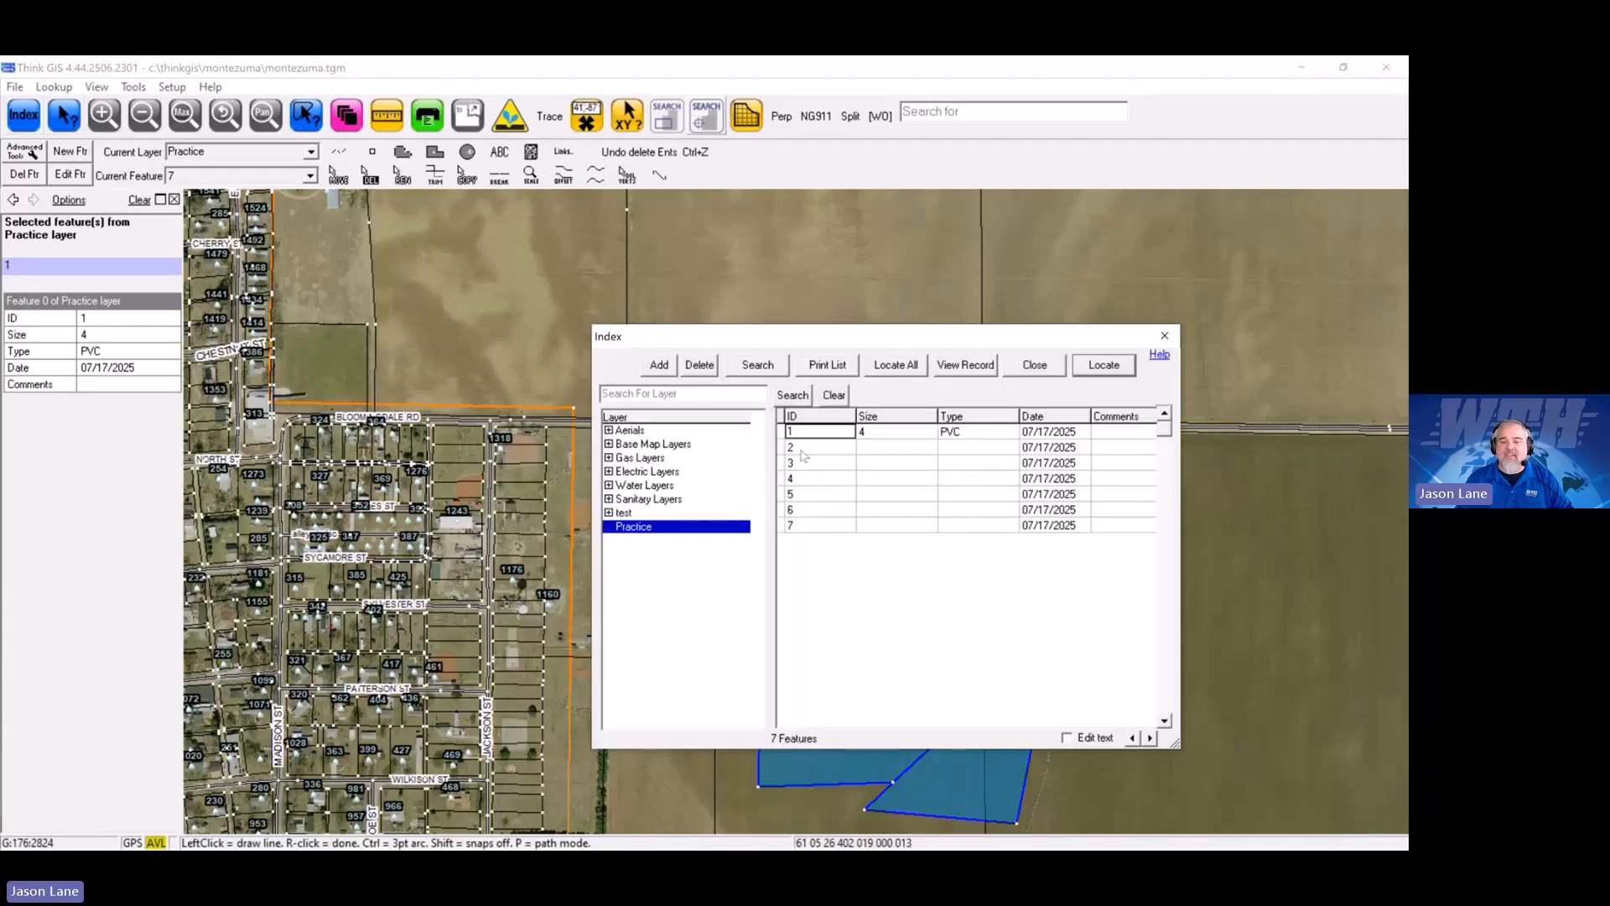
pyautogui.click(808, 466)
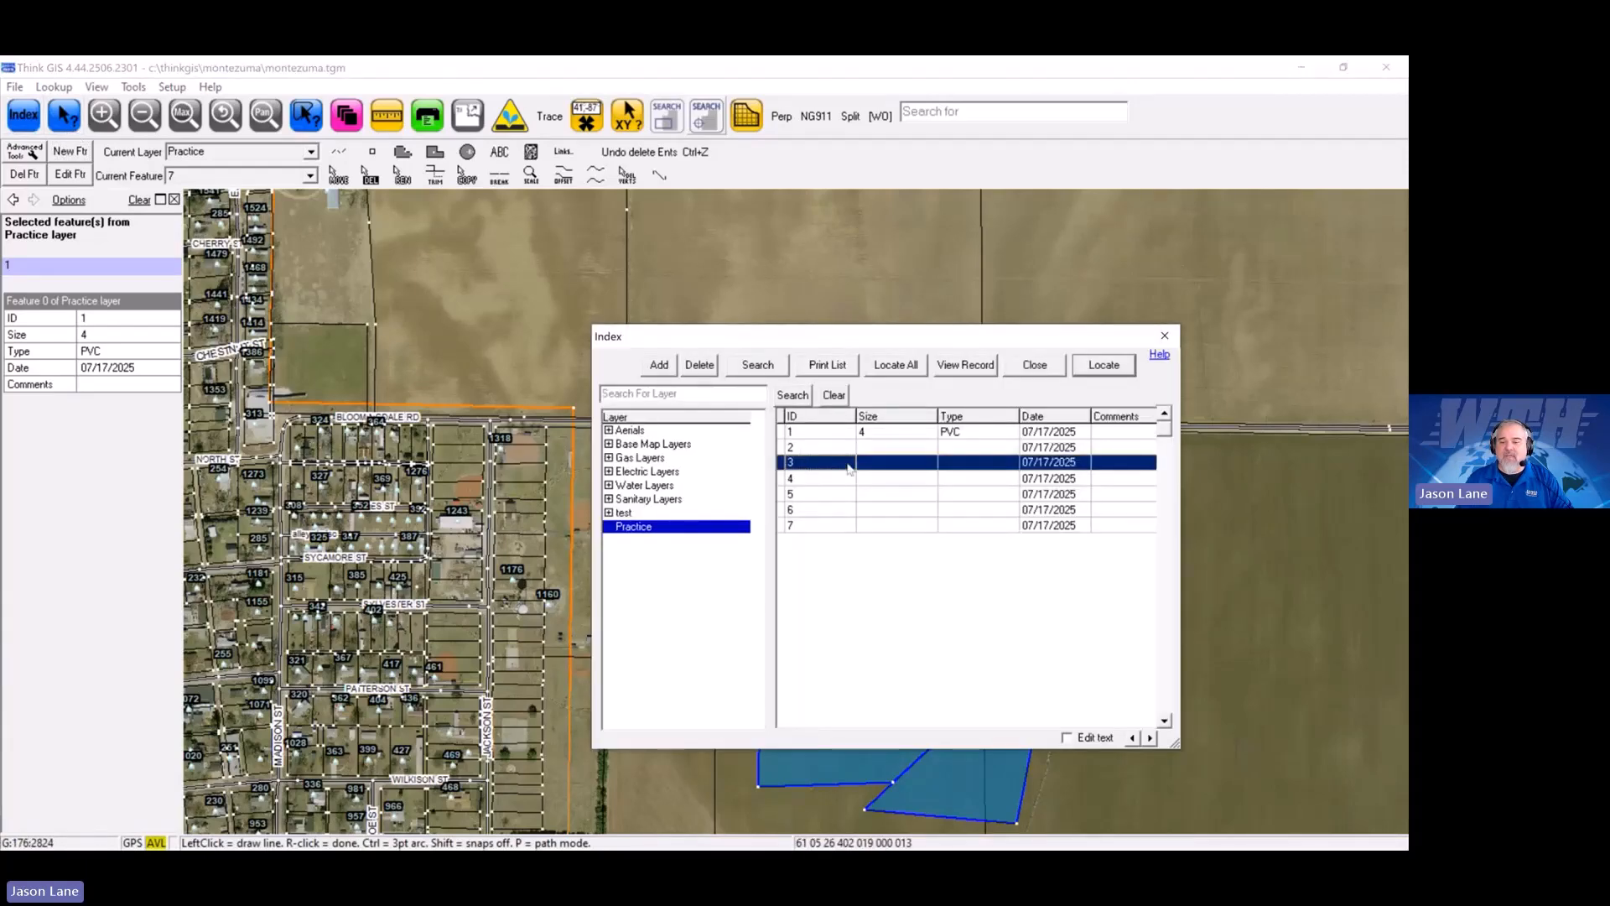
pyautogui.click(1104, 366)
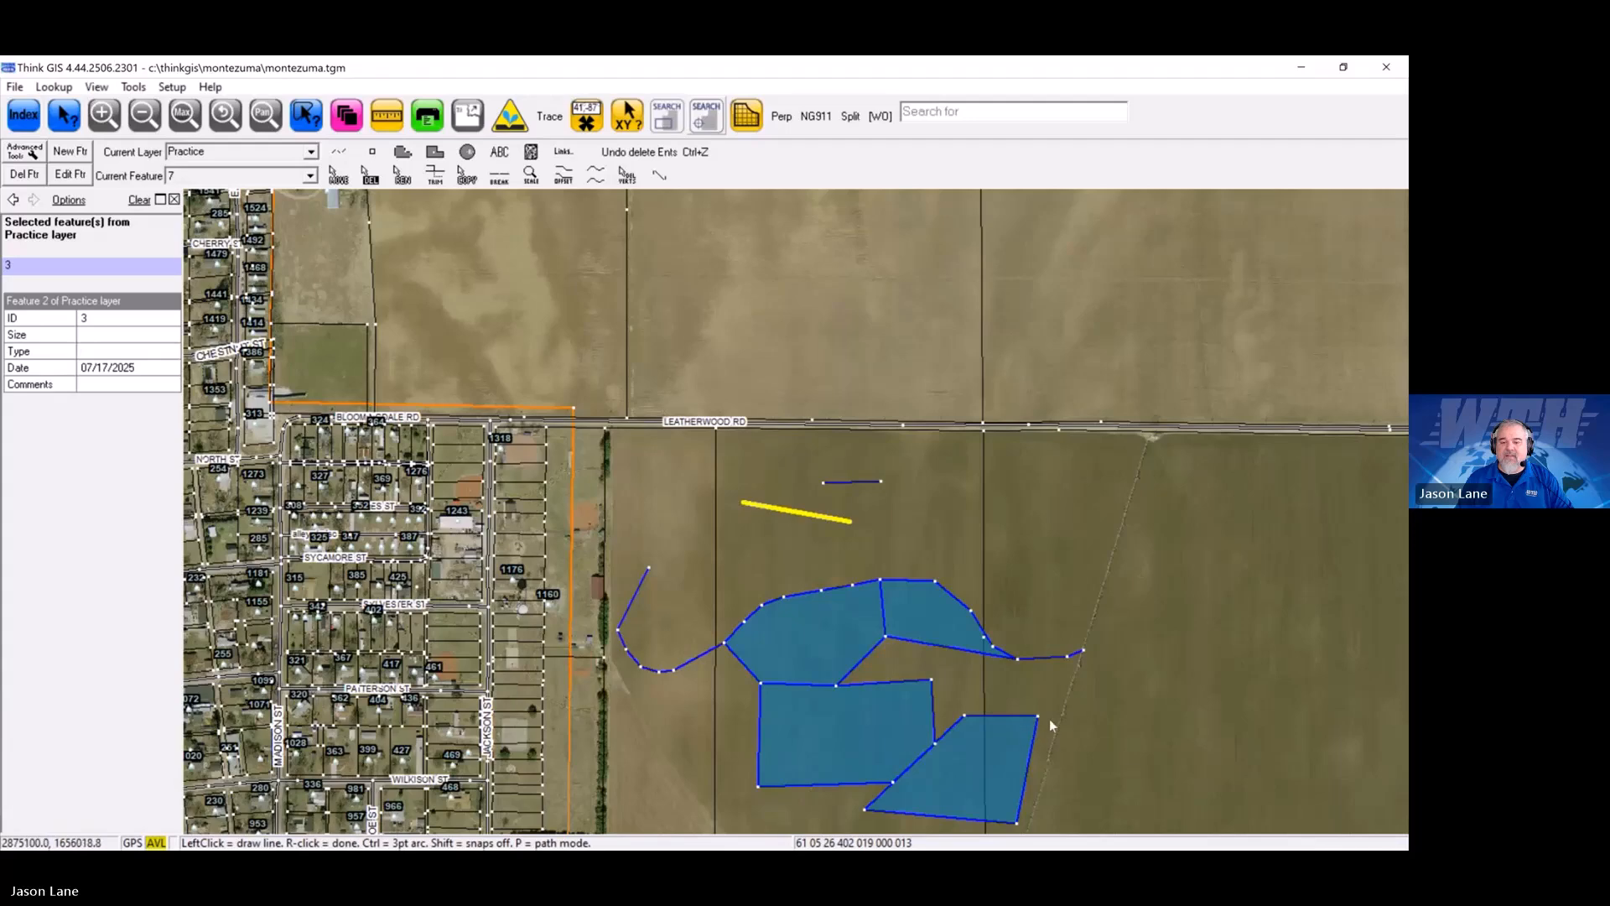
pyautogui.scroll(2, 1043, 602)
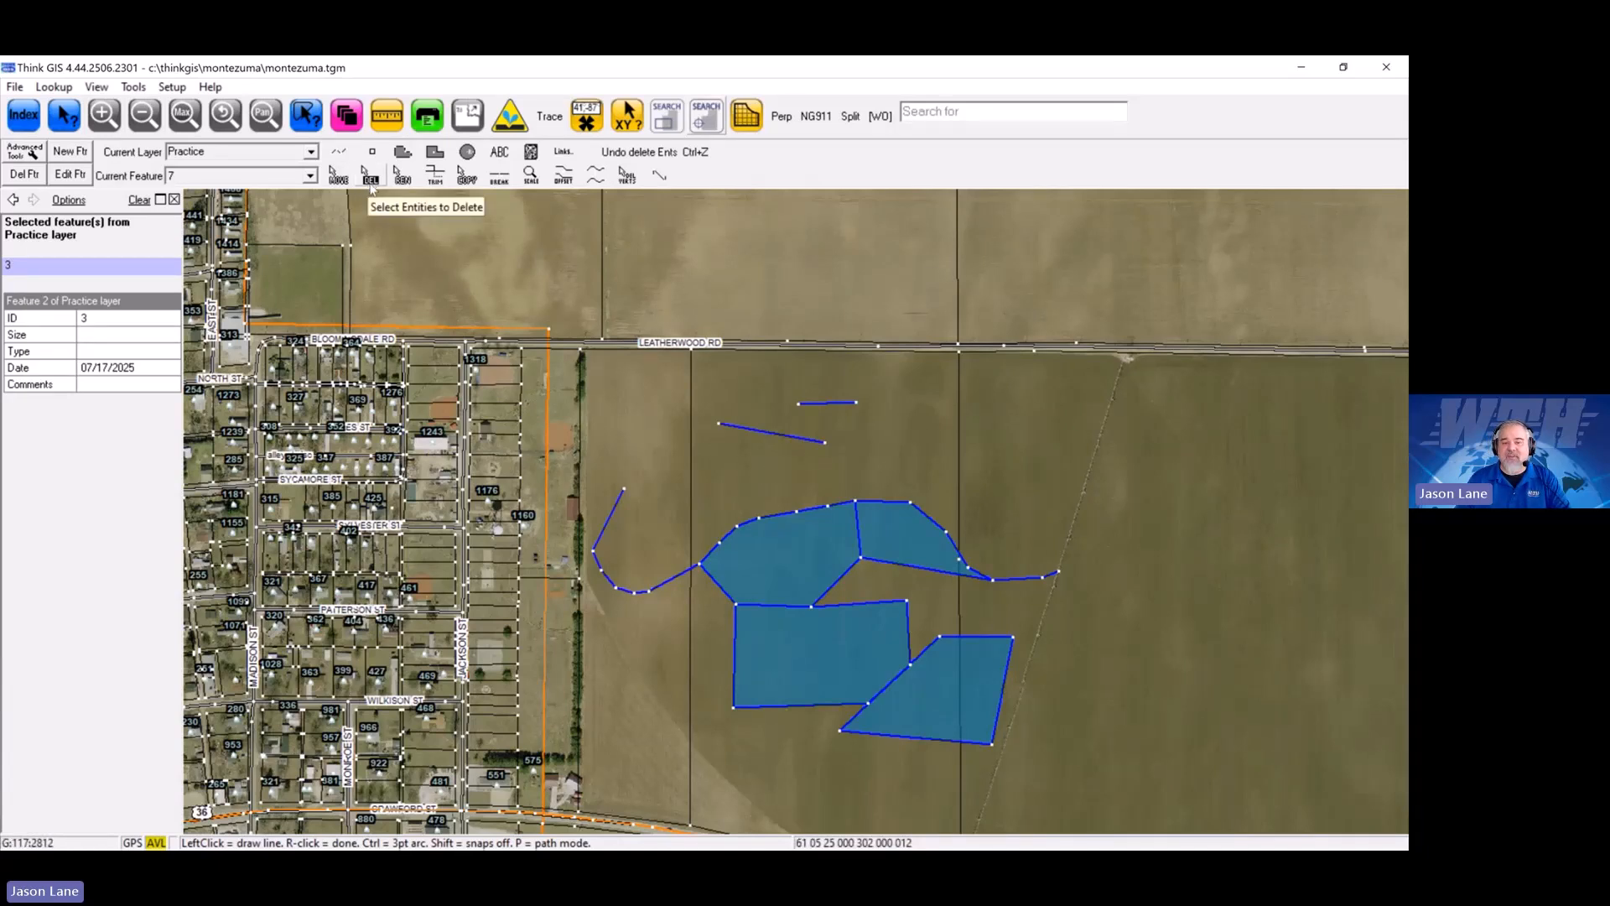
# Step: Undo the point entity's deletion, delete the point's whole feature including its record, and check the Practice layer's index
pyautogui.click(652, 159)
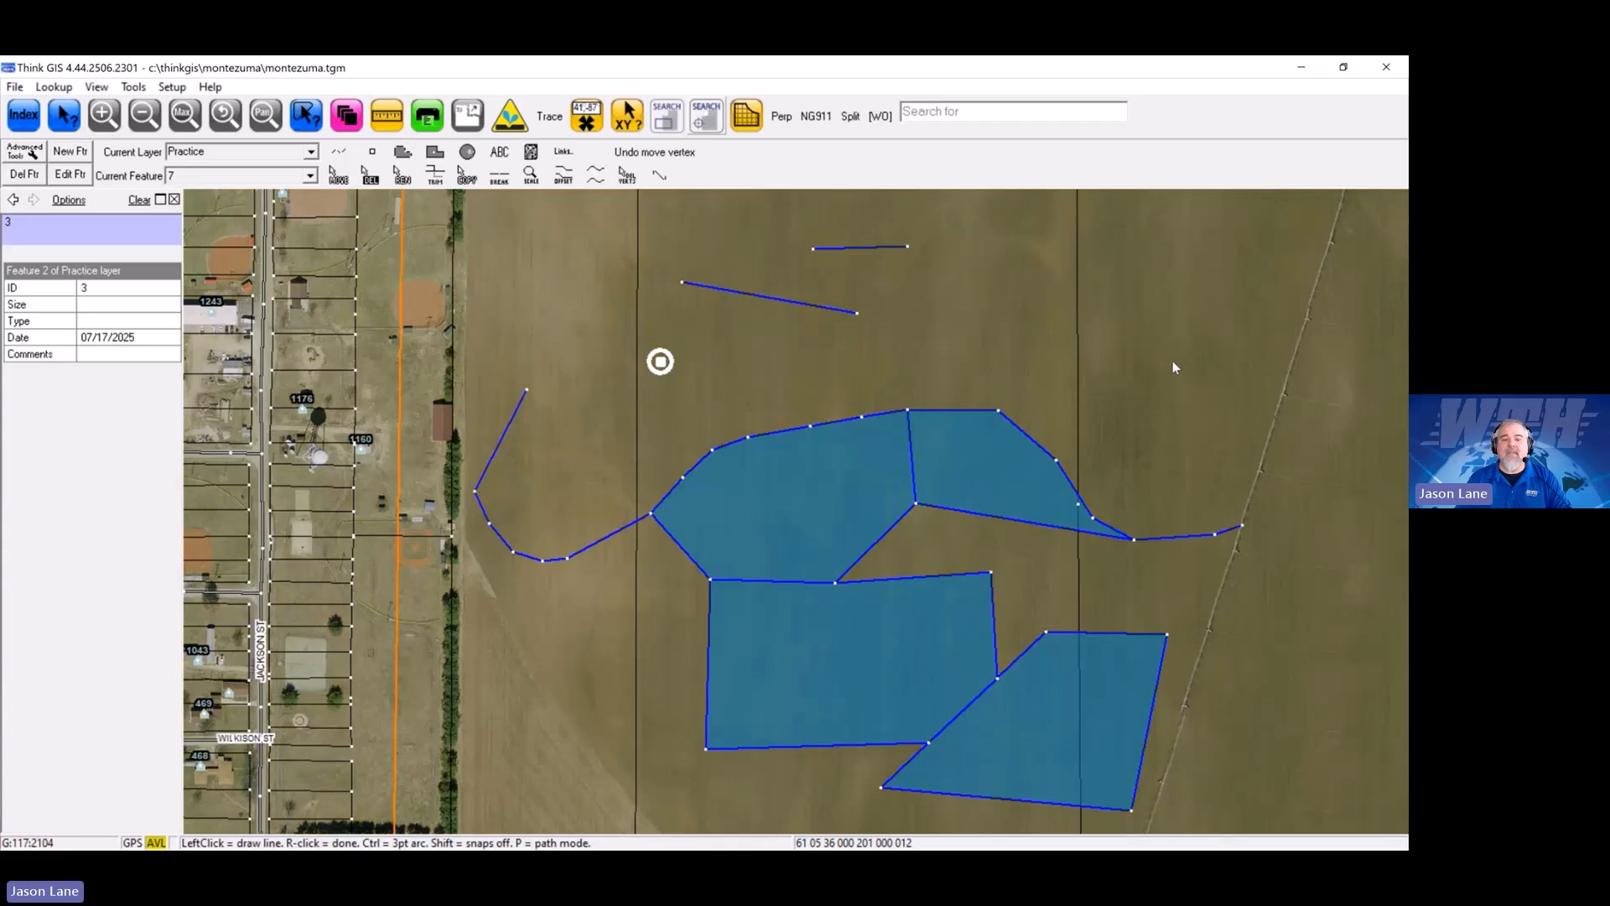
pyautogui.rightClick(660, 361)
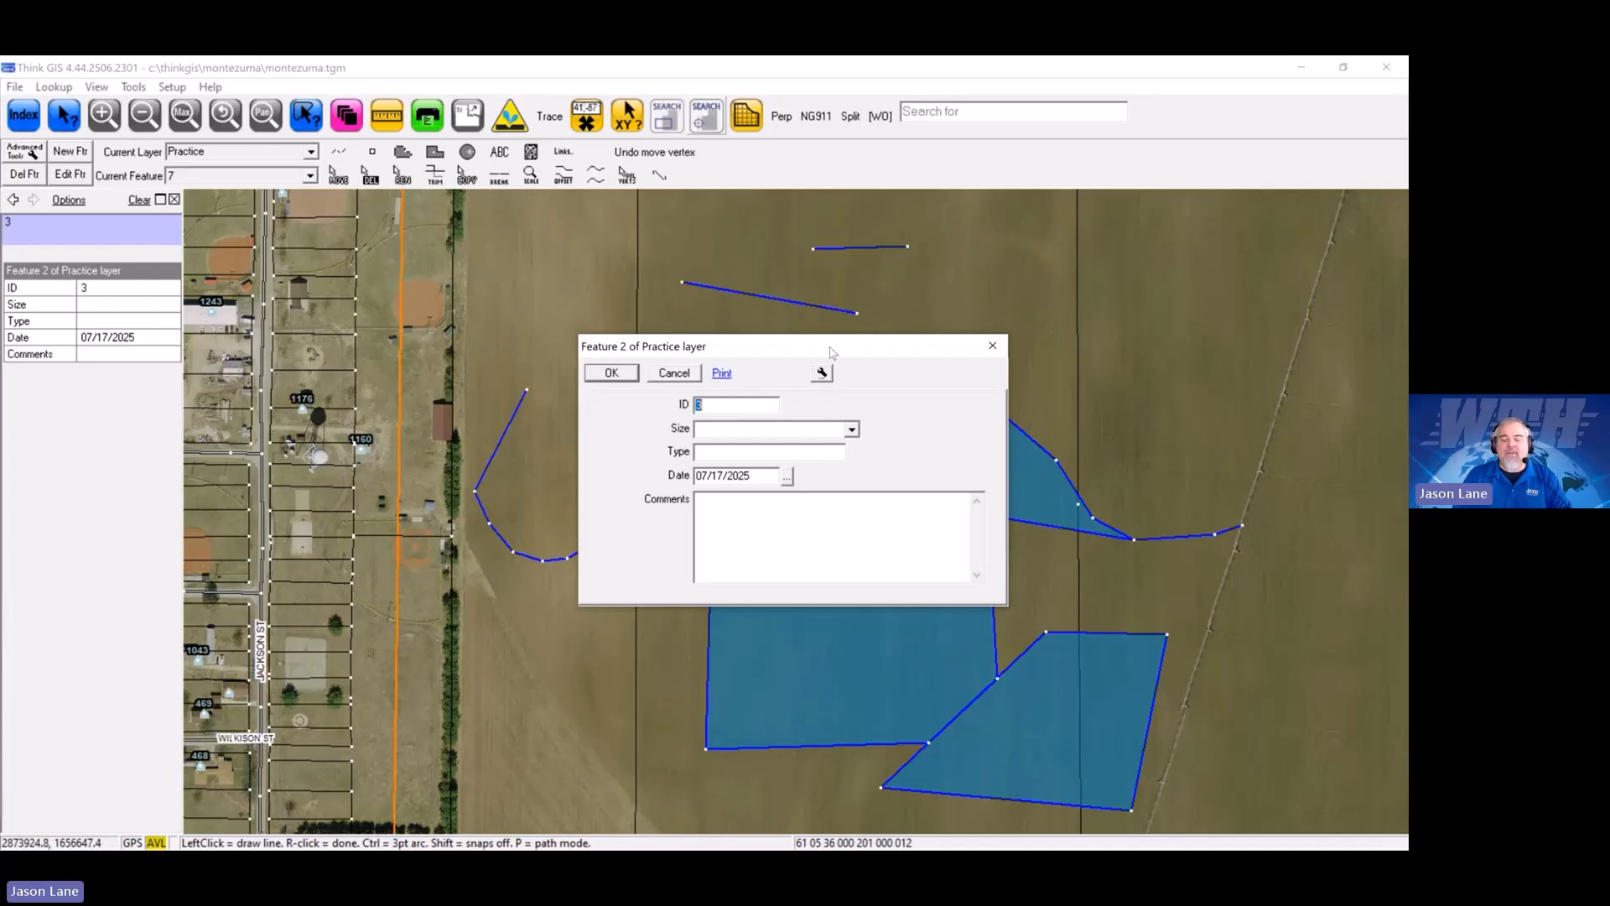
pyautogui.click(818, 377)
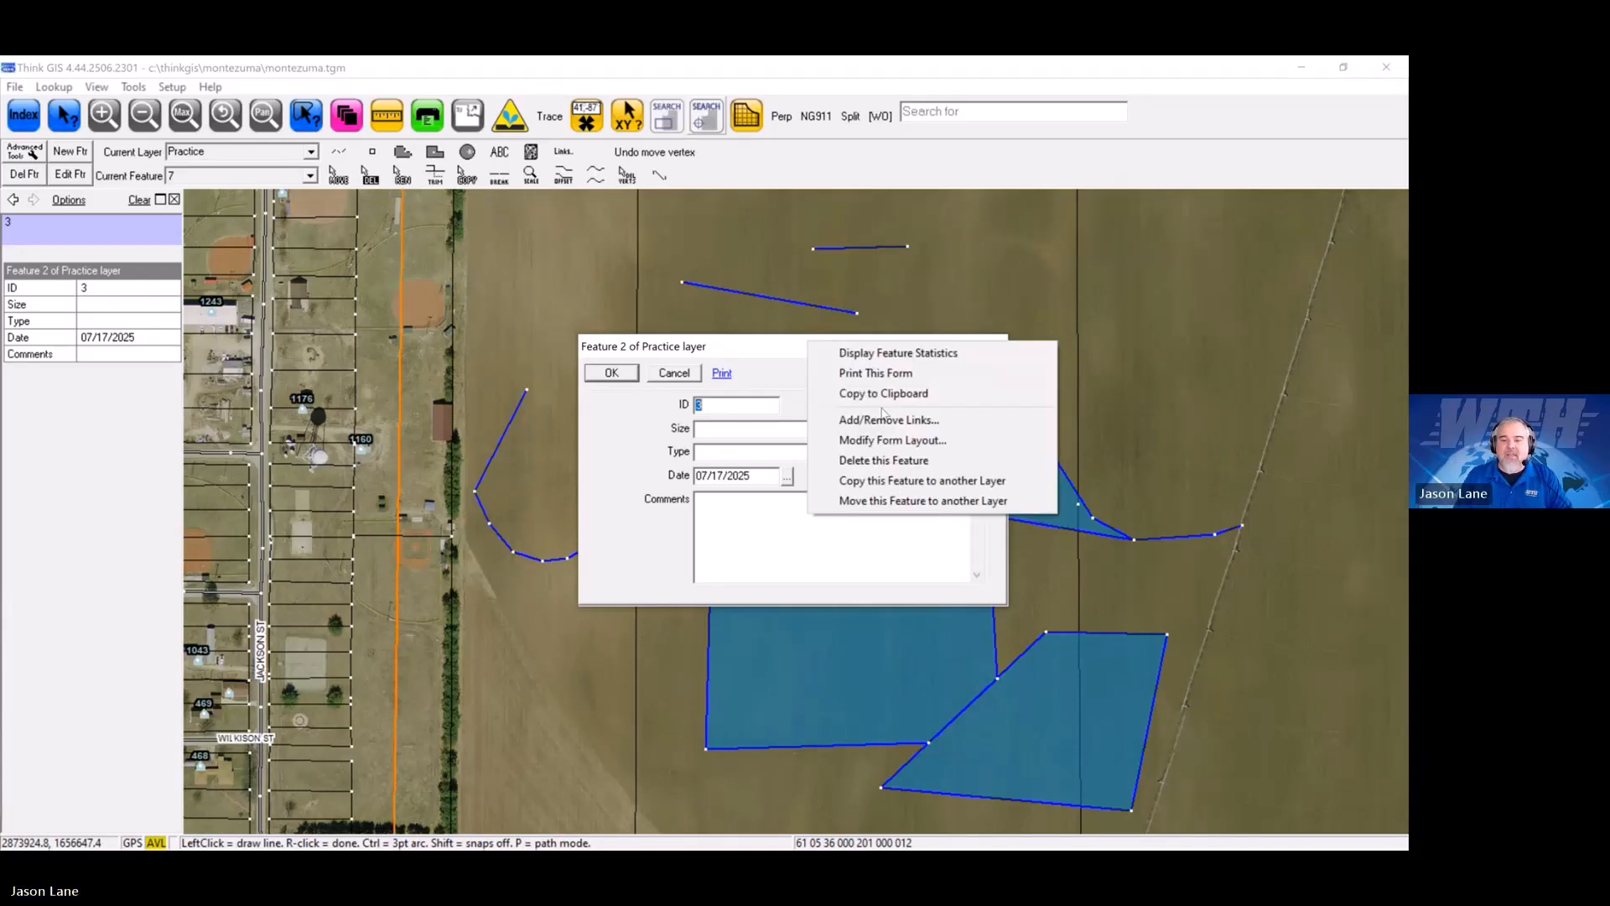
pyautogui.click(889, 461)
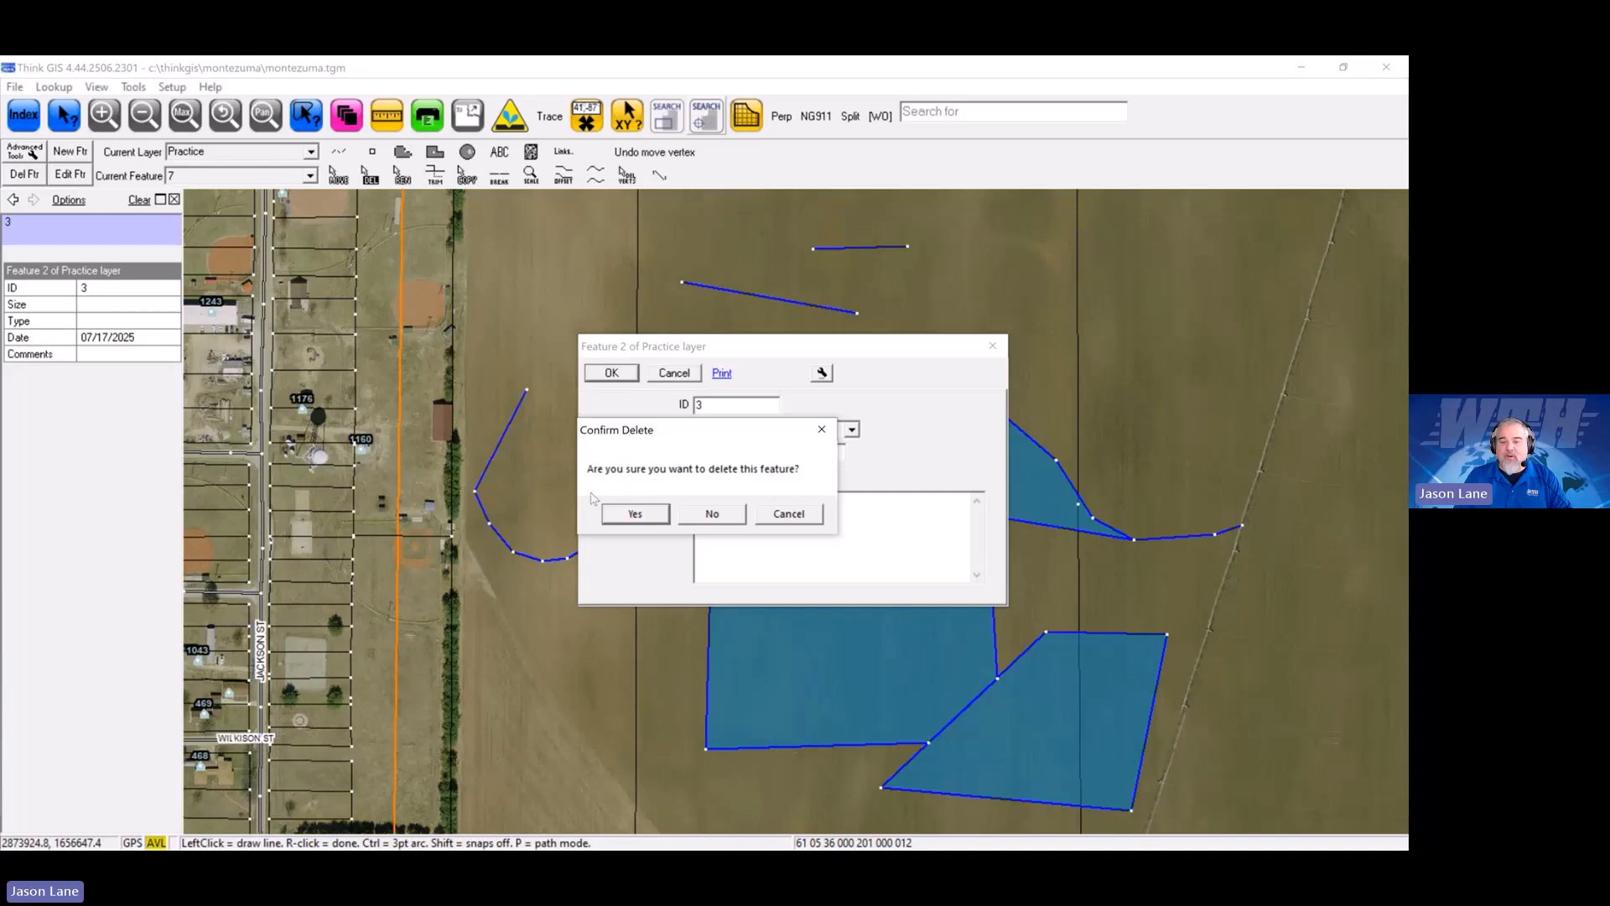
pyautogui.click(634, 515)
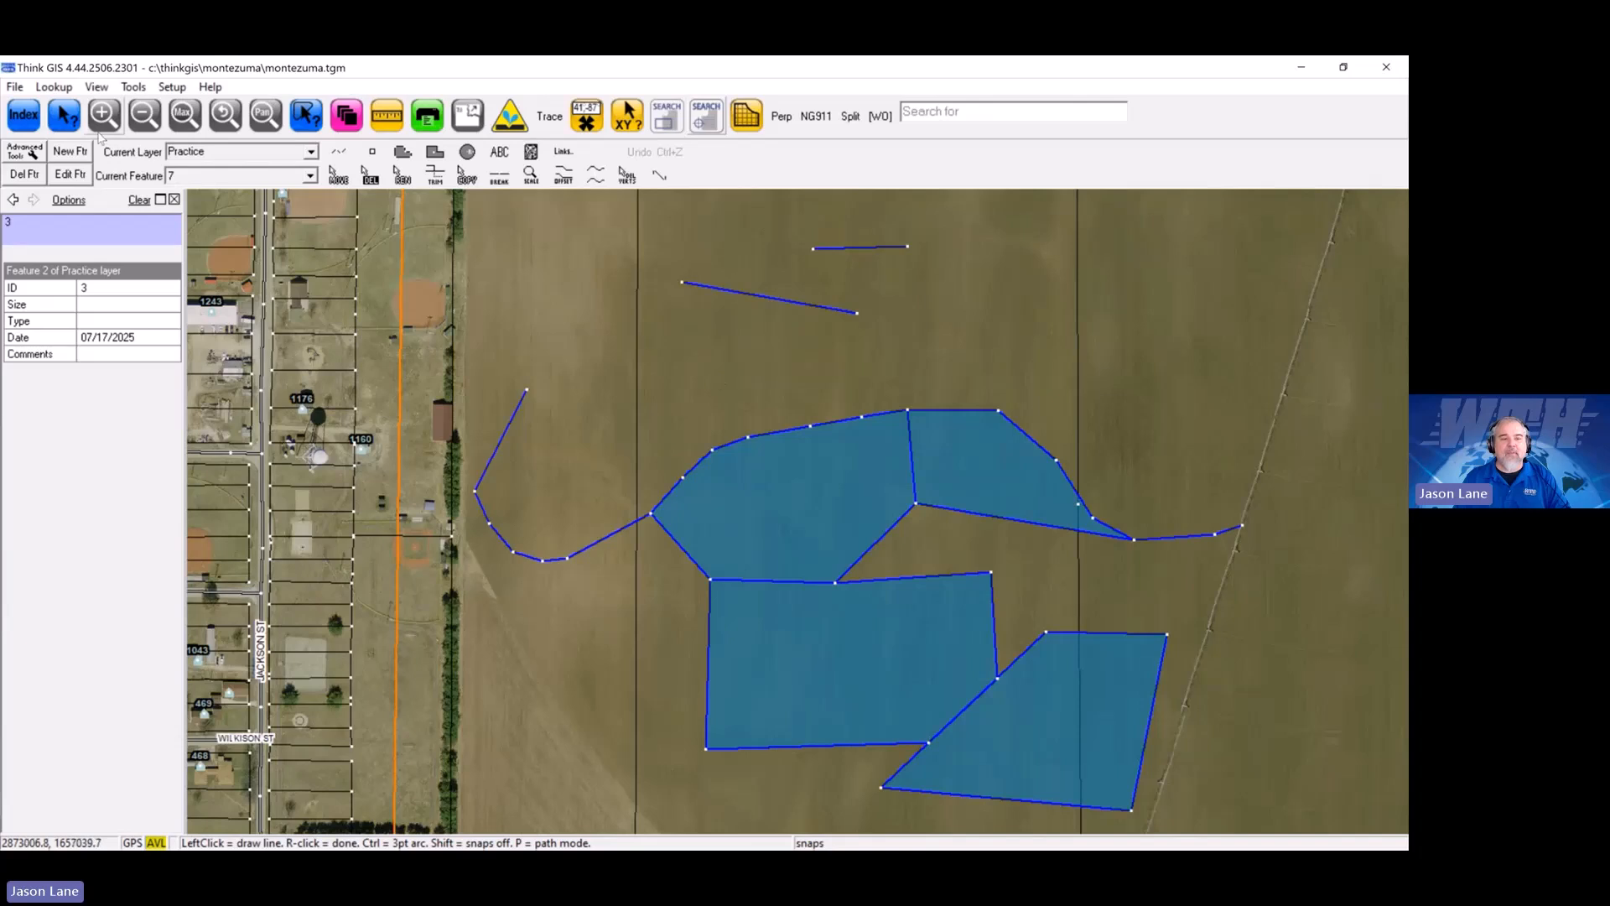
pyautogui.click(24, 115)
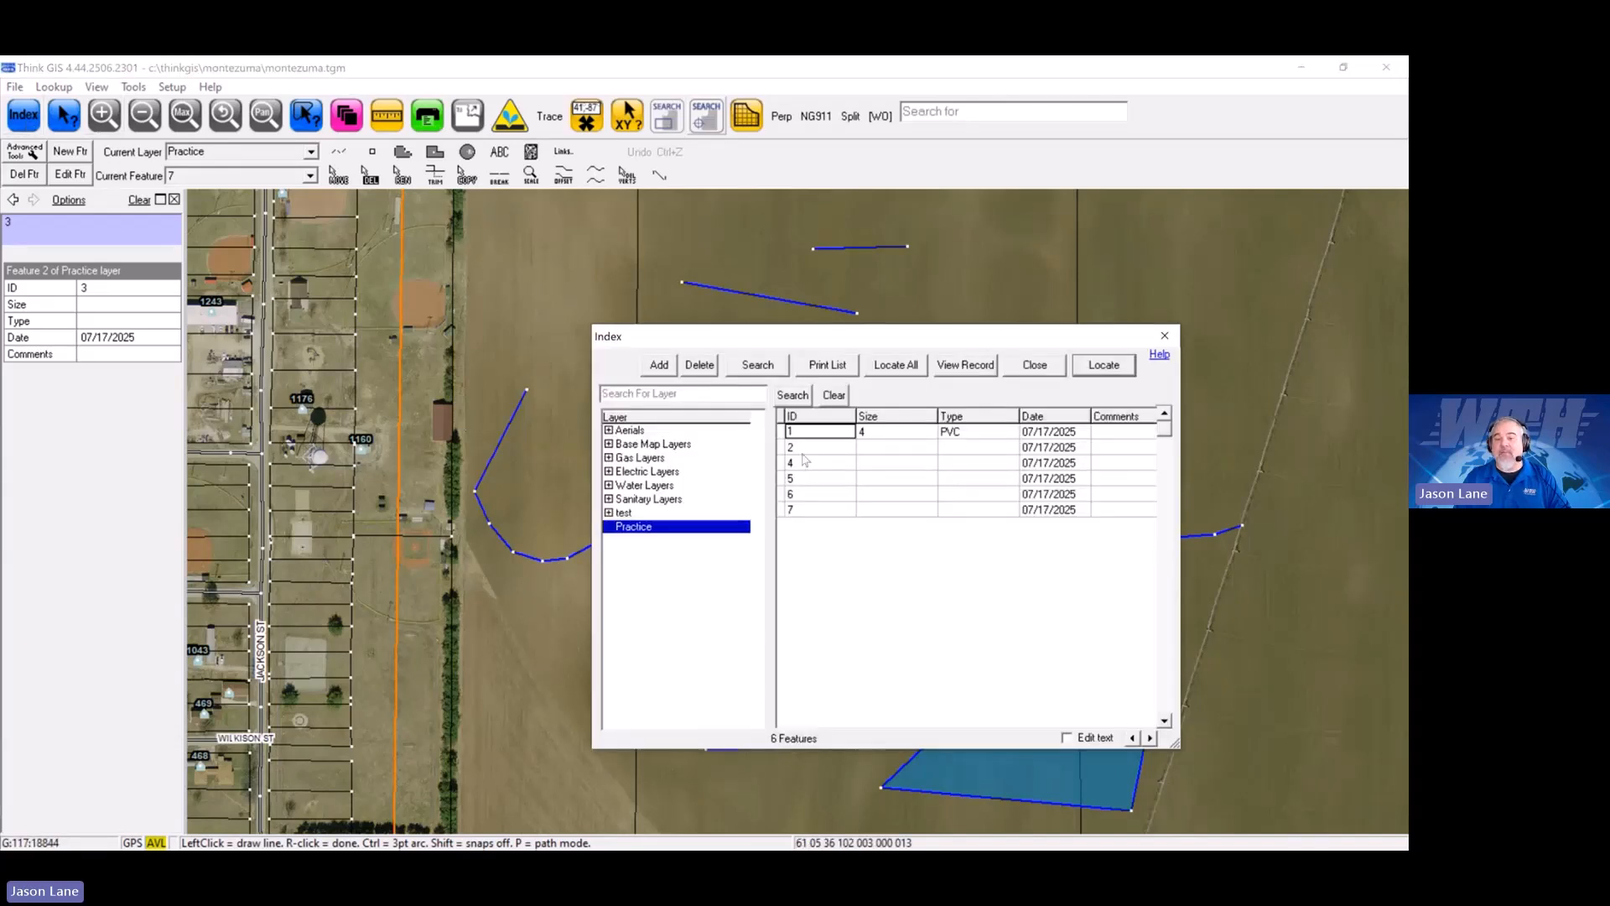
pyautogui.click(1034, 366)
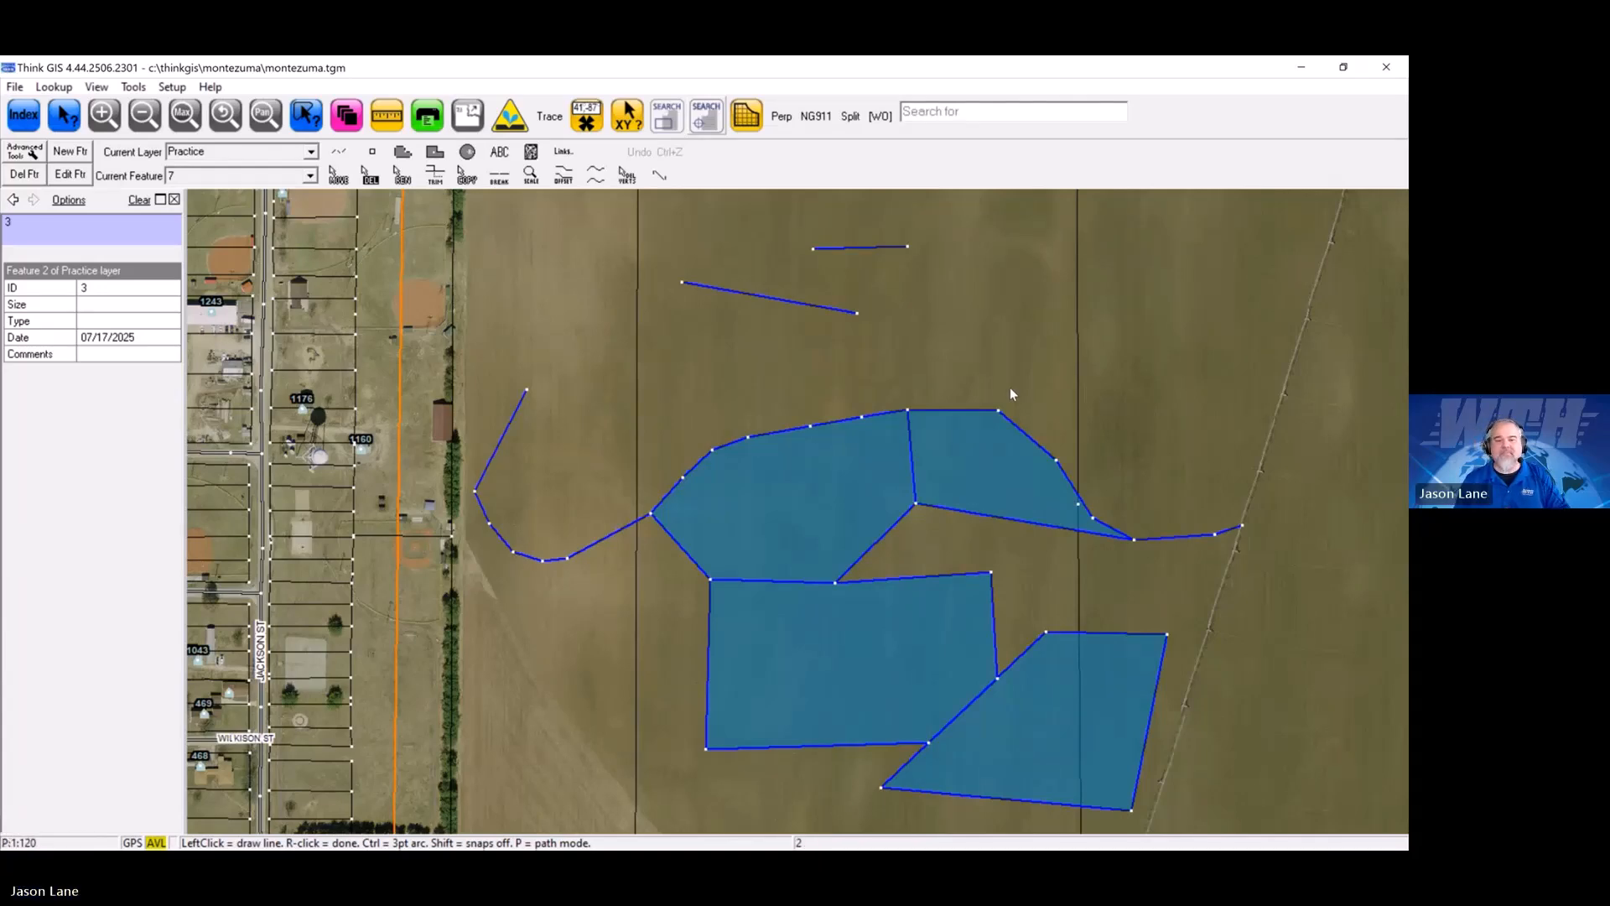
# Step: Delete the straight northwestern end segment of the wavy line
pyautogui.moveTo(695, 418); pyautogui.dragTo(721, 411)
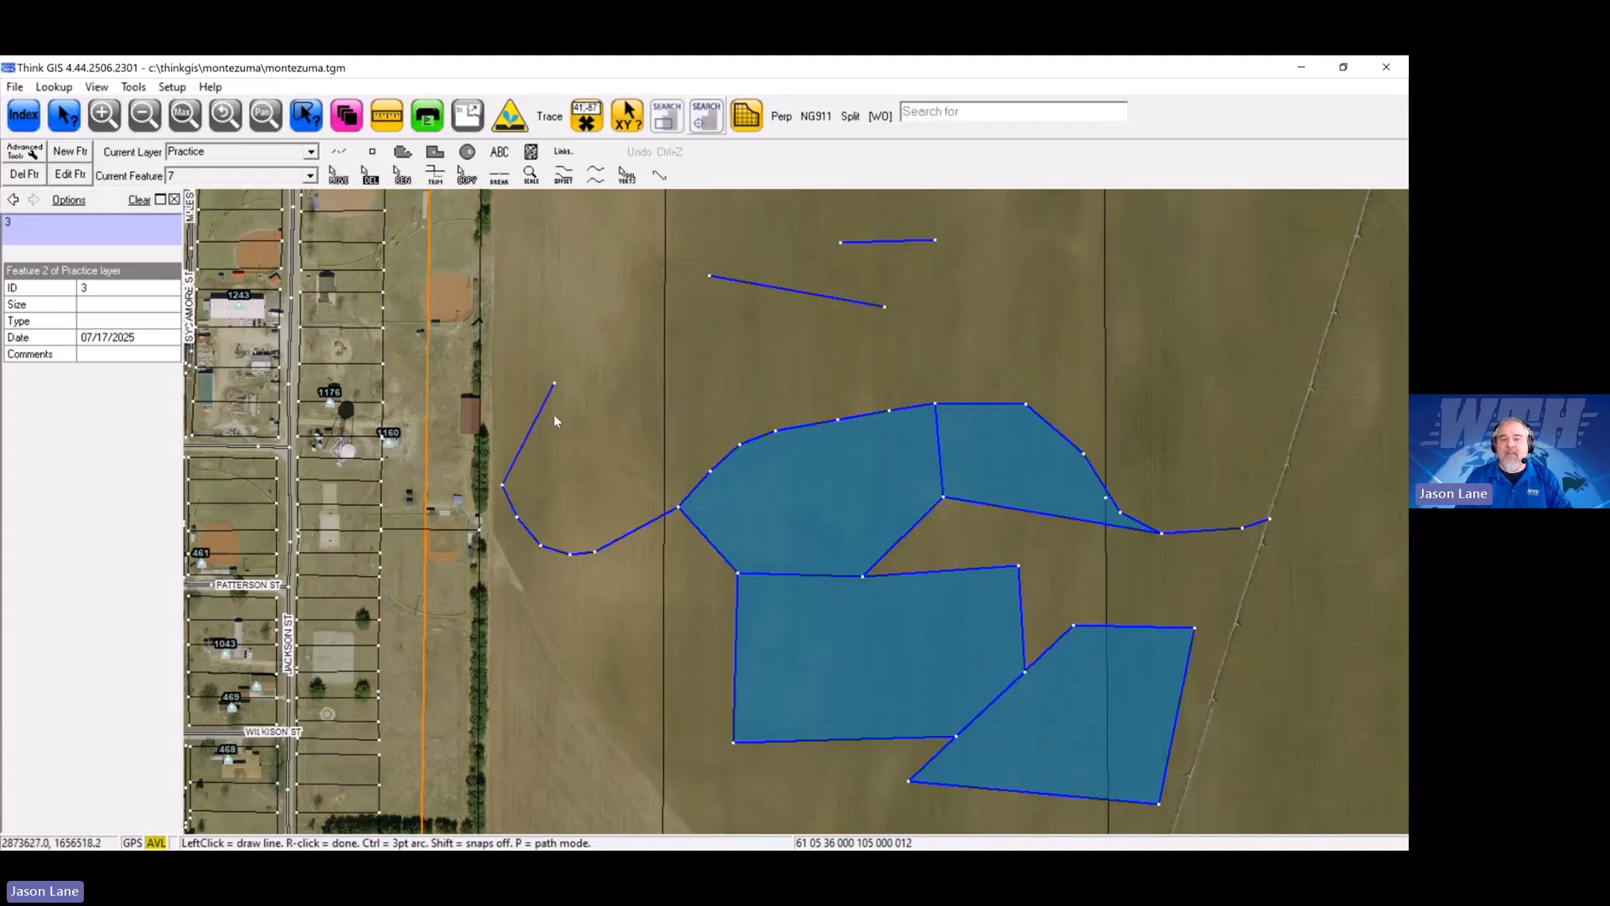
pyautogui.click(371, 180)
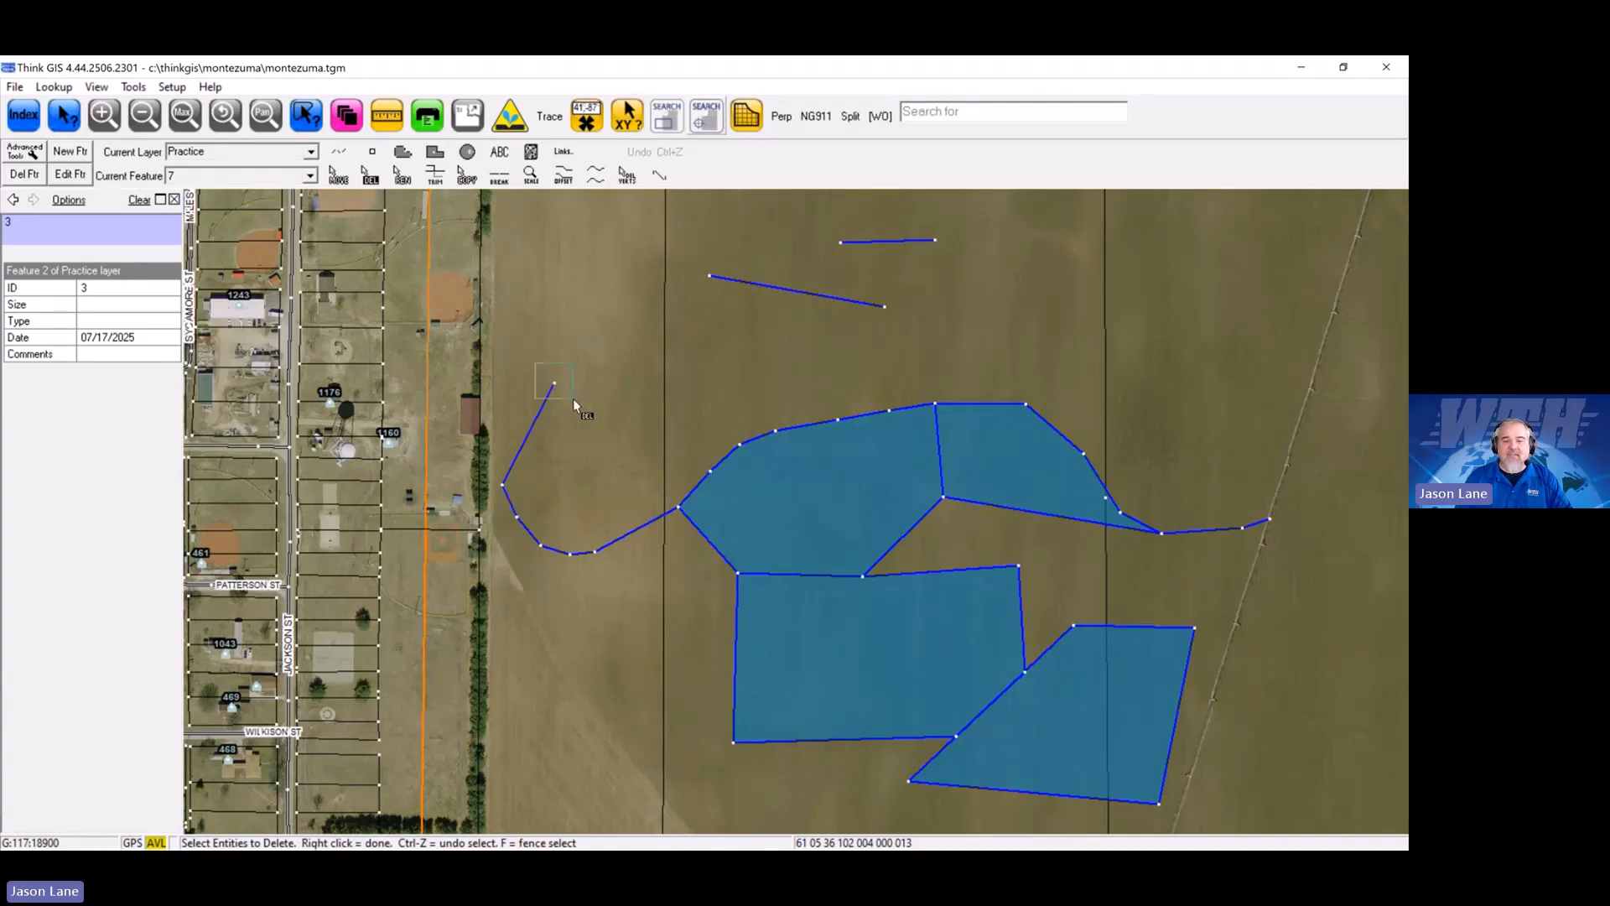
pyautogui.moveTo(572, 399); pyautogui.dragTo(572, 397)
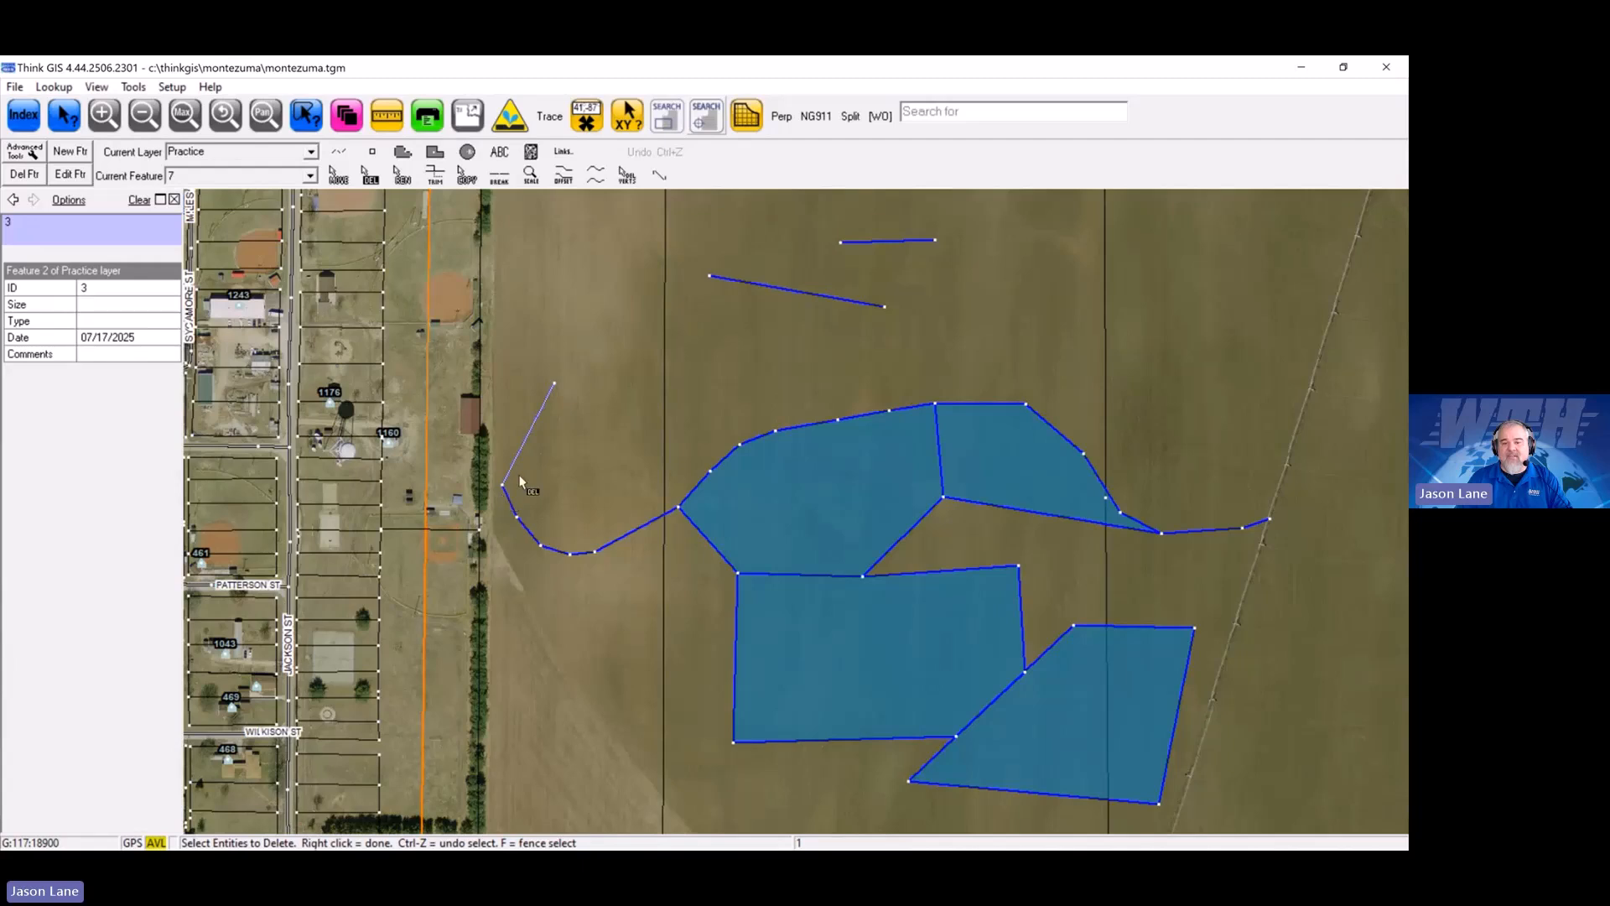
pyautogui.rightClick(592, 428)
pyautogui.click(729, 514)
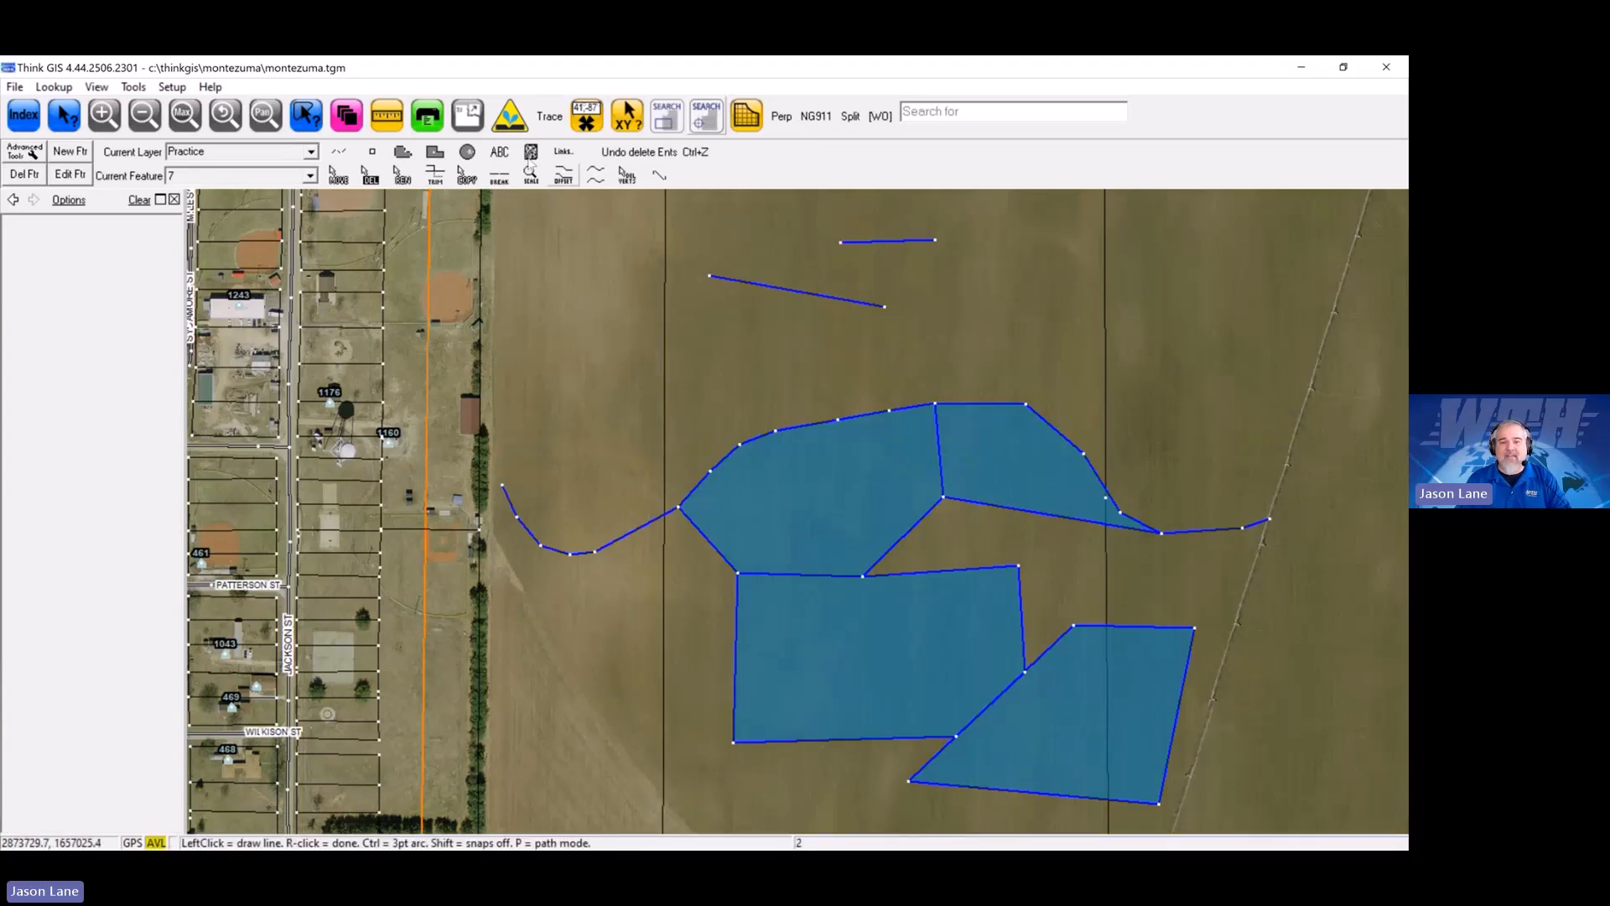
# Step: Window-select the four areas and the eastern part of the wavy line and move them together slightly northeast
pyautogui.click(347, 115)
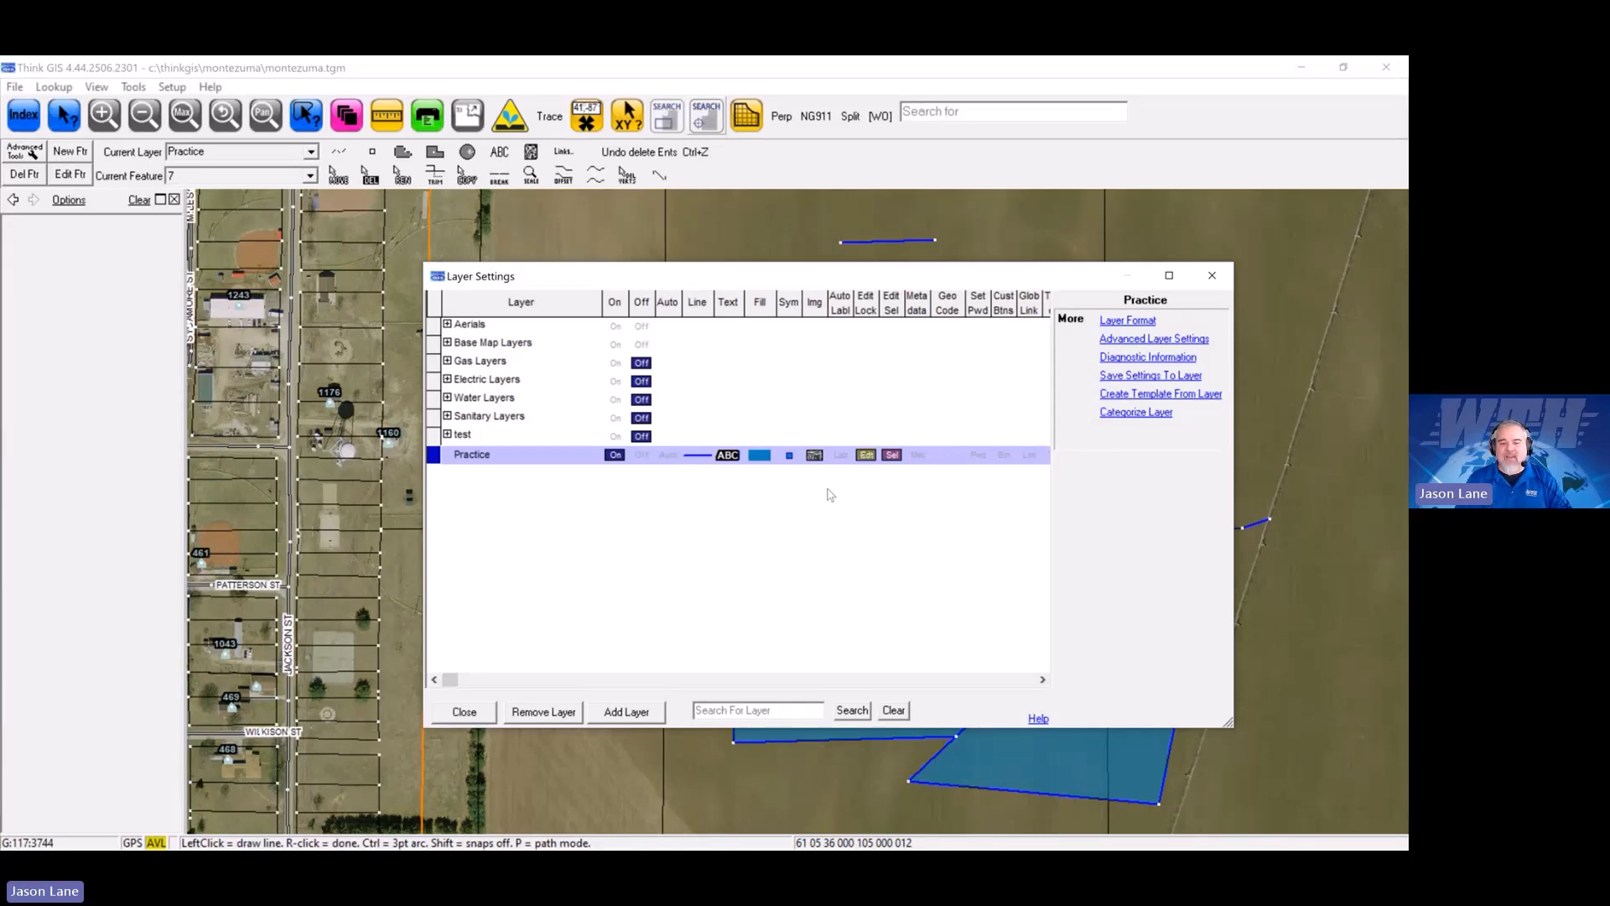
pyautogui.click(493, 713)
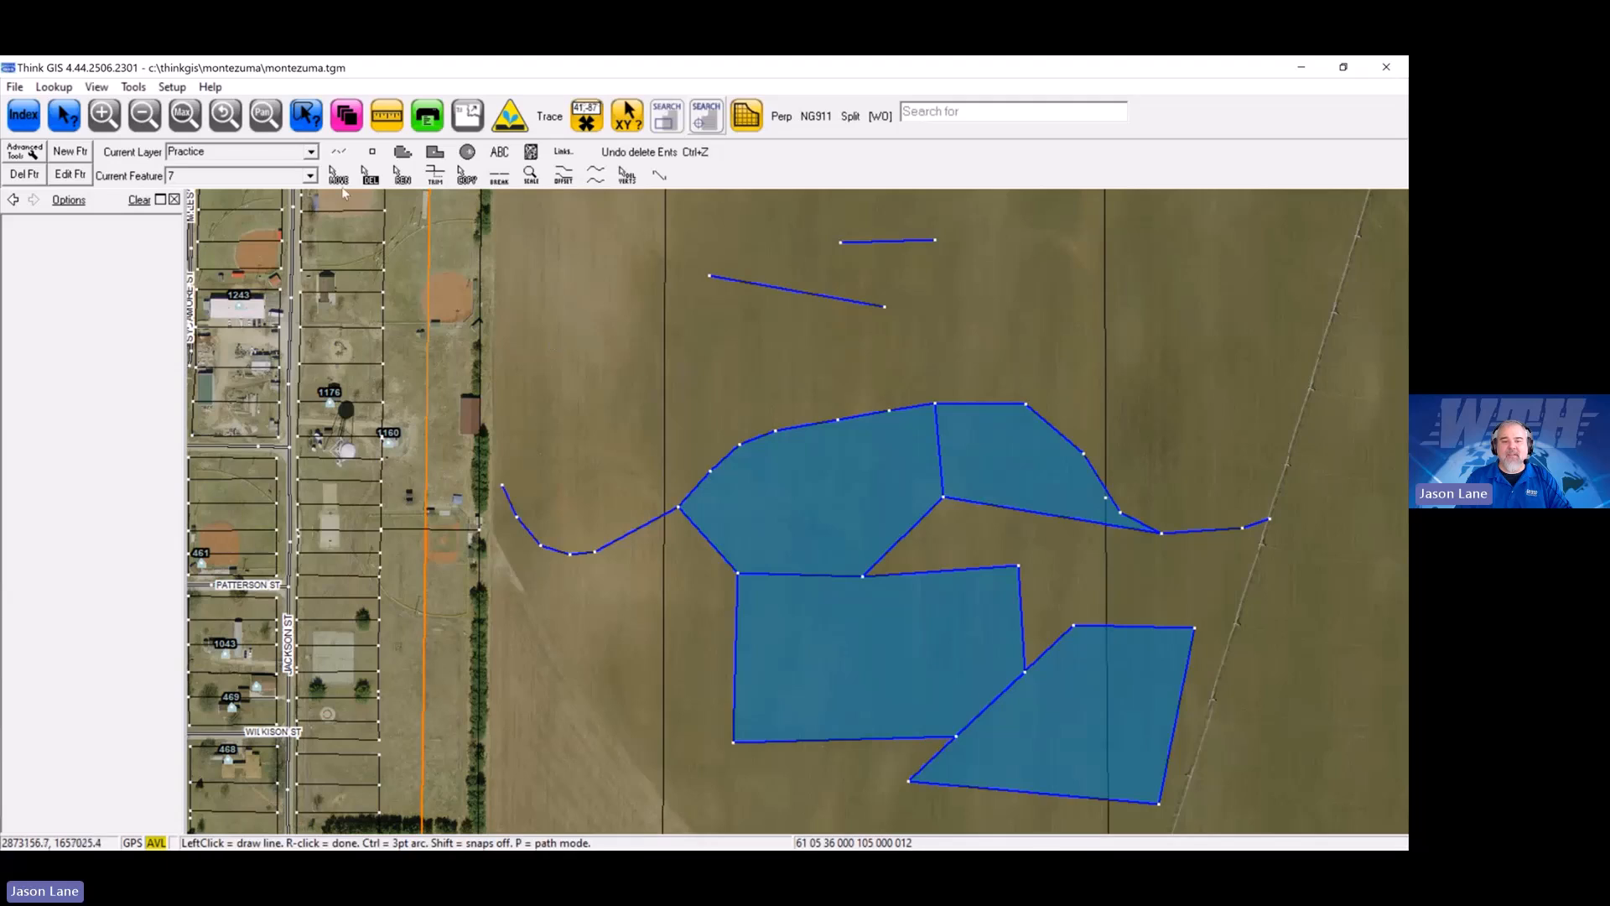
pyautogui.moveTo(595, 309); pyautogui.dragTo(1346, 833)
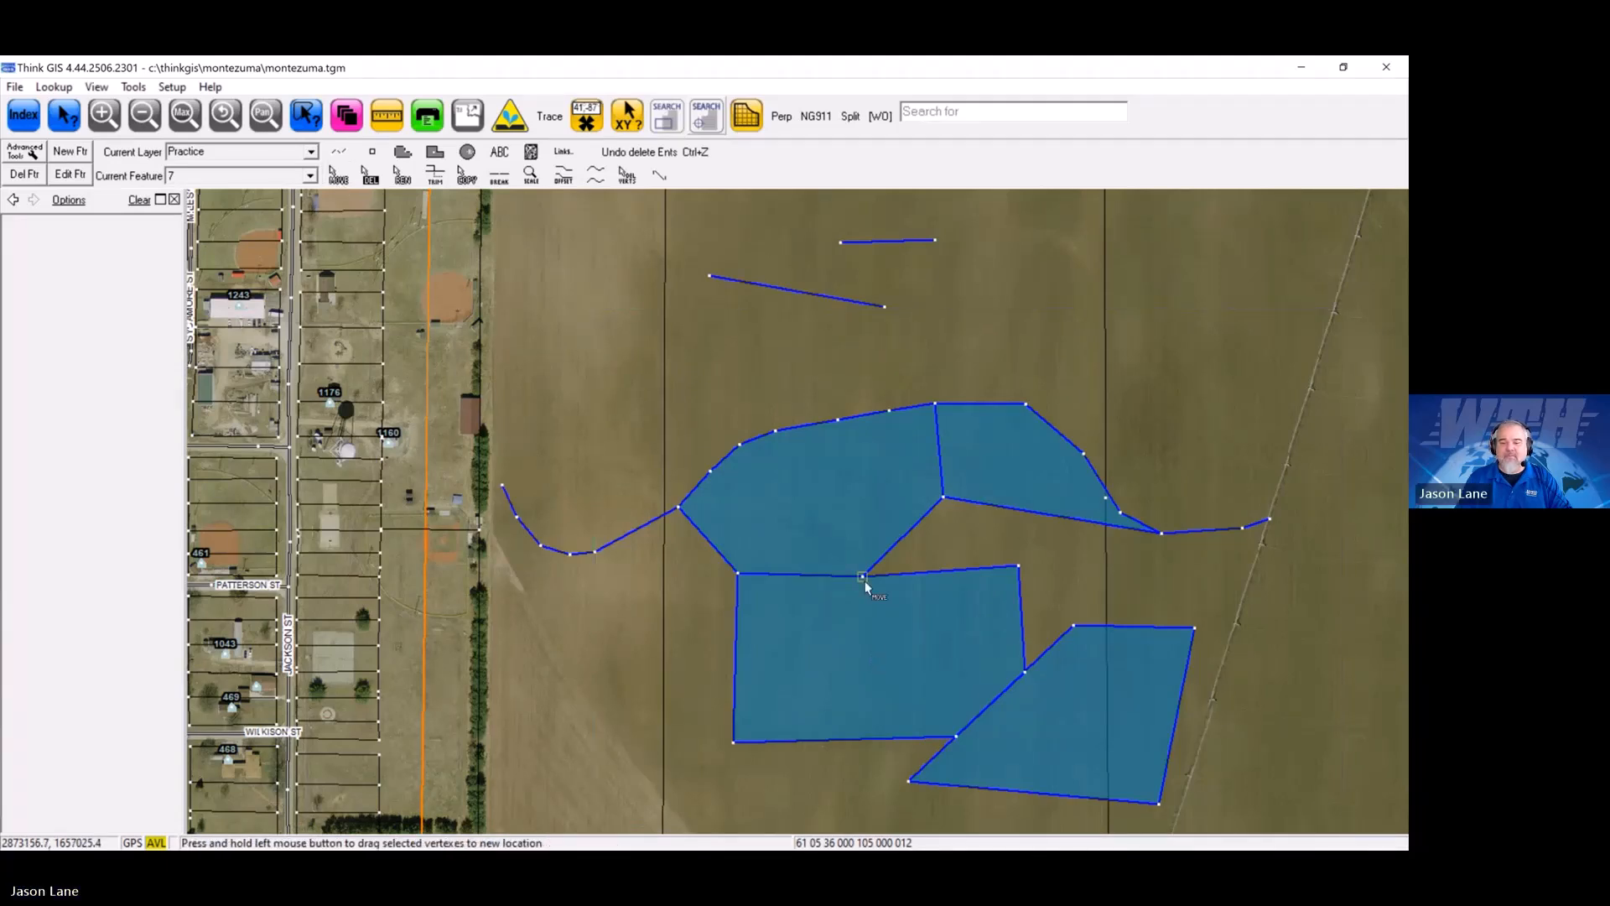
pyautogui.moveTo(862, 577); pyautogui.dragTo(897, 500)
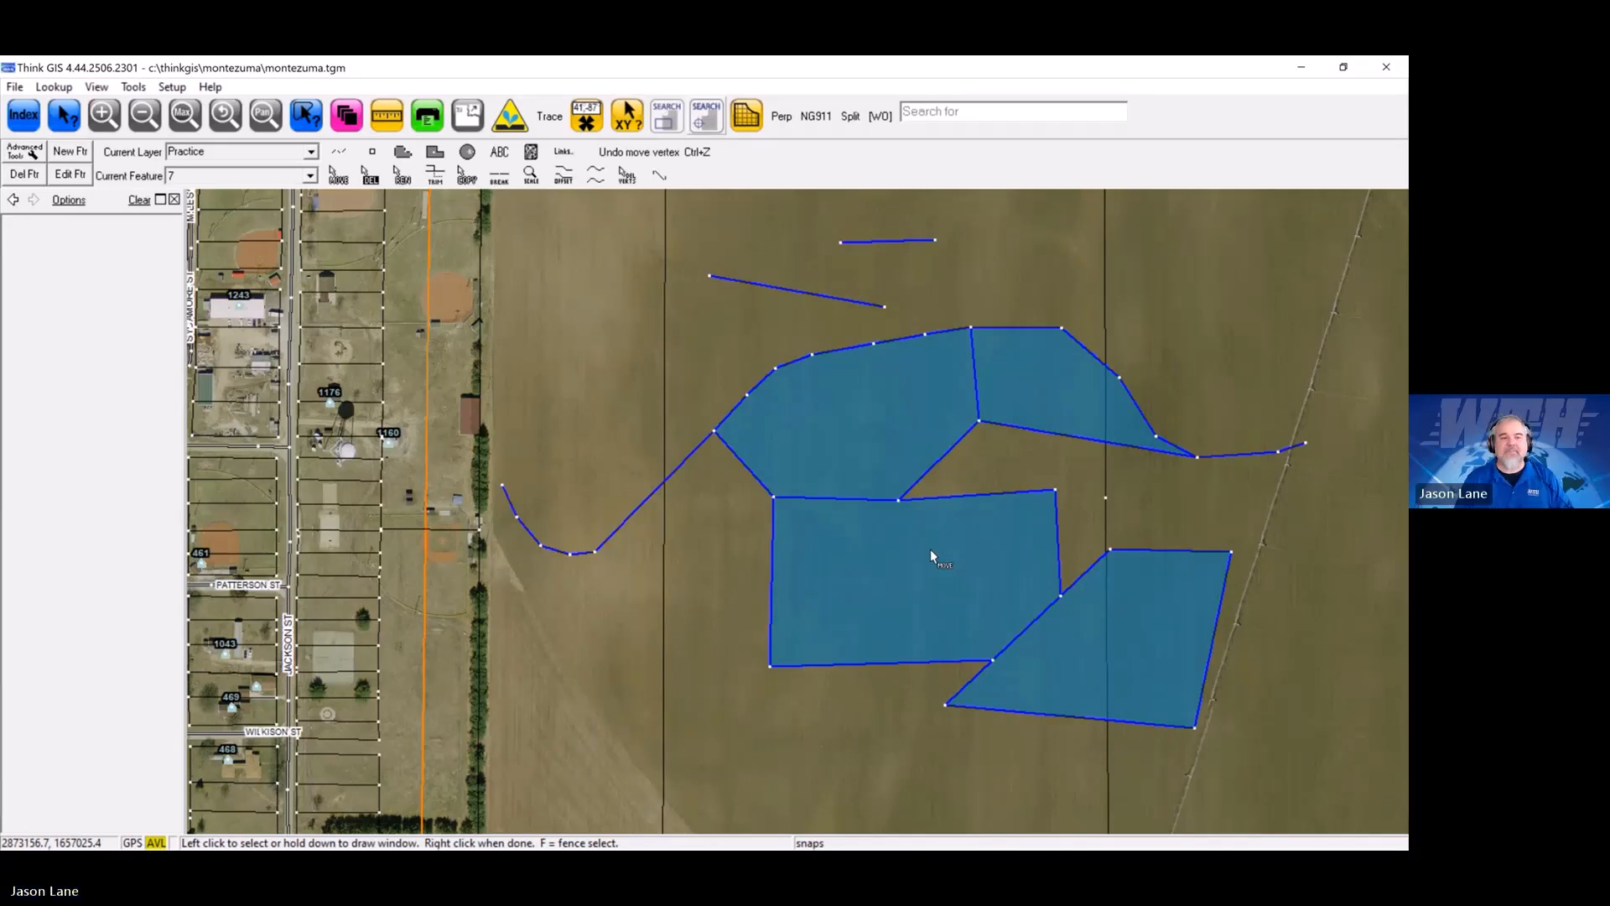
pyautogui.click(338, 175)
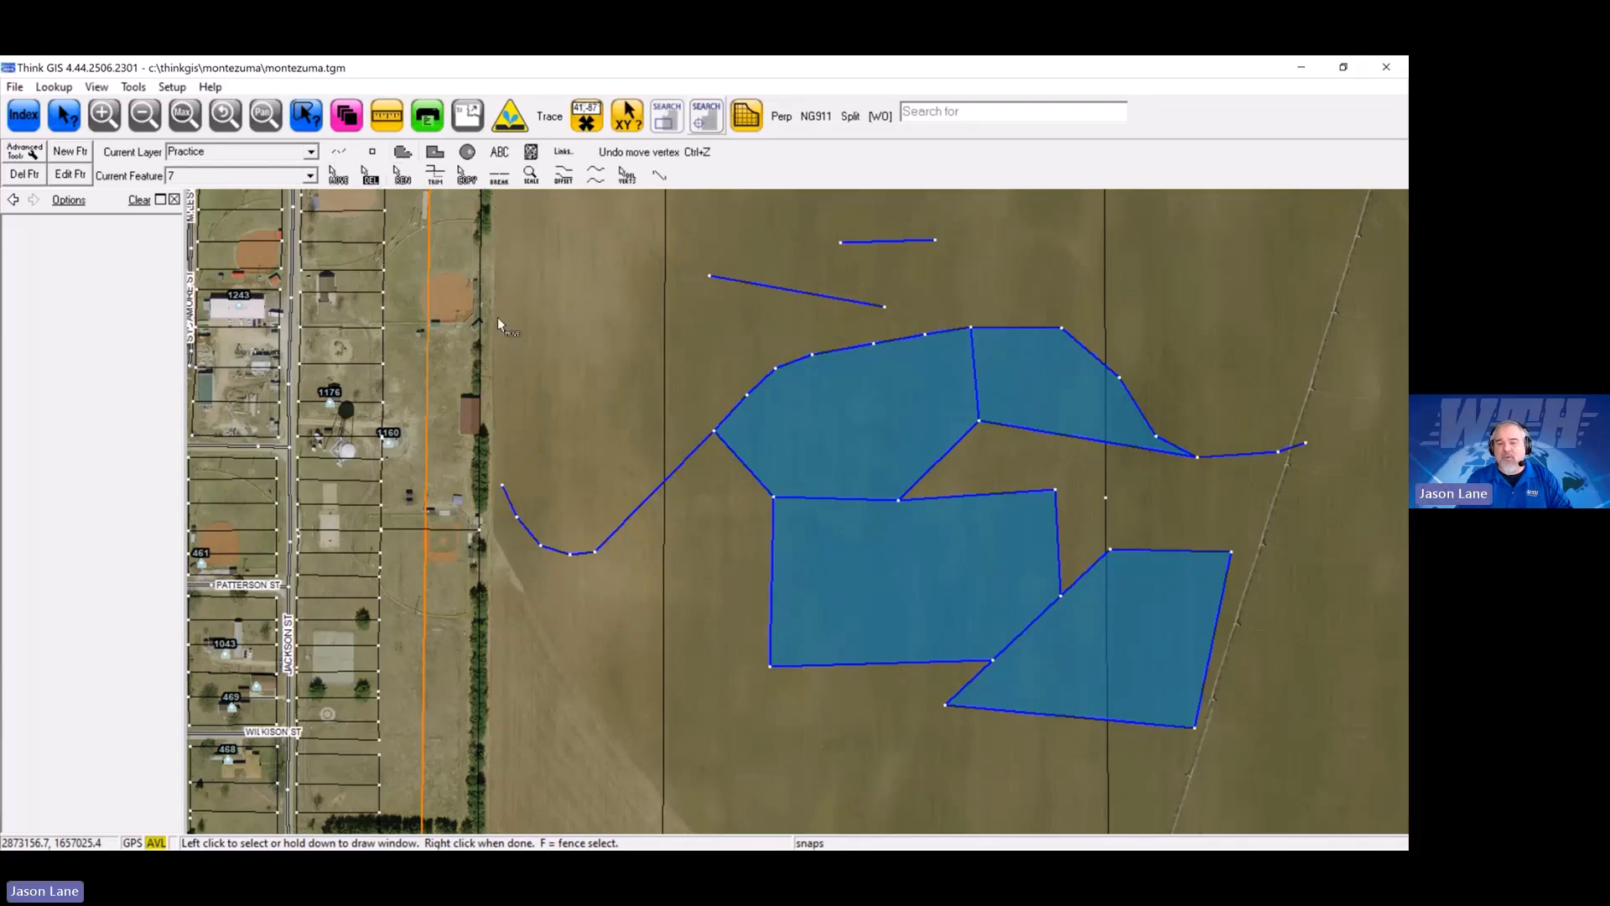
pyautogui.rightClick(520, 423)
# Step: Turn off the display of the Practice layer in the layer settings
pyautogui.moveTo(469, 446); pyautogui.dragTo(687, 432)
pyautogui.scroll(-3, 550, 298)
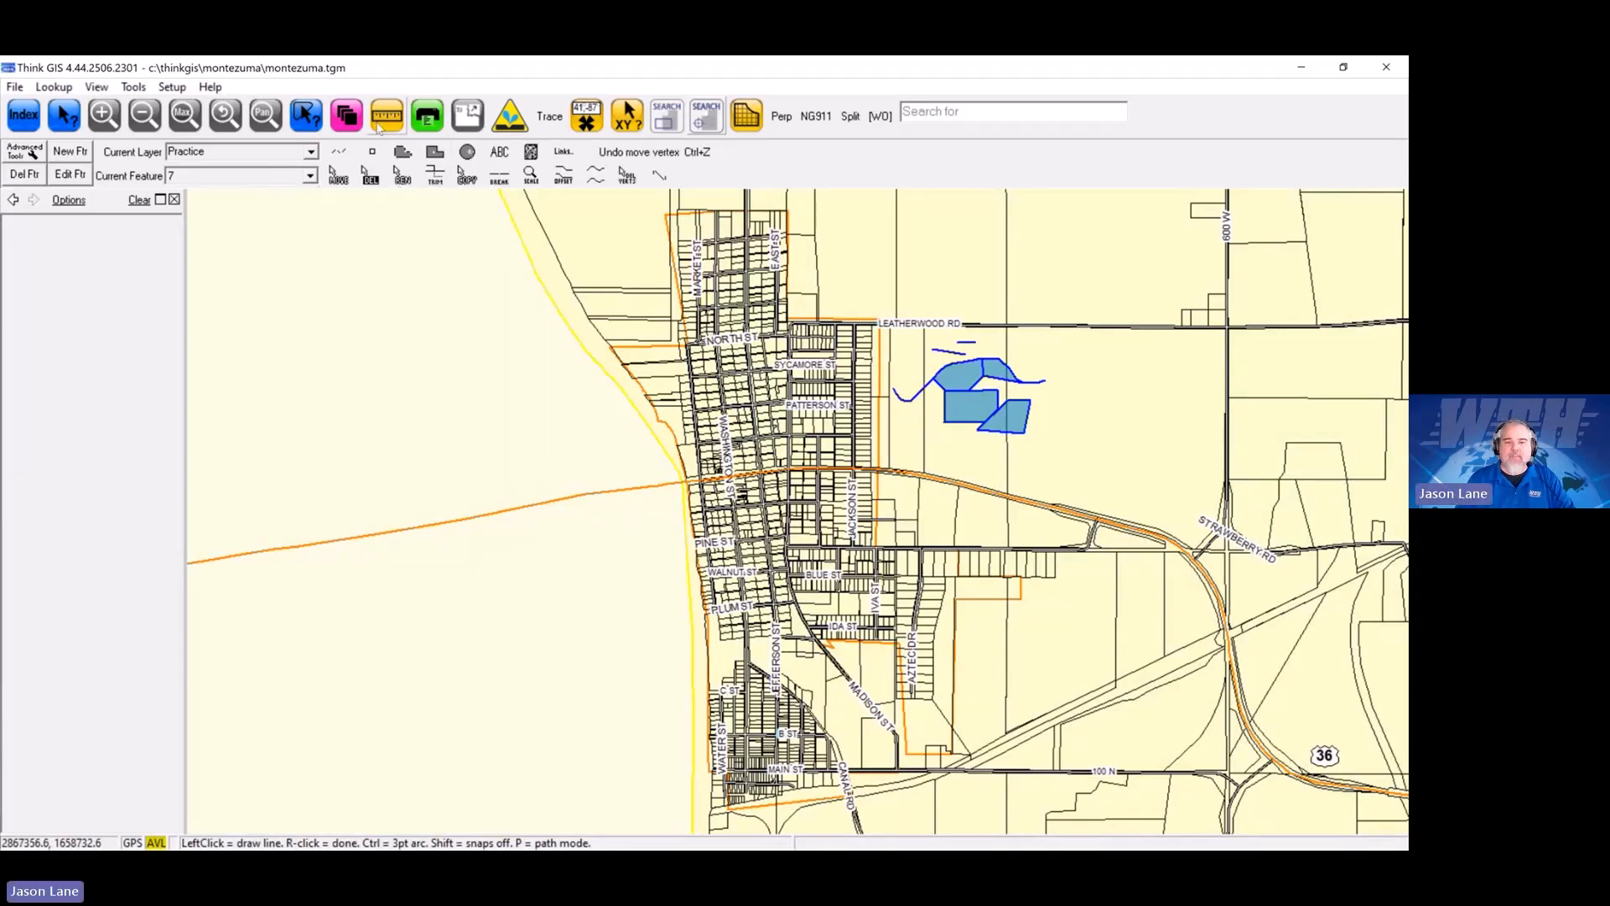
pyautogui.click(349, 117)
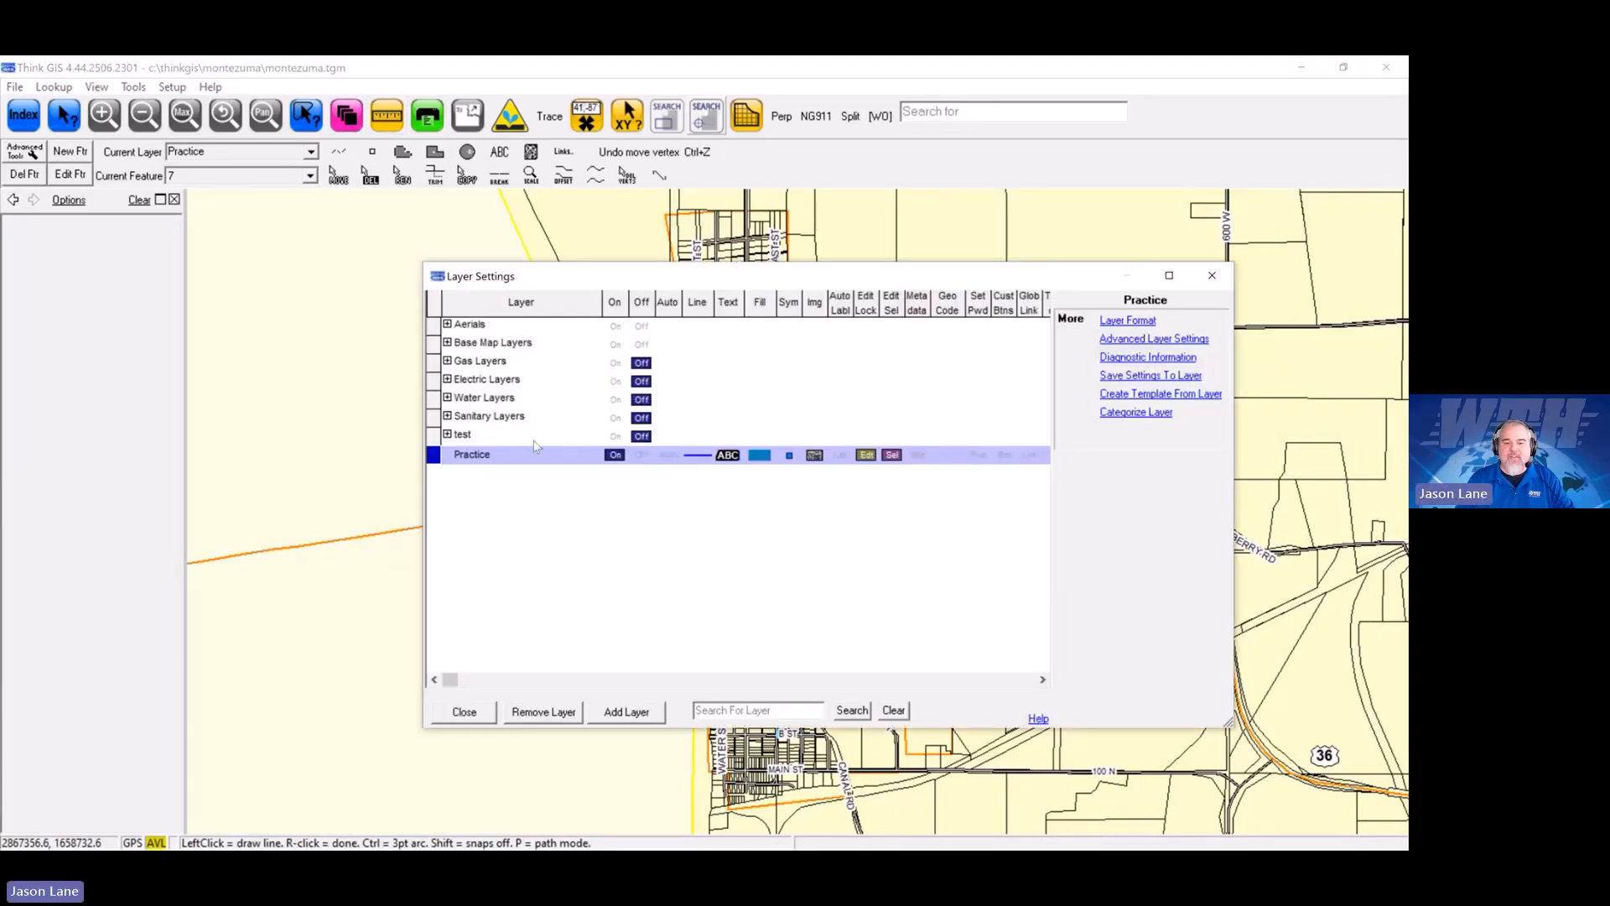
pyautogui.click(463, 711)
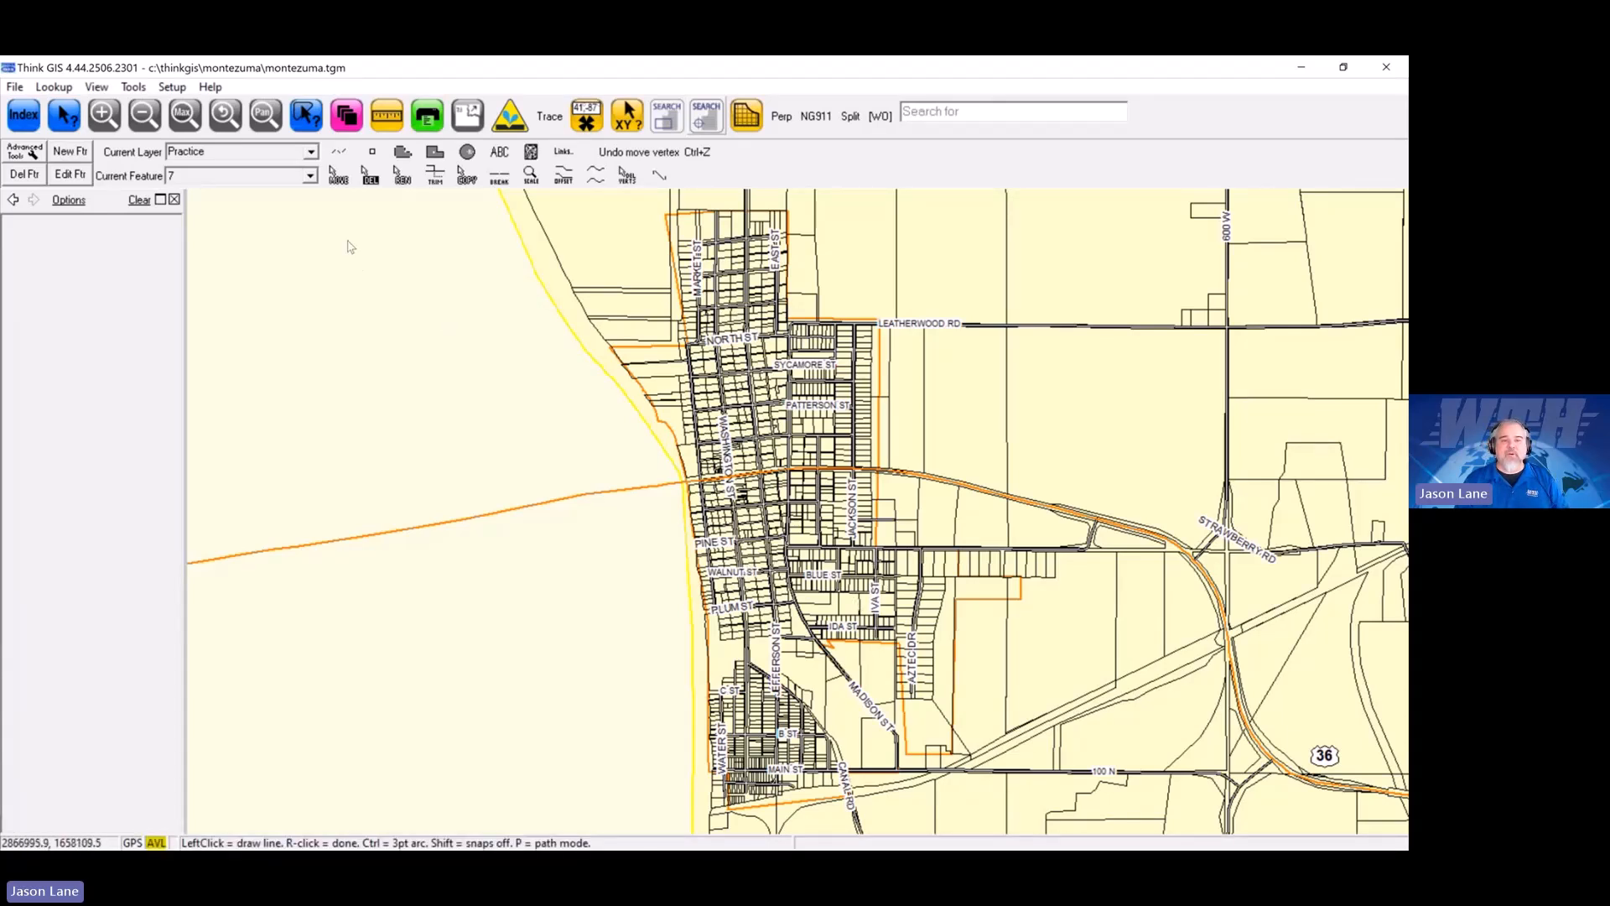
# Step: Create a new layer from the Basic Layer template, named Patrol Zones, and save it as PatrolZones.tml in c:\thinkgis\montezuma
pyautogui.click(347, 119)
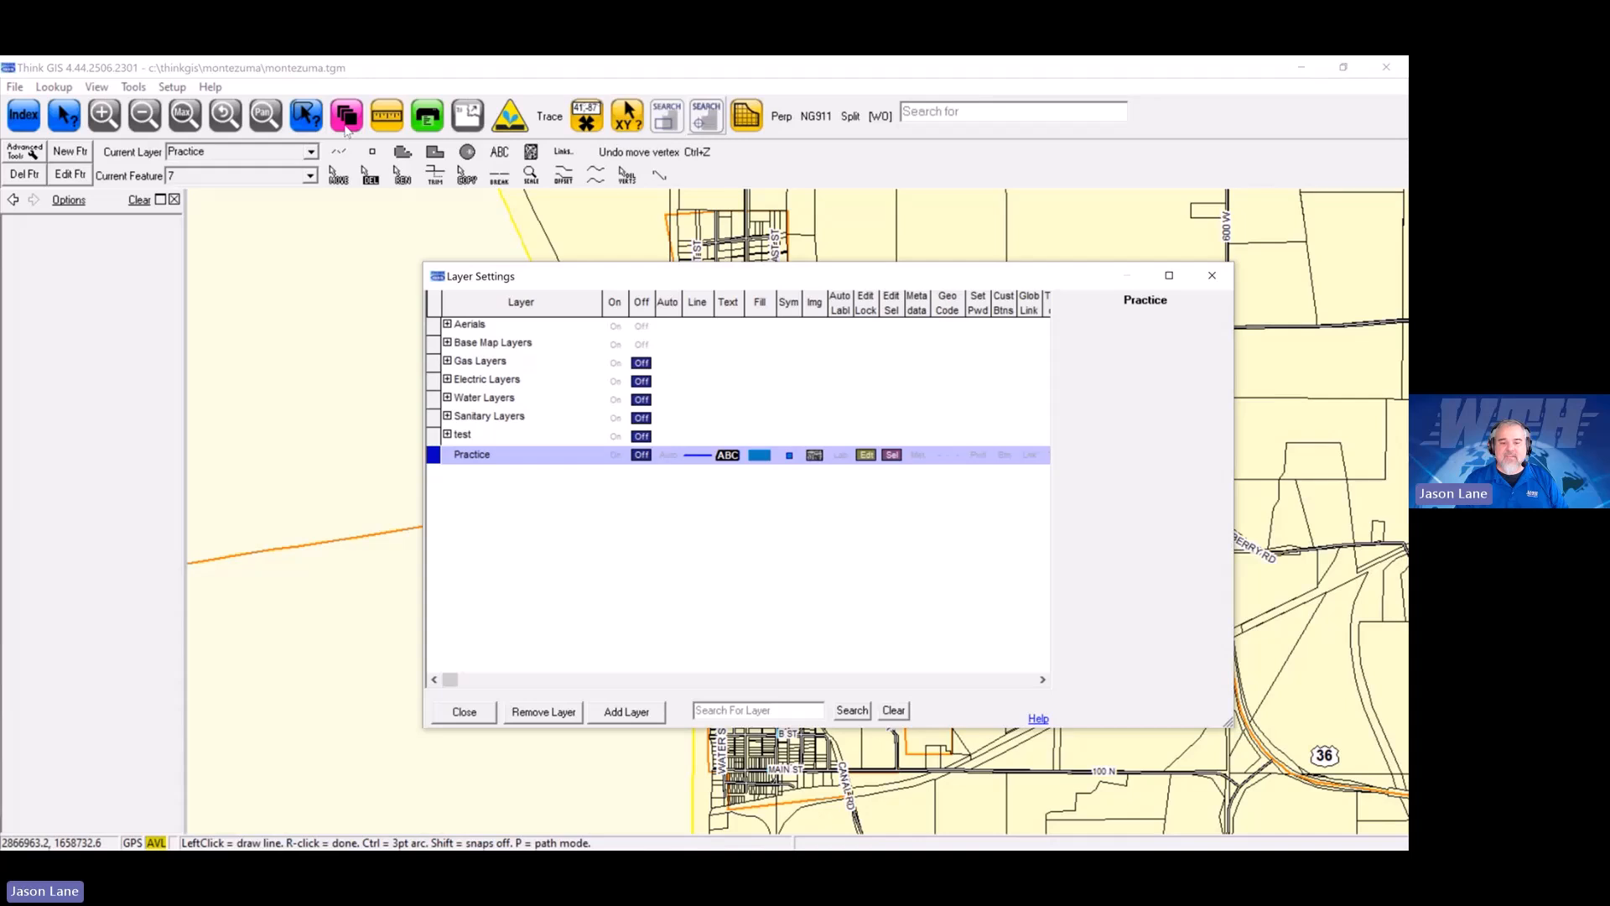
pyautogui.click(631, 715)
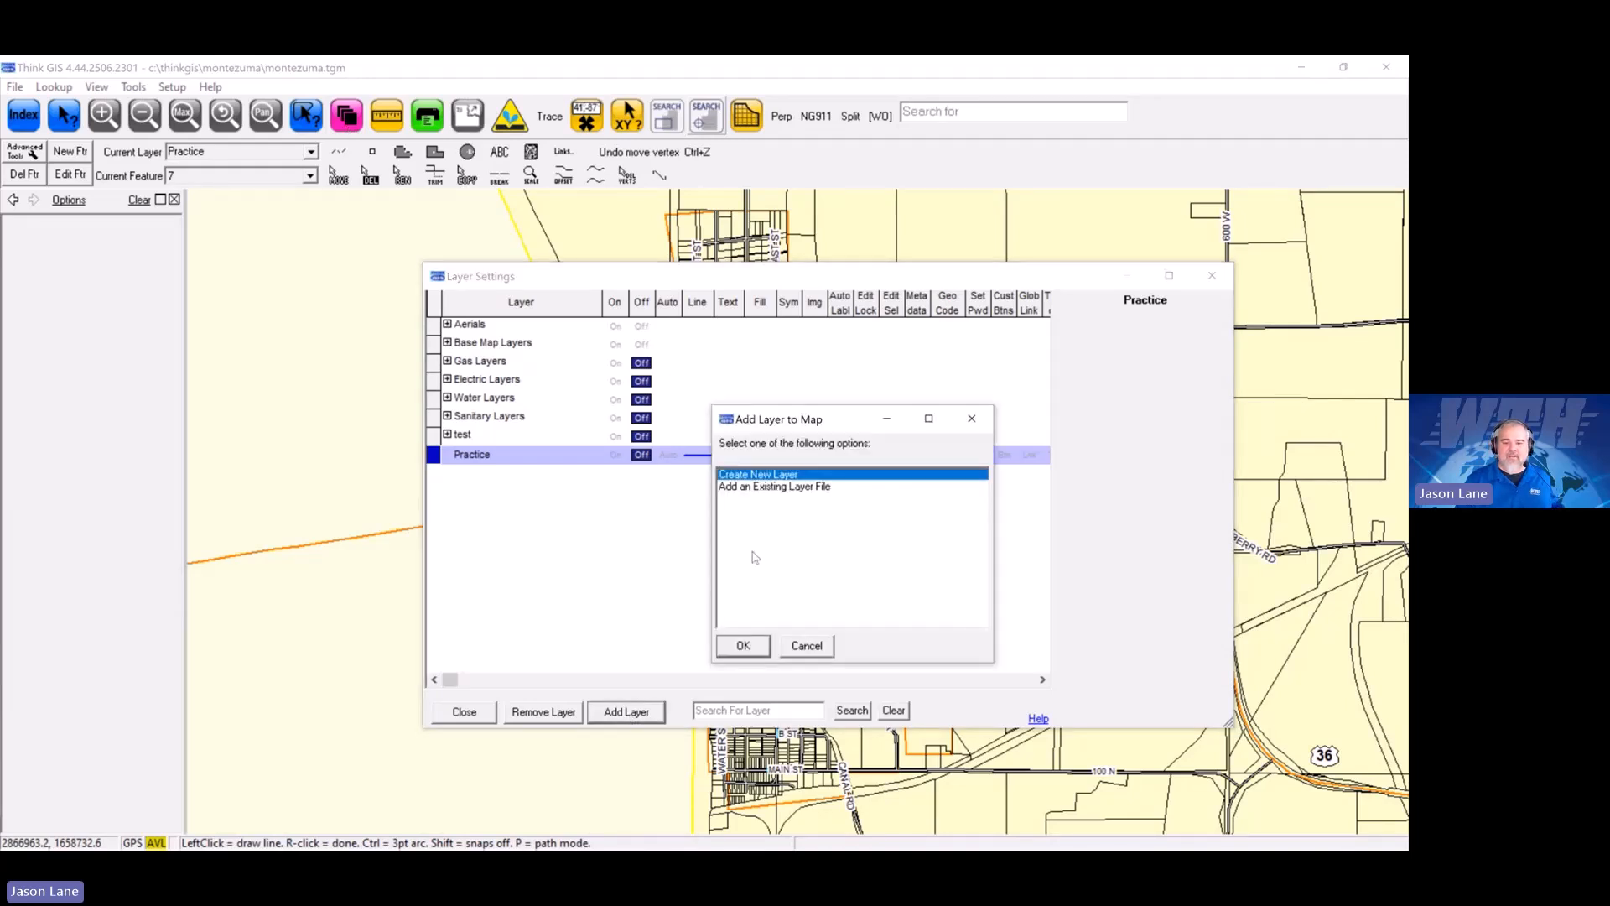
pyautogui.click(743, 647)
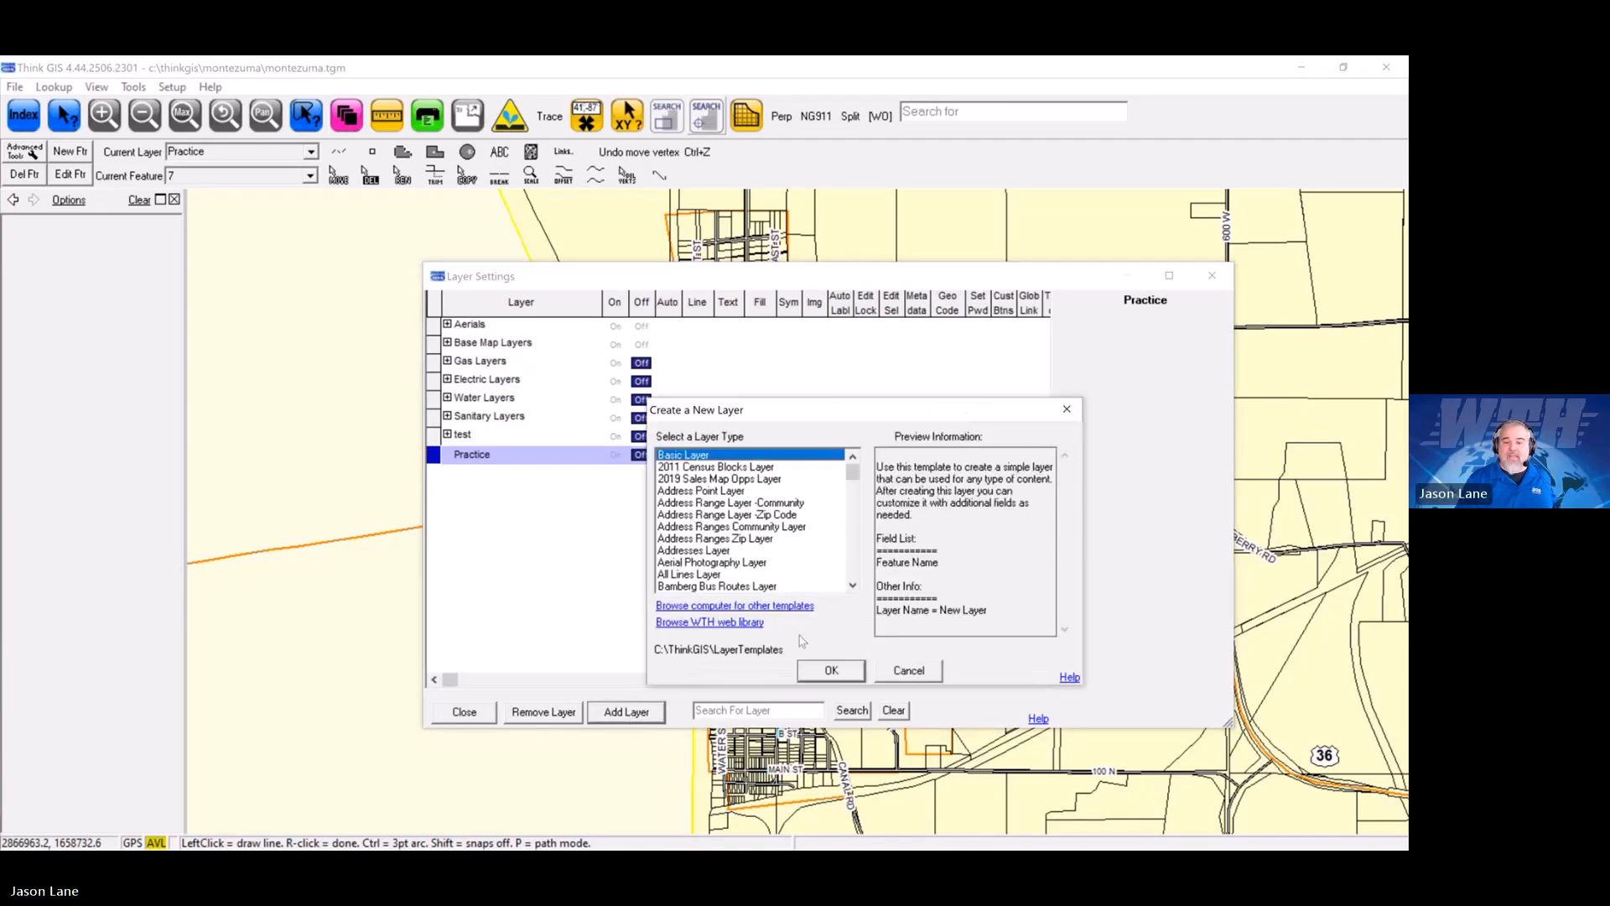
pyautogui.click(834, 673)
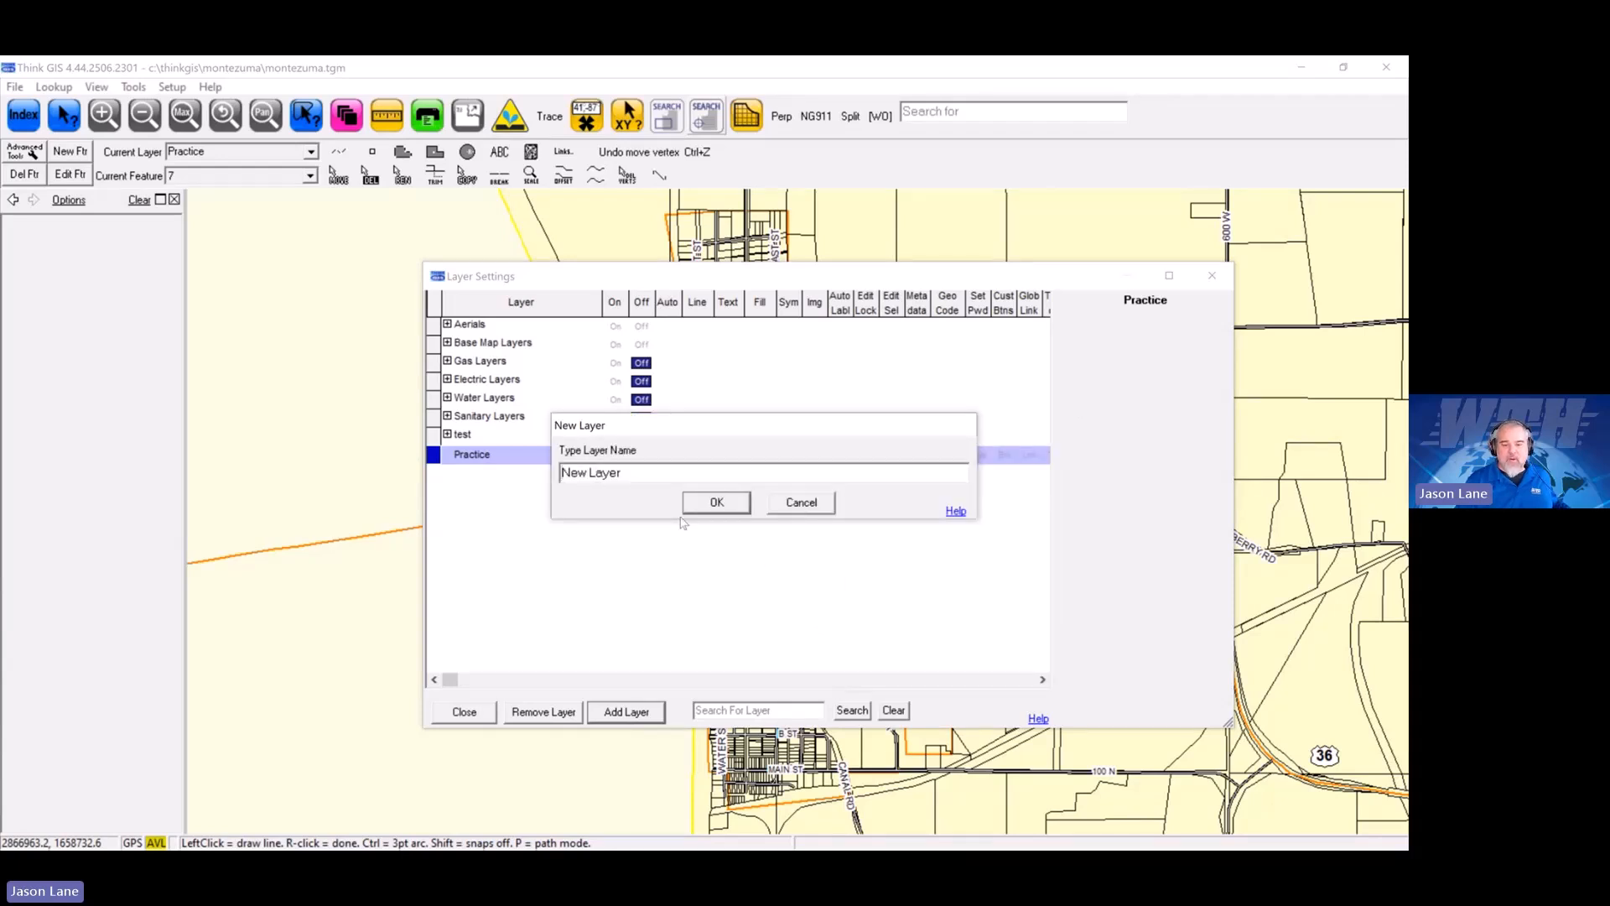
pyautogui.moveTo(642, 473); pyautogui.dragTo(560, 475)
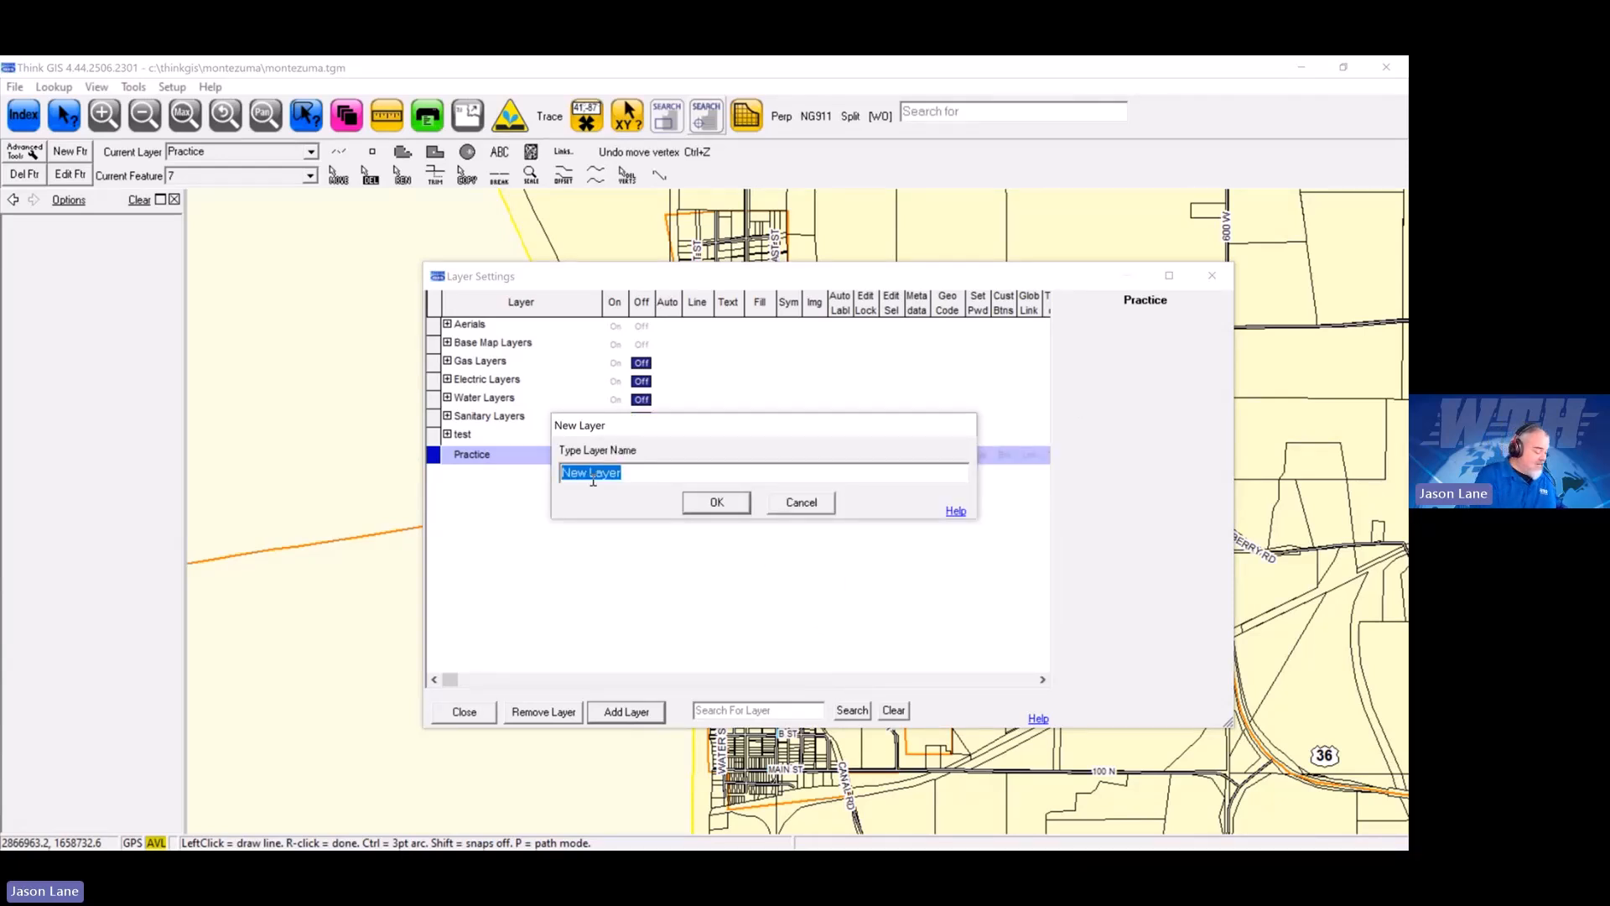
pyautogui.write('Patro')
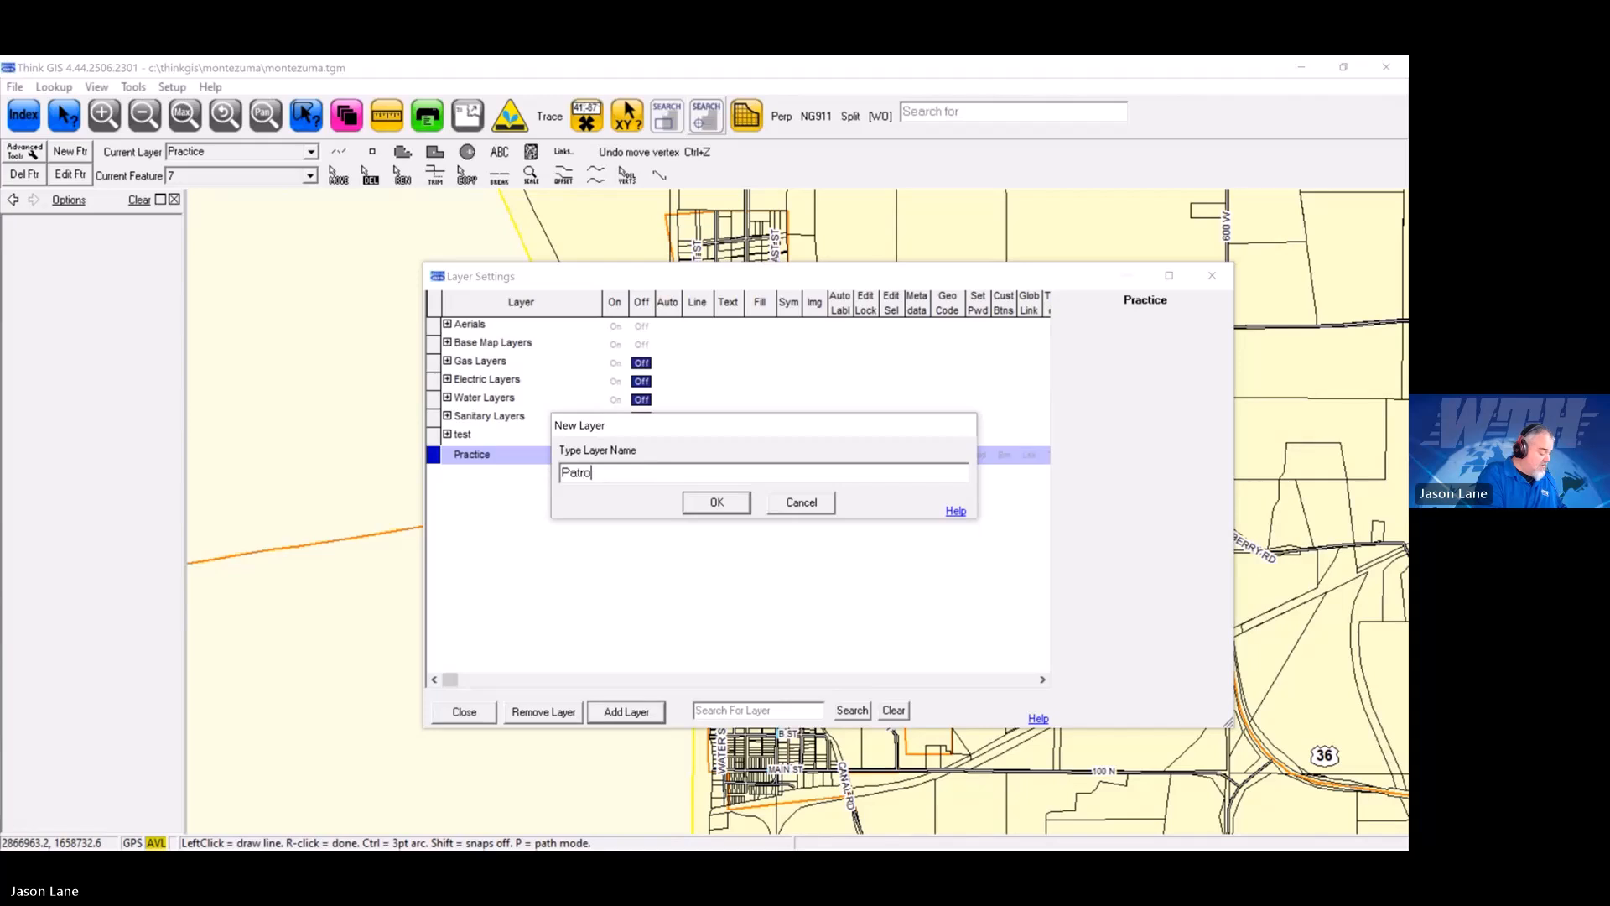
pyautogui.write('l Zones')
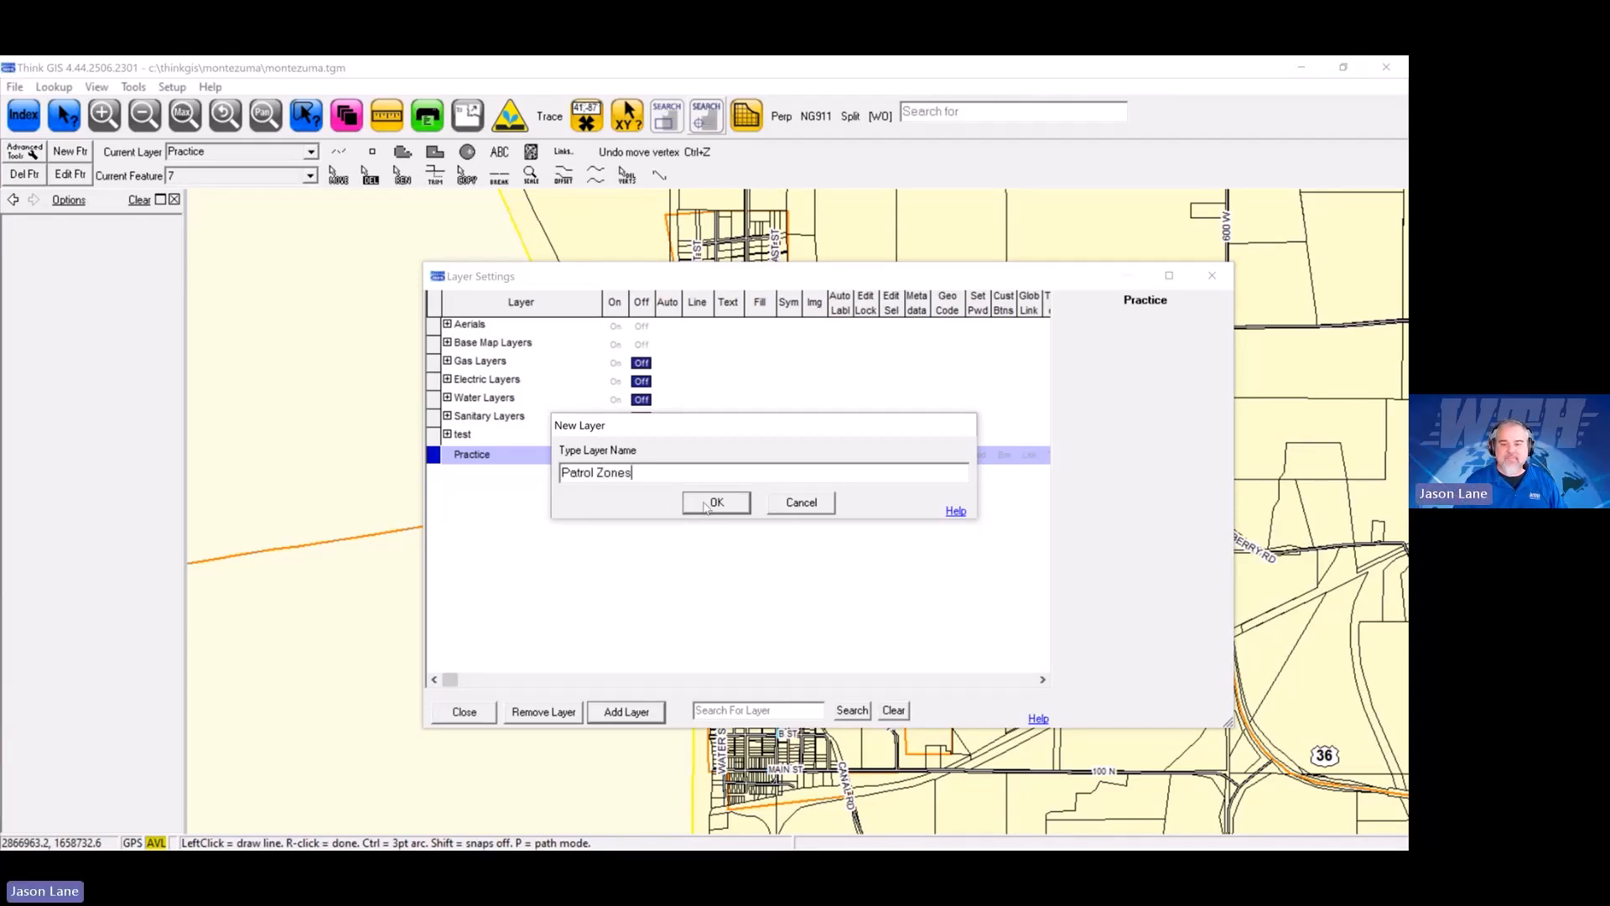
pyautogui.click(707, 504)
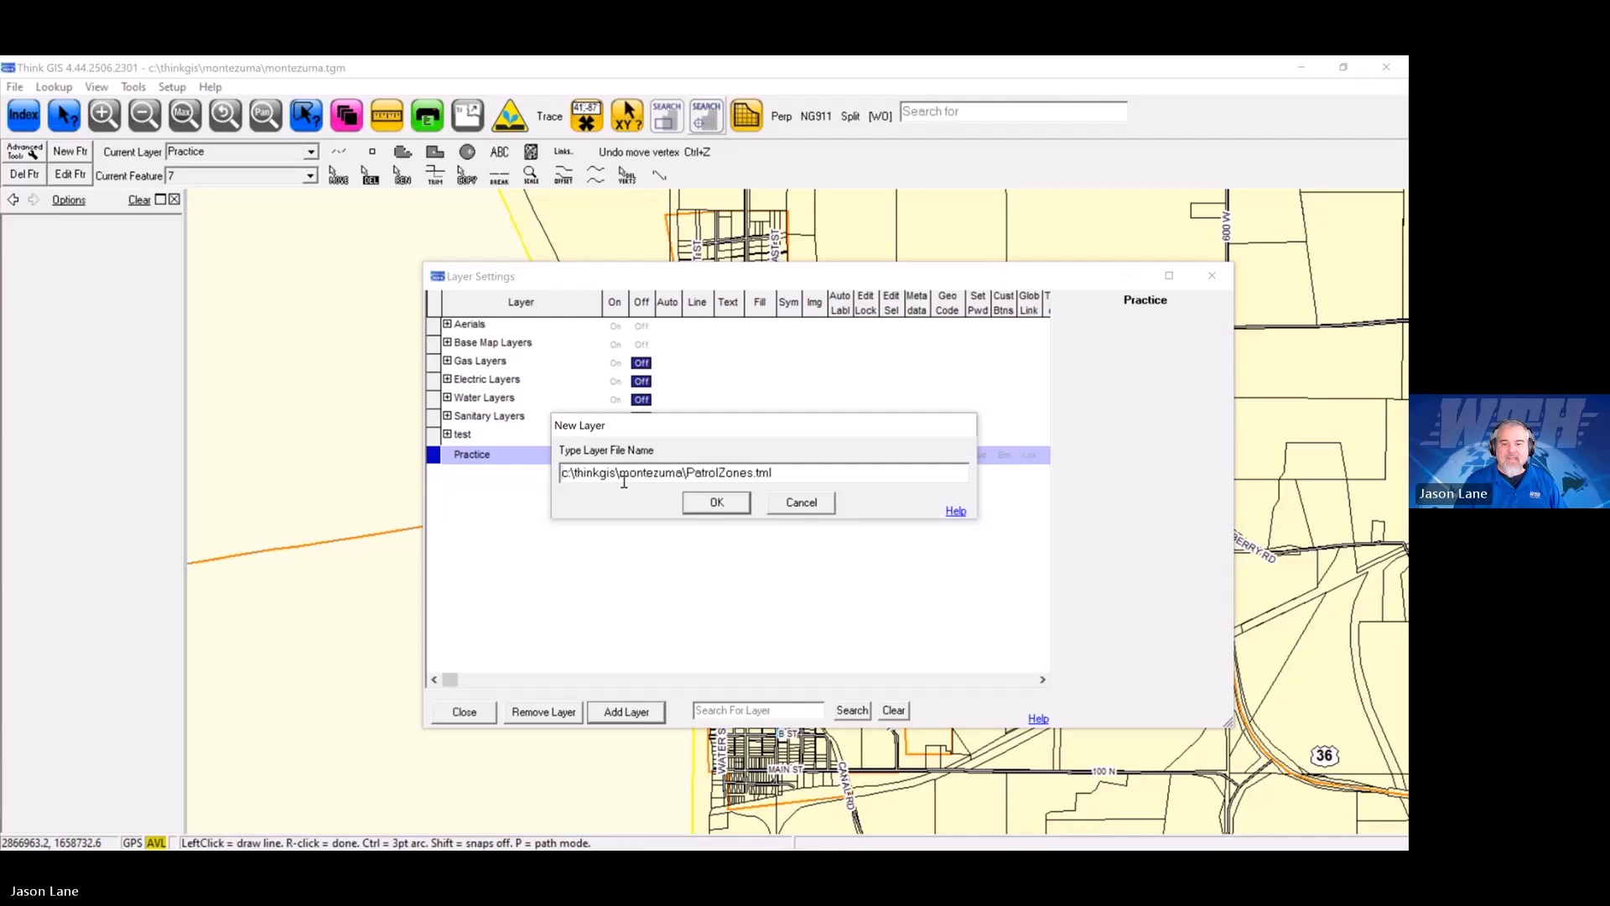
pyautogui.click(717, 504)
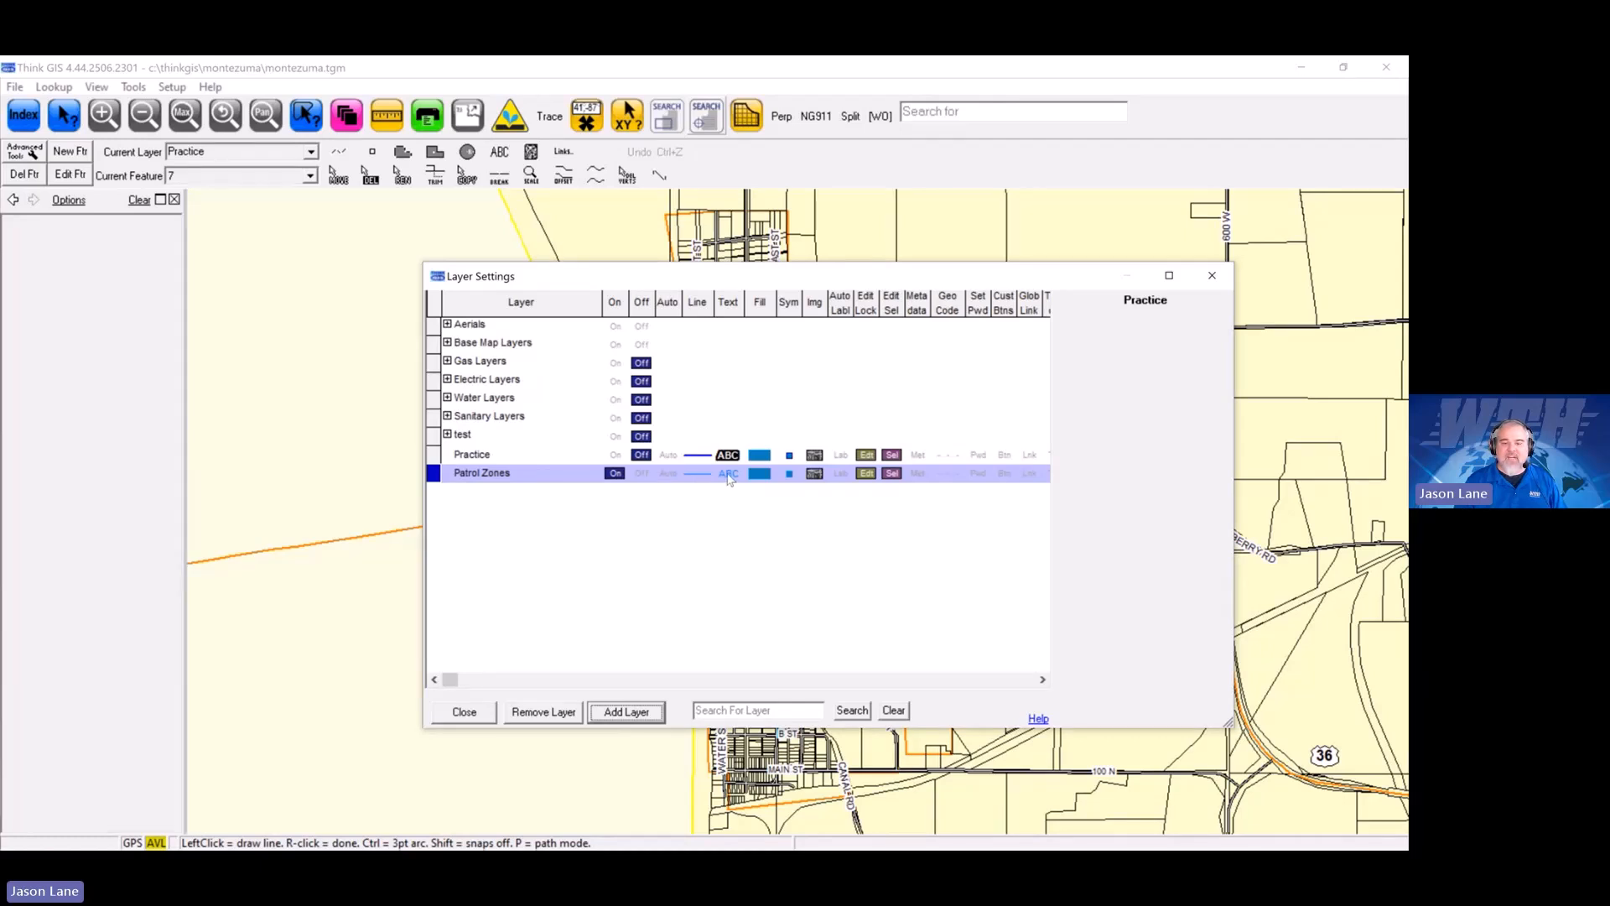
# Step: Make the Patrol Zones layer's label text white and bold with a black shadow, and close the layer settings
pyautogui.click(728, 475)
pyautogui.click(1153, 409)
pyautogui.click(1108, 470)
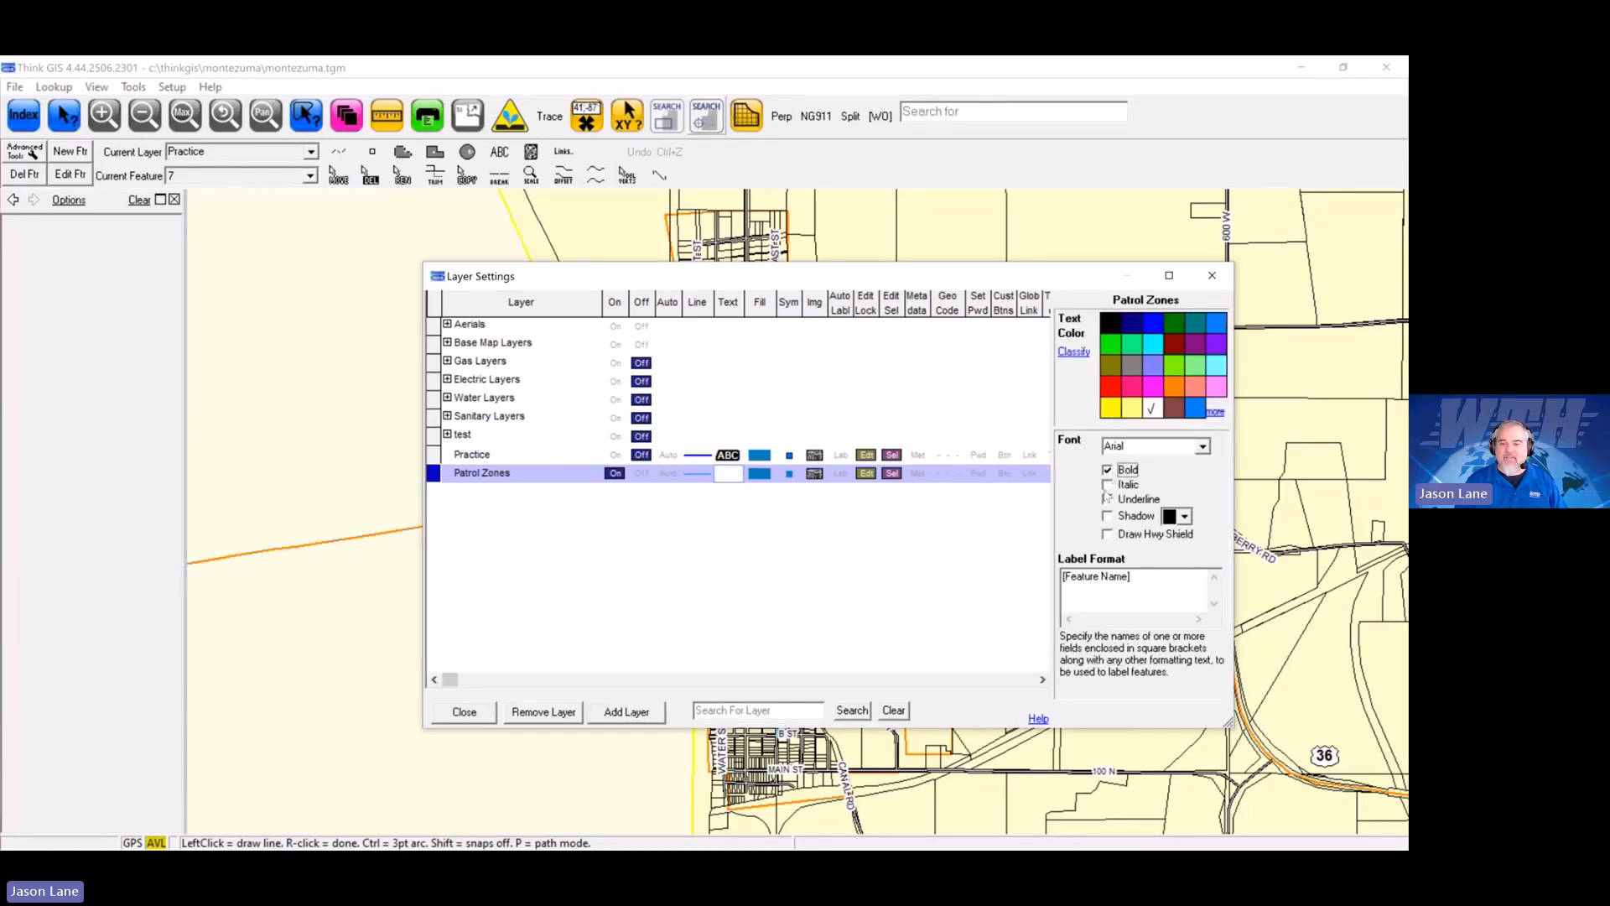
pyautogui.click(1108, 516)
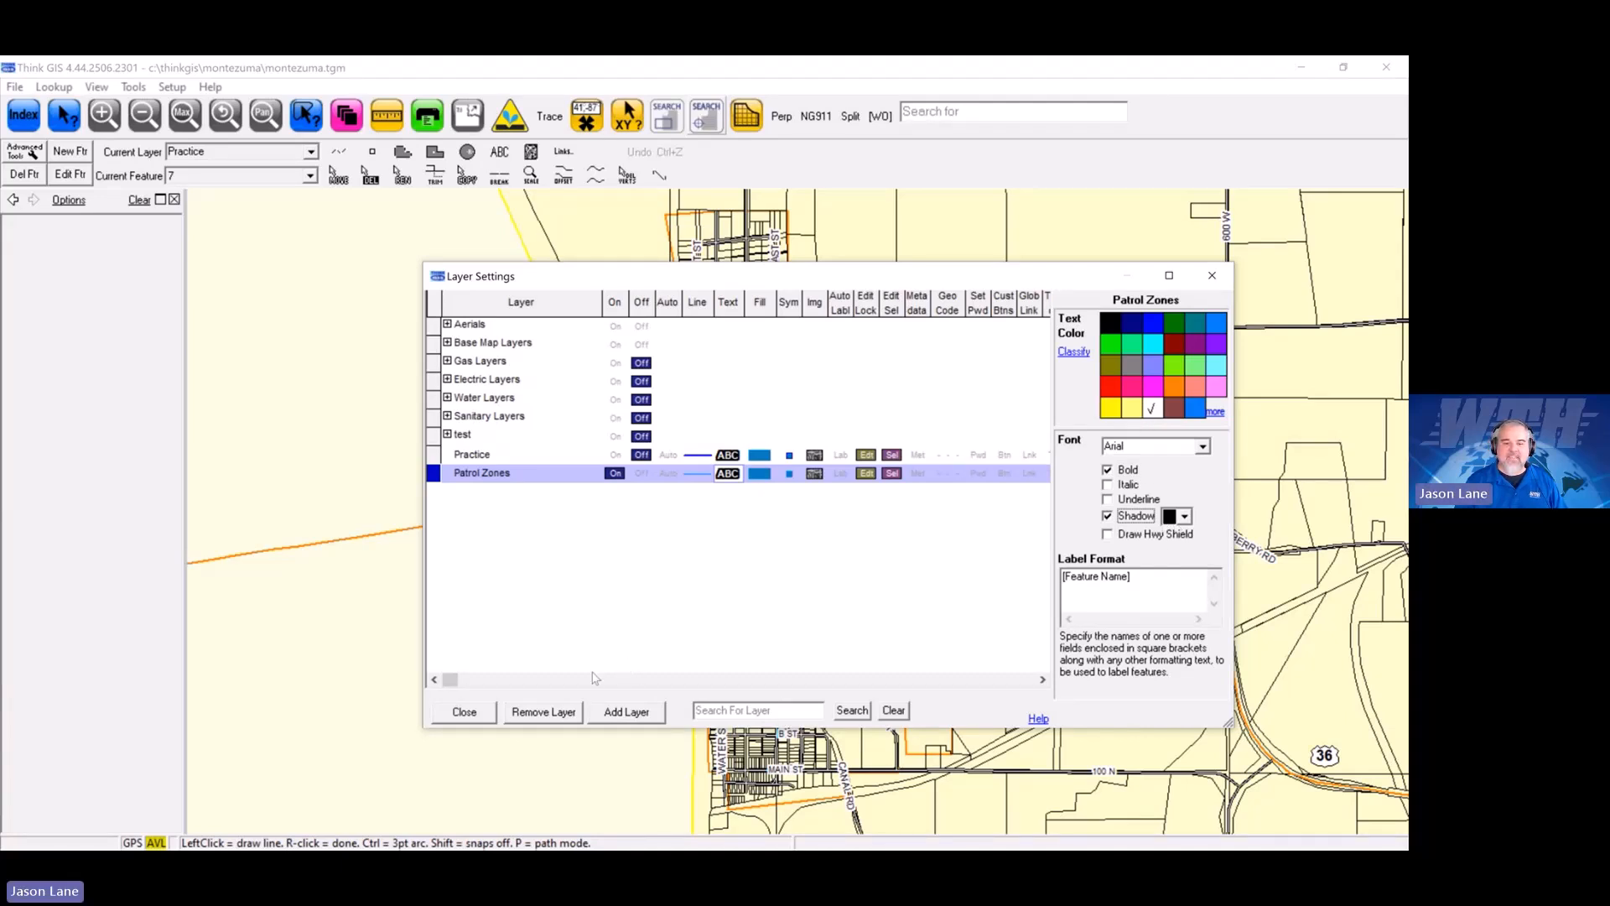
pyautogui.click(480, 718)
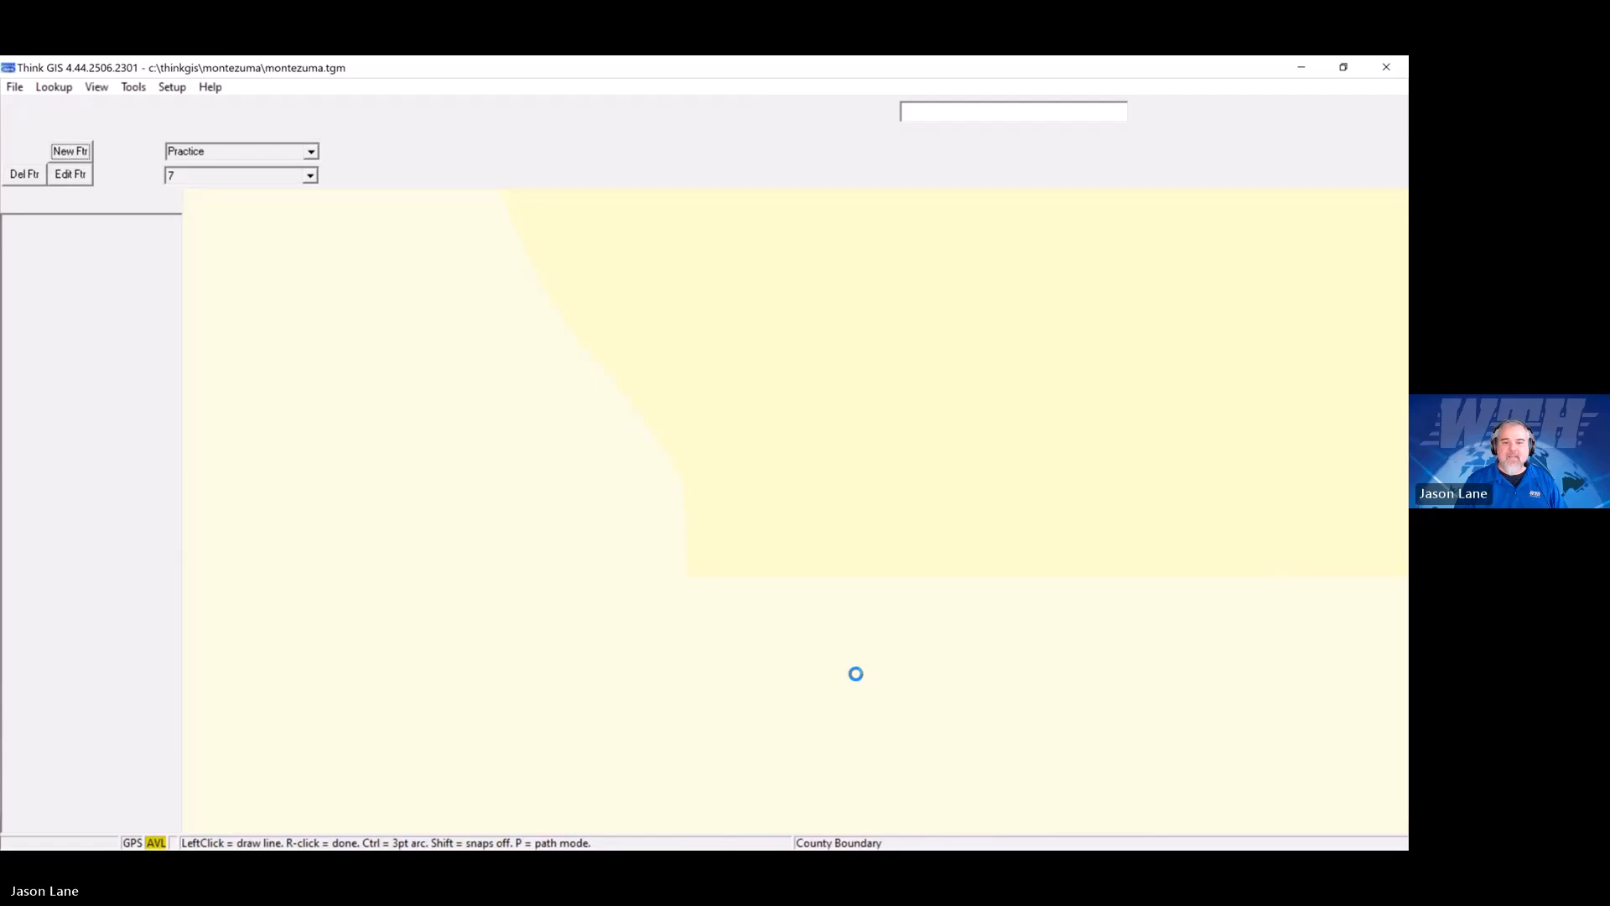
# Step: Make Patrol Zones the current layer and add a new feature named Zone 1
pyautogui.click(310, 151)
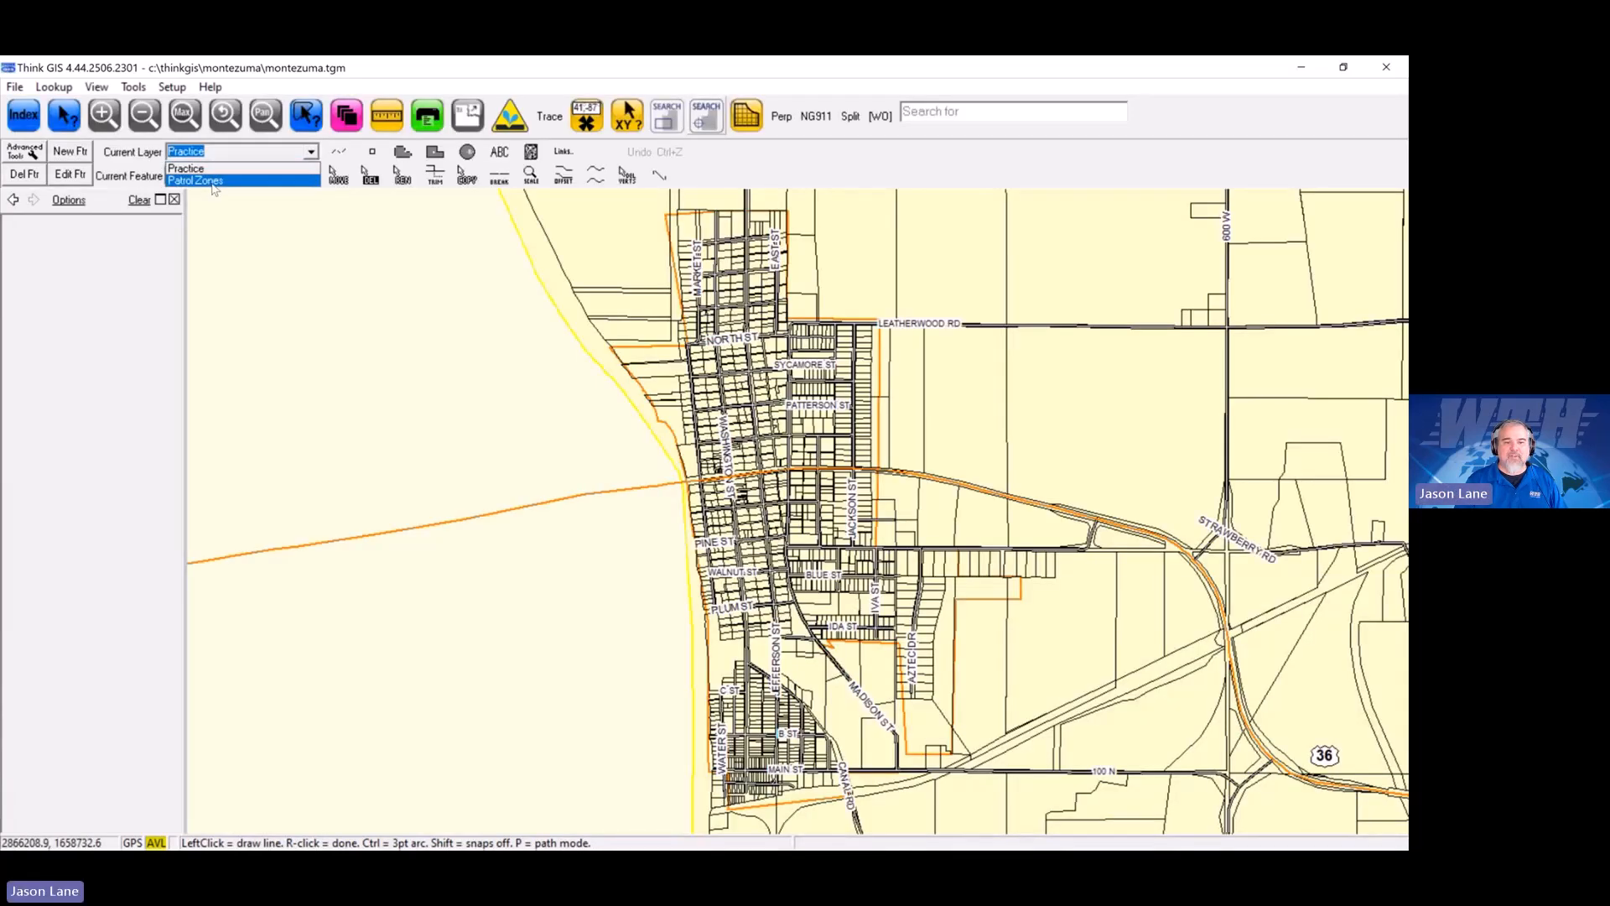
pyautogui.click(213, 182)
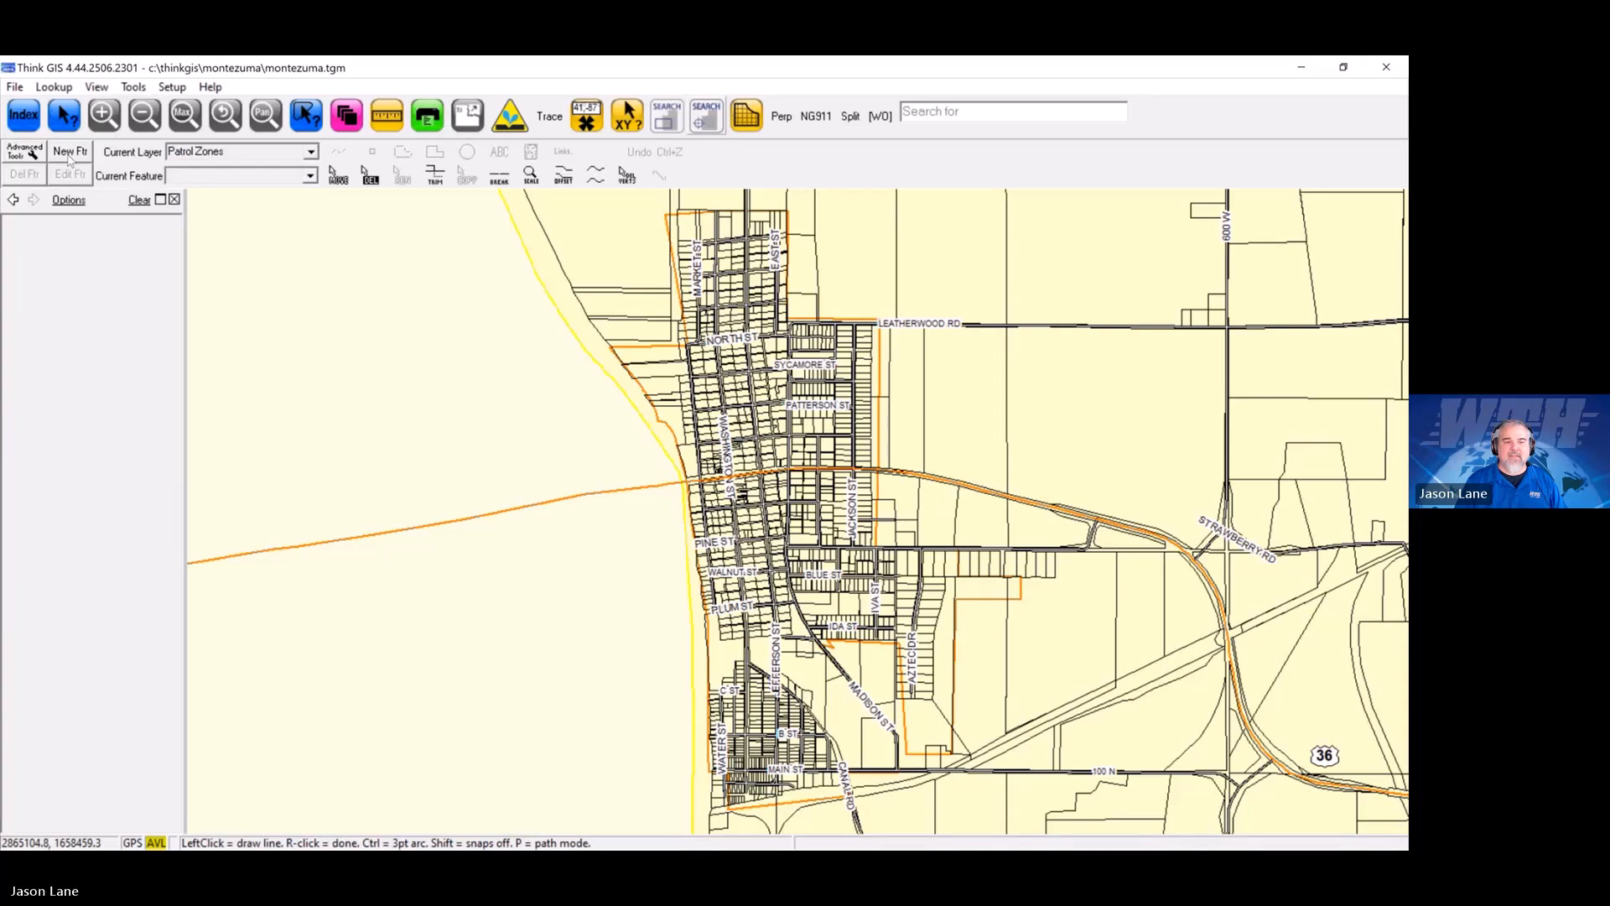
pyautogui.click(71, 152)
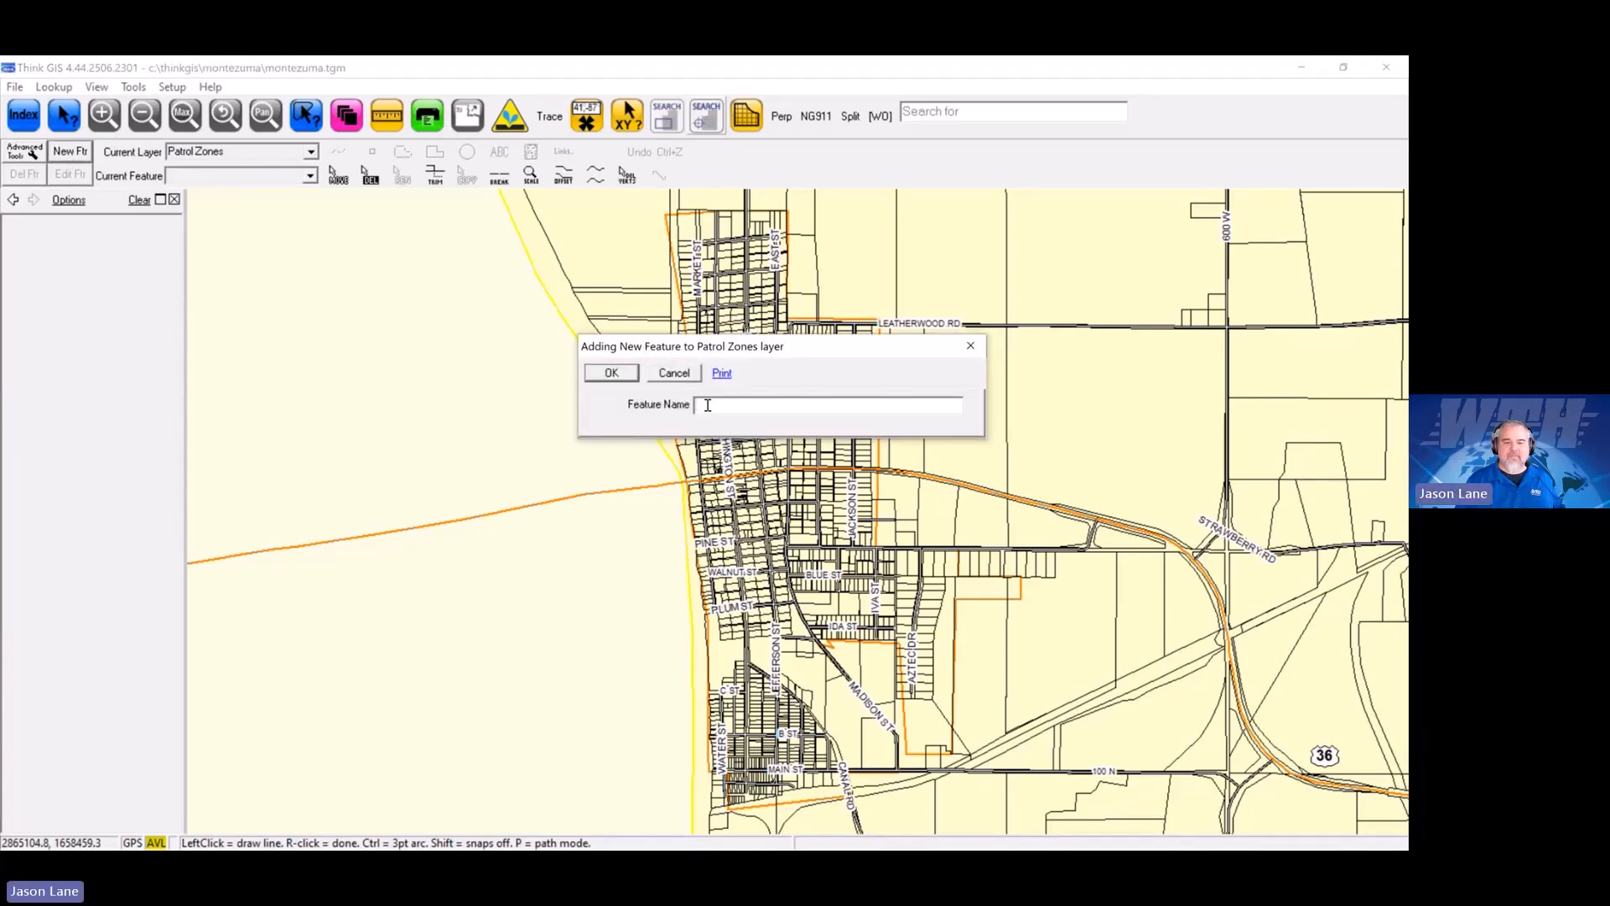
pyautogui.write('Zone ')
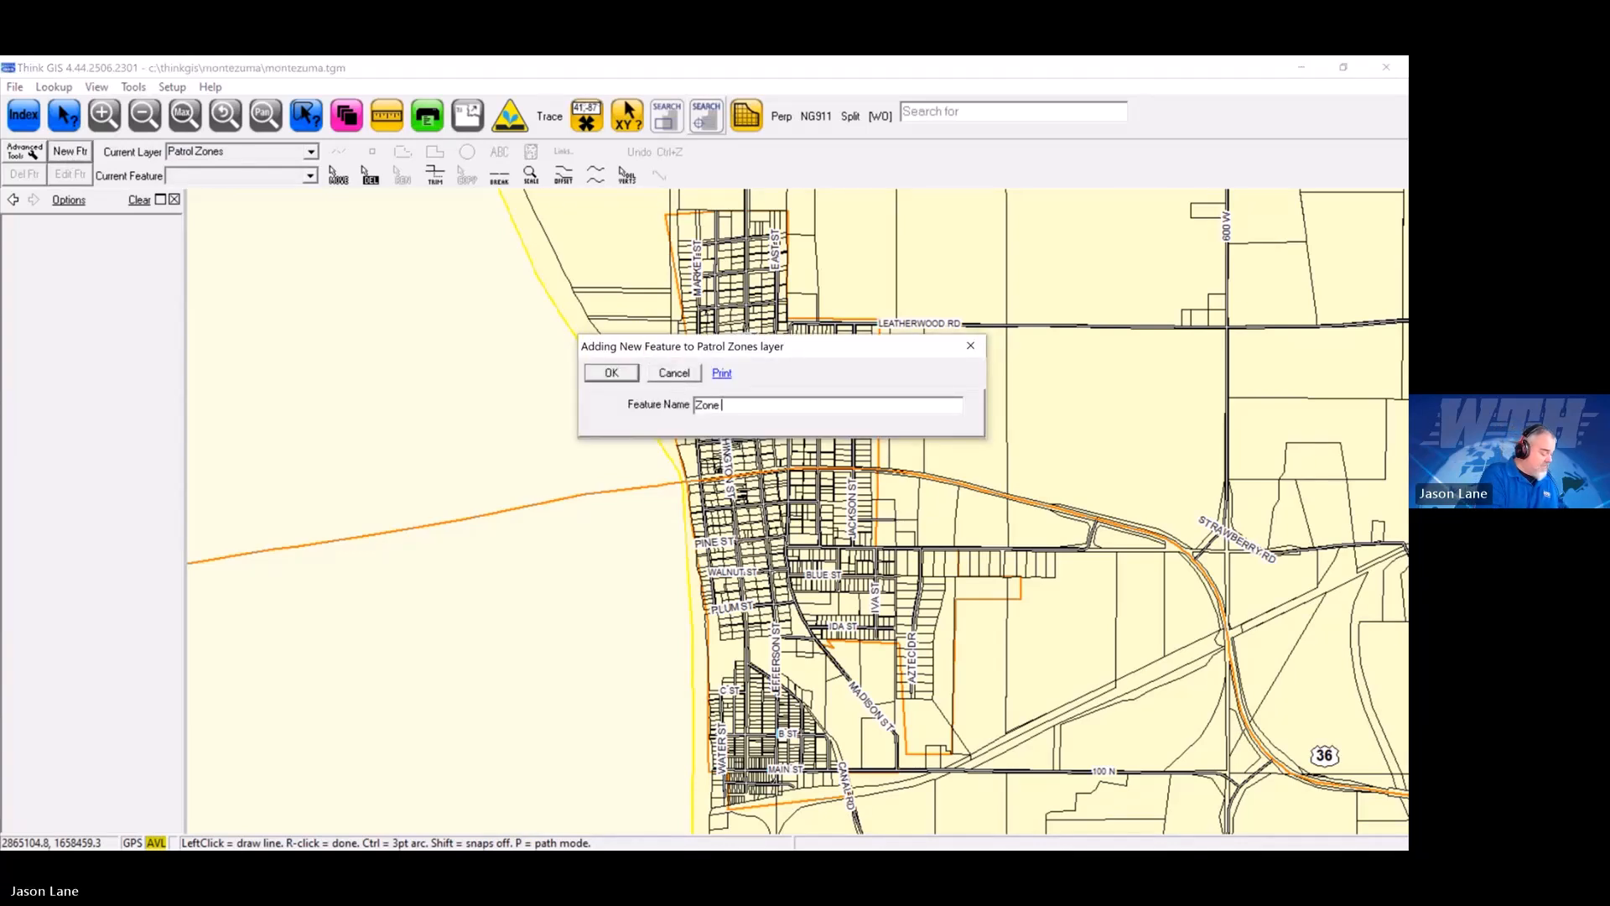
pyautogui.write('1')
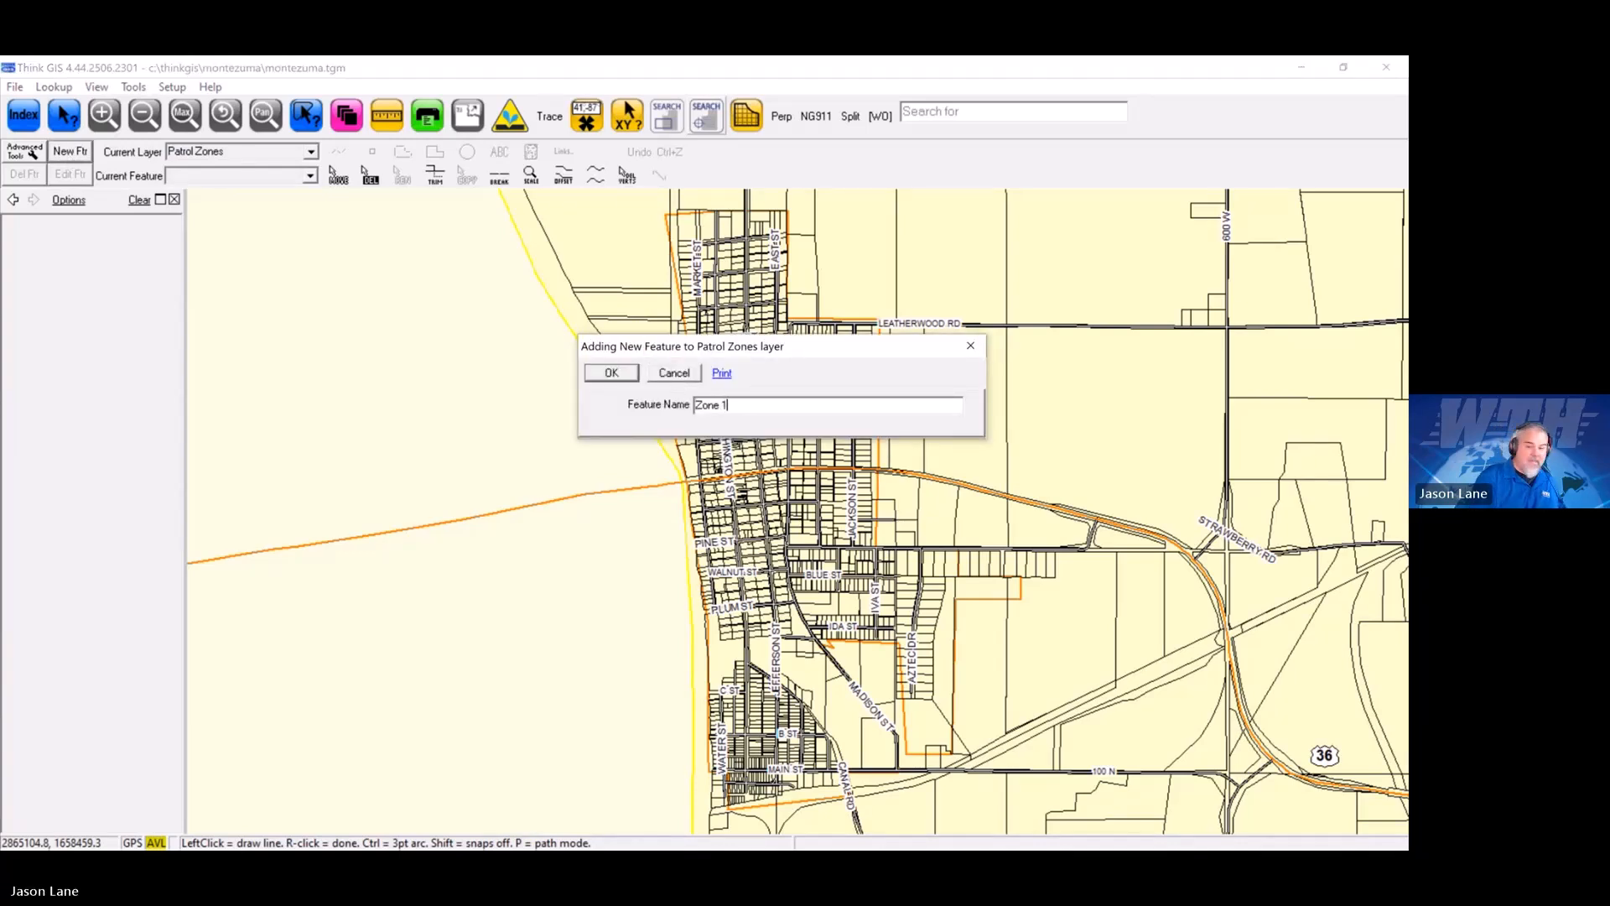
pyautogui.click(612, 374)
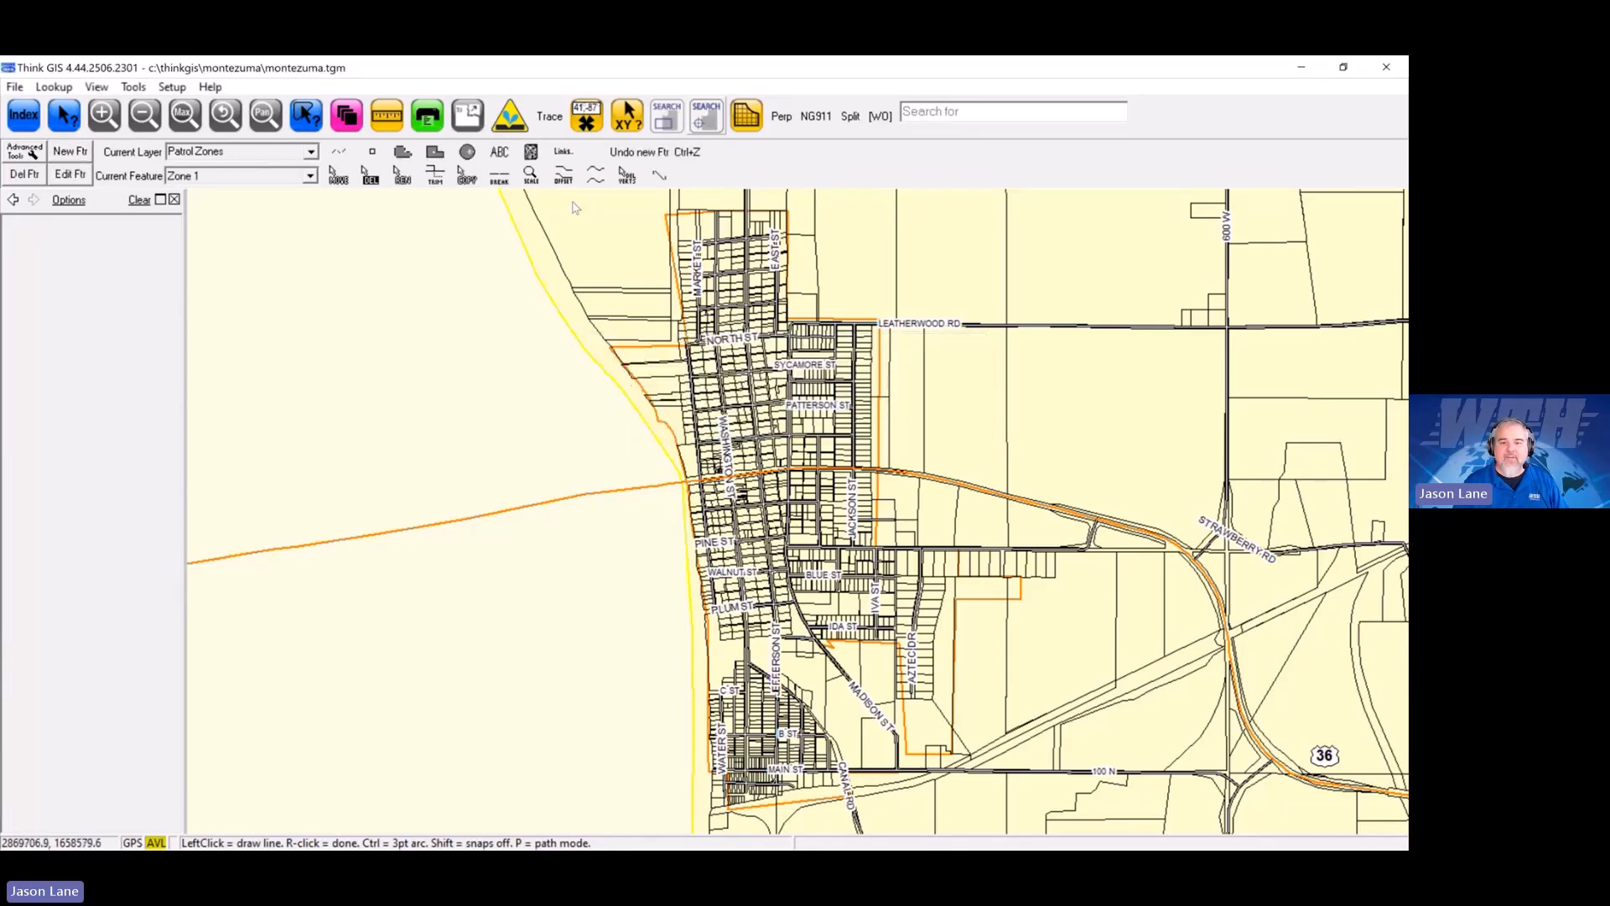
# Step: Start Zone 1's area at the town boundary's northwestern corner and trace the northern and eastern edges south to Highway 36, continuing west along it
pyautogui.moveTo(564, 200); pyautogui.dragTo(945, 511)
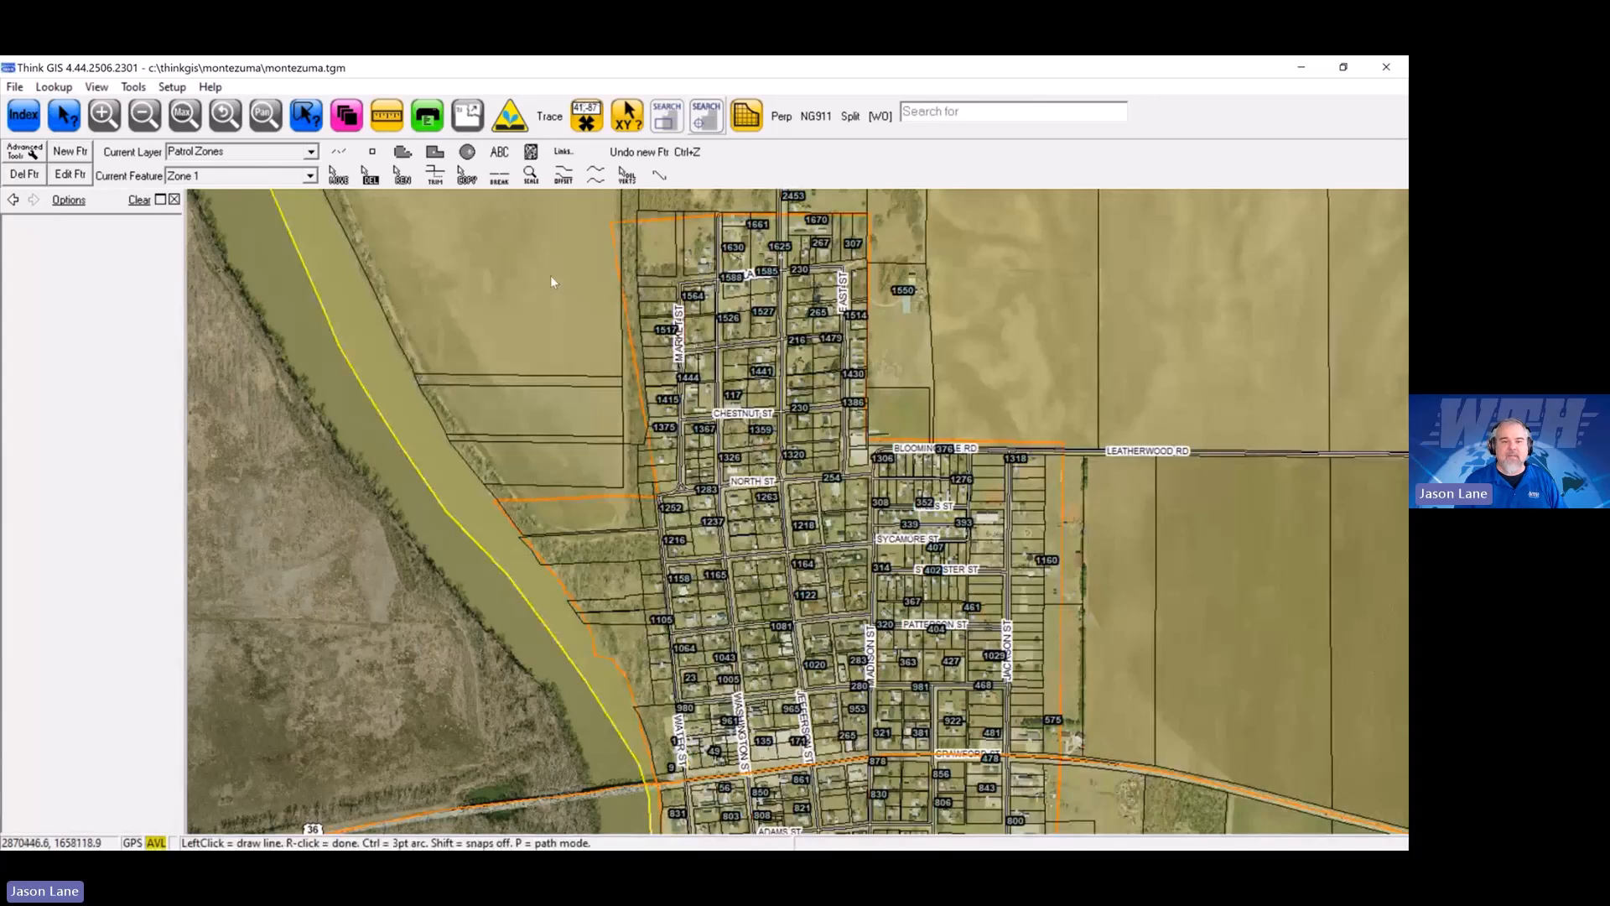
pyautogui.click(609, 223)
pyautogui.click(868, 214)
pyautogui.click(868, 441)
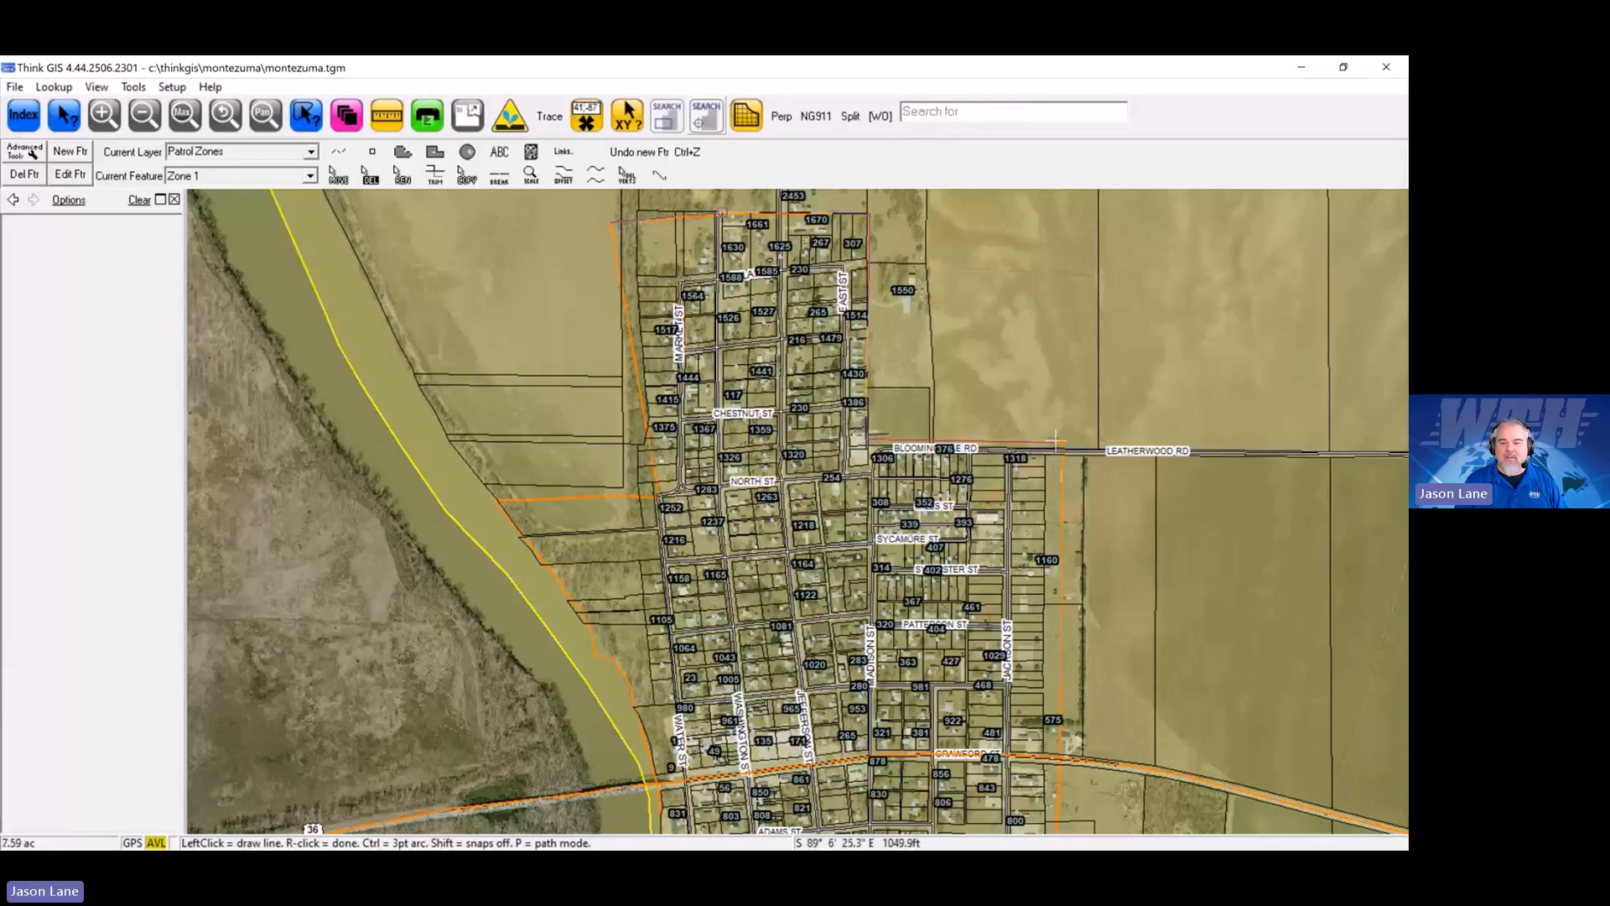
pyautogui.click(1062, 443)
pyautogui.click(1060, 757)
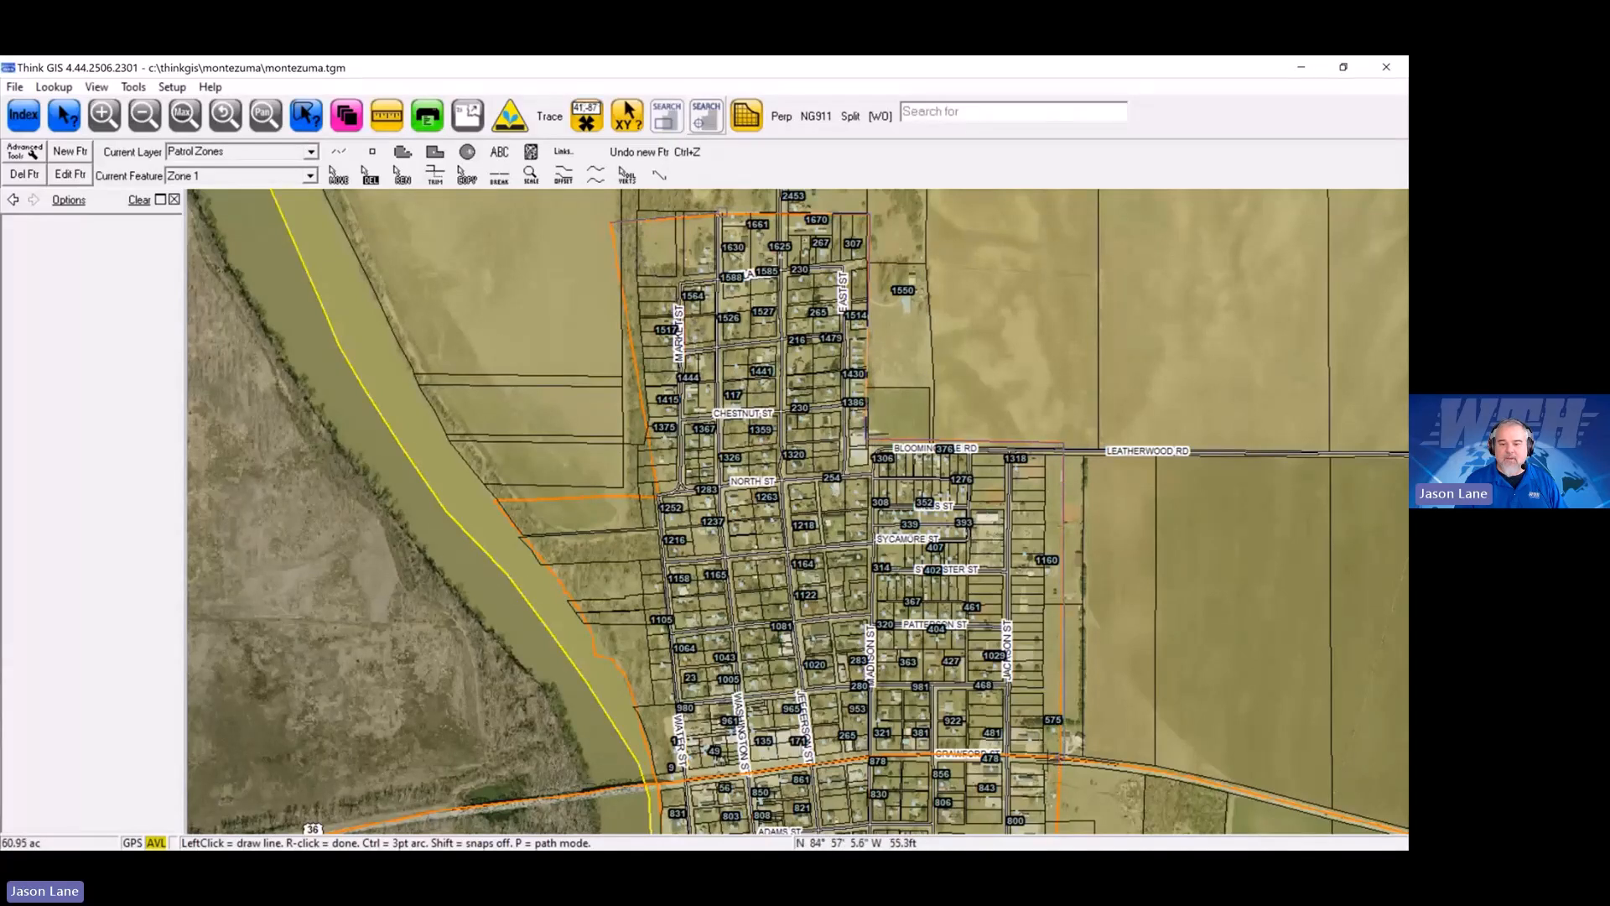
pyautogui.click(906, 755)
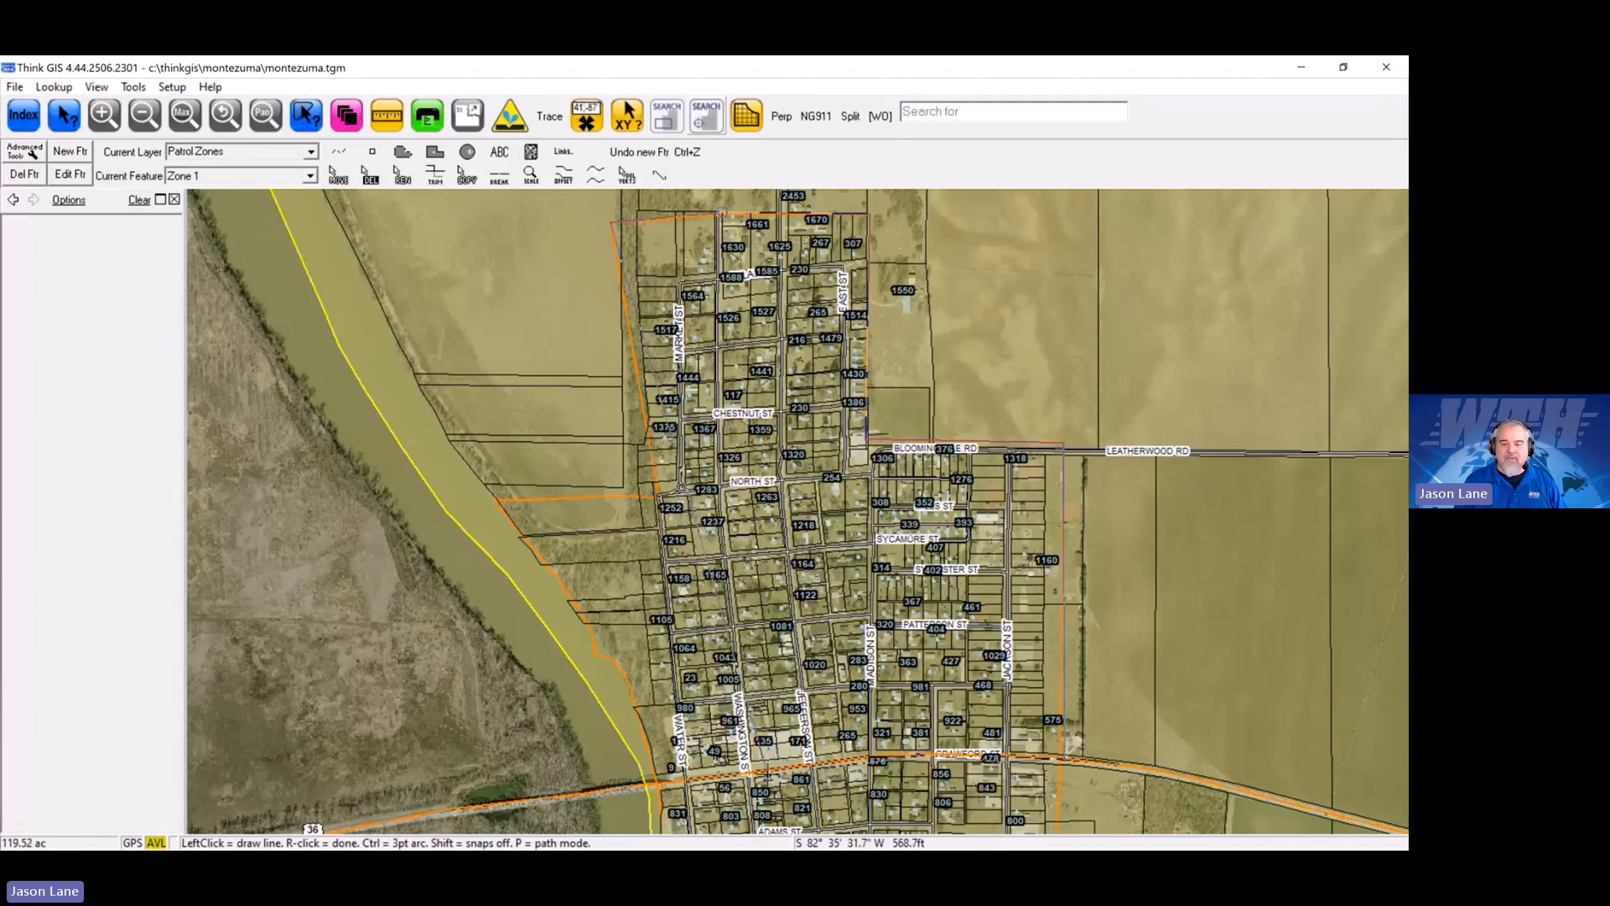
# Step: Continue Zone 1 along Highway 36 to the river, follow the western boundary north in path mode, and finish the area
pyautogui.click(653, 786)
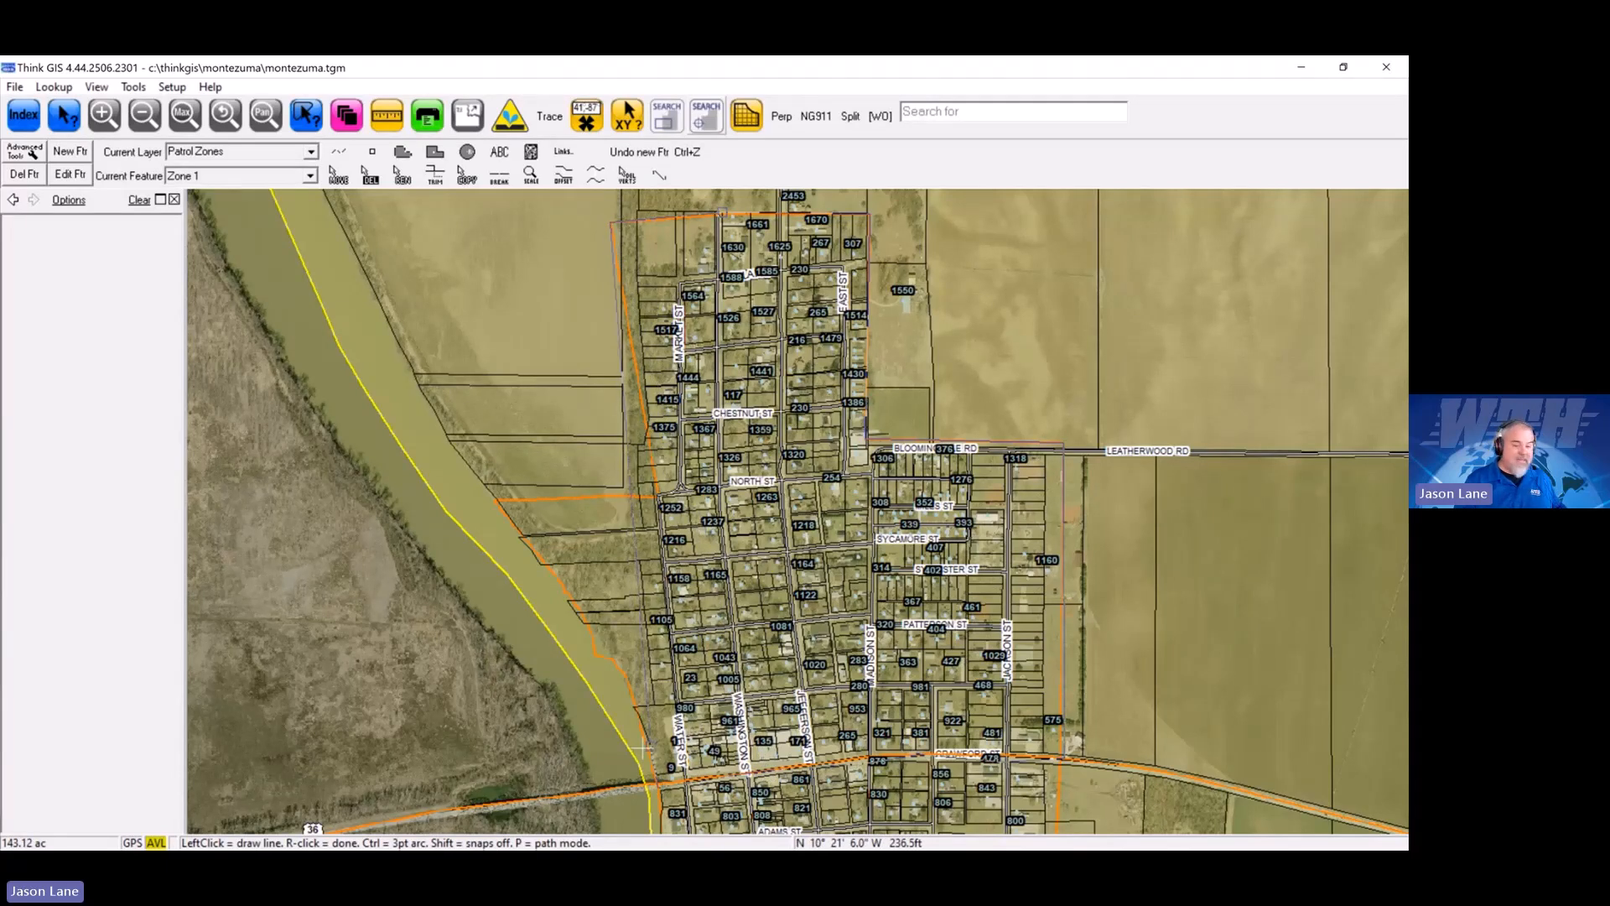
pyautogui.press('p')
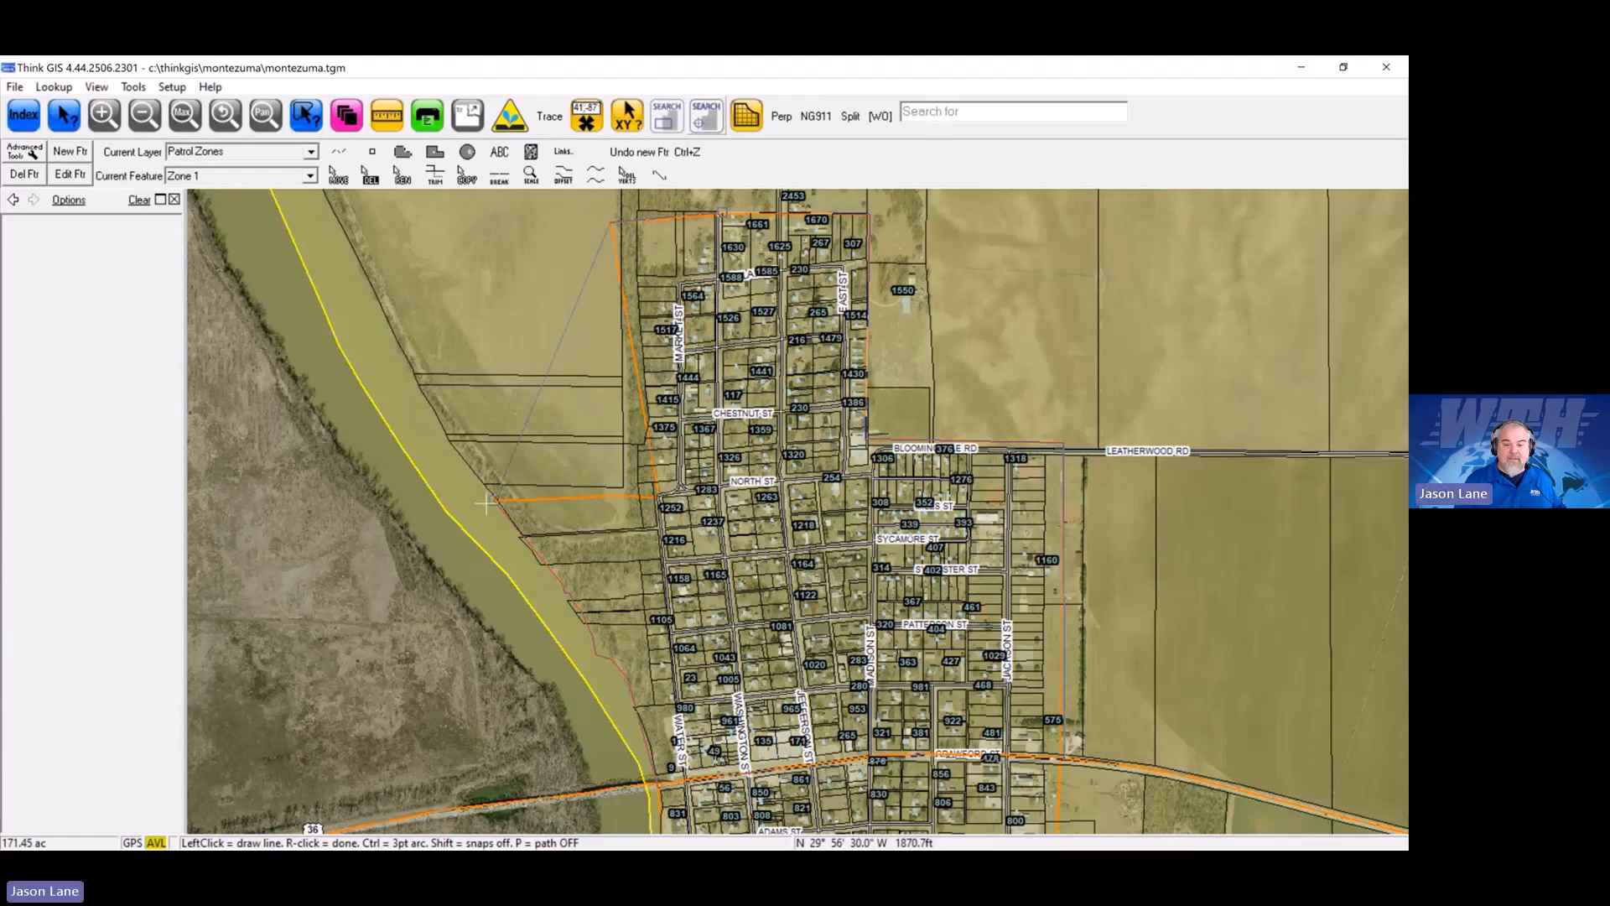
pyautogui.click(487, 502)
pyautogui.press('p')
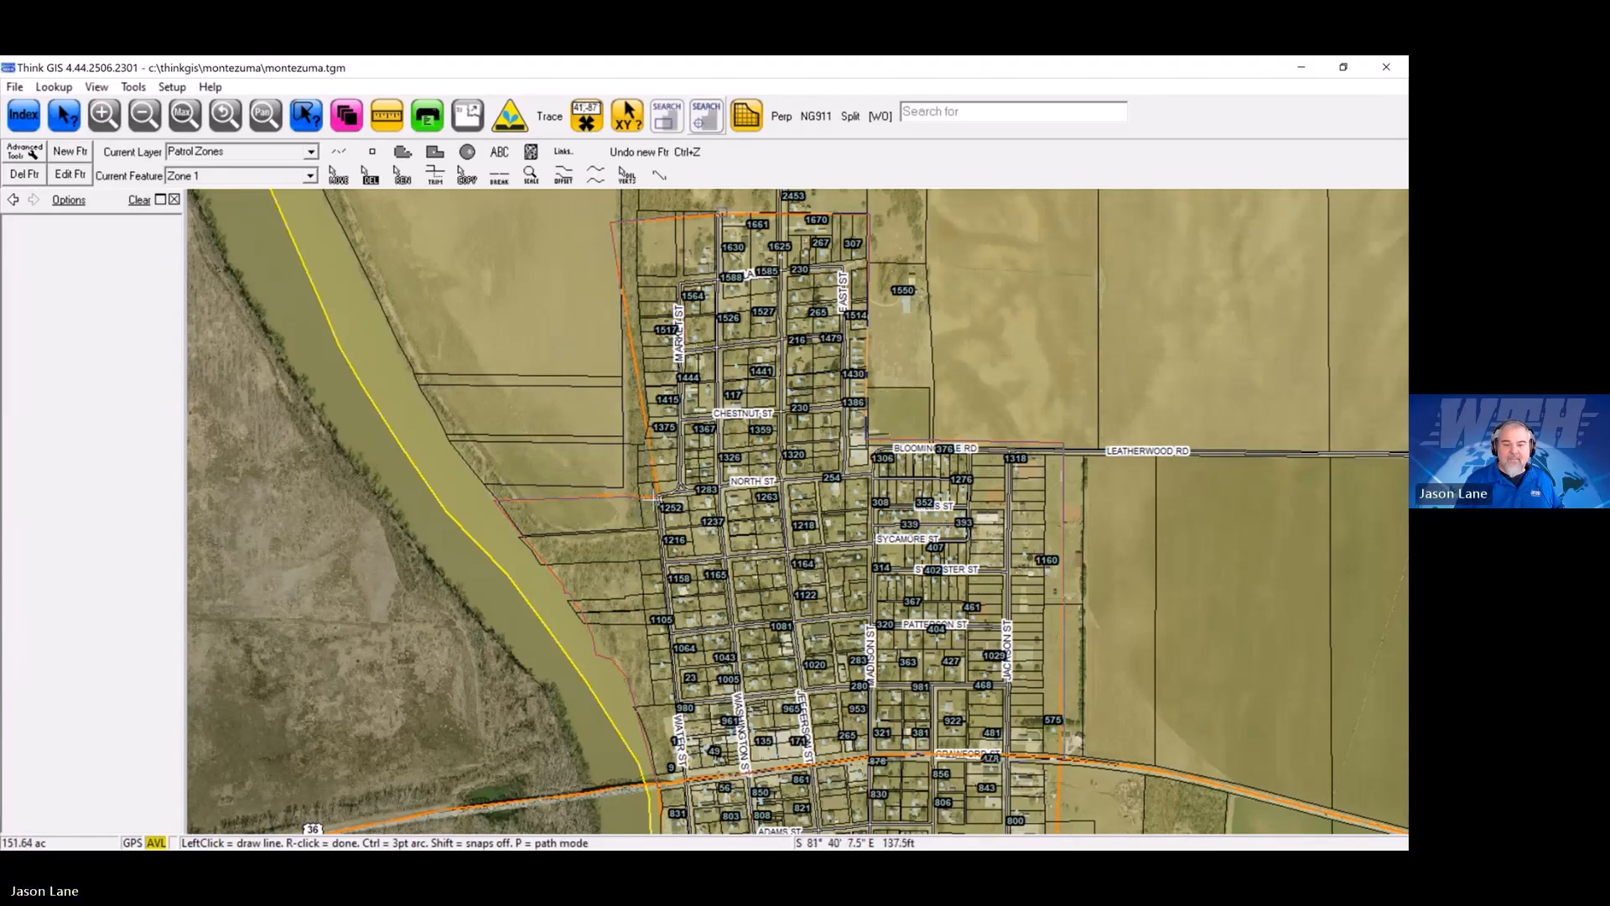
pyautogui.rightClick(653, 498)
# Step: Add a new feature named Zone 2 to the Patrol Zones layer for the southern part of town
pyautogui.moveTo(886, 643); pyautogui.dragTo(834, 369)
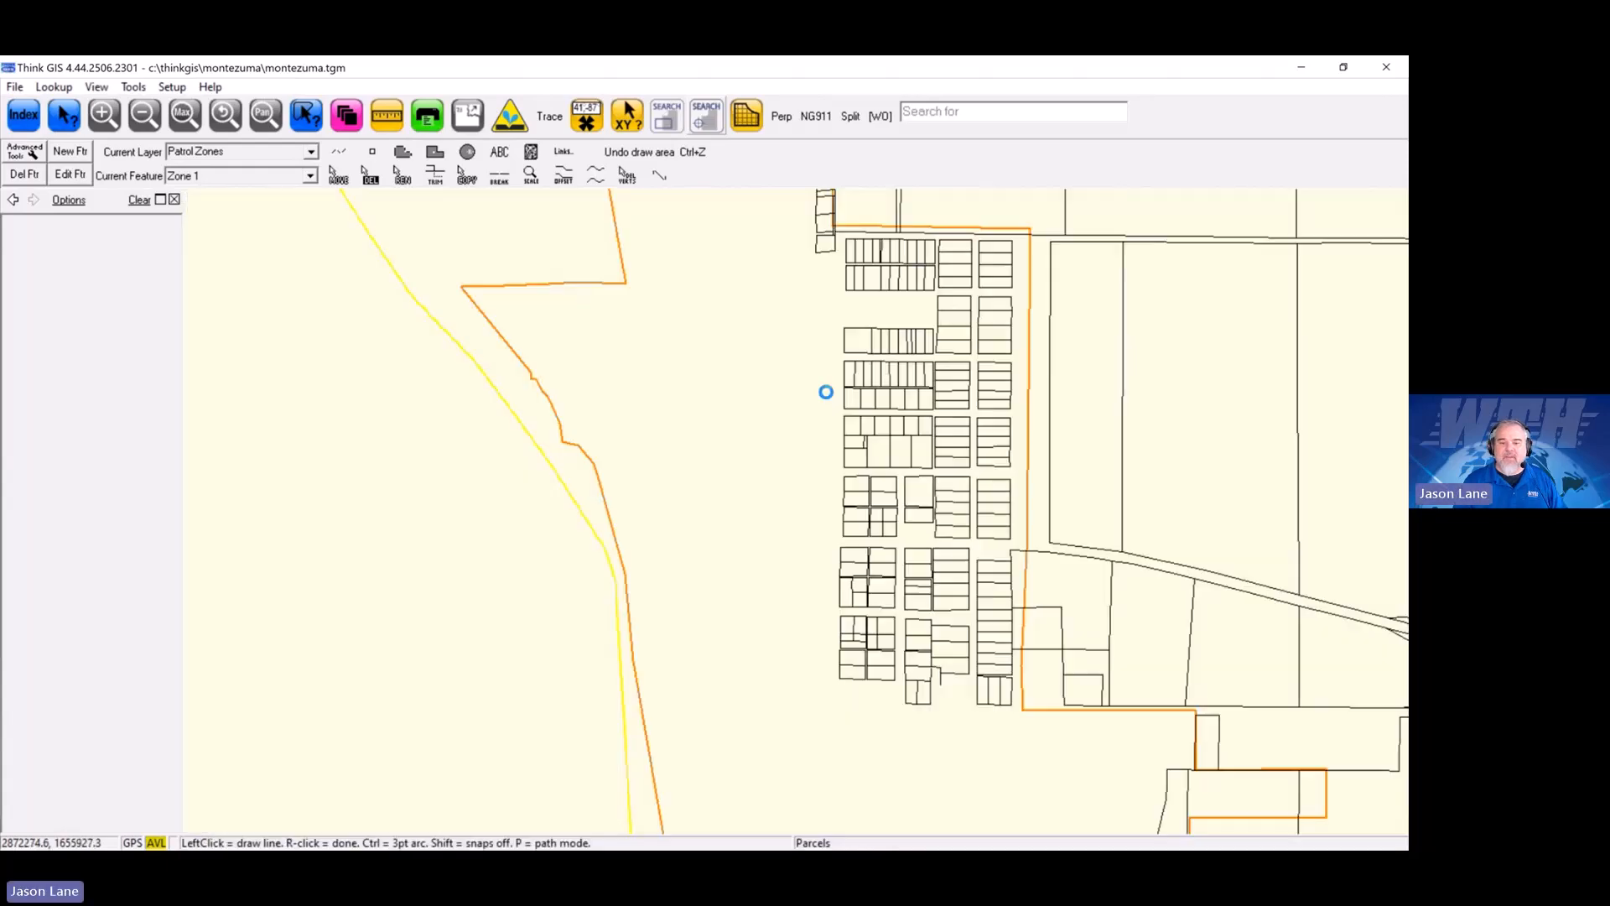
pyautogui.scroll(-1, 837, 520)
pyautogui.scroll(-1, 854, 618)
pyautogui.moveTo(854, 617); pyautogui.dragTo(764, 391)
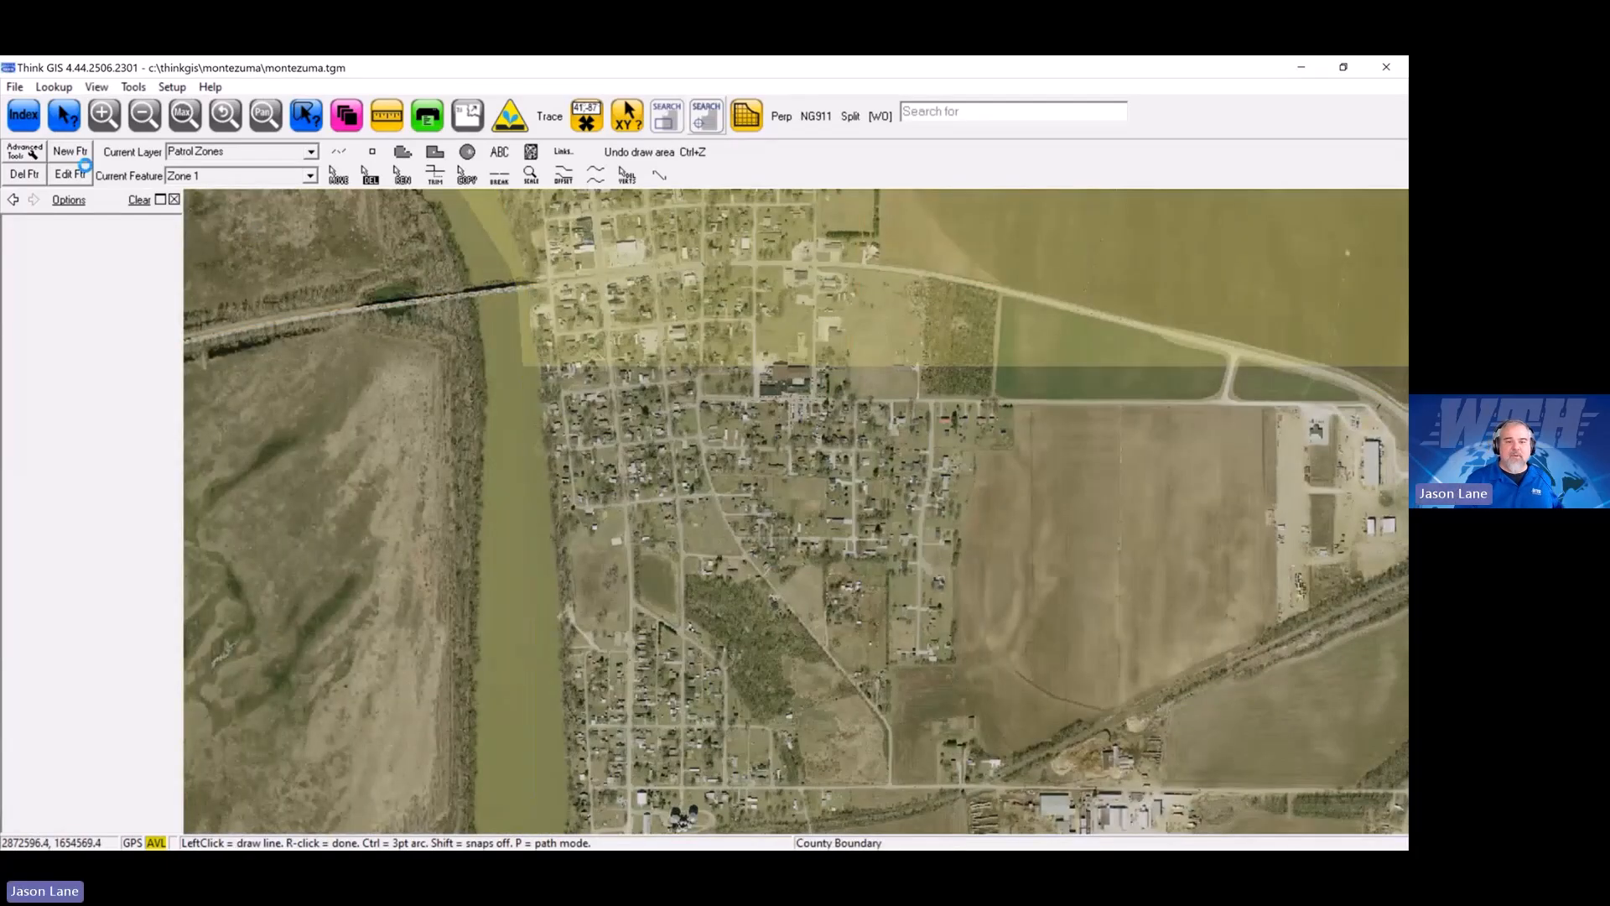
pyautogui.click(82, 158)
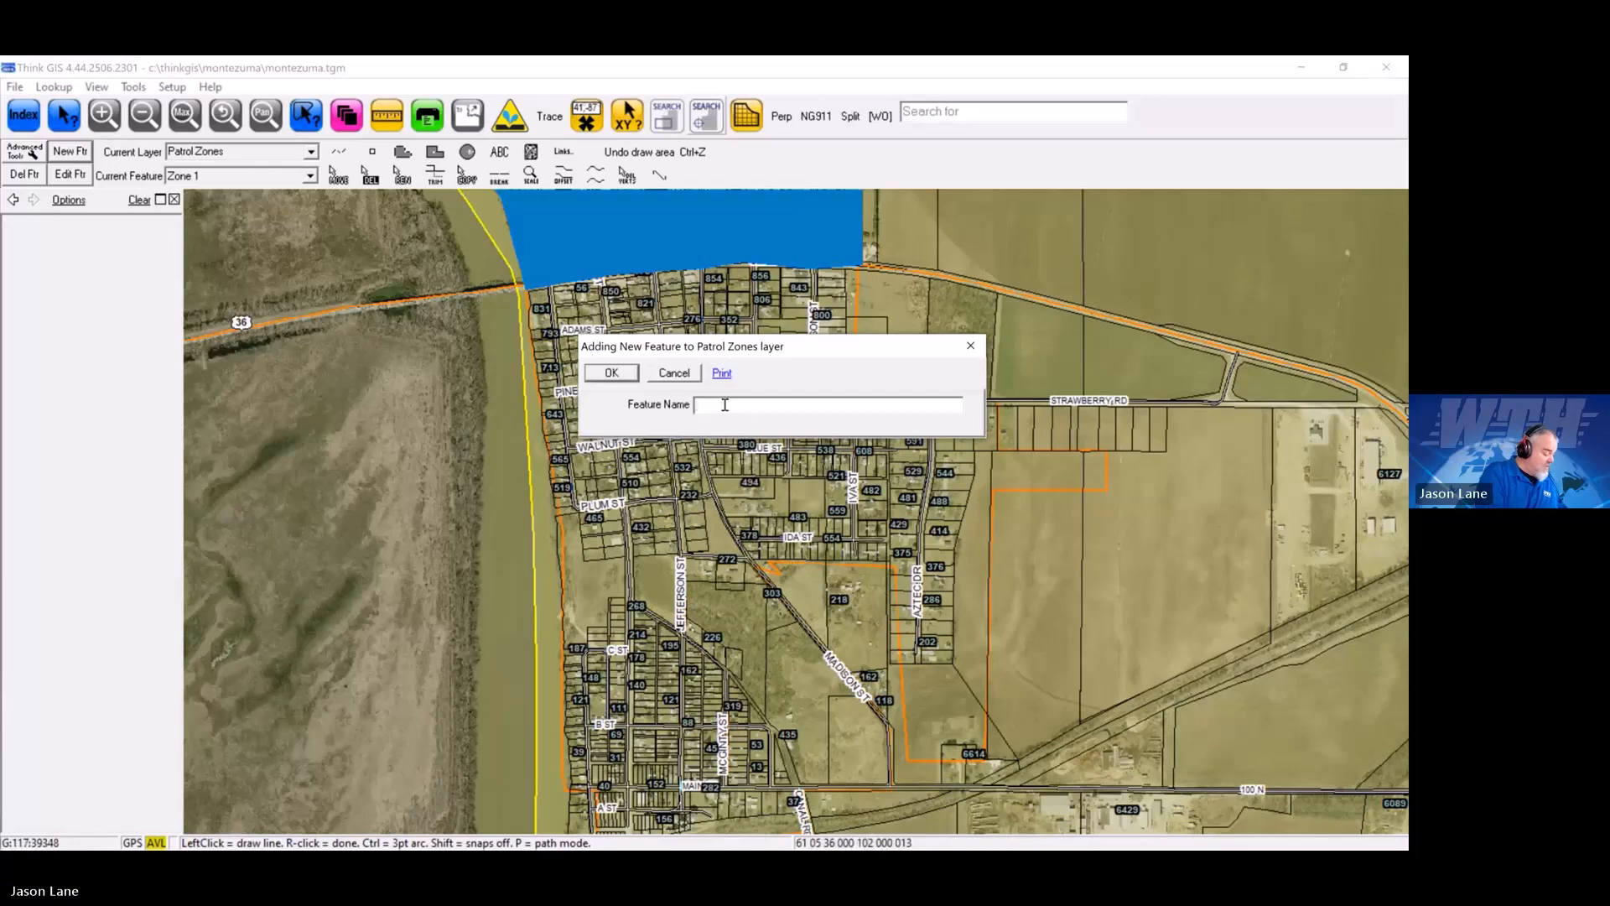
pyautogui.write('Zone 2')
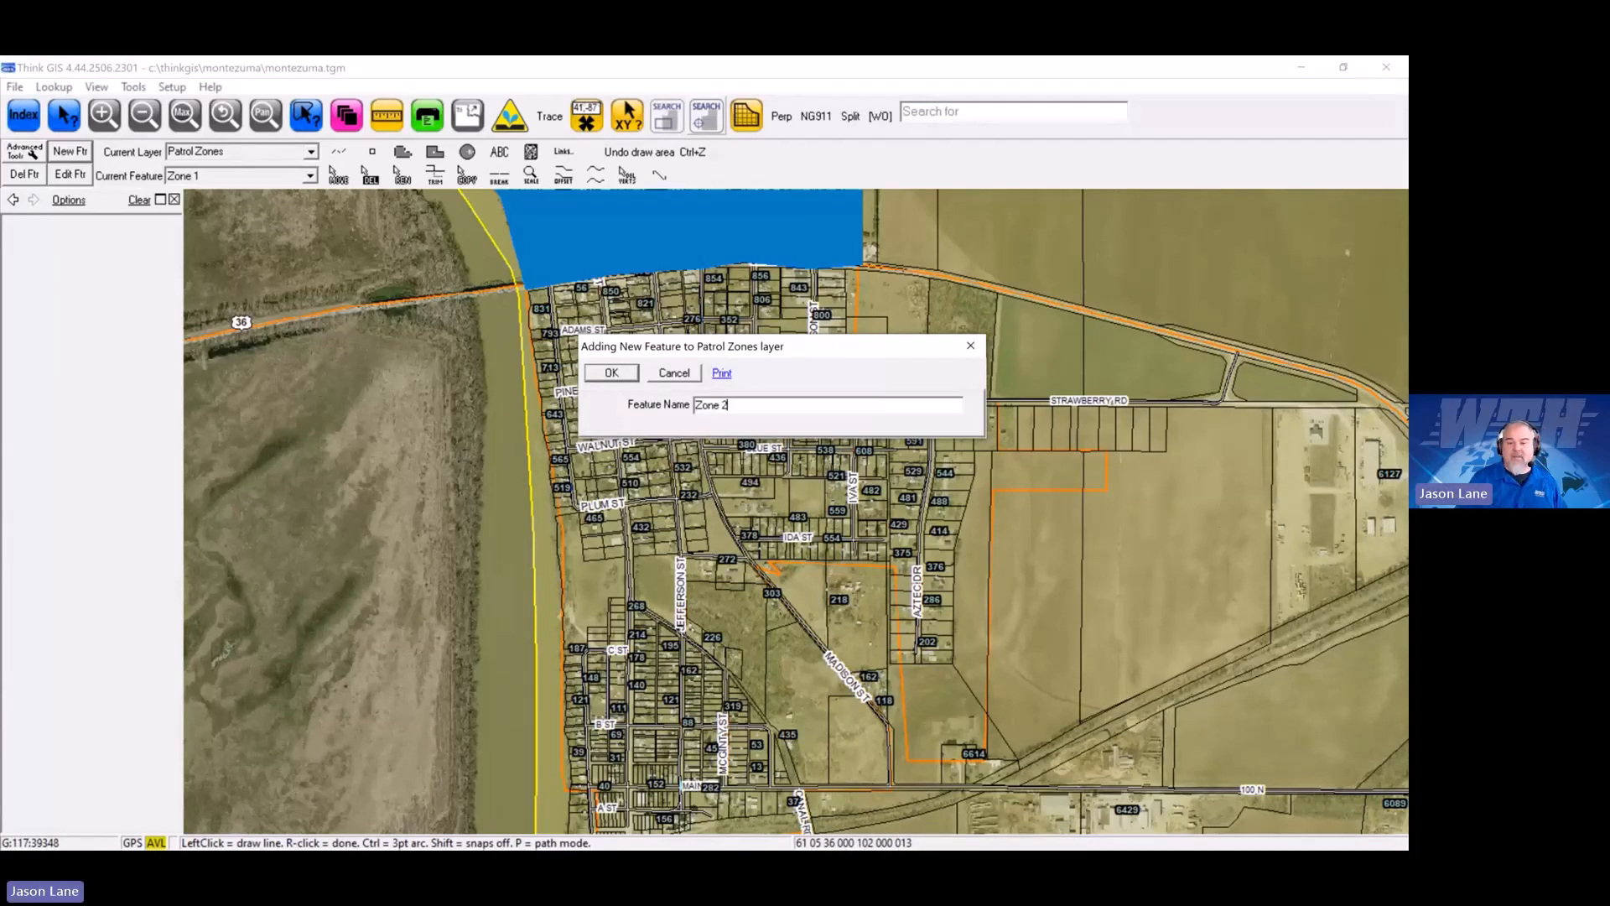
pyautogui.click(613, 375)
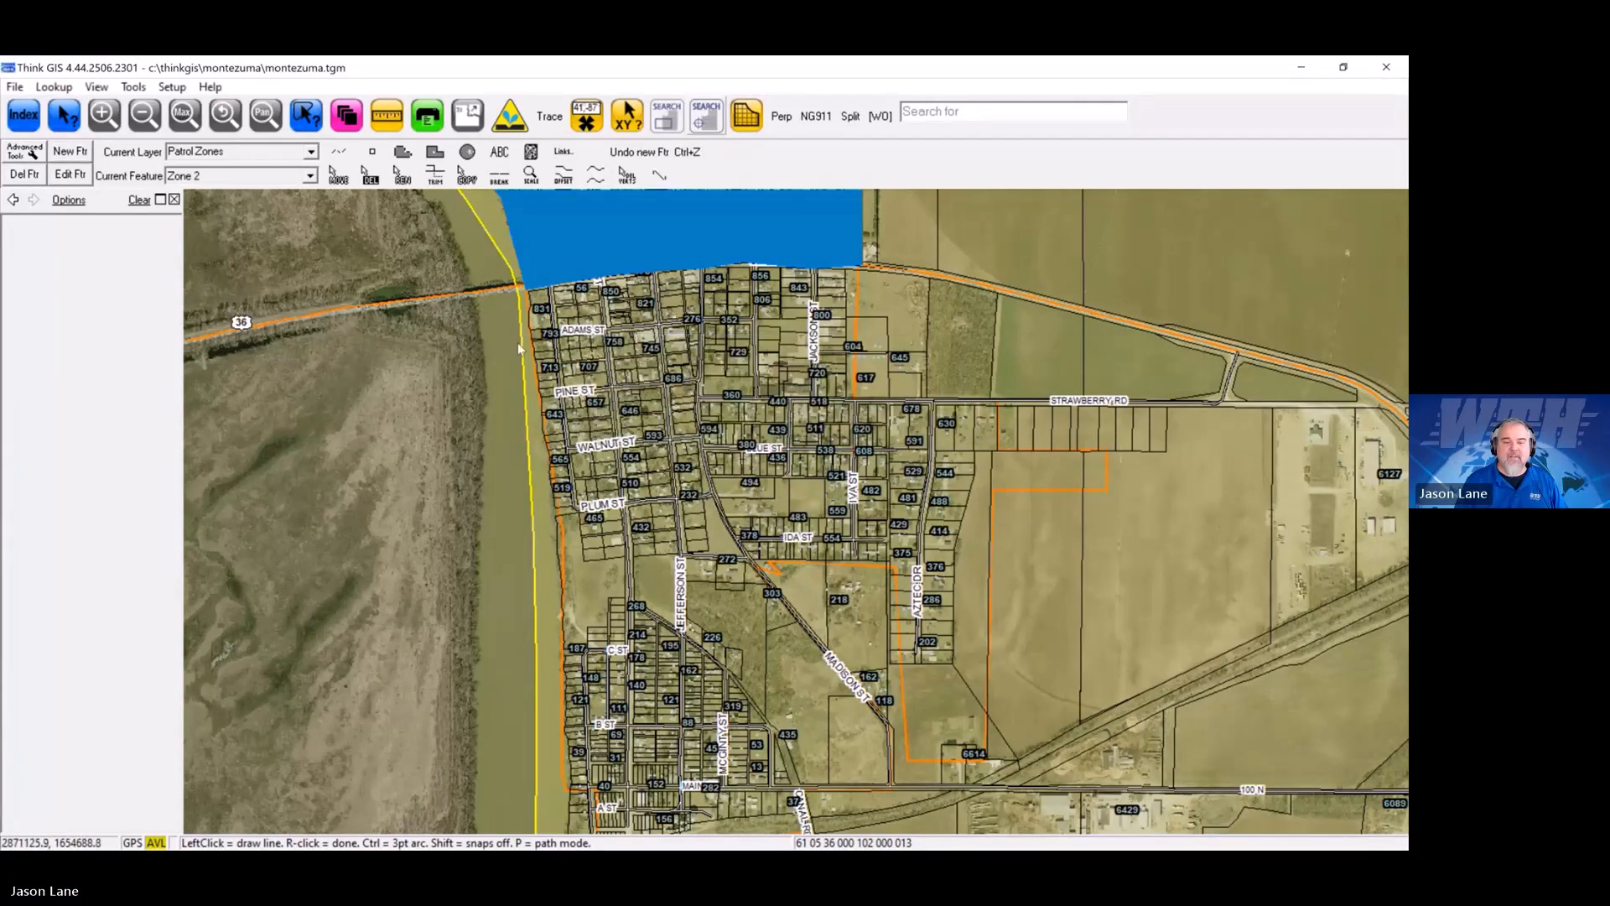
# Step: Start Zone 2's area at Zone 1's southeastern corner and trace the town boundary to Strawberry Rd and around its eastern projection's northern edge
pyautogui.click(404, 155)
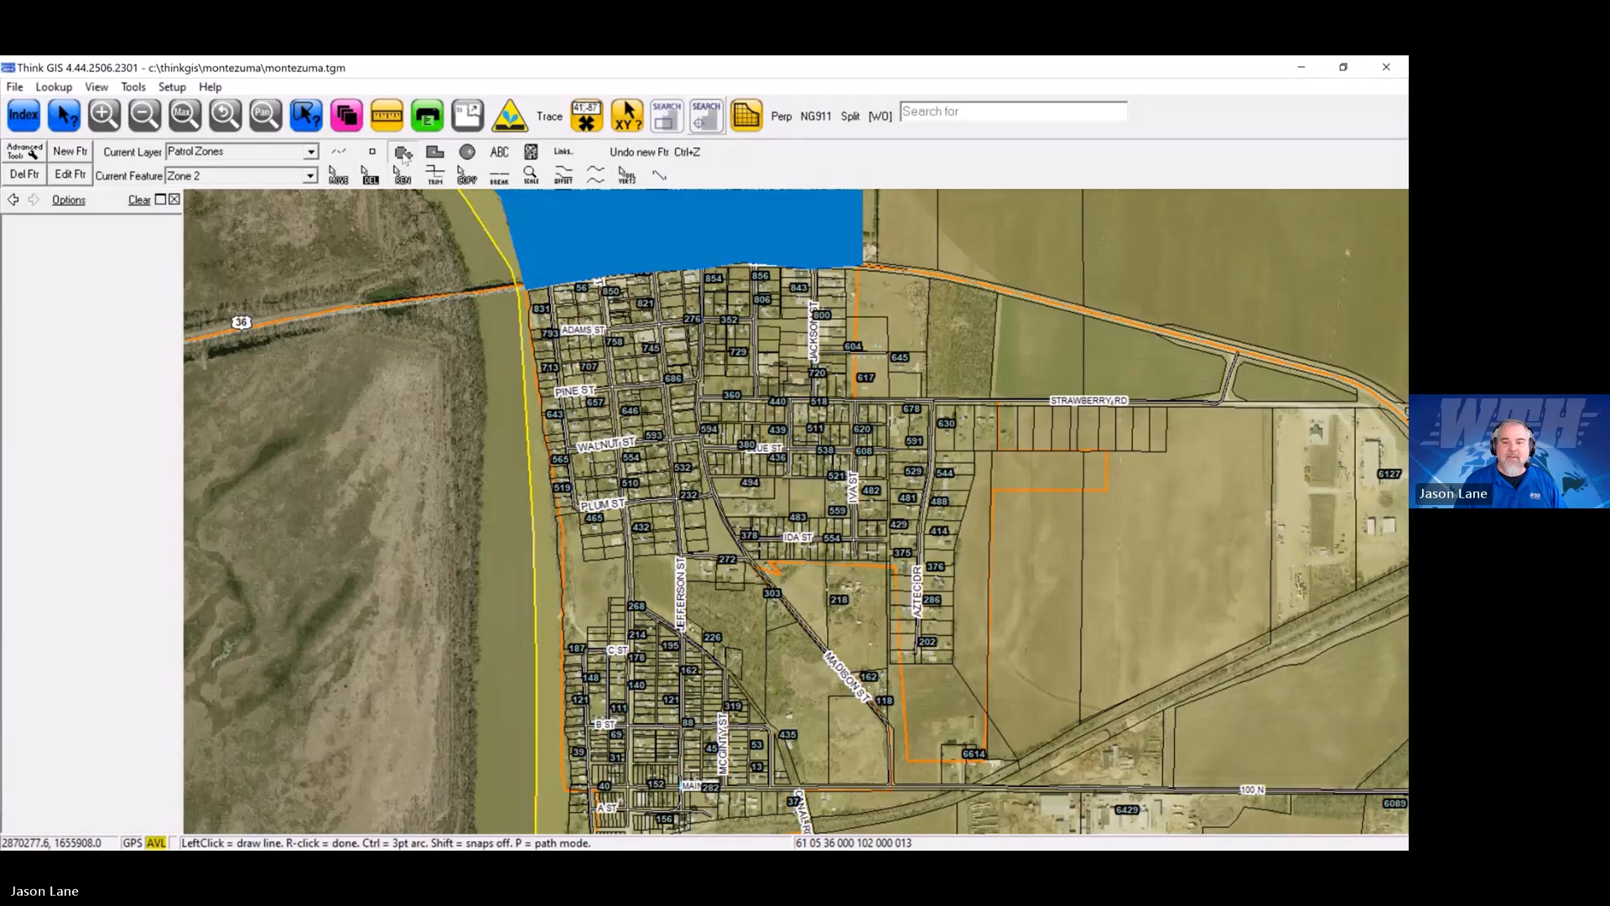
pyautogui.click(861, 267)
pyautogui.click(850, 401)
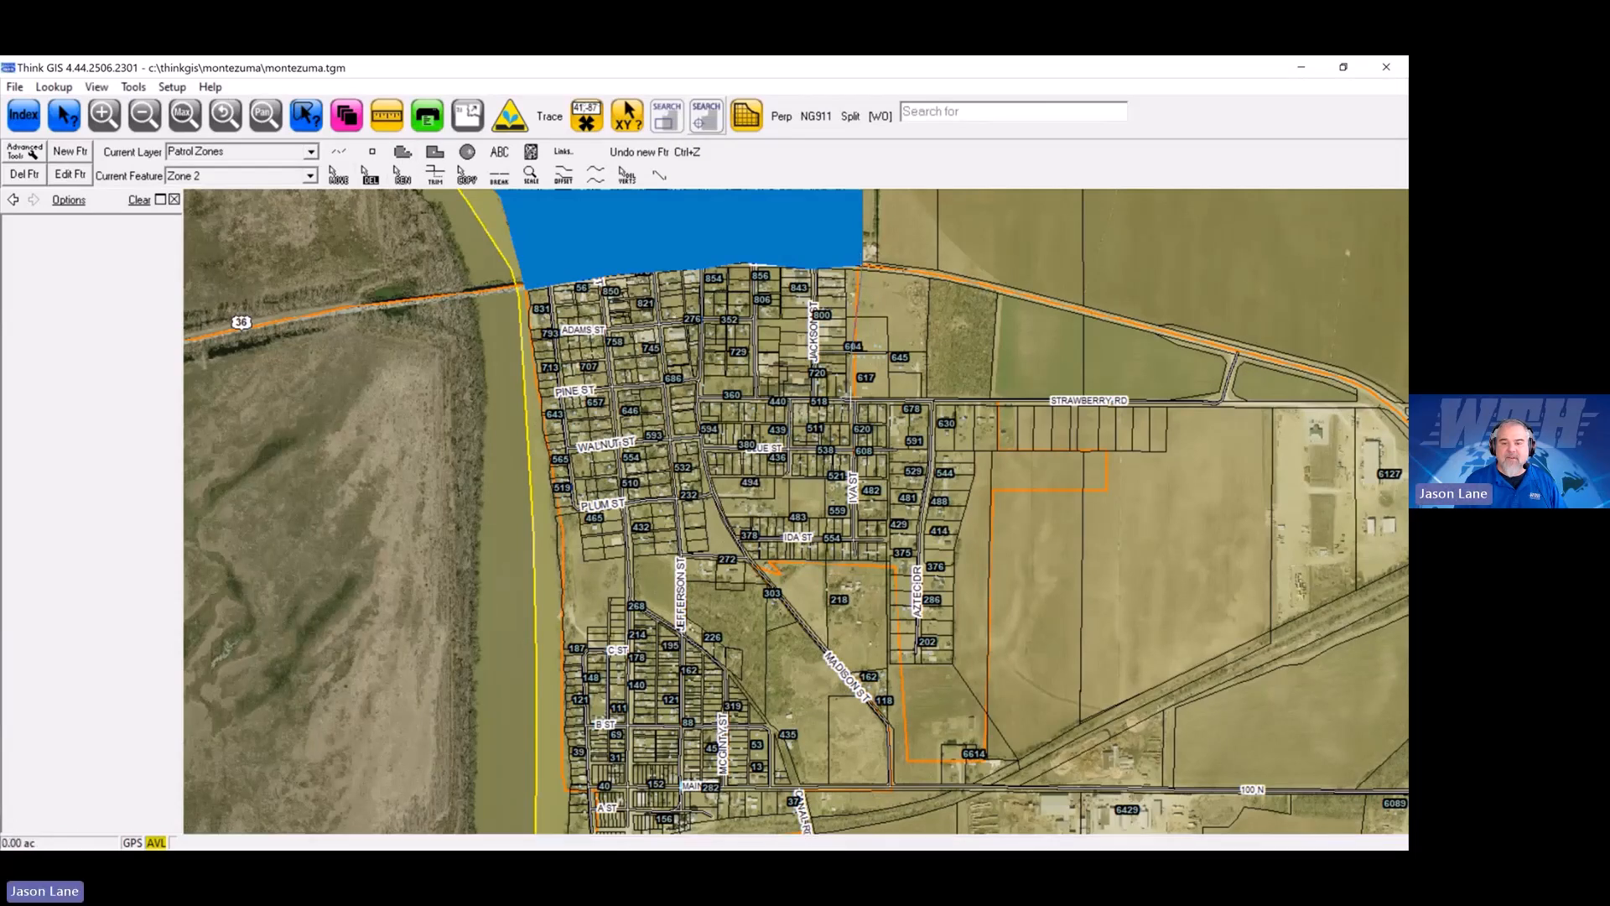
pyautogui.click(996, 401)
pyautogui.click(999, 451)
pyautogui.click(1107, 452)
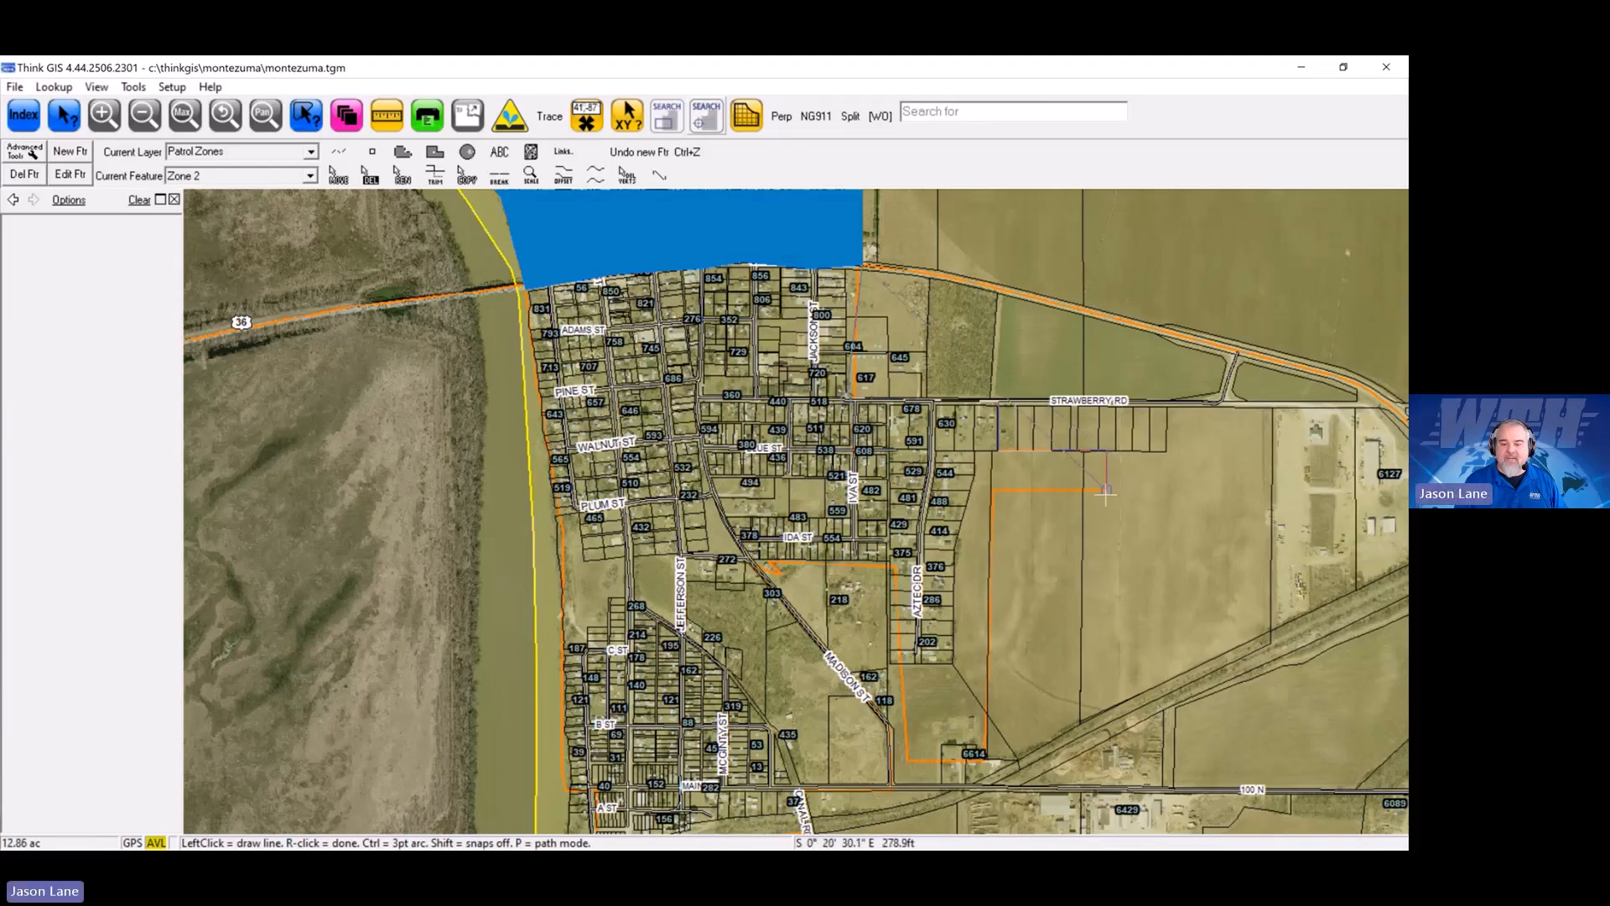
# Step: Continue Zone 2 along the town boundary from the eastern projection, south to its lower corners, north again, and west to Madison St
pyautogui.click(1107, 489)
pyautogui.click(993, 489)
pyautogui.click(987, 759)
pyautogui.click(906, 761)
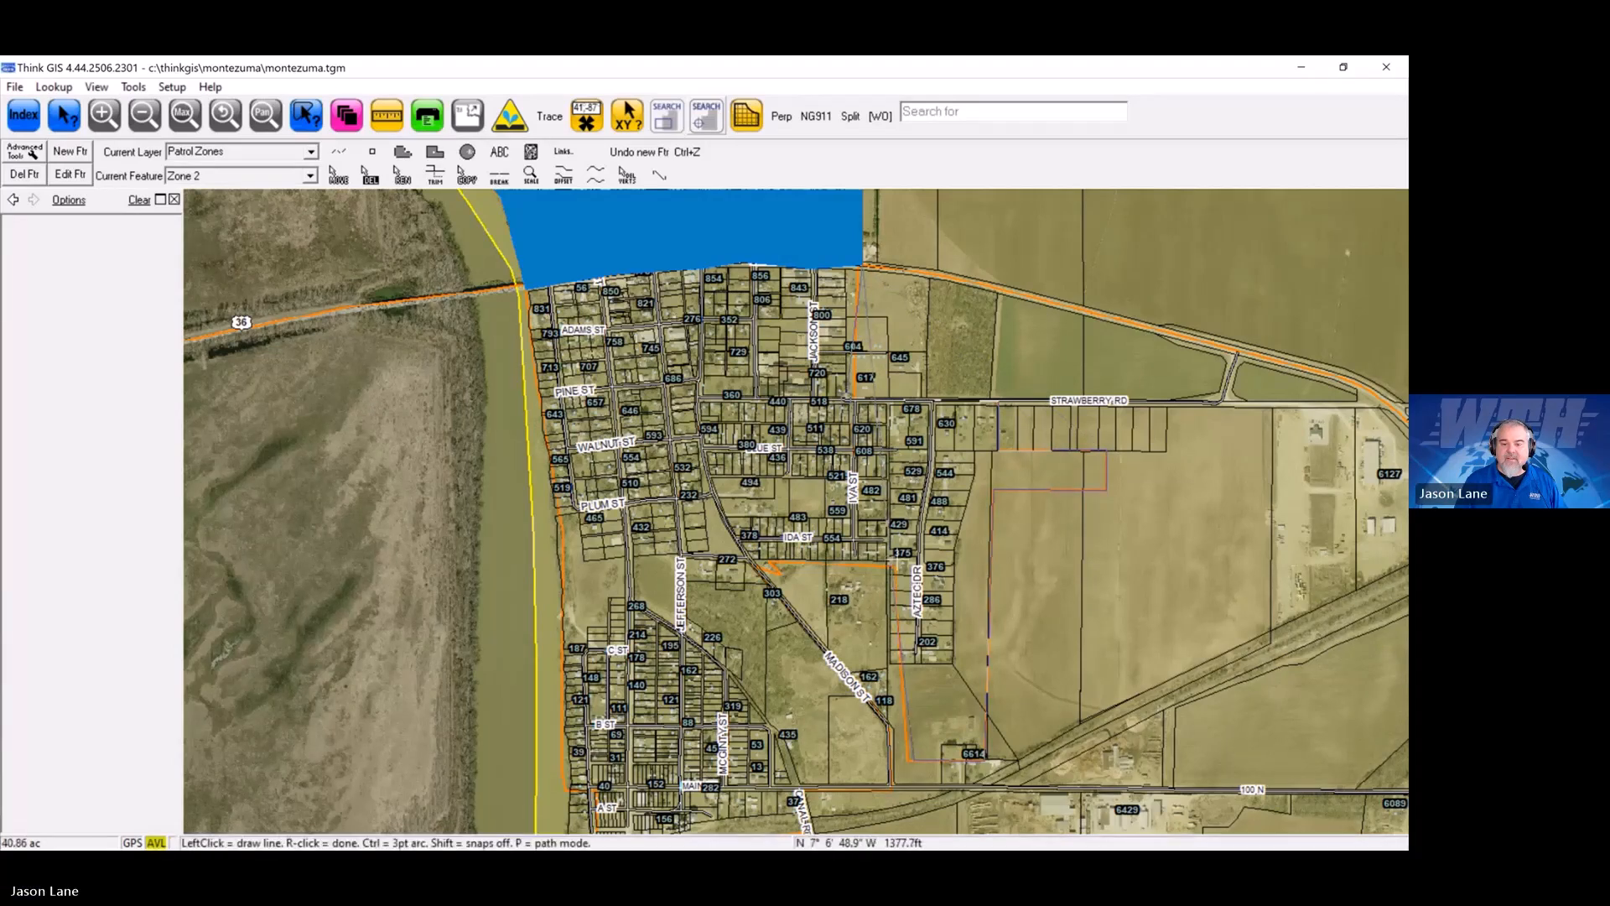
pyautogui.click(899, 563)
pyautogui.click(770, 561)
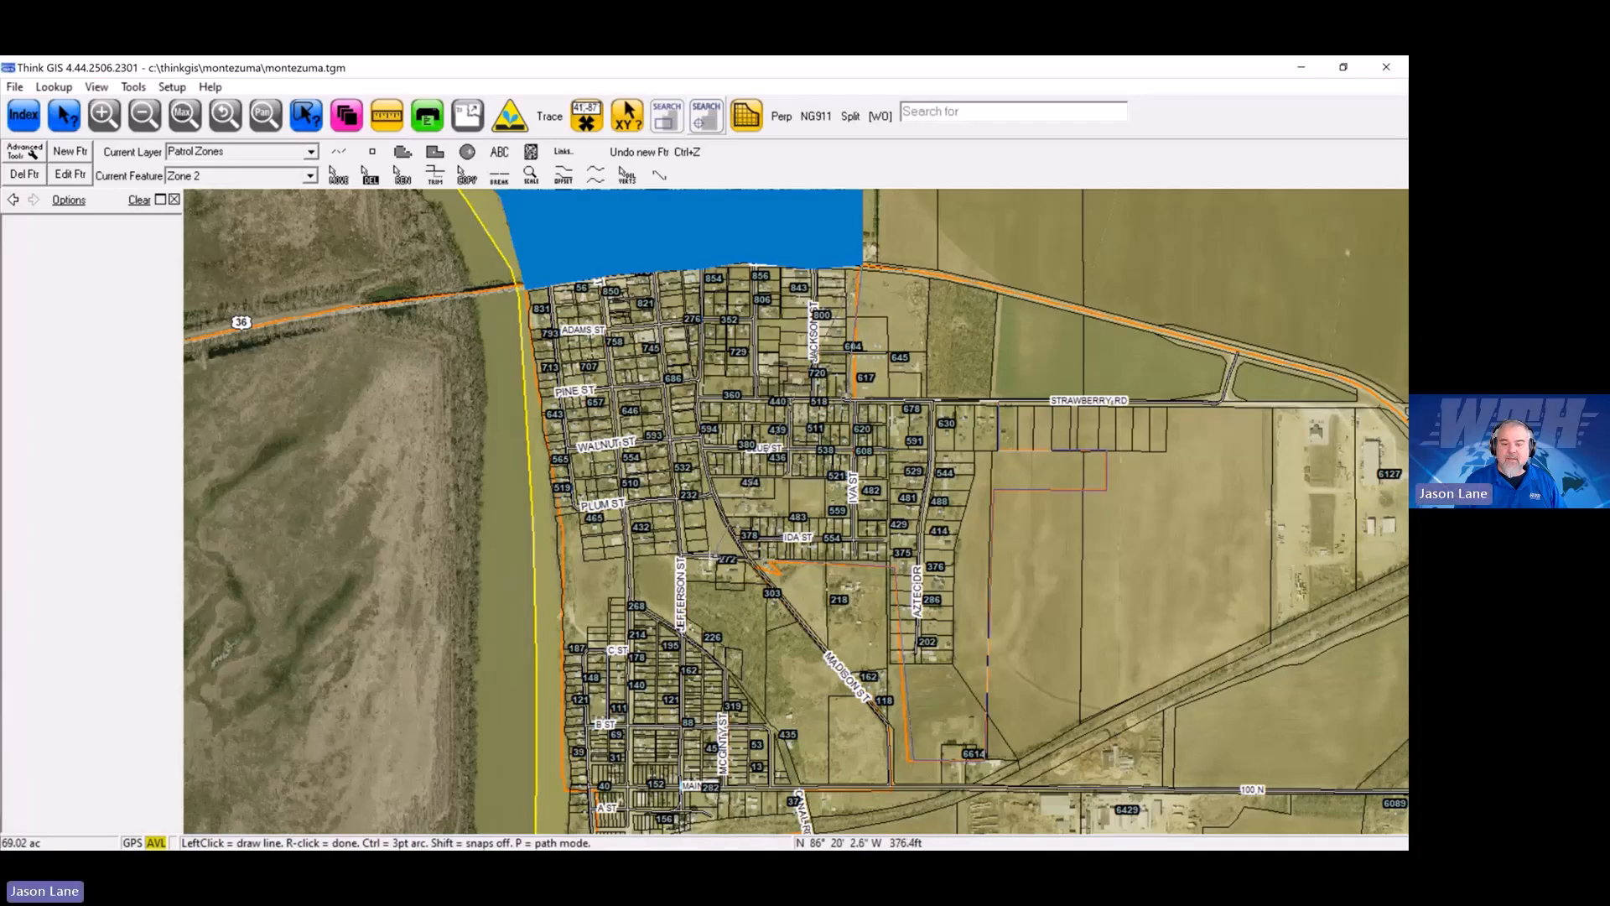
# Step: Extend Zone 2 west to the river, north to Highway 36 and along it, finish the area, and remove the overlapping portions from other areas
pyautogui.click(558, 557)
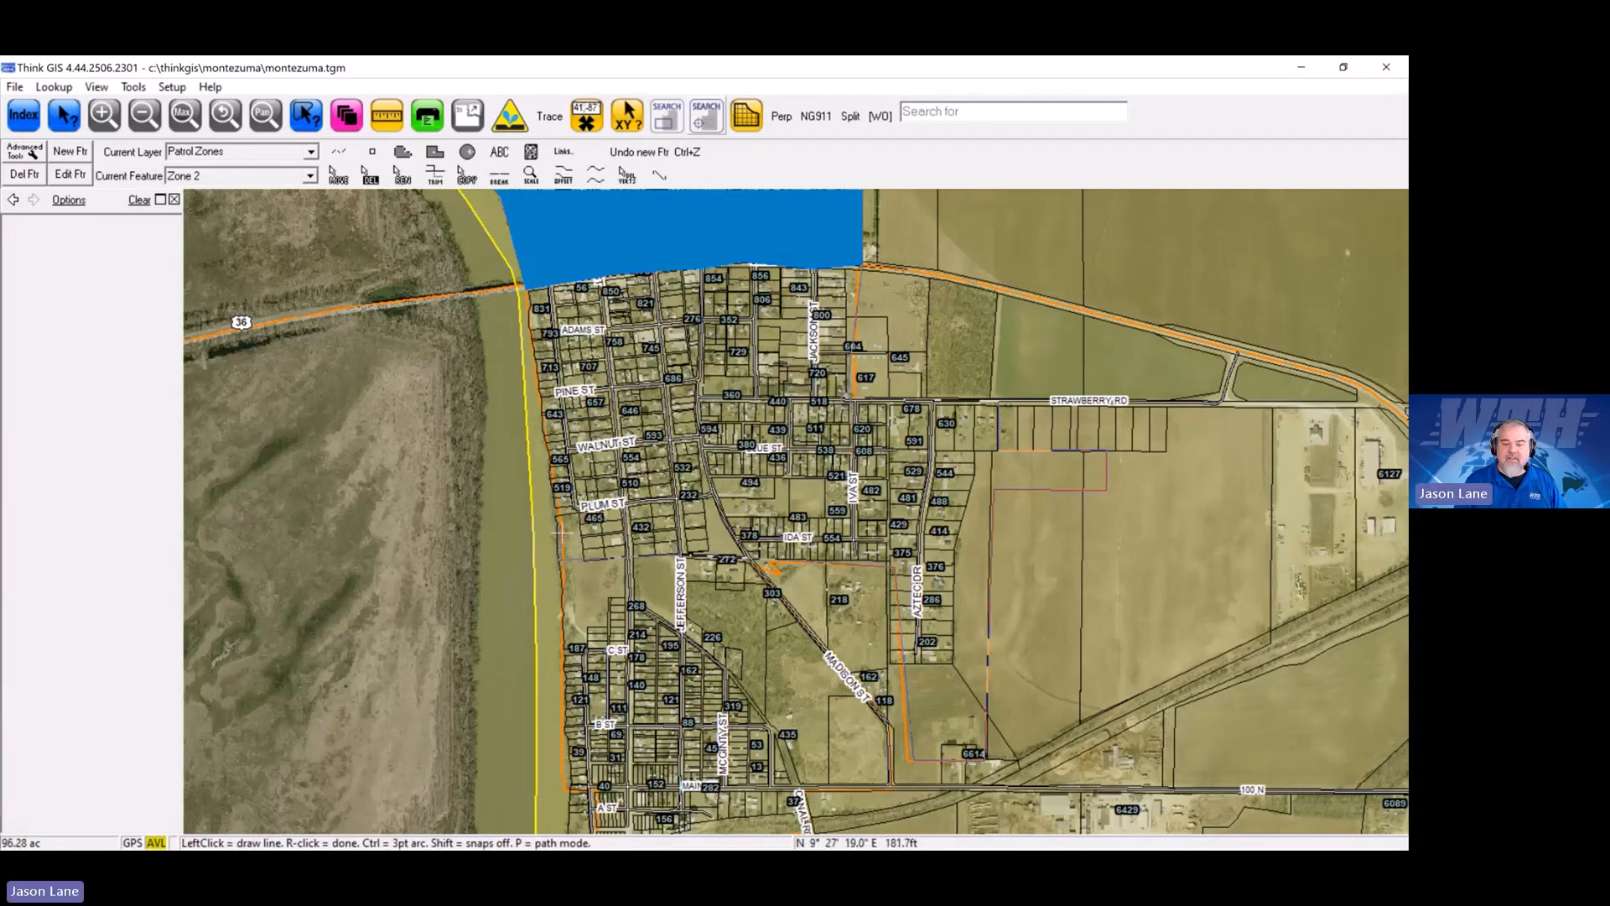
pyautogui.click(525, 289)
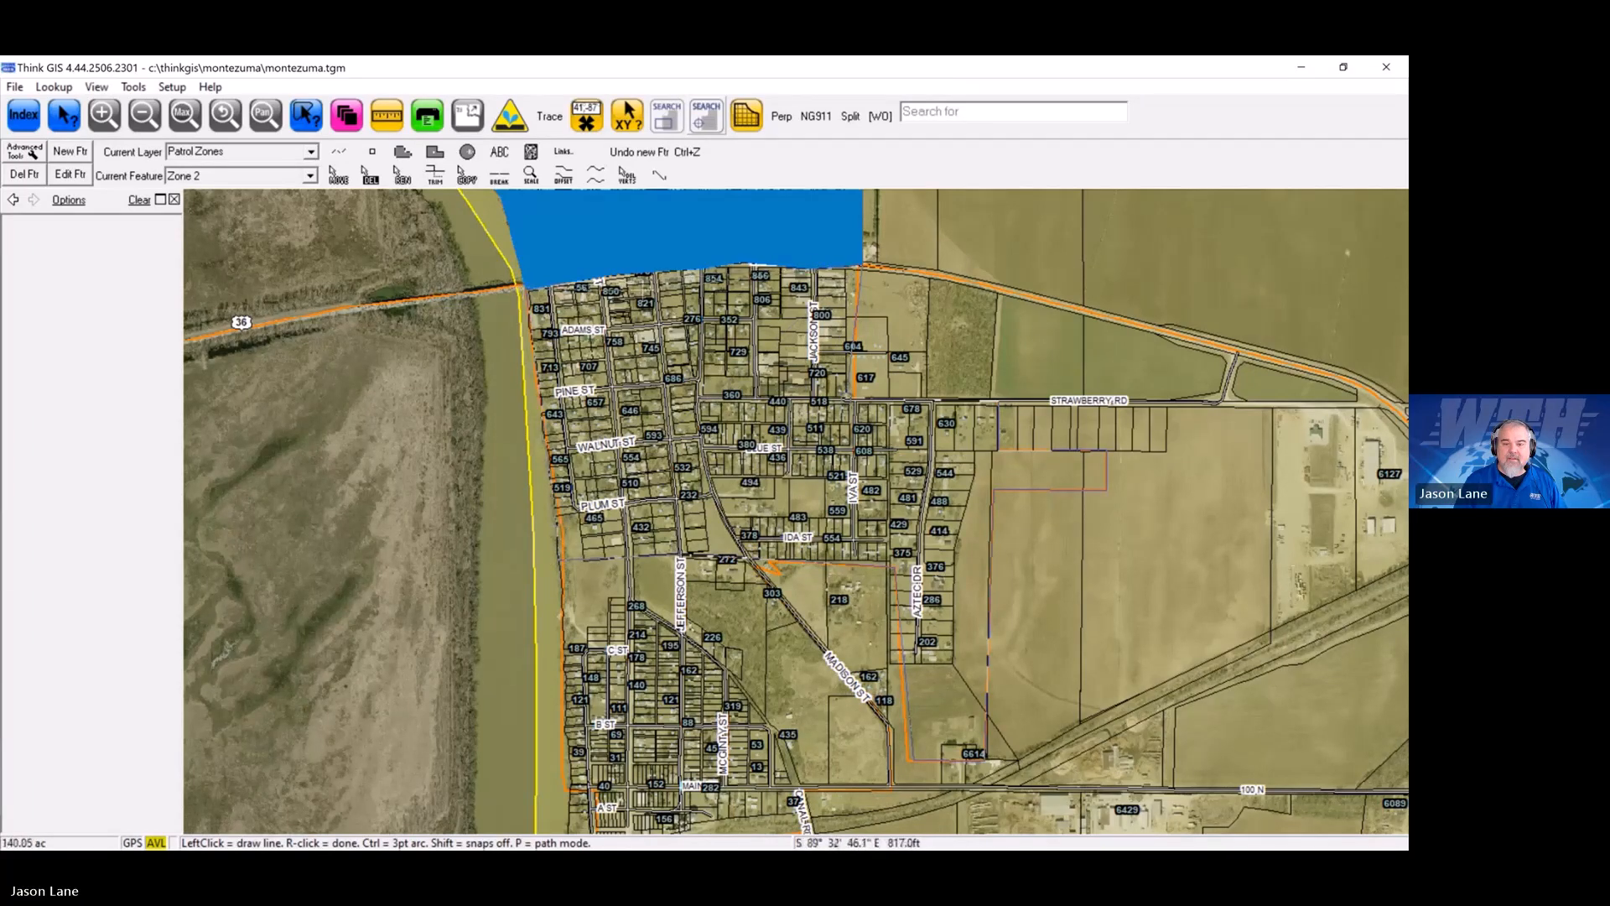
pyautogui.click(609, 273)
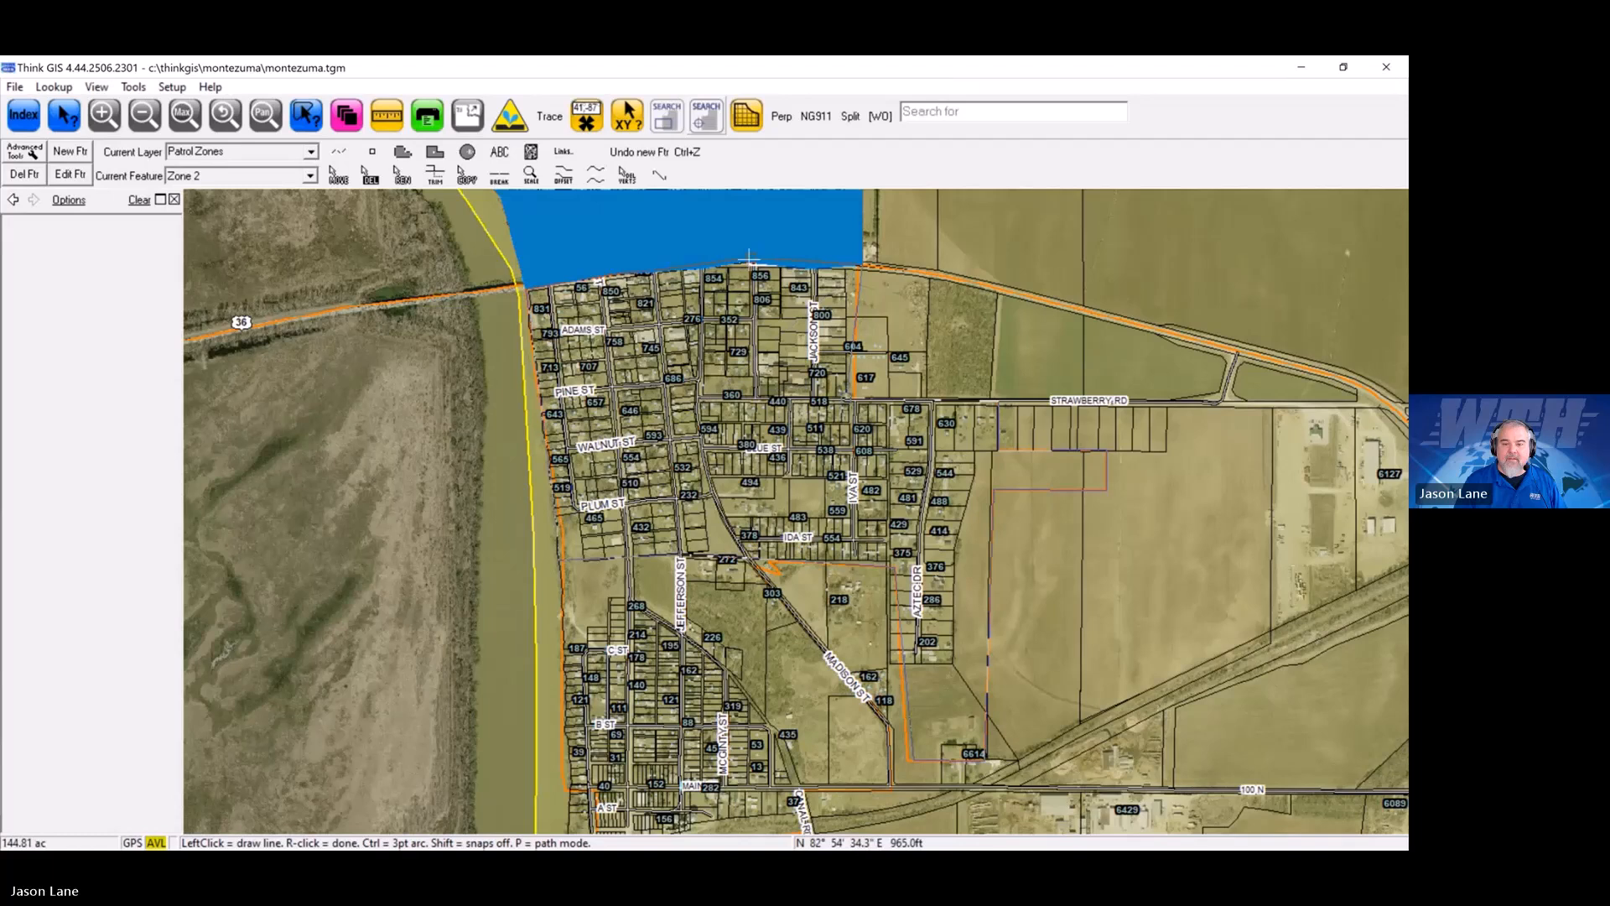
pyautogui.rightClick(749, 260)
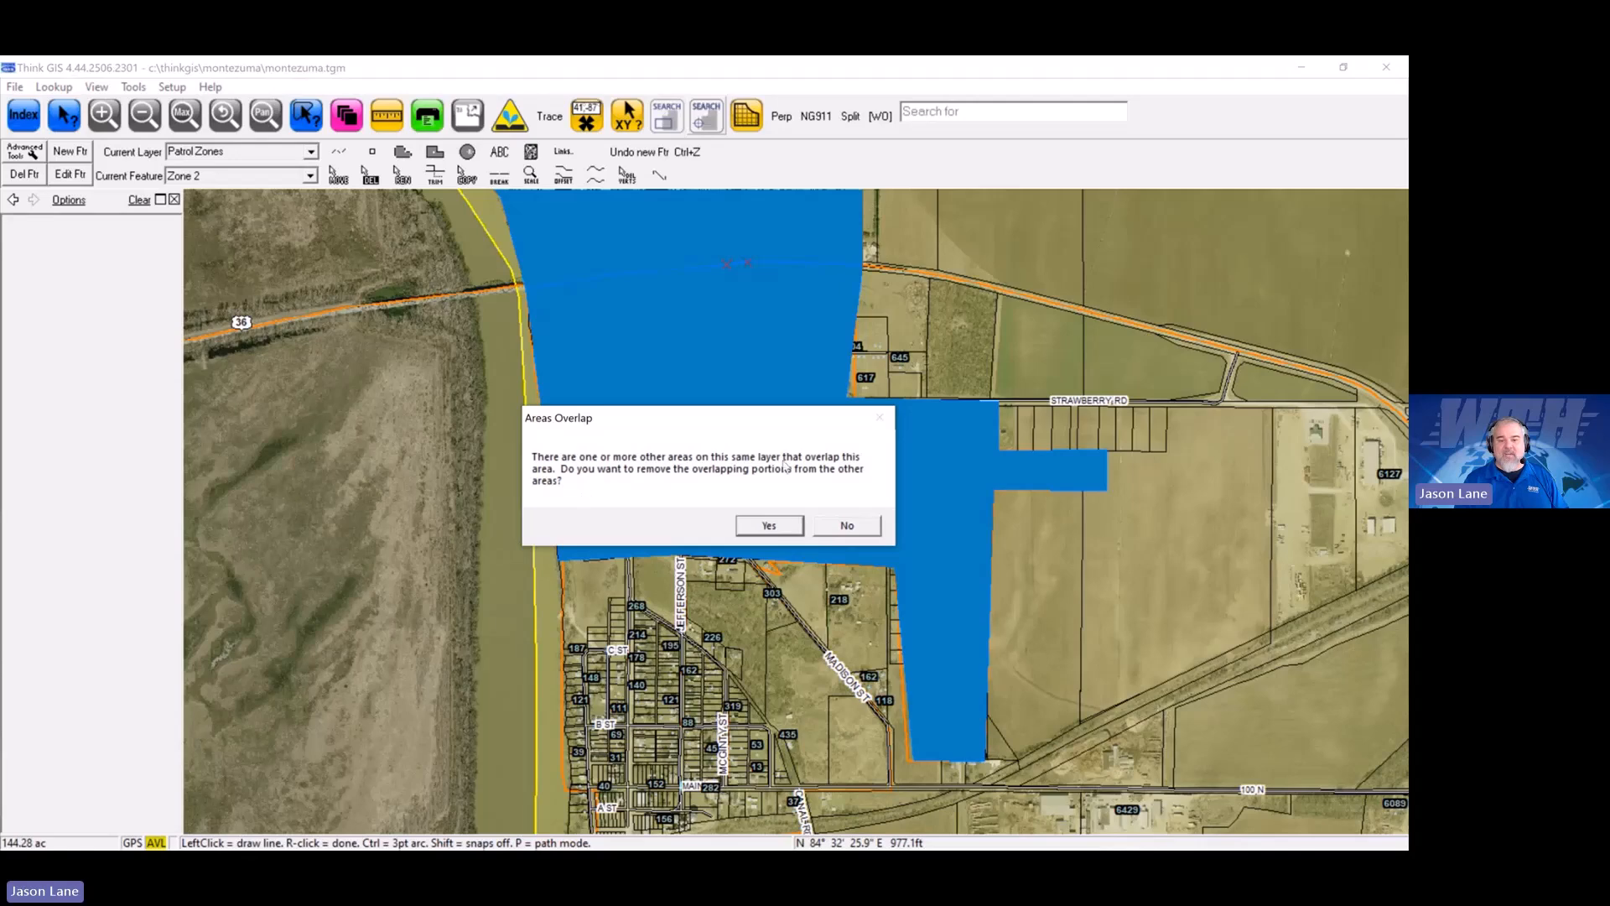
pyautogui.click(767, 524)
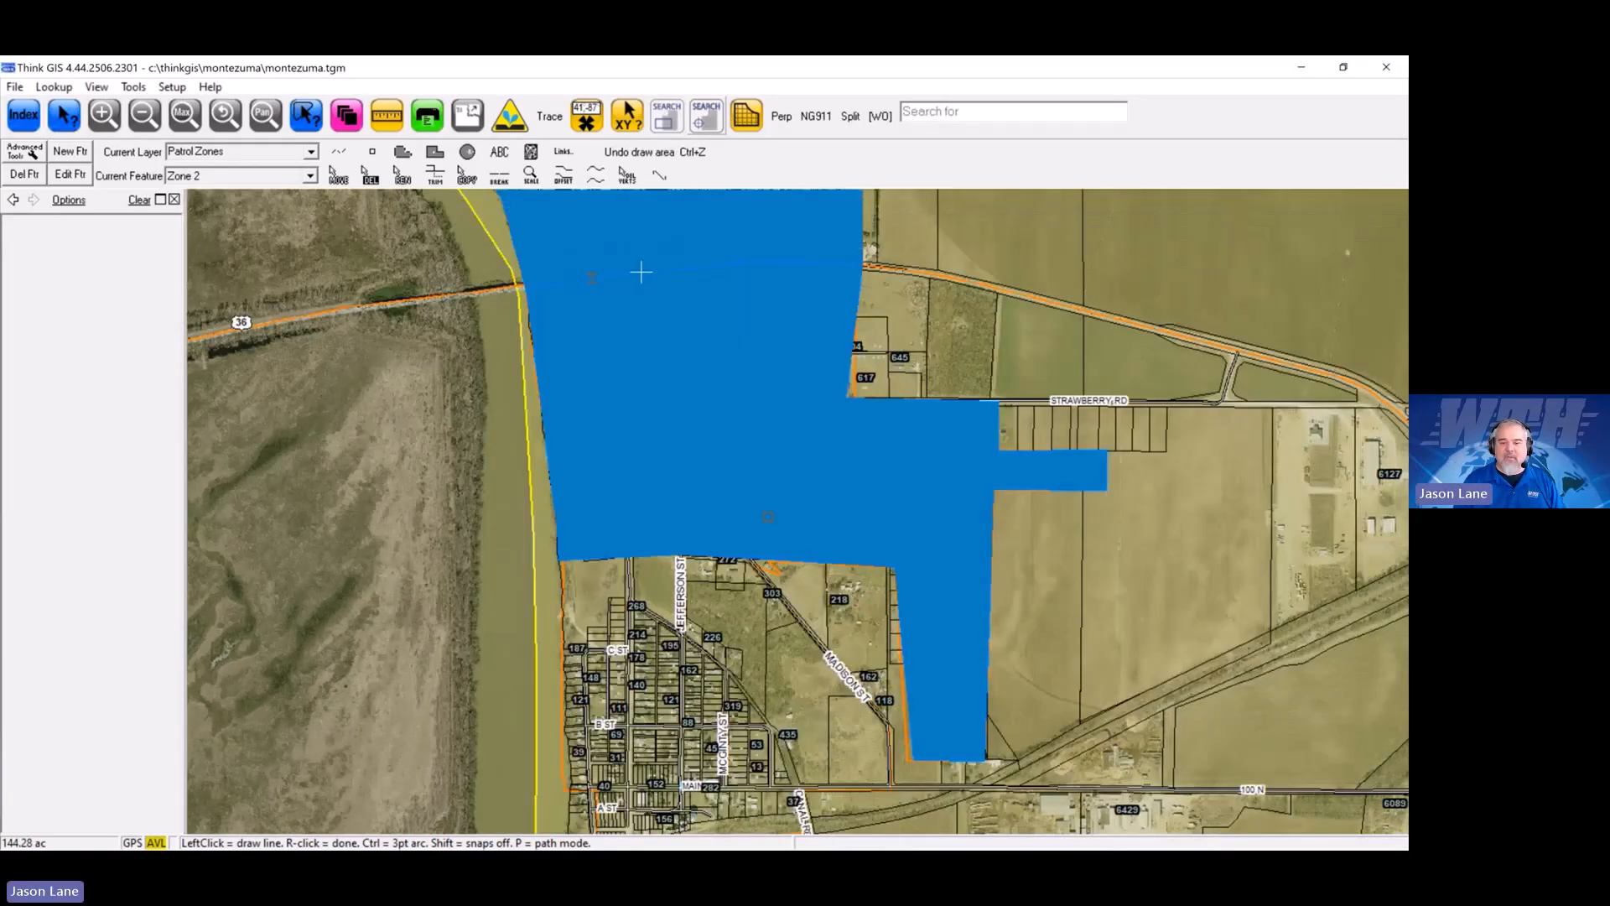
# Step: Add a new feature named Zone 3 to the Patrol Zones layer for the remaining southern part of town
pyautogui.middleClick(816, 648)
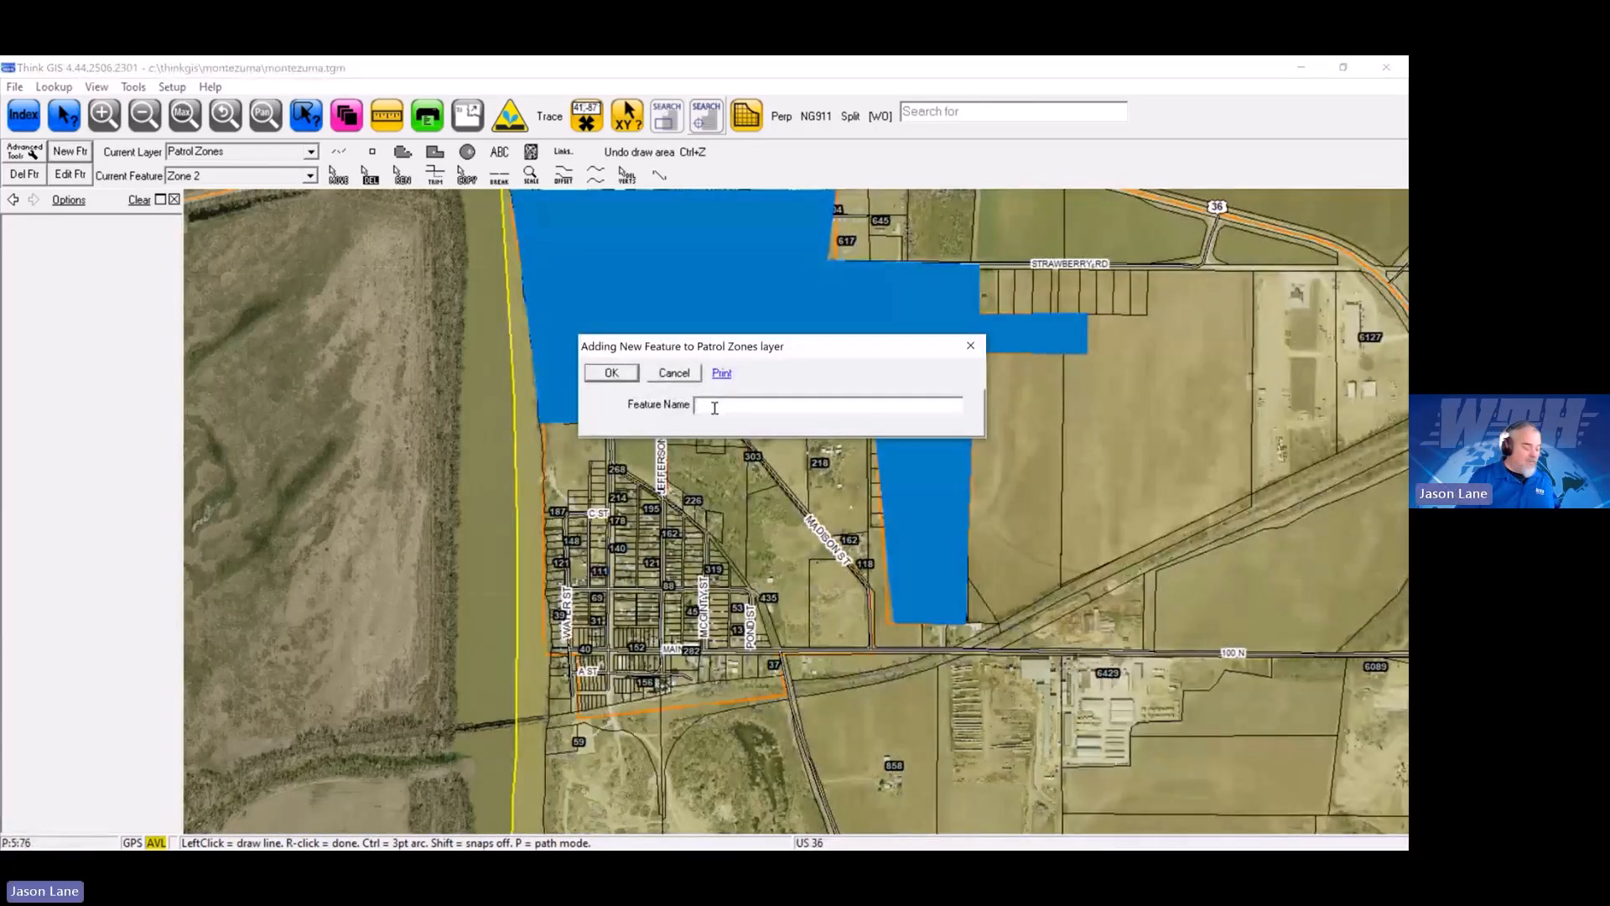
pyautogui.write('Zone 3')
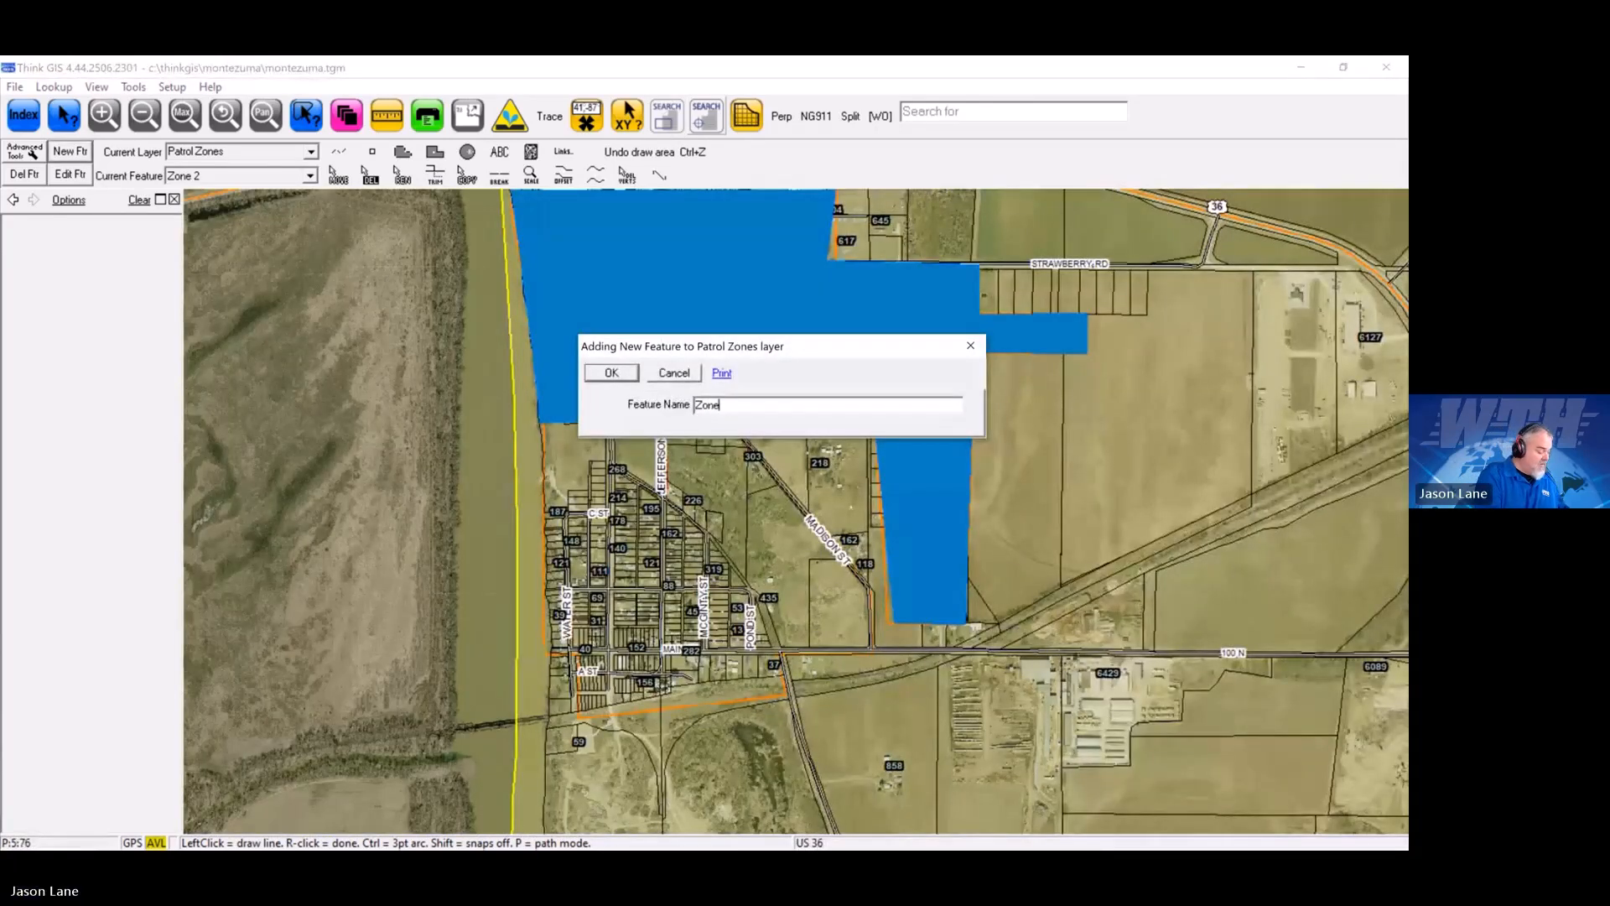
pyautogui.click(611, 374)
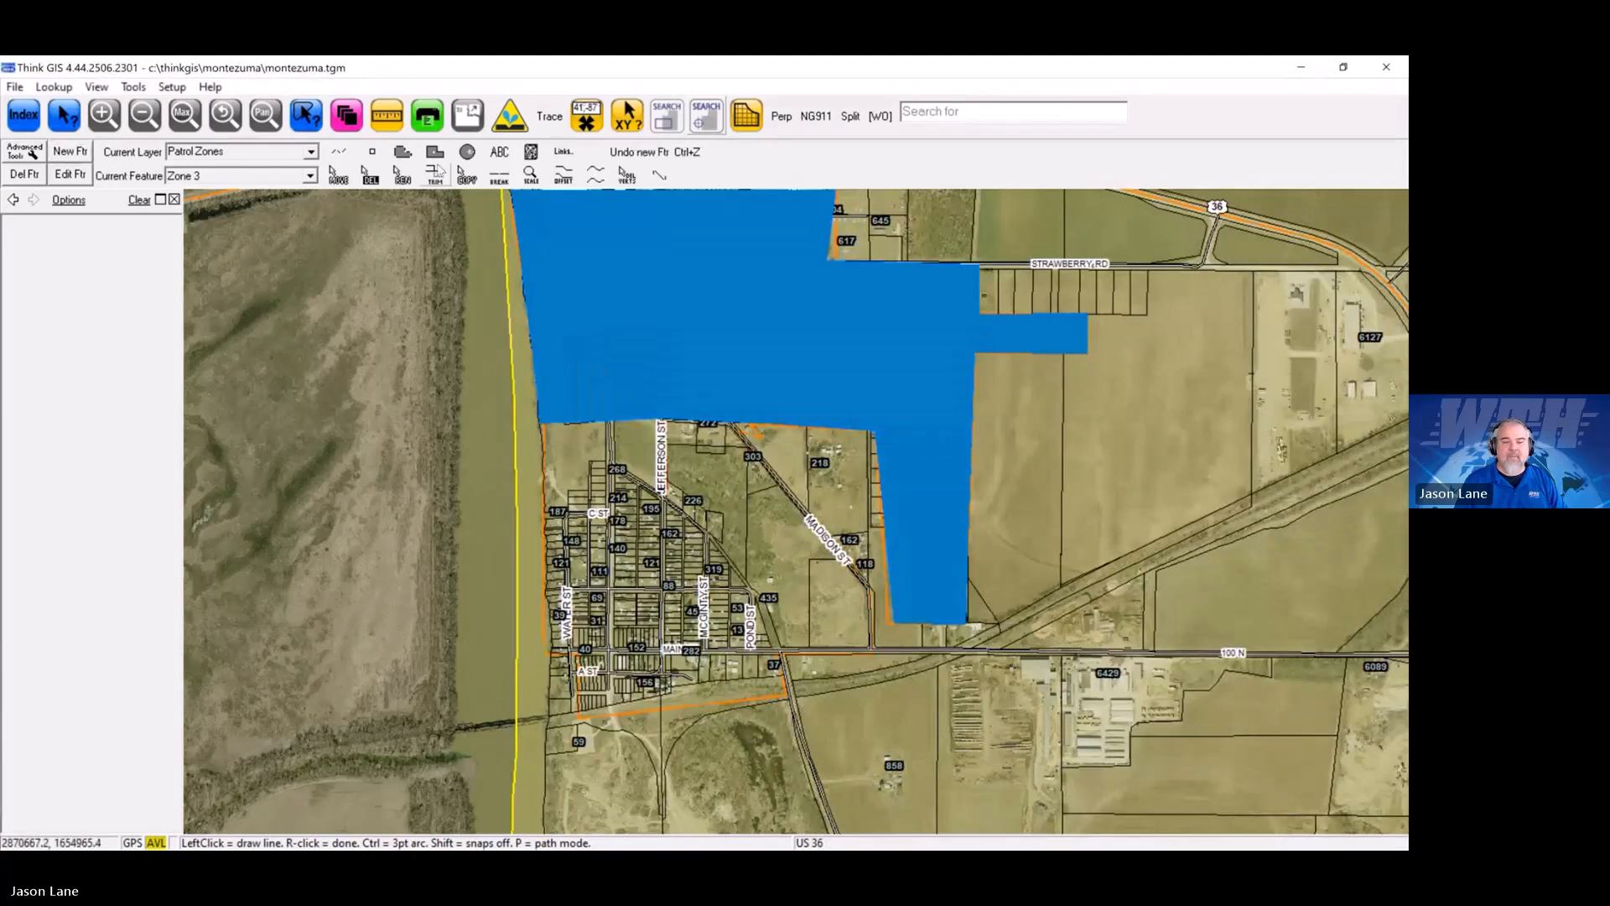
# Step: Start Zone 3's area at Zone 2's southwestern corner, trace the shared edge to Madison St, and follow that street down to 100 N
pyautogui.click(540, 423)
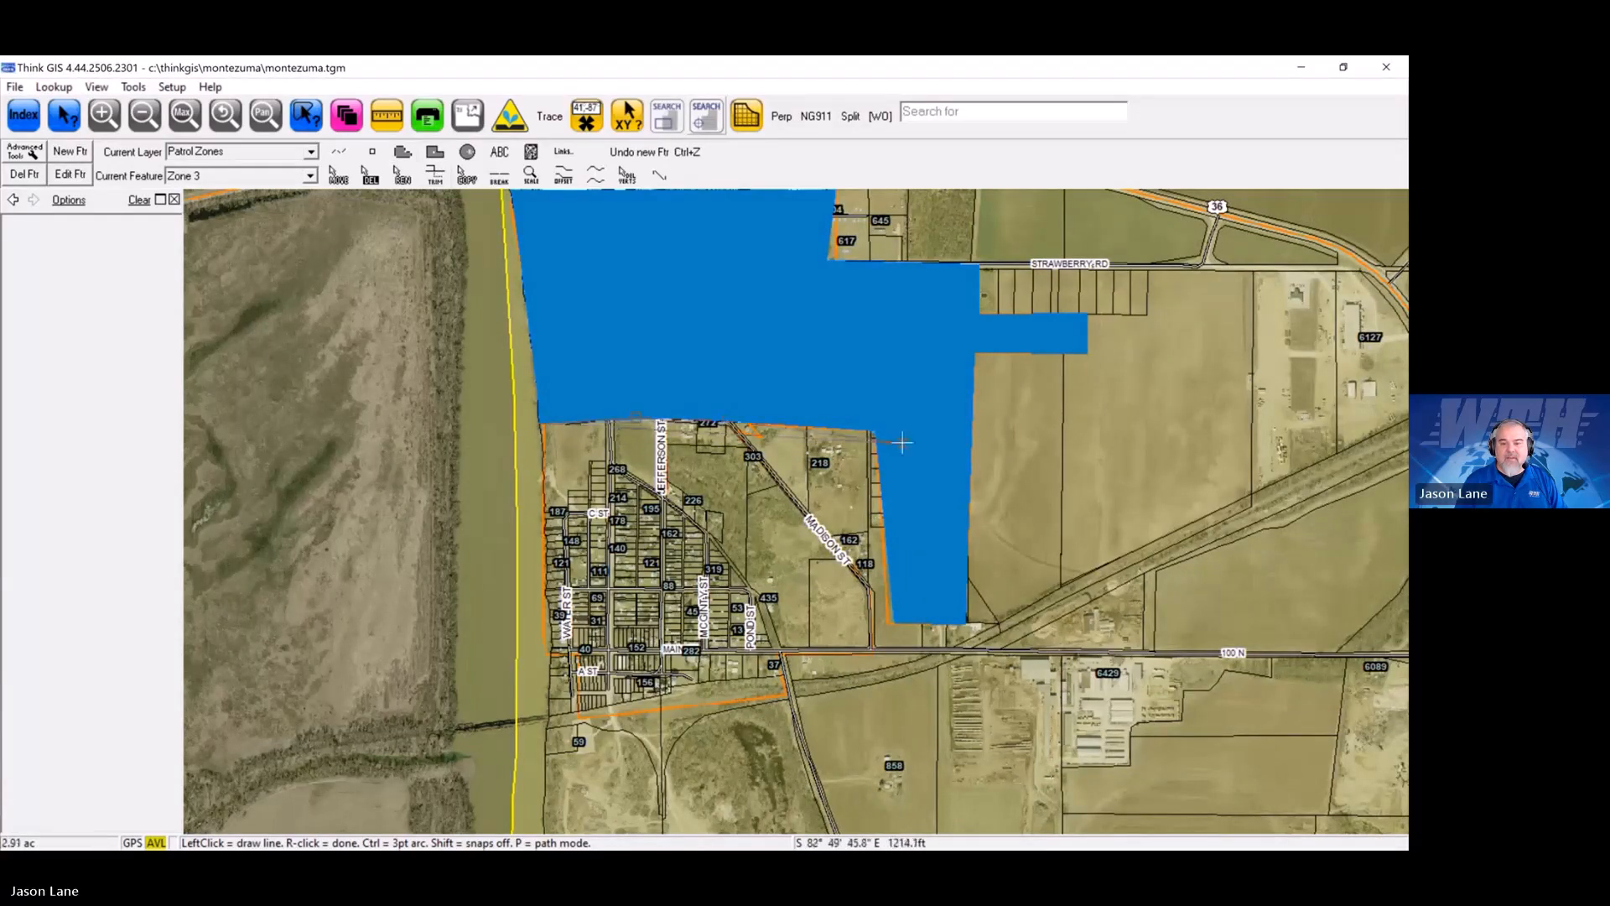
pyautogui.click(730, 419)
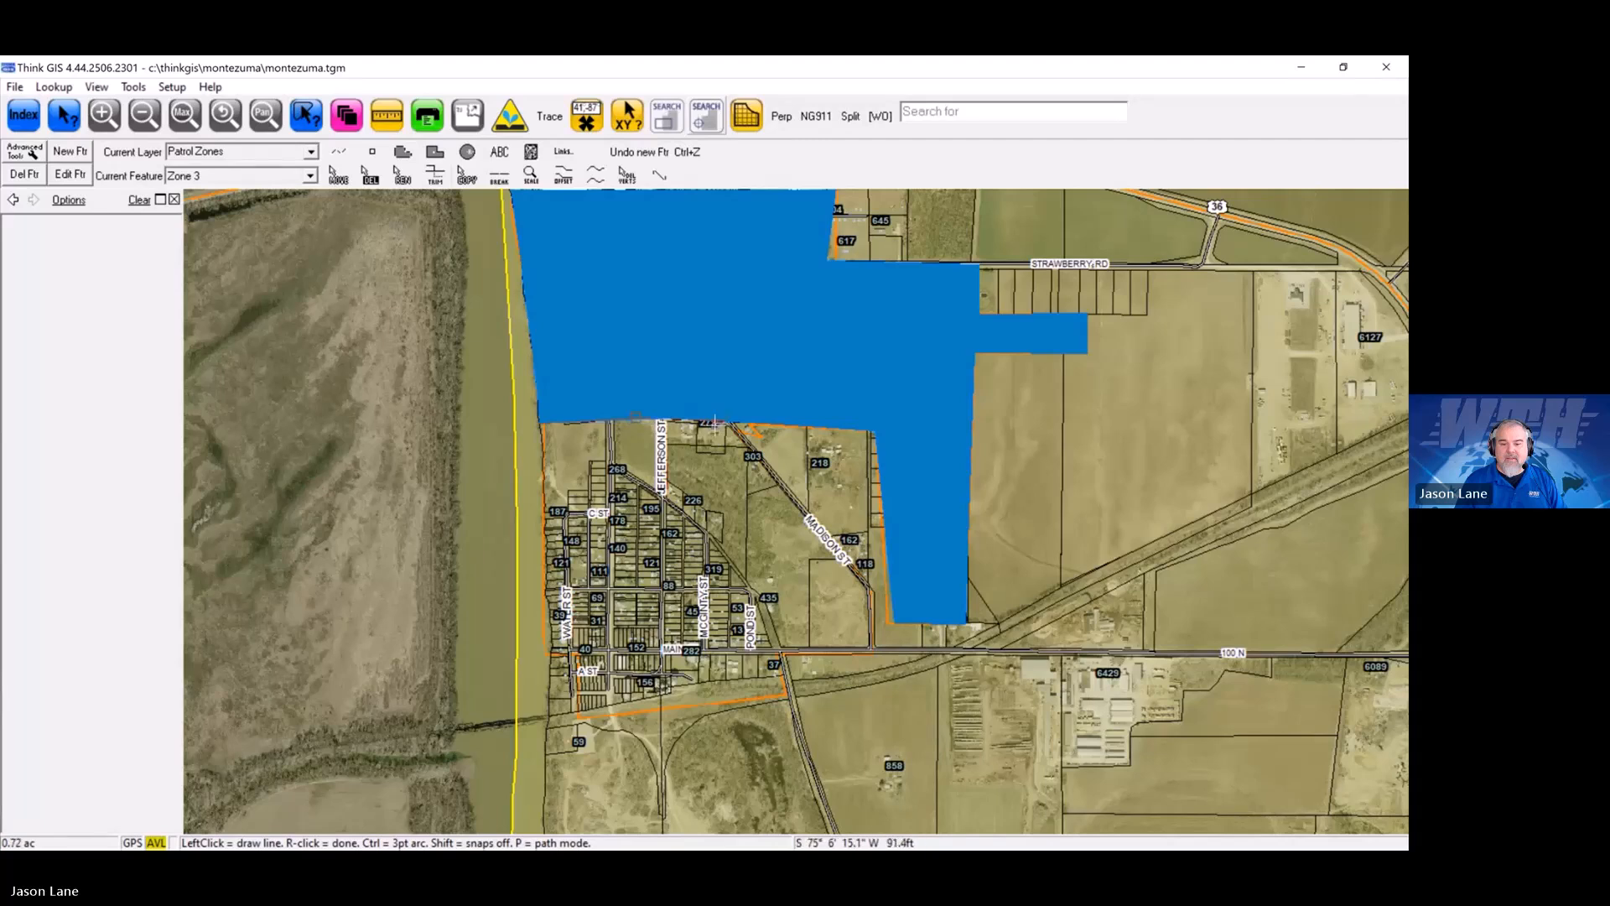
pyautogui.click(871, 588)
pyautogui.click(873, 655)
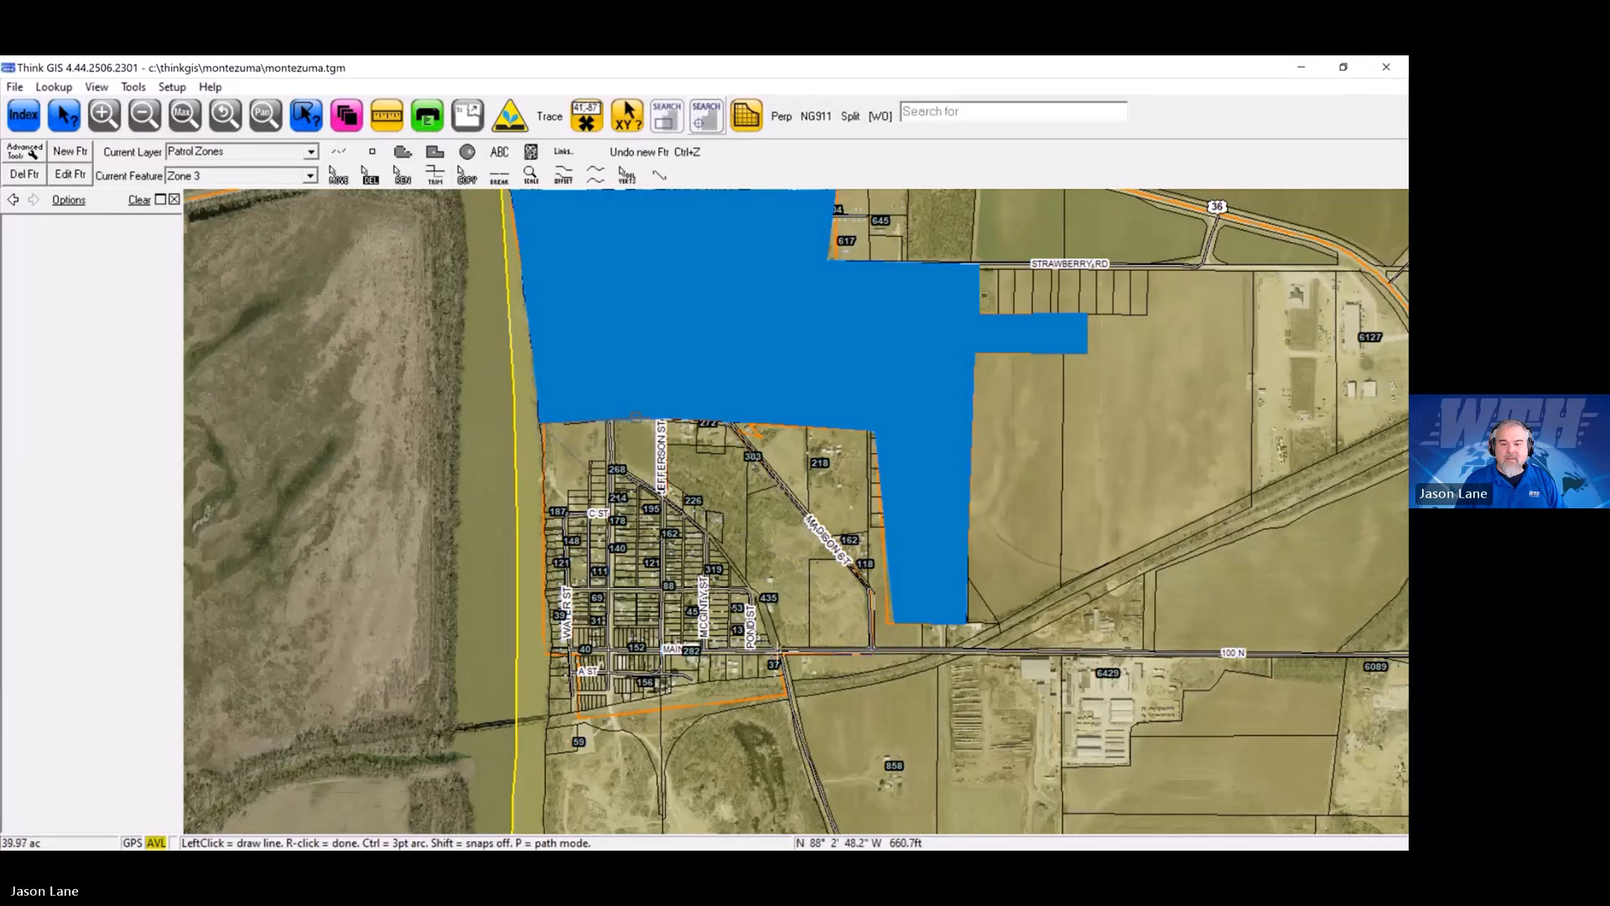
# Step: Trace Zone 3 along the town's southern boundary to its western edge, finish the area, and remove the overlapping portions from other areas
pyautogui.click(782, 653)
pyautogui.click(790, 697)
pyautogui.click(583, 720)
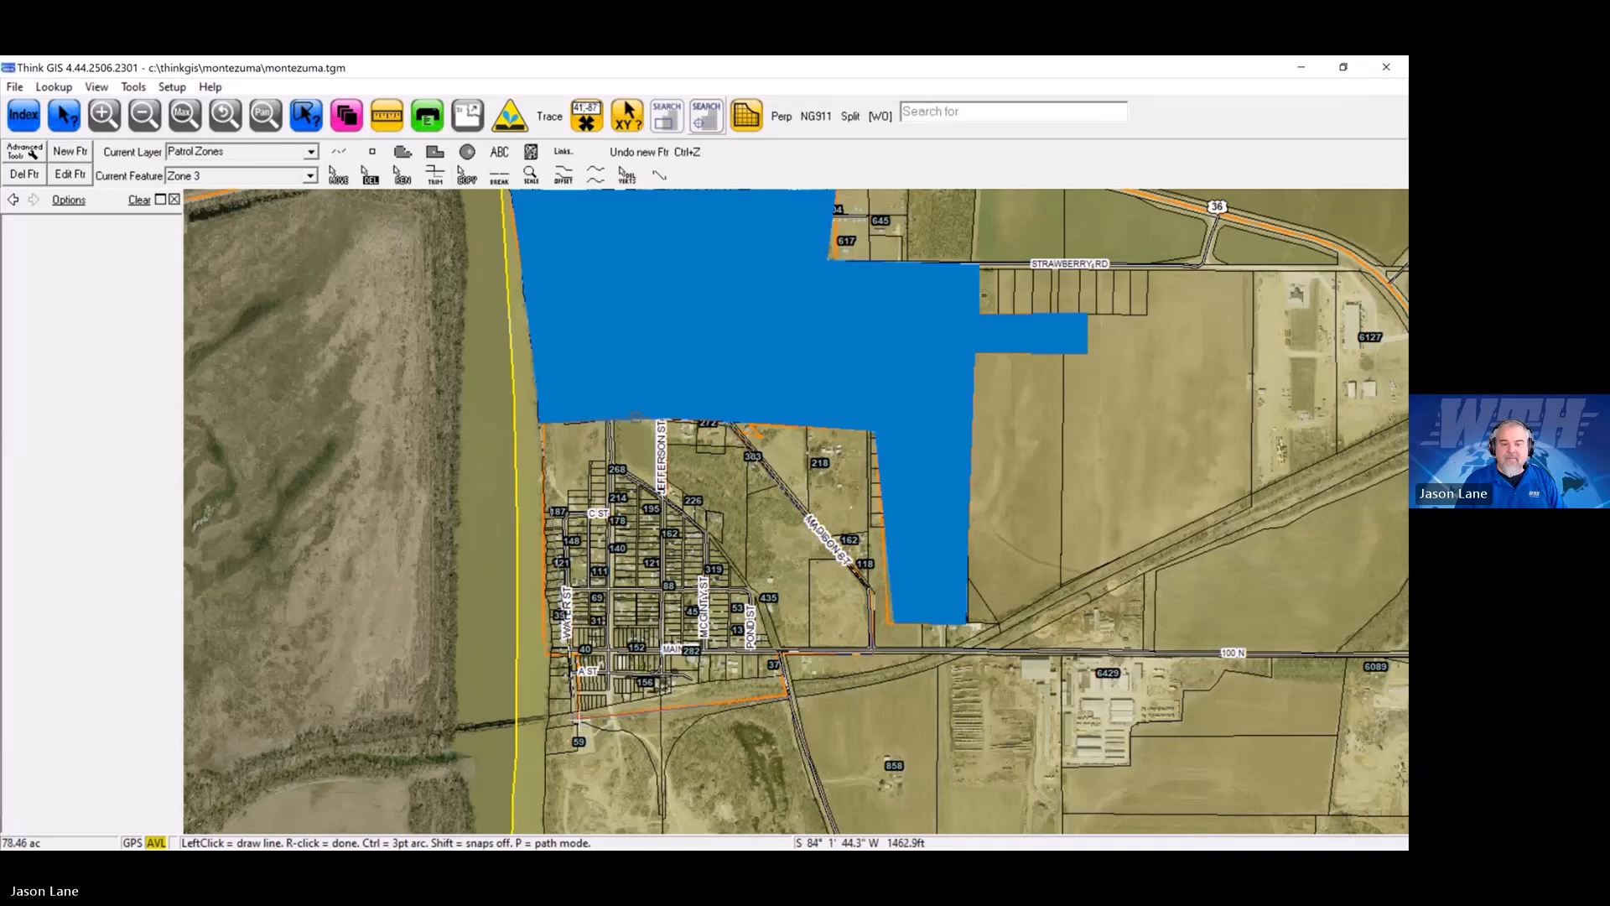
pyautogui.click(549, 659)
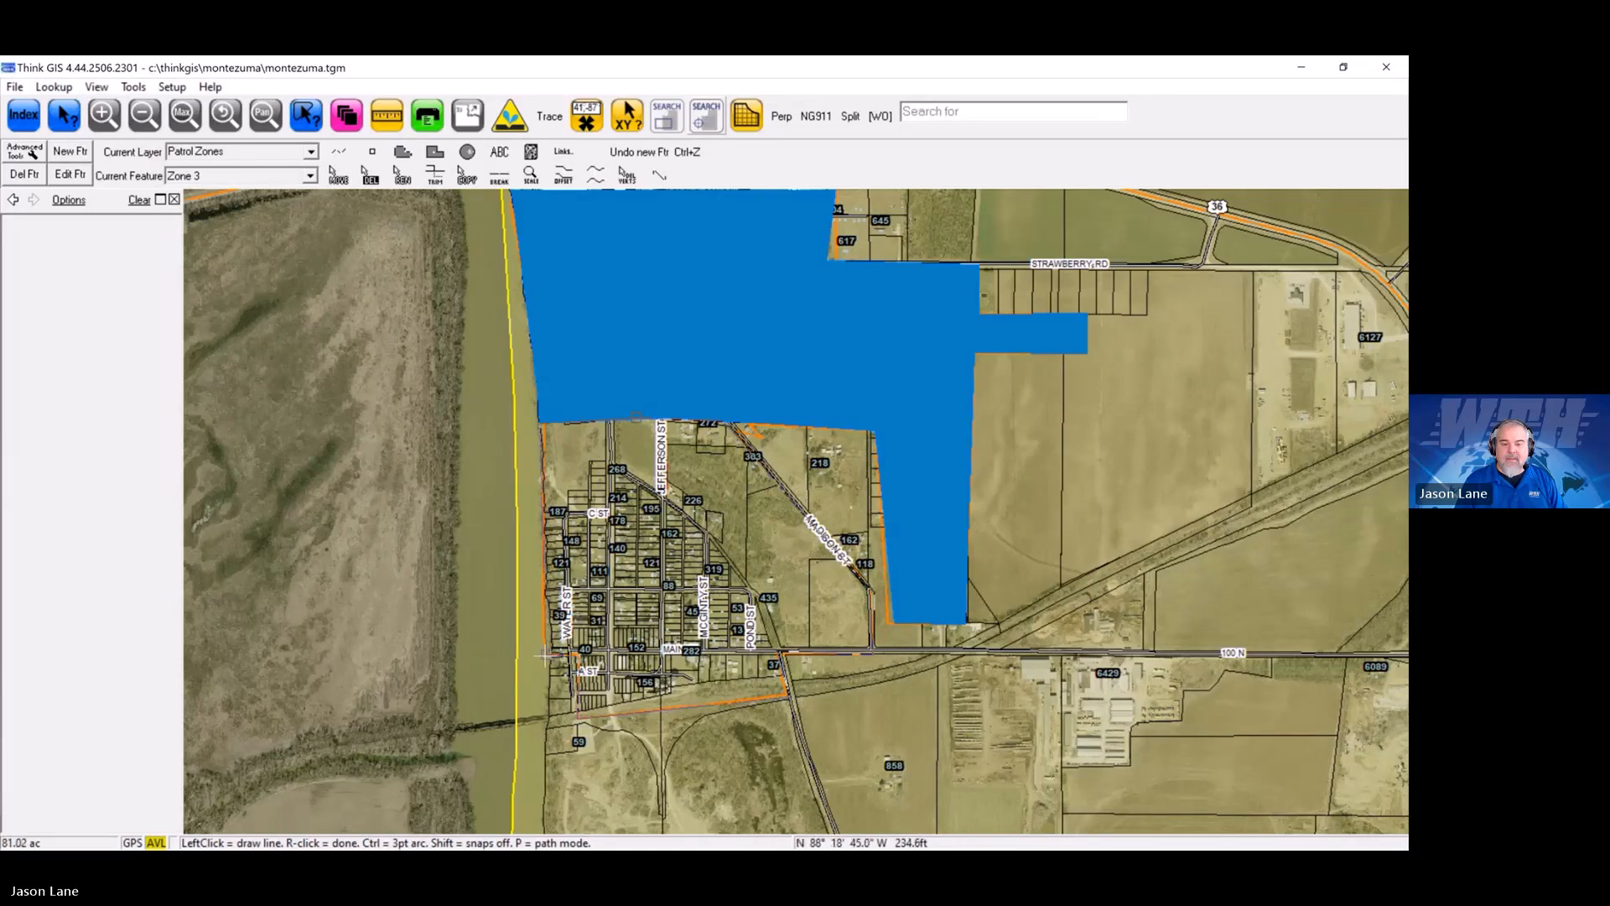
pyautogui.rightClick(736, 629)
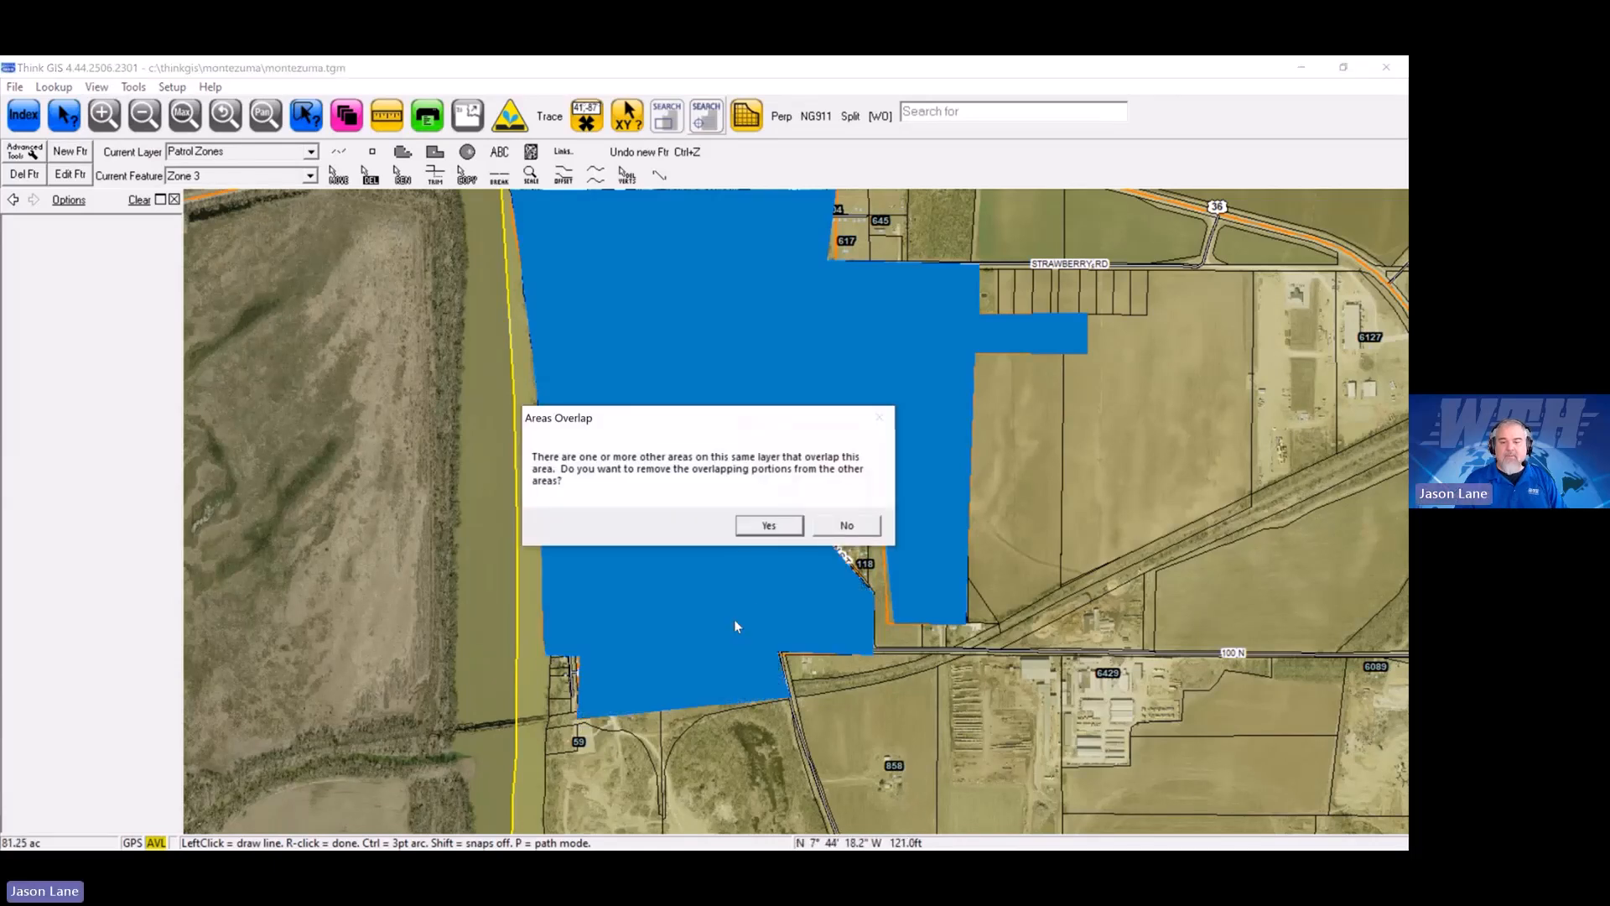
pyautogui.press('Return')
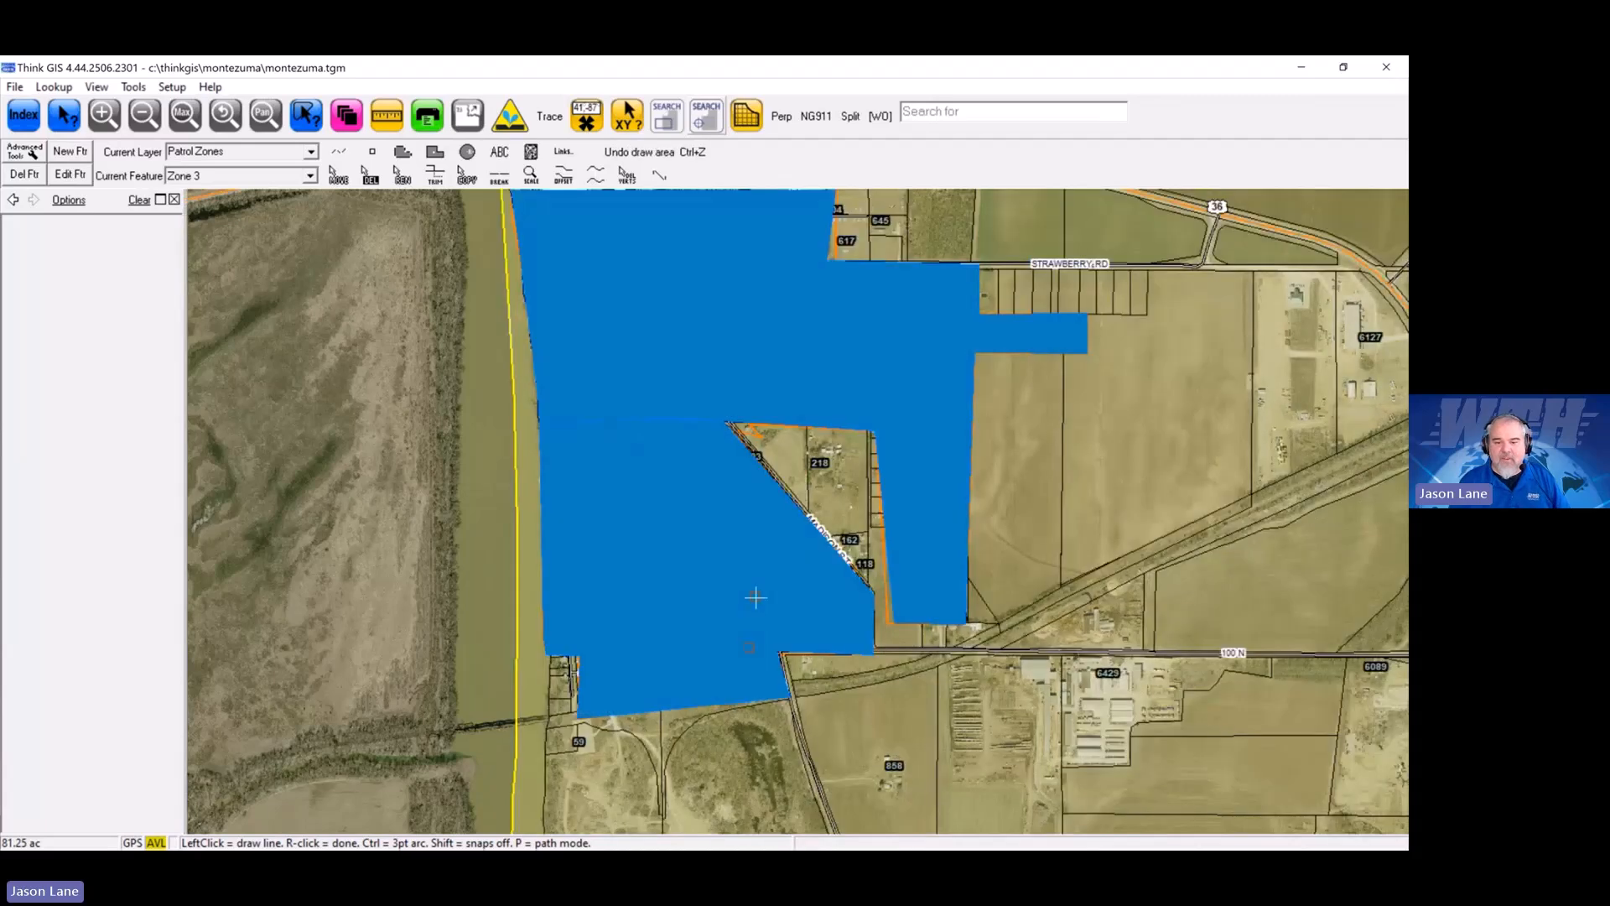
# Step: Turn on auto labels for the Patrol Zones layer and set their label height to 18 pixels
pyautogui.click(144, 115)
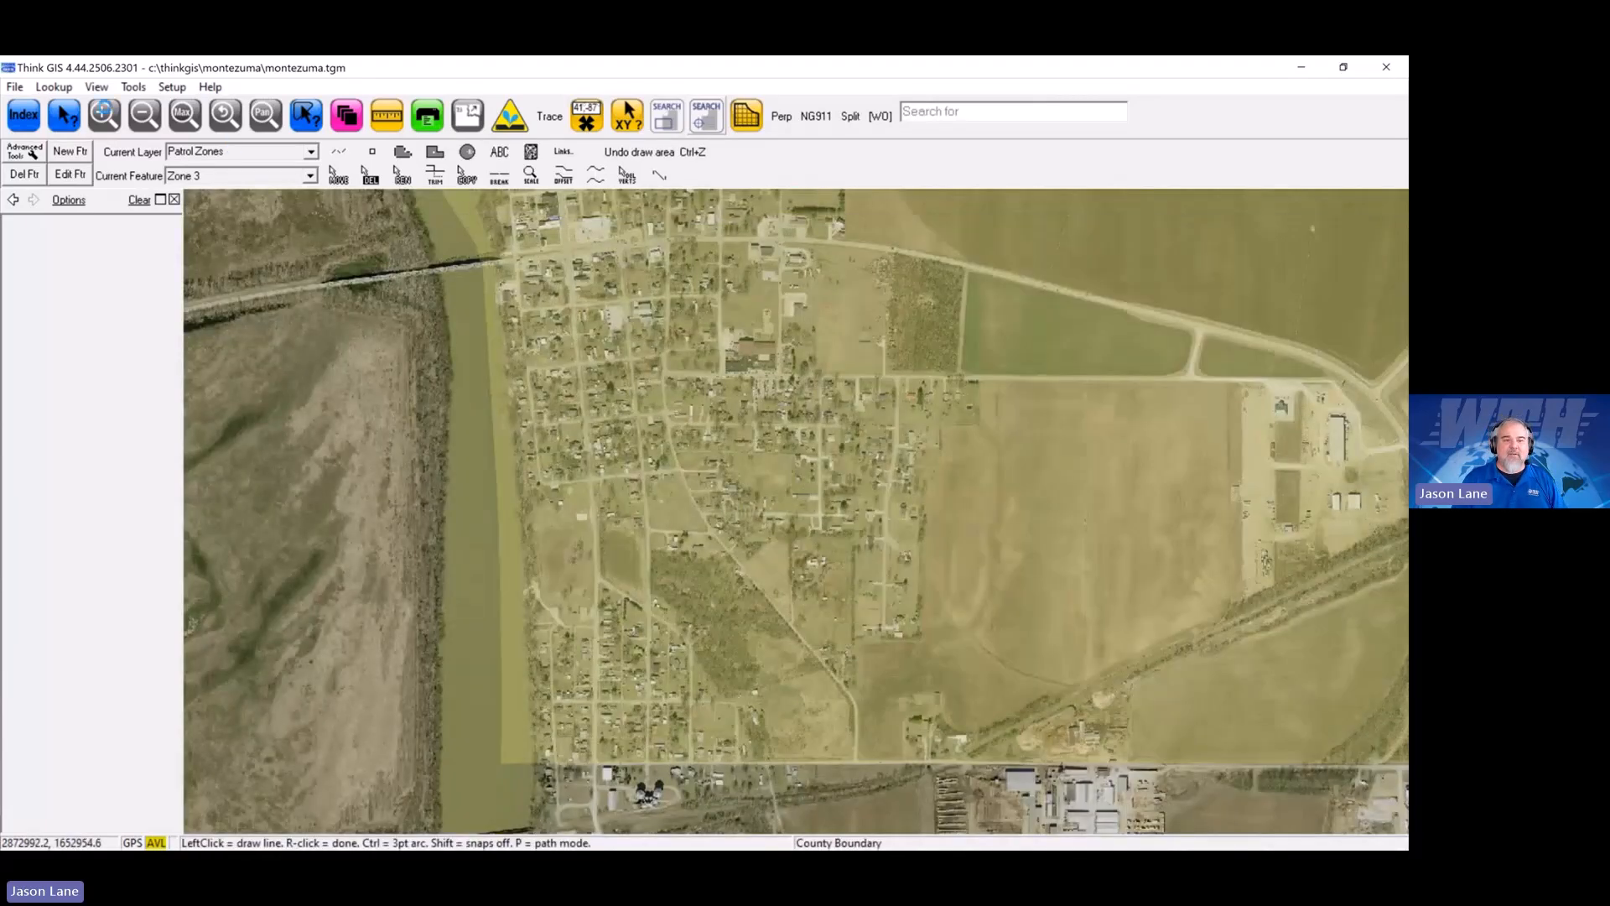
pyautogui.click(142, 117)
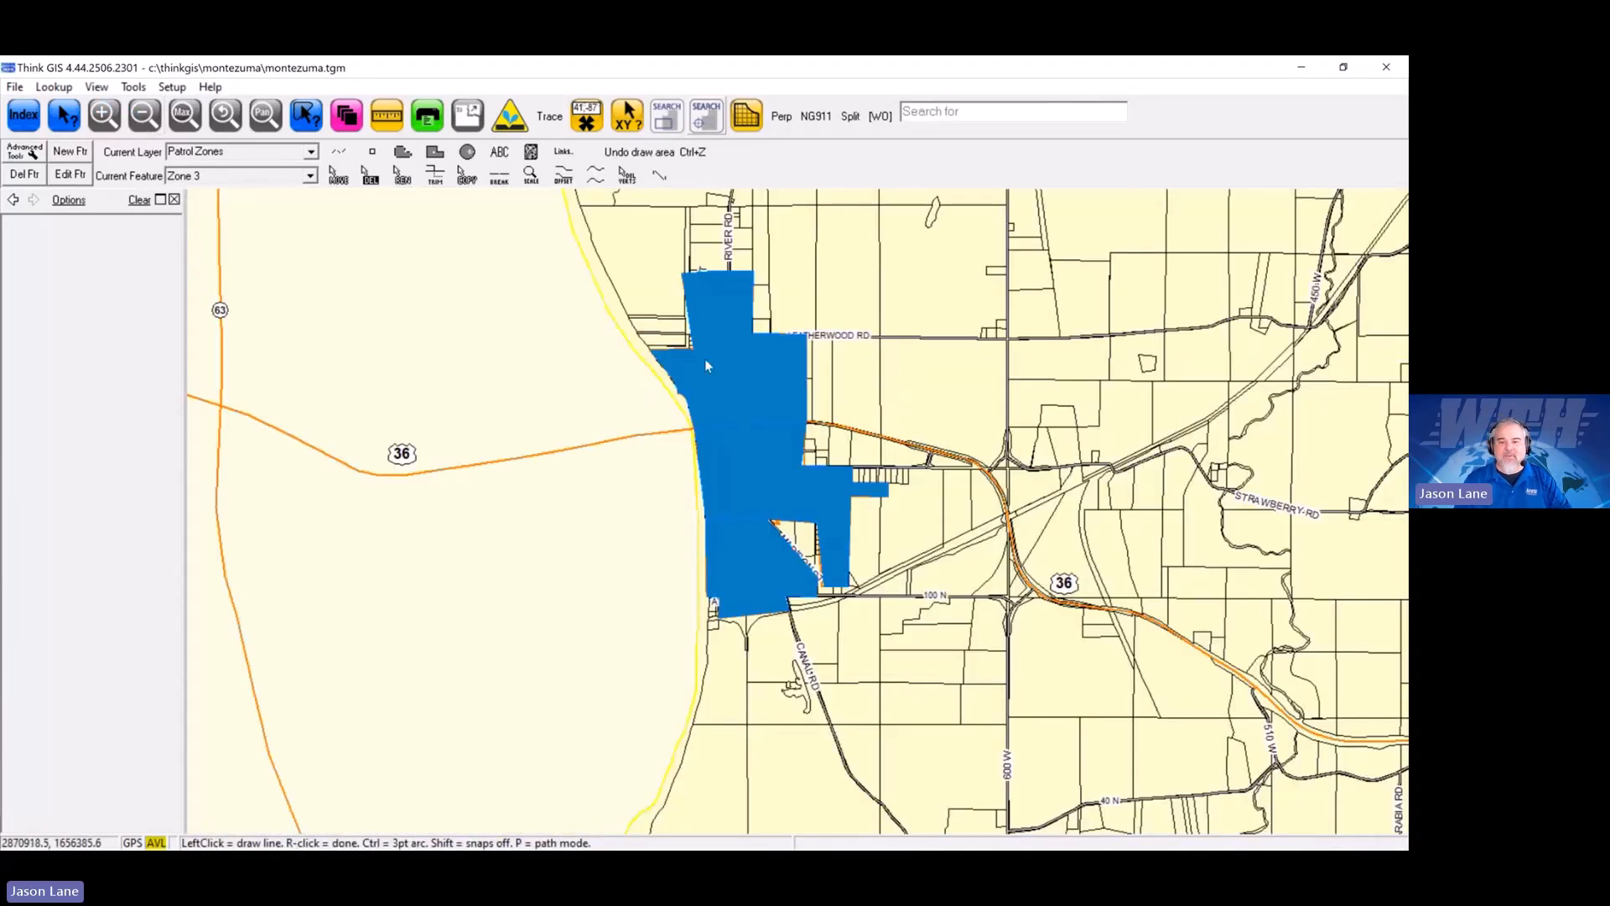
pyautogui.scroll(1, 894, 624)
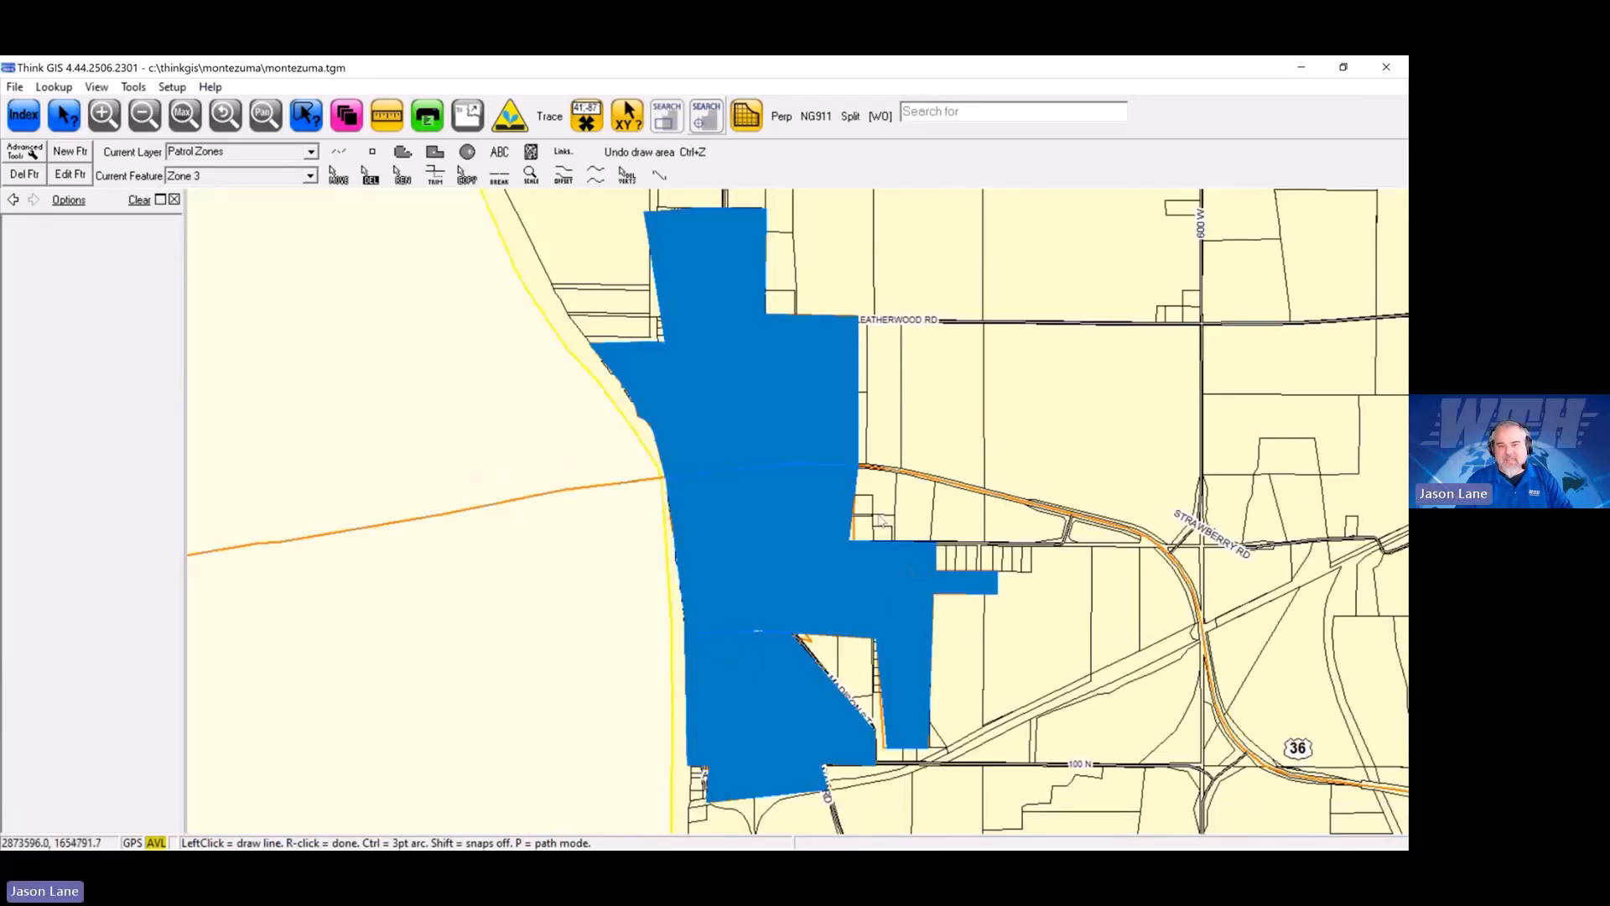
pyautogui.click(351, 120)
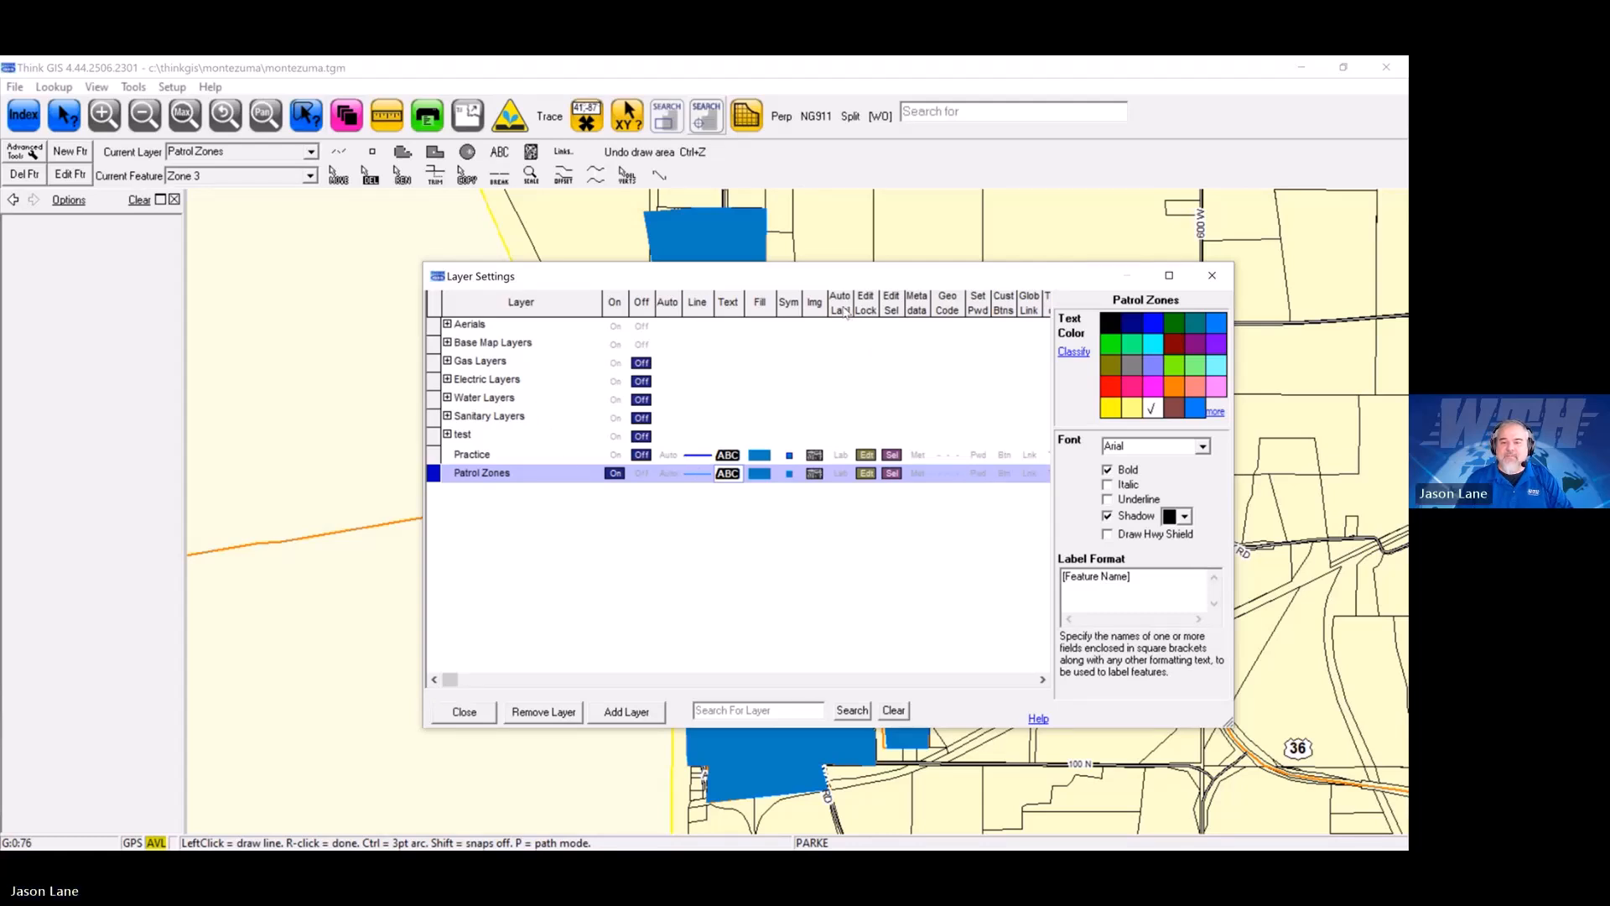
pyautogui.click(841, 474)
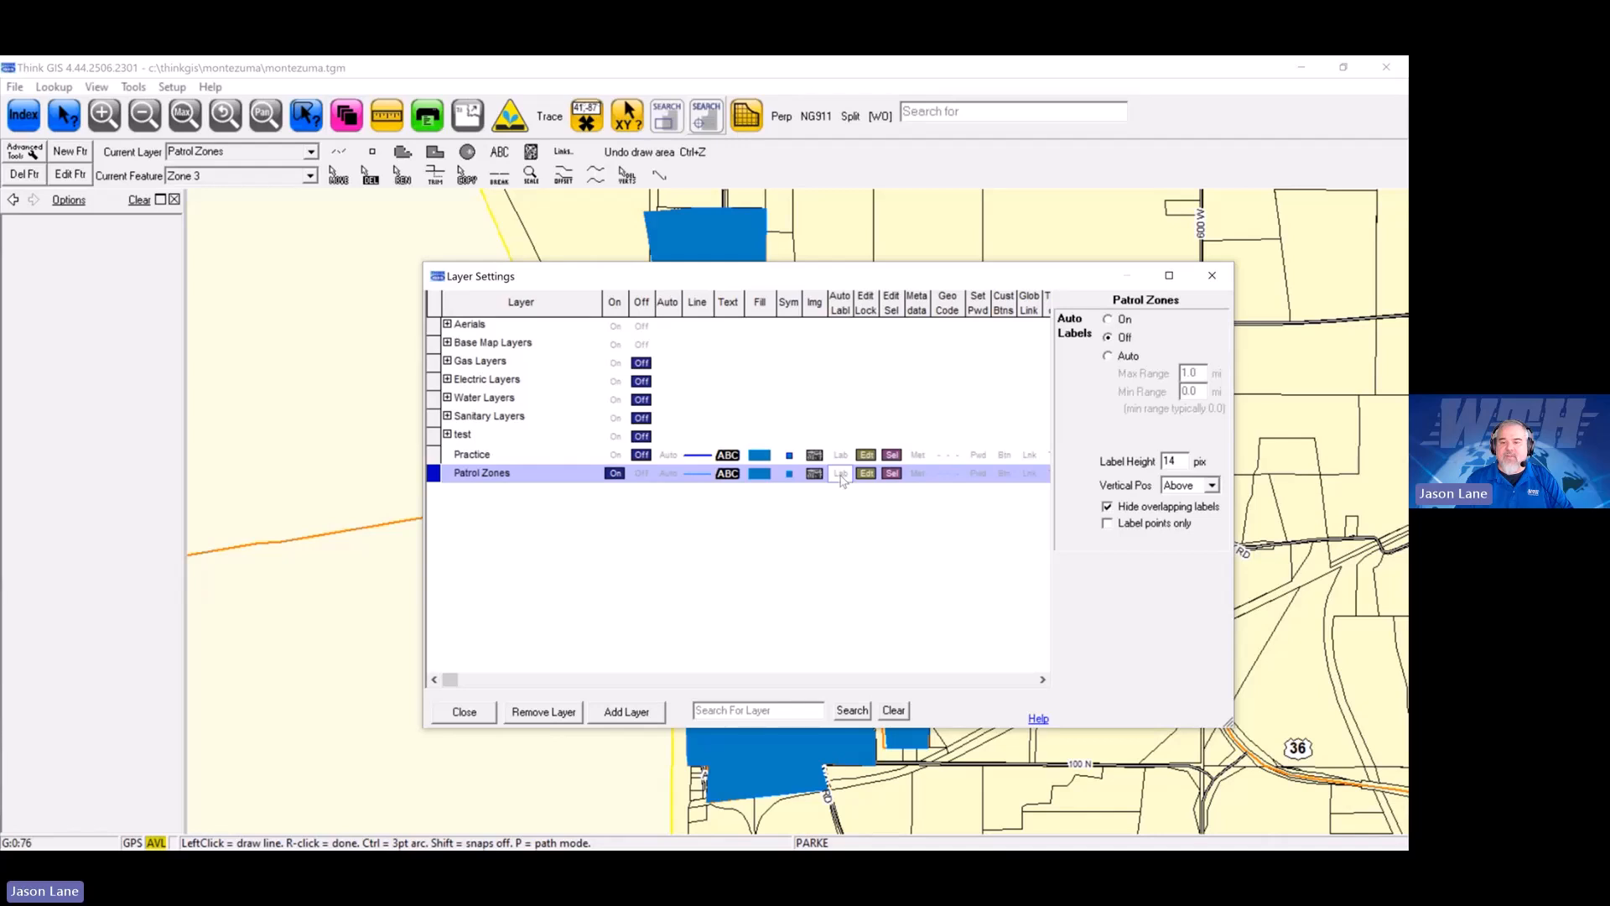
pyautogui.click(1110, 322)
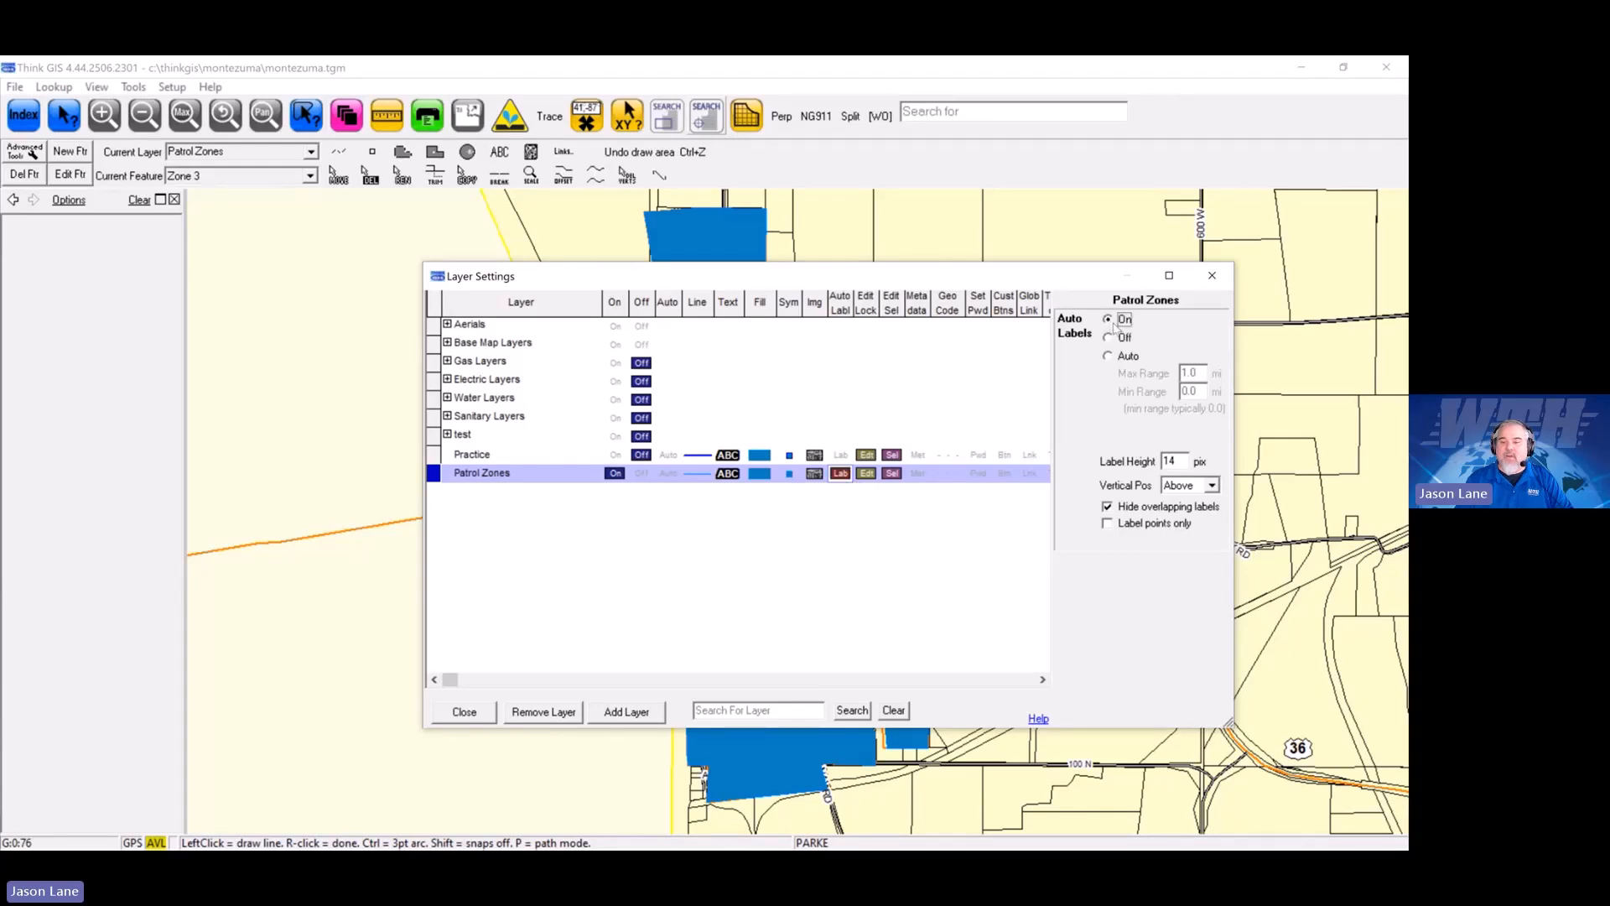
pyautogui.doubleClick(1185, 462)
pyautogui.write('18')
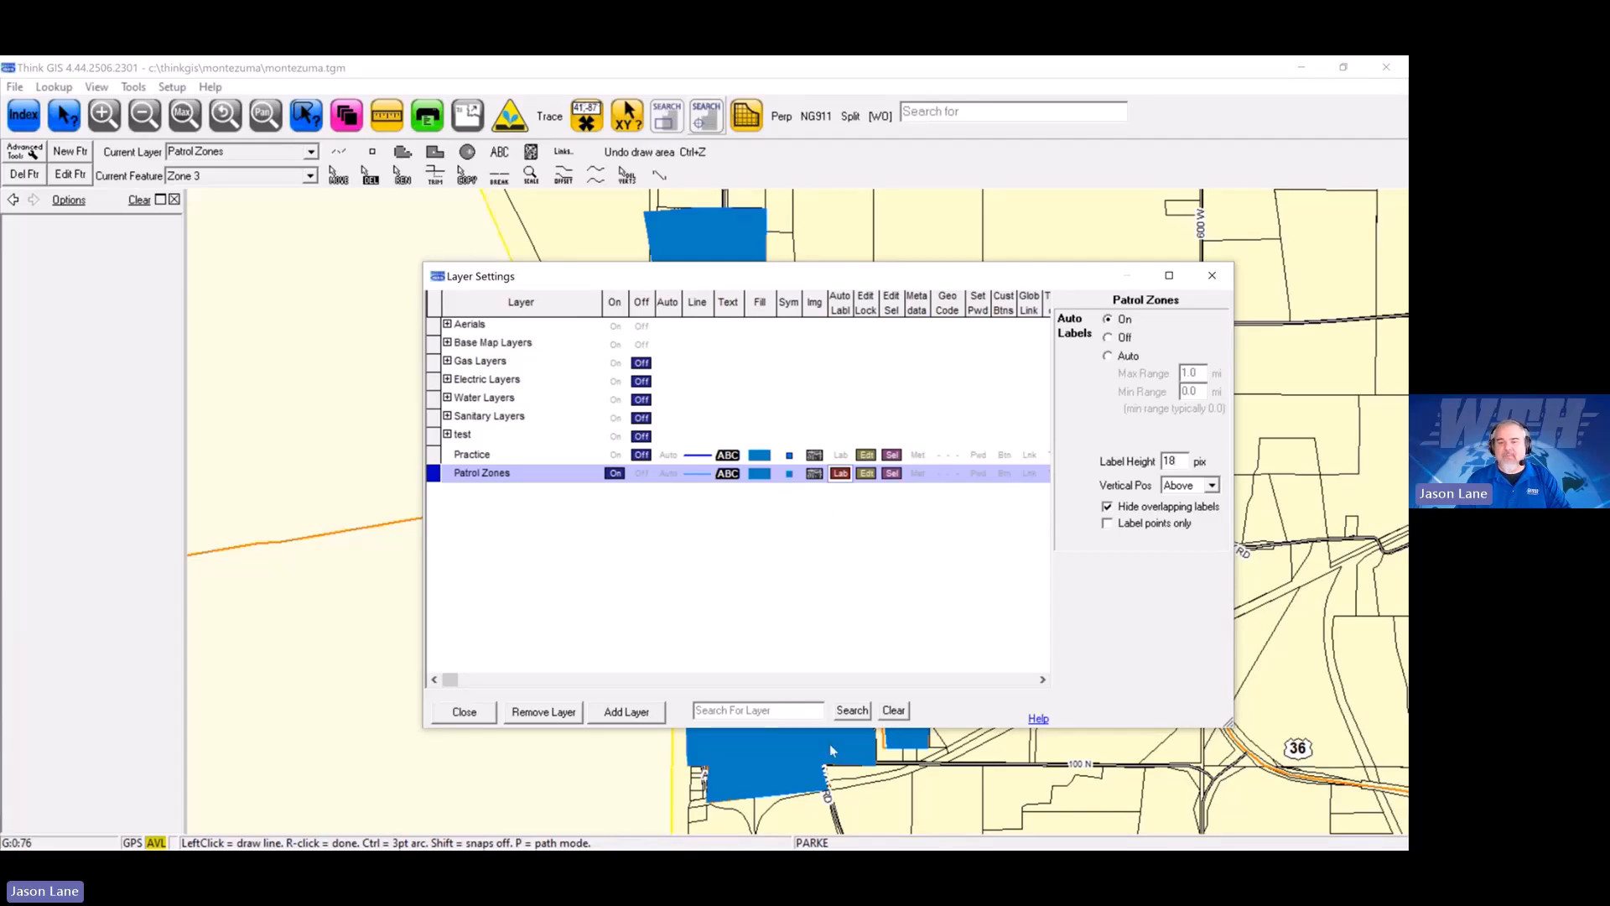
# Step: Classify the Patrol Zones fill color by unique Feature Name values with auto setup, and lower the fill opacity to 119
pyautogui.click(760, 475)
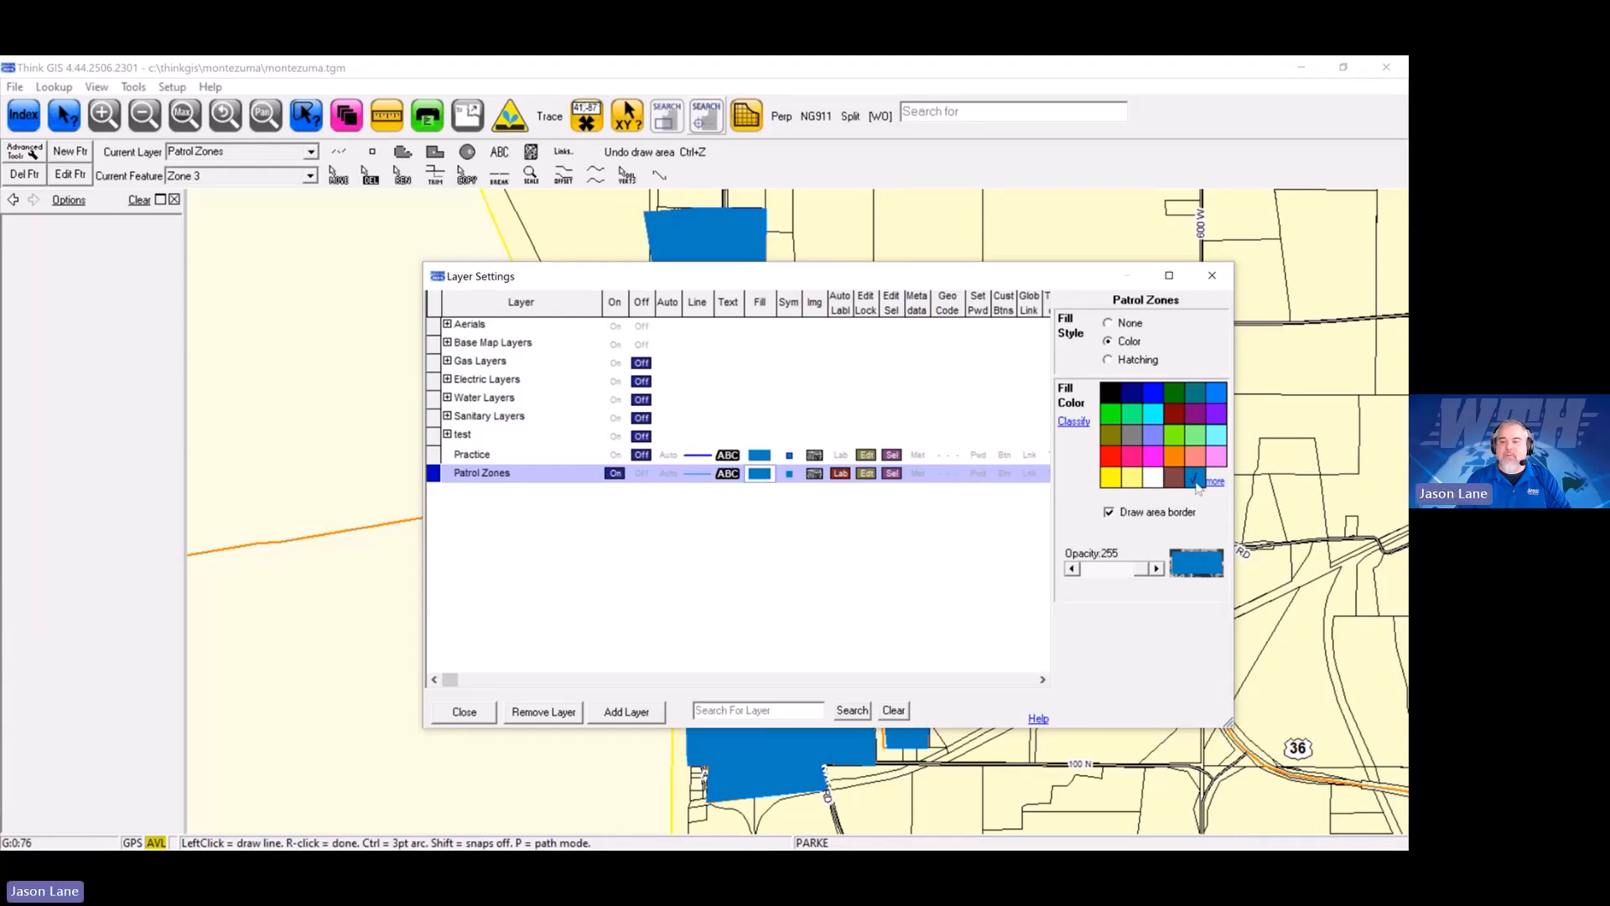
pyautogui.click(1074, 422)
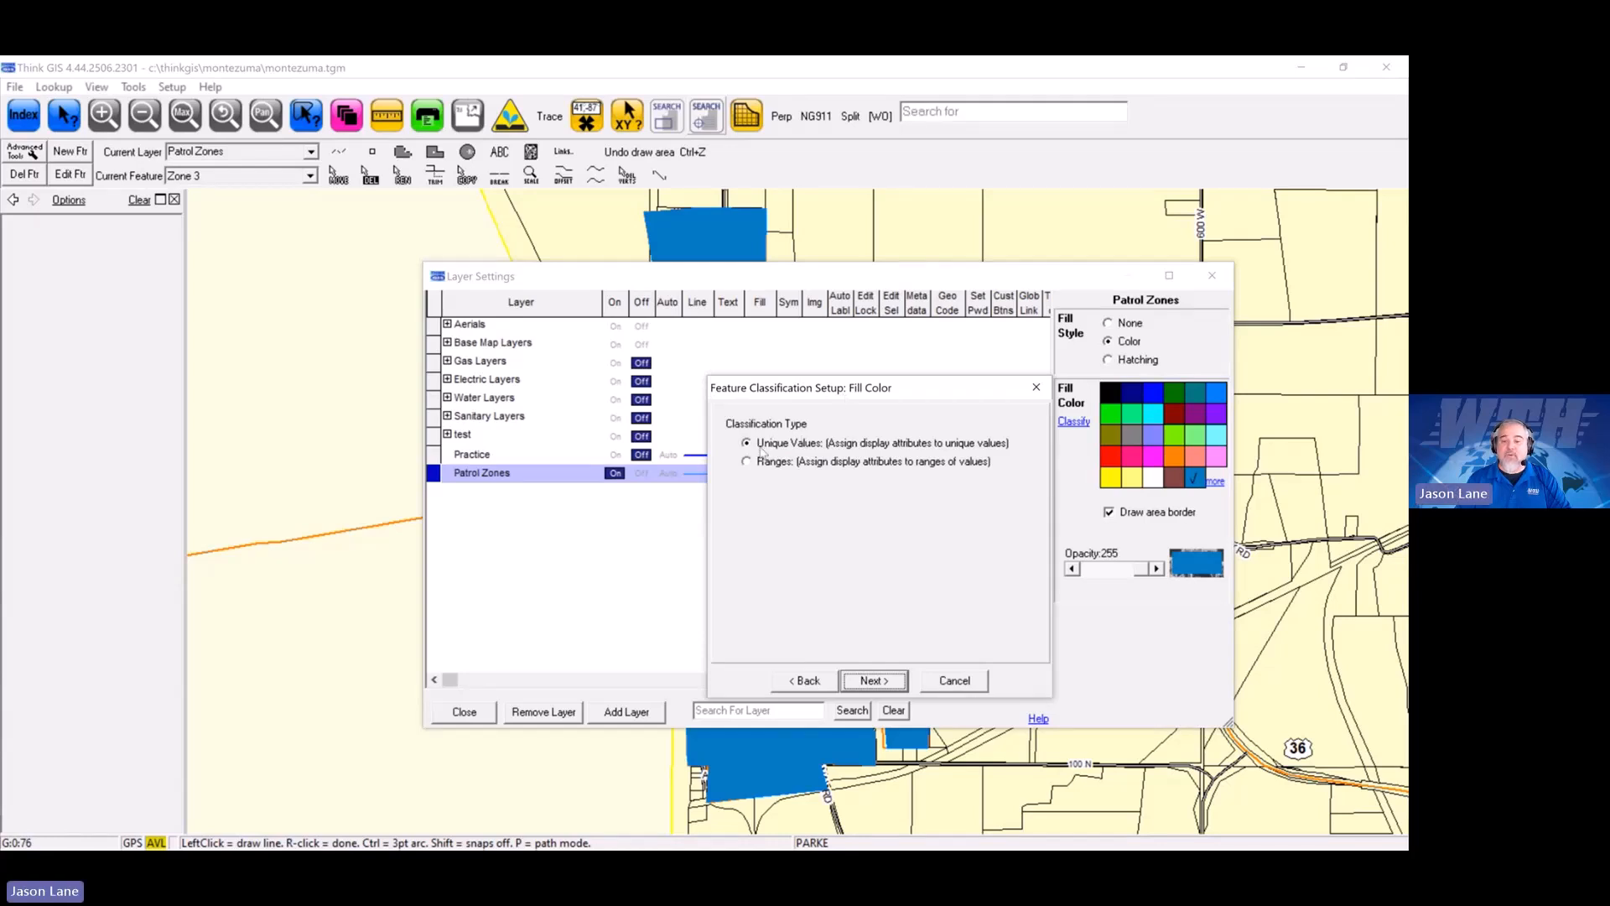
pyautogui.click(876, 681)
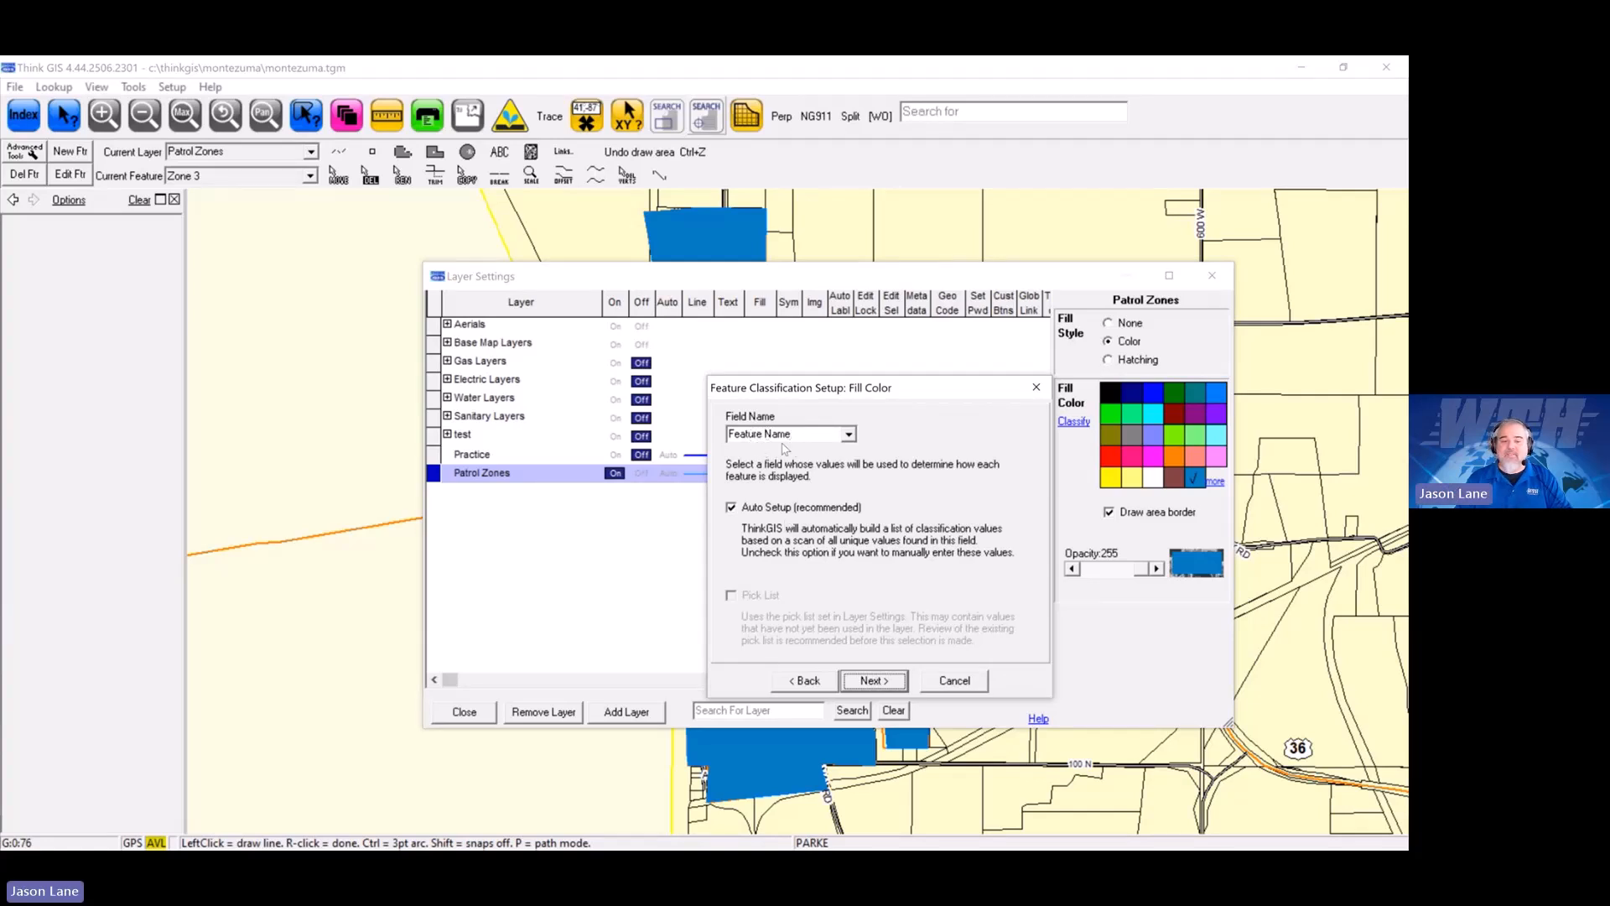
pyautogui.click(879, 684)
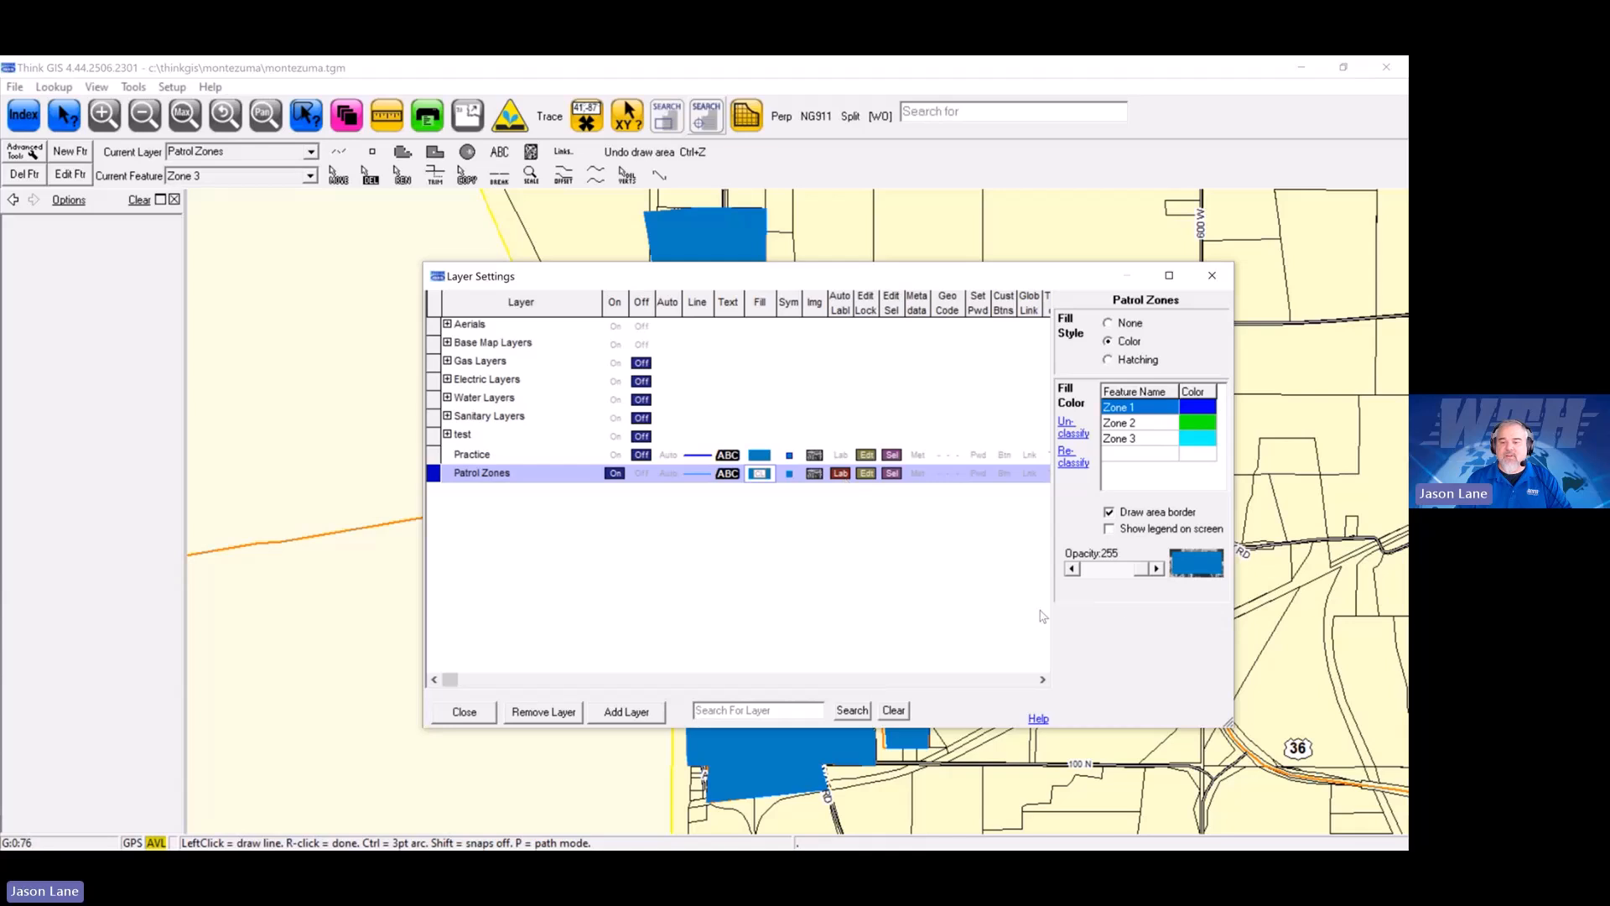
pyautogui.moveTo(1142, 577); pyautogui.dragTo(1113, 583)
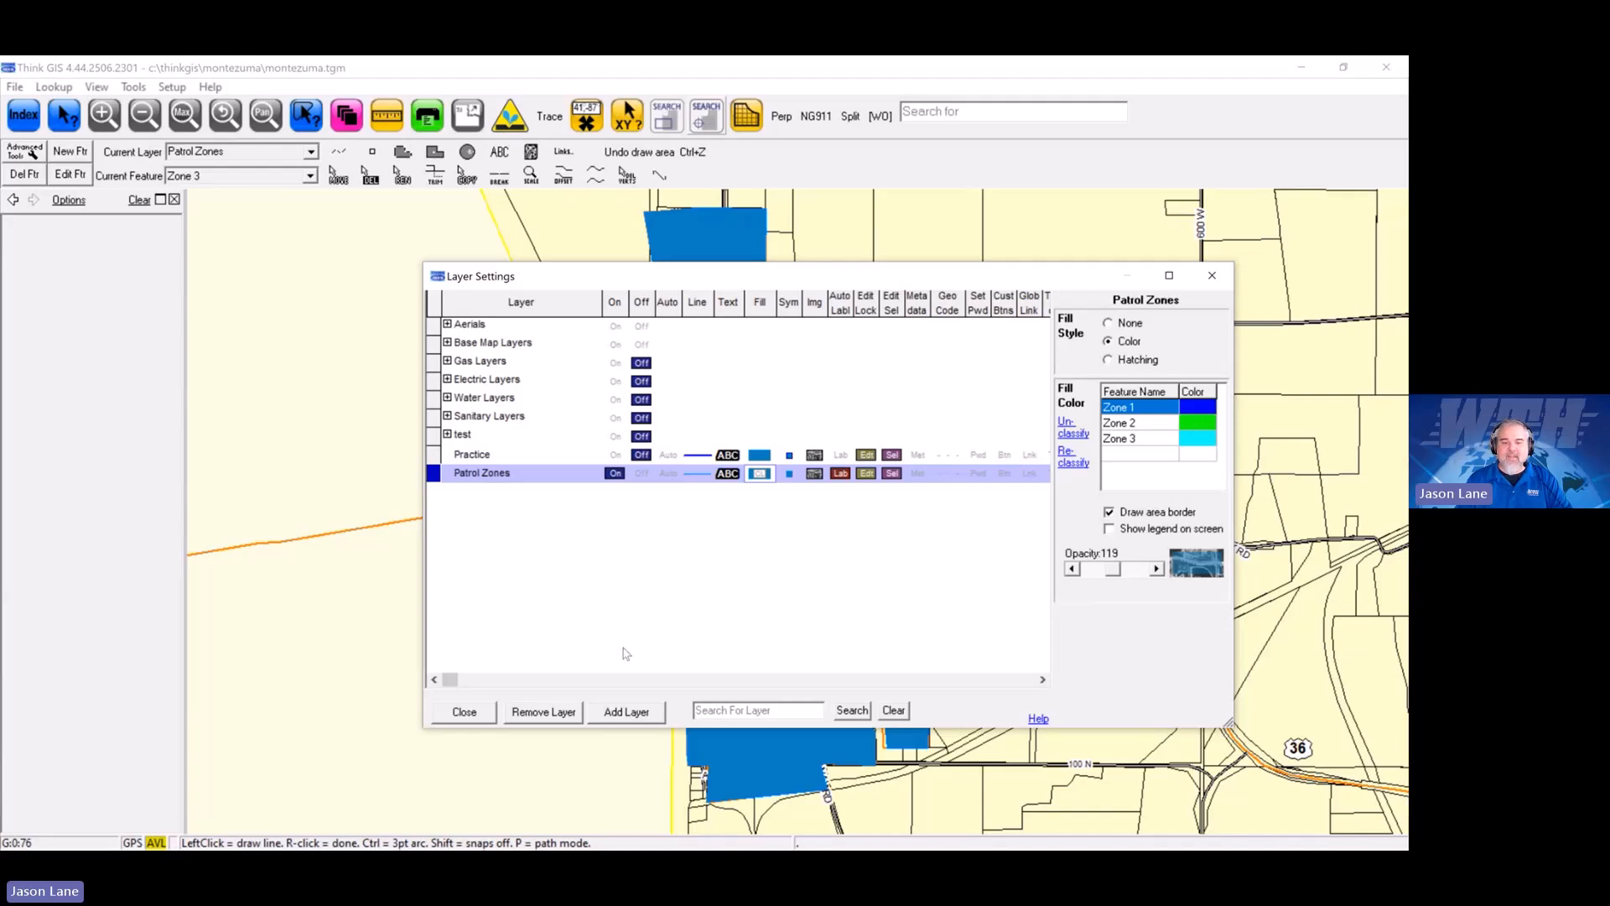
pyautogui.click(464, 712)
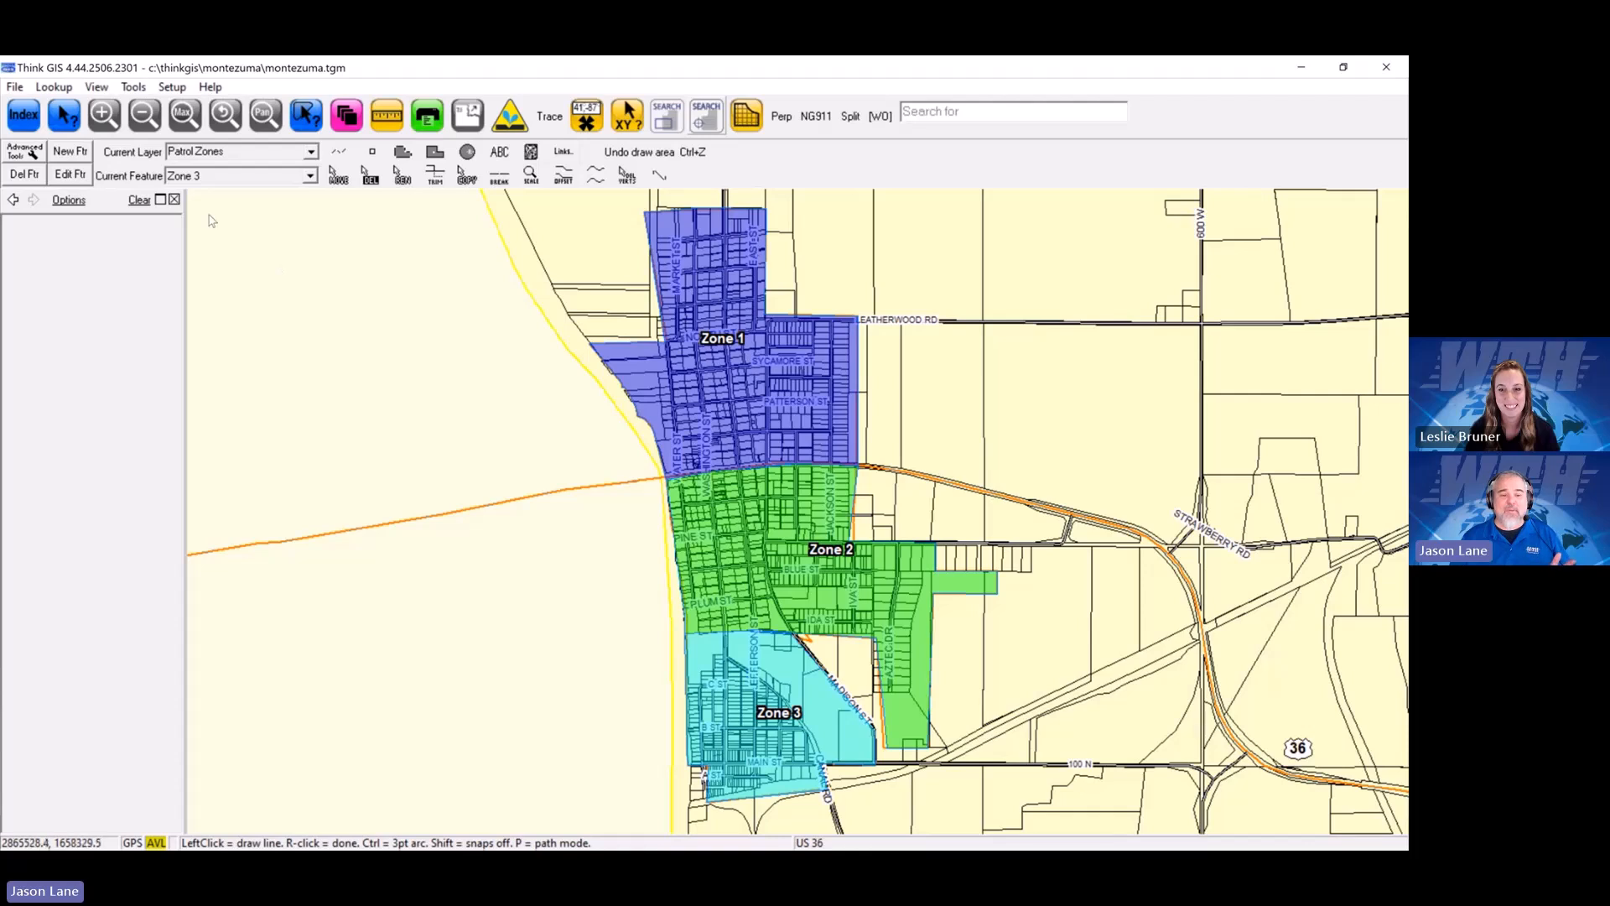
# Step: Make the Practice layer visible on the map in the layer settings
pyautogui.click(347, 114)
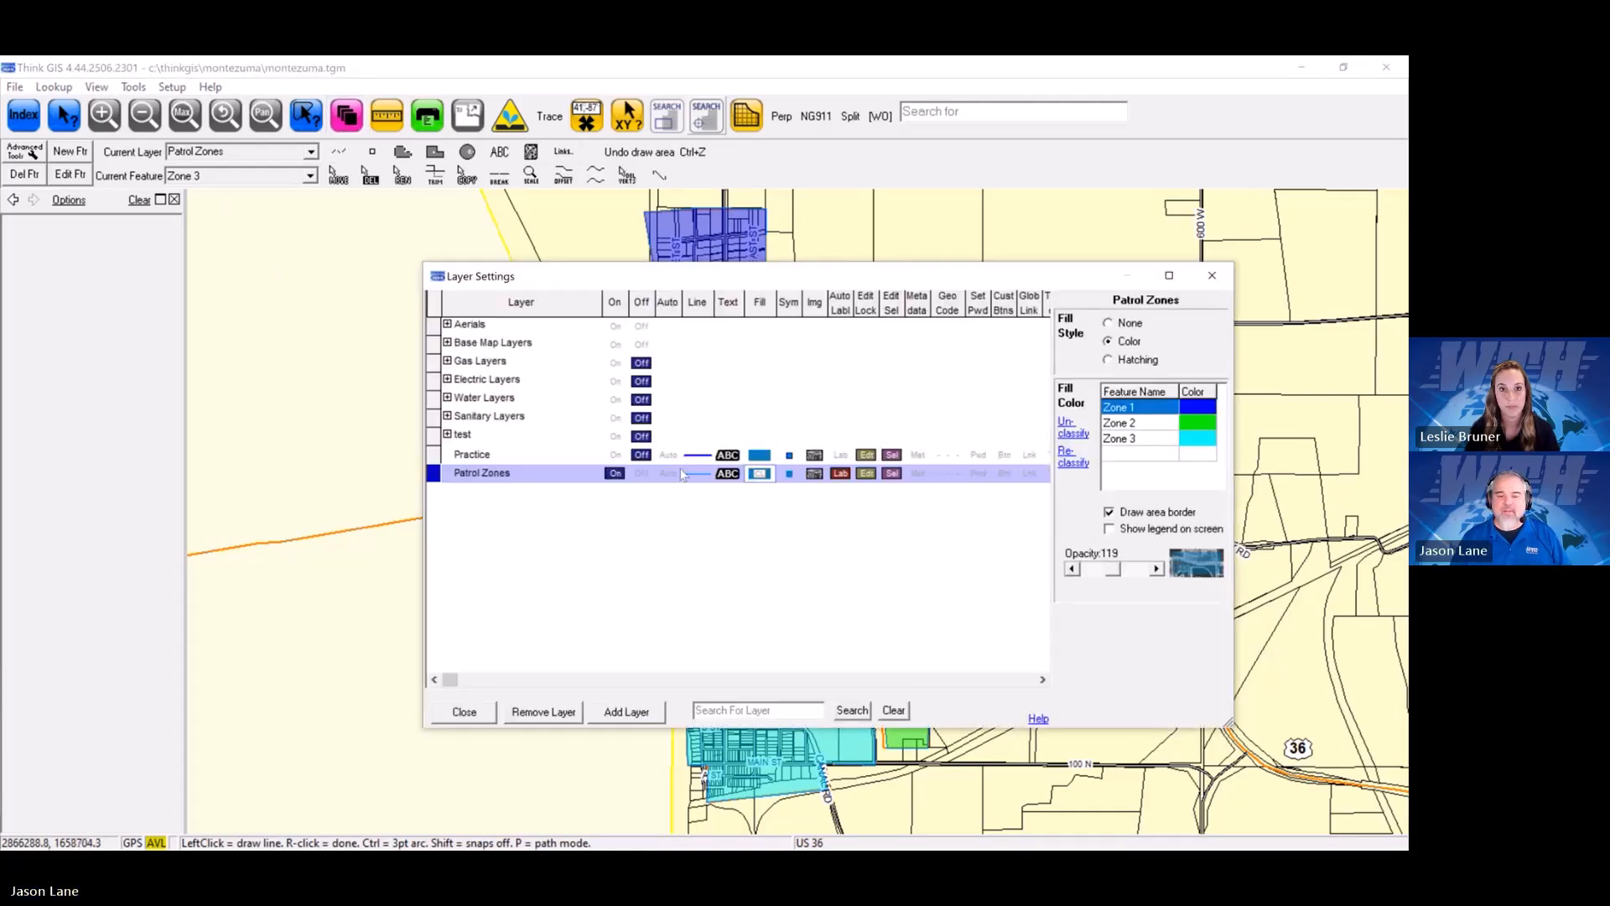
pyautogui.click(614, 454)
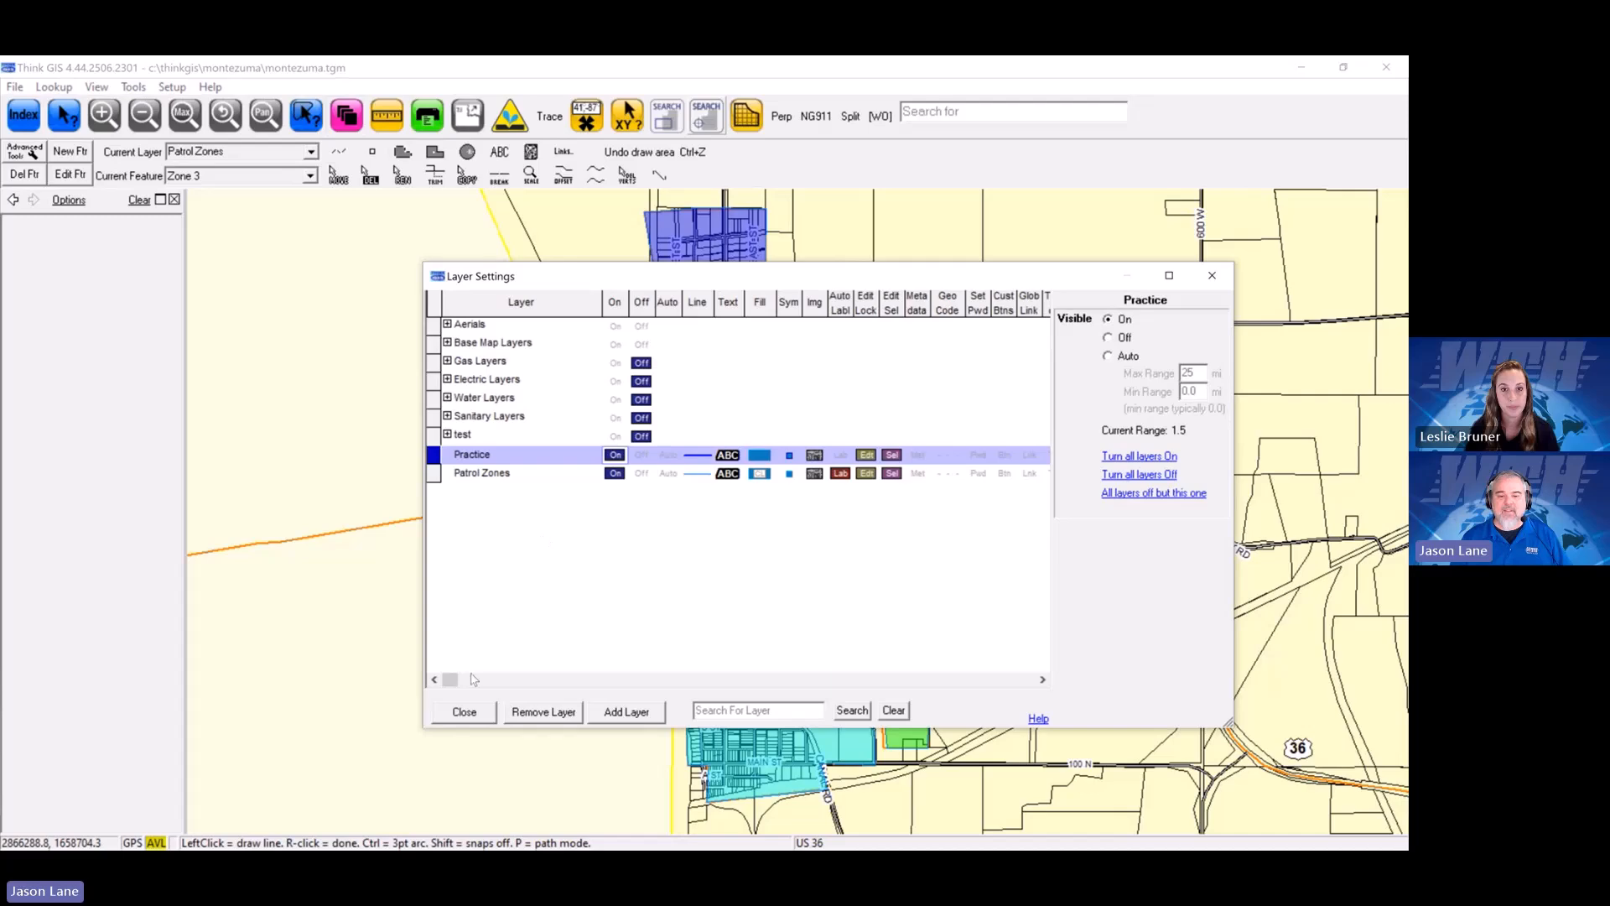
pyautogui.click(469, 714)
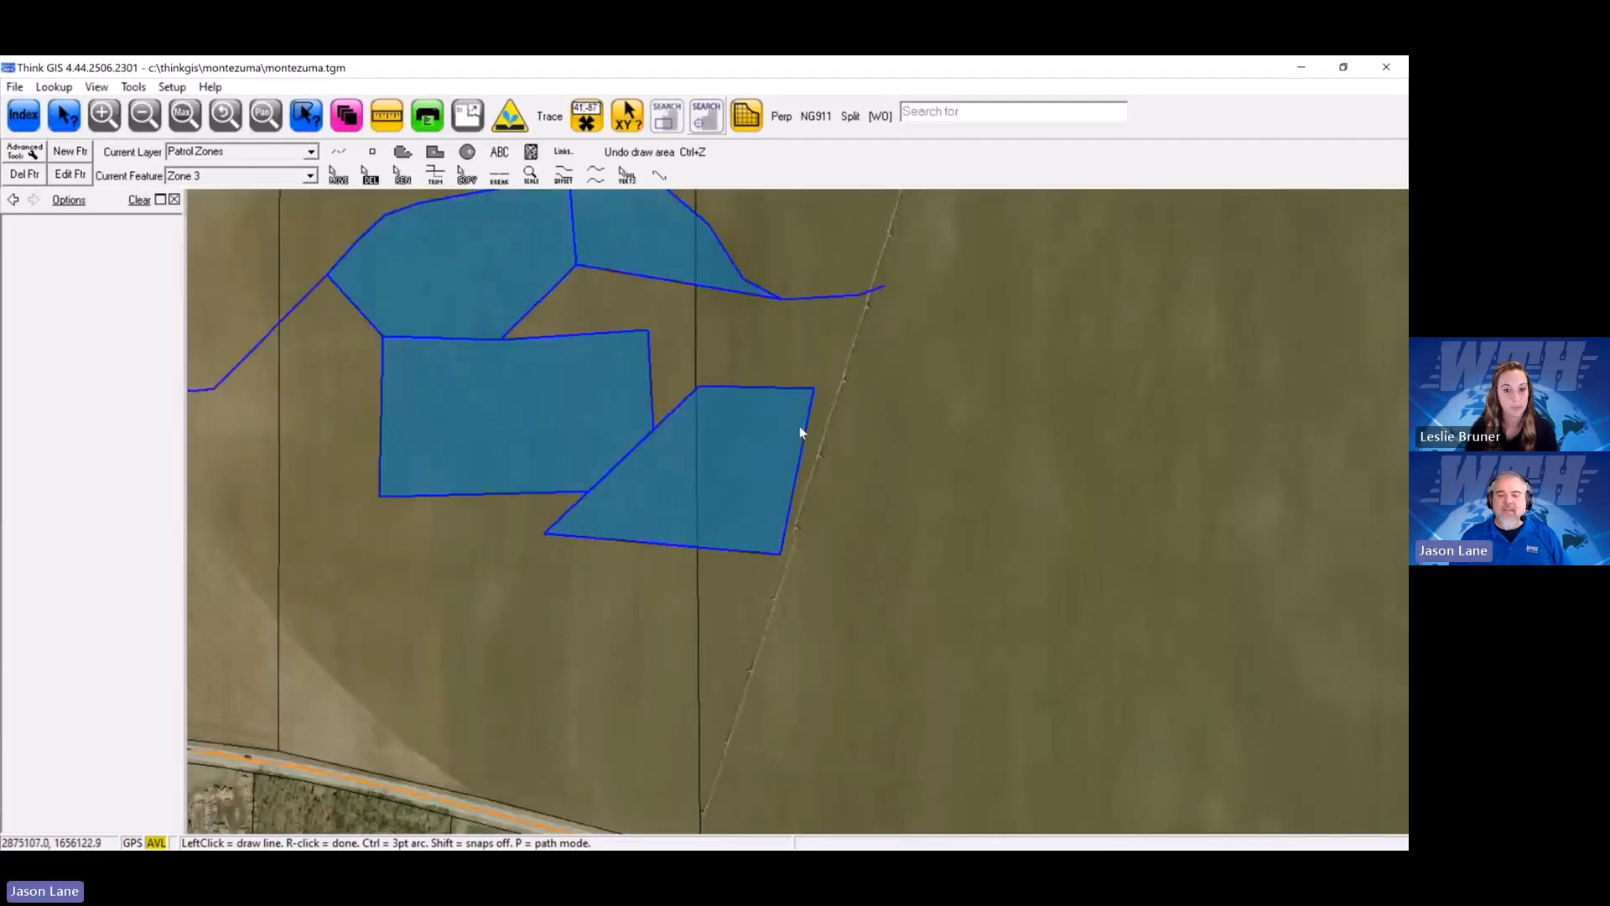
pyautogui.click(794, 426)
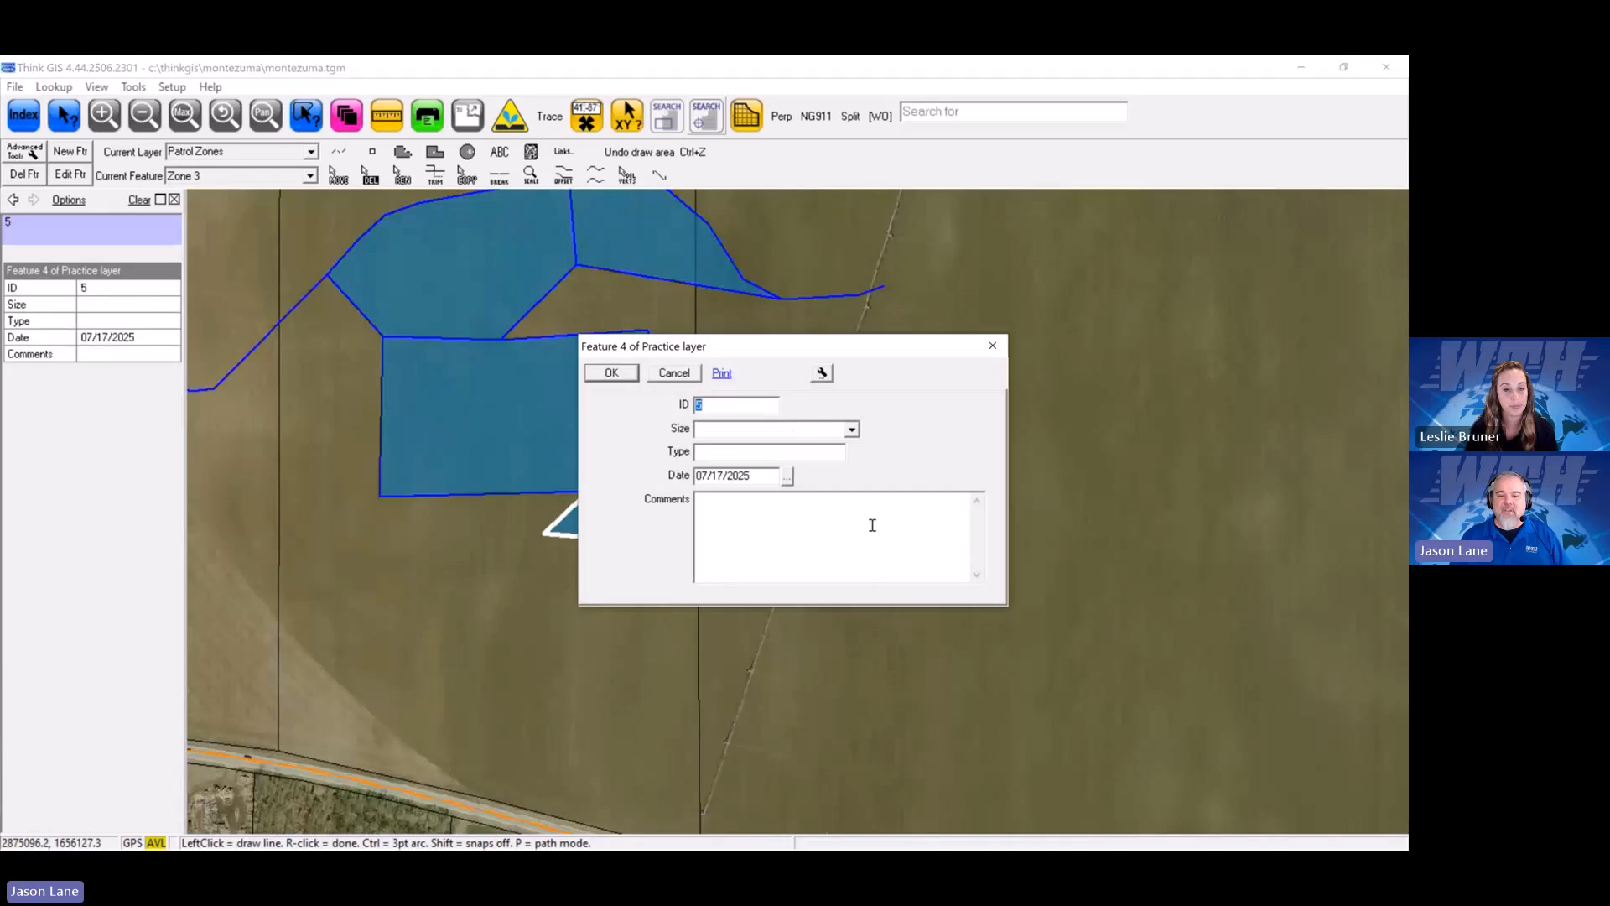
pyautogui.click(752, 452)
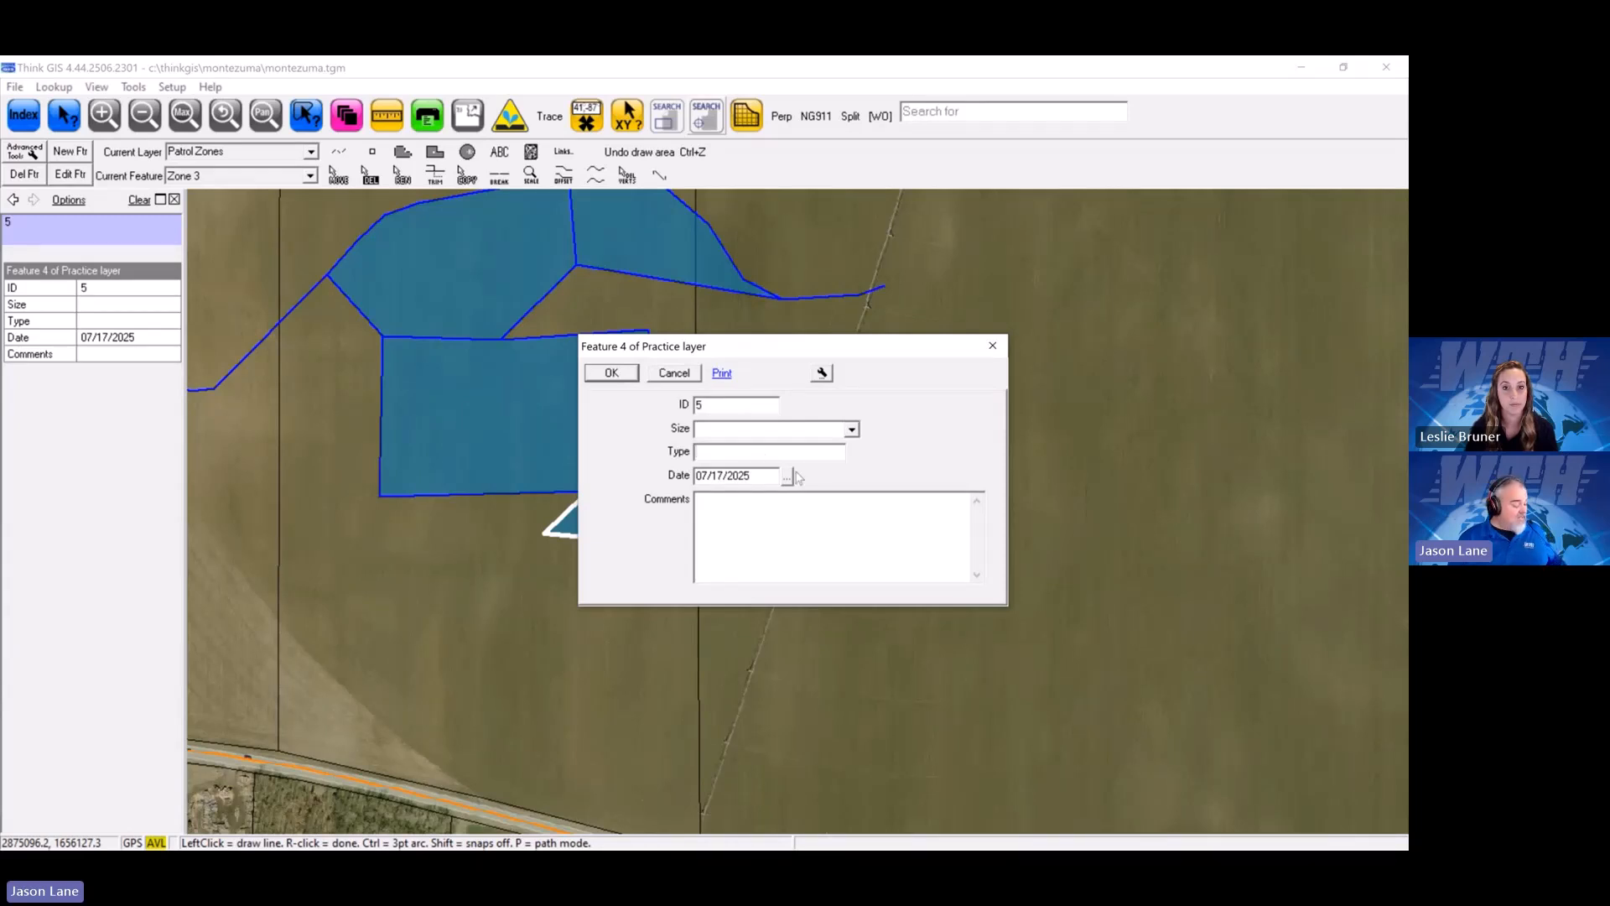
pyautogui.write('547')
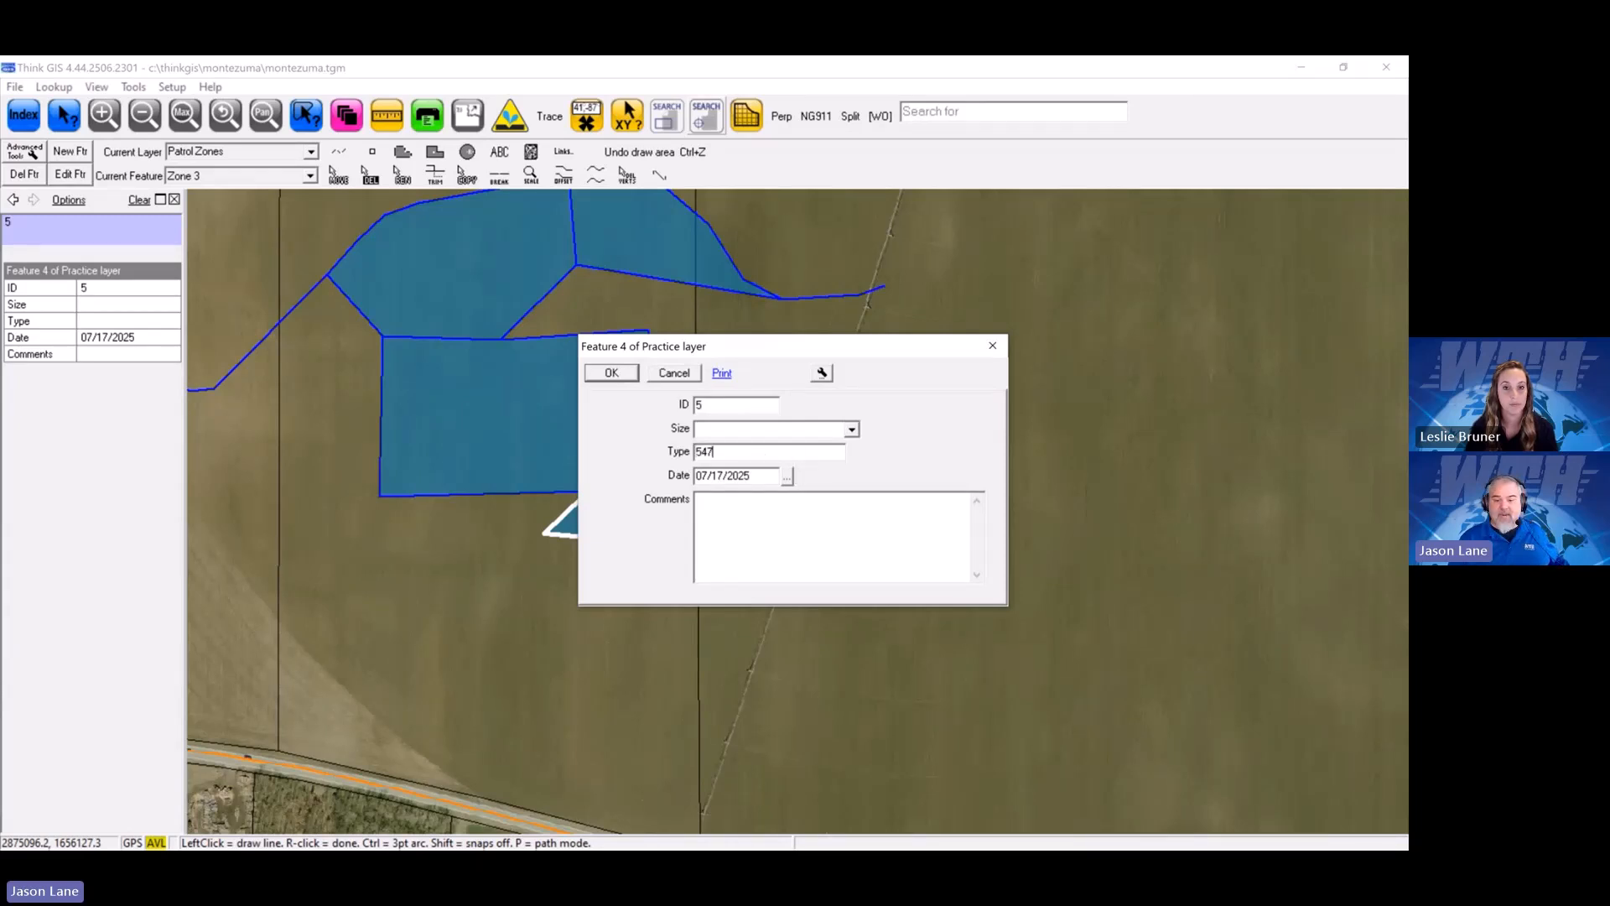
pyautogui.write('54754754674567457')
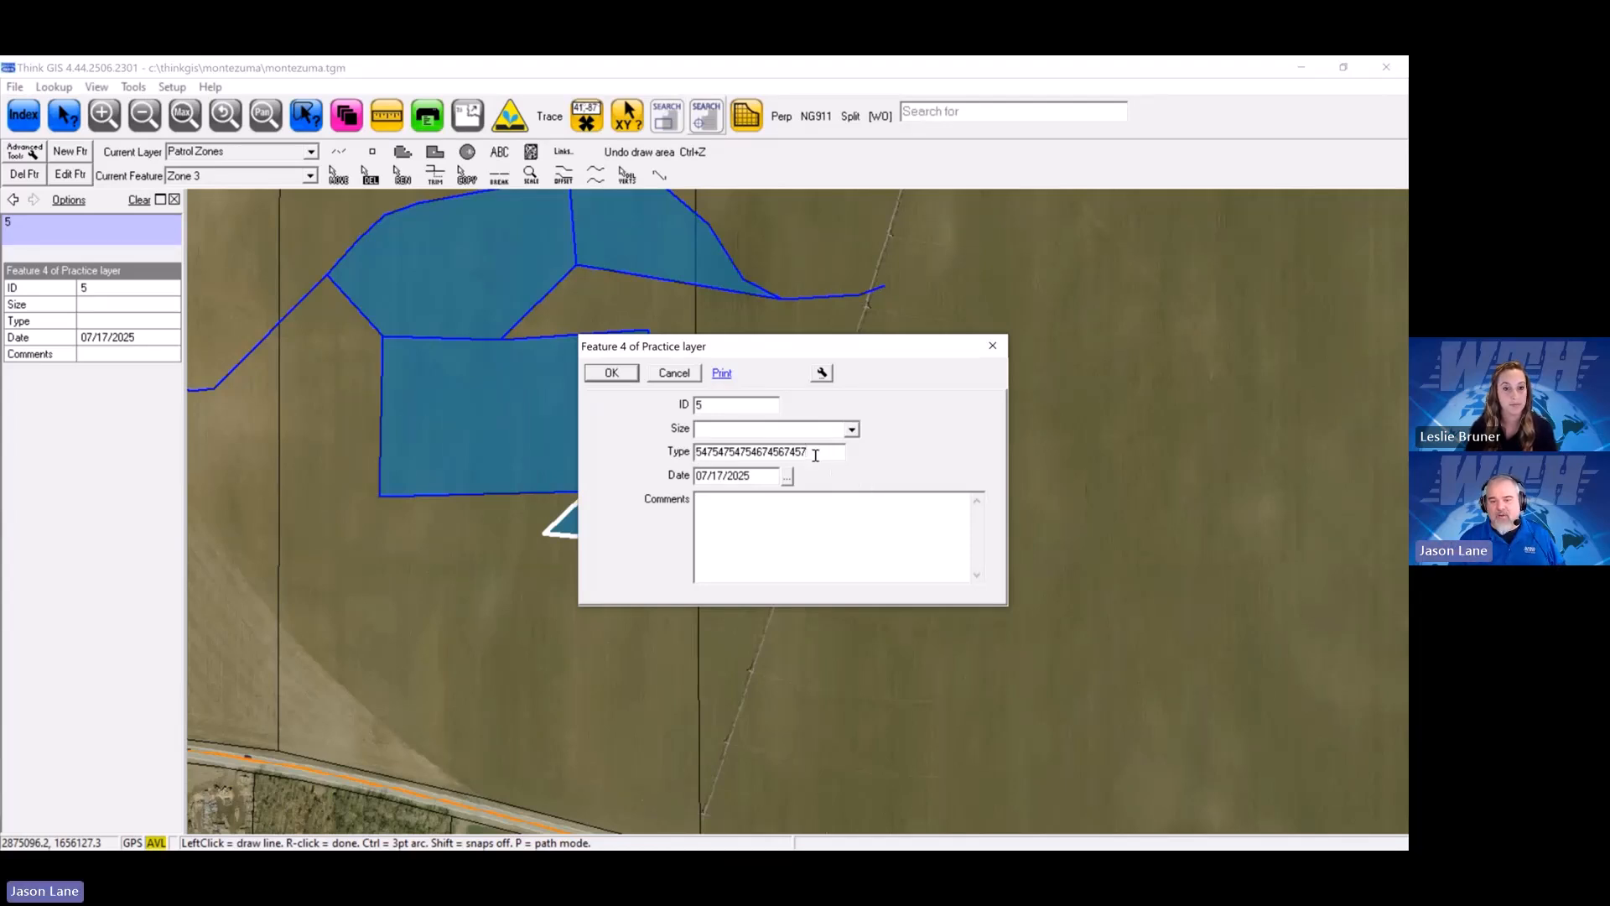
pyautogui.click(613, 371)
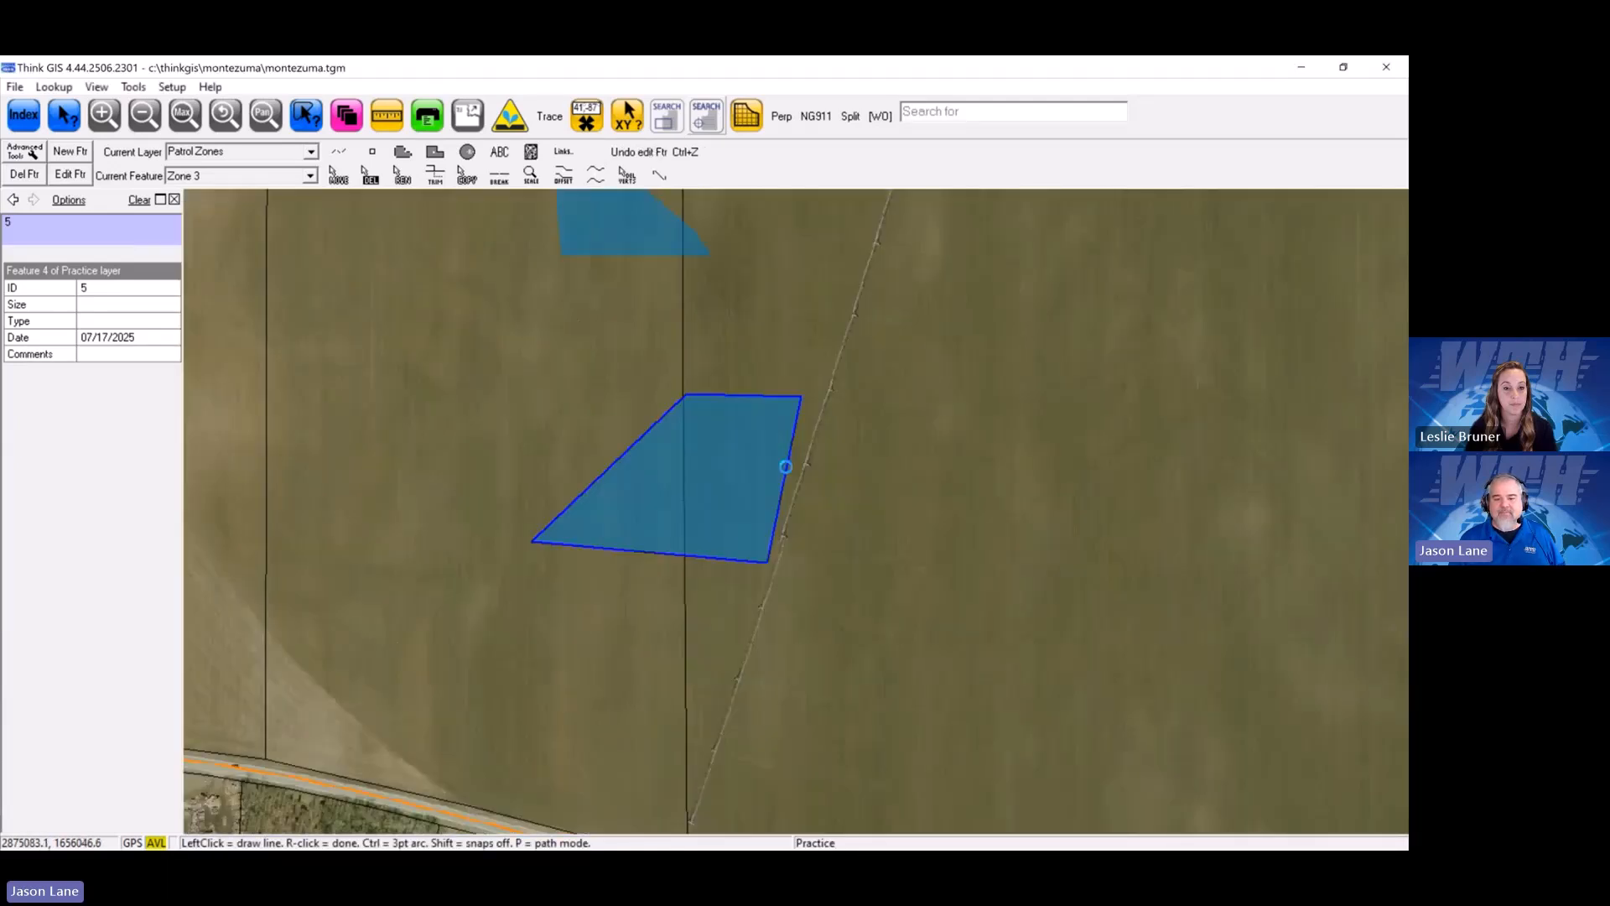
pyautogui.click(738, 409)
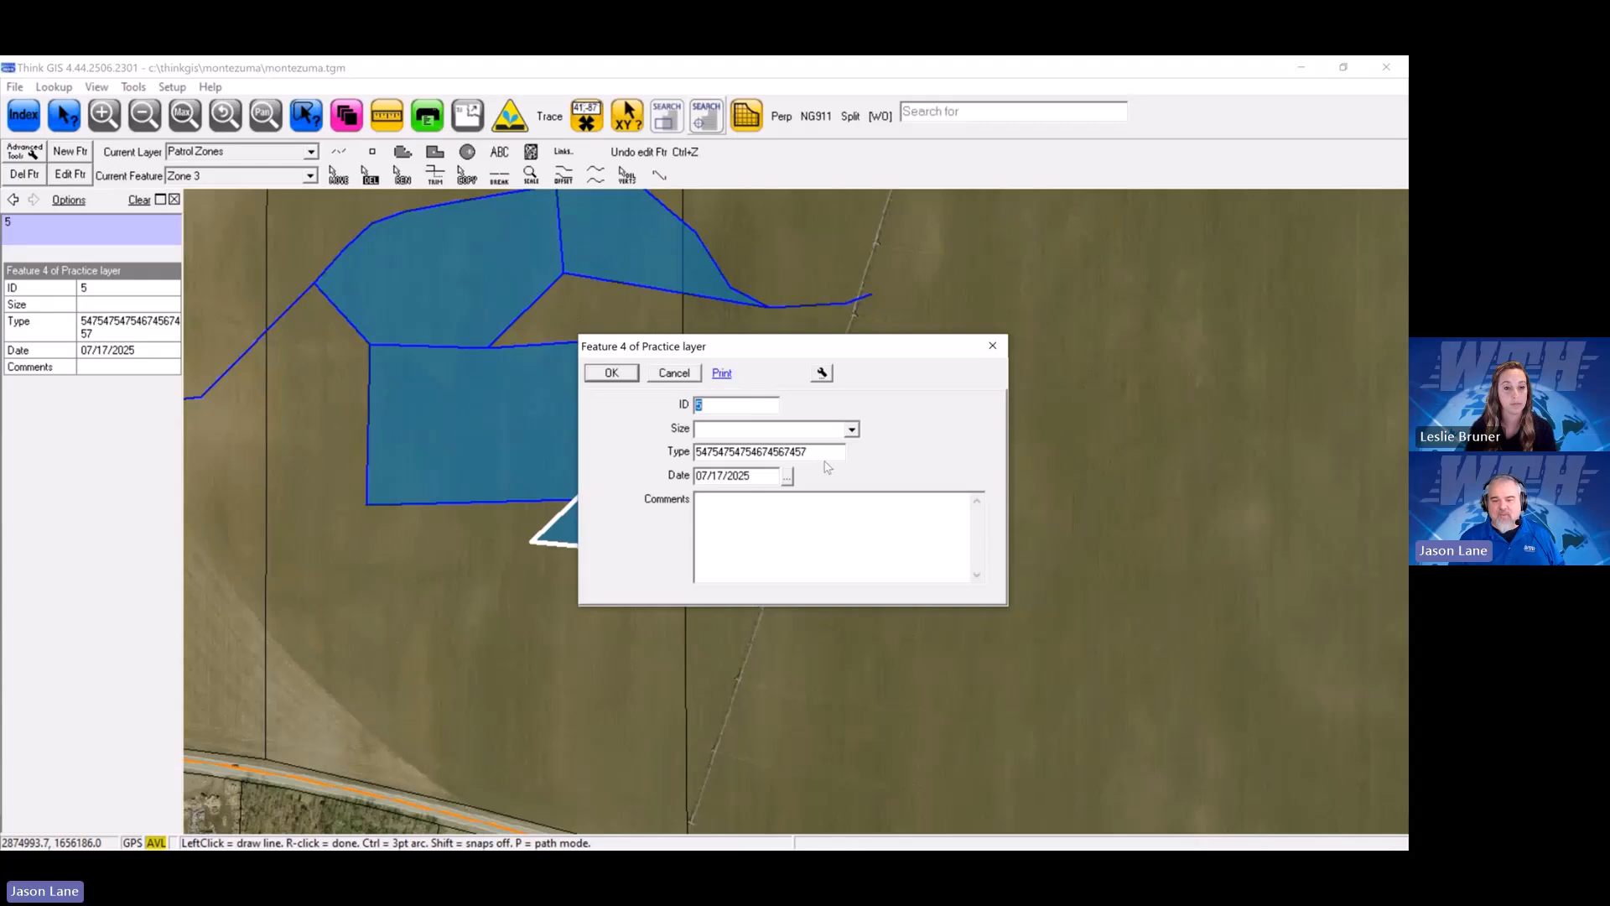
pyautogui.click(674, 375)
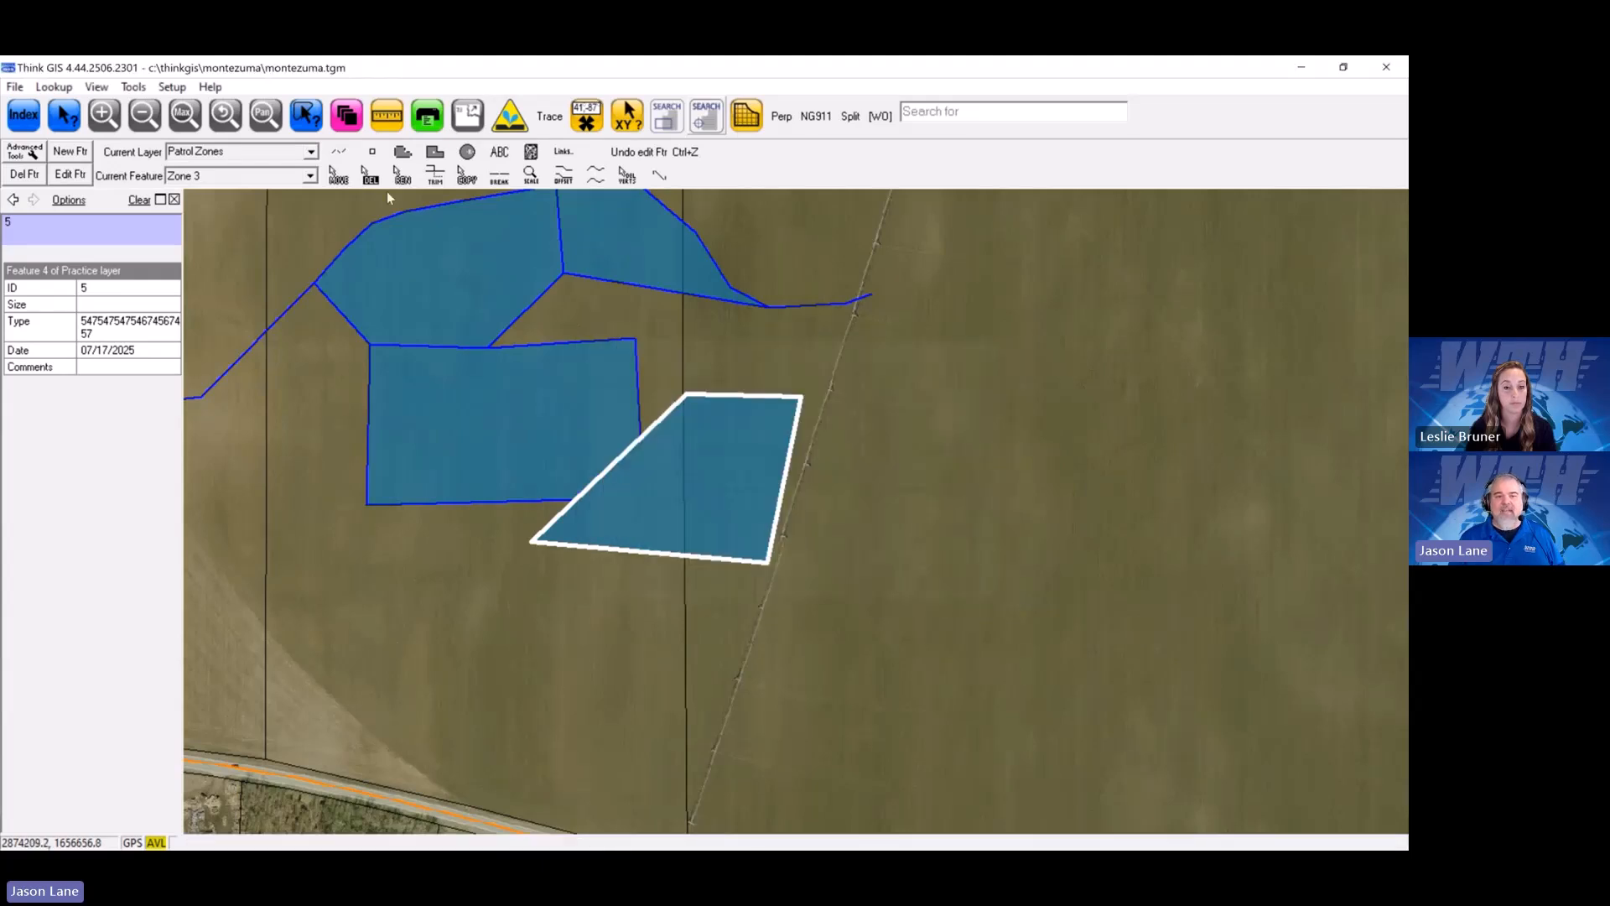
# Step: Save the Practice layer's contents and set its Type field length to 35 in the layer format
pyautogui.click(347, 115)
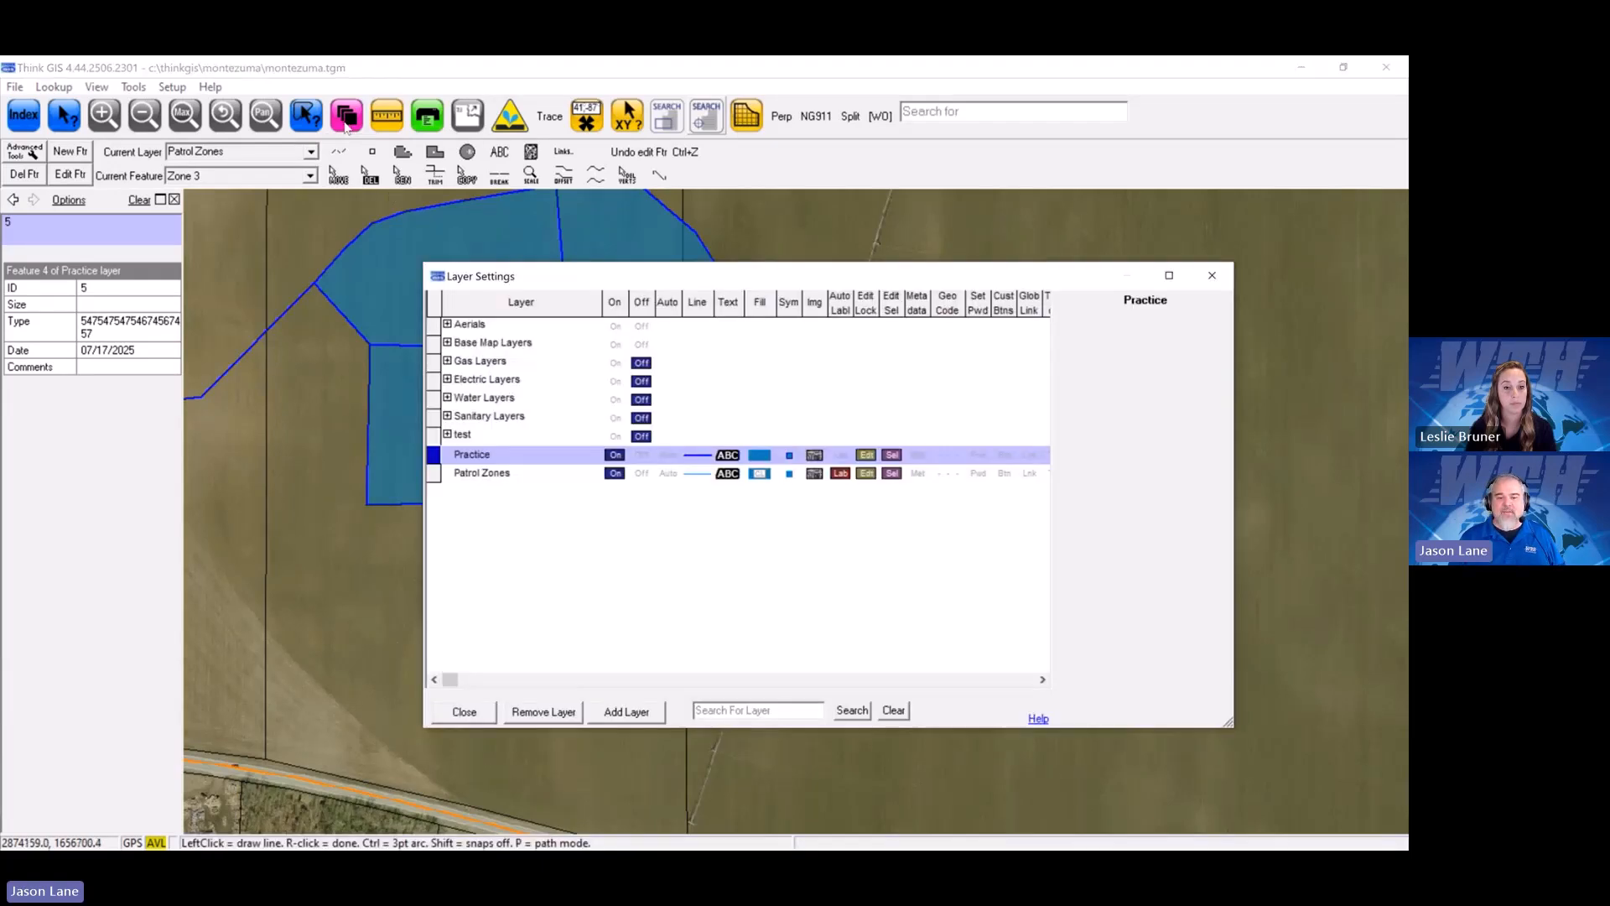
pyautogui.click(475, 460)
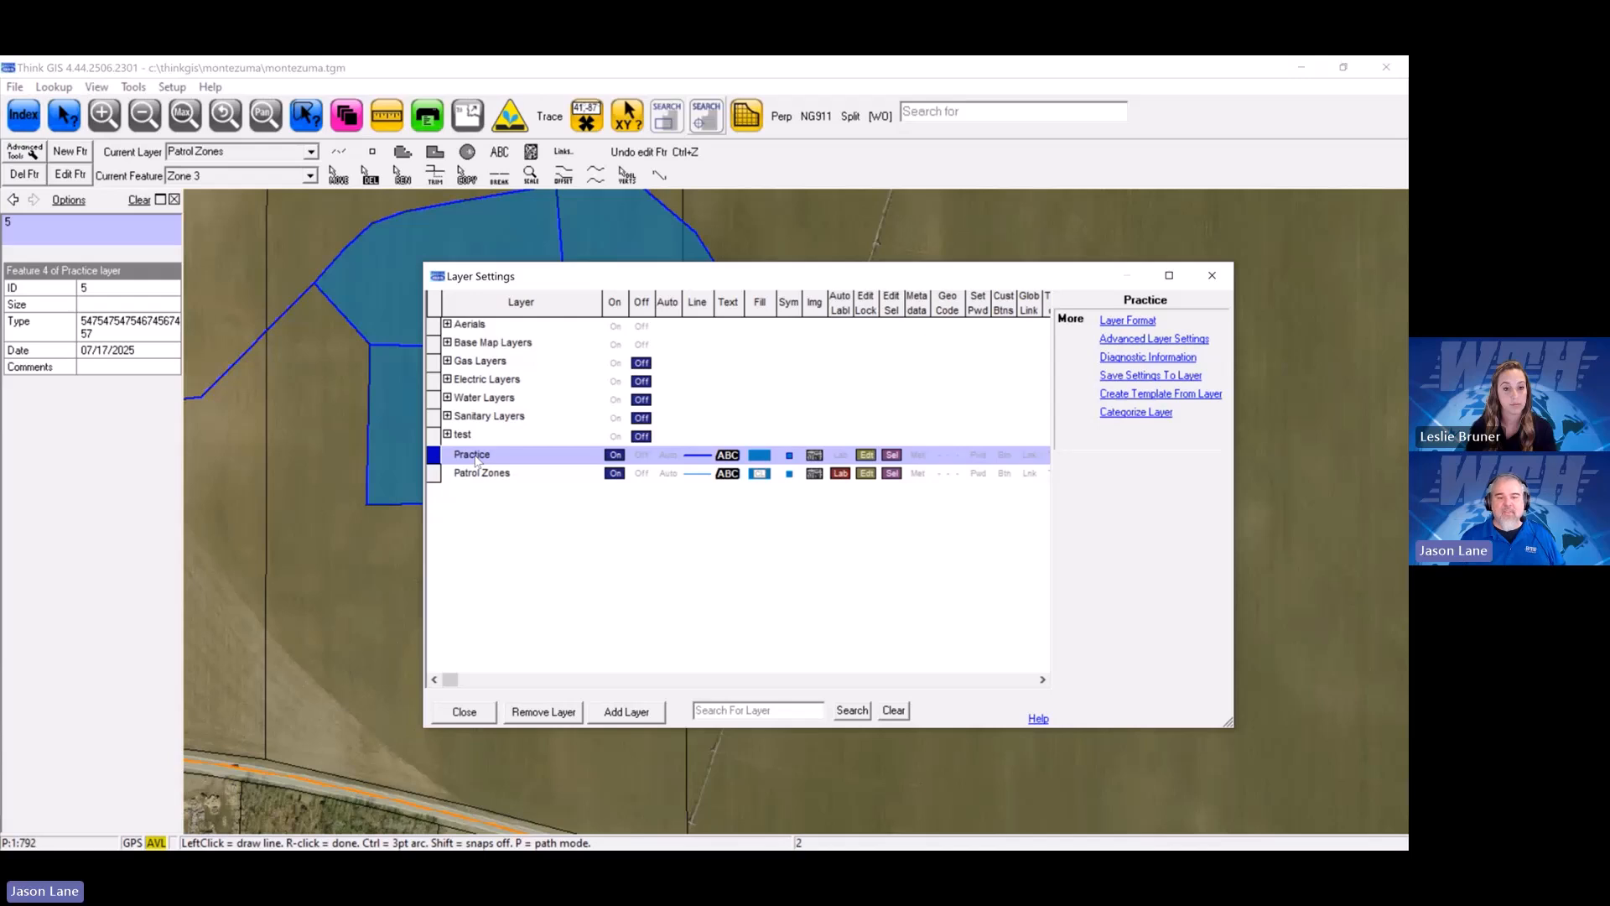
pyautogui.click(1141, 324)
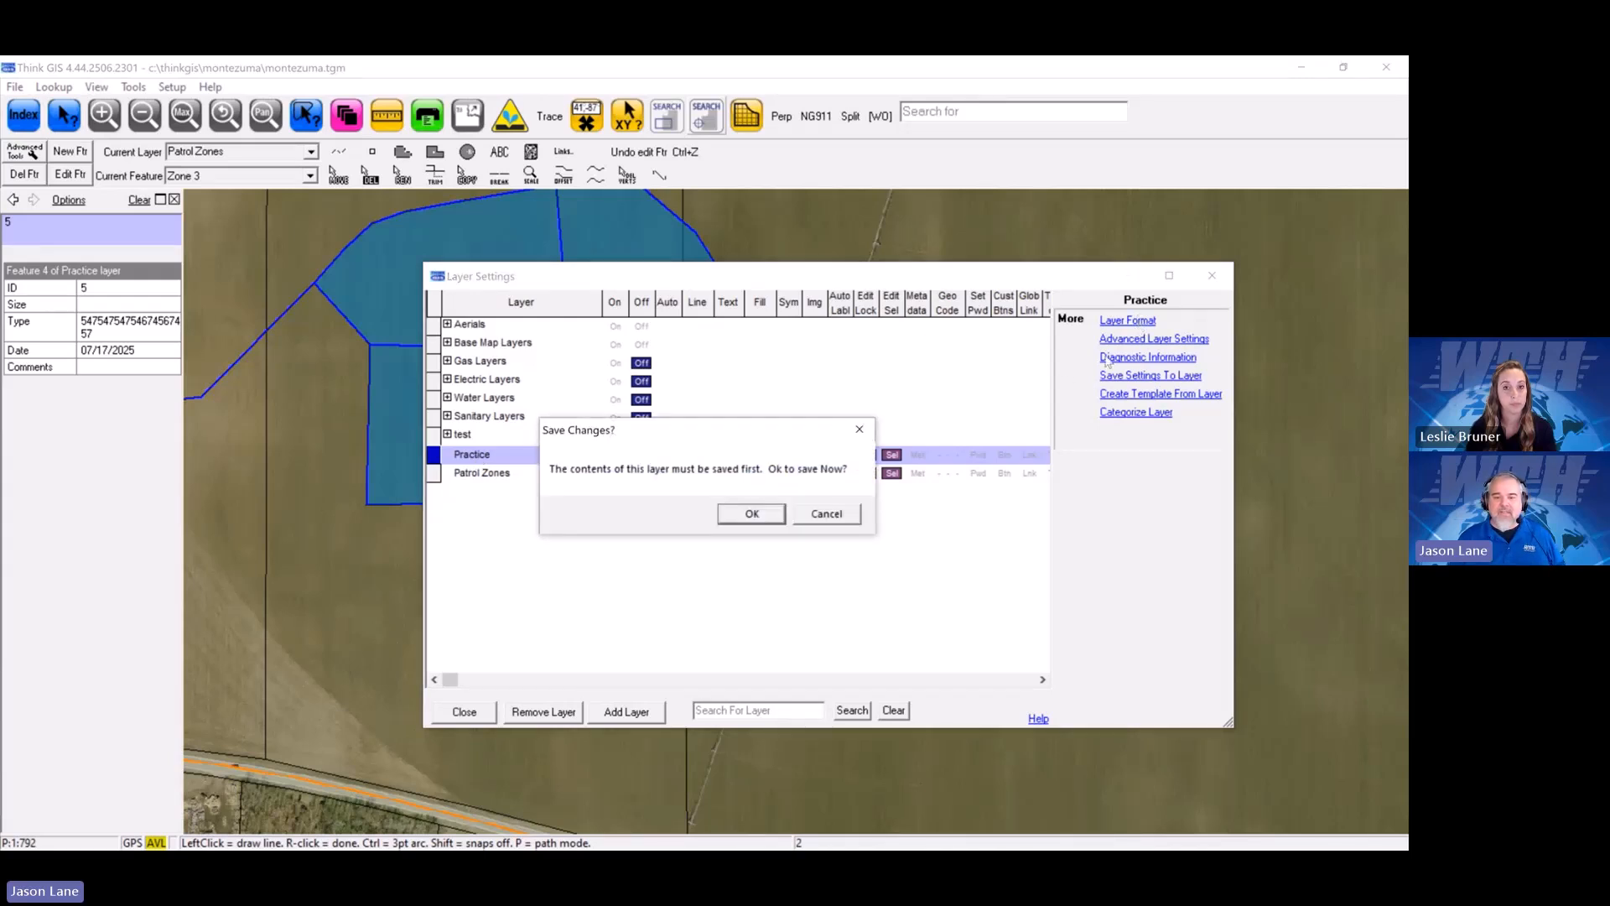
pyautogui.click(745, 515)
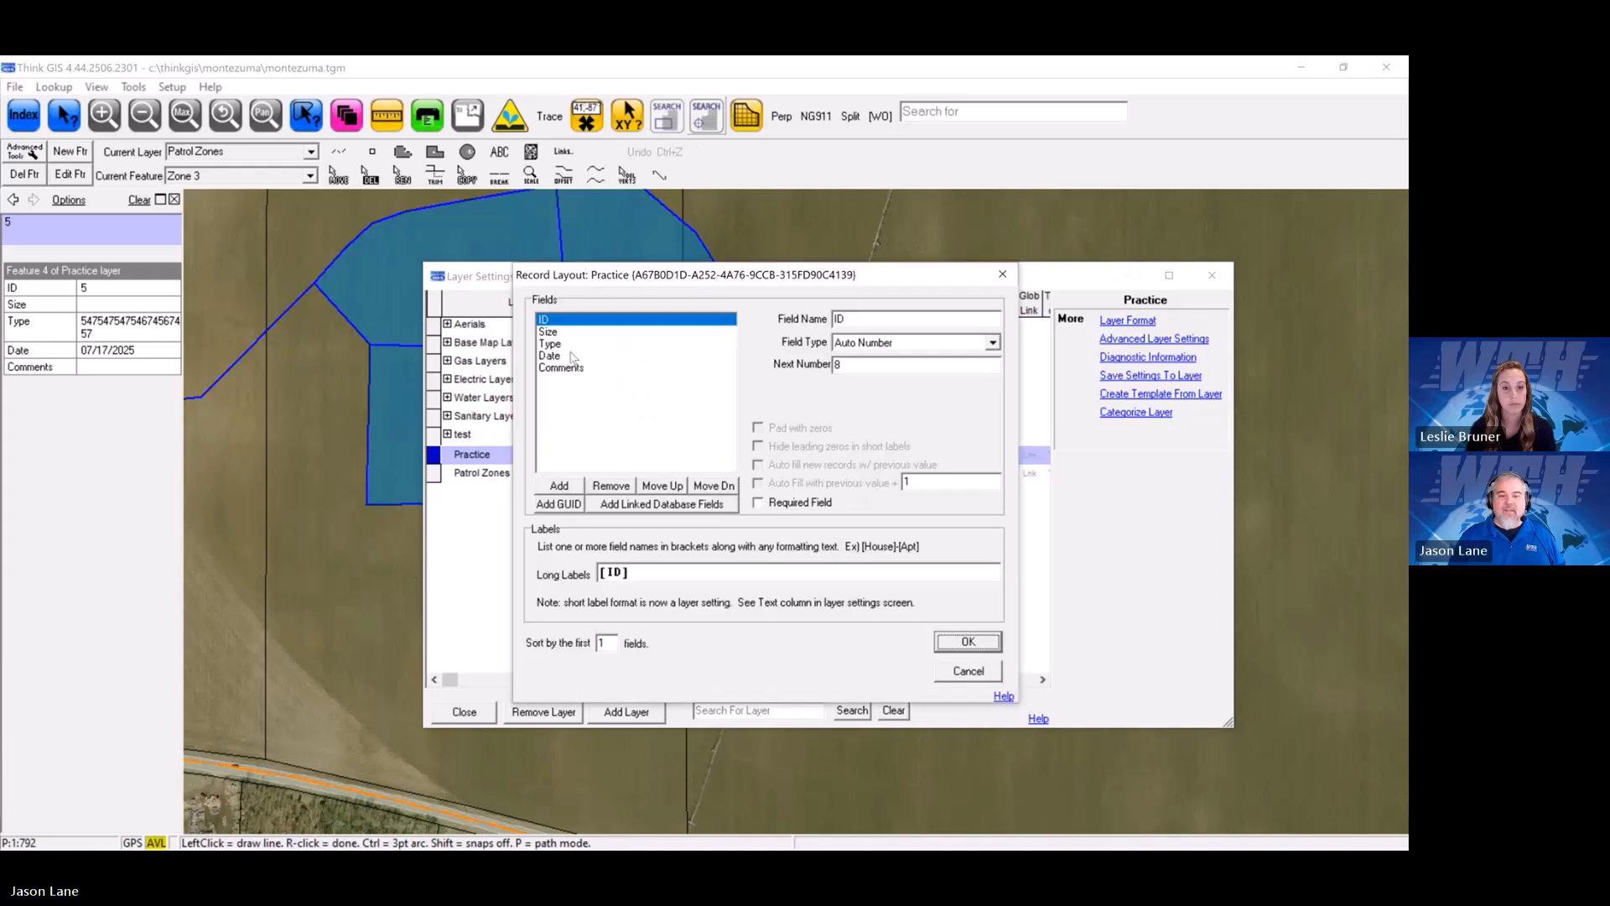
pyautogui.click(555, 345)
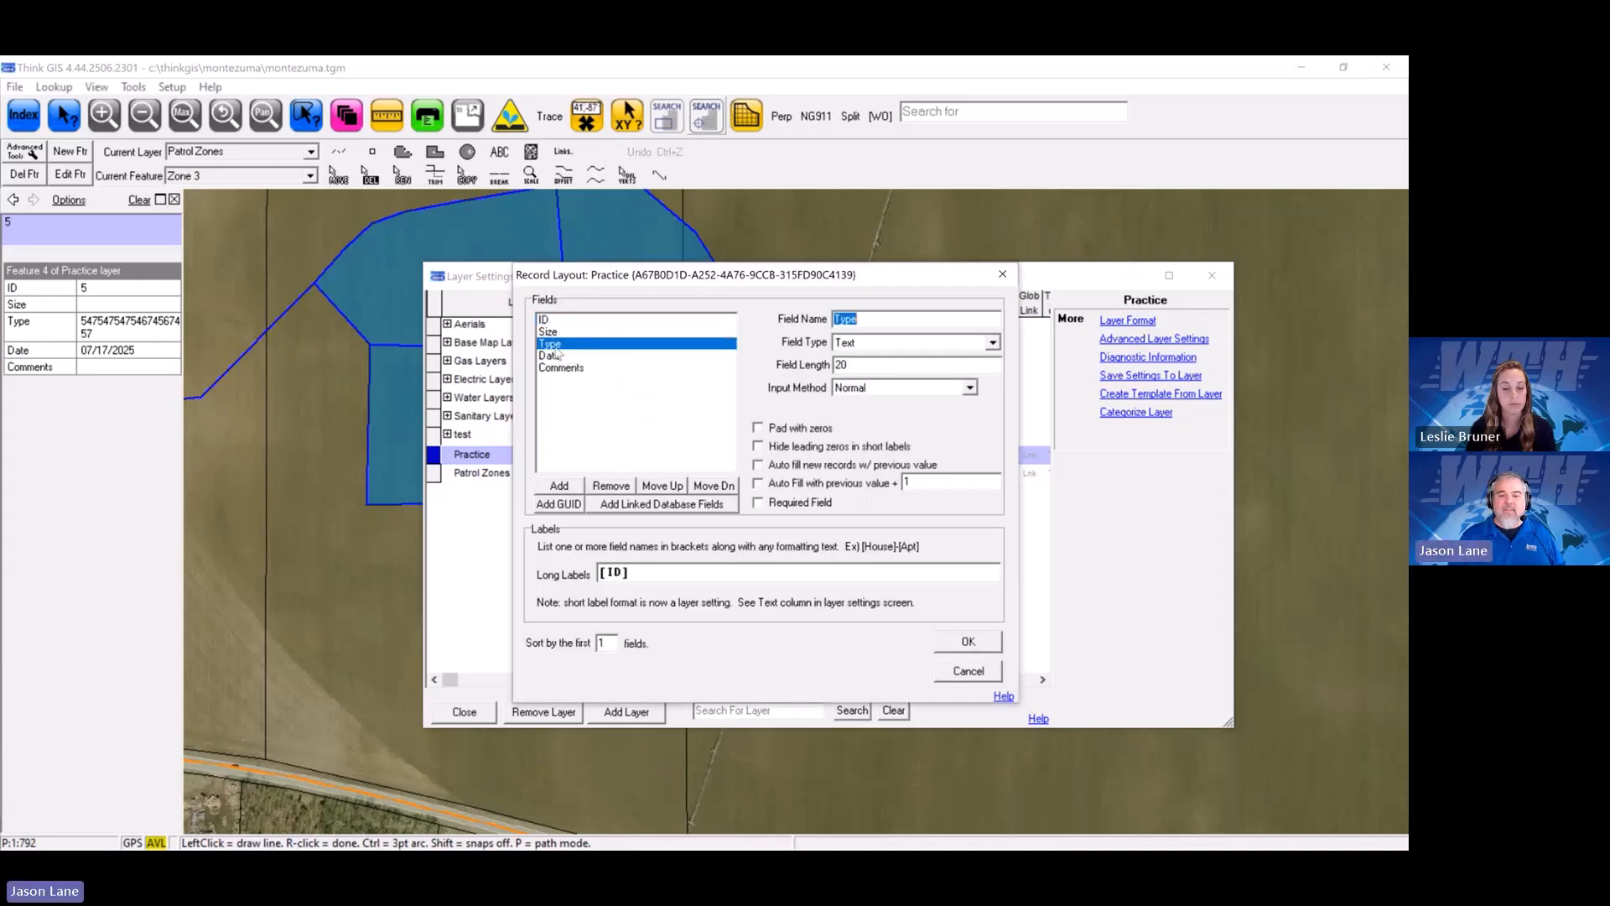
pyautogui.click(870, 370)
pyautogui.doubleClick(847, 370)
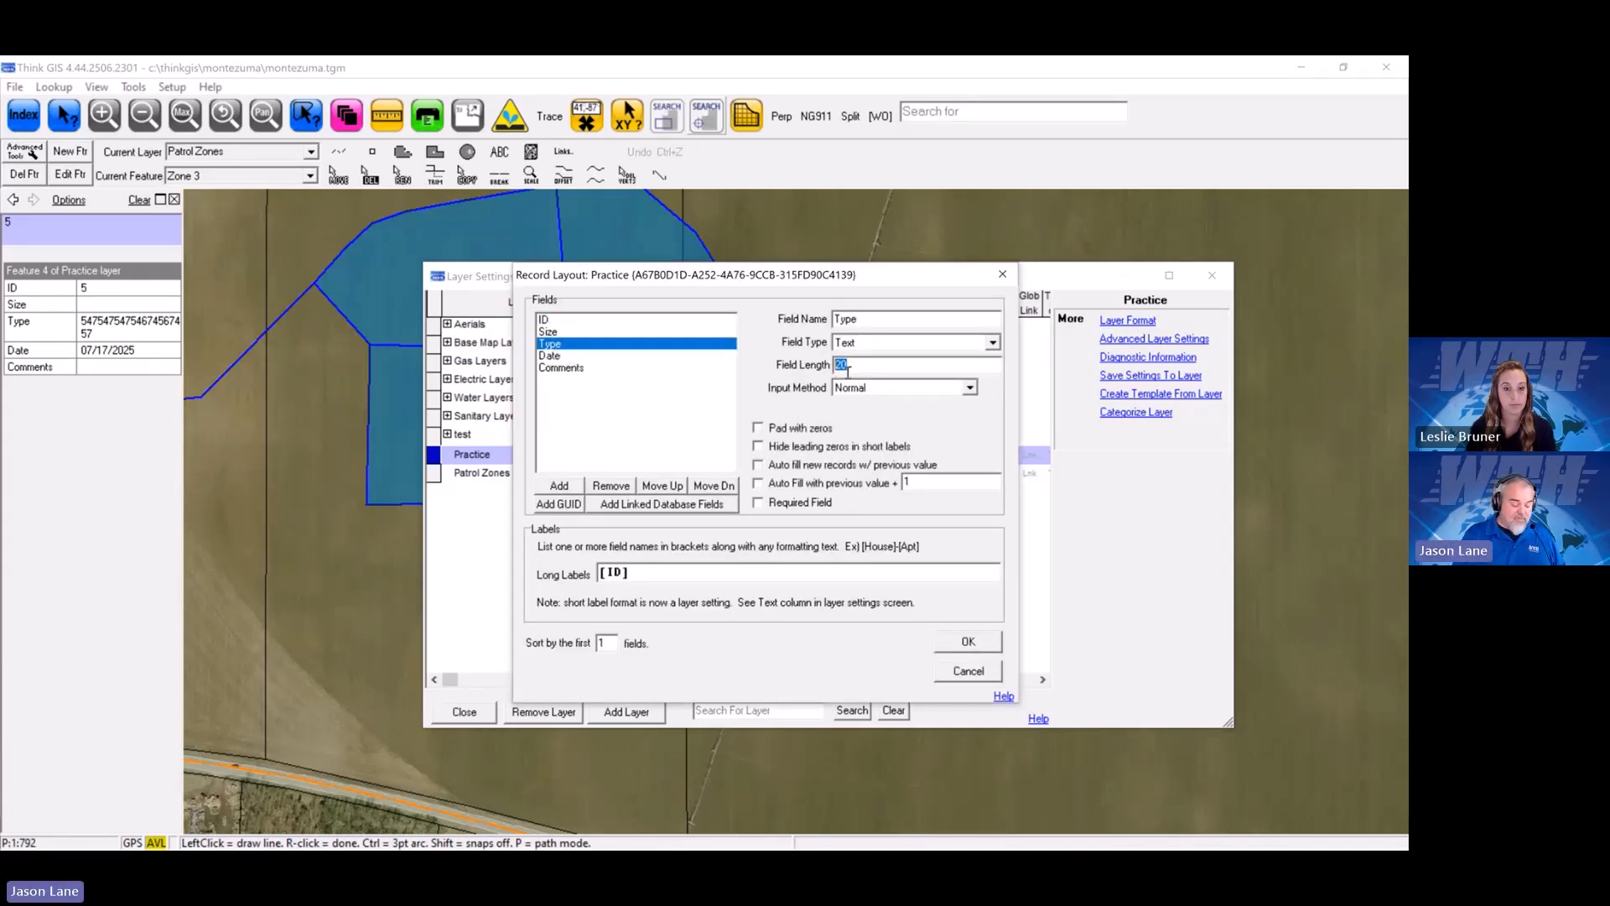
pyautogui.write('35')
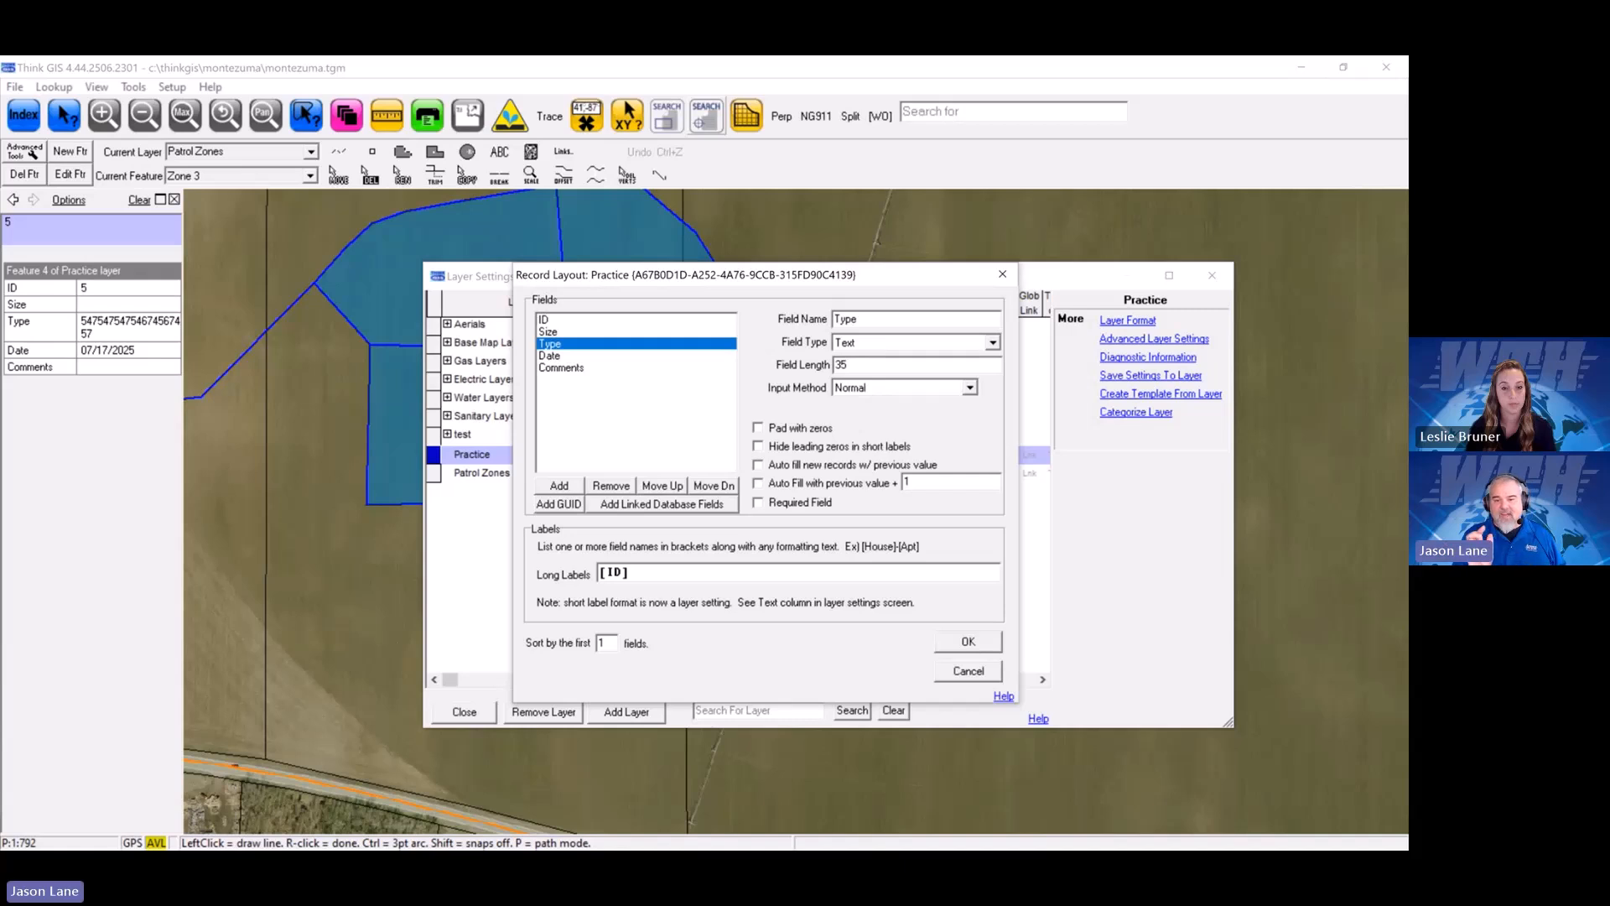
pyautogui.click(965, 644)
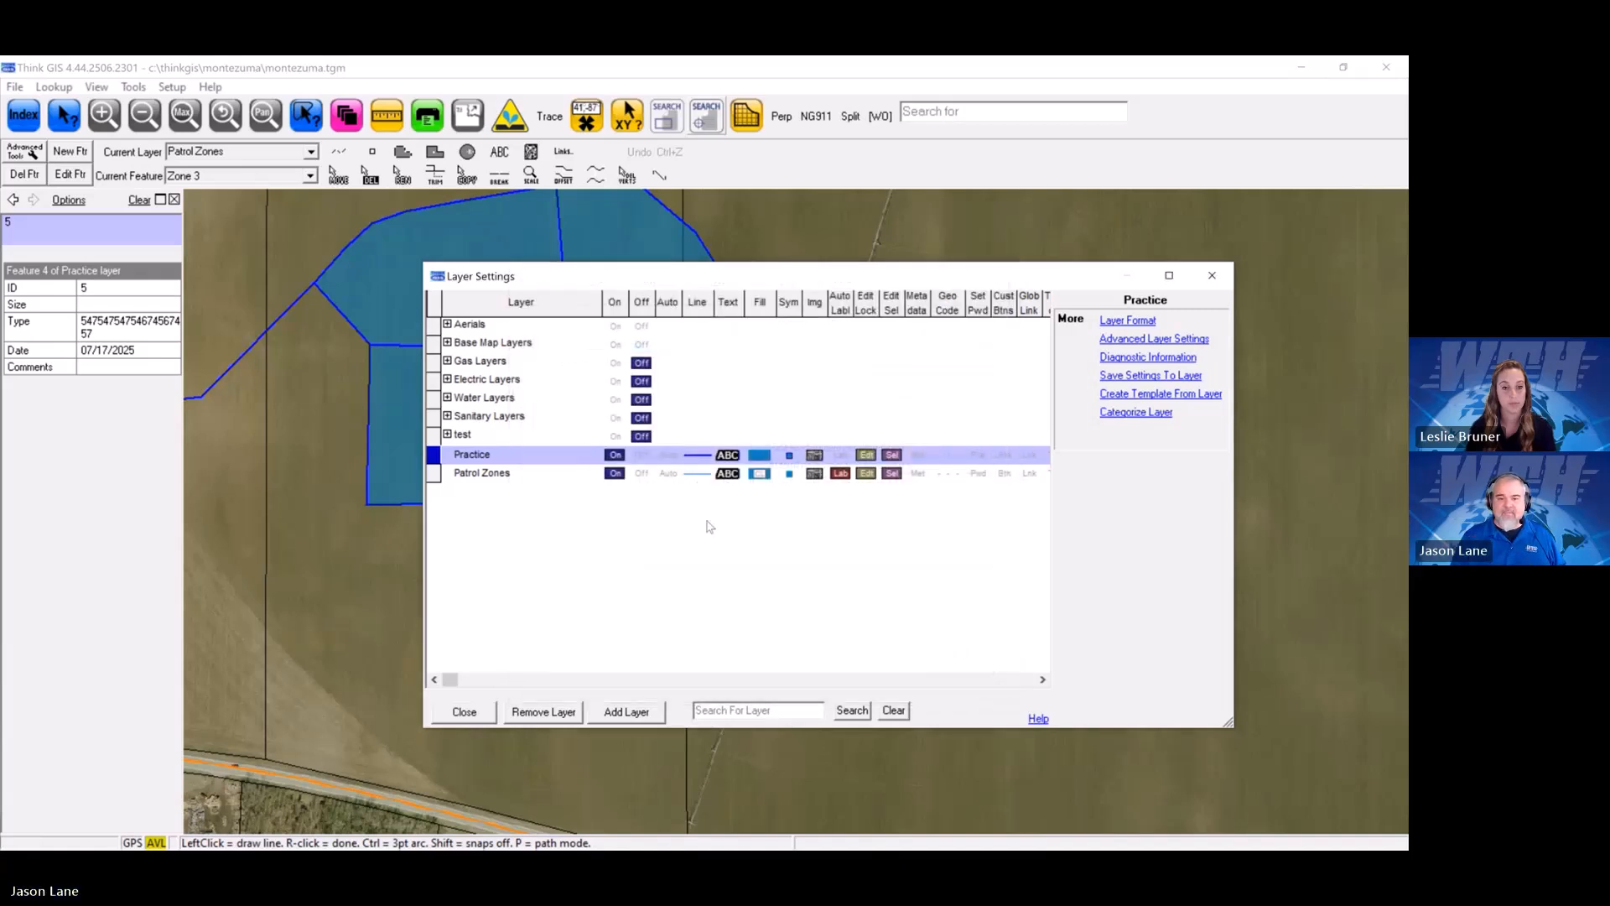
pyautogui.click(466, 712)
pyautogui.doubleClick(765, 465)
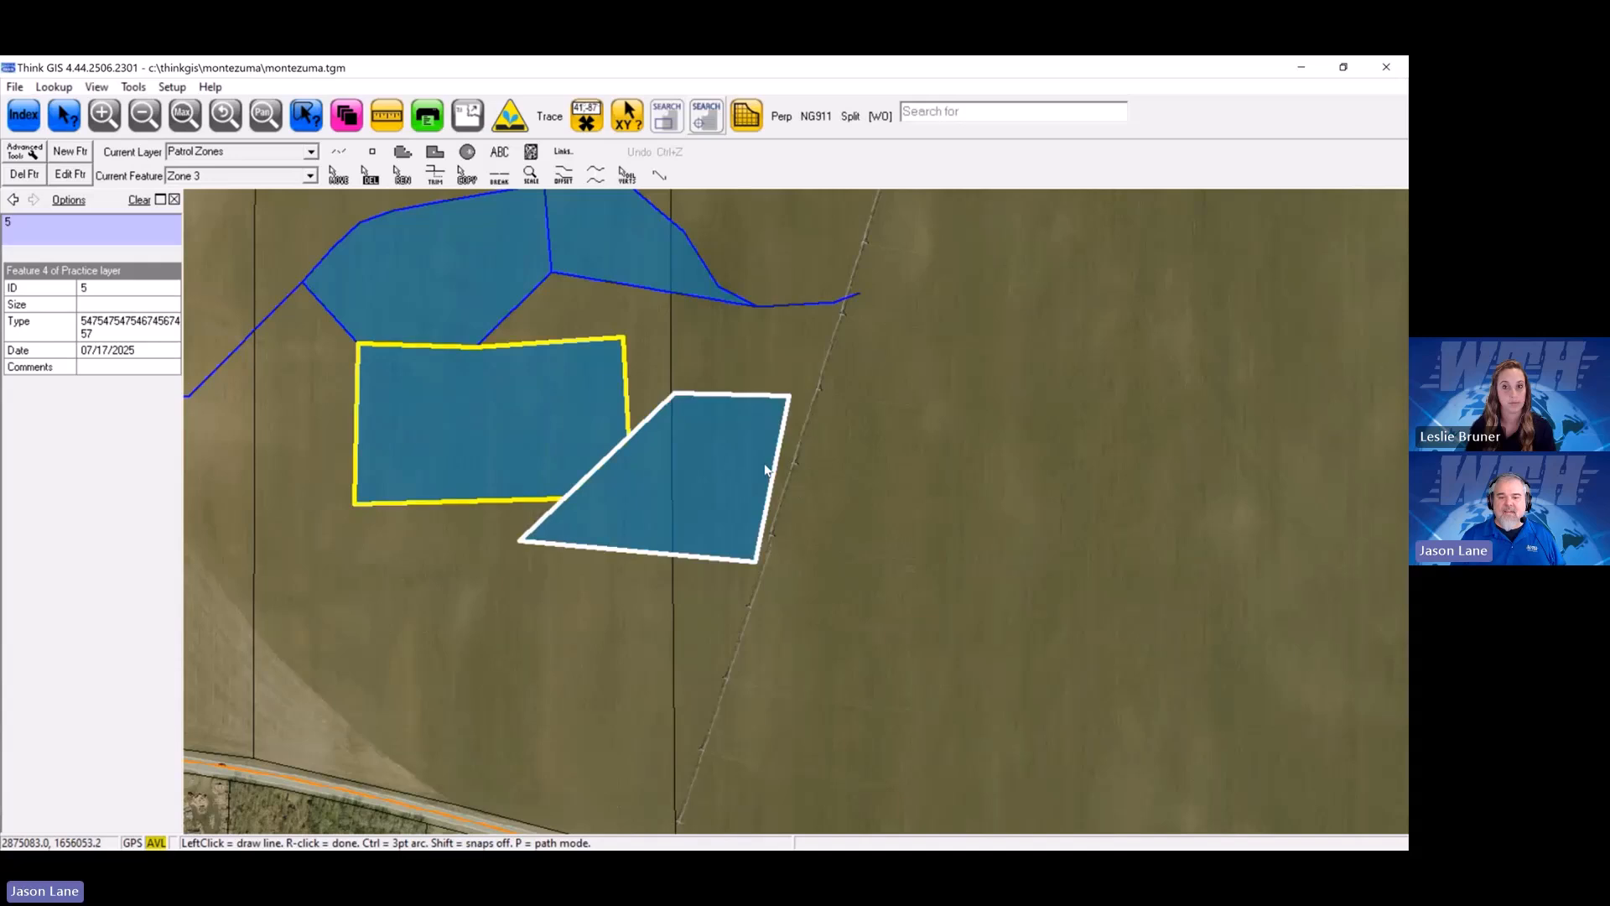
pyautogui.click(838, 453)
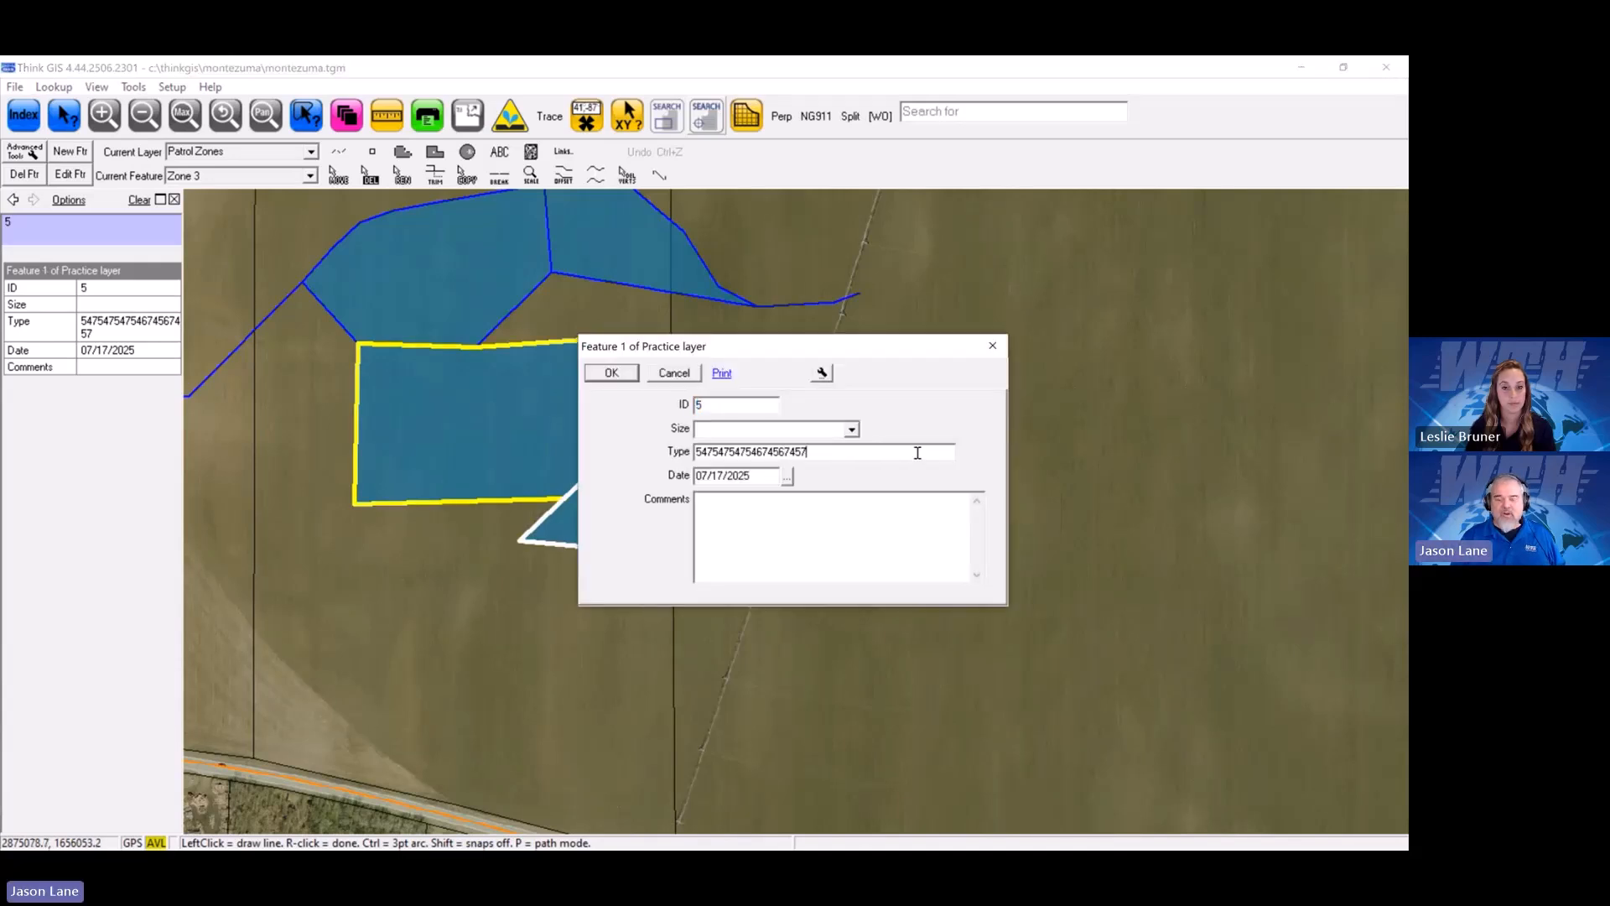
pyautogui.write('575756756567')
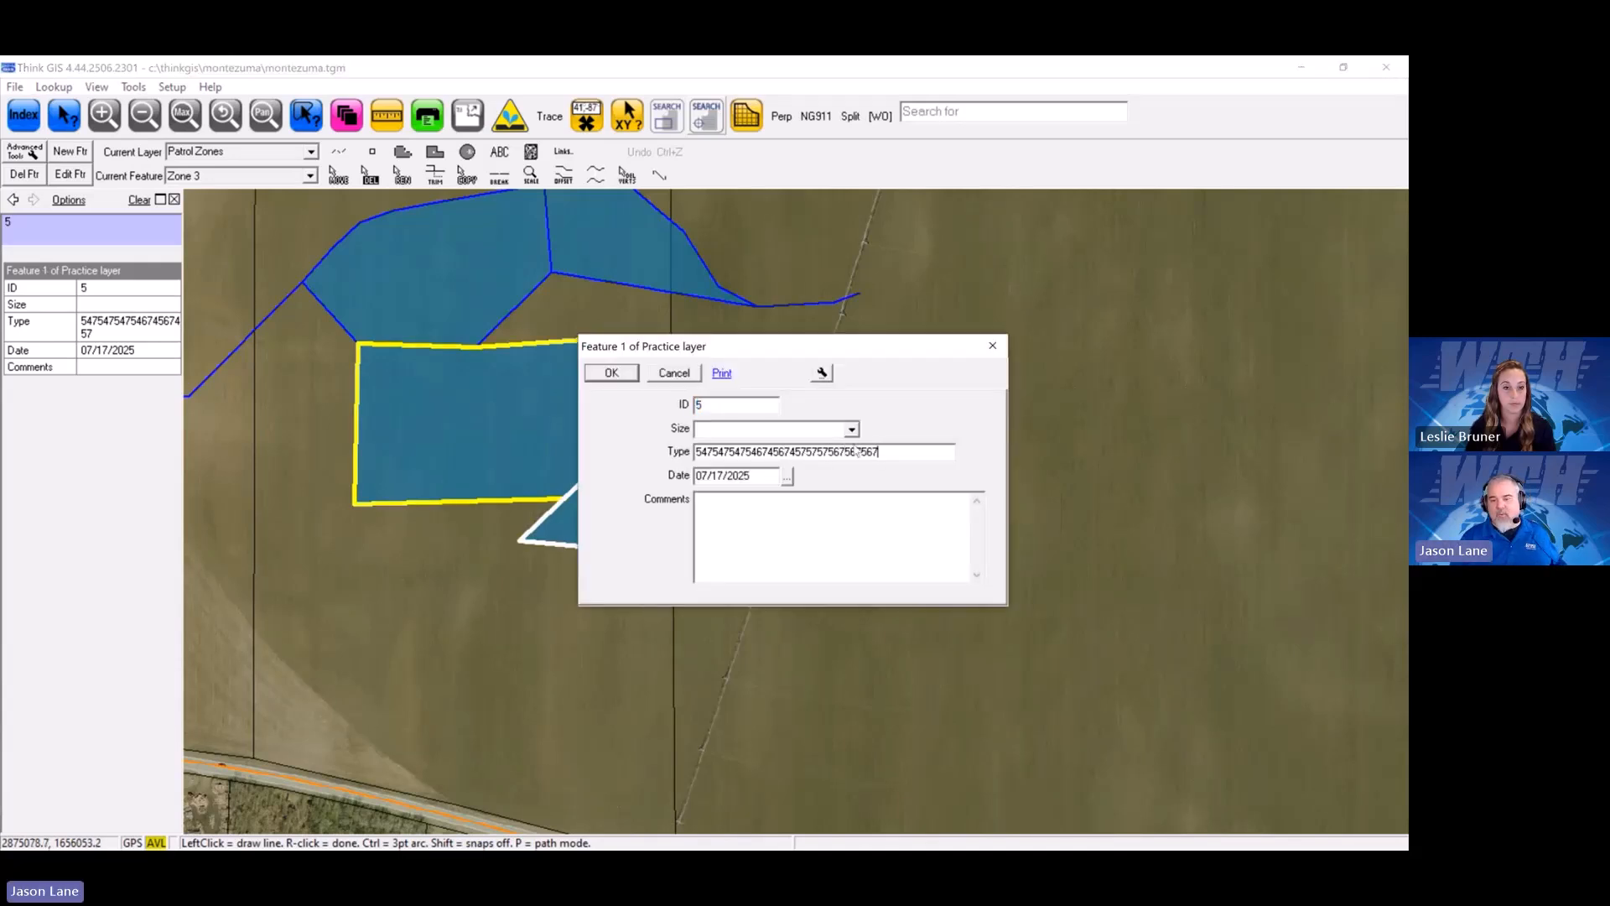
pyautogui.press('Return')
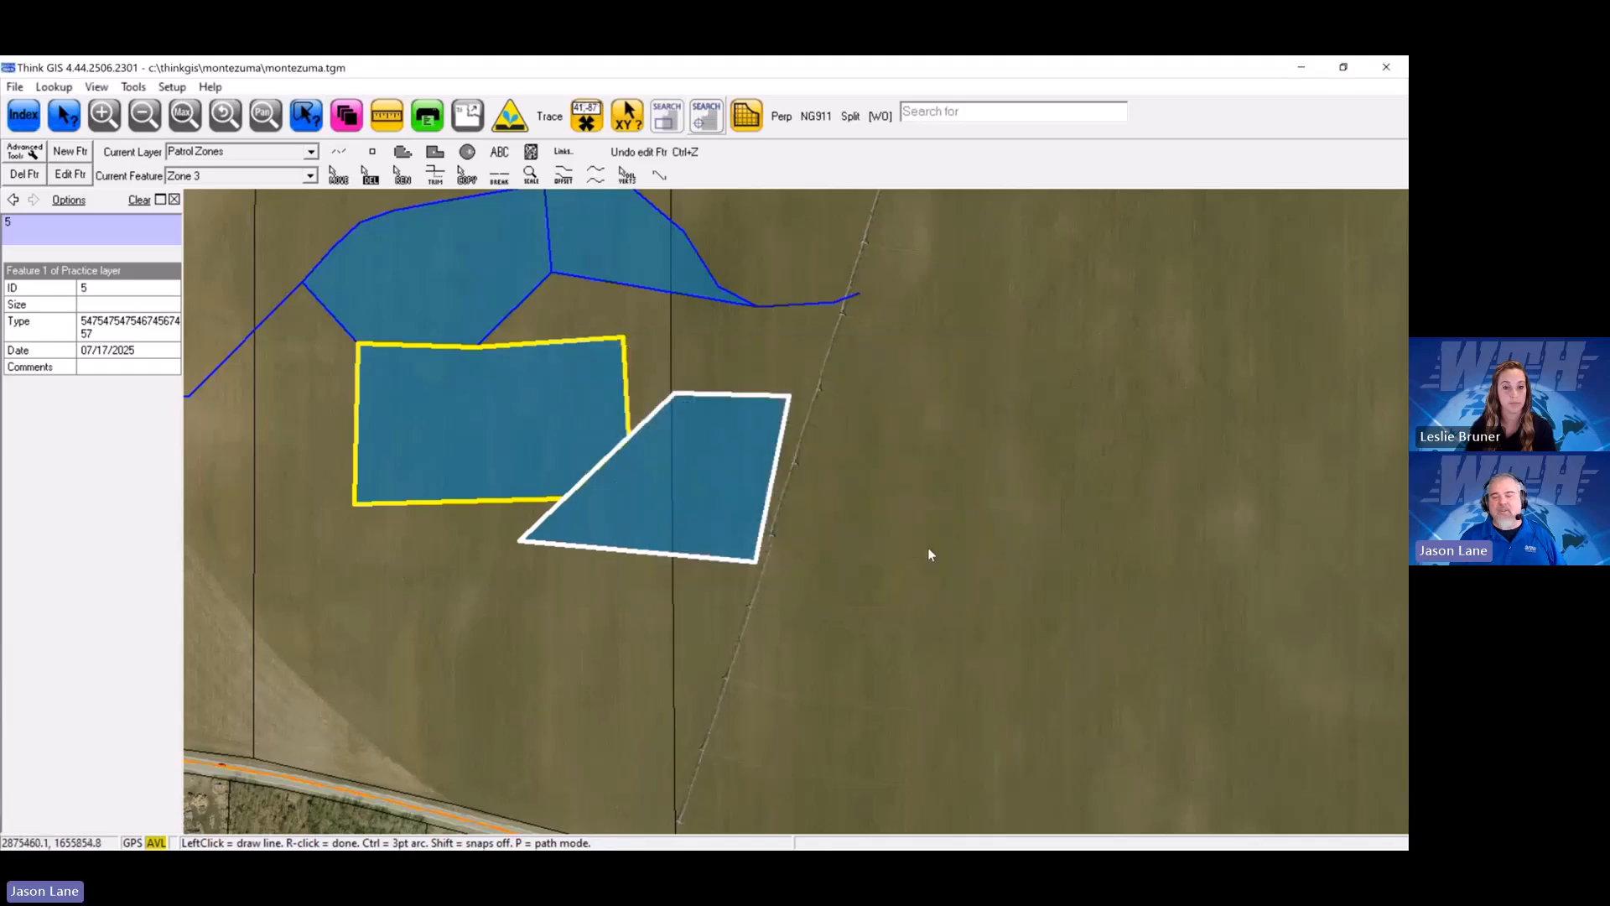
pyautogui.moveTo(953, 533); pyautogui.dragTo(936, 520)
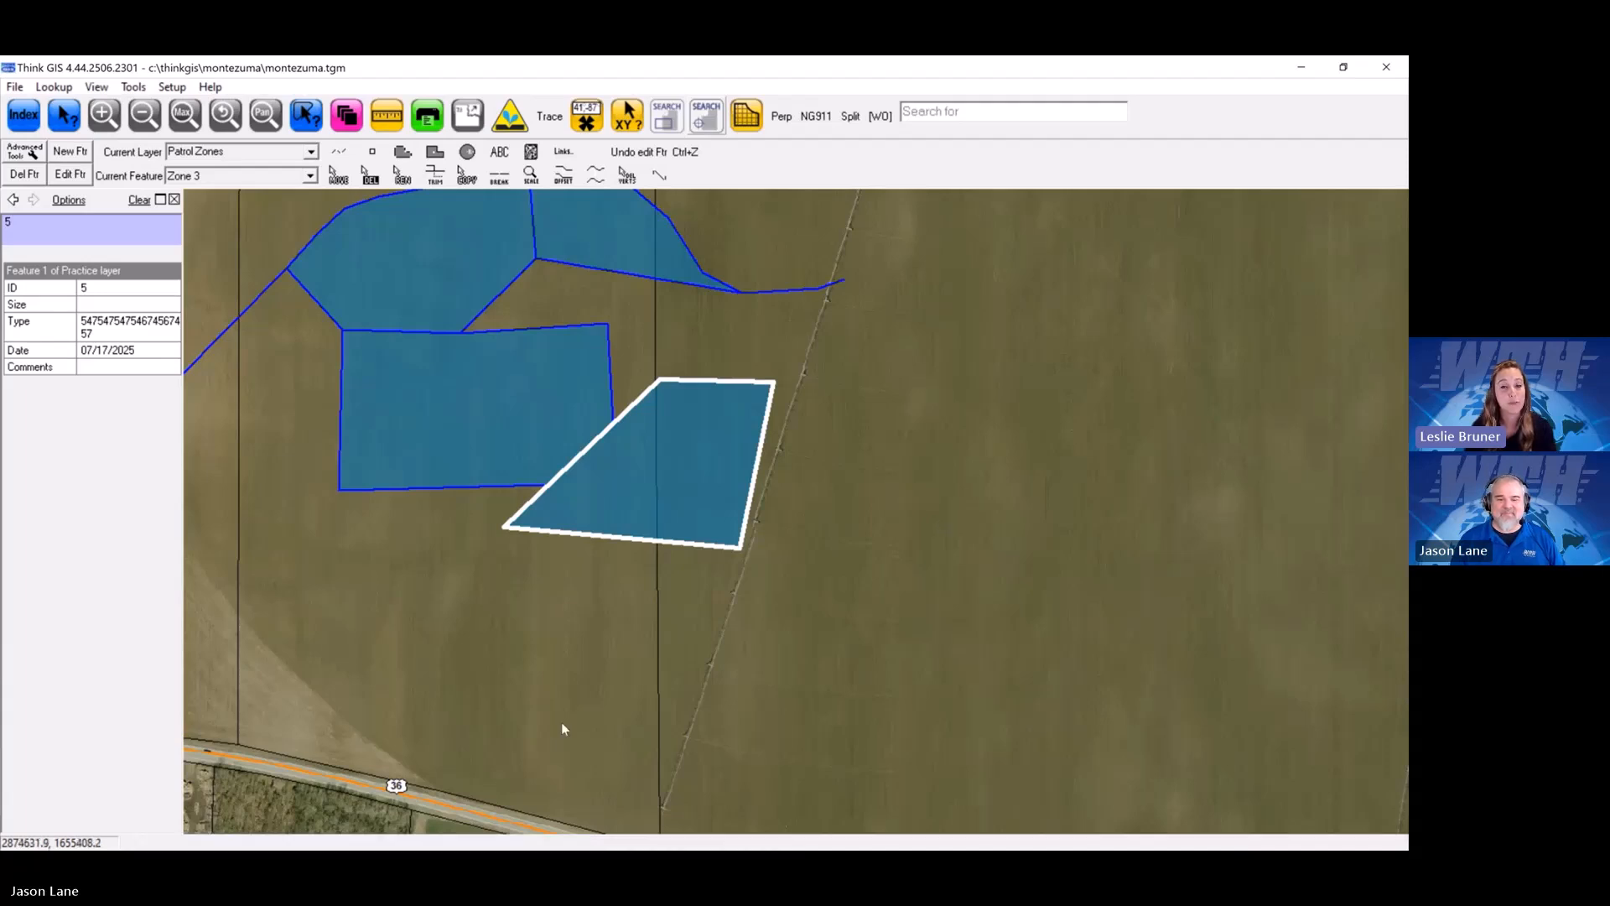
pyautogui.click(185, 114)
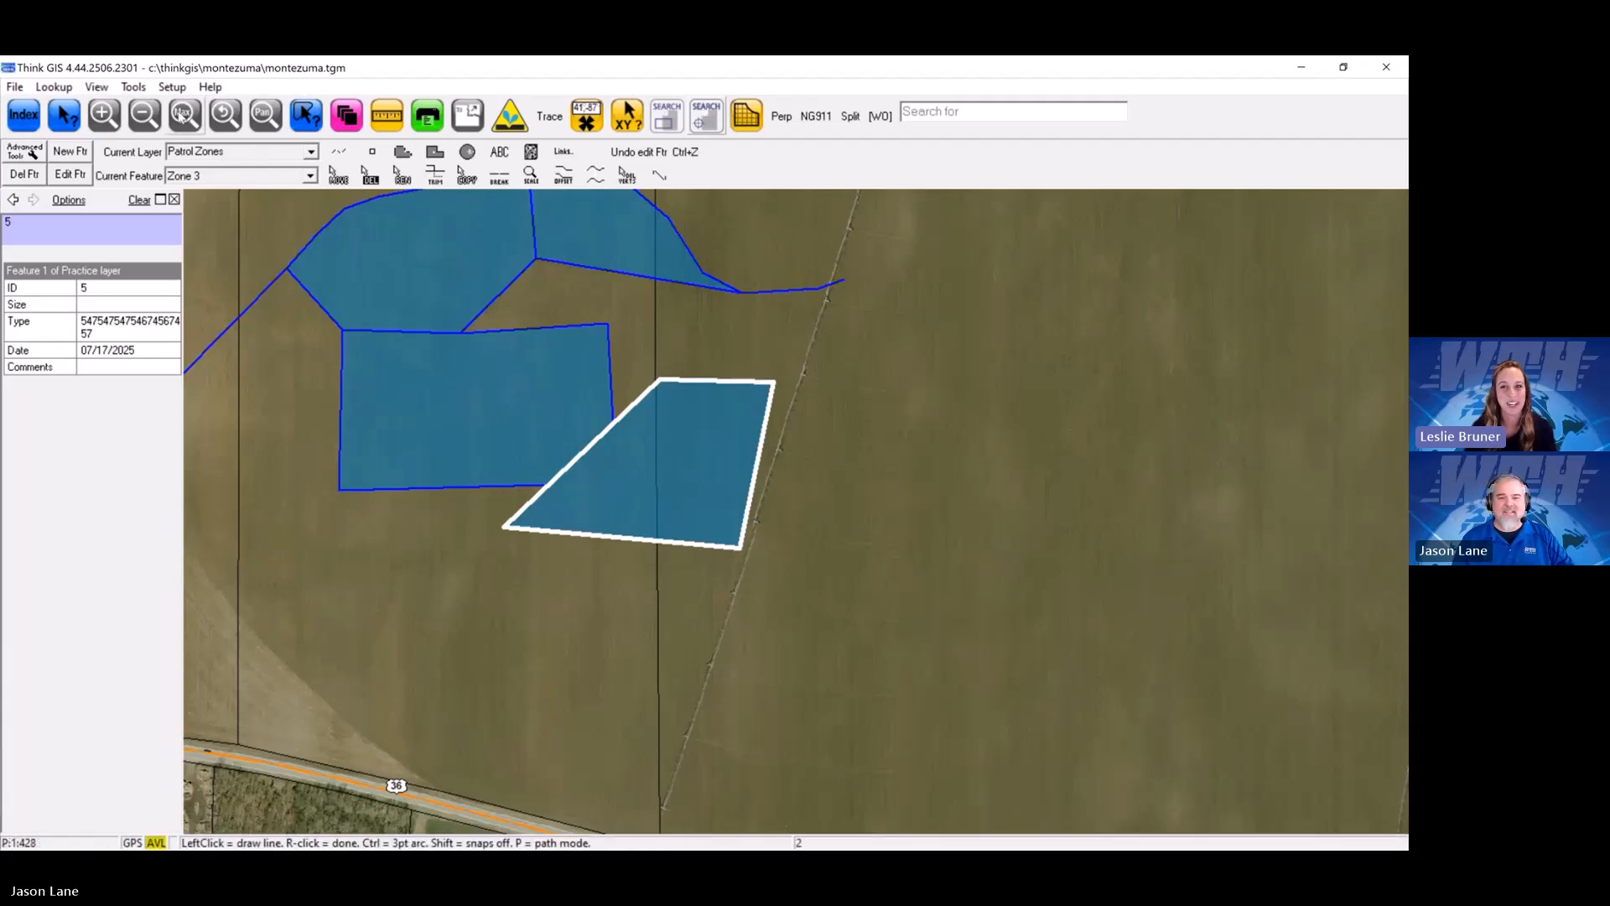